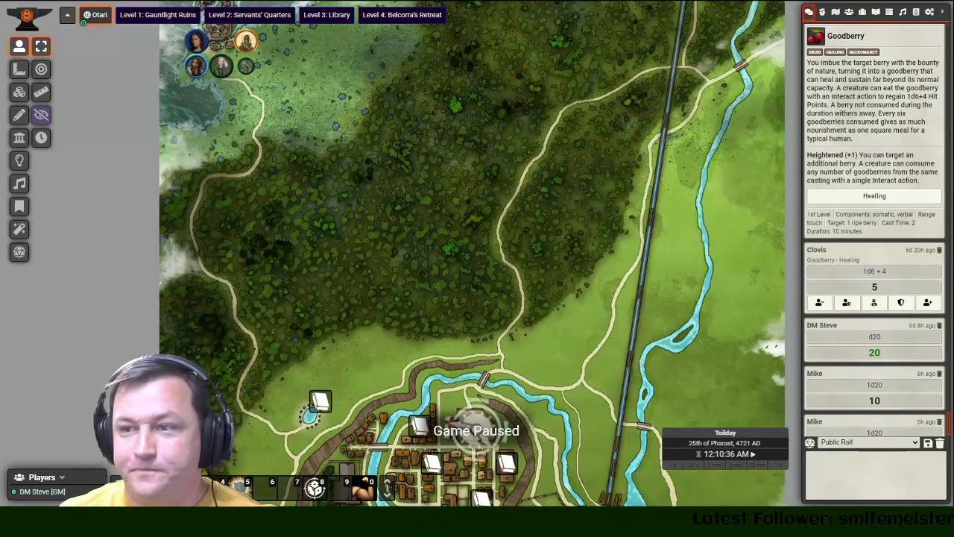
{"action": "scroll", "coordinate": [384, 182], "scroll_direction": "down", "scroll_amount": 1}
{"action": "scroll", "coordinate": [385, 182], "scroll_direction": "up", "scroll_amount": 2}
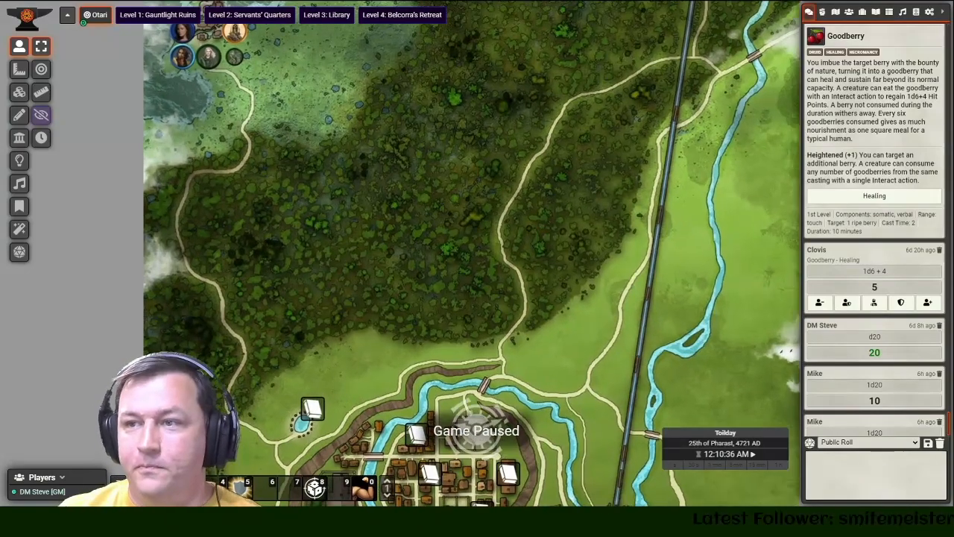
{"action": "scroll", "coordinate": [385, 182], "scroll_direction": "down", "scroll_amount": 3}
{"action": "left_click_drag", "start_coordinate": [385, 182], "coordinate": [353, 232]}
{"action": "scroll", "coordinate": [363, 241], "scroll_direction": "up", "scroll_amount": 2}
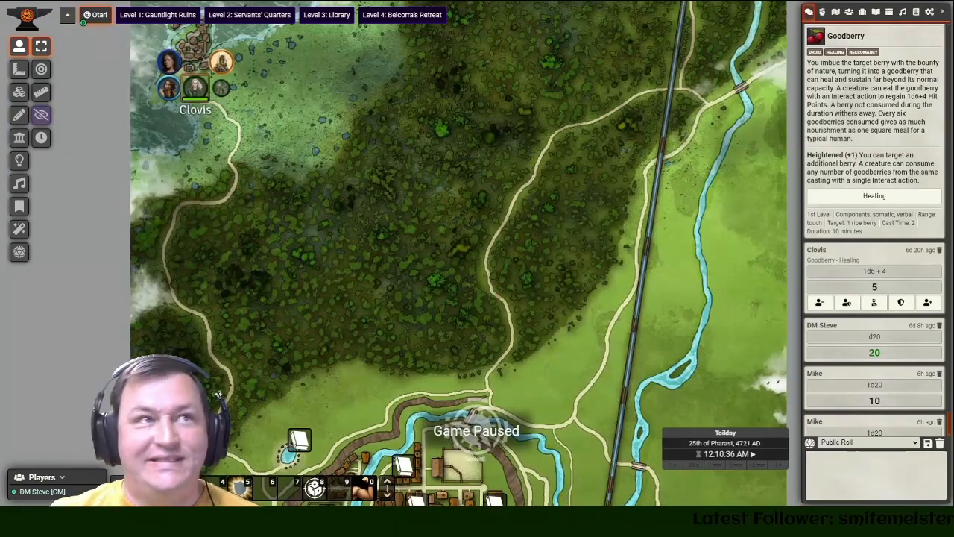
- Open the Clovis token's character sheet and look through its effects, inventory, spells, skills and feats before returning to the character overview
{"action": "double_click", "coordinate": [195, 88]}
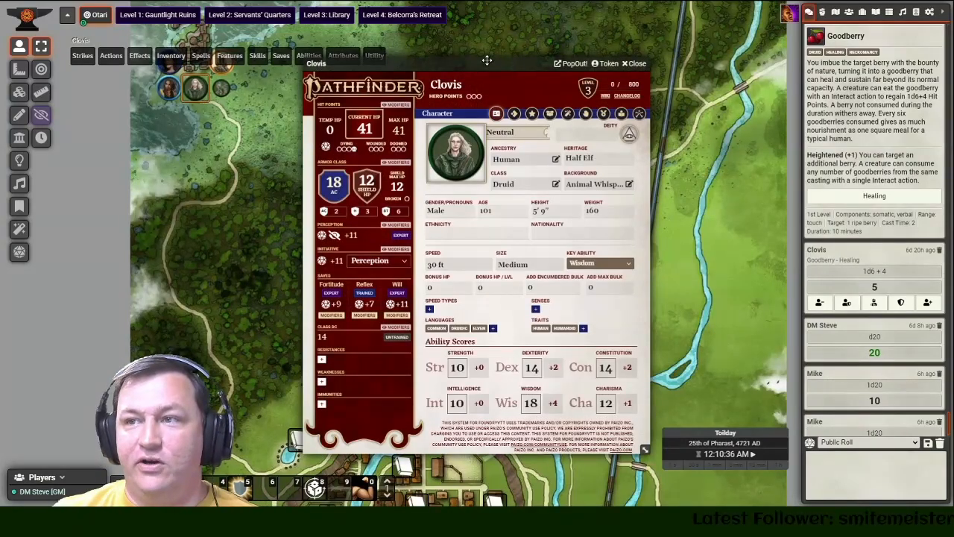
{"action": "left_click_drag", "start_coordinate": [486, 61], "coordinate": [550, 56]}
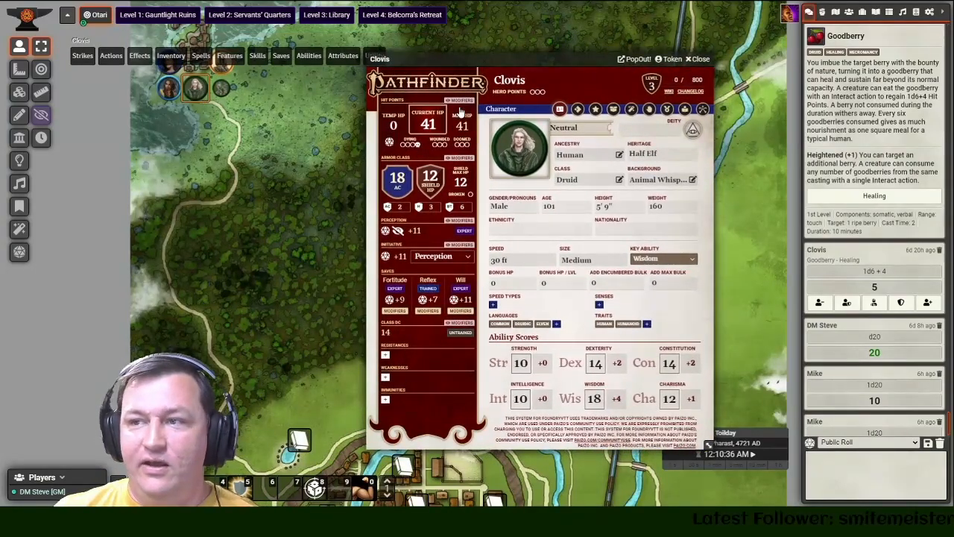
{"action": "left_click", "coordinate": [595, 109]}
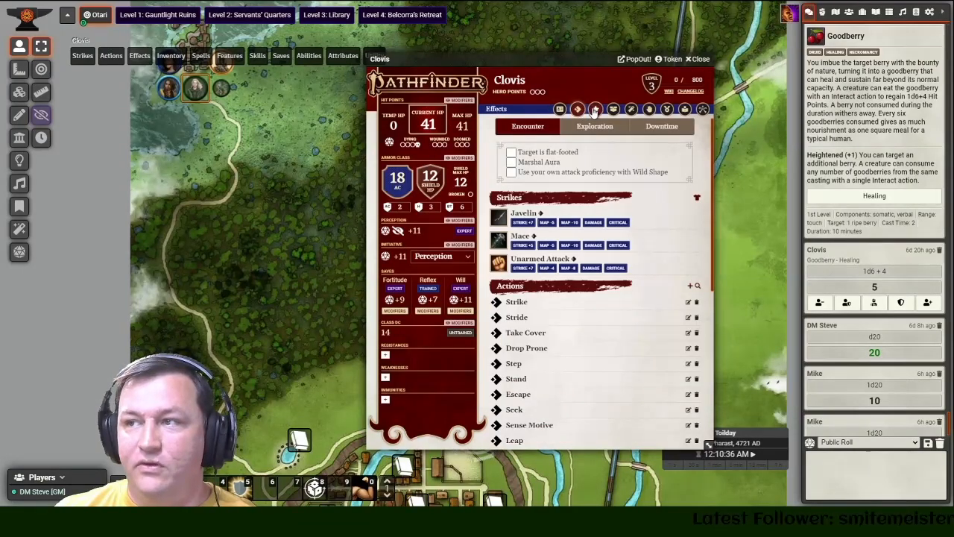
{"action": "left_click", "coordinate": [612, 110]}
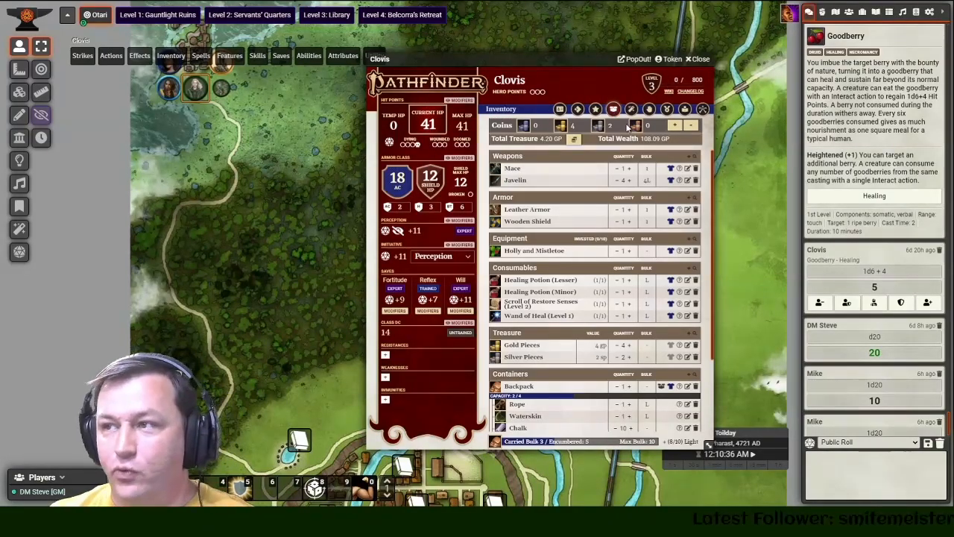
{"action": "left_click", "coordinate": [631, 110]}
{"action": "left_click", "coordinate": [649, 110]}
{"action": "left_click", "coordinate": [667, 109]}
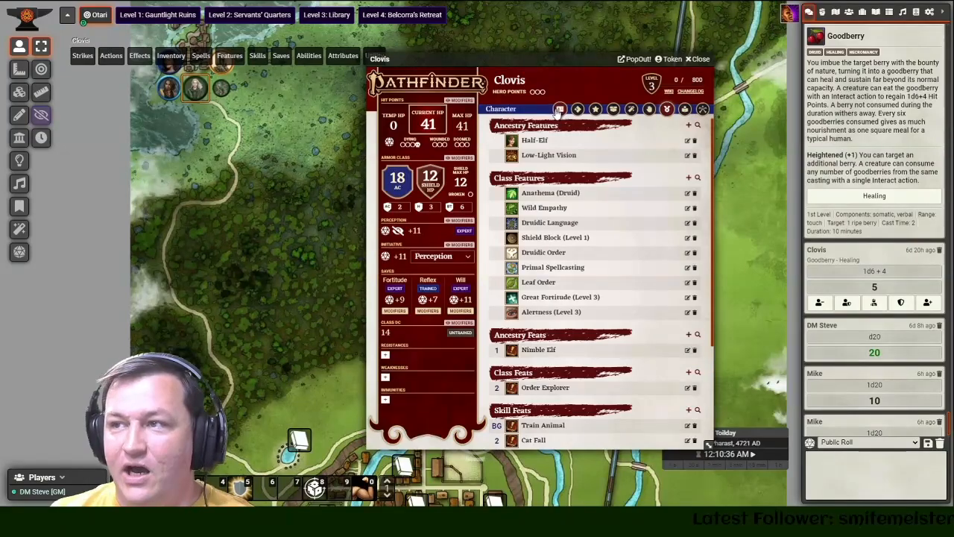
{"action": "left_click", "coordinate": [560, 109]}
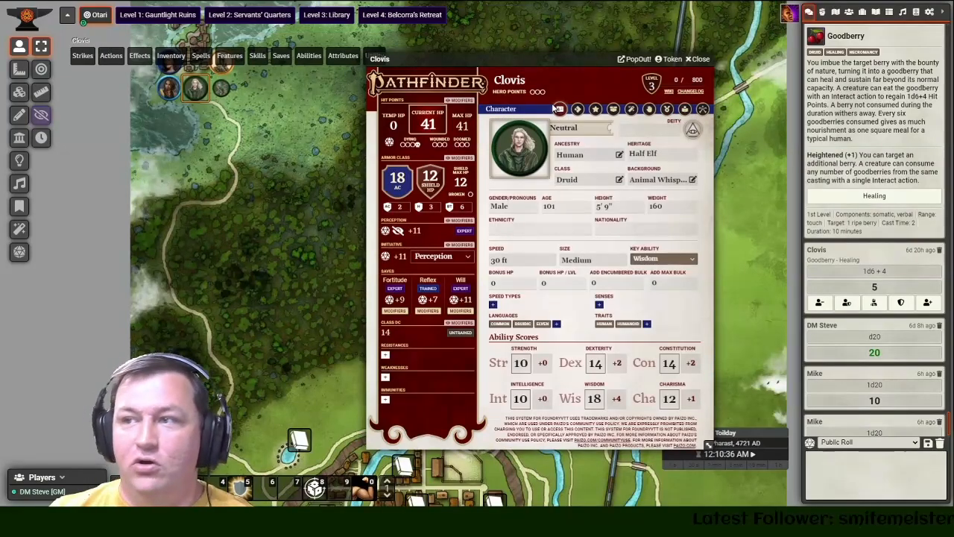
- Examine the active effects and the full inventory on Clovis's character sheet, including consumables, treasure and backpack contents
{"action": "left_click", "coordinate": [595, 110]}
{"action": "left_click", "coordinate": [613, 110]}
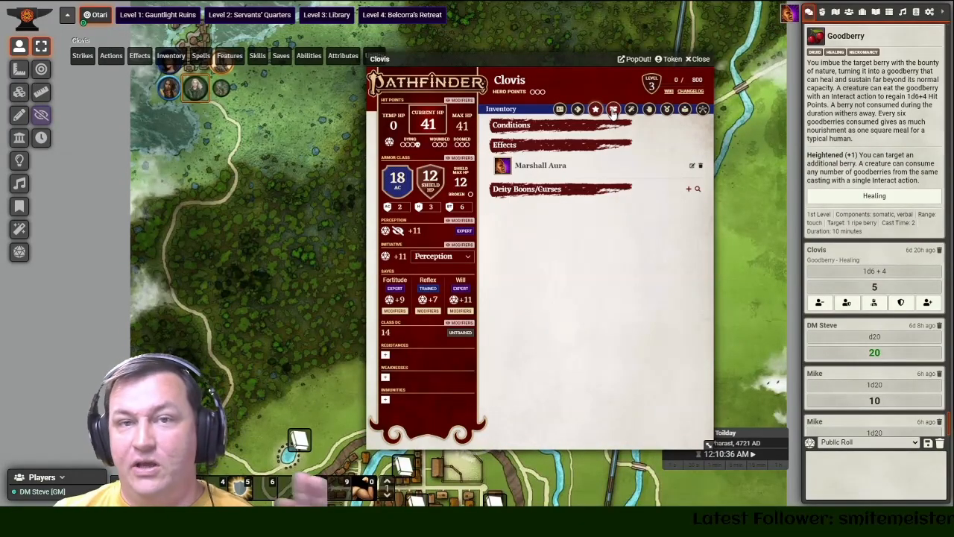
{"action": "scroll", "coordinate": [553, 317], "scroll_direction": "down", "scroll_amount": 3}
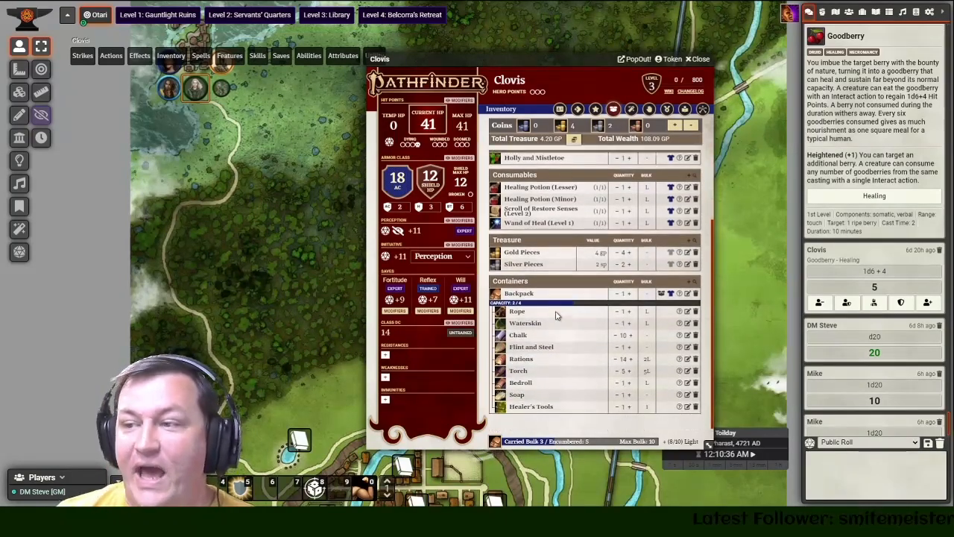
{"action": "scroll", "coordinate": [552, 316], "scroll_direction": "up", "scroll_amount": 3}
{"action": "scroll", "coordinate": [546, 315], "scroll_direction": "down", "scroll_amount": 1}
{"action": "scroll", "coordinate": [547, 314], "scroll_direction": "down", "scroll_amount": 2}
{"action": "scroll", "coordinate": [543, 284], "scroll_direction": "up", "scroll_amount": 3}
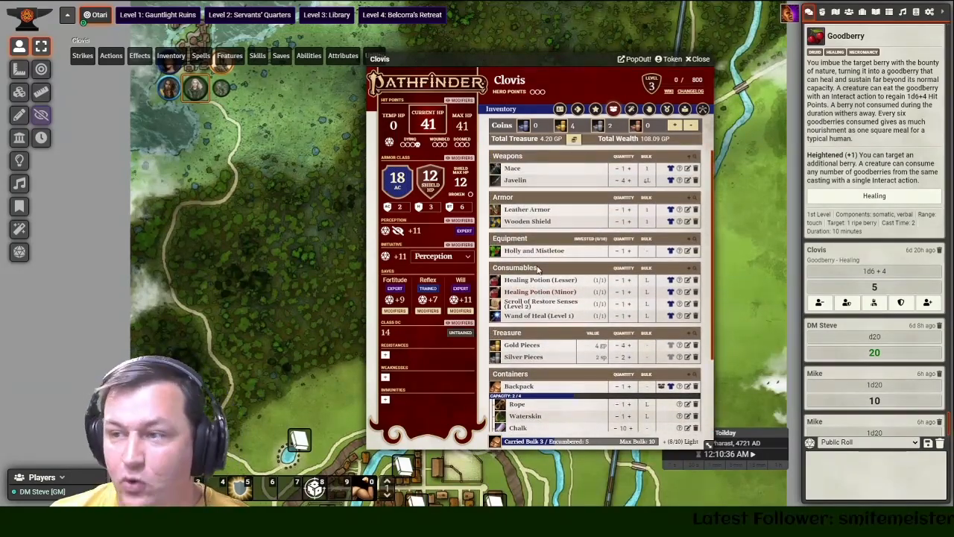
{"action": "scroll", "coordinate": [538, 251], "scroll_direction": "down", "scroll_amount": 3}
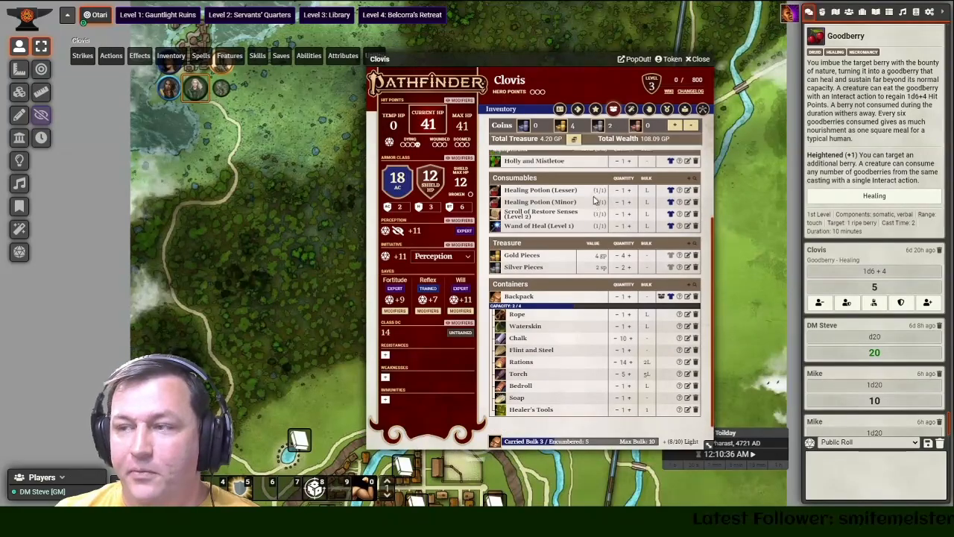
{"action": "scroll", "coordinate": [581, 192], "scroll_direction": "up", "scroll_amount": 3}
- Review Clovis's skills and the focus and prepared primal spells in the spellbook, and close the character sheet
{"action": "left_click", "coordinate": [647, 109]}
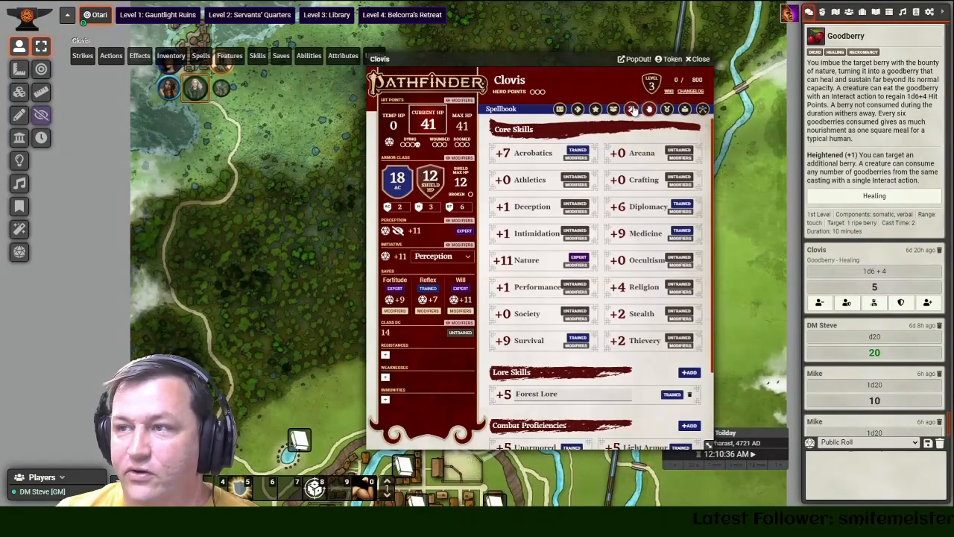
{"action": "left_click", "coordinate": [631, 109]}
{"action": "scroll", "coordinate": [567, 279], "scroll_direction": "down", "scroll_amount": 1}
{"action": "scroll", "coordinate": [565, 279], "scroll_direction": "up", "scroll_amount": 1}
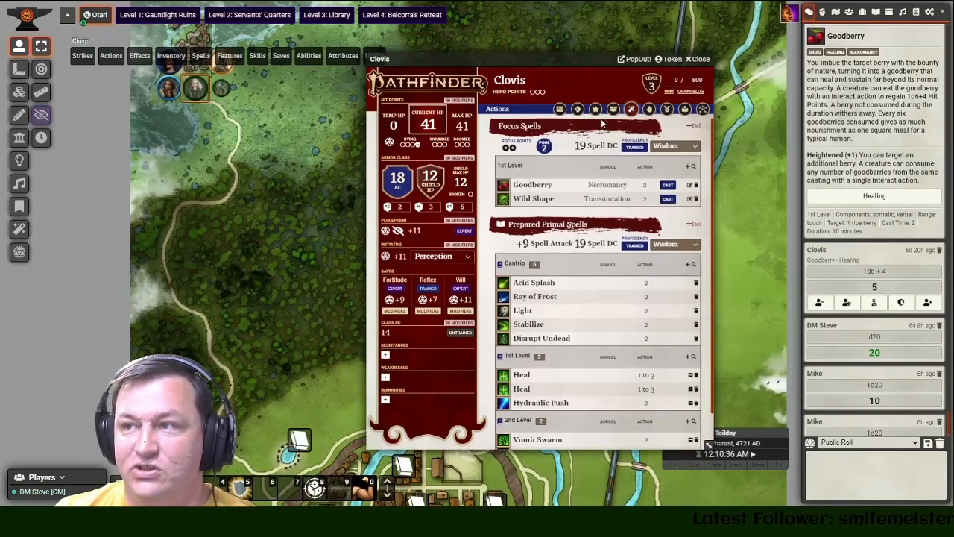
{"action": "scroll", "coordinate": [581, 150], "scroll_direction": "down", "scroll_amount": 1}
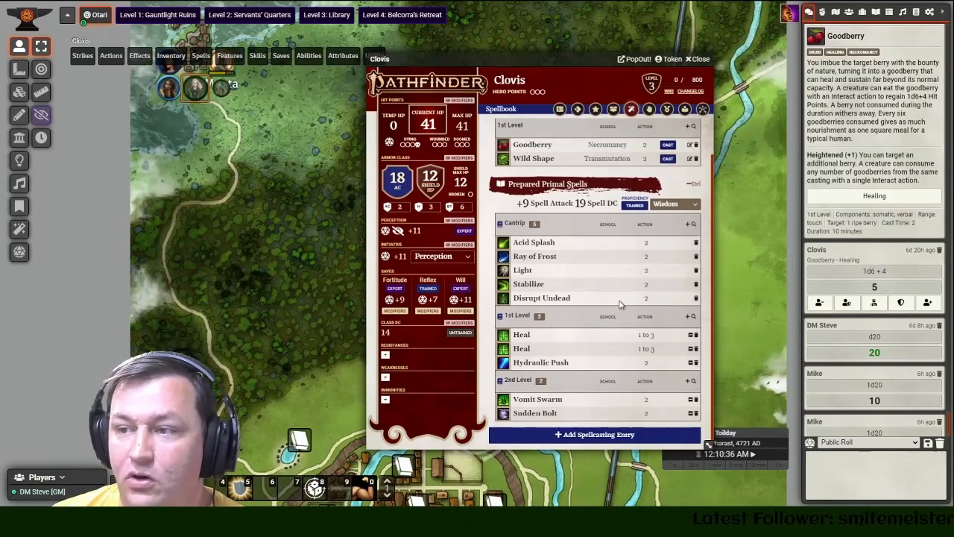
{"action": "left_click_drag", "start_coordinate": [530, 62], "coordinate": [478, 56]}
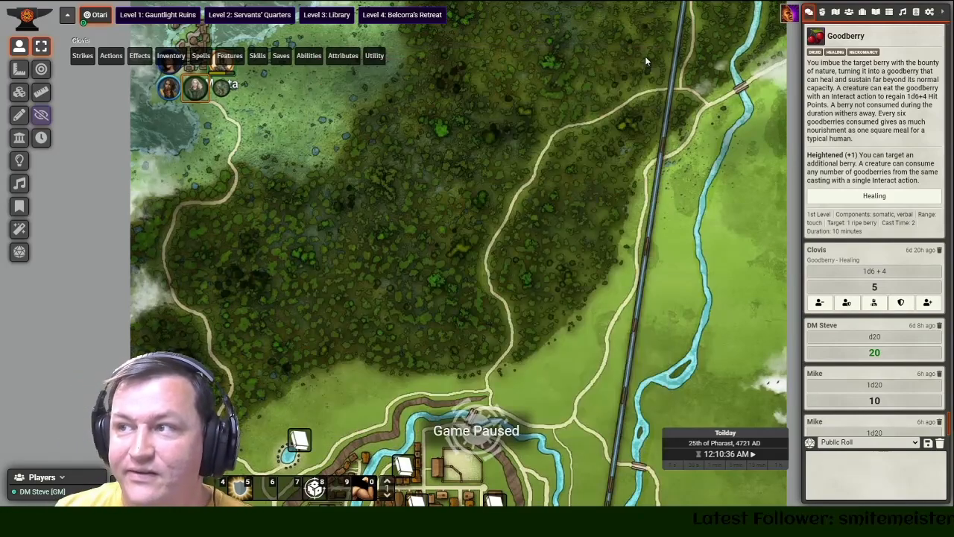
{"action": "left_click", "coordinate": [647, 53]}
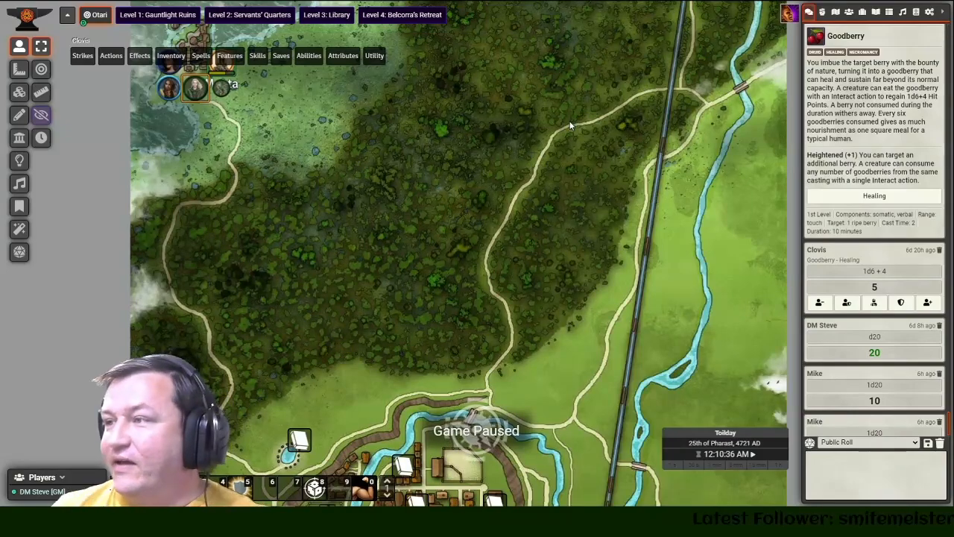
- Open the Bestiary 1 compendium from the Rulebook bestiaries and position its window over the middle of the map
{"action": "left_click", "coordinate": [911, 12]}
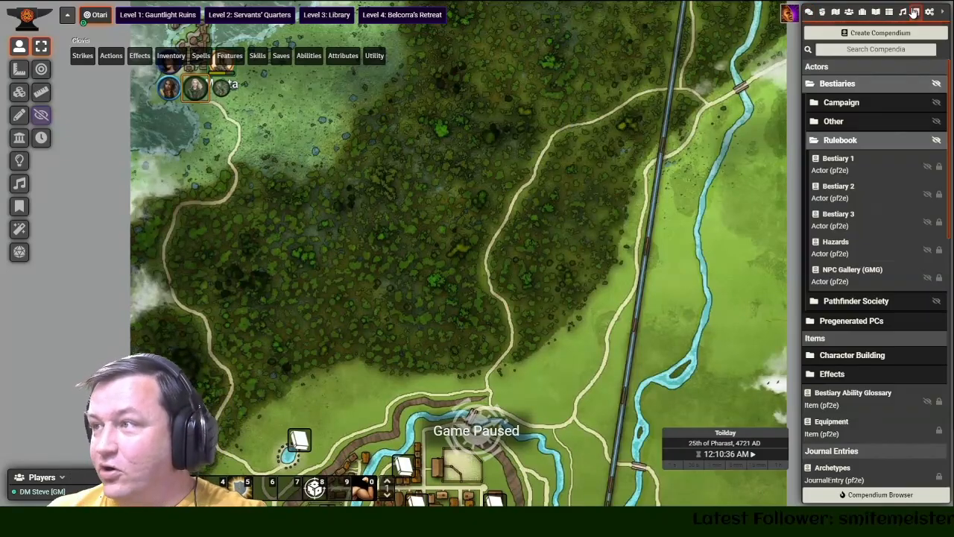
{"action": "left_click", "coordinate": [827, 83]}
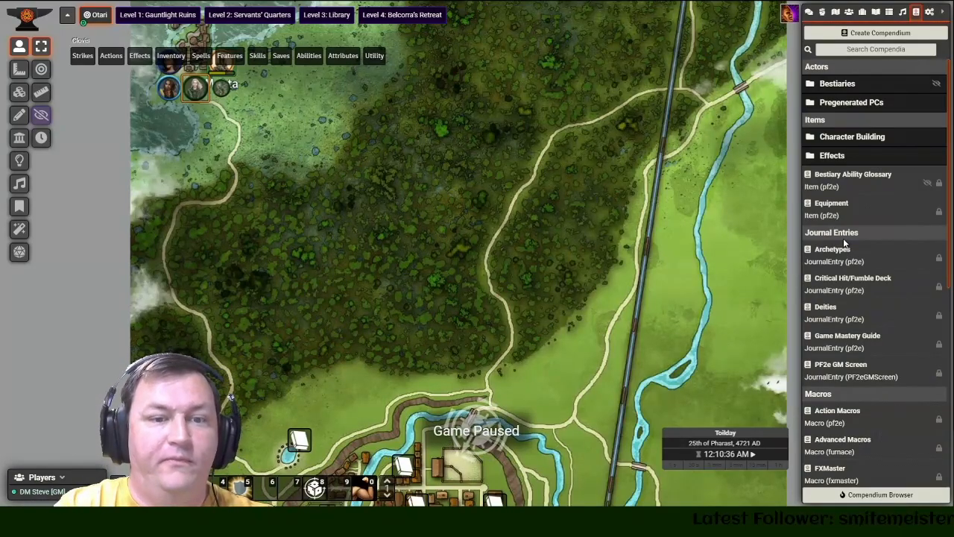
{"action": "left_click", "coordinate": [831, 83]}
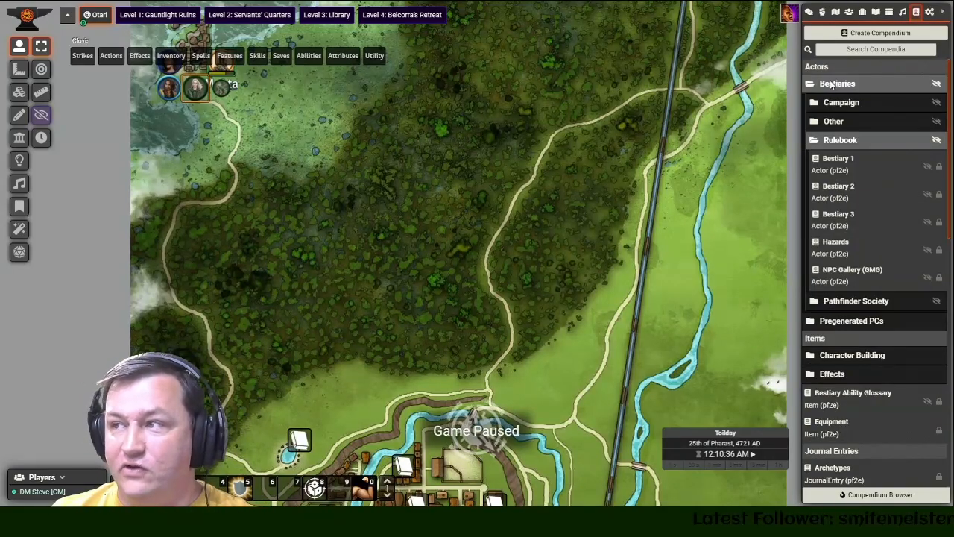
{"action": "left_click", "coordinate": [839, 158]}
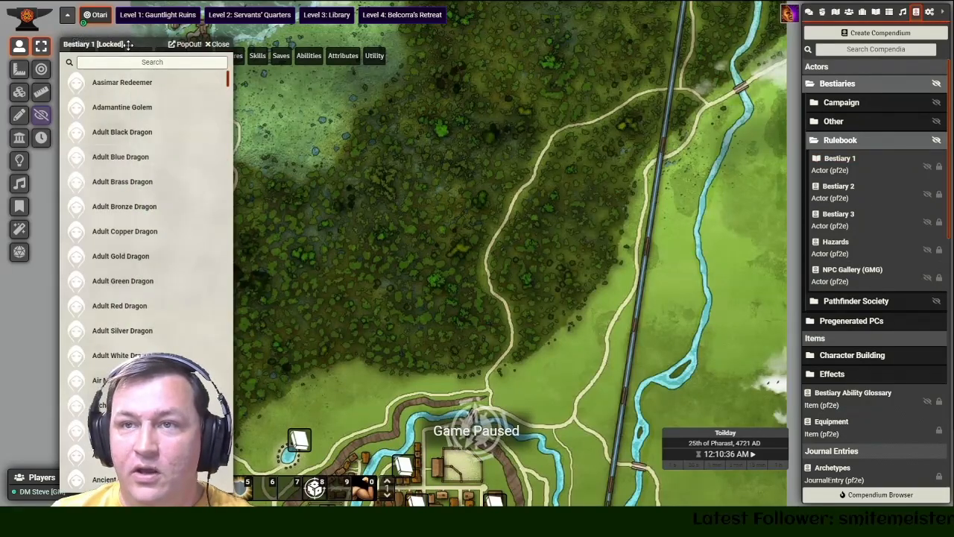
{"action": "left_click_drag", "start_coordinate": [119, 37], "coordinate": [472, 37]}
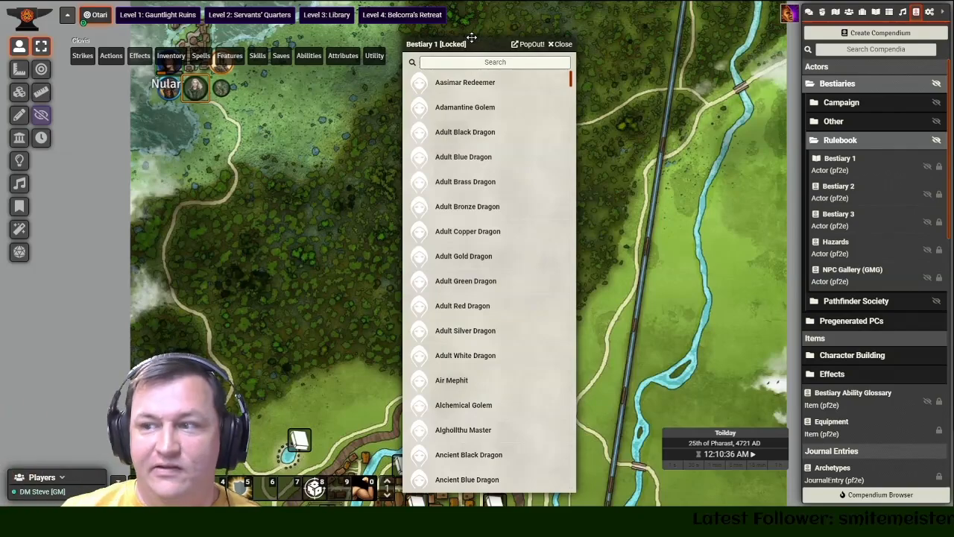
- Place an Adult Red Dragon from Bestiary 1 on the forest area of the Otari map and shift its token slightly
{"action": "left_click_drag", "start_coordinate": [462, 315], "coordinate": [272, 220]}
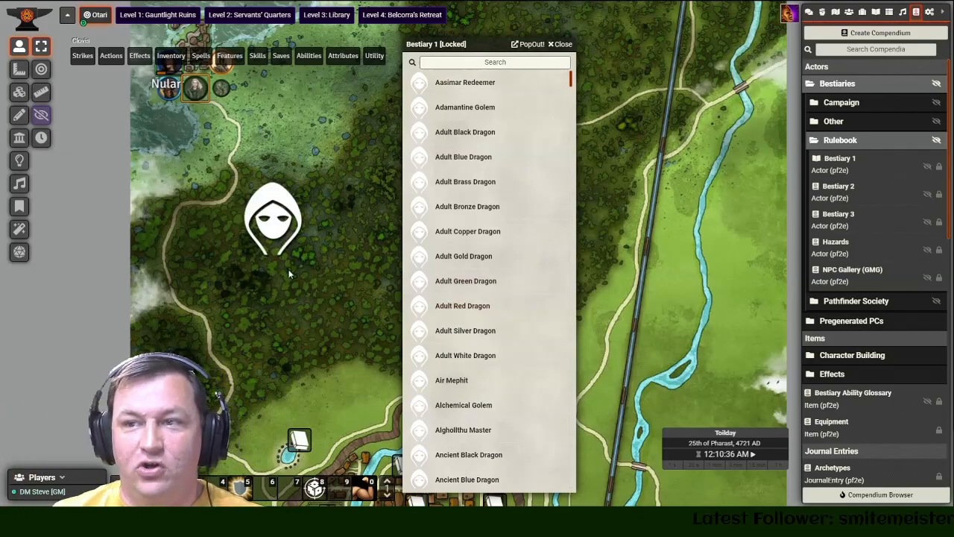
{"action": "left_click_drag", "start_coordinate": [438, 45], "coordinate": [566, 43]}
{"action": "left_click_drag", "start_coordinate": [279, 222], "coordinate": [304, 202]}
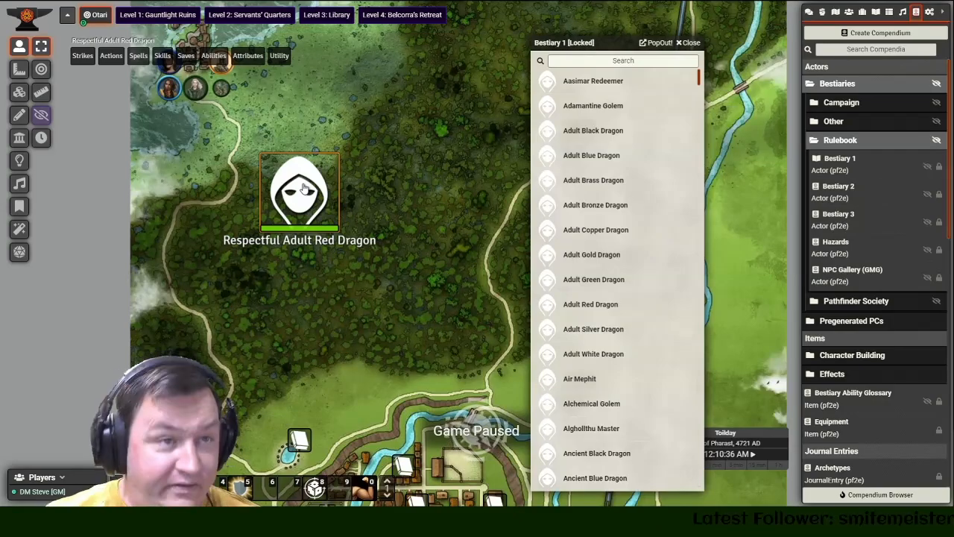
- Open the dragon token's creature sheet, look over its statistics, attacks and actions, and close the sheet
{"action": "double_click", "coordinate": [302, 188]}
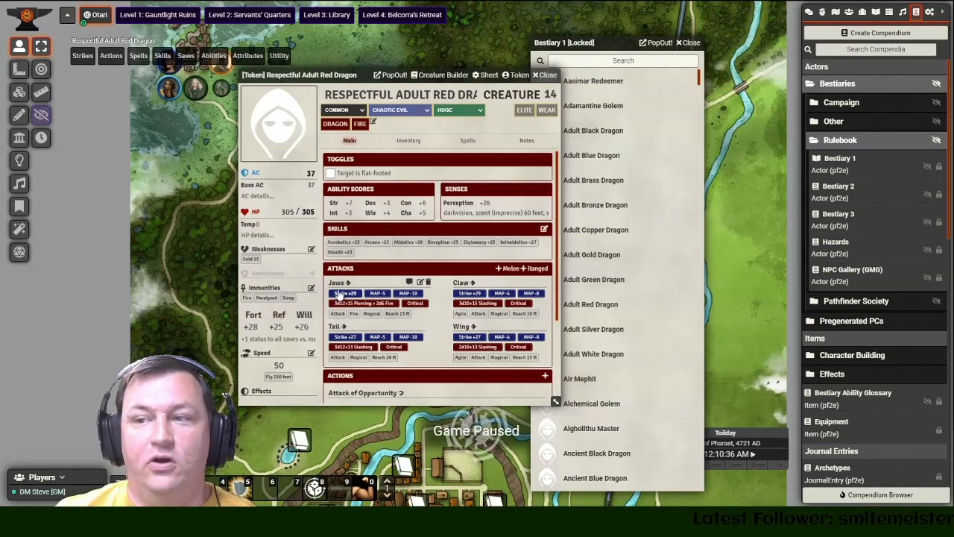
{"action": "scroll", "coordinate": [395, 313], "scroll_direction": "down", "scroll_amount": 4}
{"action": "scroll", "coordinate": [453, 319], "scroll_direction": "up", "scroll_amount": 4}
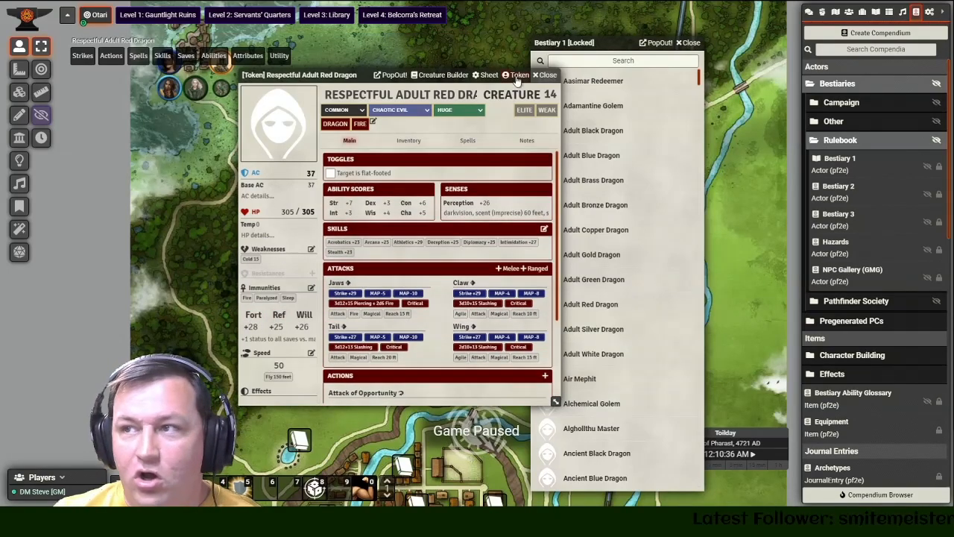
{"action": "left_click", "coordinate": [545, 75]}
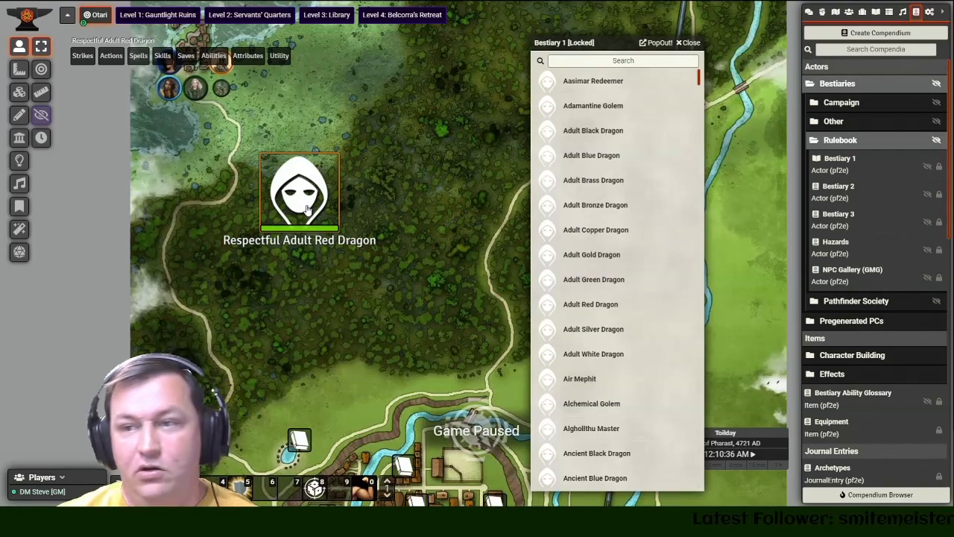
- Delete the dragon token from the map and close the Bestiary 1 compendium
{"action": "key", "text": "Delete"}
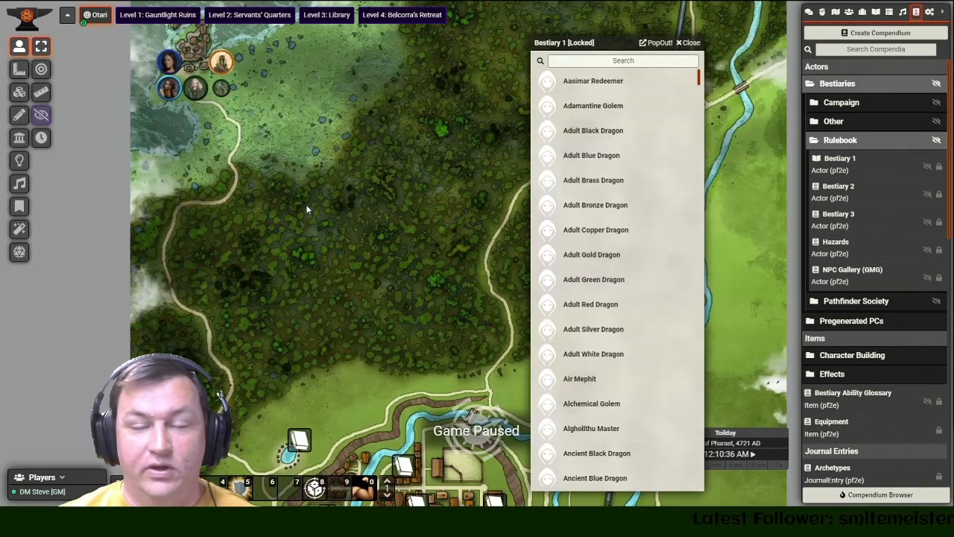
{"action": "left_click", "coordinate": [687, 42]}
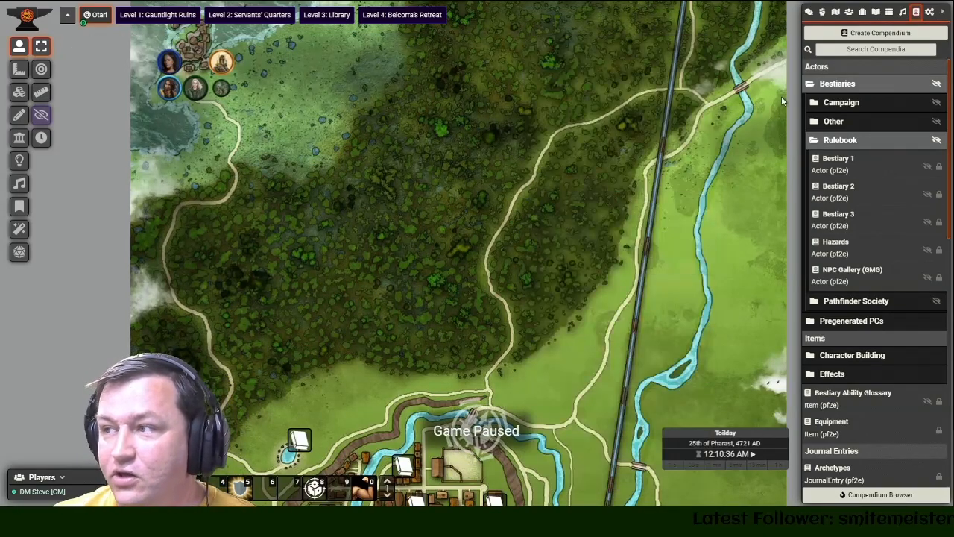
- Open the Bestiary 2, Bestiary 3 and Bestiary 1 compendiums for a brief look, and close them all
{"action": "left_click", "coordinate": [844, 191]}
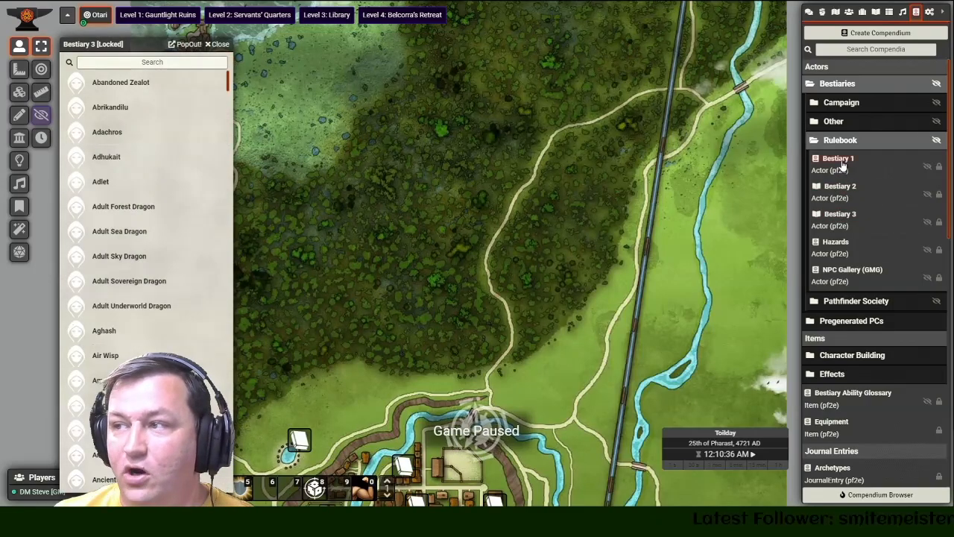
{"action": "left_click", "coordinate": [841, 164]}
{"action": "left_click_drag", "start_coordinate": [120, 46], "coordinate": [170, 45]}
{"action": "left_click", "coordinate": [269, 44]}
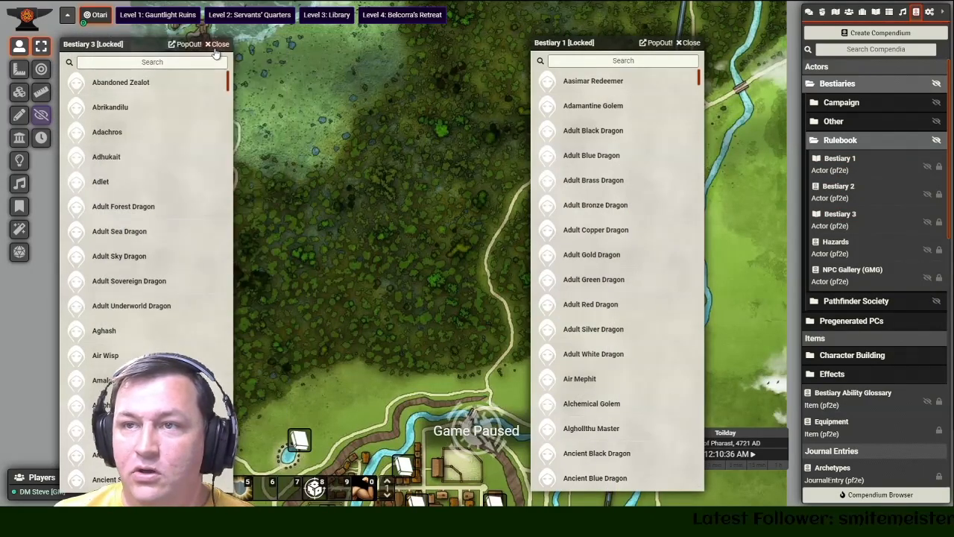
{"action": "left_click", "coordinate": [216, 45]}
{"action": "left_click", "coordinate": [687, 42]}
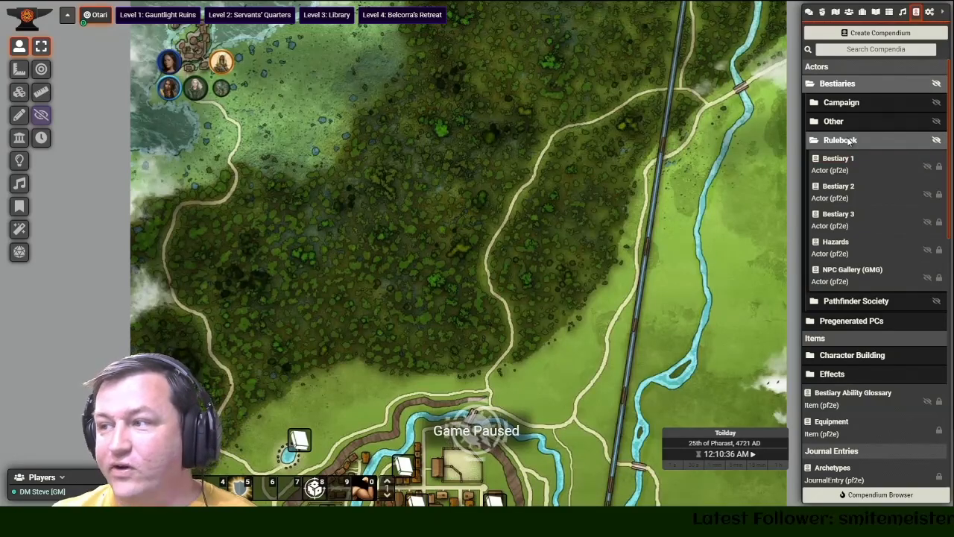
- Collapse the Rulebook folder, open the Abomination Vaults compendium from the Campaign bestiaries, and move its window over the middle of the map
{"action": "left_click", "coordinate": [843, 144]}
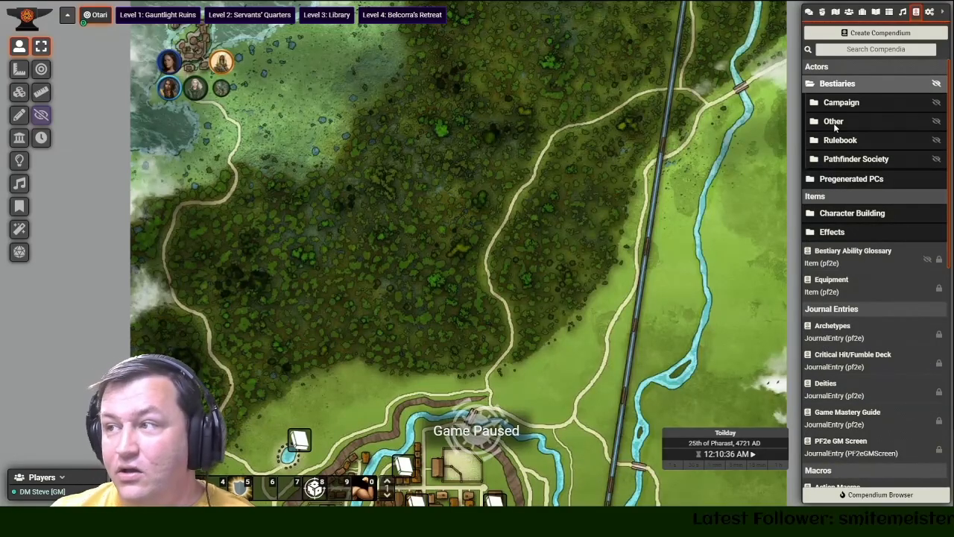
{"action": "left_click", "coordinate": [842, 103]}
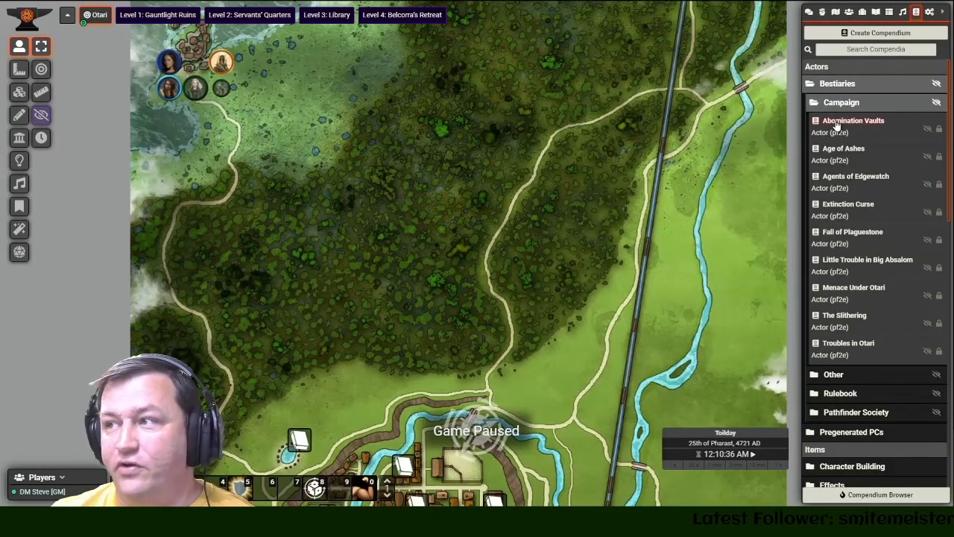
{"action": "left_click", "coordinate": [835, 124]}
{"action": "left_click_drag", "start_coordinate": [119, 44], "coordinate": [397, 42]}
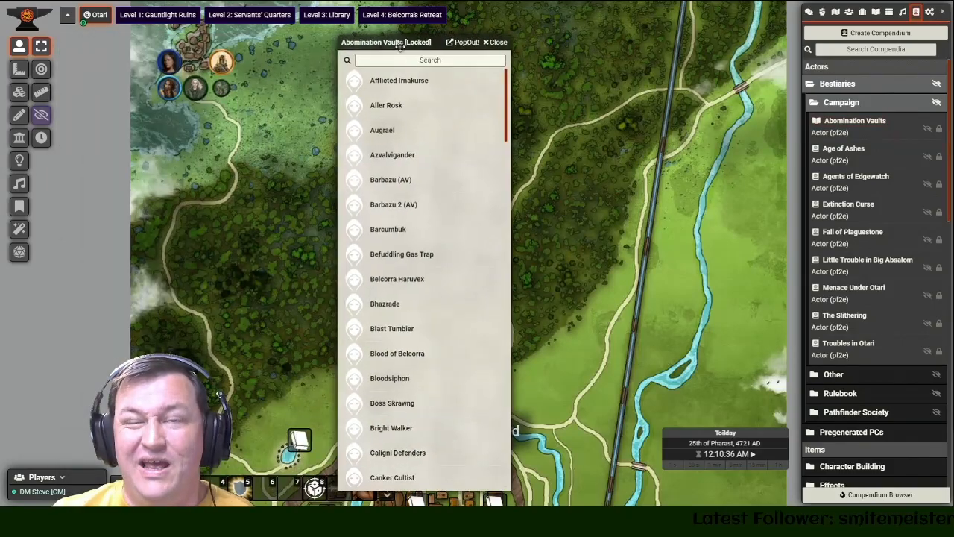
- Close the Abomination Vaults compendium and open the world's module management window, moving it towards the upper part of the map
{"action": "mouse_move", "coordinate": [508, 112]}
{"action": "left_mouse_down"}
{"action": "mouse_move", "coordinate": [507, 447]}
{"action": "mouse_move", "coordinate": [502, 106]}
{"action": "left_mouse_up"}
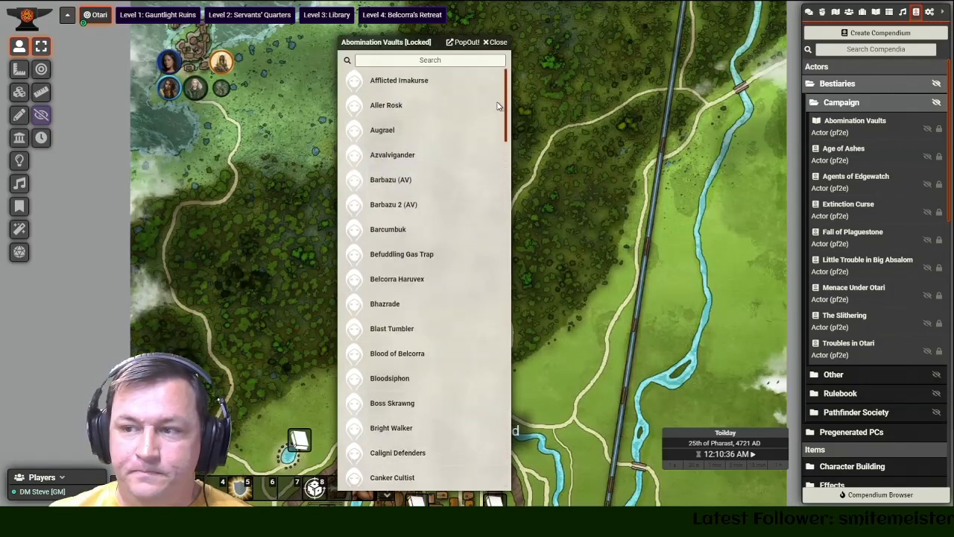
{"action": "left_click", "coordinate": [498, 42]}
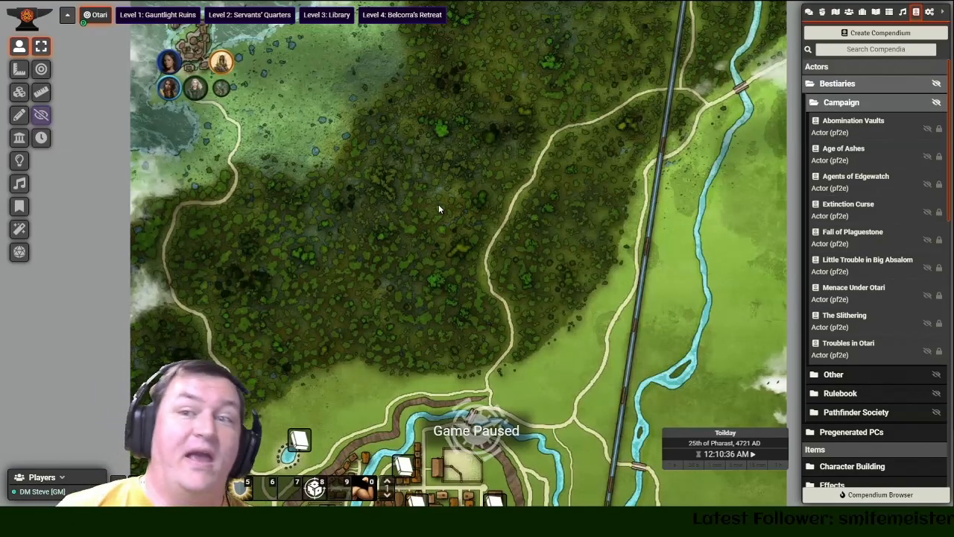
{"action": "left_click", "coordinate": [809, 12]}
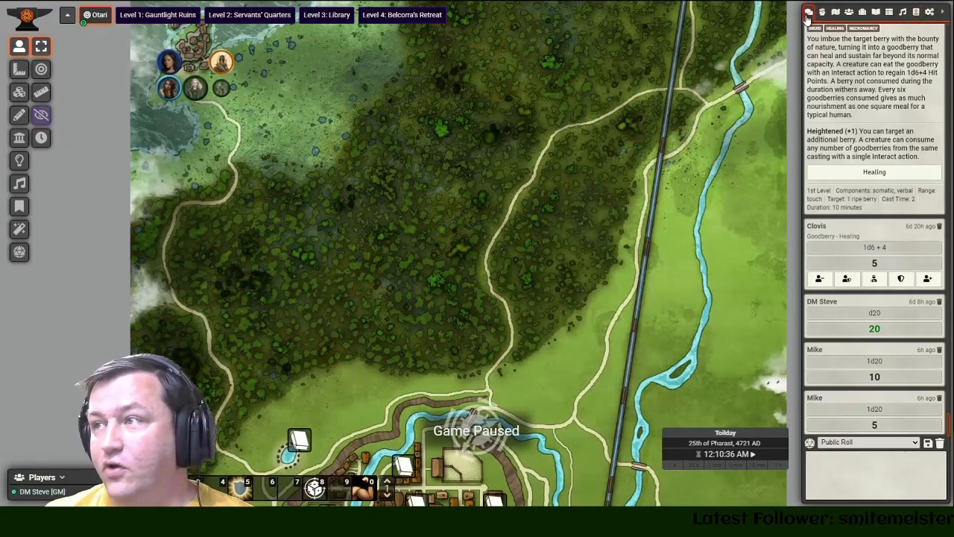
{"action": "left_click", "coordinate": [916, 13]}
{"action": "left_click", "coordinate": [930, 12]}
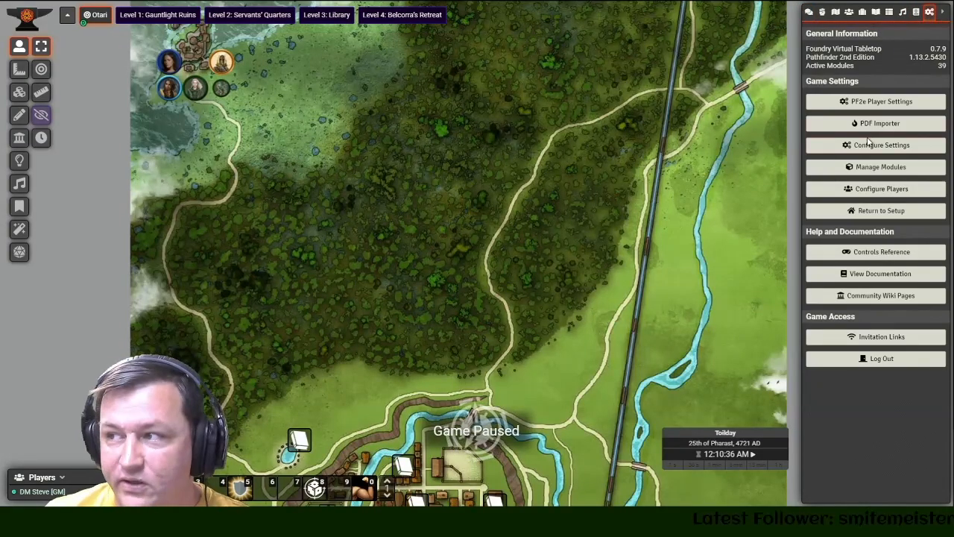
{"action": "left_click", "coordinate": [880, 167]}
{"action": "left_click_drag", "start_coordinate": [440, 69], "coordinate": [366, 28]}
{"action": "key", "text": "space"}
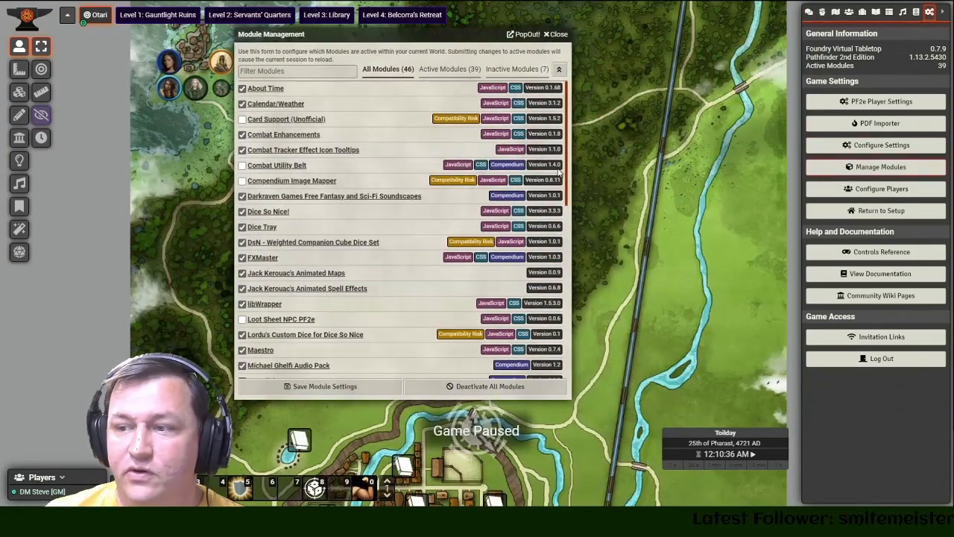
- Look through the full list of installed modules from About Time to Token Mold, and close the module management window
{"action": "scroll", "coordinate": [568, 112], "scroll_direction": "down", "scroll_amount": 2}
{"action": "scroll", "coordinate": [568, 112], "scroll_direction": "down", "scroll_amount": 6}
{"action": "scroll", "coordinate": [568, 112], "scroll_direction": "up", "scroll_amount": 8}
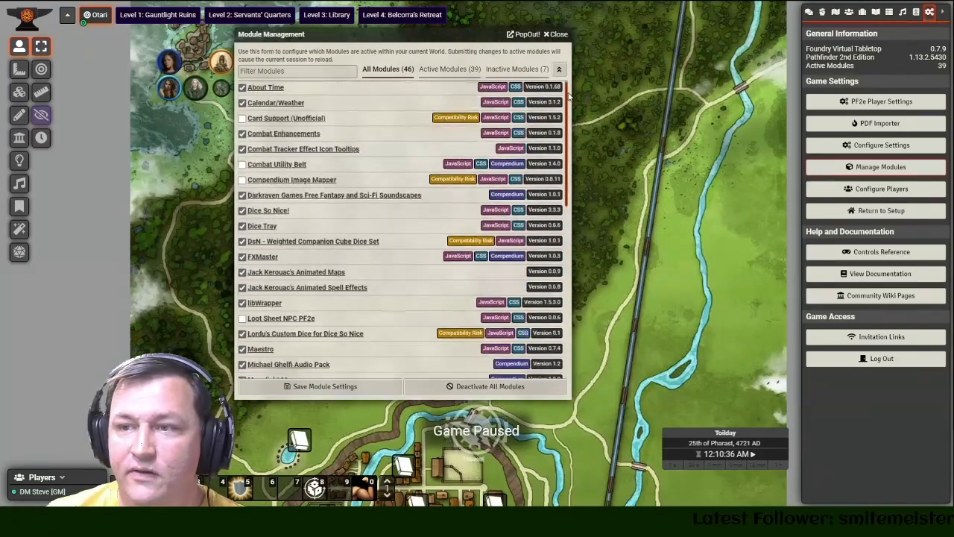
{"action": "scroll", "coordinate": [313, 165], "scroll_direction": "down", "scroll_amount": 4}
{"action": "scroll", "coordinate": [314, 166], "scroll_direction": "up", "scroll_amount": 4}
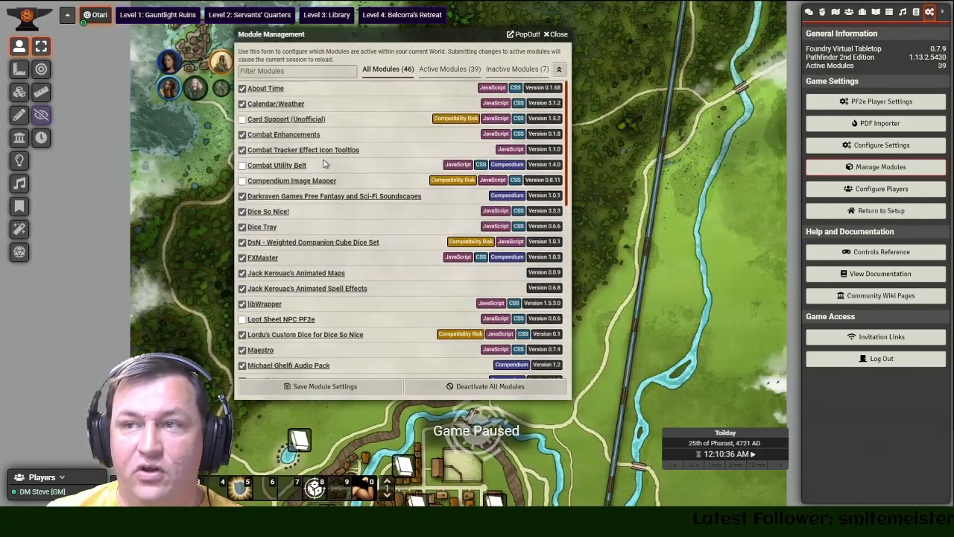
{"action": "scroll", "coordinate": [294, 147], "scroll_direction": "down", "scroll_amount": 6}
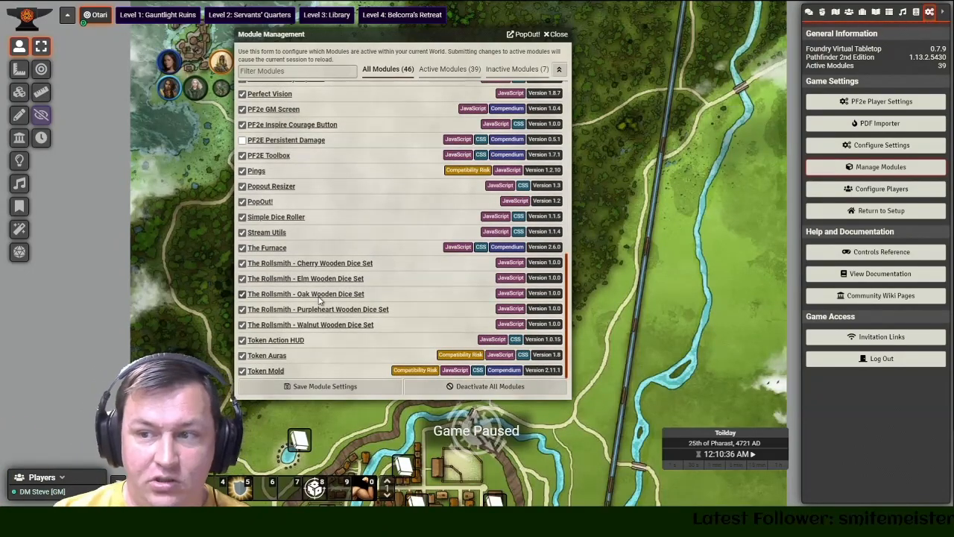
{"action": "scroll", "coordinate": [319, 298], "scroll_direction": "up", "scroll_amount": 6}
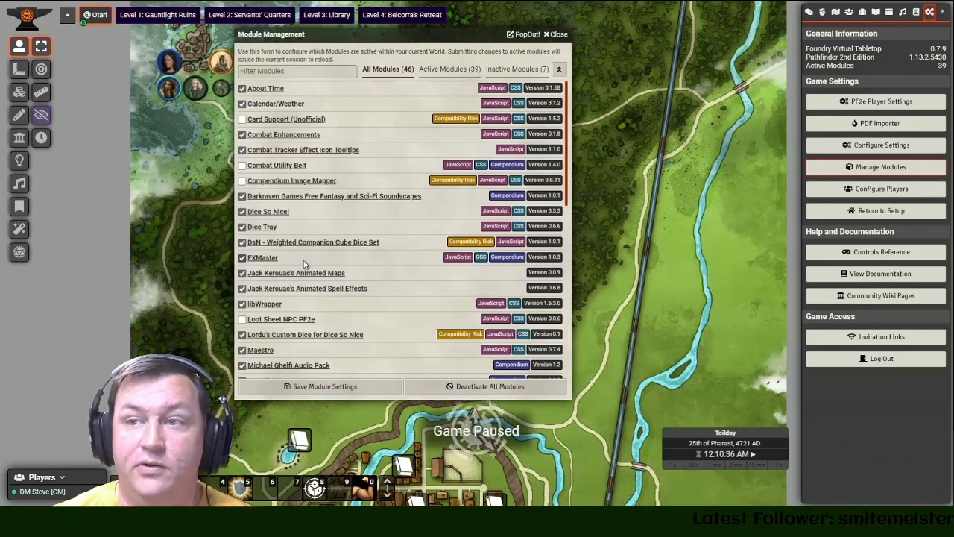
{"action": "left_click_drag", "start_coordinate": [316, 37], "coordinate": [409, 50]}
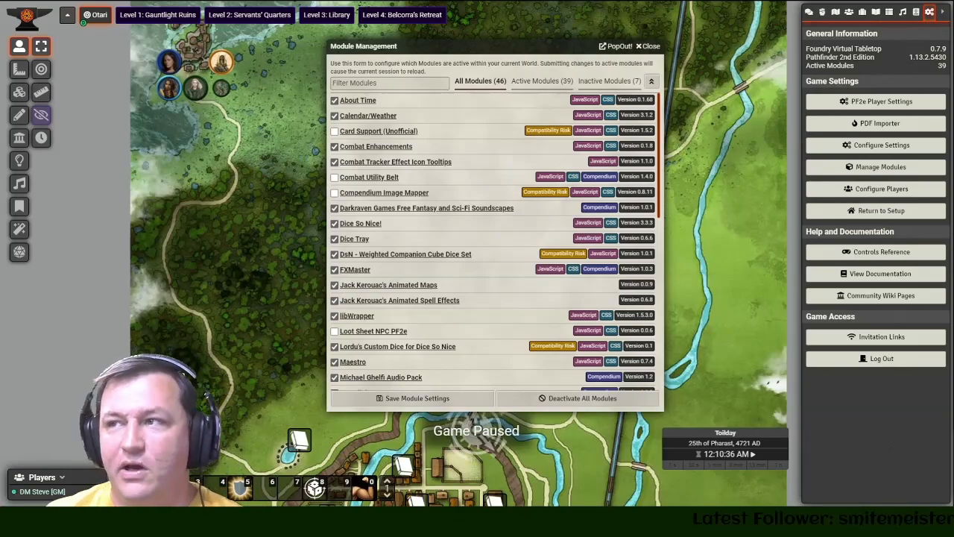
{"action": "key", "text": "Escape"}
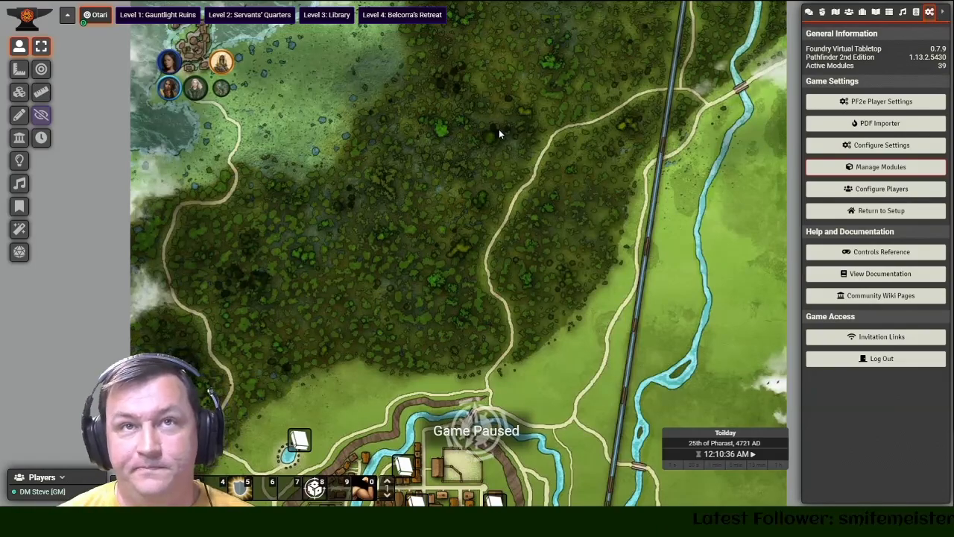
- Log out of the Abomination Vaults world, return to setup and launch the Foundry PDF Import world
{"action": "left_click", "coordinate": [874, 360]}
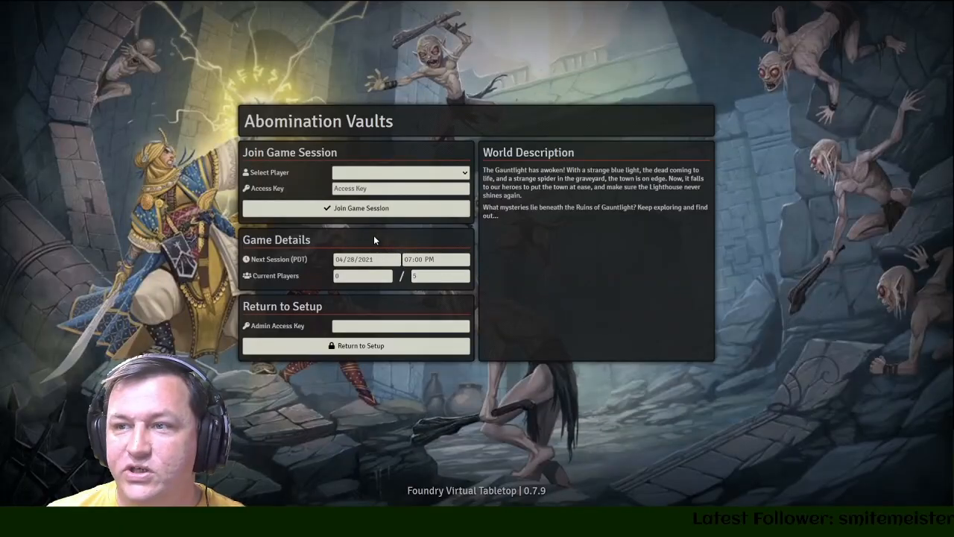
{"action": "left_click", "coordinate": [361, 345]}
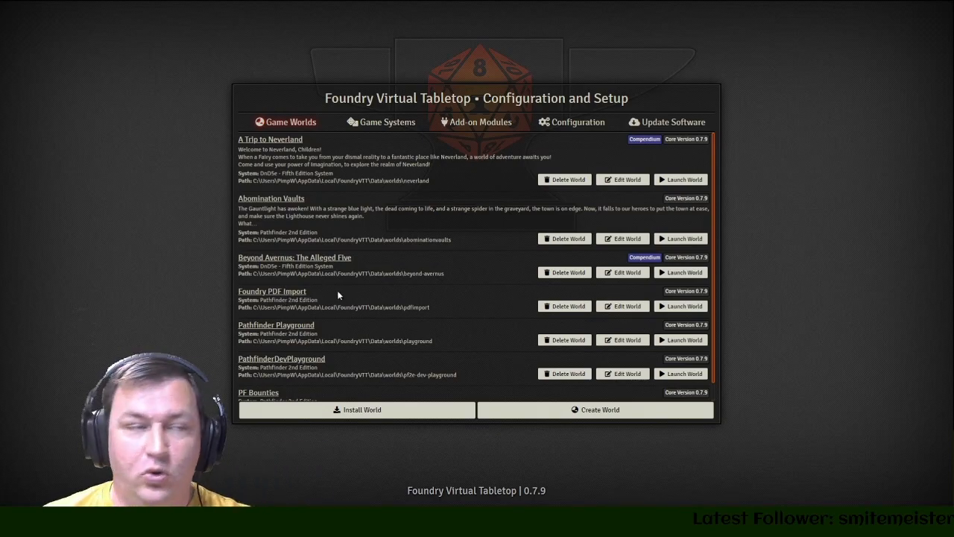
{"action": "left_click", "coordinate": [683, 305]}
- Join the Foundry PDF Import game session as the Gamemaster player
{"action": "left_click", "coordinate": [384, 179]}
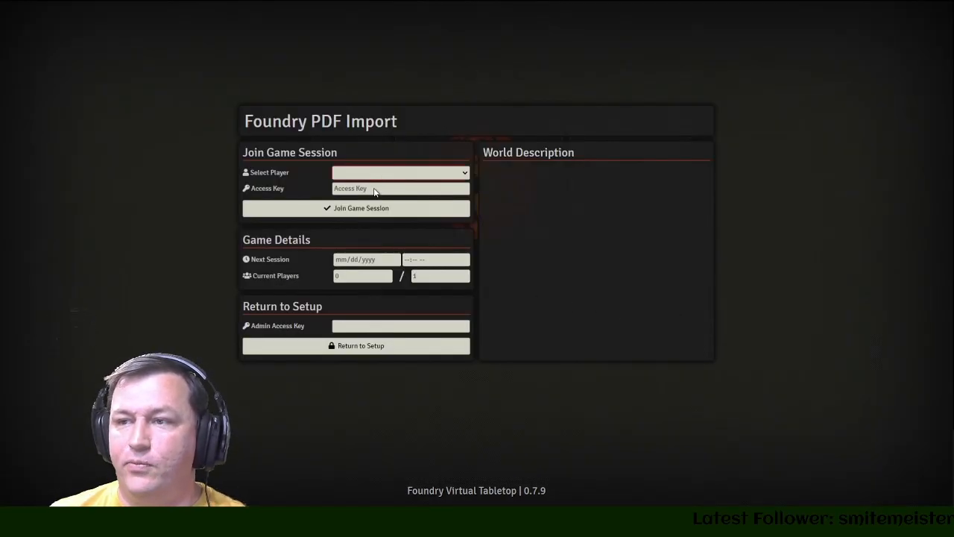
{"action": "left_click", "coordinate": [377, 193]}
{"action": "left_click", "coordinate": [362, 211]}
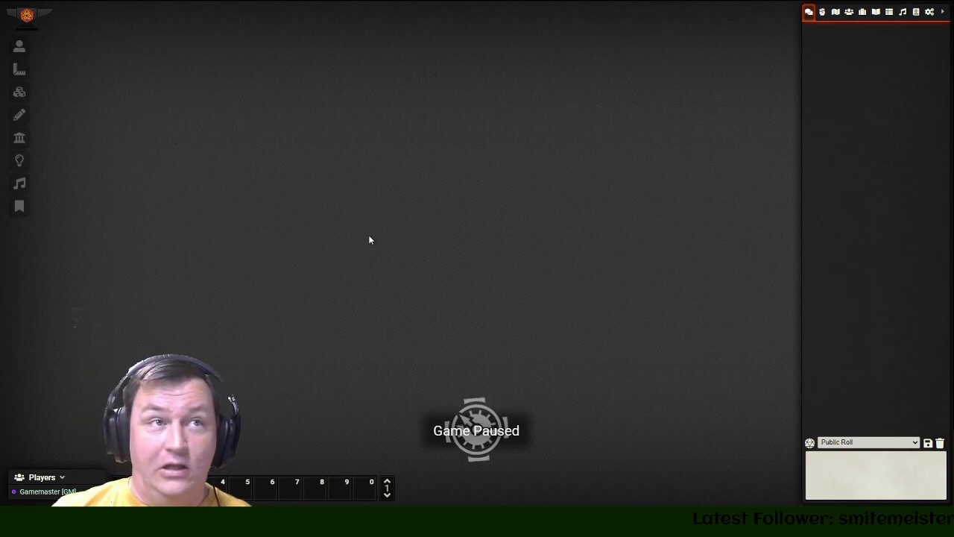
- Look through the new world's combat, scenes, actors, items, journal, tables, playlists and compendium sections
{"action": "left_click", "coordinate": [822, 13]}
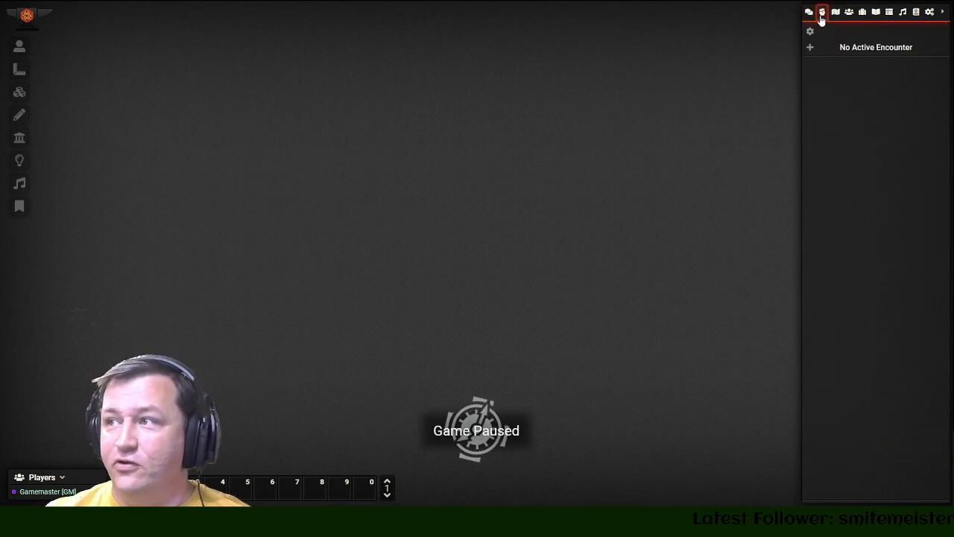
{"action": "left_click", "coordinate": [836, 12]}
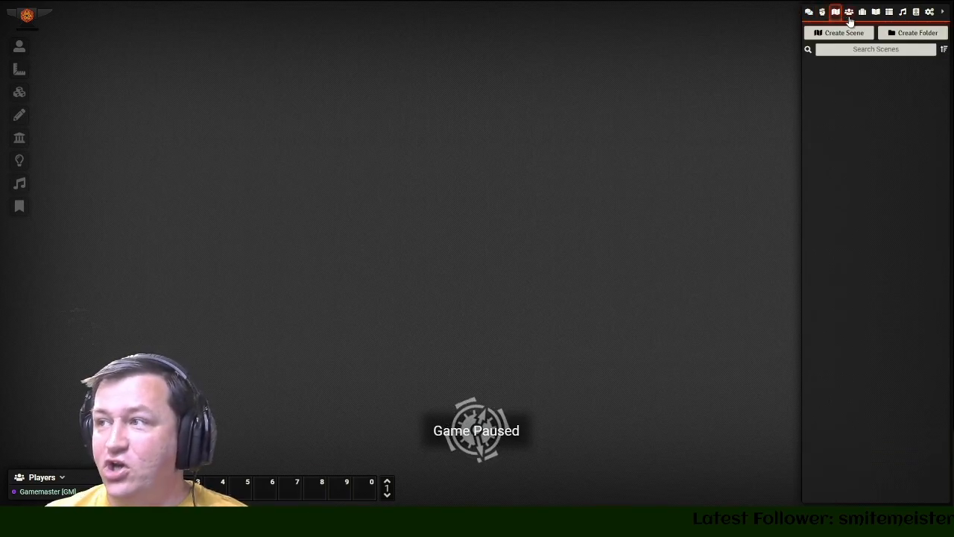
{"action": "left_click", "coordinate": [849, 12]}
{"action": "left_click", "coordinate": [863, 12]}
{"action": "left_click", "coordinate": [876, 11]}
{"action": "left_click", "coordinate": [890, 12]}
{"action": "left_click", "coordinate": [902, 13]}
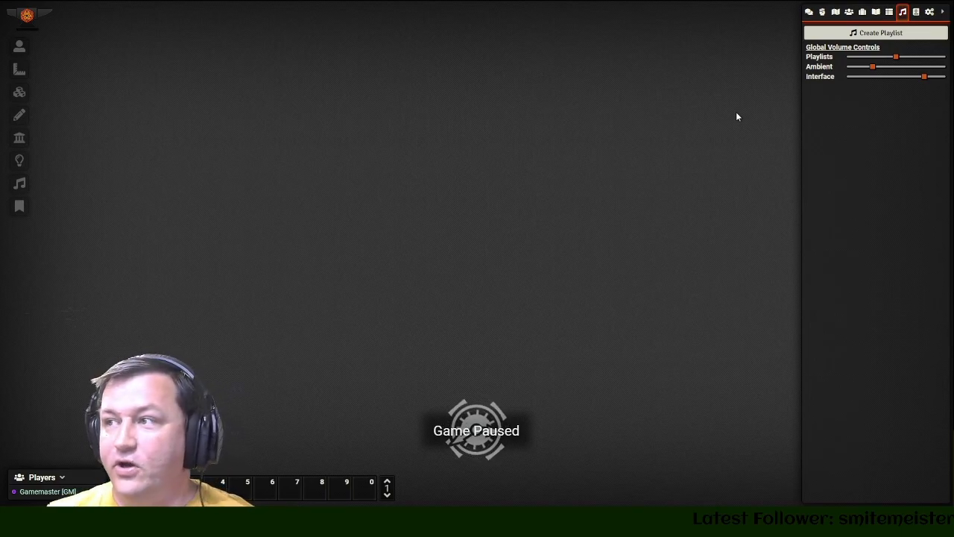
{"action": "left_click", "coordinate": [916, 12]}
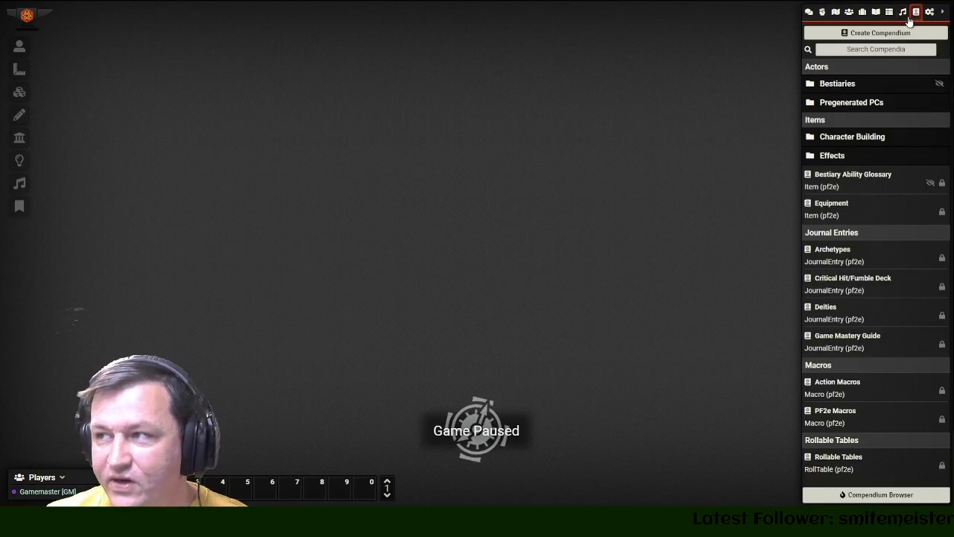
- View the PDF to Foundry Importer options in the module settings, and close the game settings and permission configuration windows
{"action": "left_click", "coordinate": [929, 15]}
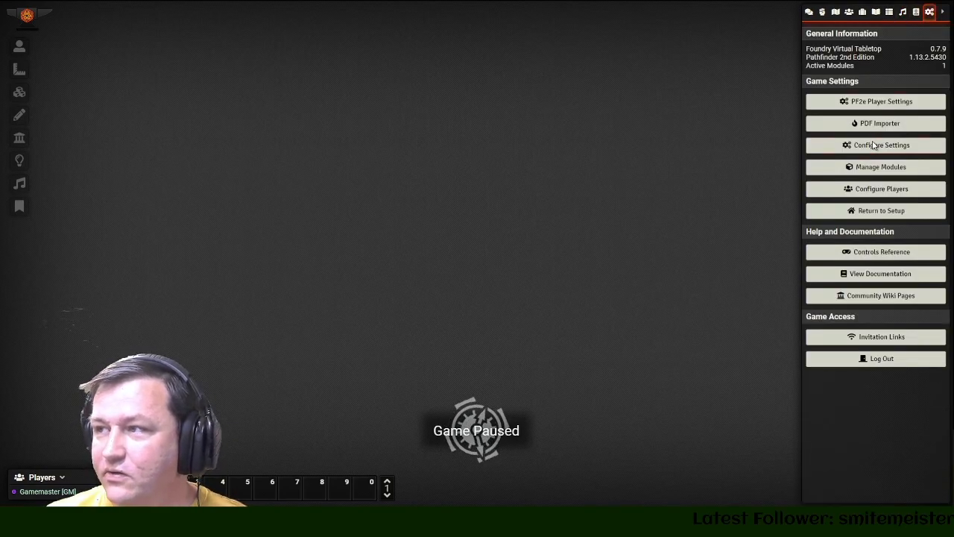
{"action": "left_click", "coordinate": [869, 146]}
{"action": "left_click", "coordinate": [532, 63]}
{"action": "left_click", "coordinate": [574, 44]}
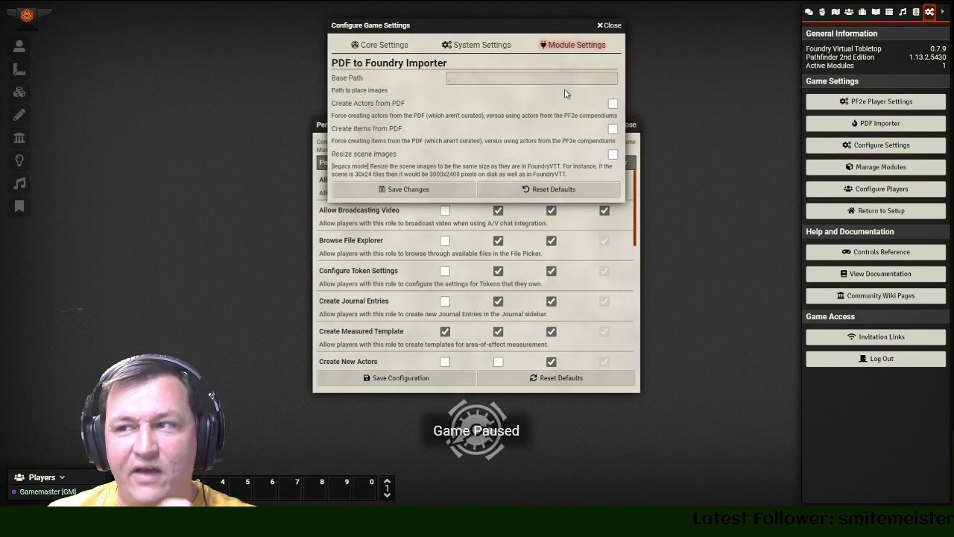
{"action": "left_click", "coordinate": [631, 125]}
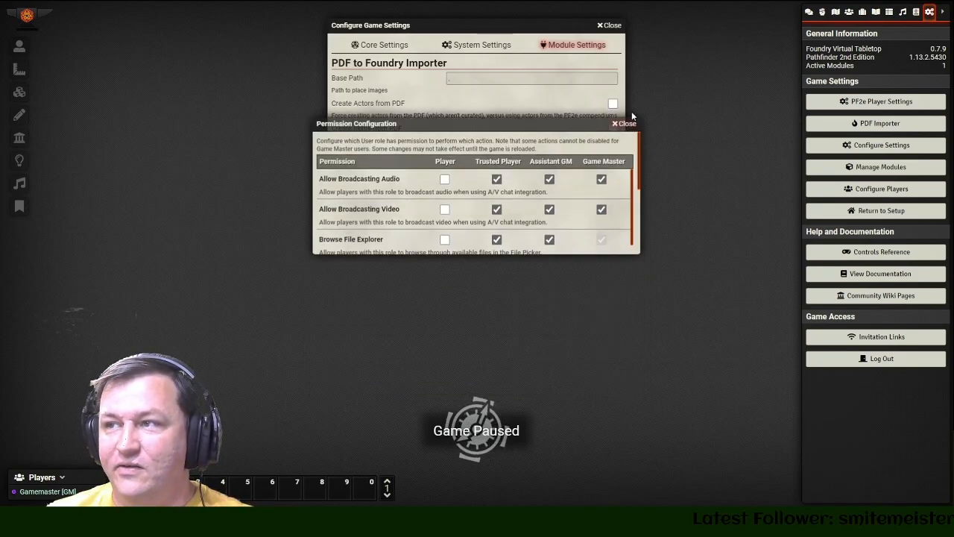
{"action": "left_click", "coordinate": [610, 27]}
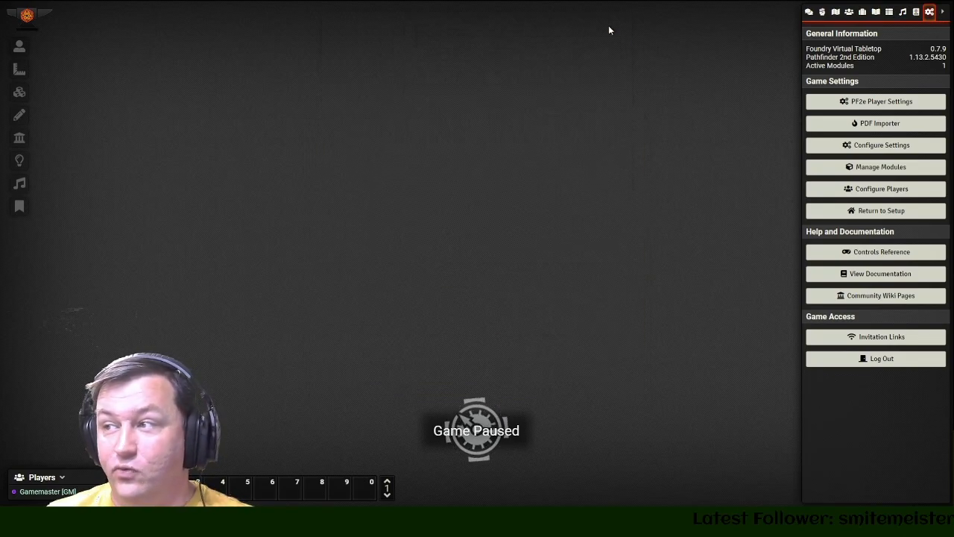
- Import the source file PZO90163E.pdf into the world with the PDF Importer
{"action": "left_click", "coordinate": [840, 129]}
{"action": "left_click_drag", "start_coordinate": [492, 78], "coordinate": [468, 57]}
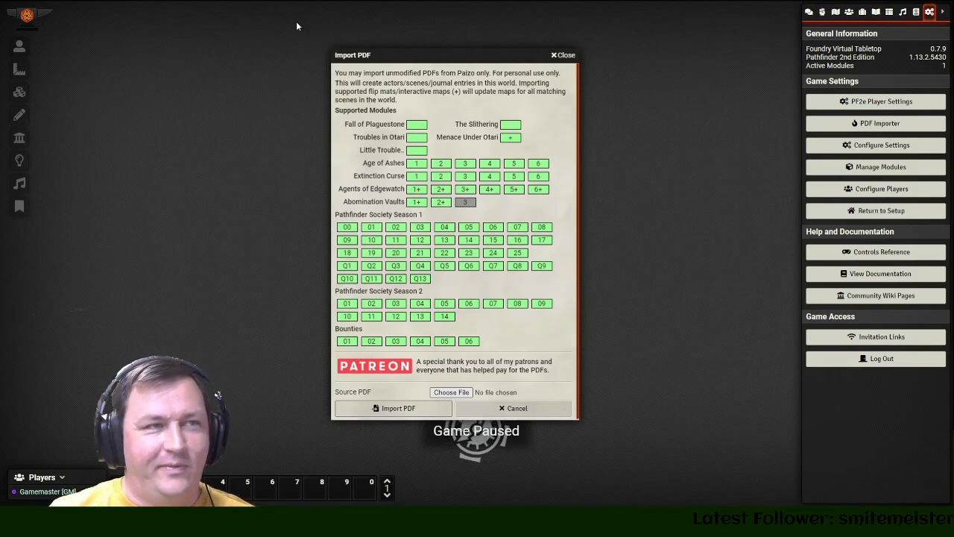
{"action": "left_click", "coordinate": [466, 260]}
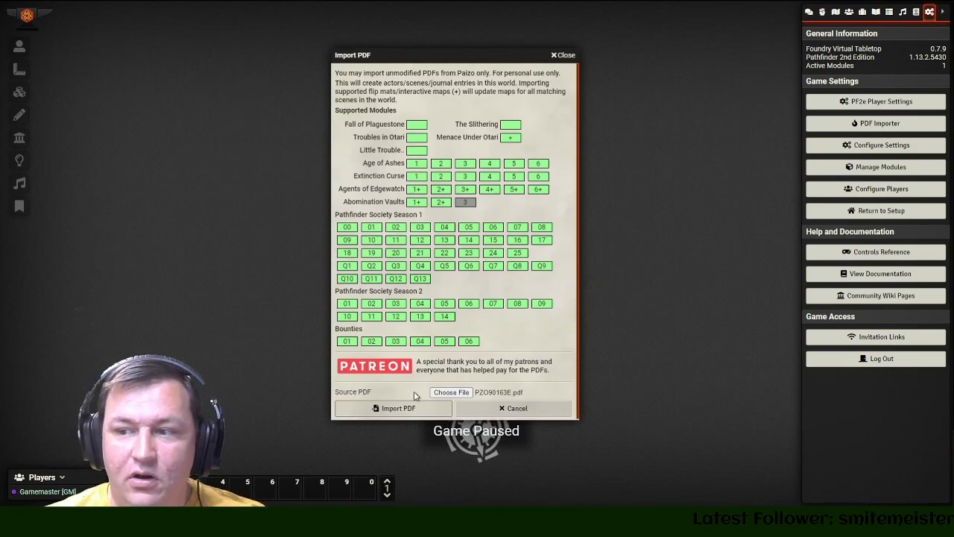
{"action": "left_click", "coordinate": [396, 408]}
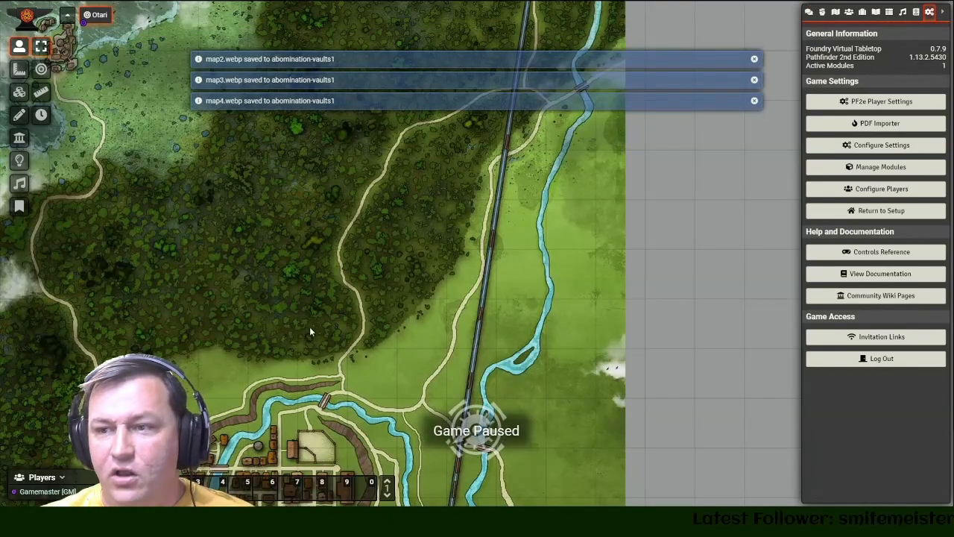
- Look over the imported Otari map, from the northern forest down to the town and harbour
{"action": "left_click_drag", "start_coordinate": [406, 312], "coordinate": [408, 311]}
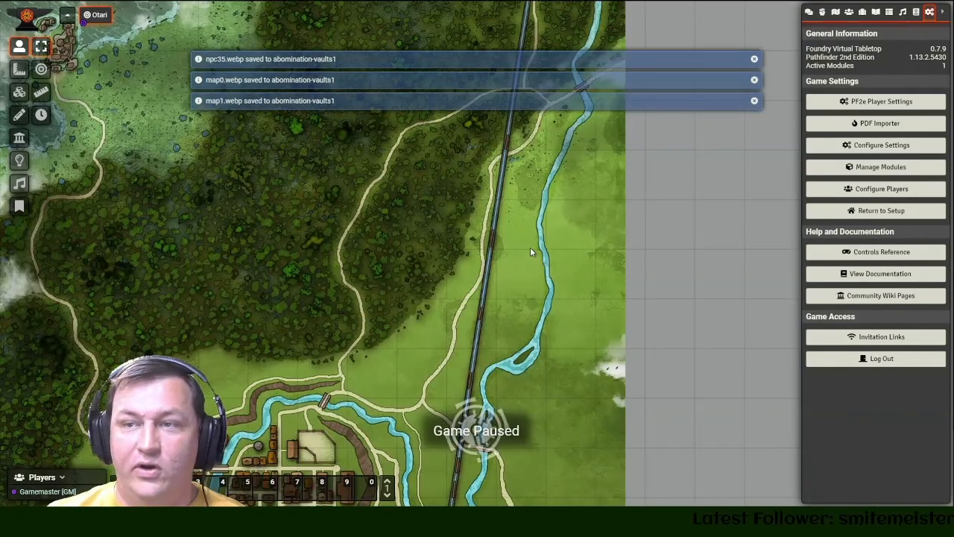
{"action": "left_click_drag", "start_coordinate": [425, 197], "coordinate": [477, 176]}
{"action": "scroll", "coordinate": [477, 179], "scroll_direction": "down", "scroll_amount": 5}
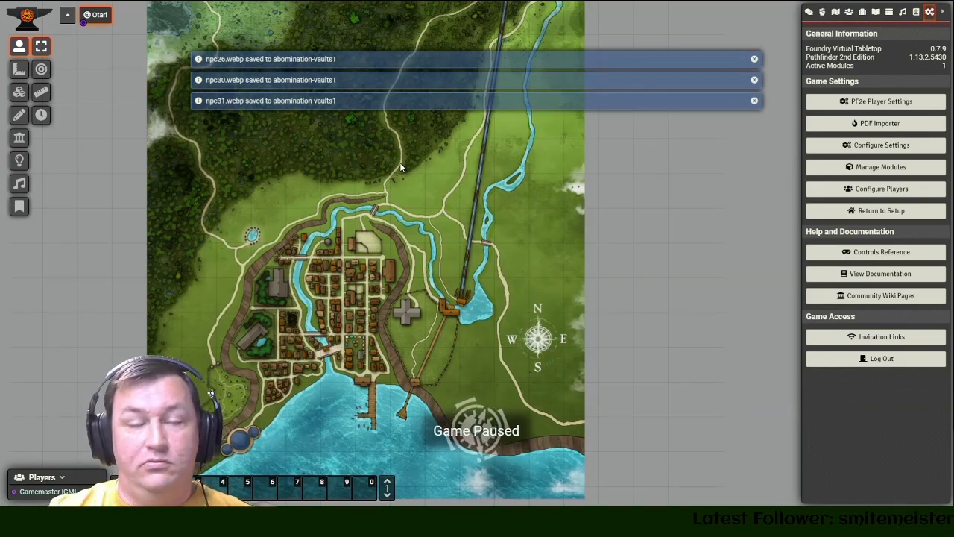
{"action": "scroll", "coordinate": [407, 184], "scroll_direction": "down", "scroll_amount": 3}
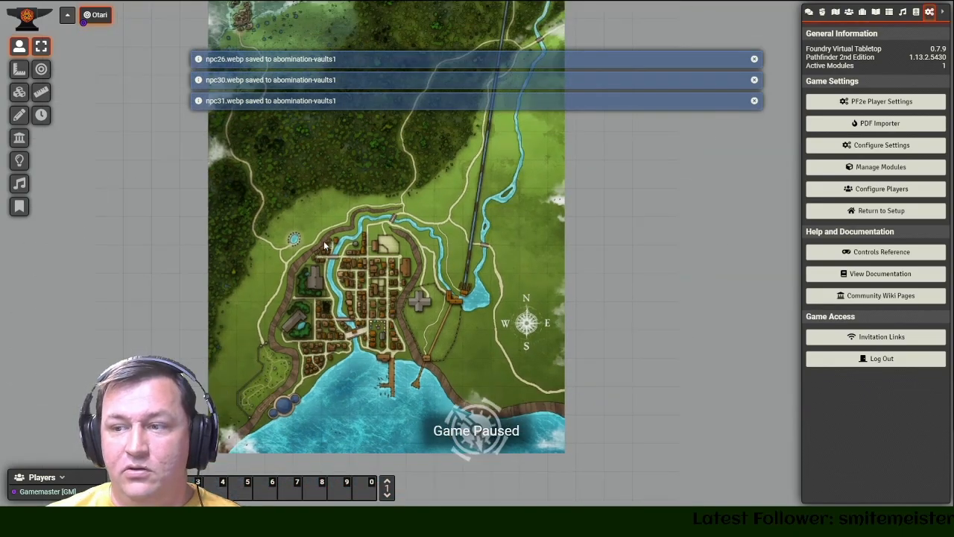
{"action": "scroll", "coordinate": [374, 219], "scroll_direction": "up", "scroll_amount": 3}
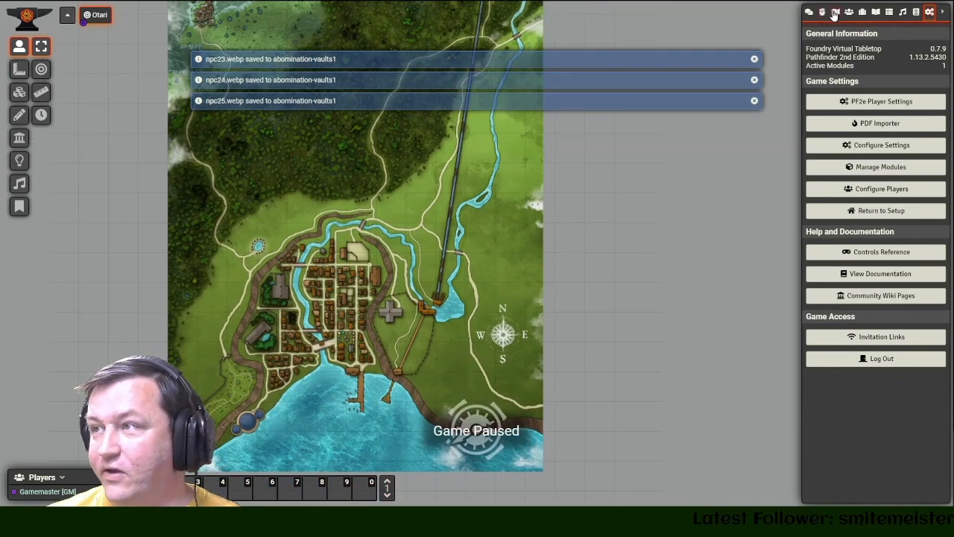
- Check the imported scenes folder and expand the Abomination Vaults - Ruins of Gauntlight folder in the journal
{"action": "left_click", "coordinate": [835, 12]}
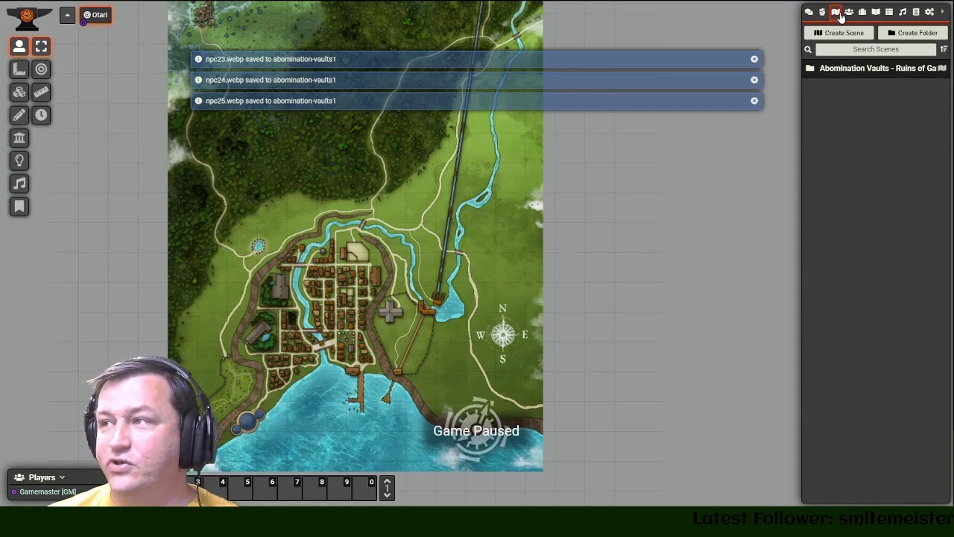
{"action": "left_click", "coordinate": [876, 11]}
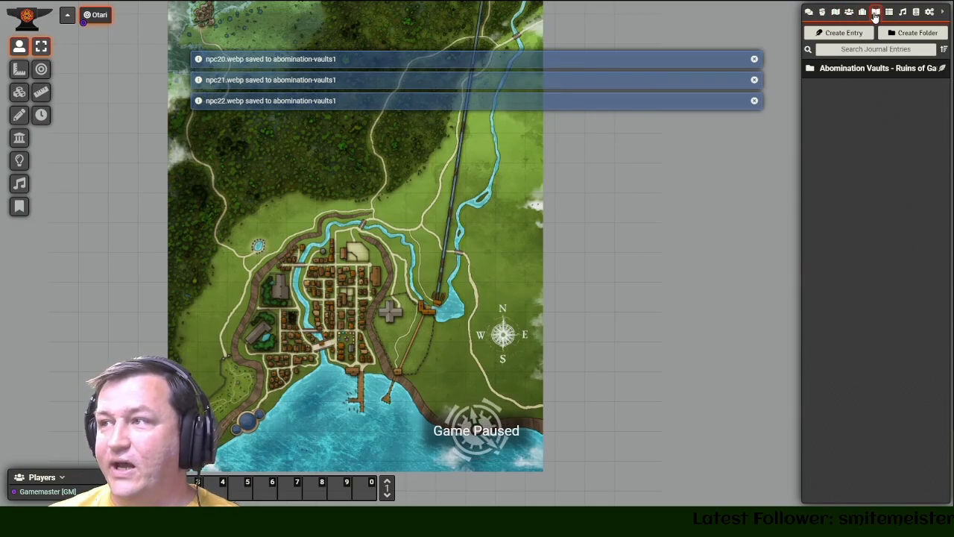
{"action": "left_click", "coordinate": [857, 68]}
{"action": "mouse_move", "coordinate": [950, 90]}
{"action": "left_mouse_down"}
{"action": "mouse_move", "coordinate": [947, 221]}
{"action": "mouse_move", "coordinate": [946, 88]}
{"action": "left_mouse_up"}
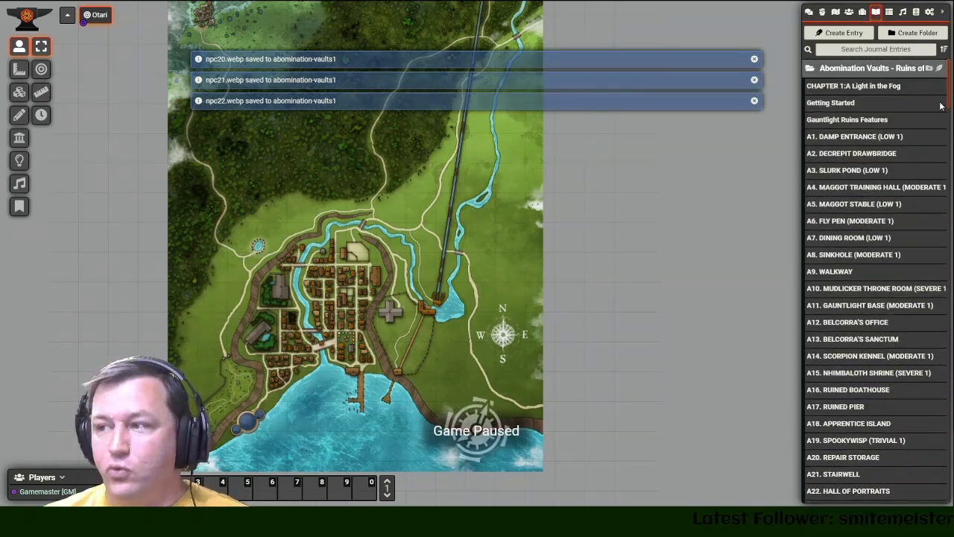
- View the A1. Damp Entrance journal entry and dismiss the saved-file notifications covering its heading
{"action": "left_click", "coordinate": [837, 137]}
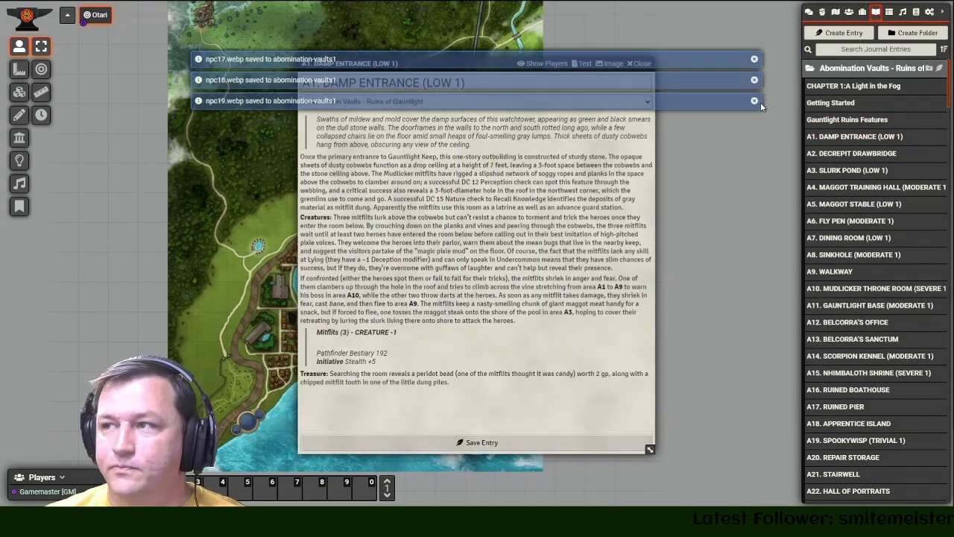
{"action": "left_click", "coordinate": [754, 60]}
{"action": "left_click", "coordinate": [756, 61]}
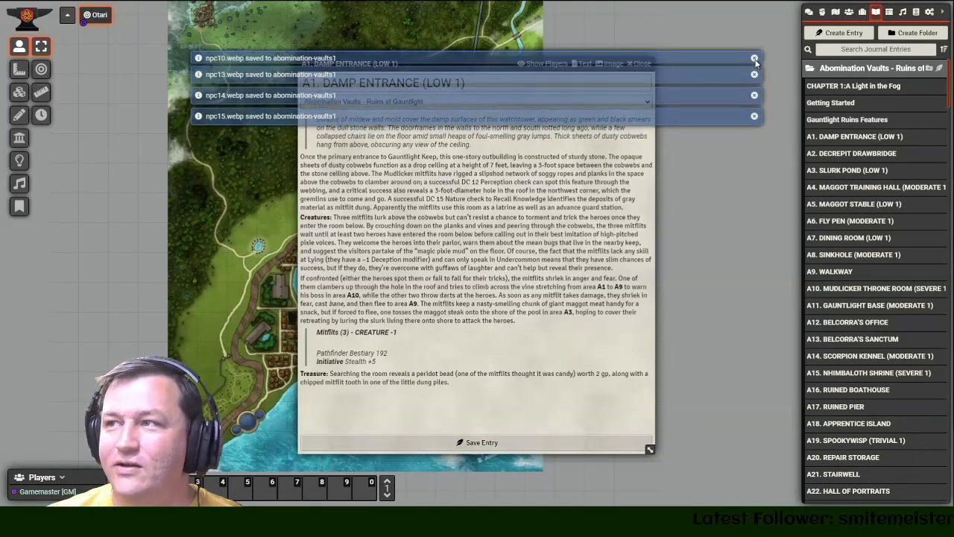
{"action": "left_click", "coordinate": [756, 61]}
{"action": "left_click", "coordinate": [756, 61]}
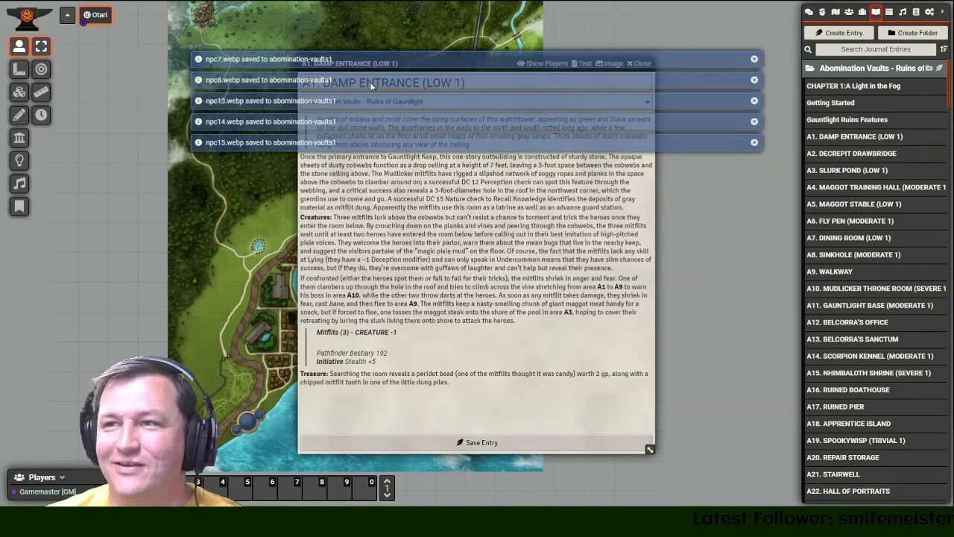
{"action": "left_click_drag", "start_coordinate": [469, 208], "coordinate": [415, 250]}
{"action": "left_click", "coordinate": [425, 247]}
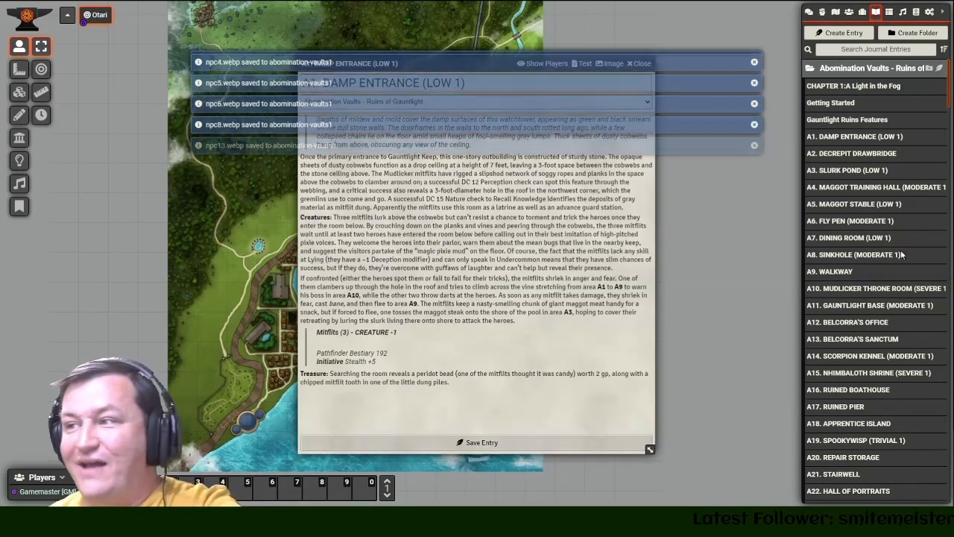
- View the A8. Sinkhole entry beside A1. Damp Entrance to compare their room descriptions, and close both entries
{"action": "left_click", "coordinate": [842, 254]}
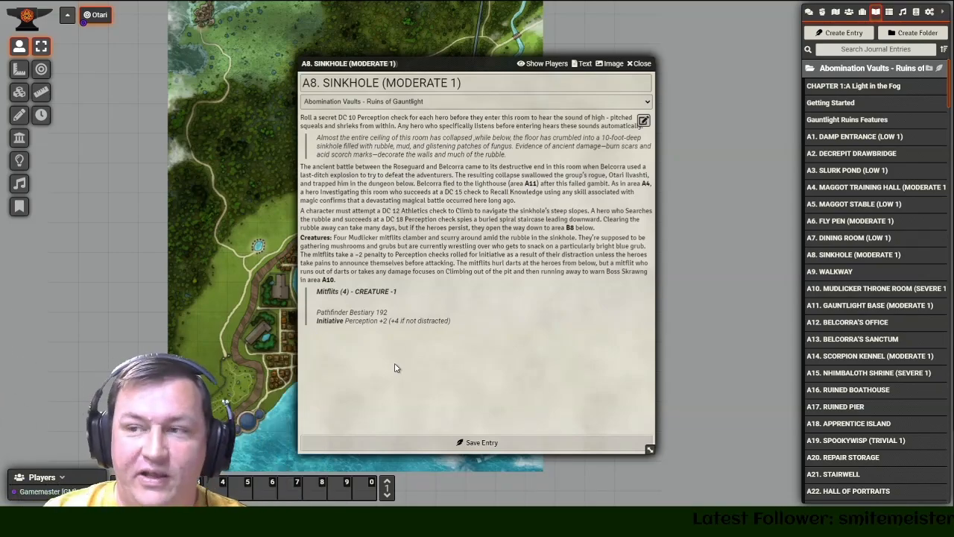
{"action": "left_click_drag", "start_coordinate": [423, 63], "coordinate": [271, 59]}
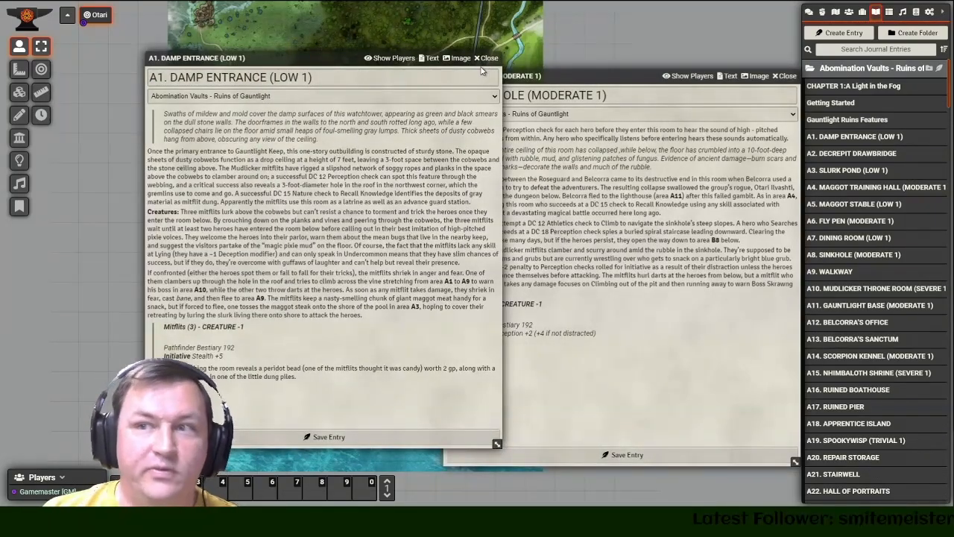
{"action": "left_click_drag", "start_coordinate": [186, 177], "coordinate": [277, 298]}
{"action": "left_click", "coordinate": [276, 299]}
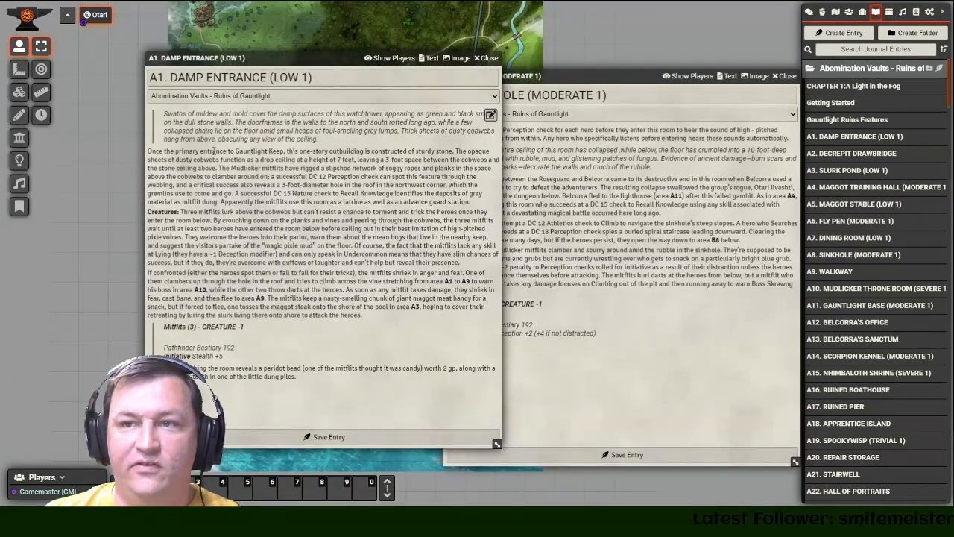
{"action": "left_click", "coordinate": [487, 58]}
{"action": "left_click", "coordinate": [787, 77]}
- Browse the imported journal folder down to its image entries and view the npc1, npc3 and npc5 artwork
{"action": "left_click_drag", "start_coordinate": [654, 220], "coordinate": [649, 161]}
{"action": "scroll", "coordinate": [385, 114], "scroll_direction": "up", "scroll_amount": 4}
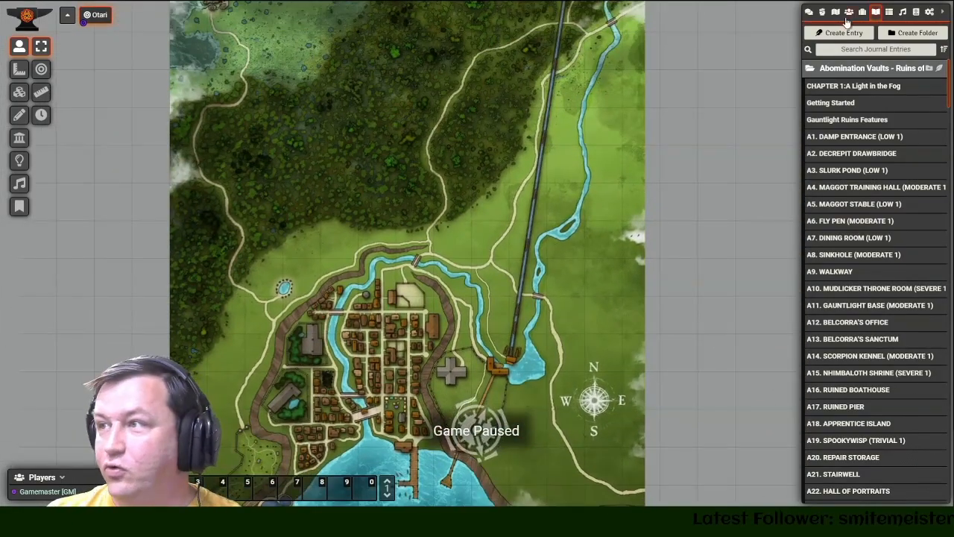
{"action": "left_click", "coordinate": [836, 12]}
{"action": "left_click", "coordinate": [875, 12]}
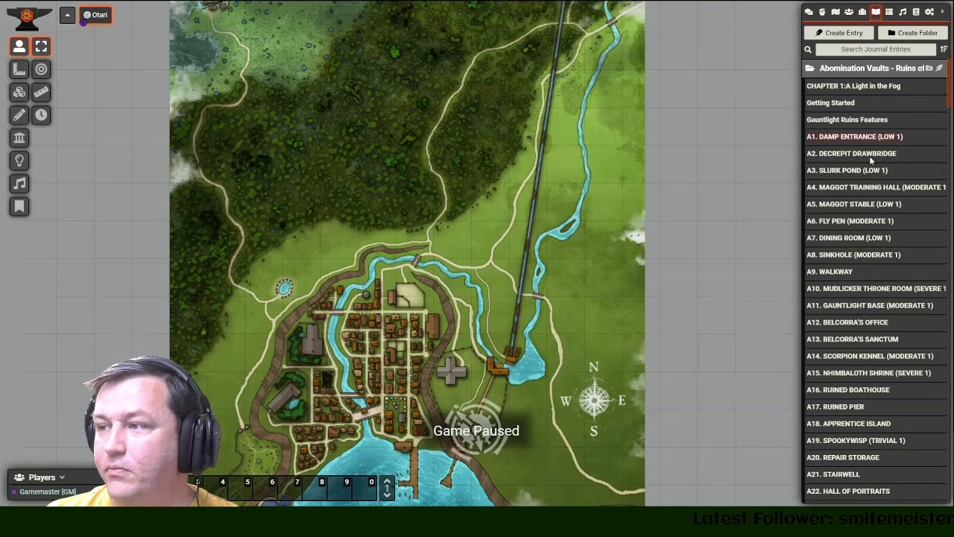
{"action": "scroll", "coordinate": [870, 171], "scroll_direction": "down", "scroll_amount": 10}
{"action": "scroll", "coordinate": [871, 188], "scroll_direction": "down", "scroll_amount": 15}
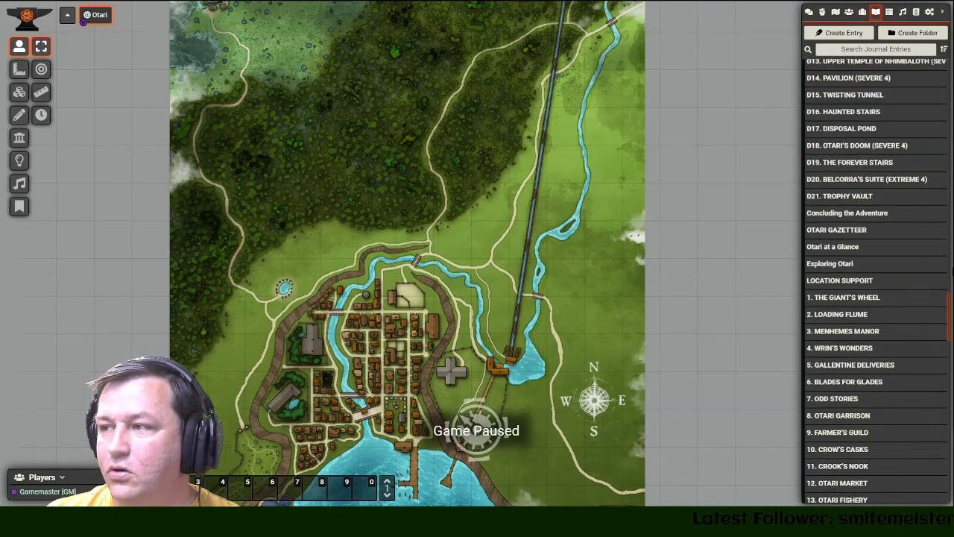
{"action": "scroll", "coordinate": [828, 371], "scroll_direction": "down", "scroll_amount": 5}
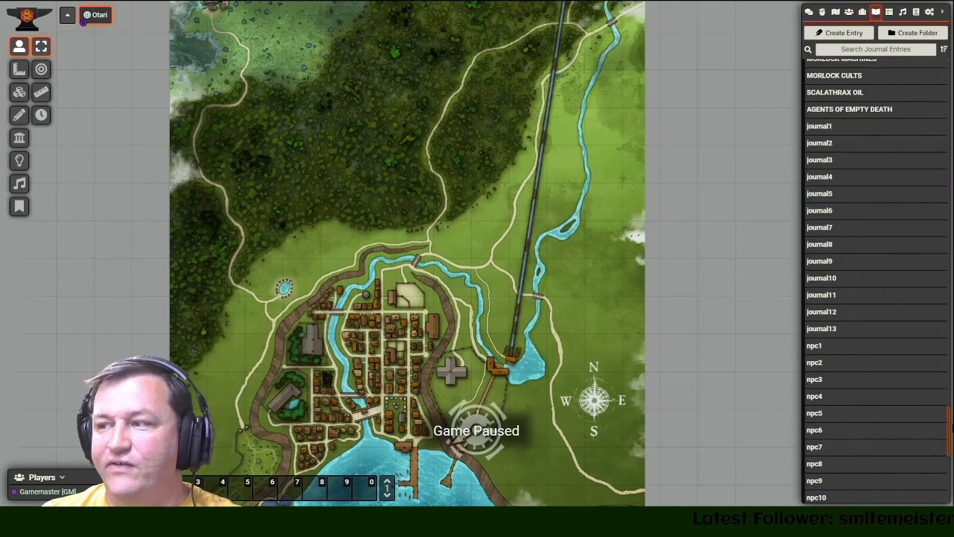
{"action": "left_click", "coordinate": [816, 368]}
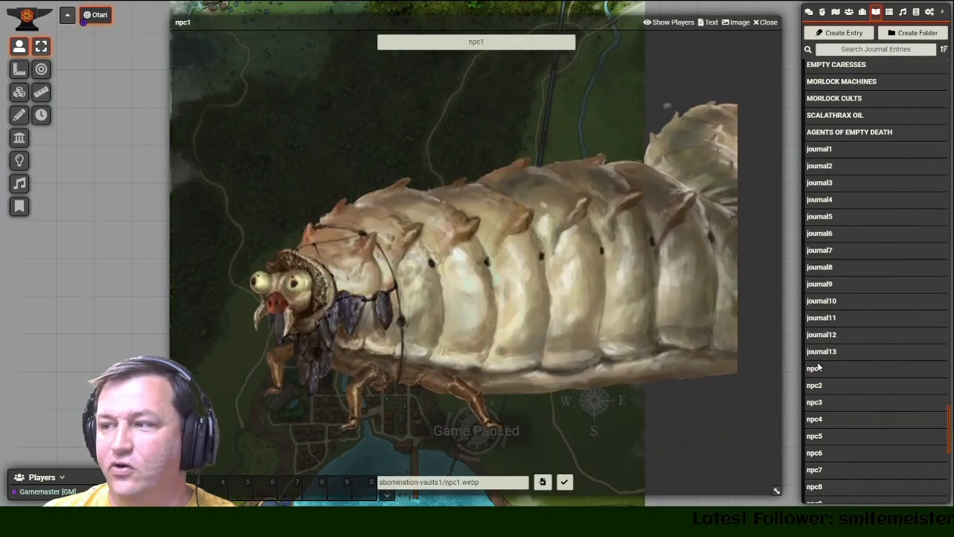
{"action": "left_click", "coordinate": [815, 402]}
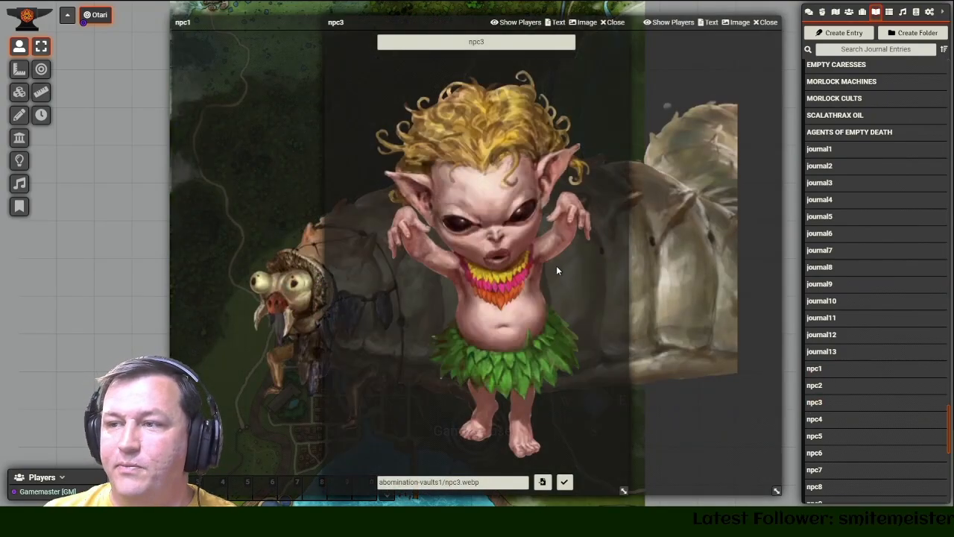
{"action": "left_click", "coordinate": [815, 436]}
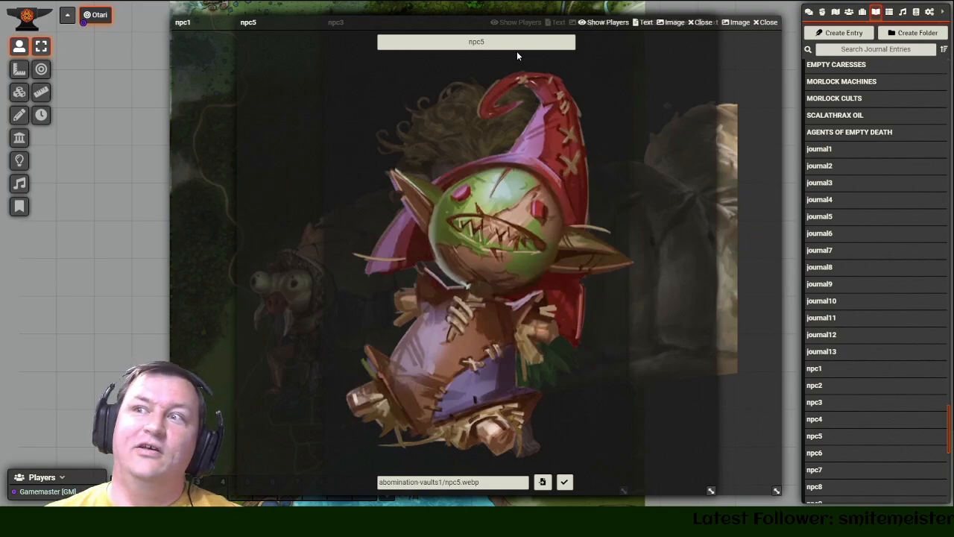
- View the journal8 illustration and the npc18 and npc27 character artwork from the imported journal
{"action": "left_click", "coordinate": [827, 270]}
{"action": "scroll", "coordinate": [822, 223], "scroll_direction": "down", "scroll_amount": 2}
{"action": "scroll", "coordinate": [844, 206], "scroll_direction": "down", "scroll_amount": 5}
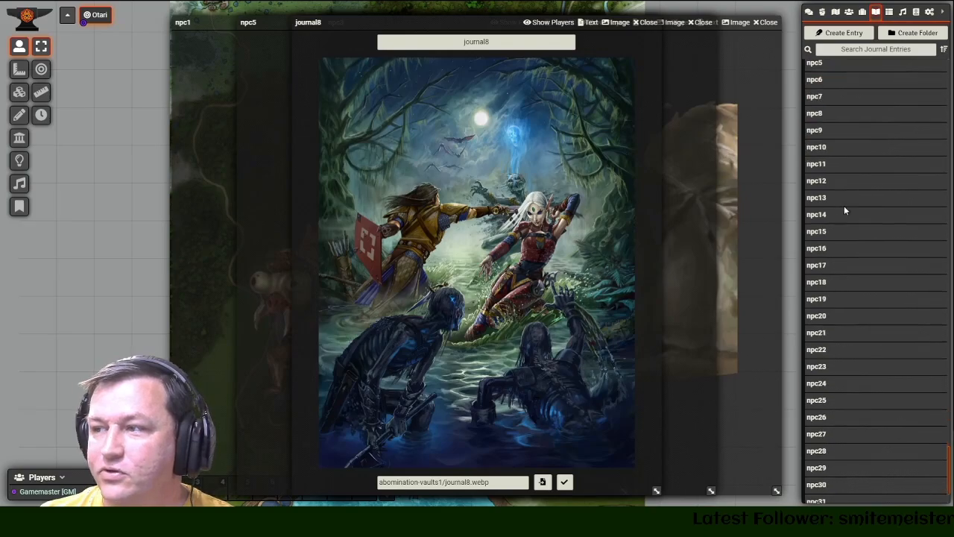
{"action": "left_click", "coordinate": [820, 261]}
{"action": "scroll", "coordinate": [832, 238], "scroll_direction": "down", "scroll_amount": 2}
{"action": "left_click", "coordinate": [817, 358]}
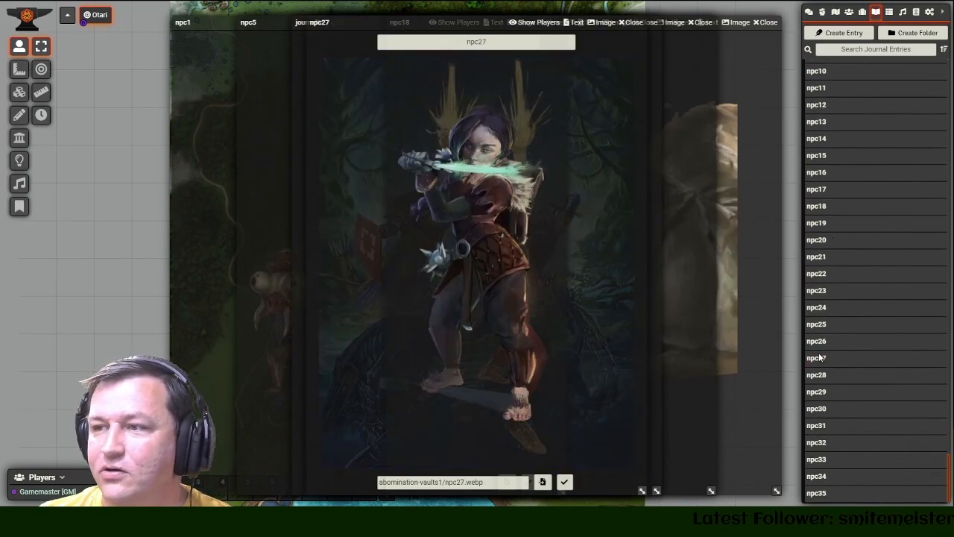
- Close all the open journal and NPC artwork windows to reveal the Otari map
{"action": "left_click", "coordinate": [640, 24]}
{"action": "left_click", "coordinate": [641, 24]}
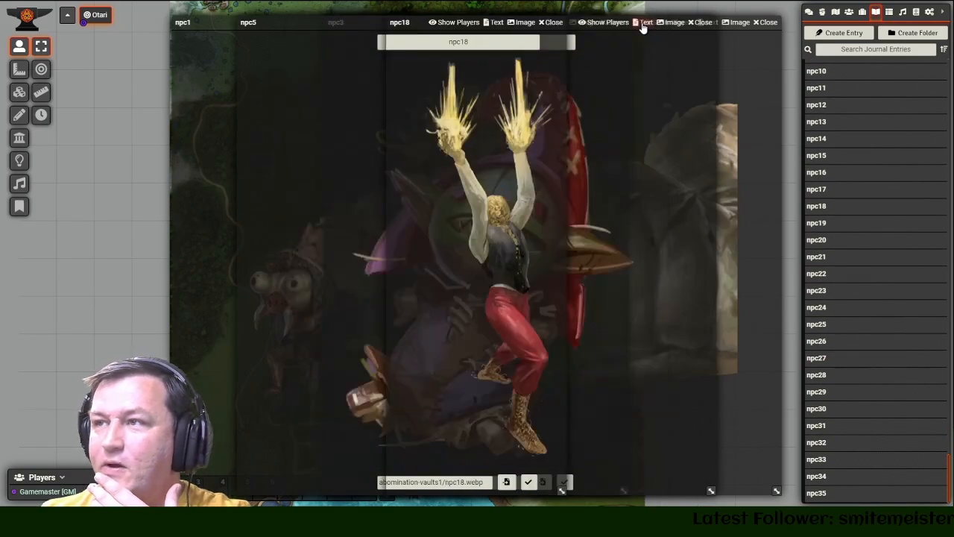
{"action": "left_click", "coordinate": [642, 25]}
{"action": "left_click", "coordinate": [641, 64]}
{"action": "left_click", "coordinate": [765, 23]}
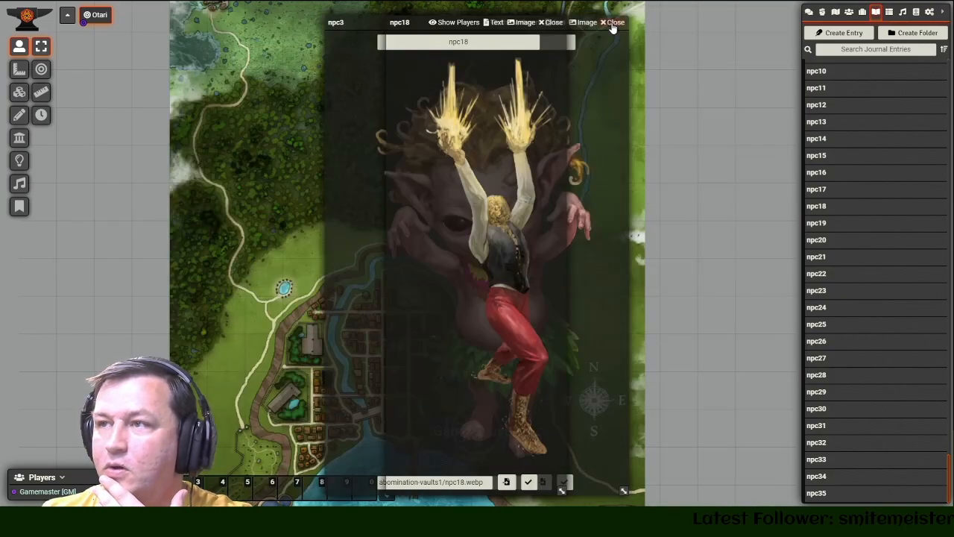
{"action": "left_click", "coordinate": [614, 23]}
{"action": "left_click", "coordinate": [541, 24]}
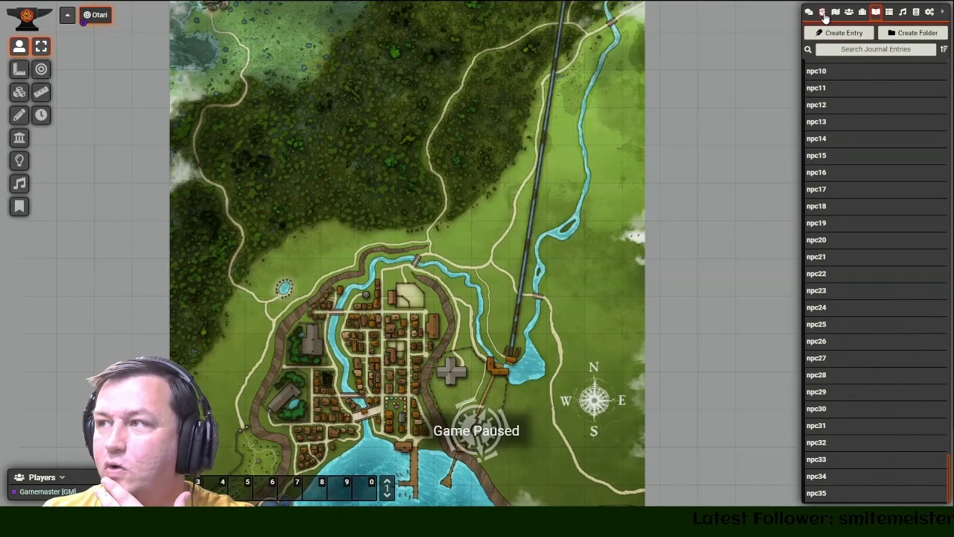
- Return to the imported scenes and view the Level 1: Gauntlight Ruins scene, zoomed out to its northern buildings
{"action": "left_click", "coordinate": [823, 13]}
{"action": "left_click", "coordinate": [835, 12]}
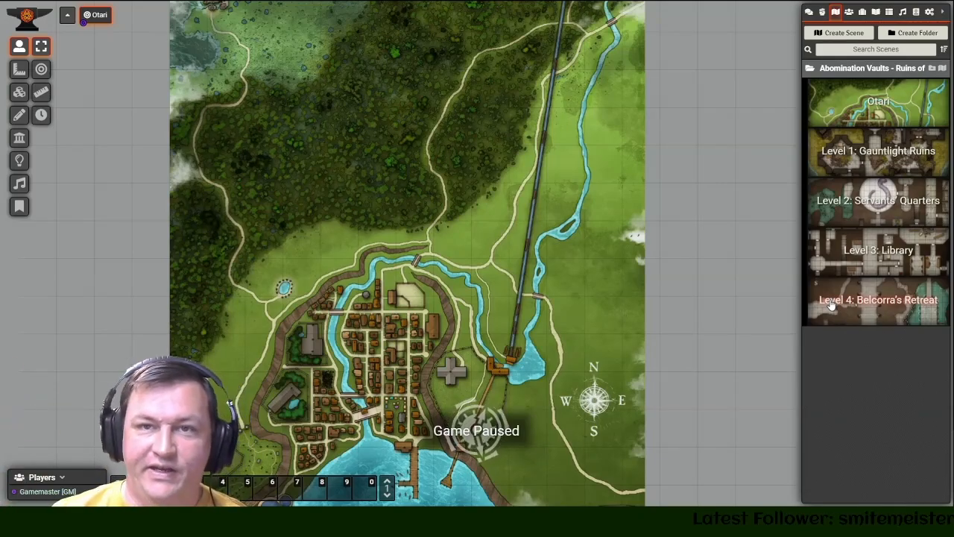
{"action": "right_click", "coordinate": [856, 167]}
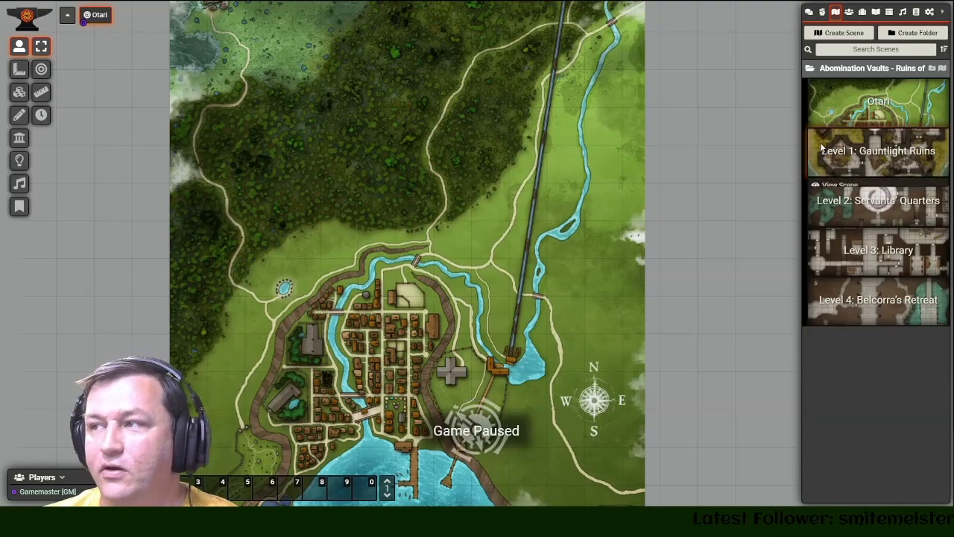
{"action": "left_click", "coordinate": [836, 185]}
{"action": "scroll", "coordinate": [512, 209], "scroll_direction": "down", "scroll_amount": 10}
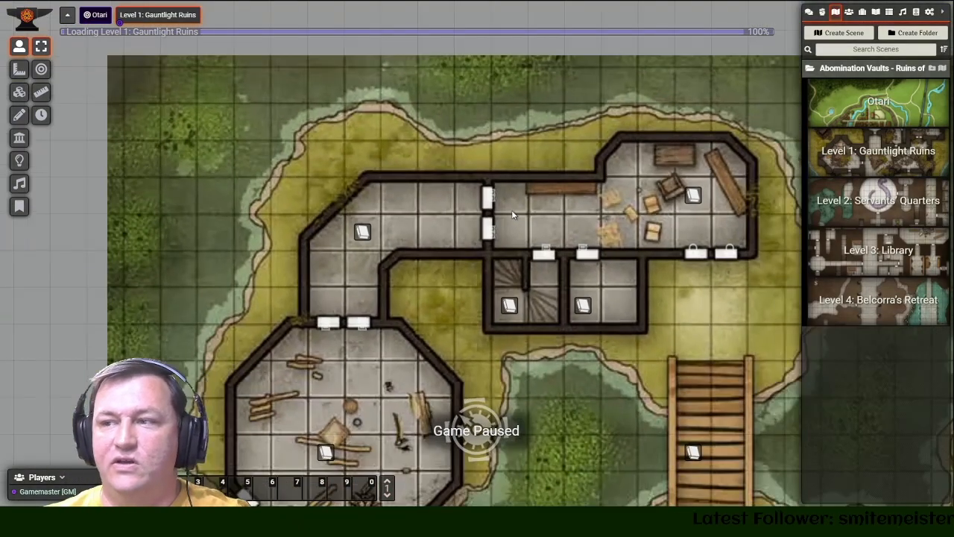
{"action": "left_click_drag", "start_coordinate": [582, 357], "coordinate": [497, 216]}
- Show the scene's wall controls and inspect the imported walls and doors around the boathouse and round tower
{"action": "left_click", "coordinate": [19, 140]}
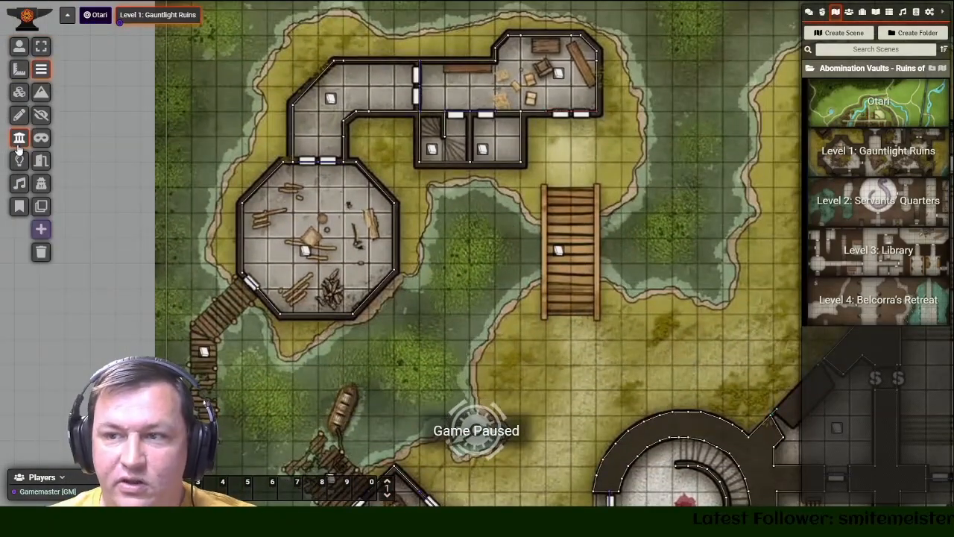
{"action": "left_click_drag", "start_coordinate": [233, 338], "coordinate": [261, 225]}
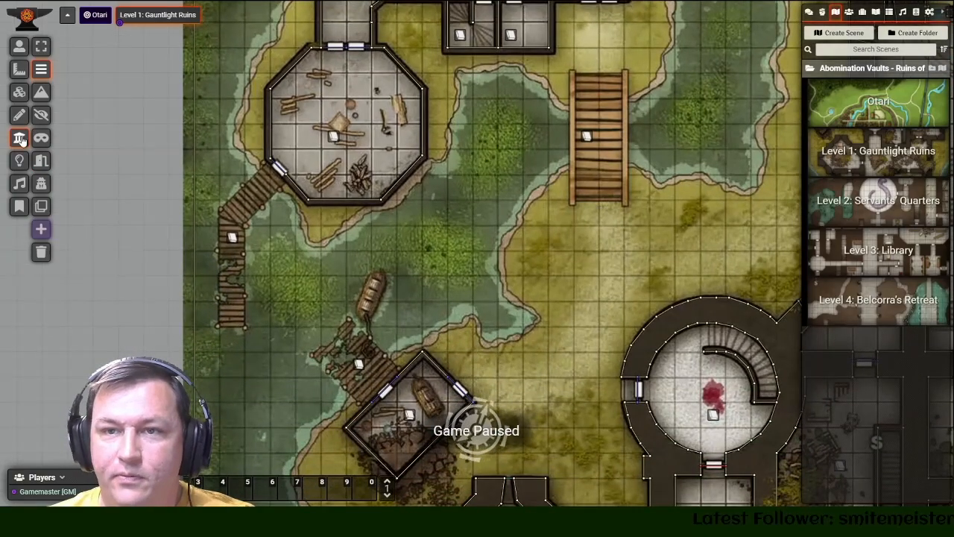
{"action": "scroll", "coordinate": [477, 312], "scroll_direction": "down", "scroll_amount": 4}
{"action": "left_click_drag", "start_coordinate": [459, 273], "coordinate": [310, 120]}
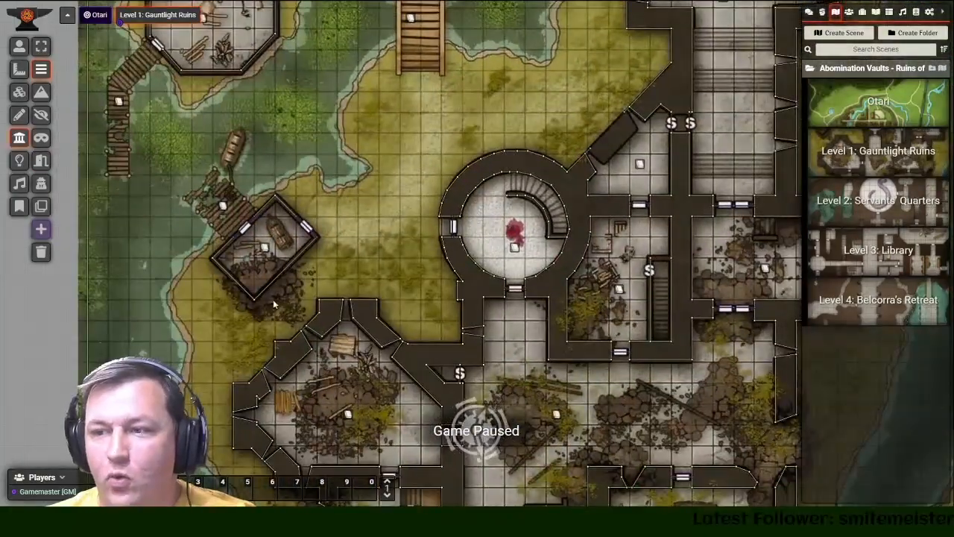
{"action": "left_click_drag", "start_coordinate": [305, 307], "coordinate": [302, 242]}
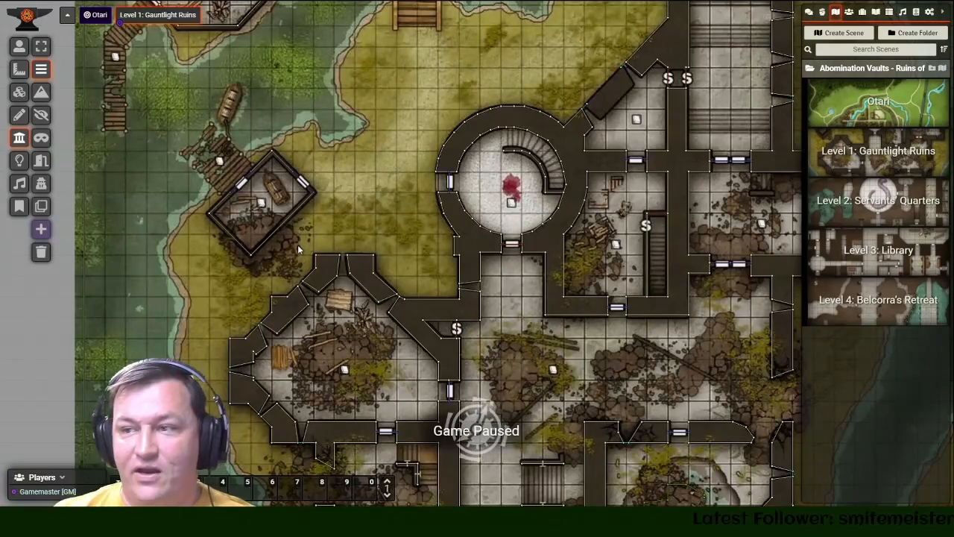
- Examine the imported walls and doors from the southern drawbridge entrance up to the northern throne room
{"action": "left_click_drag", "start_coordinate": [348, 207], "coordinate": [229, 96]}
{"action": "scroll", "coordinate": [415, 262], "scroll_direction": "down", "scroll_amount": 2}
{"action": "left_click_drag", "start_coordinate": [414, 263], "coordinate": [381, 81]}
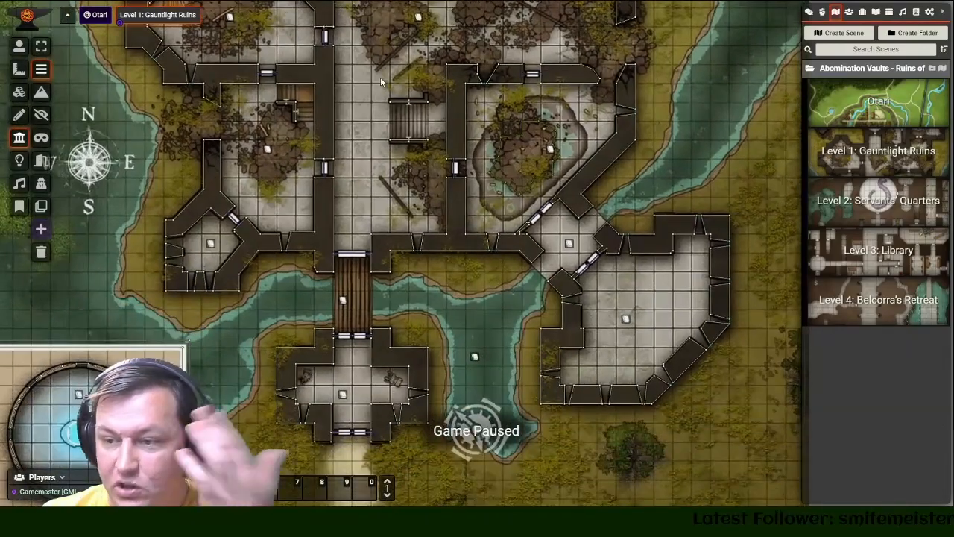
{"action": "left_click_drag", "start_coordinate": [389, 132], "coordinate": [388, 190]}
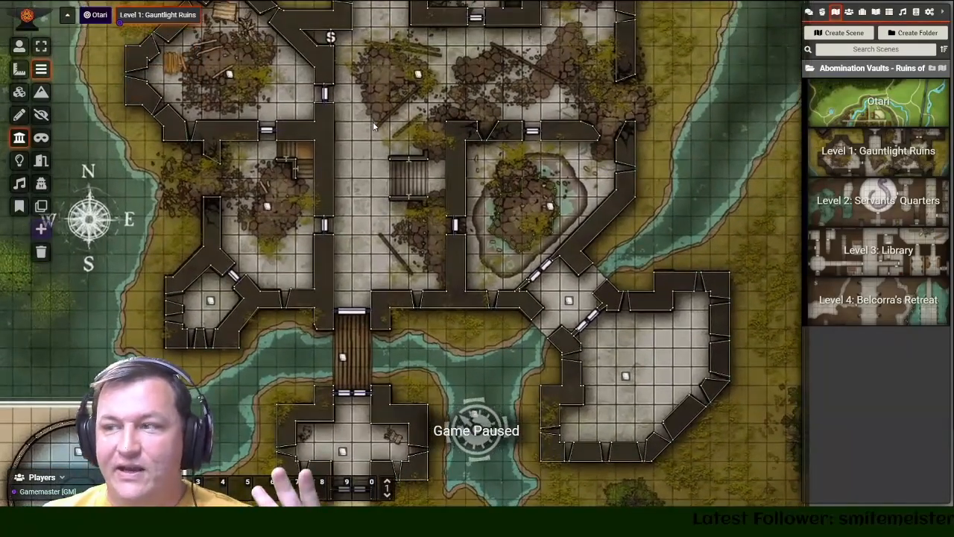
{"action": "left_click_drag", "start_coordinate": [373, 121], "coordinate": [411, 243]}
{"action": "left_click_drag", "start_coordinate": [412, 178], "coordinate": [440, 381]}
{"action": "left_click_drag", "start_coordinate": [466, 139], "coordinate": [461, 210]}
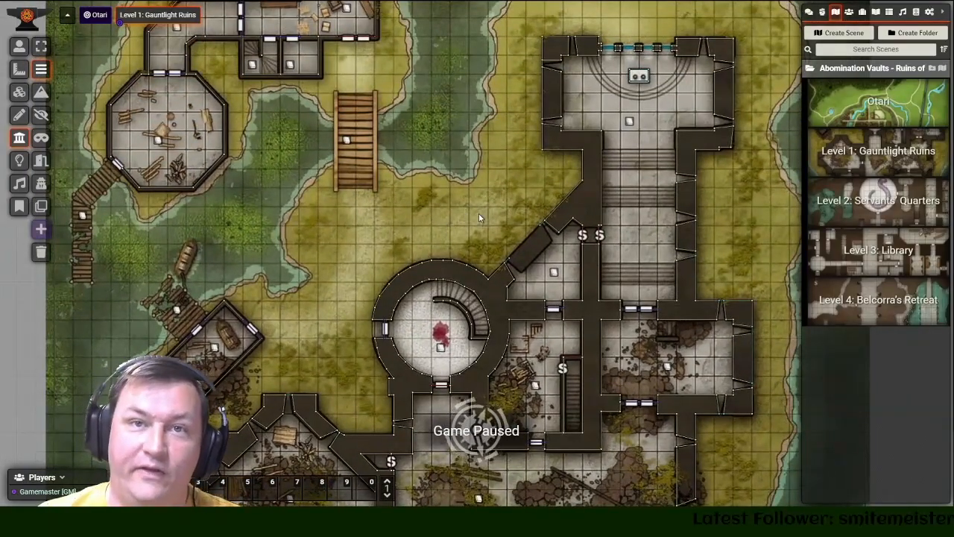
{"action": "left_click_drag", "start_coordinate": [459, 142], "coordinate": [477, 91]}
{"action": "left_click_drag", "start_coordinate": [477, 152], "coordinate": [476, 108]}
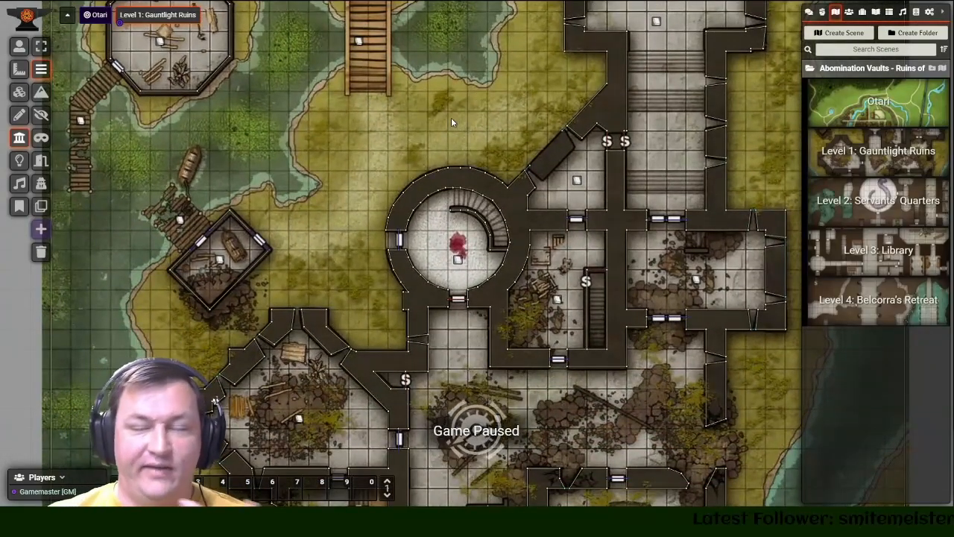
- Inspect the walls, secret door and journal pin around the rubble-filled central hall at close range
{"action": "scroll", "coordinate": [451, 119], "scroll_direction": "up", "scroll_amount": 1}
{"action": "left_click_drag", "start_coordinate": [373, 145], "coordinate": [367, 112]}
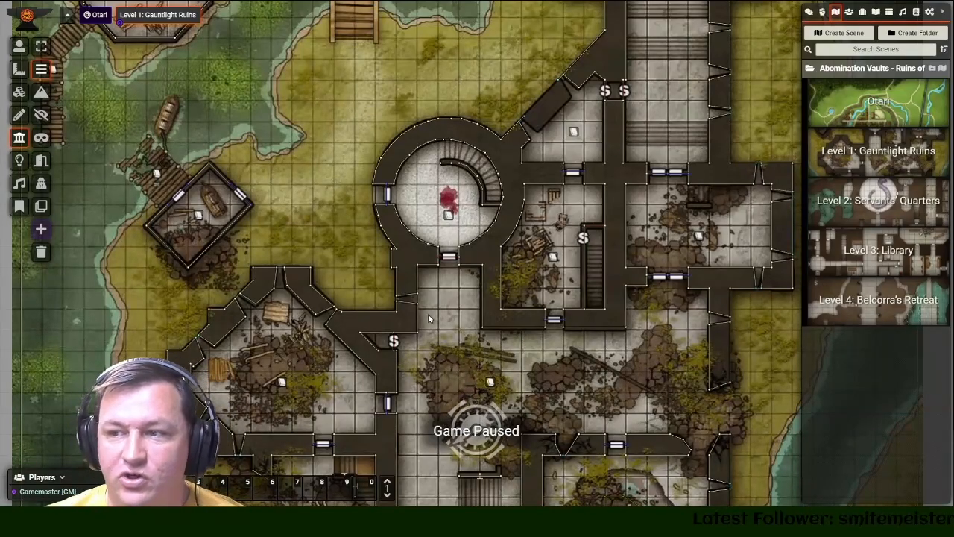
{"action": "left_click_drag", "start_coordinate": [446, 313], "coordinate": [473, 177]}
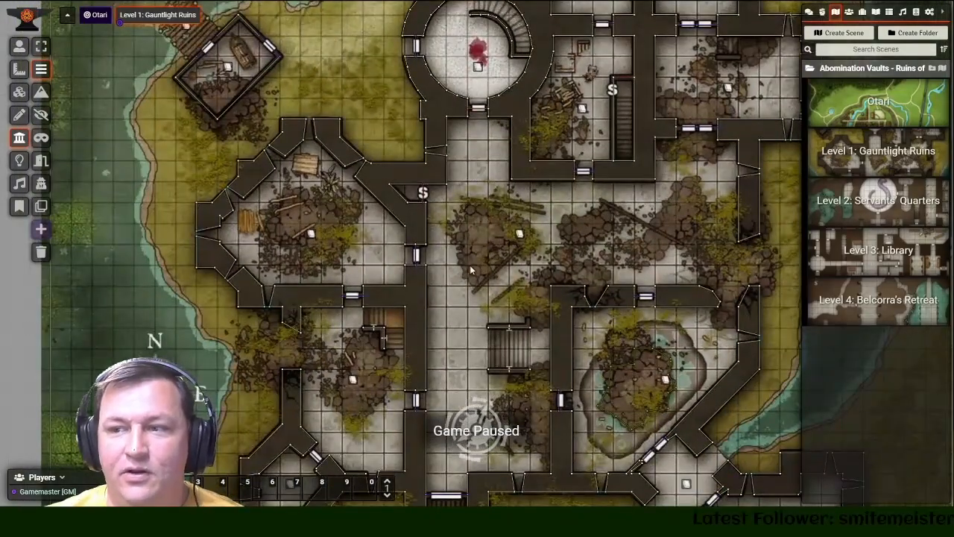
{"action": "left_click_drag", "start_coordinate": [471, 270], "coordinate": [418, 227]}
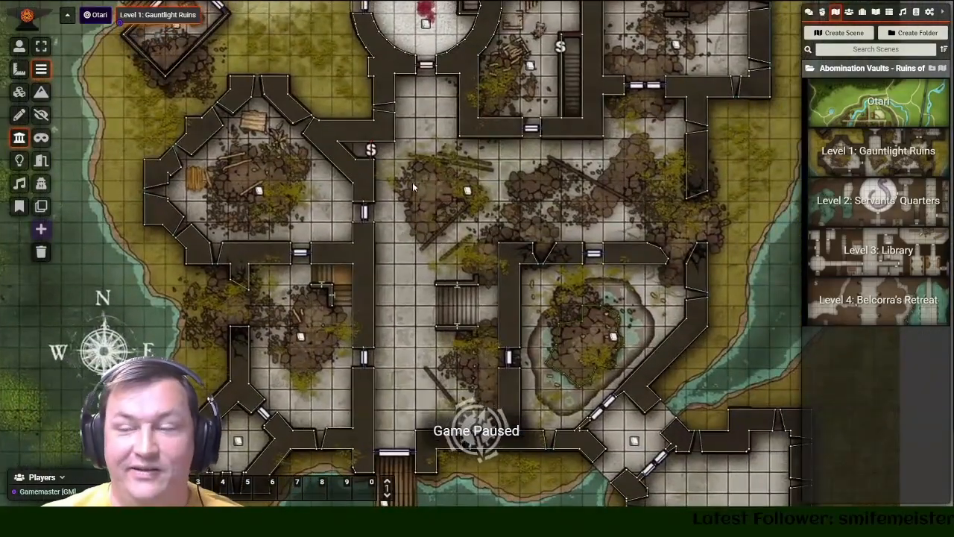
{"action": "left_click_drag", "start_coordinate": [427, 269], "coordinate": [416, 345]}
{"action": "scroll", "coordinate": [401, 265], "scroll_direction": "up", "scroll_amount": 10}
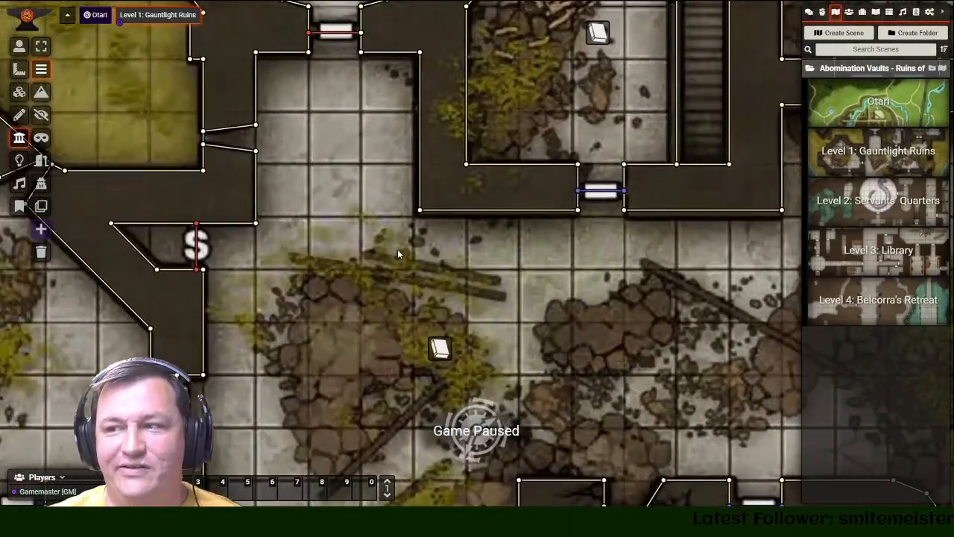
{"action": "left_click_drag", "start_coordinate": [556, 317], "coordinate": [473, 261]}
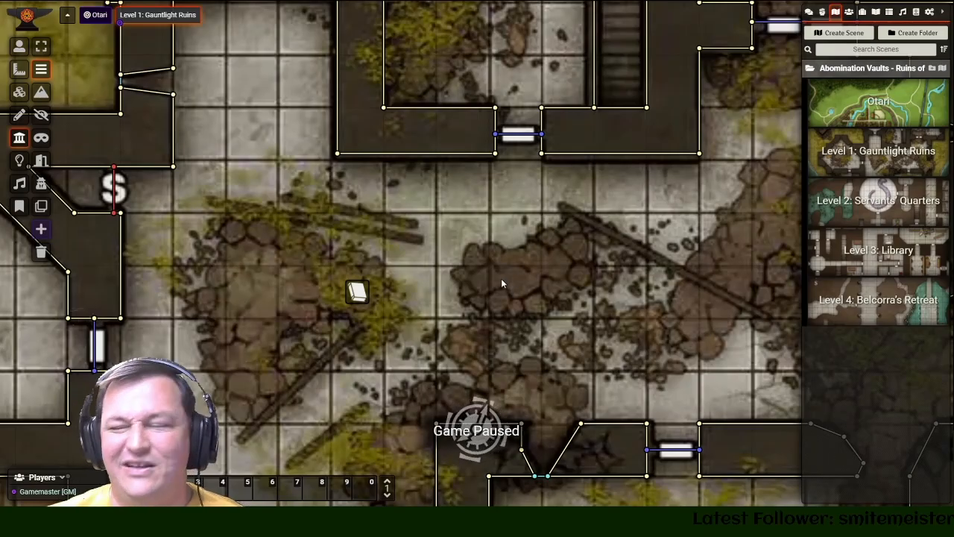
- Open the PDF importer and import the Abomination Vaults map PDF to update the maps of the matching scenes
{"action": "scroll", "coordinate": [482, 266], "scroll_direction": "down", "scroll_amount": 7}
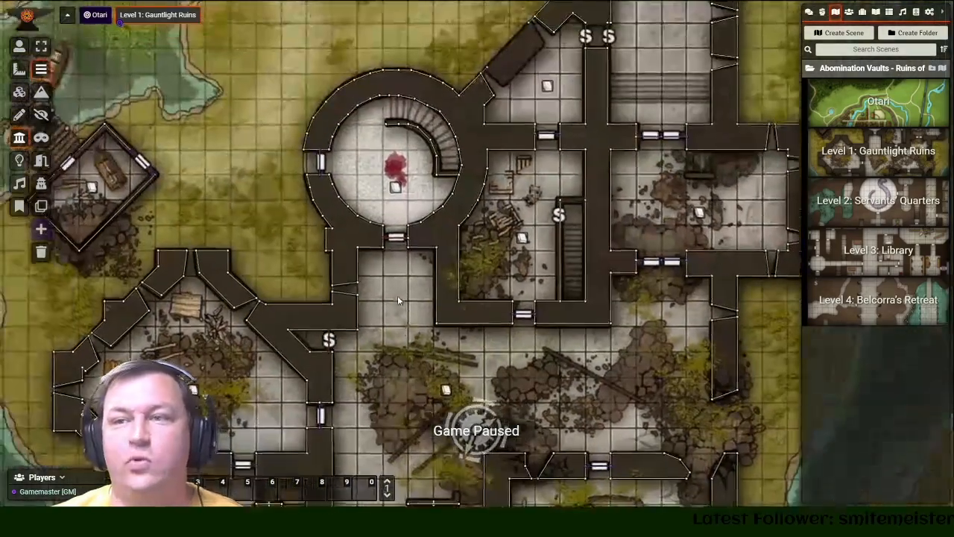
{"action": "scroll", "coordinate": [398, 299], "scroll_direction": "down", "scroll_amount": 5}
{"action": "left_click_drag", "start_coordinate": [267, 203], "coordinate": [287, 262]}
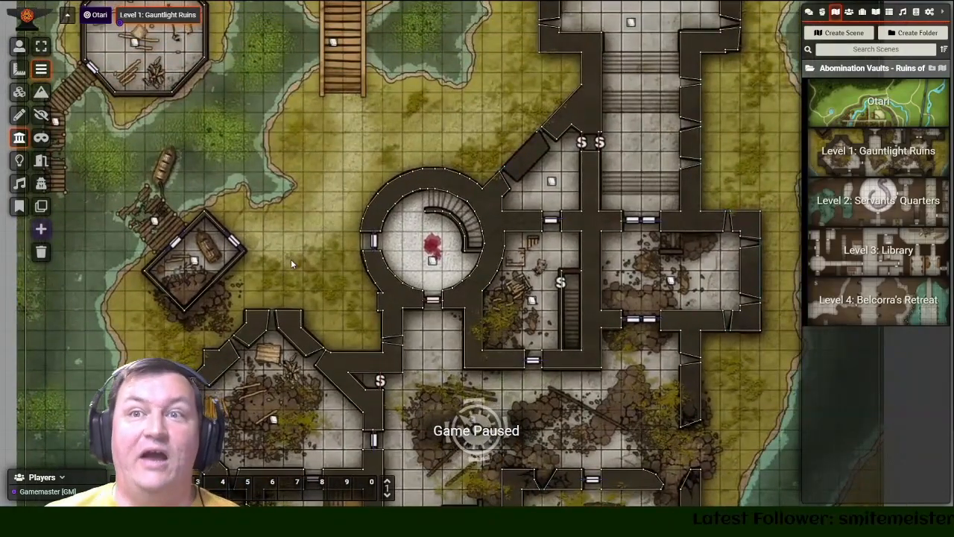
{"action": "left_click", "coordinate": [917, 12]}
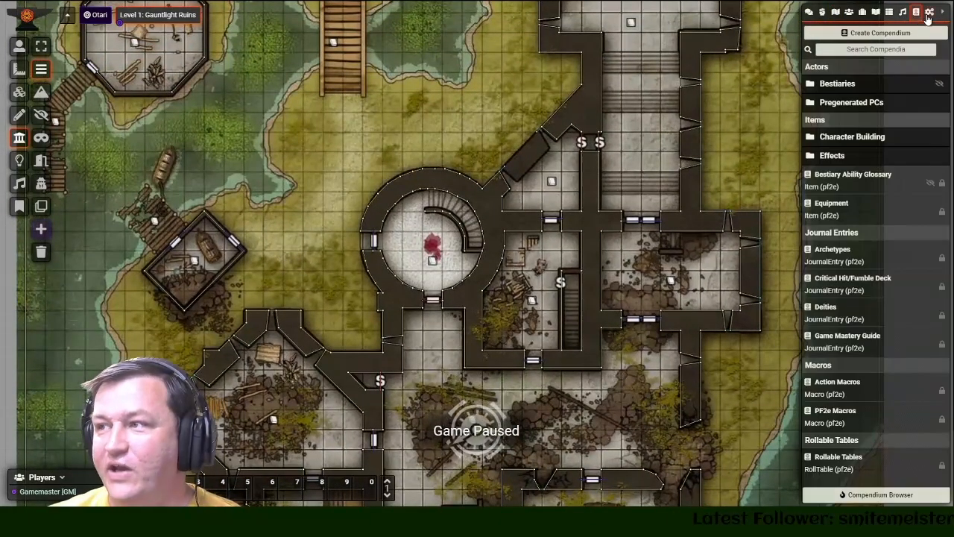
{"action": "left_click", "coordinate": [930, 12]}
{"action": "left_click", "coordinate": [869, 123]}
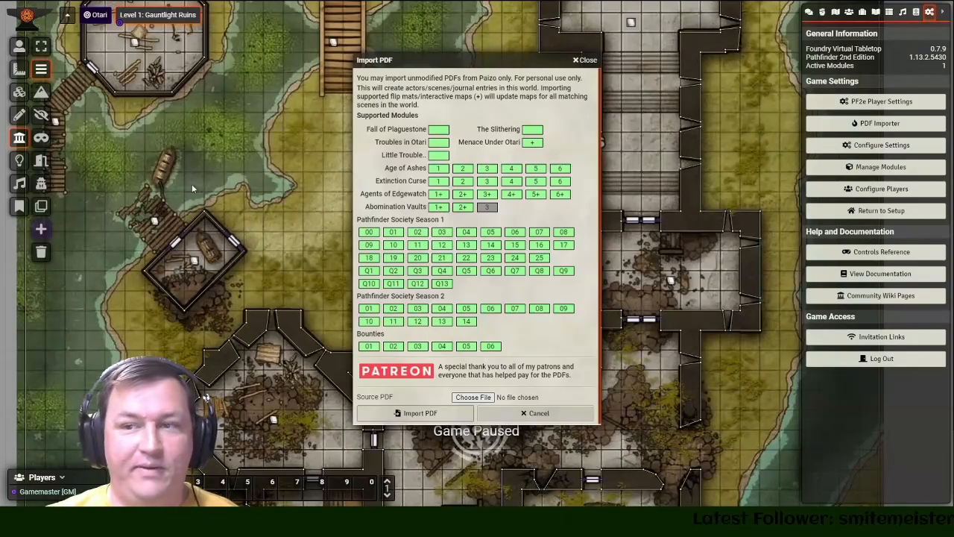
{"action": "double_click", "coordinate": [497, 138]}
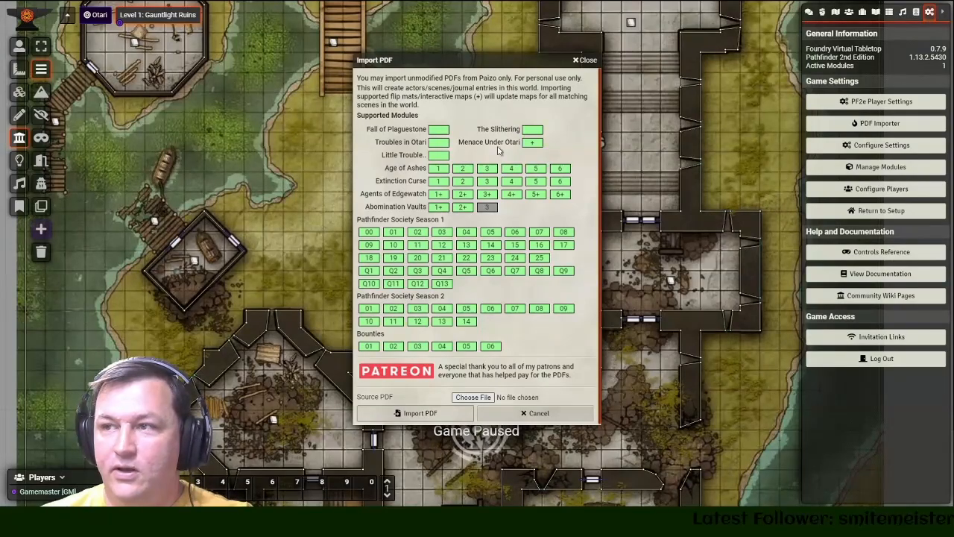
{"action": "left_click", "coordinate": [399, 413]}
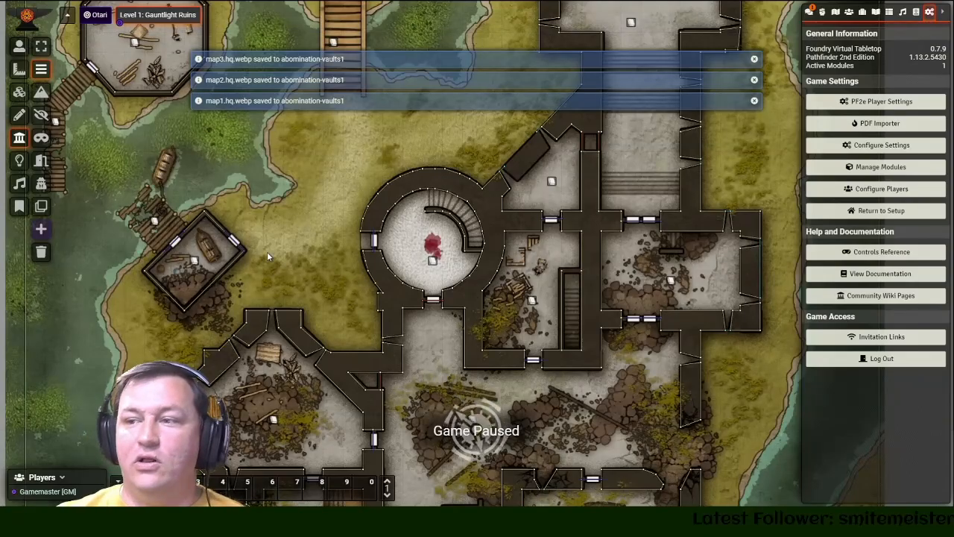
- Inspect the updated map artwork at close range around the secret doors, the central hall, the stairwell and the round tower
{"action": "scroll", "coordinate": [471, 334], "scroll_direction": "up", "scroll_amount": 11}
{"action": "left_click_drag", "start_coordinate": [413, 410], "coordinate": [308, 393]}
{"action": "scroll", "coordinate": [346, 197], "scroll_direction": "up", "scroll_amount": 5}
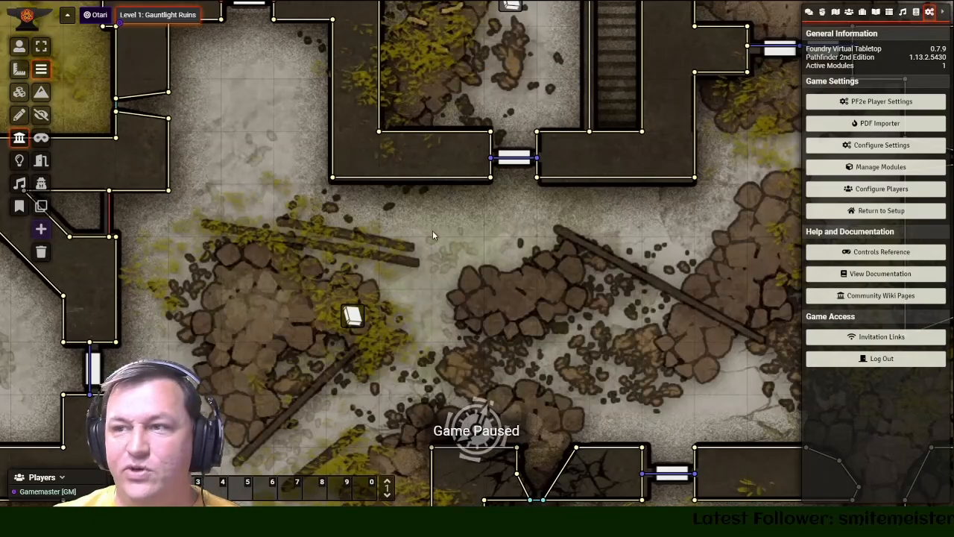
{"action": "left_click_drag", "start_coordinate": [433, 235], "coordinate": [321, 485]}
{"action": "left_click_drag", "start_coordinate": [452, 189], "coordinate": [419, 260]}
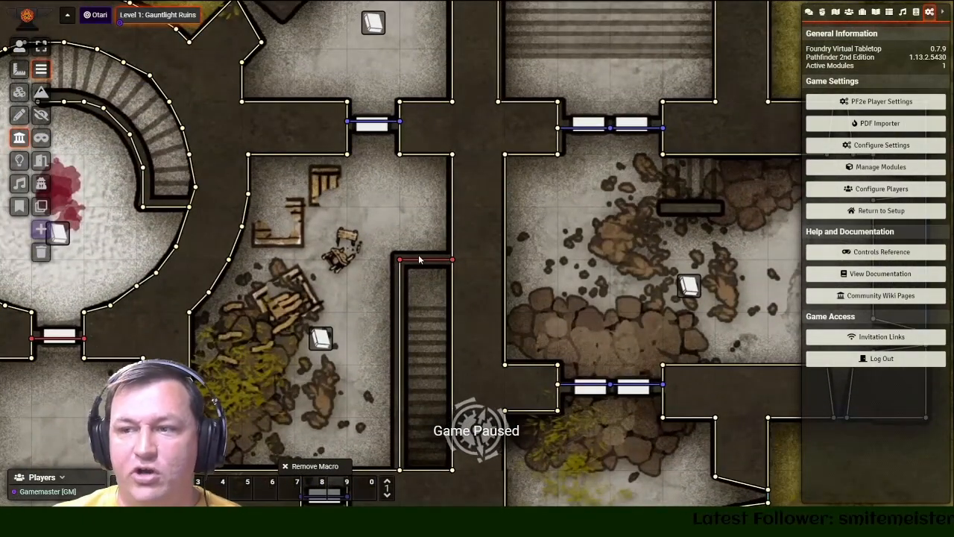
{"action": "left_click_drag", "start_coordinate": [246, 328], "coordinate": [537, 213]}
{"action": "left_click_drag", "start_coordinate": [353, 314], "coordinate": [466, 173]}
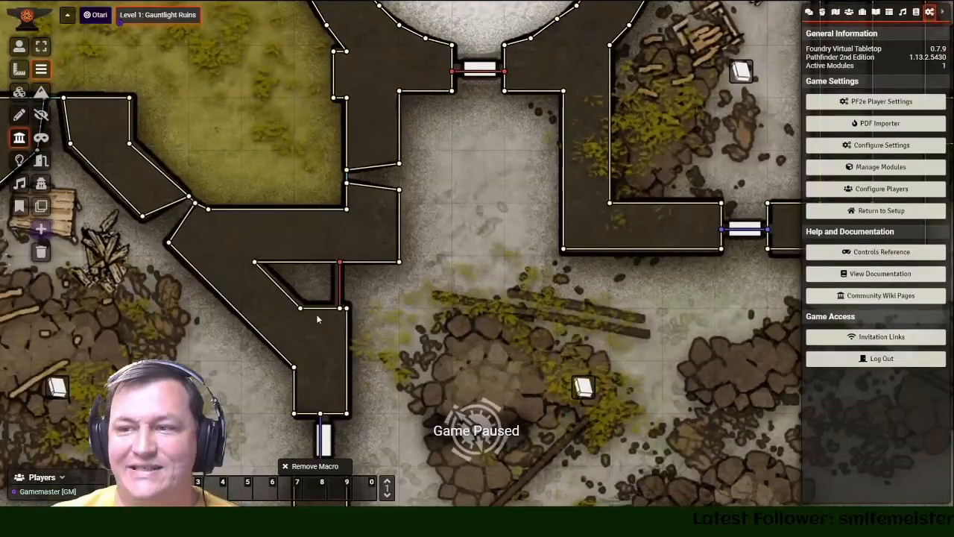
{"action": "left_click_drag", "start_coordinate": [498, 206], "coordinate": [394, 326]}
{"action": "scroll", "coordinate": [395, 313], "scroll_direction": "down", "scroll_amount": 9}
{"action": "left_click_drag", "start_coordinate": [398, 270], "coordinate": [412, 330]}
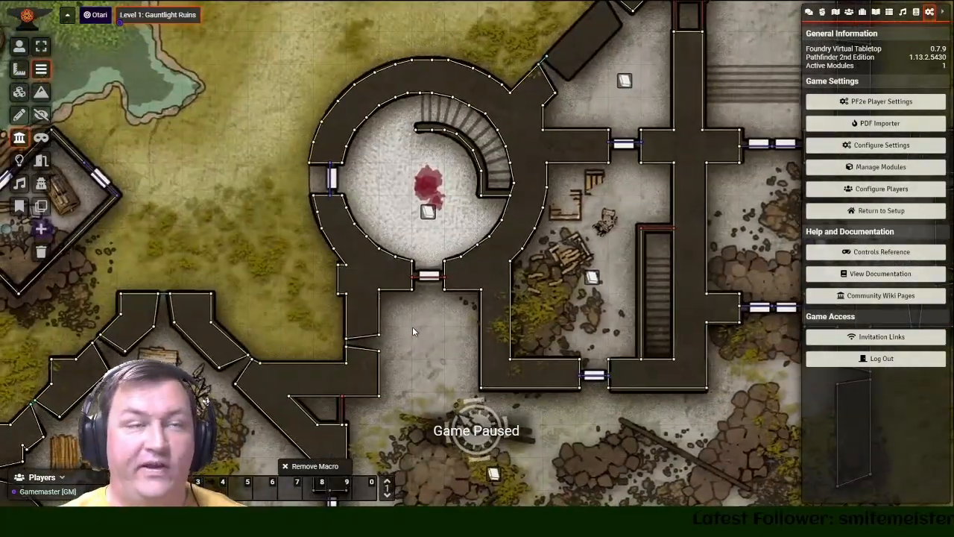
- Survey the updated Gauntlight Ruins map down to the southern drawbridge, and review the PDF importer's list of supported modules
{"action": "scroll", "coordinate": [412, 328], "scroll_direction": "down", "scroll_amount": 5}
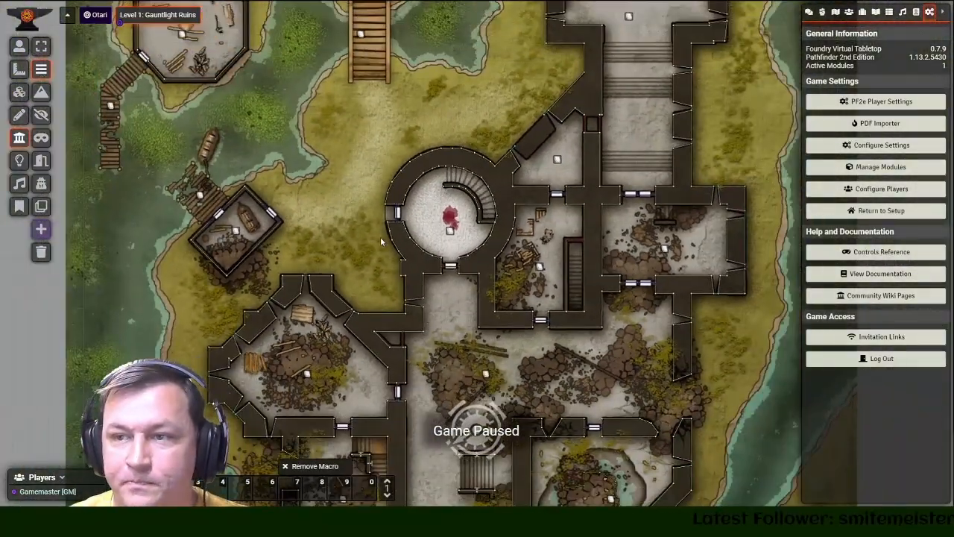
{"action": "left_click_drag", "start_coordinate": [380, 237], "coordinate": [376, 314]}
{"action": "left_click_drag", "start_coordinate": [346, 267], "coordinate": [240, 242]}
{"action": "left_click_drag", "start_coordinate": [280, 407], "coordinate": [244, 219]}
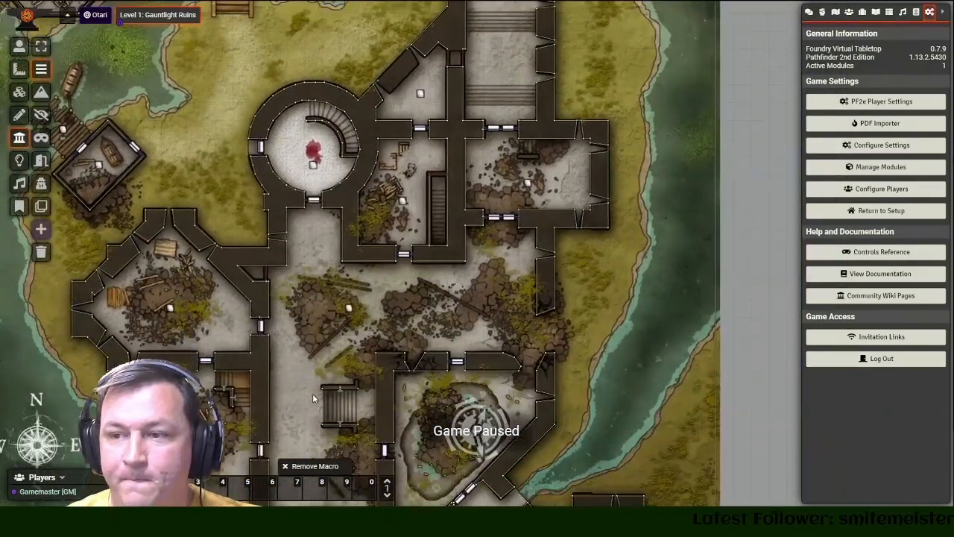
{"action": "left_click_drag", "start_coordinate": [313, 399], "coordinate": [359, 217]}
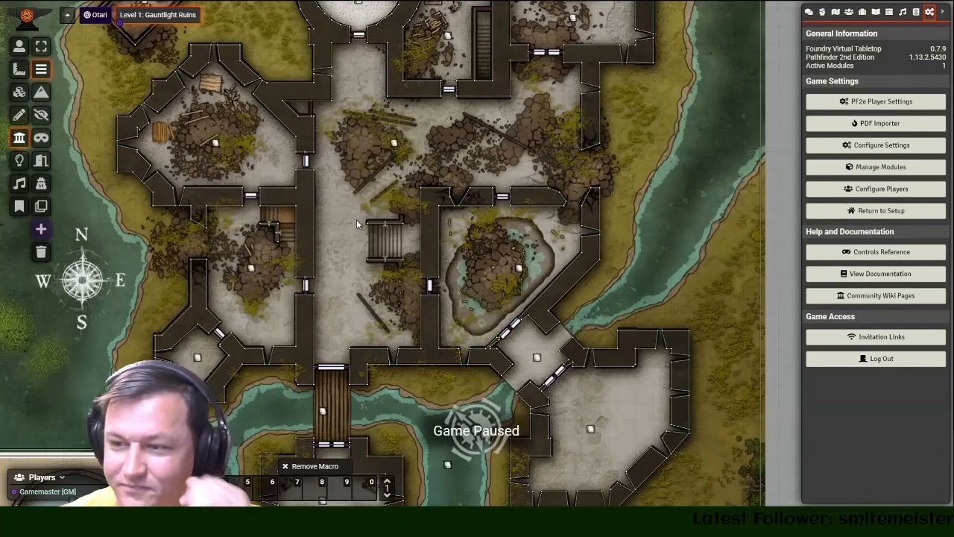
{"action": "scroll", "coordinate": [320, 229], "scroll_direction": "up", "scroll_amount": 3}
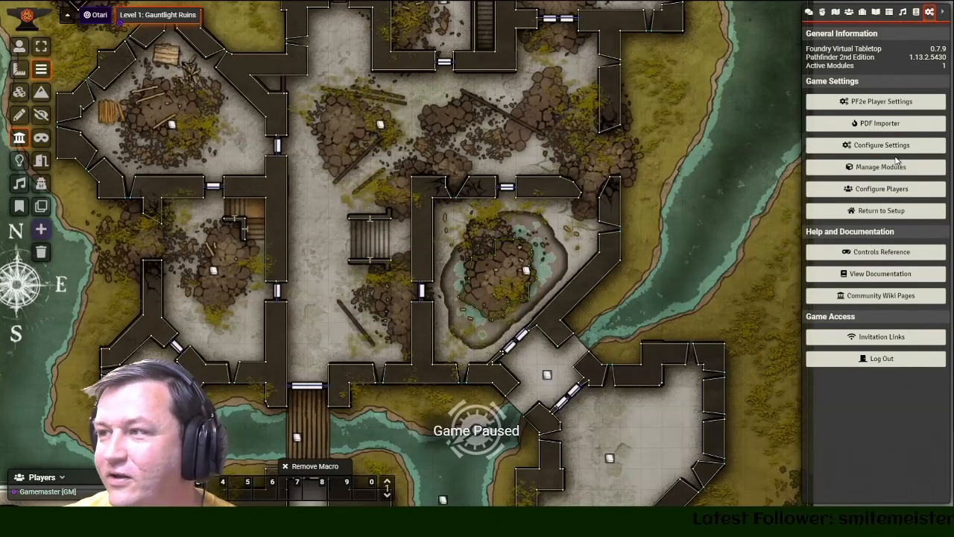
{"action": "left_click", "coordinate": [884, 125]}
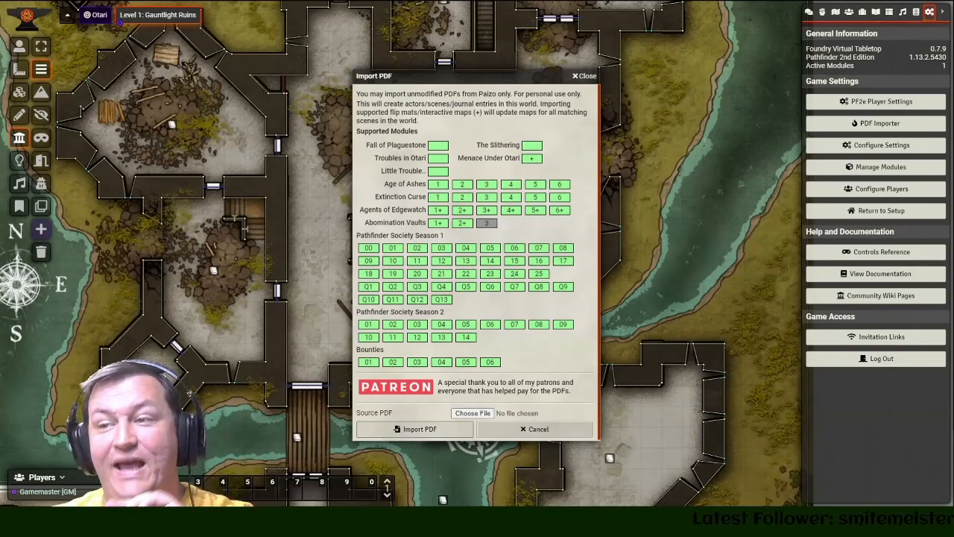
{"action": "key", "text": "Escape"}
{"action": "scroll", "coordinate": [388, 186], "scroll_direction": "up", "scroll_amount": 5}
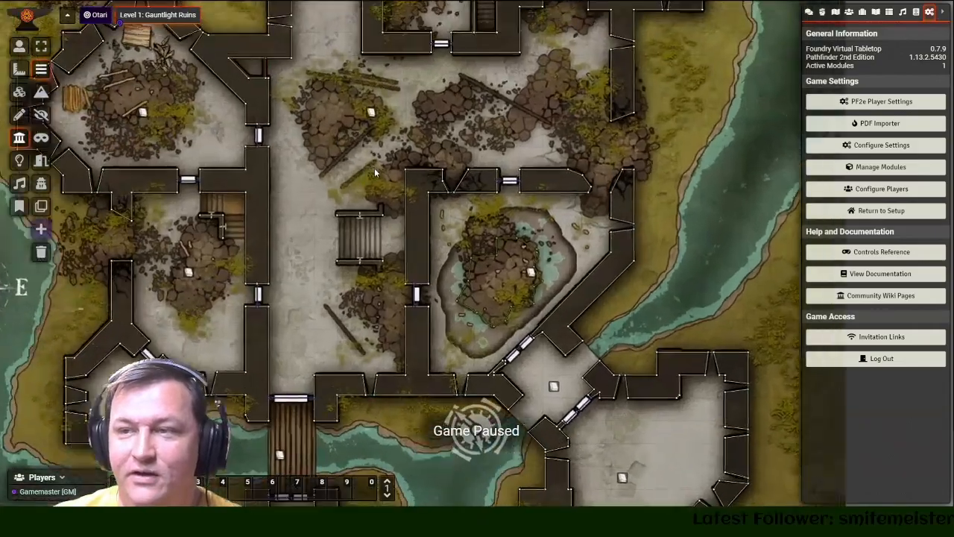
{"action": "scroll", "coordinate": [384, 178], "scroll_direction": "up", "scroll_amount": 3}
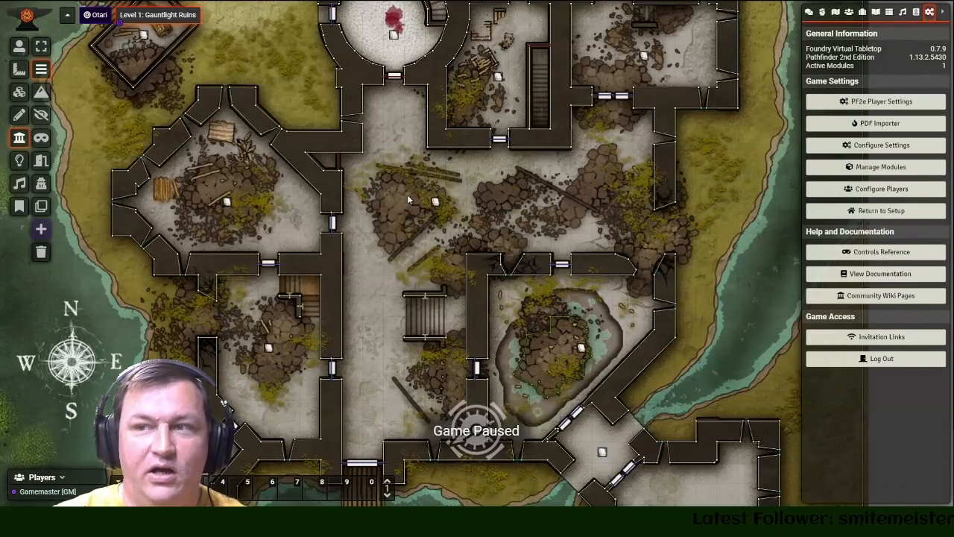
{"action": "scroll", "coordinate": [409, 286], "scroll_direction": "up", "scroll_amount": 3}
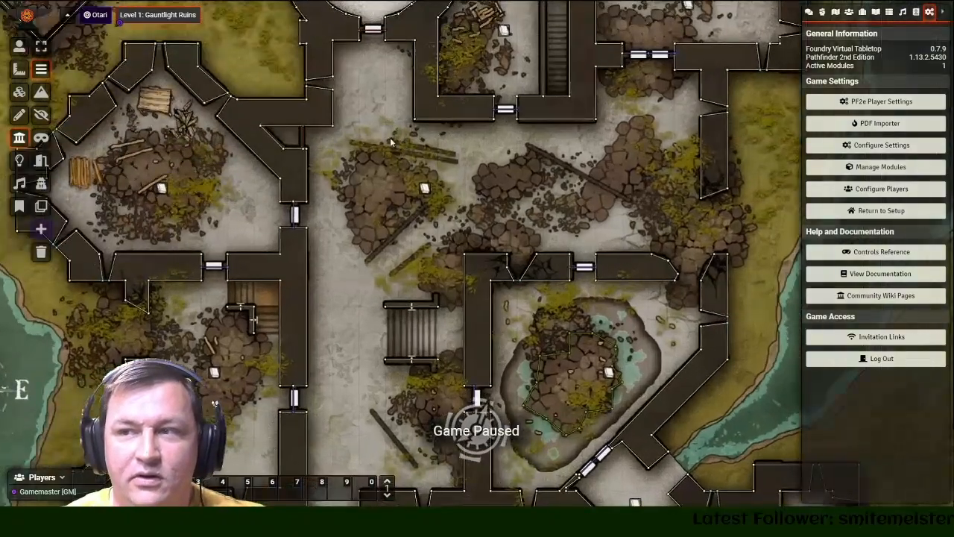
{"action": "scroll", "coordinate": [416, 276], "scroll_direction": "down", "scroll_amount": 3}
{"action": "scroll", "coordinate": [416, 276], "scroll_direction": "up", "scroll_amount": 1}
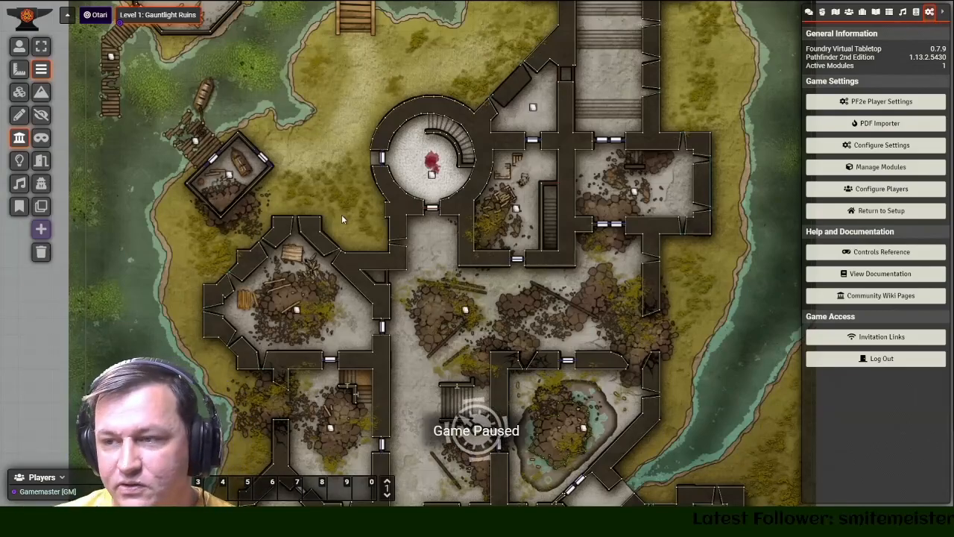
{"action": "scroll", "coordinate": [333, 140], "scroll_direction": "down", "scroll_amount": 1}
{"action": "scroll", "coordinate": [272, 255], "scroll_direction": "down", "scroll_amount": 2}
{"action": "scroll", "coordinate": [298, 154], "scroll_direction": "up", "scroll_amount": 4}
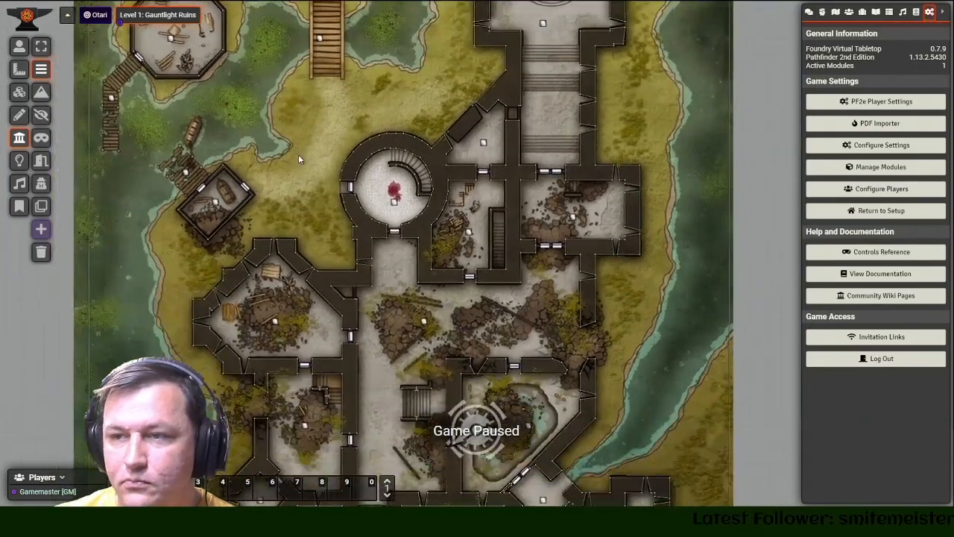
{"action": "left_click_drag", "start_coordinate": [250, 142], "coordinate": [327, 205]}
{"action": "scroll", "coordinate": [281, 152], "scroll_direction": "down", "scroll_amount": 2}
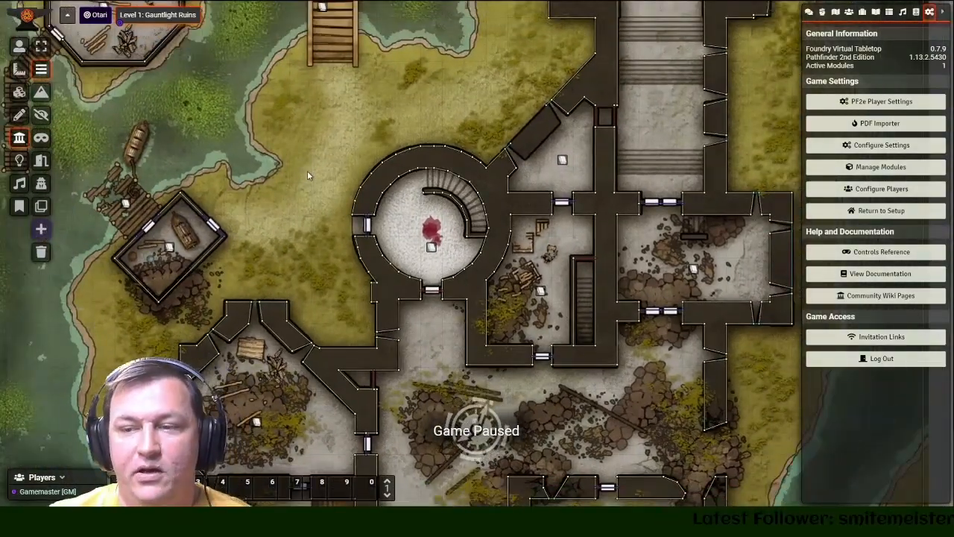
- Open the A1. Damp Entrance journal entry from the southern gatehouse pin and place it clear of the gatehouse
{"action": "left_click_drag", "start_coordinate": [422, 488], "coordinate": [402, 231]}
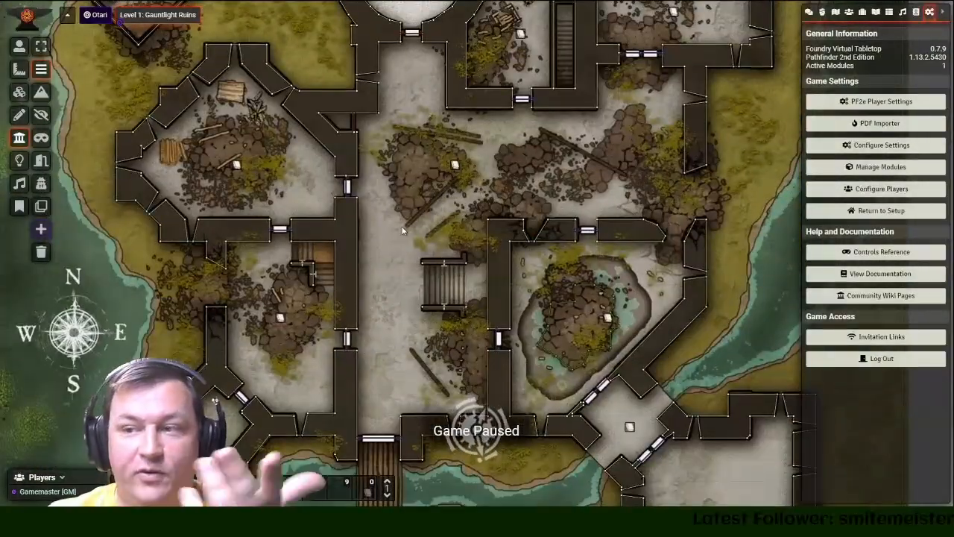
{"action": "left_click_drag", "start_coordinate": [397, 317], "coordinate": [372, 221]}
{"action": "left_click_drag", "start_coordinate": [385, 299], "coordinate": [374, 201]}
{"action": "scroll", "coordinate": [374, 202], "scroll_direction": "down", "scroll_amount": 6}
{"action": "left_click_drag", "start_coordinate": [374, 317], "coordinate": [372, 266]}
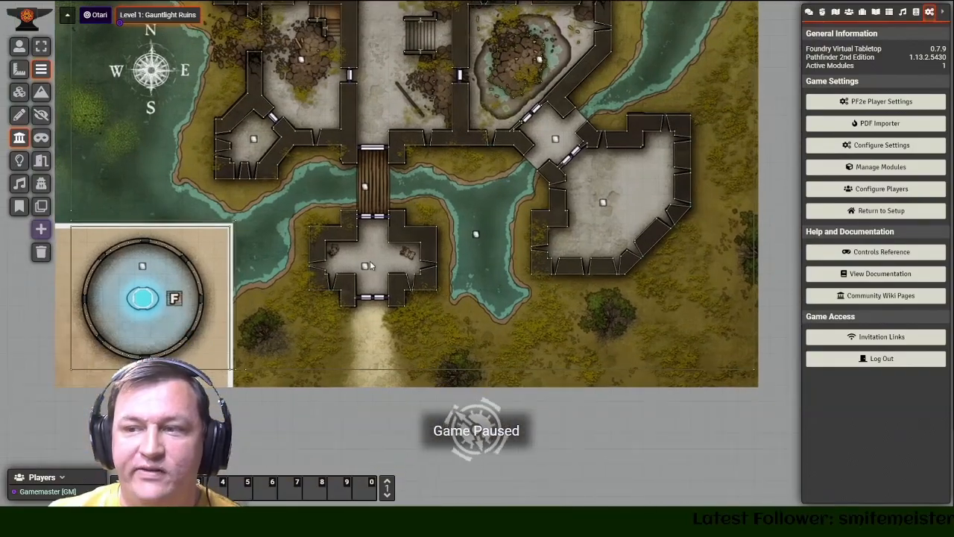
{"action": "double_click", "coordinate": [367, 265]}
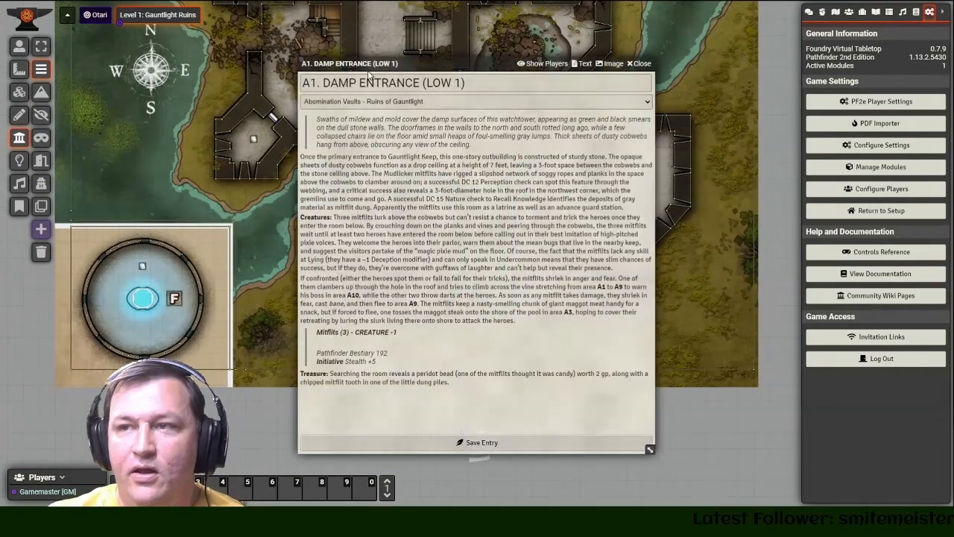
{"action": "left_click_drag", "start_coordinate": [366, 64], "coordinate": [617, 55]}
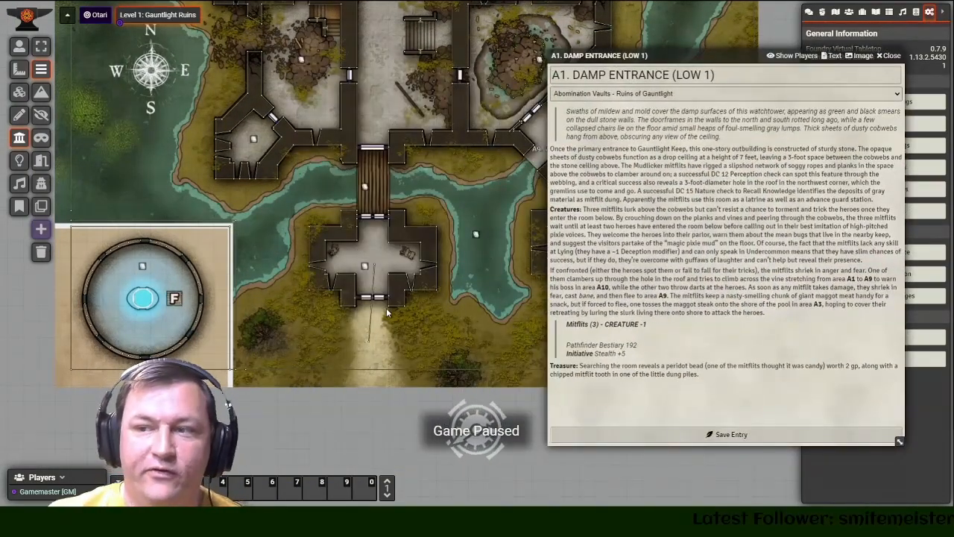
- Switch to the token controls, view the drawbridge pin's journal entry, and close both open entries
{"action": "left_click", "coordinate": [19, 47]}
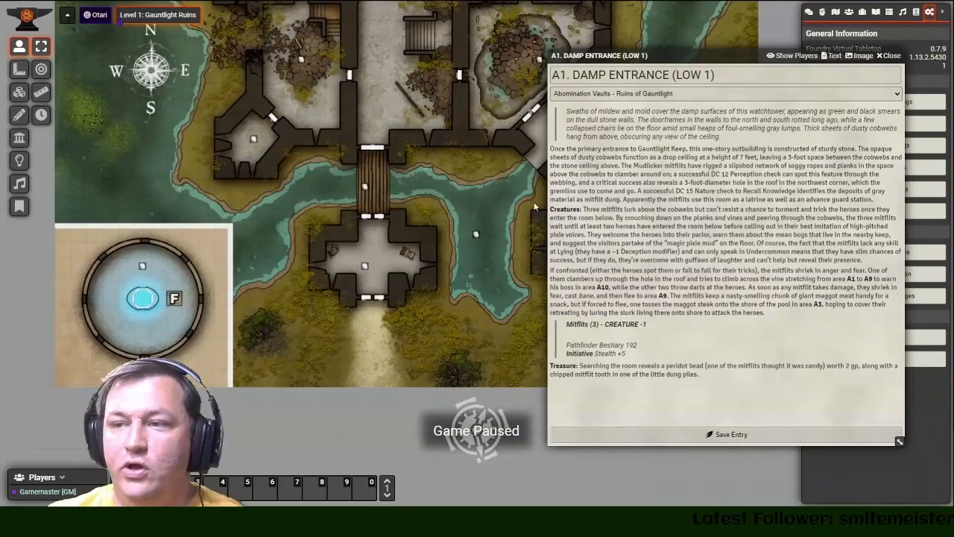
{"action": "left_click_drag", "start_coordinate": [633, 52], "coordinate": [584, 45]}
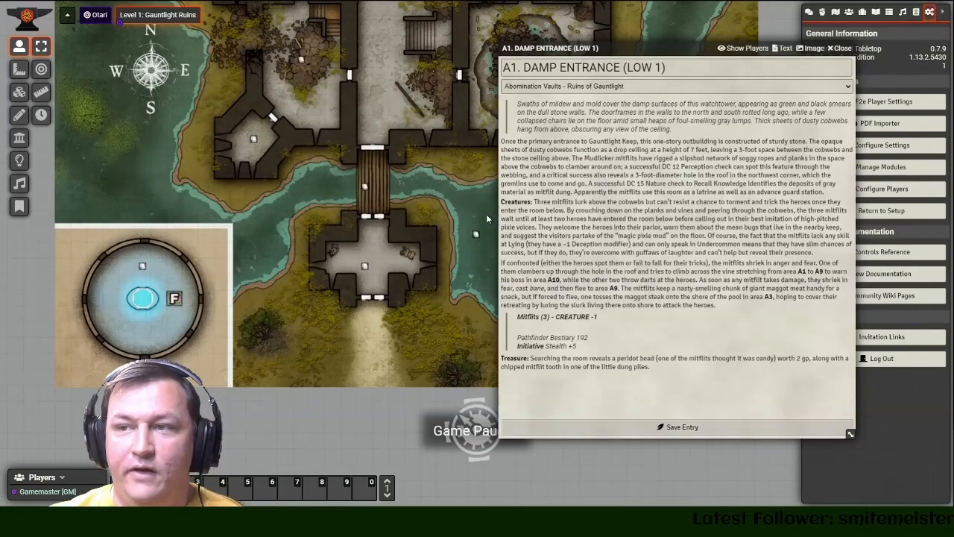
{"action": "double_click", "coordinate": [365, 185]}
{"action": "left_click_drag", "start_coordinate": [370, 62], "coordinate": [222, 33]}
{"action": "left_click", "coordinate": [495, 35]}
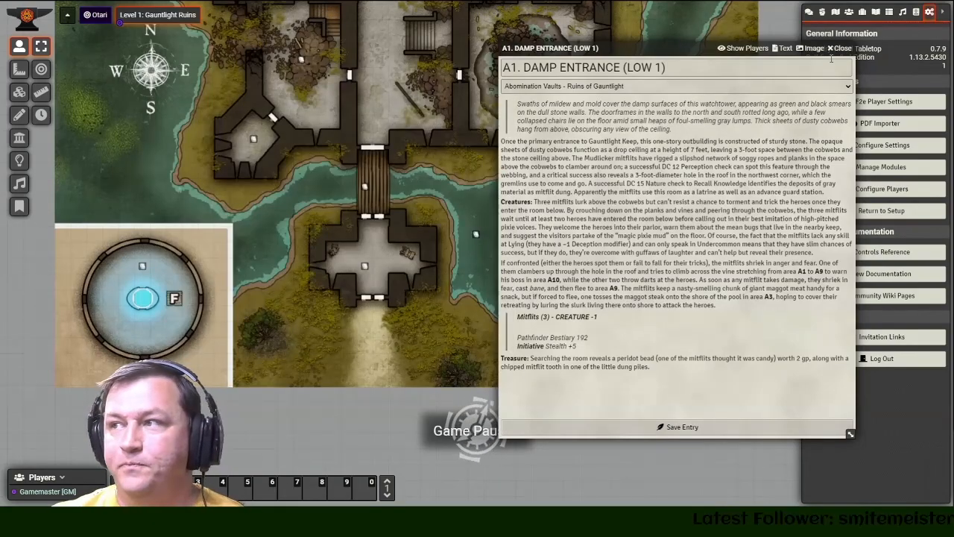
{"action": "left_click", "coordinate": [839, 48]}
- View the journal entry pinned in the rubble-filled central hall and close it again
{"action": "scroll", "coordinate": [417, 123], "scroll_direction": "up", "scroll_amount": 3}
{"action": "scroll", "coordinate": [406, 141], "scroll_direction": "down", "scroll_amount": 4}
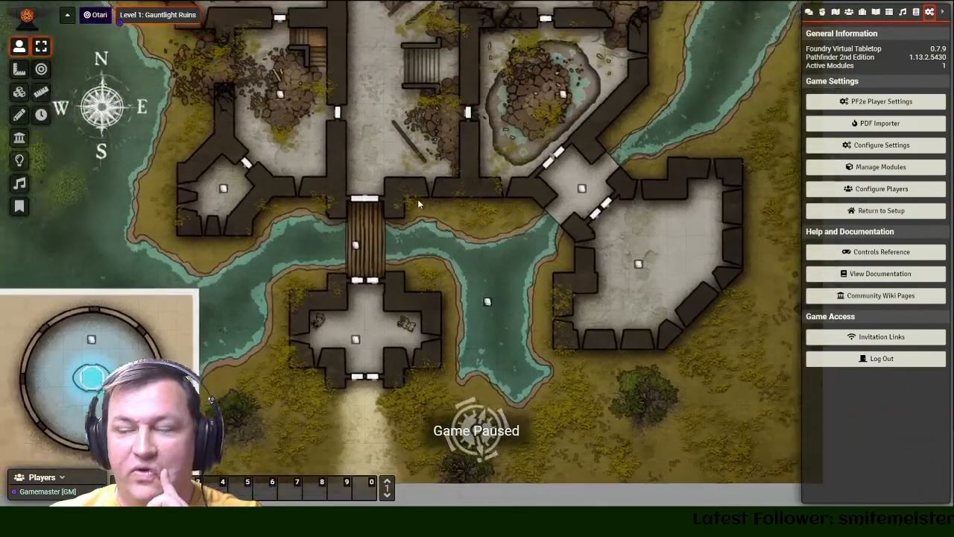
{"action": "scroll", "coordinate": [418, 172], "scroll_direction": "up", "scroll_amount": 3}
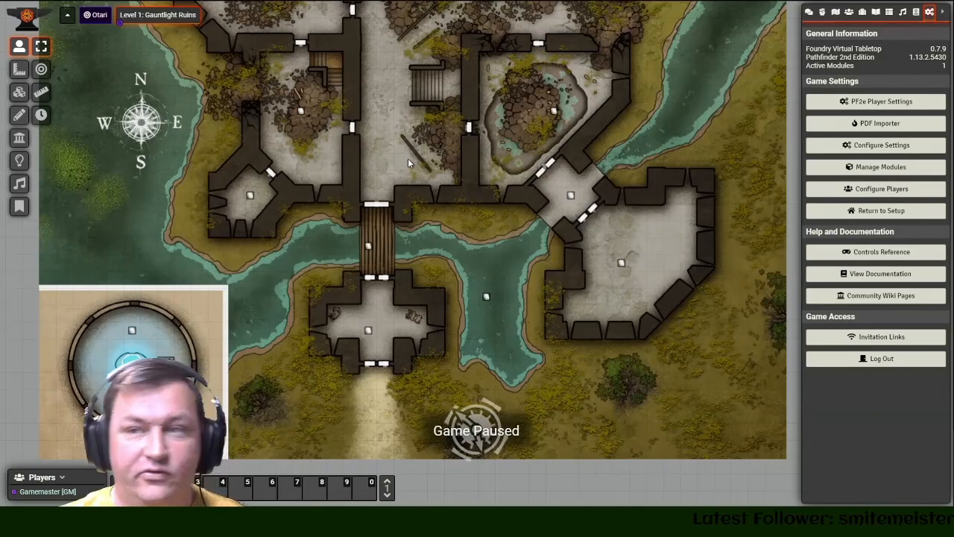
{"action": "scroll", "coordinate": [400, 105], "scroll_direction": "up", "scroll_amount": 1}
{"action": "scroll", "coordinate": [402, 103], "scroll_direction": "down", "scroll_amount": 1}
{"action": "left_click_drag", "start_coordinate": [402, 100], "coordinate": [372, 252]}
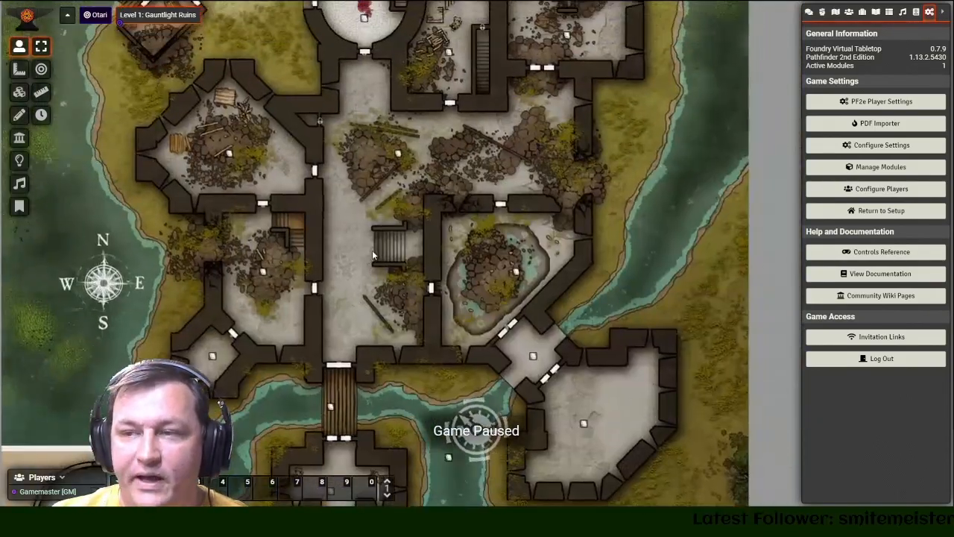
{"action": "scroll", "coordinate": [377, 239], "scroll_direction": "down", "scroll_amount": 4}
{"action": "scroll", "coordinate": [382, 222], "scroll_direction": "up", "scroll_amount": 4}
{"action": "left_click_drag", "start_coordinate": [380, 141], "coordinate": [349, 290]}
{"action": "scroll", "coordinate": [355, 329], "scroll_direction": "up", "scroll_amount": 2}
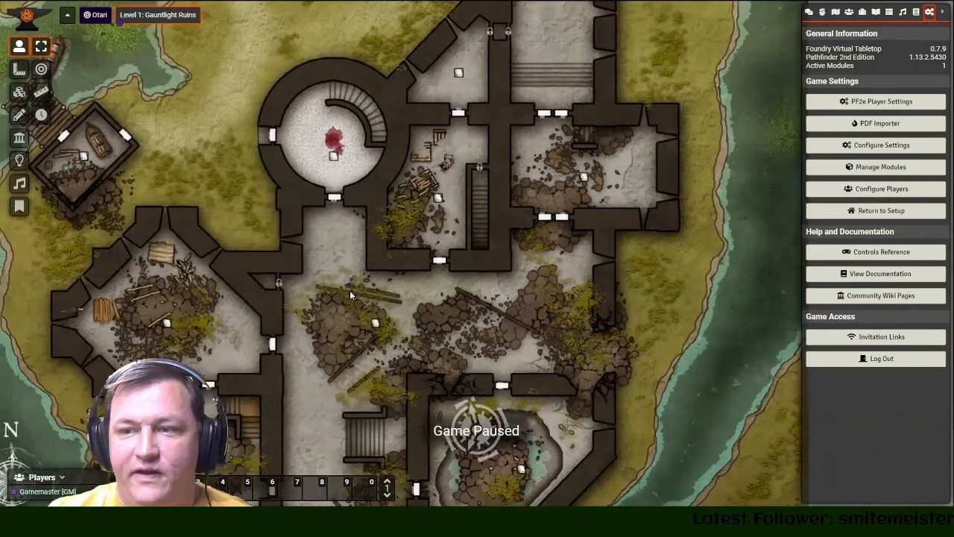
{"action": "double_click", "coordinate": [375, 323]}
{"action": "key", "text": "Escape"}
- Look through the world's rollable tables and its playlists with the global volume controls
{"action": "left_click_drag", "start_coordinate": [296, 74], "coordinate": [285, 118]}
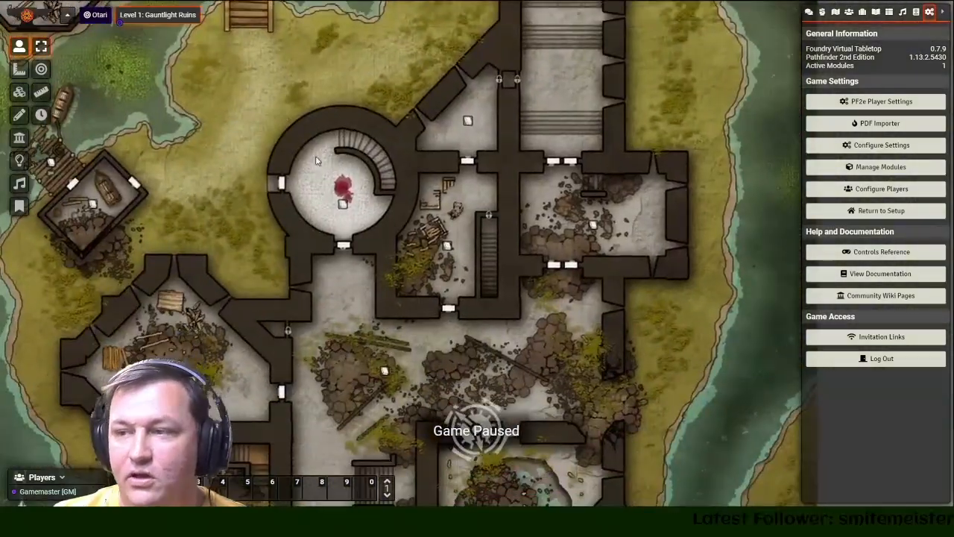
{"action": "left_click_drag", "start_coordinate": [354, 395], "coordinate": [348, 179]}
{"action": "scroll", "coordinate": [330, 212], "scroll_direction": "up", "scroll_amount": 3}
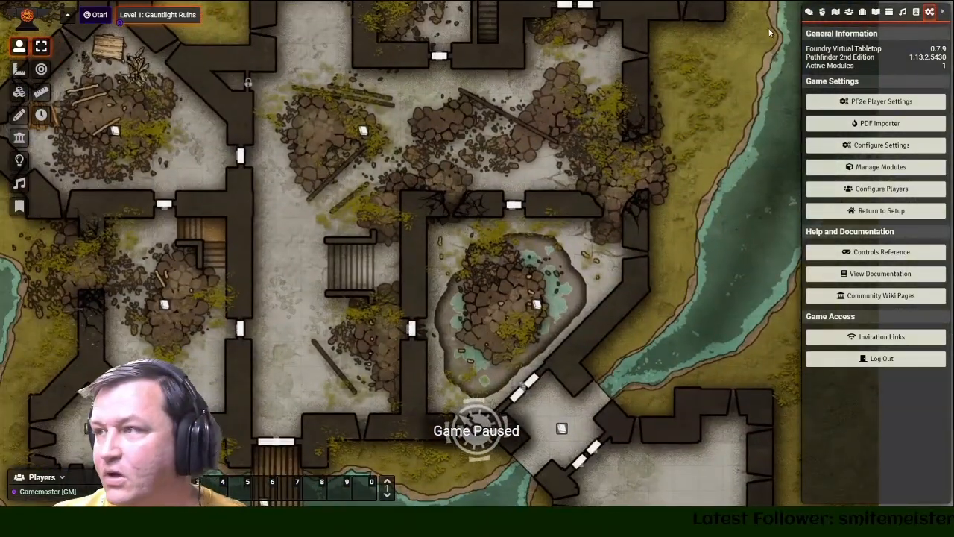
{"action": "left_click", "coordinate": [890, 12]}
{"action": "left_click", "coordinate": [902, 12]}
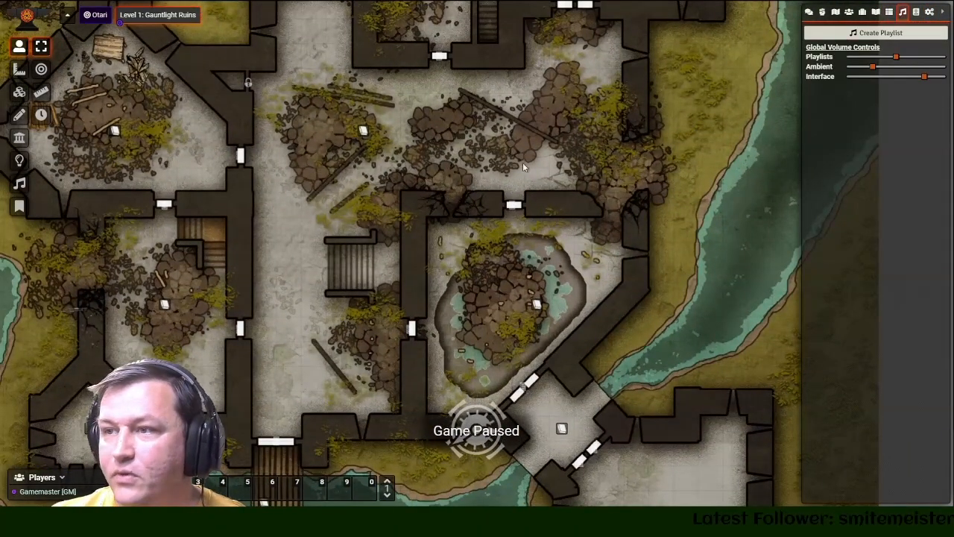
- Create a Player Character actor named Test Character
{"action": "left_click", "coordinate": [849, 12]}
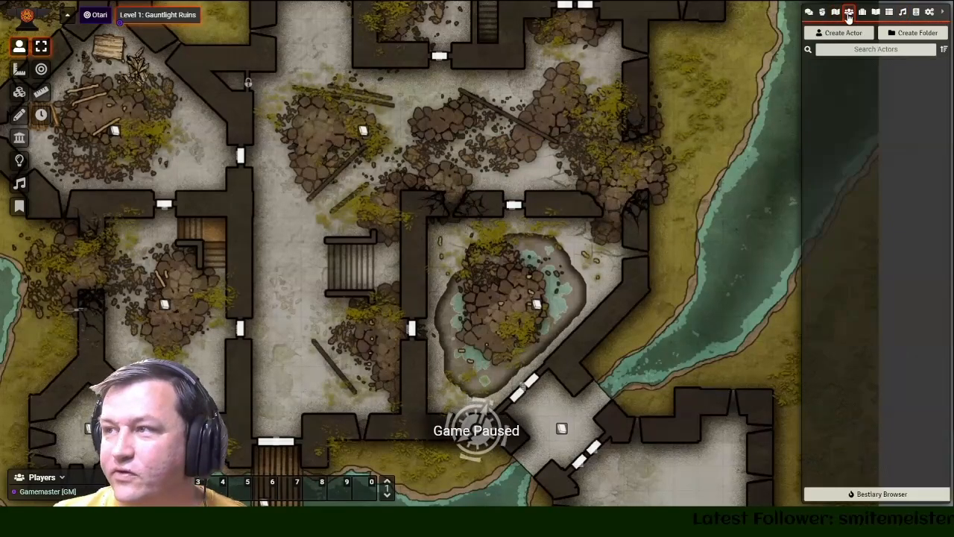
{"action": "left_click", "coordinate": [840, 33]}
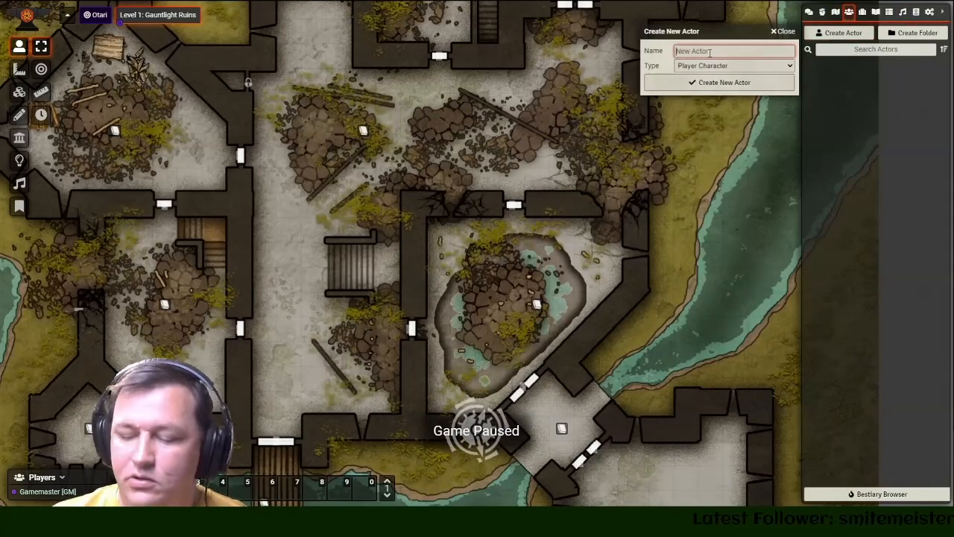
{"action": "type", "text": "Test Character"}
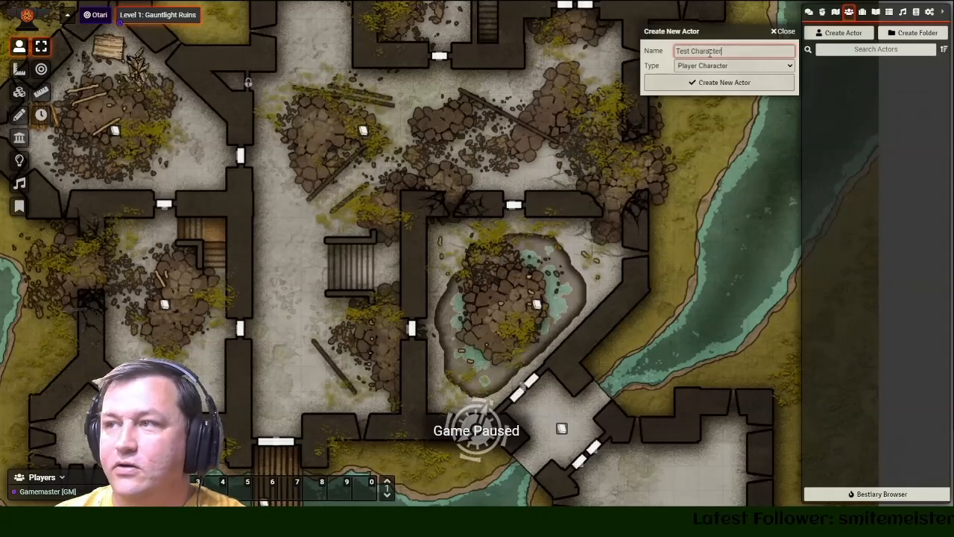
{"action": "key", "text": "Return"}
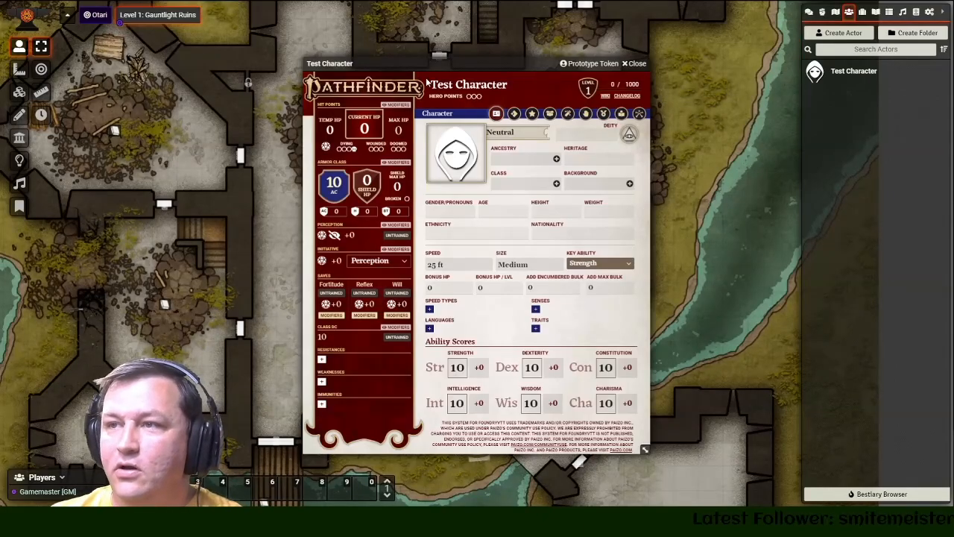
- Reposition the Test Character sheet, look at its inventory page, and close the sheet
{"action": "left_click_drag", "start_coordinate": [431, 61], "coordinate": [614, 59]}
{"action": "left_click", "coordinate": [425, 73]}
{"action": "left_click", "coordinate": [461, 73]}
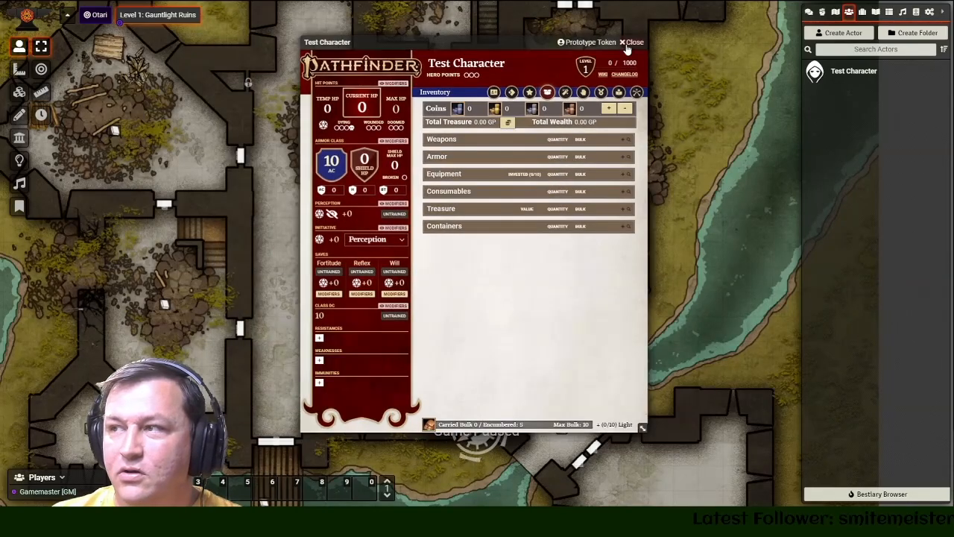
{"action": "left_click", "coordinate": [631, 43]}
- Place the Test Character token in the rubble-filled central hall and walk it to the hall's western side
{"action": "left_click_drag", "start_coordinate": [366, 162], "coordinate": [364, 159]}
{"action": "left_click", "coordinate": [362, 160]}
{"action": "key", "text": "Left"}
{"action": "key", "text": "Down"}
{"action": "key", "text": "Left"}
{"action": "key", "text": "Down"}
{"action": "key", "text": "Left"}
{"action": "key", "text": "Left"}
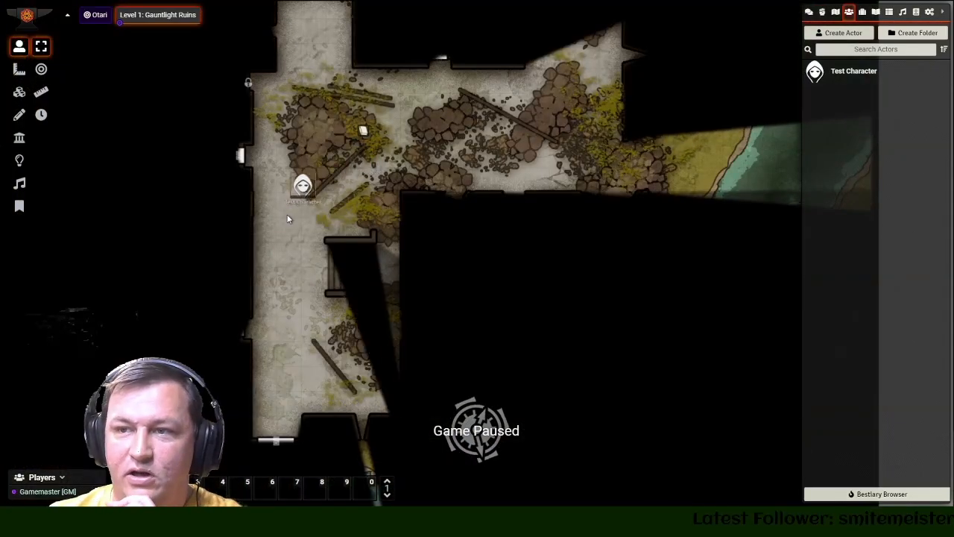
{"action": "key", "text": "Down"}
{"action": "key", "text": "Right"}
{"action": "key", "text": "Up"}
{"action": "key", "text": "Up"}
{"action": "key", "text": "Up"}
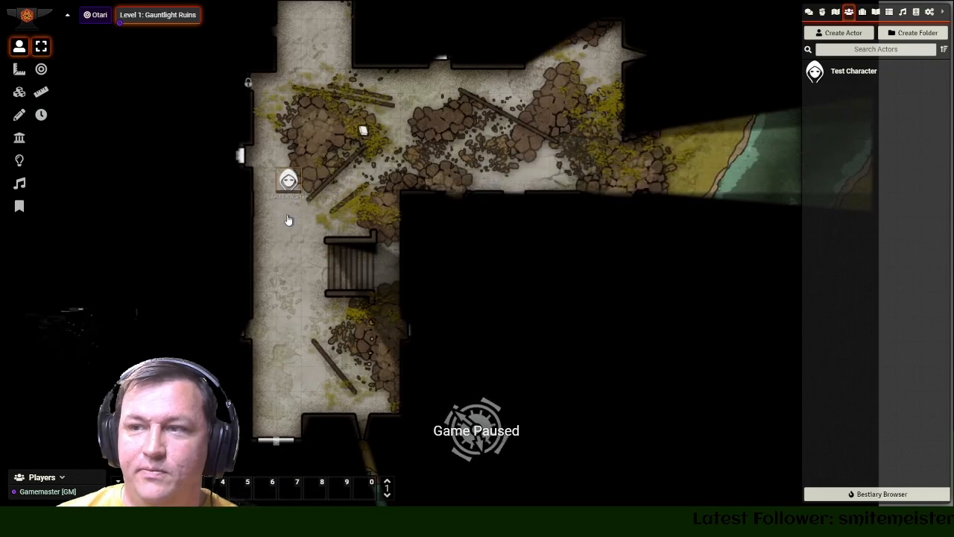
- Walk the token east through the rubble to the collapsed wall at the hall's eastern end
{"action": "key", "text": "Right"}
{"action": "key", "text": "Right"}
{"action": "key", "text": "Right"}
{"action": "key", "text": "Right"}
{"action": "key", "text": "Right"}
{"action": "key", "text": "Right"}
{"action": "key", "text": "Right"}
{"action": "key", "text": "Right"}
{"action": "key", "text": "Right"}
{"action": "key", "text": "Right"}
{"action": "key", "text": "Right"}
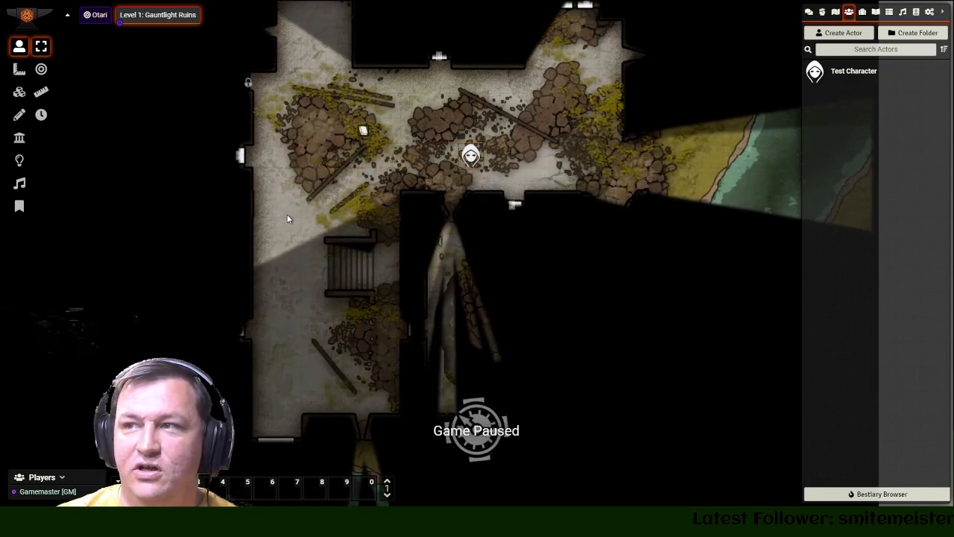
{"action": "key", "text": "Right"}
{"action": "key", "text": "Down"}
{"action": "key", "text": "Right"}
{"action": "key", "text": "Down"}
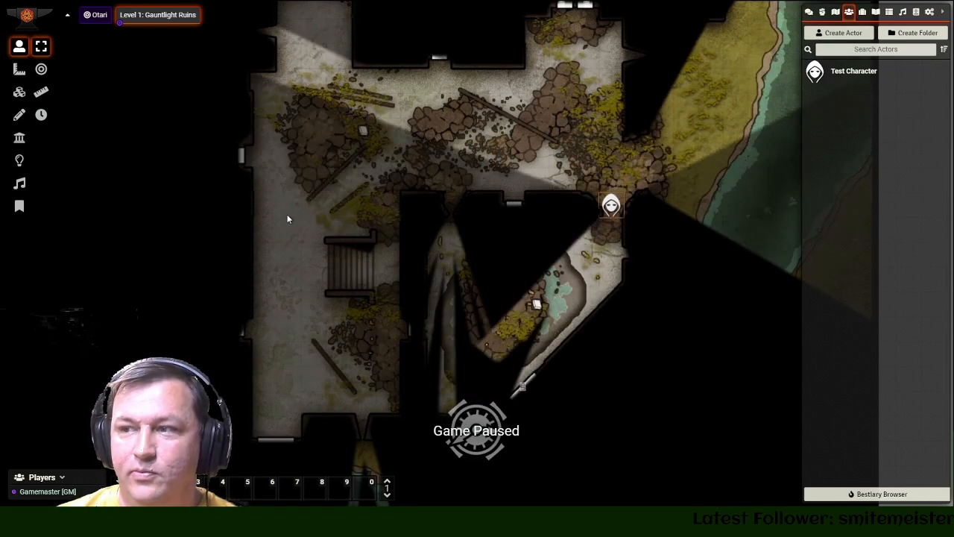
- Move the token south through the collapsed wall into the pool room and back up to the opening
{"action": "key", "text": "Down"}
{"action": "key", "text": "Down"}
{"action": "key", "text": "Left"}
{"action": "key", "text": "Left"}
{"action": "key", "text": "Right"}
{"action": "key", "text": "Up"}
{"action": "key", "text": "Right"}
{"action": "key", "text": "Up"}
{"action": "key", "text": "Up"}
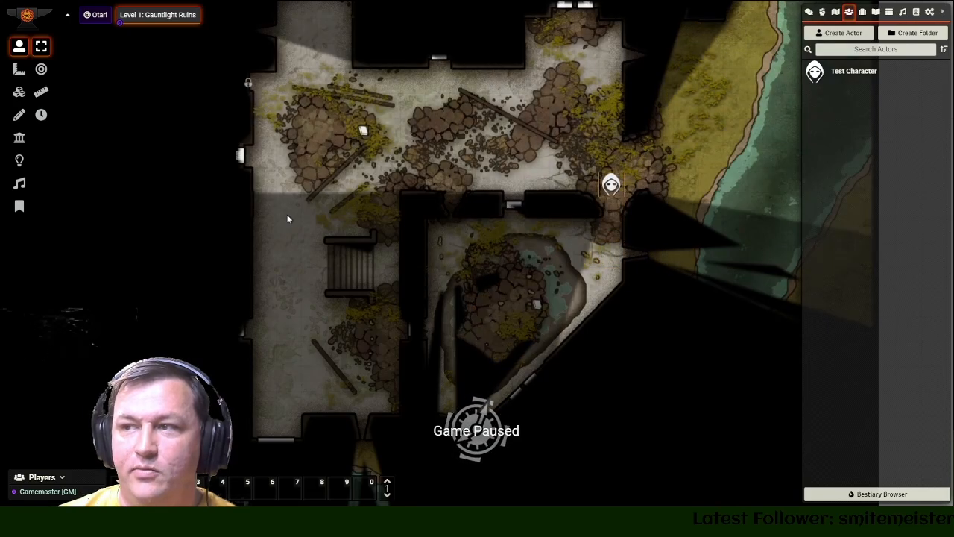
- Walk the token back west along the hall to the rubble pile beside the journal pin
{"action": "key", "text": "Left"}
{"action": "key", "text": "Up"}
{"action": "key", "text": "Left"}
{"action": "key", "text": "Left"}
{"action": "key", "text": "Left"}
{"action": "key", "text": "Left"}
{"action": "key", "text": "Left"}
{"action": "key", "text": "Left"}
{"action": "key", "text": "Left"}
{"action": "key", "text": "Left"}
{"action": "key", "text": "Left"}
{"action": "key", "text": "Left"}
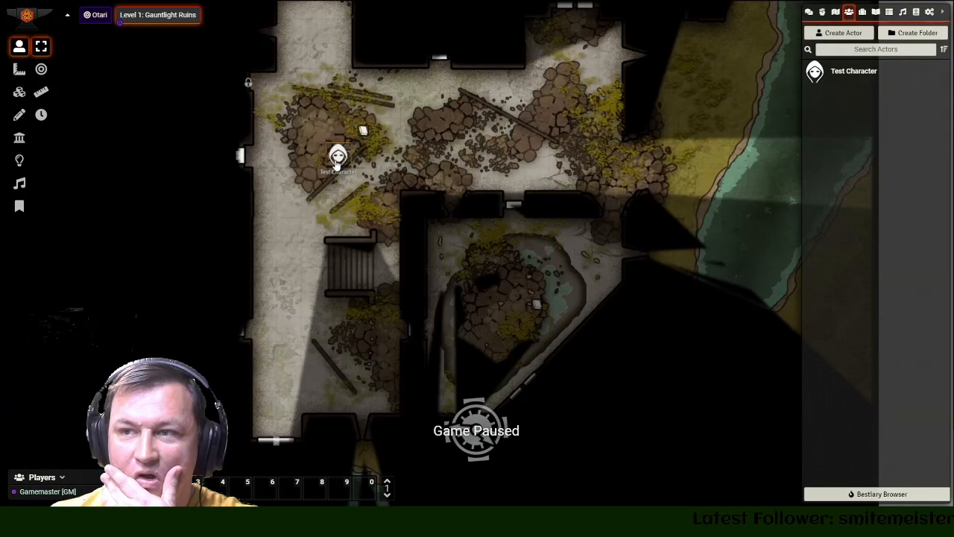
- View the token's character sheet on its main character details page and close the sheet
{"action": "double_click", "coordinate": [338, 156]}
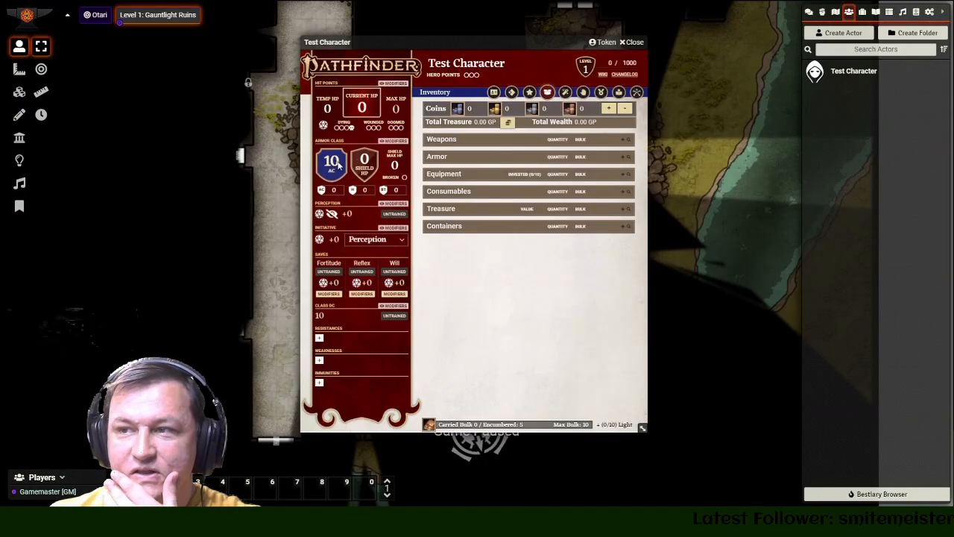
{"action": "left_click", "coordinate": [494, 92]}
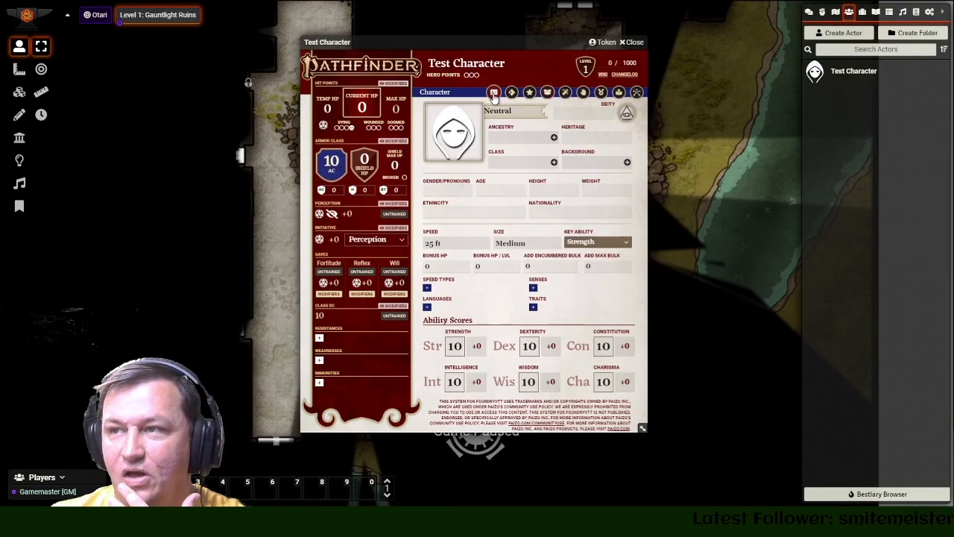
{"action": "left_click", "coordinate": [633, 42]}
{"action": "scroll", "coordinate": [470, 179], "scroll_direction": "down", "scroll_amount": 1}
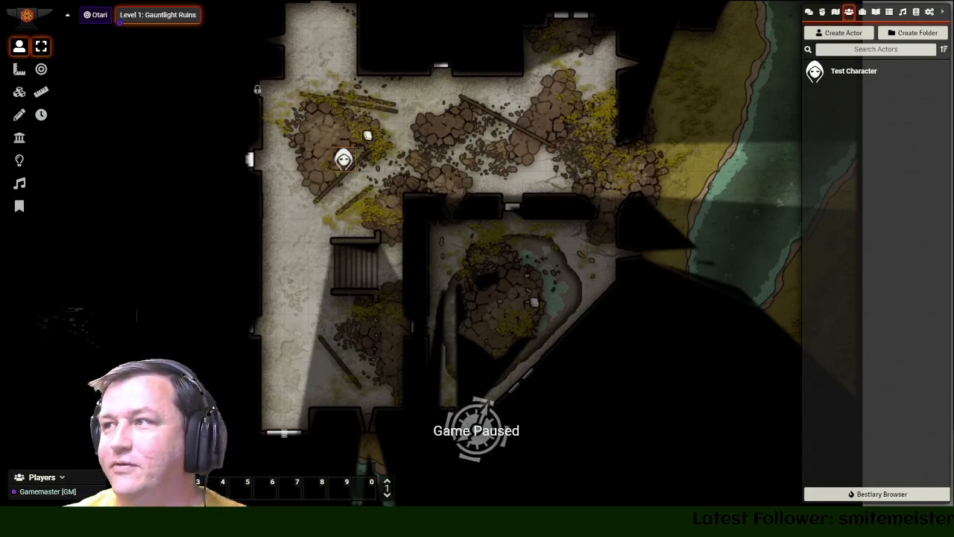
- Log out of the Foundry PDF Import world and return to the setup screen
{"action": "left_click", "coordinate": [930, 12]}
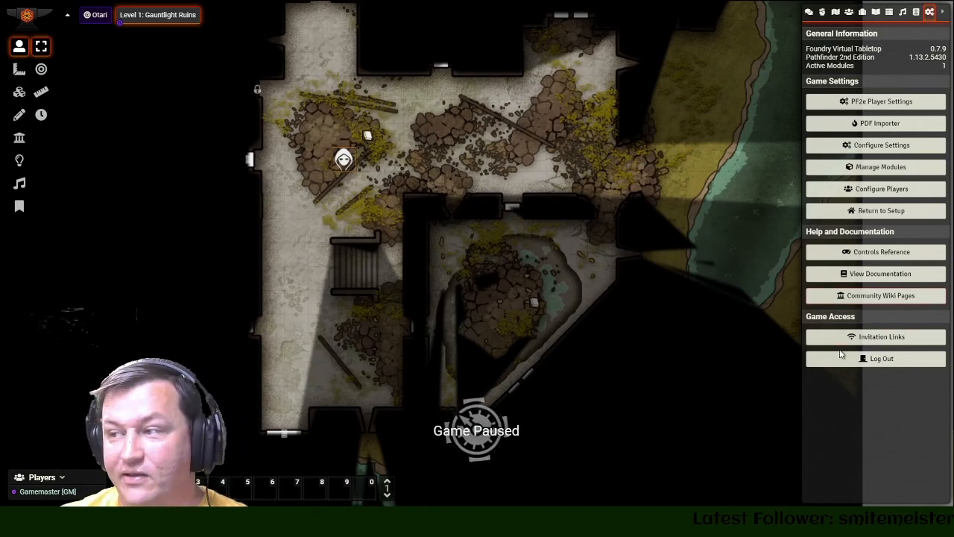
{"action": "left_click", "coordinate": [876, 359]}
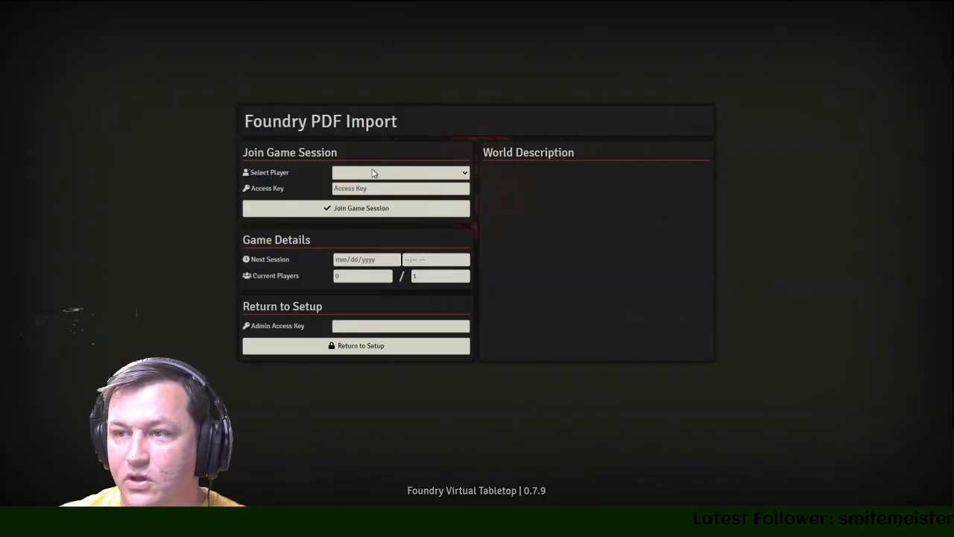
{"action": "left_click", "coordinate": [328, 348]}
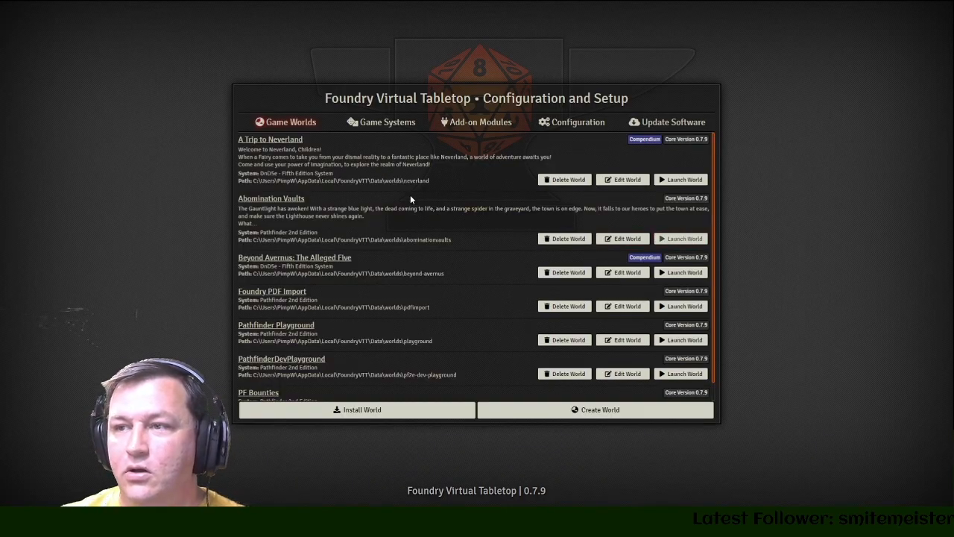
- Launch the Abomination Vaults world and join its session as the game master, entering the access key
{"action": "left_click", "coordinate": [685, 239]}
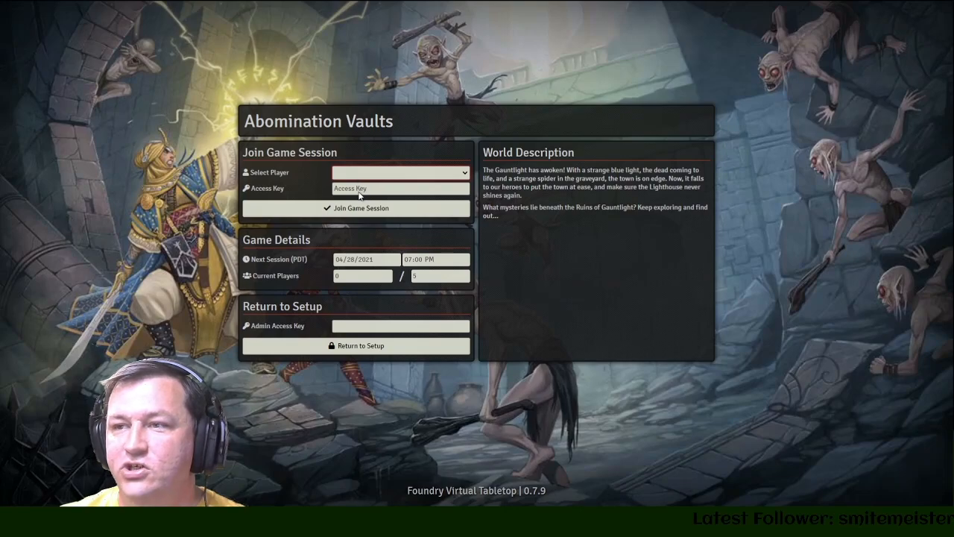
{"action": "left_click", "coordinate": [367, 198]}
{"action": "type", "text": "*****"}
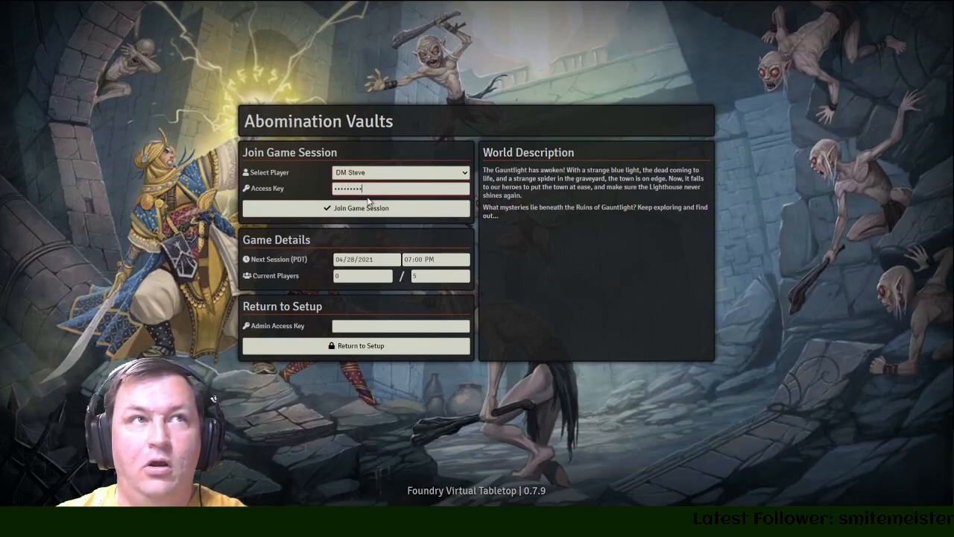
{"action": "key", "text": "ctrl+a"}
{"action": "type", "text": "***"}
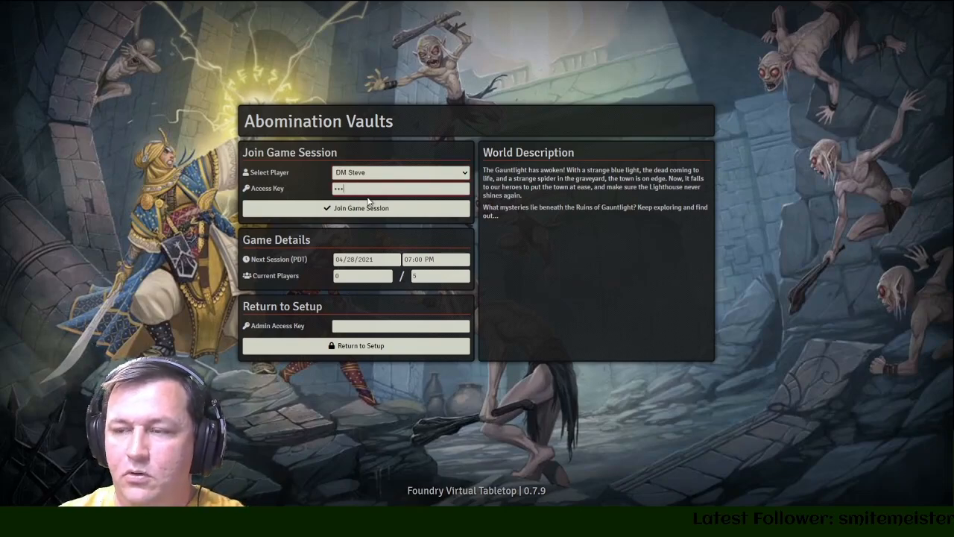
{"action": "type", "text": "***********"}
{"action": "key", "text": "Return"}
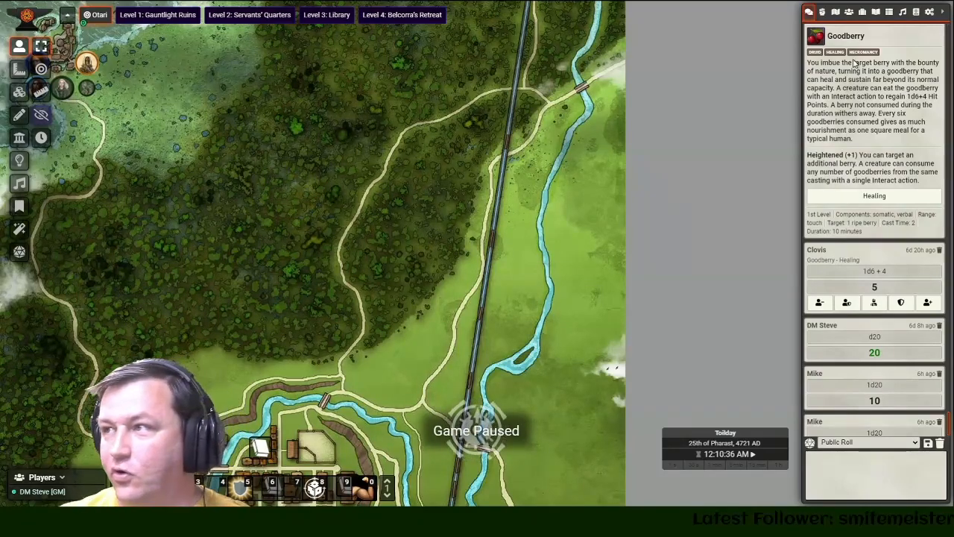
- Log out of the Abomination Vaults world and go back to the setup screen
{"action": "left_click", "coordinate": [929, 13]}
{"action": "left_click", "coordinate": [878, 357]}
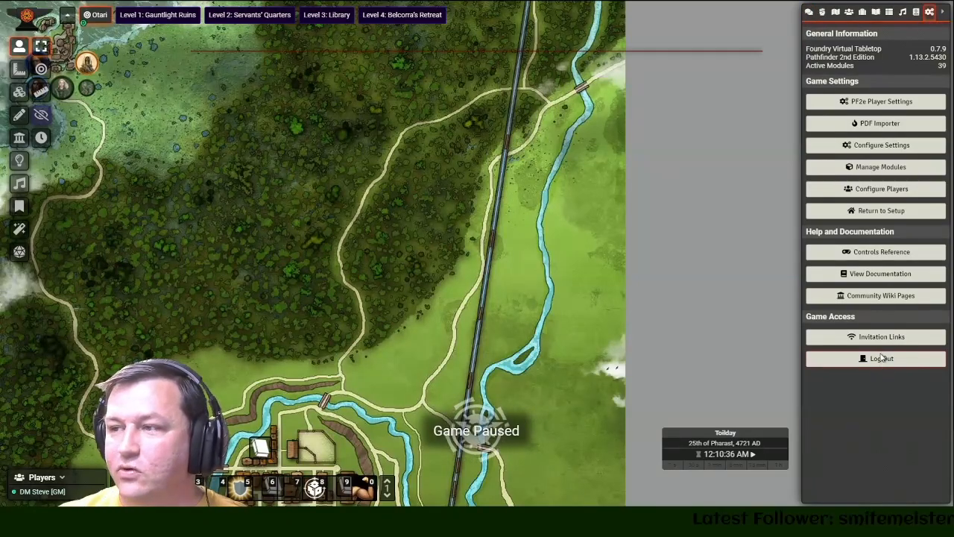
{"action": "left_click", "coordinate": [365, 346]}
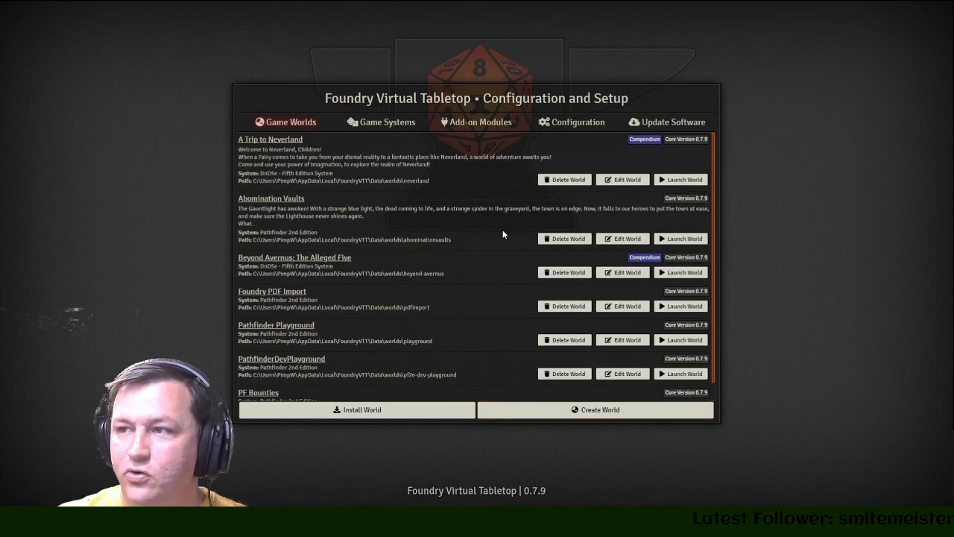
- View the installed add-on modules and open the catalogue of modules available to install
{"action": "left_click", "coordinate": [455, 124]}
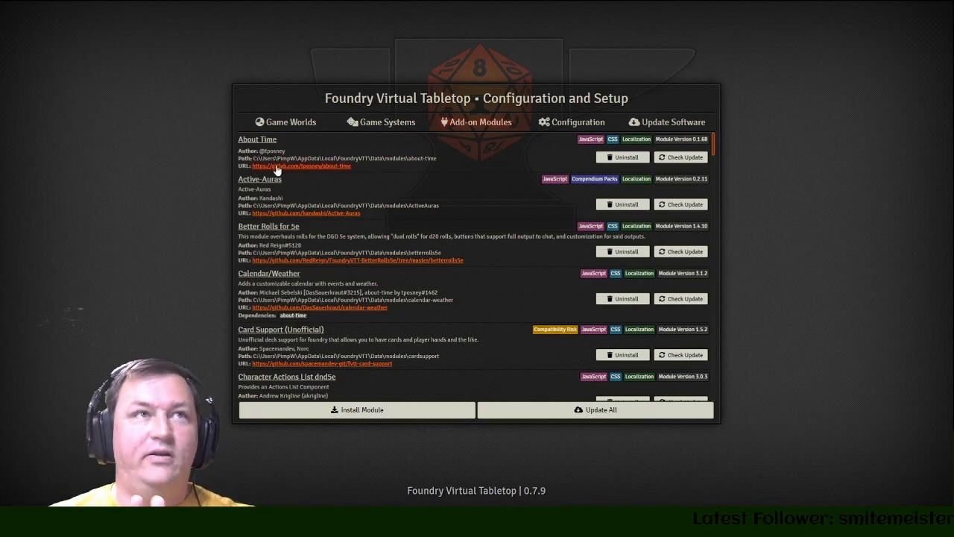
{"action": "left_click", "coordinate": [270, 123]}
{"action": "left_click", "coordinate": [453, 123]}
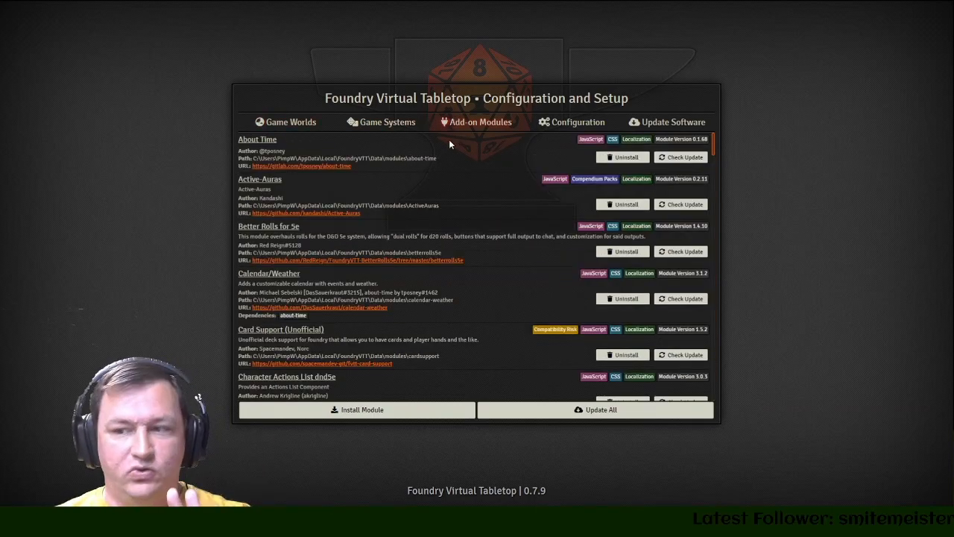
{"action": "left_click", "coordinate": [376, 409]}
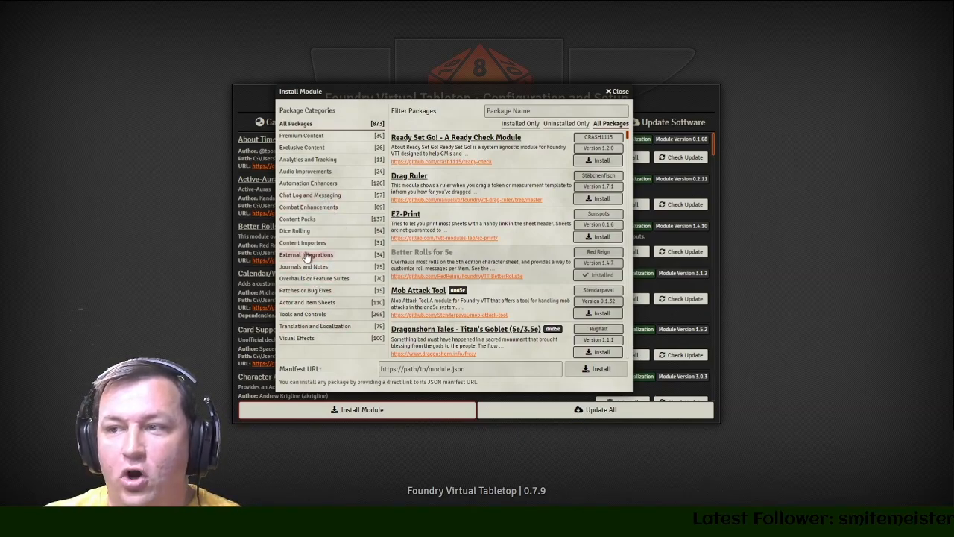
- Search the installable modules for "Sound", look through the matching packages, and close the module catalogue
{"action": "left_click", "coordinate": [532, 111]}
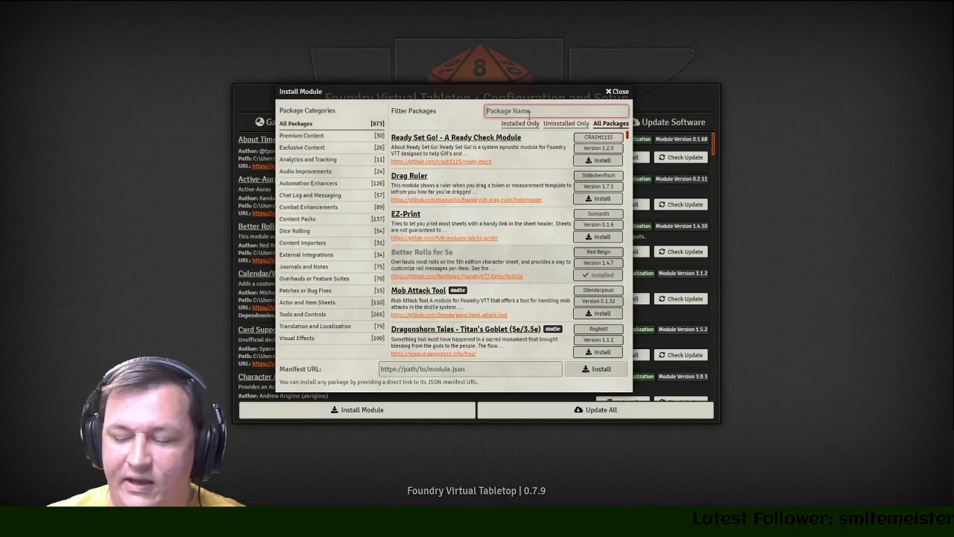
{"action": "type", "text": "Sound"}
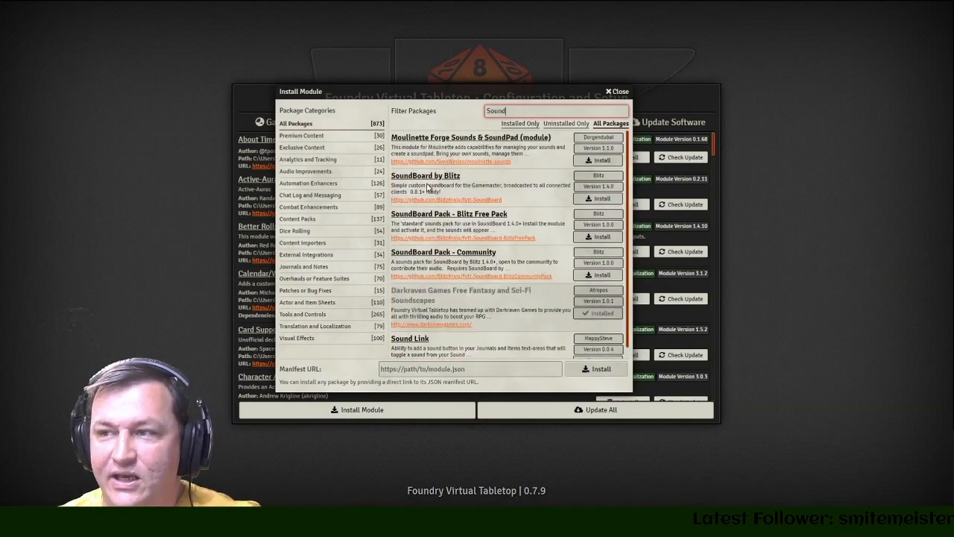
{"action": "scroll", "coordinate": [426, 189], "scroll_direction": "down", "scroll_amount": 1}
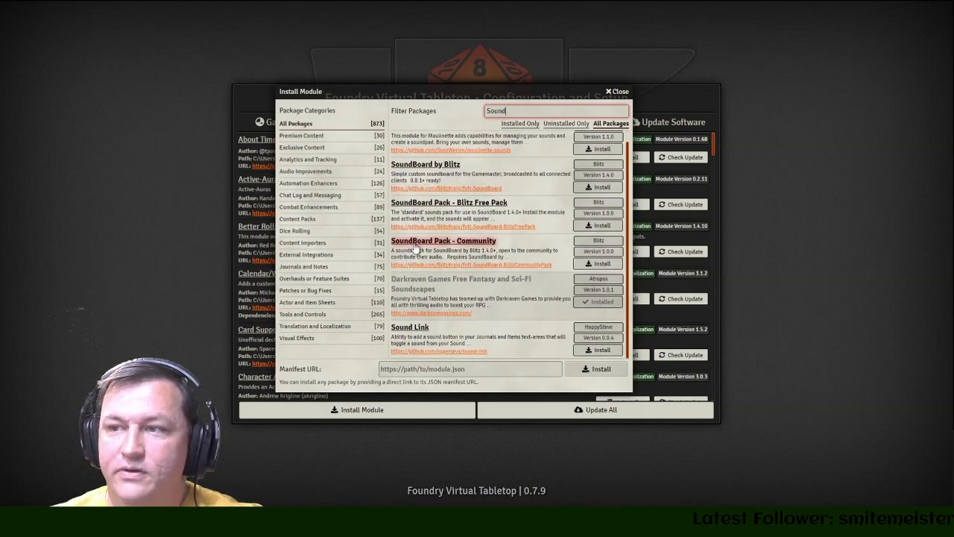
{"action": "left_click", "coordinate": [510, 255]}
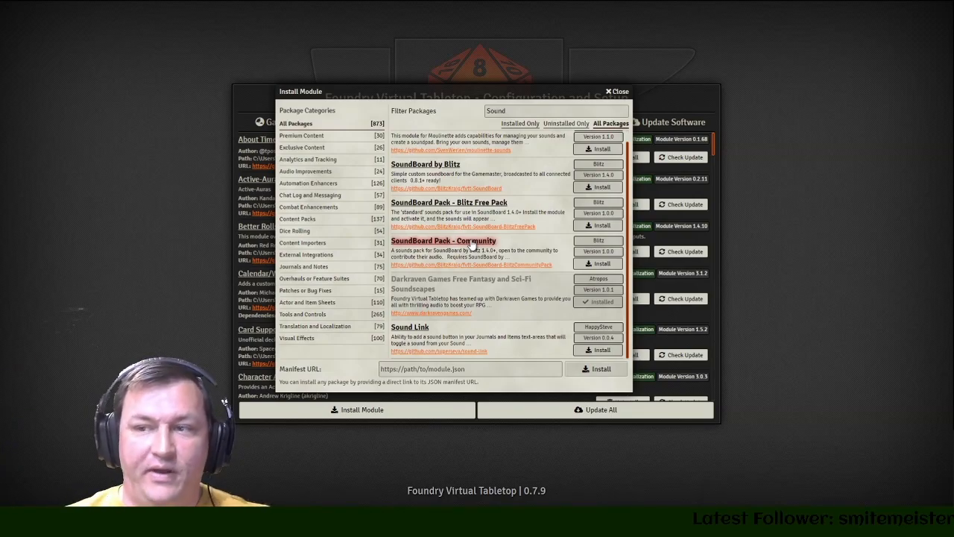
{"action": "scroll", "coordinate": [516, 212], "scroll_direction": "up", "scroll_amount": 1}
{"action": "left_click_drag", "start_coordinate": [538, 112], "coordinate": [468, 107]}
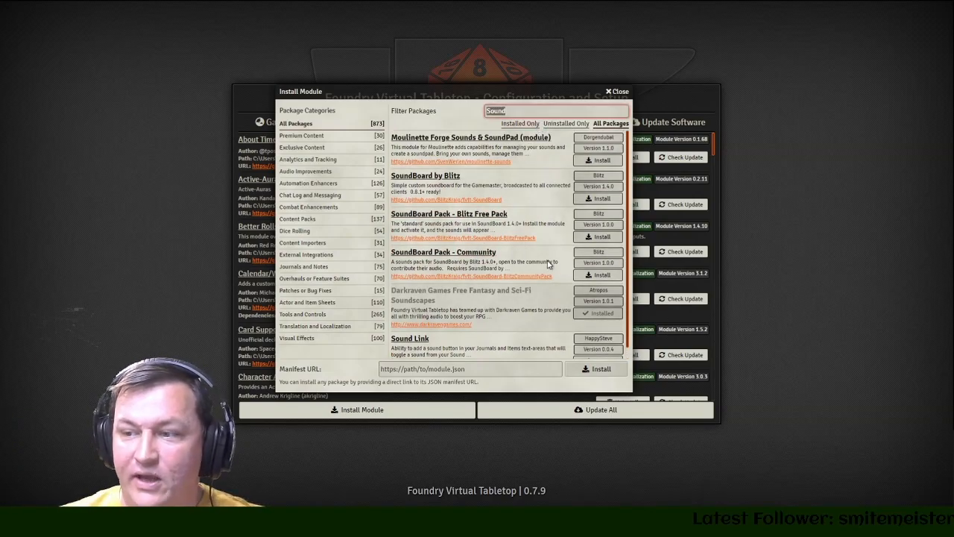
{"action": "left_click", "coordinate": [619, 91]}
- Open the catalogue of installable game systems and search it for "Monster"
{"action": "left_click", "coordinate": [399, 122]}
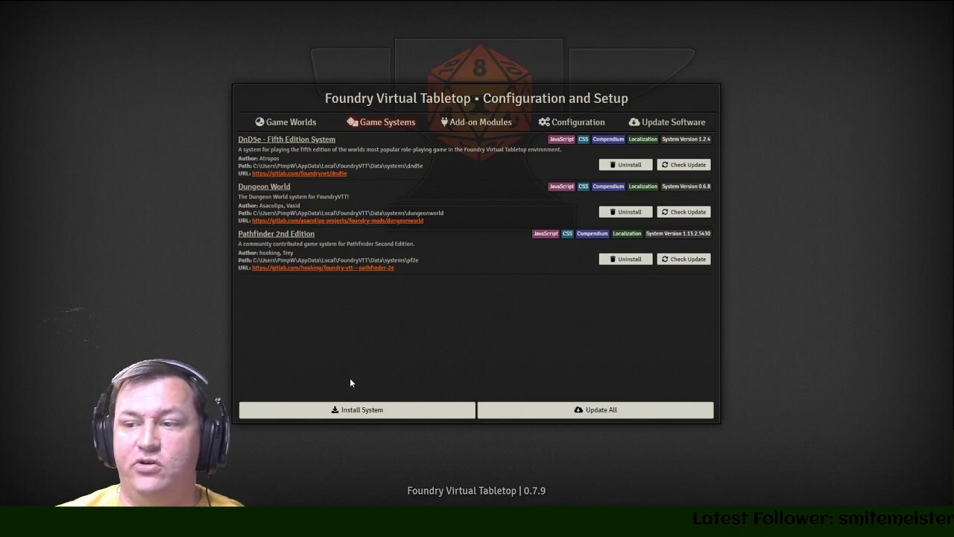
{"action": "left_click", "coordinate": [365, 409]}
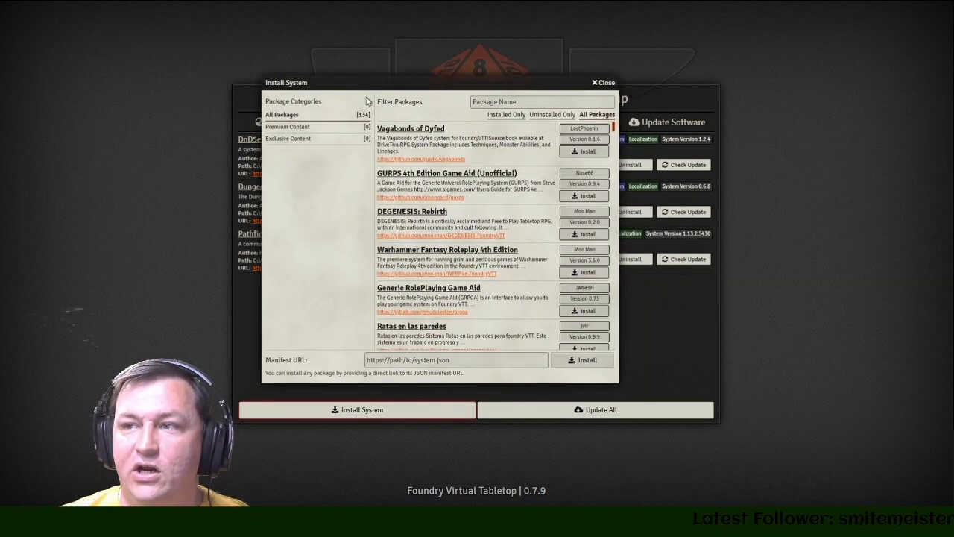
{"action": "left_click_drag", "start_coordinate": [612, 129], "coordinate": [604, 161]}
{"action": "left_click", "coordinate": [501, 103]}
{"action": "type", "text": "Monster of the"}
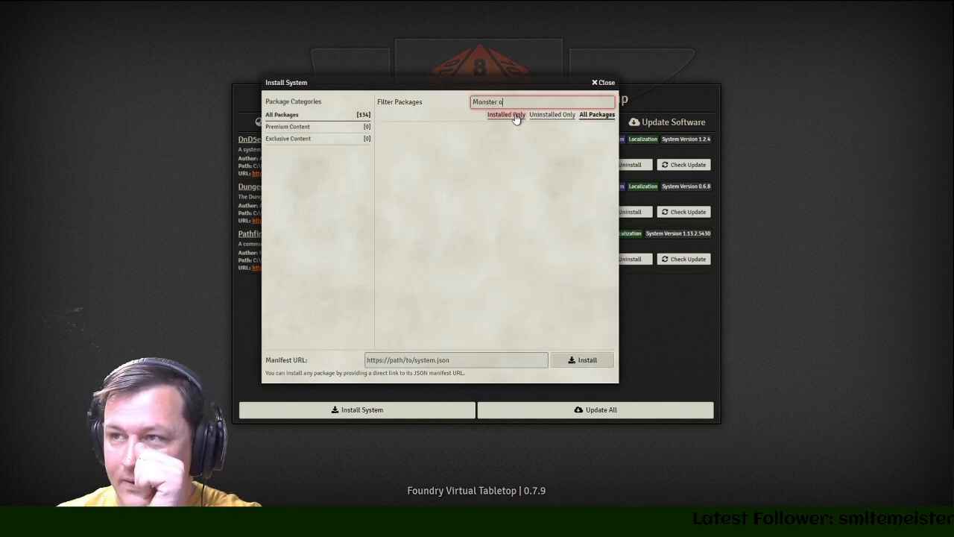
{"action": "key", "text": "BackSpace"}
{"action": "key", "text": "BackSpace"}
{"action": "left_click", "coordinate": [451, 134]}
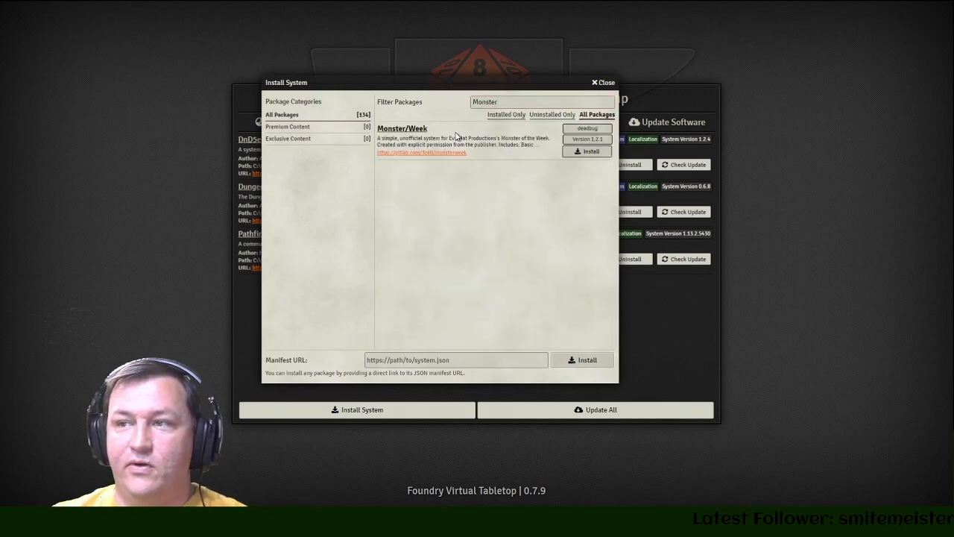
- Install the Monster/Week game system and close the system catalogue
{"action": "left_click", "coordinate": [586, 152]}
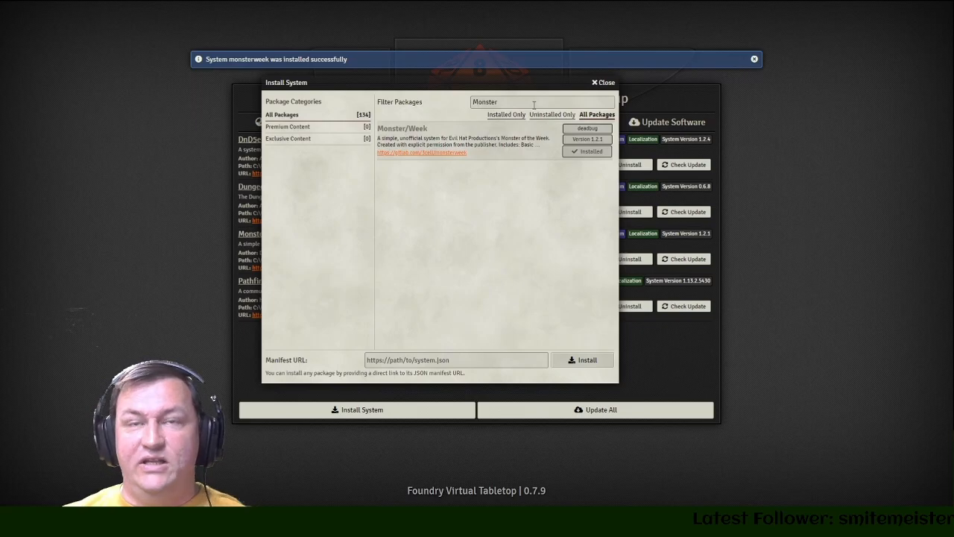
{"action": "left_click", "coordinate": [605, 83]}
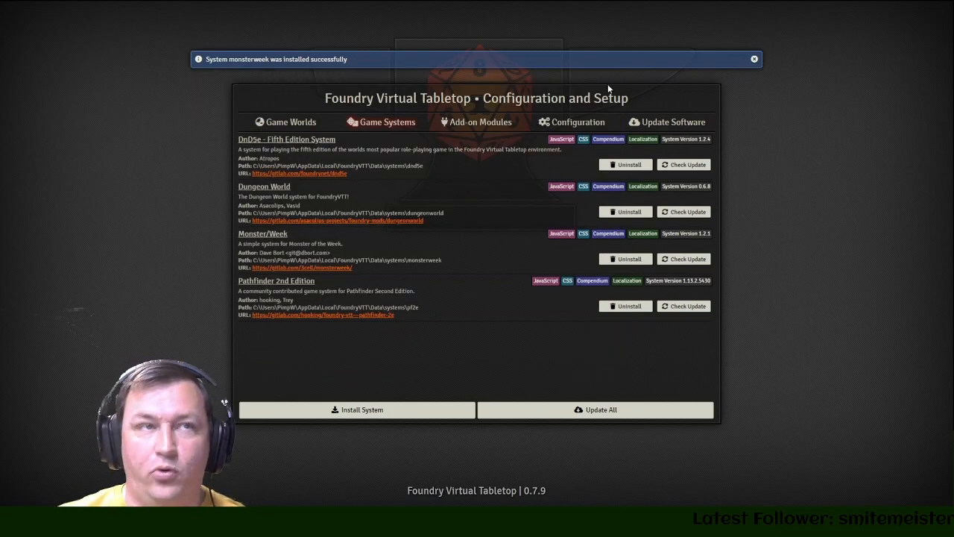
- Start a new world with Monster/Week as its game system, and close the form without creating the world
{"action": "left_click", "coordinate": [312, 124]}
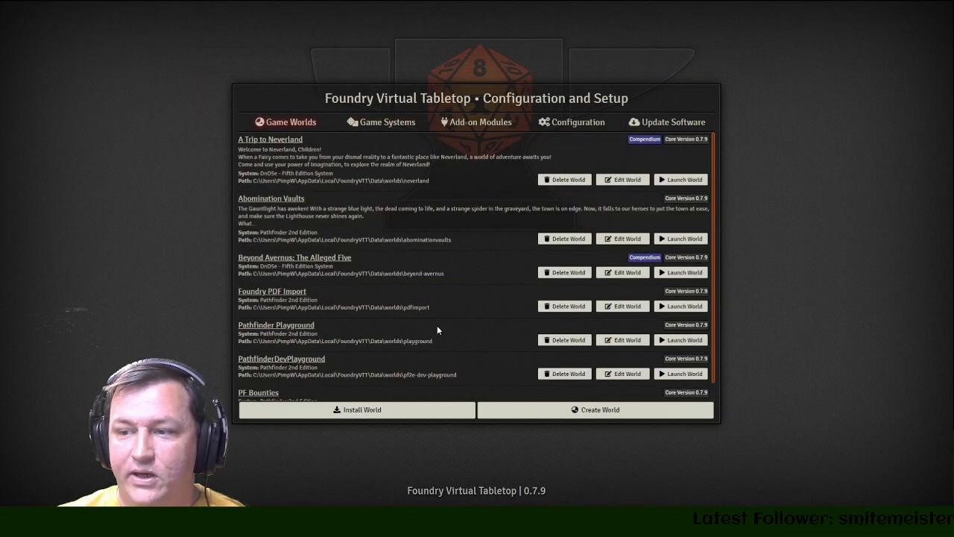
{"action": "left_click", "coordinate": [546, 412]}
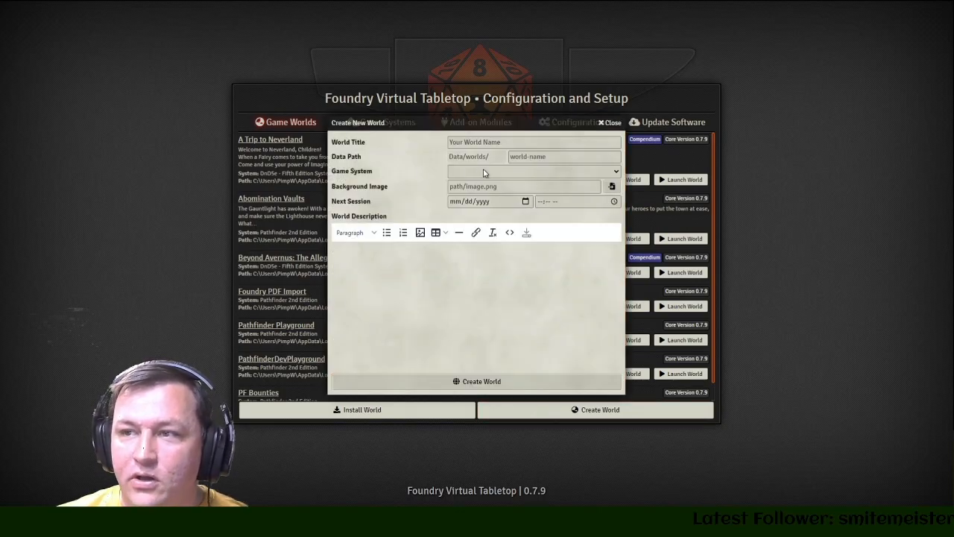
{"action": "left_click", "coordinate": [483, 170]}
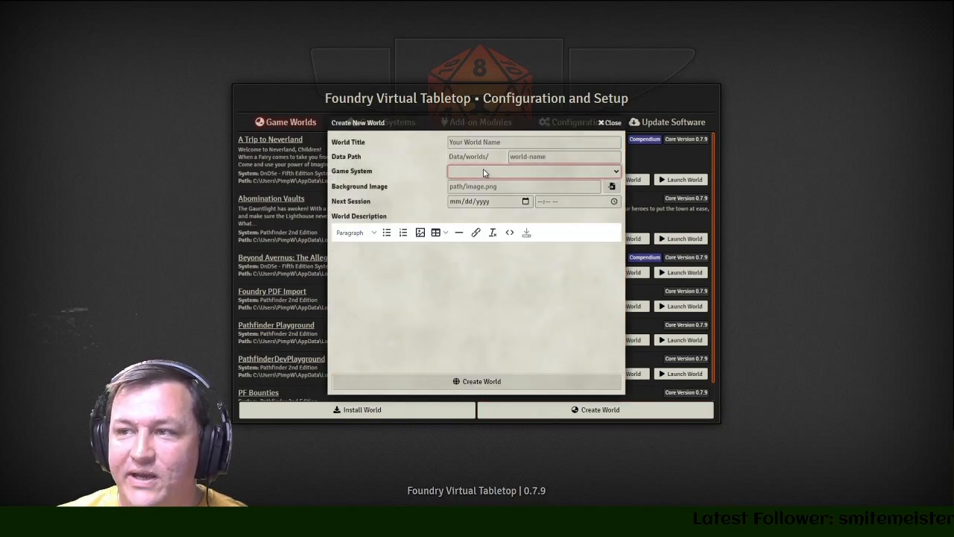
{"action": "left_click", "coordinate": [491, 211]}
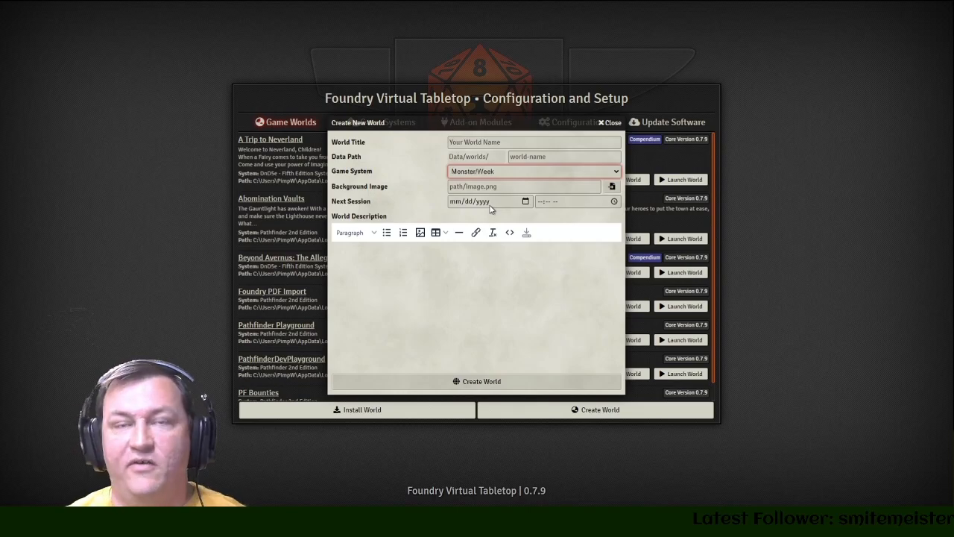
{"action": "left_click", "coordinate": [610, 122]}
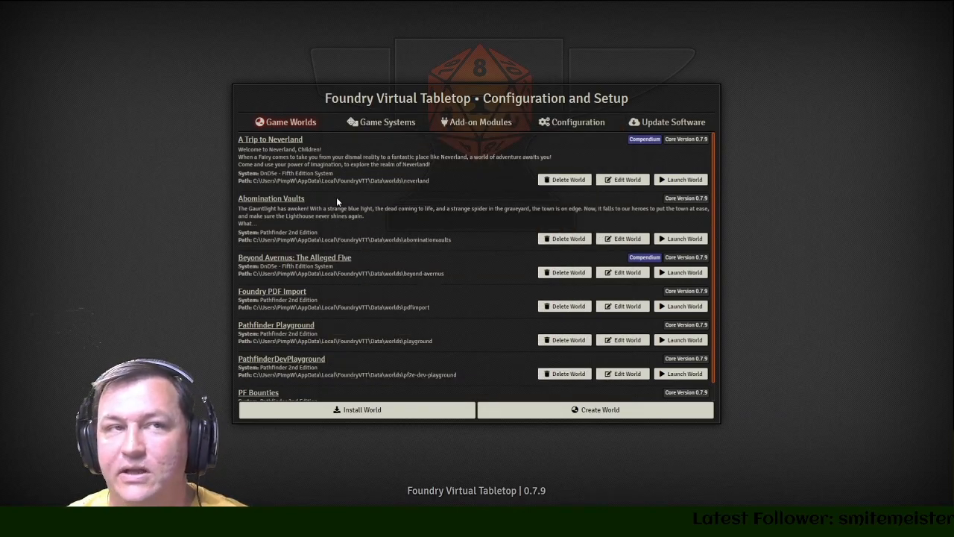
- Review the installed game systems and add-on modules, and return to the game worlds to launch Abomination Vaults
{"action": "left_click", "coordinate": [380, 125]}
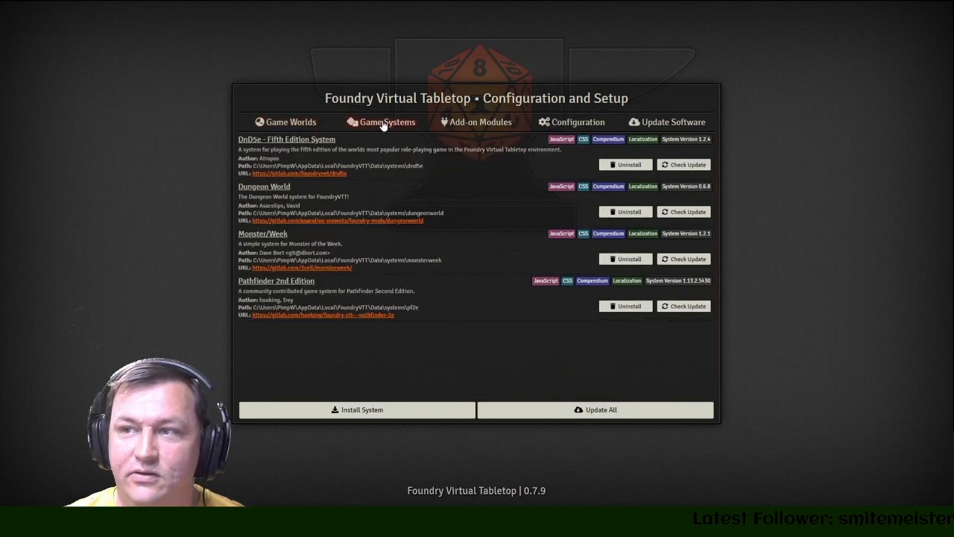
{"action": "left_click", "coordinate": [474, 125]}
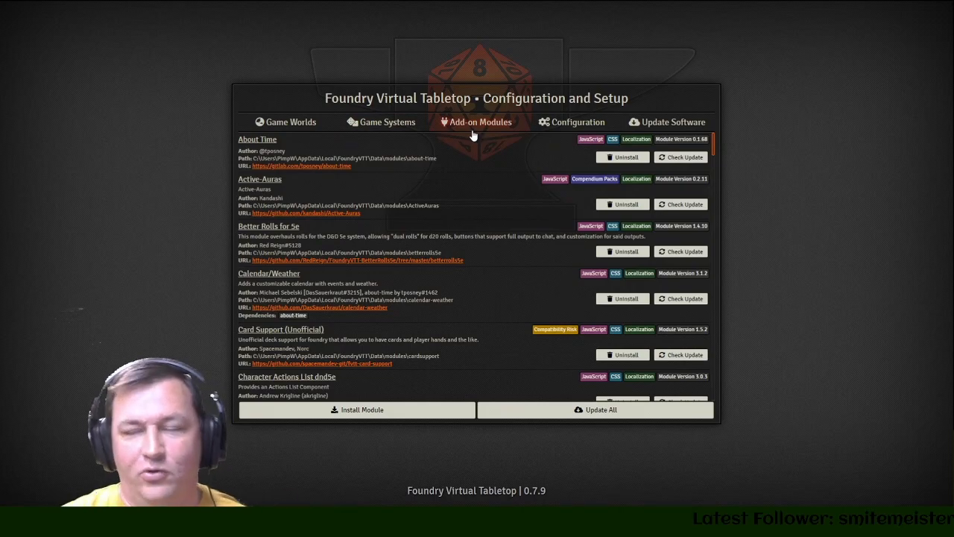
{"action": "left_click", "coordinate": [291, 123]}
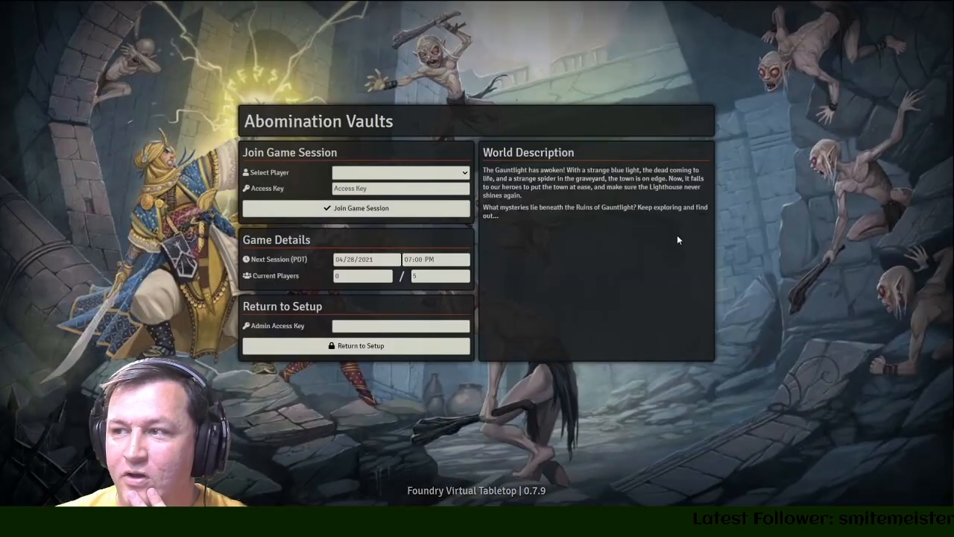
- Join the Abomination Vaults session as the game master by entering the account's access key
{"action": "left_click", "coordinate": [402, 194]}
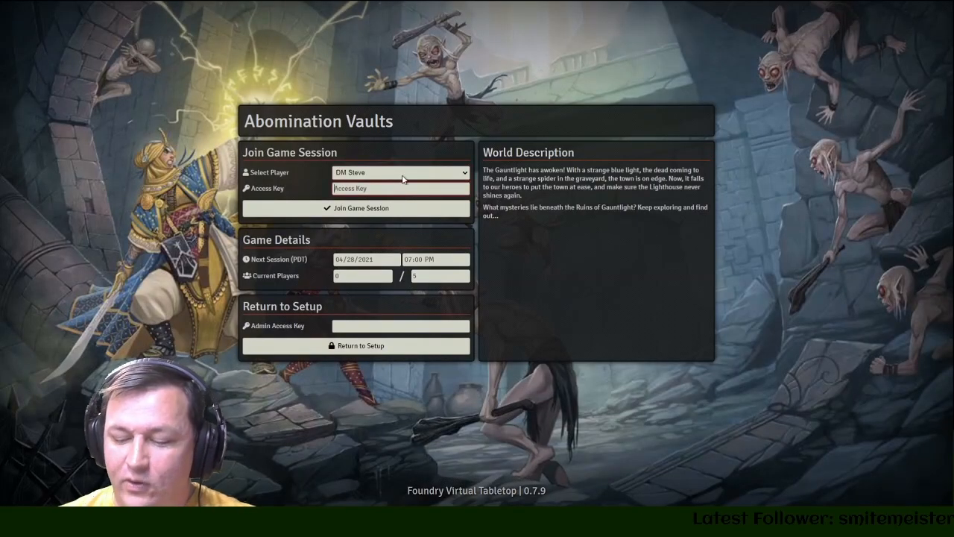
{"action": "type", "text": "•••••••••••••"}
{"action": "key", "text": "Return"}
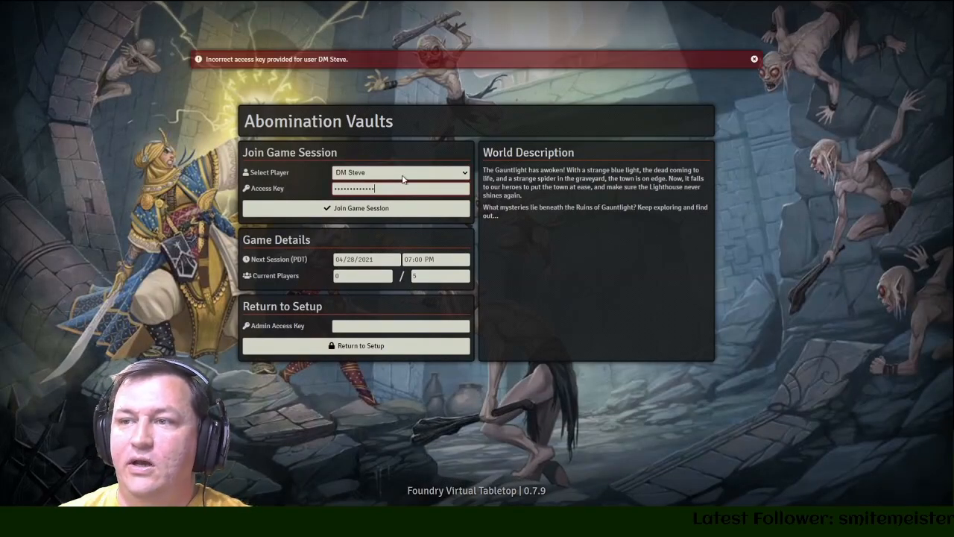
{"action": "key", "text": "ctrl+a"}
{"action": "type", "text": "••••••••"}
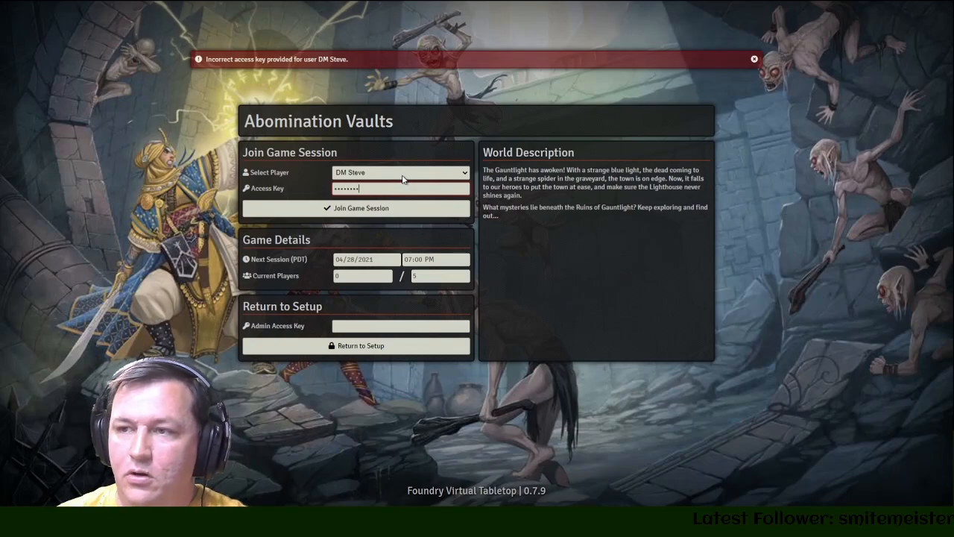
{"action": "type", "text": "••••"}
{"action": "key", "text": "Return"}
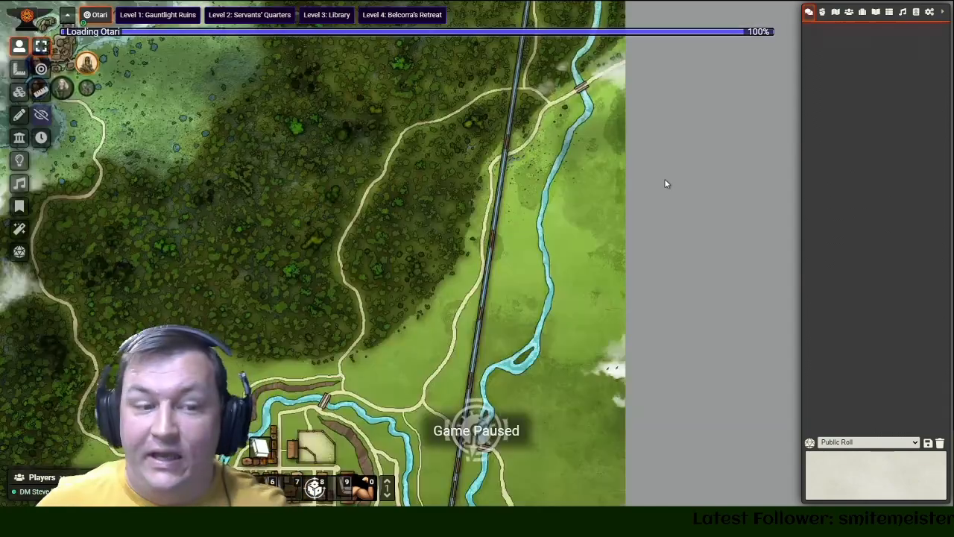
- Open the world's module management, move its window aside, and look through the list of modules down to its end
{"action": "left_click", "coordinate": [930, 12]}
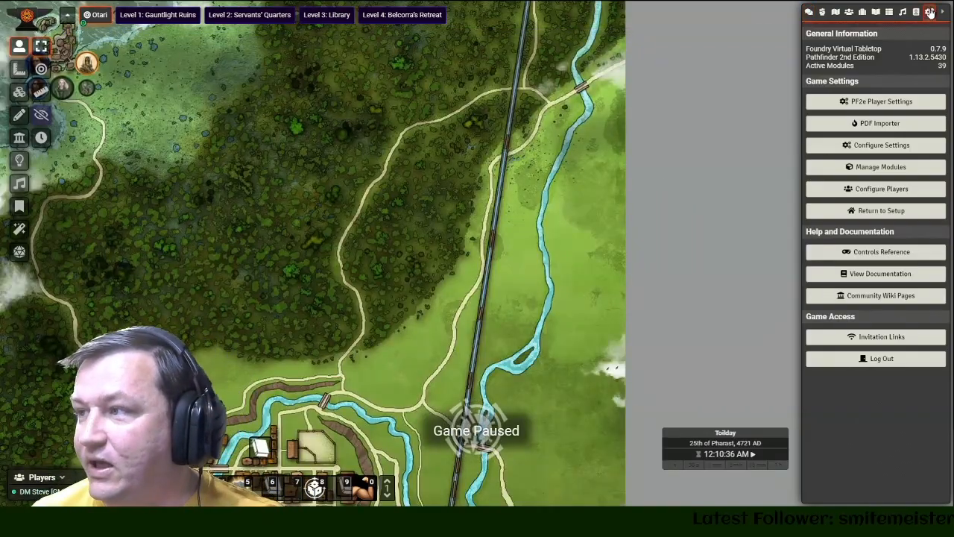
{"action": "left_click", "coordinate": [881, 167]}
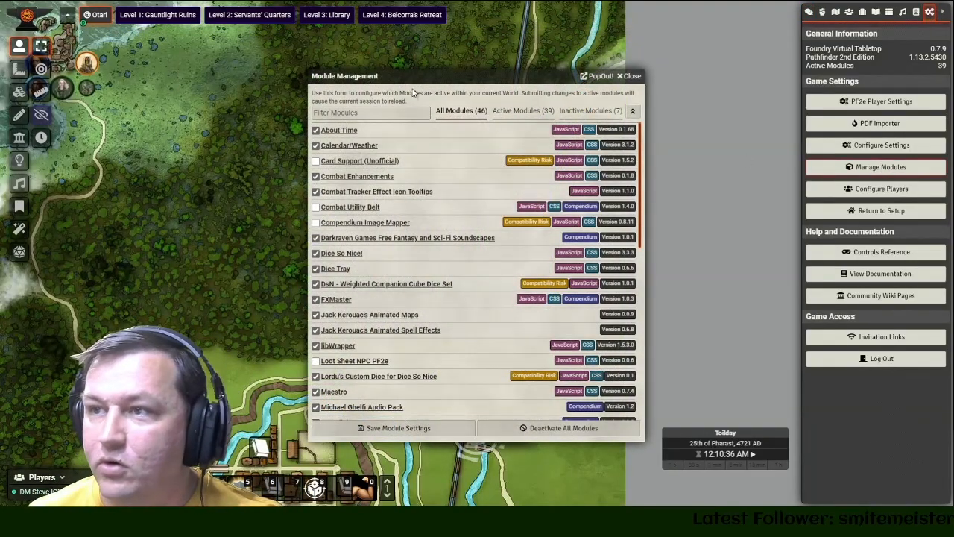
{"action": "left_click_drag", "start_coordinate": [448, 77], "coordinate": [235, 31]}
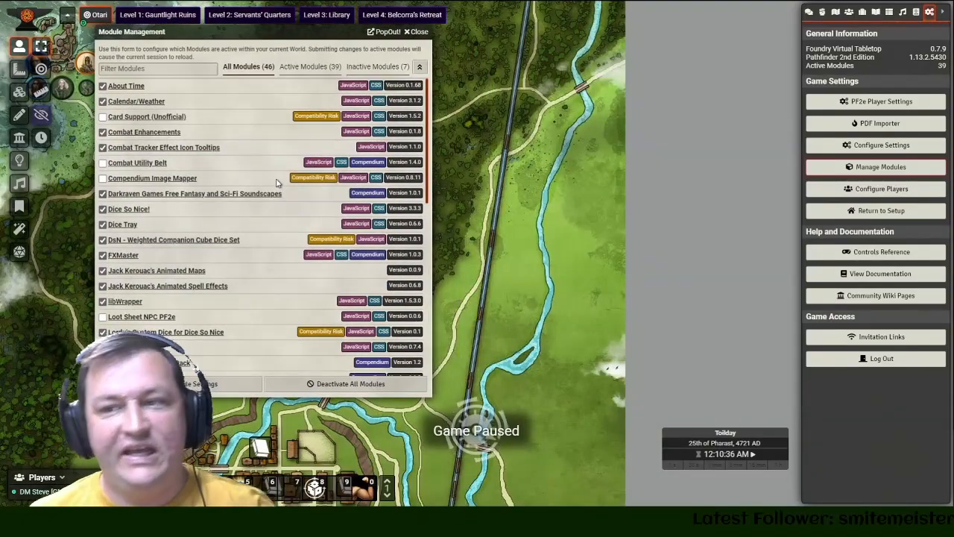
{"action": "scroll", "coordinate": [200, 205], "scroll_direction": "down", "scroll_amount": 1}
{"action": "scroll", "coordinate": [216, 233], "scroll_direction": "down", "scroll_amount": 4}
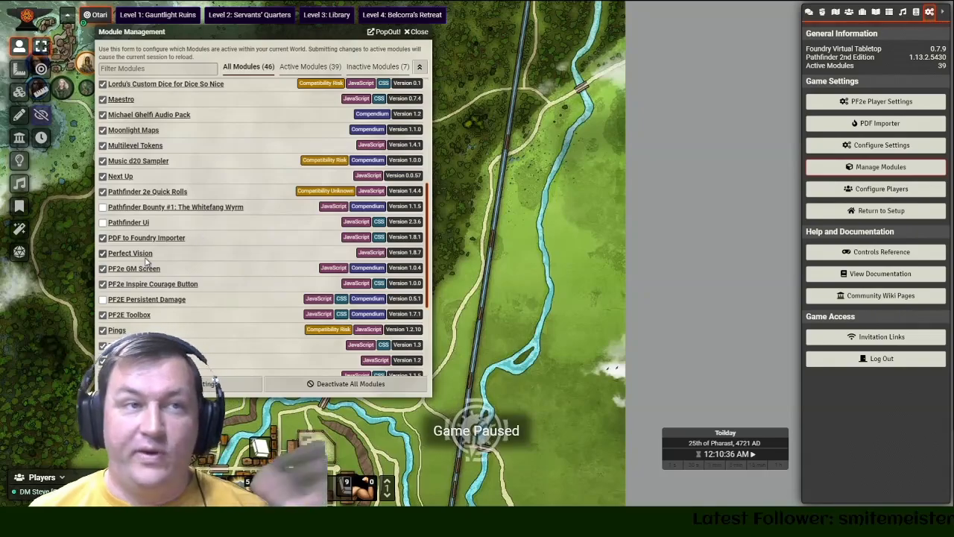
{"action": "scroll", "coordinate": [178, 237], "scroll_direction": "down", "scroll_amount": 3}
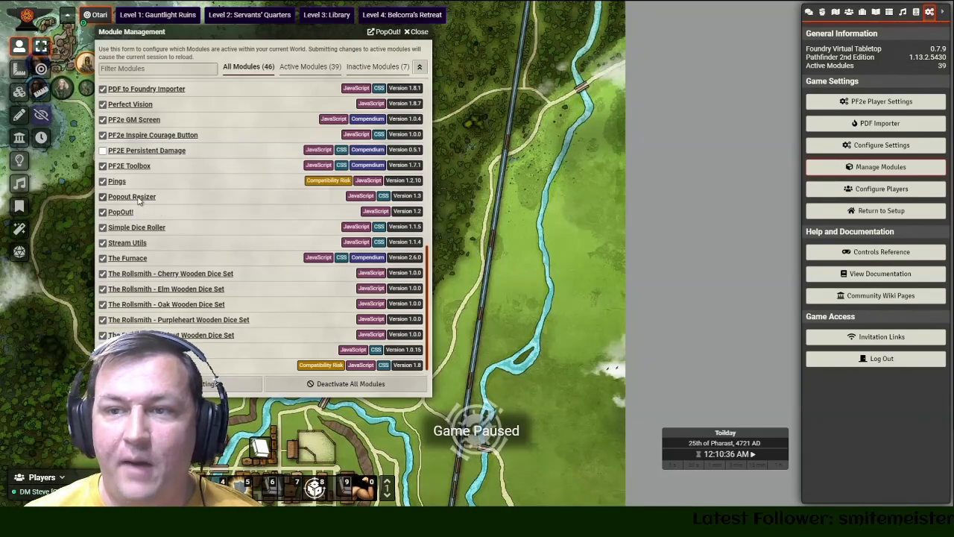
- Open the combat tracker and the scenes directory as separate floating windows, closing each one after viewing it
{"action": "left_click", "coordinate": [823, 13]}
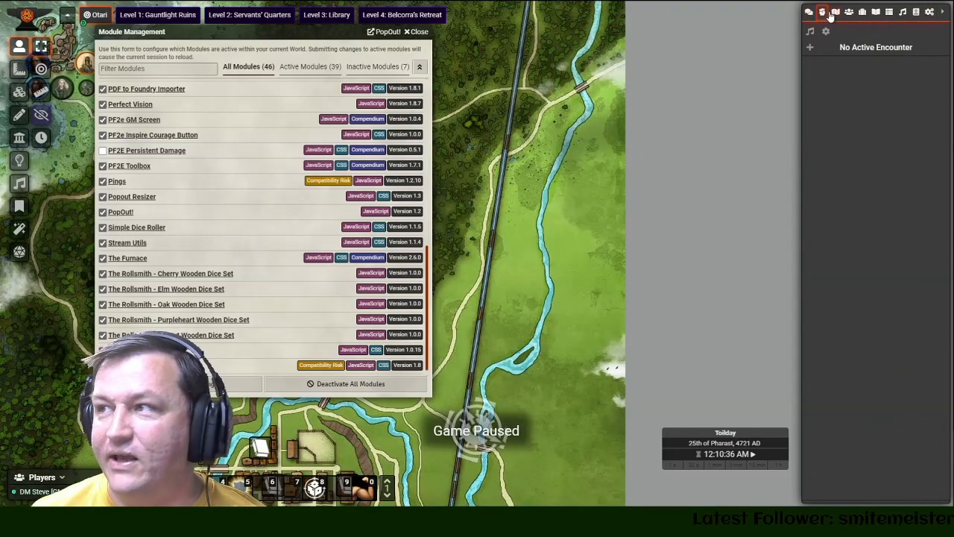
{"action": "right_click", "coordinate": [823, 13]}
{"action": "left_click_drag", "start_coordinate": [735, 88], "coordinate": [525, 93]}
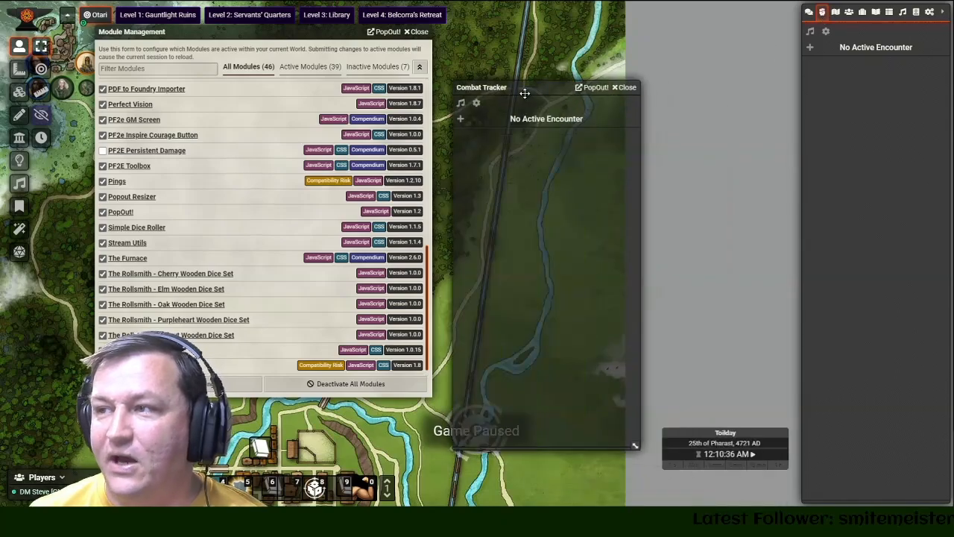
{"action": "left_click", "coordinate": [627, 88]}
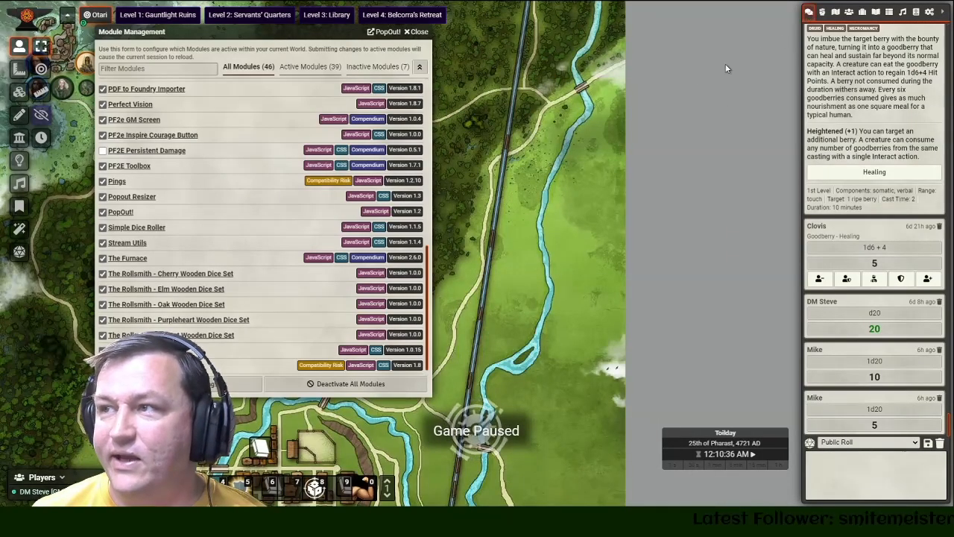
{"action": "left_click", "coordinate": [836, 12]}
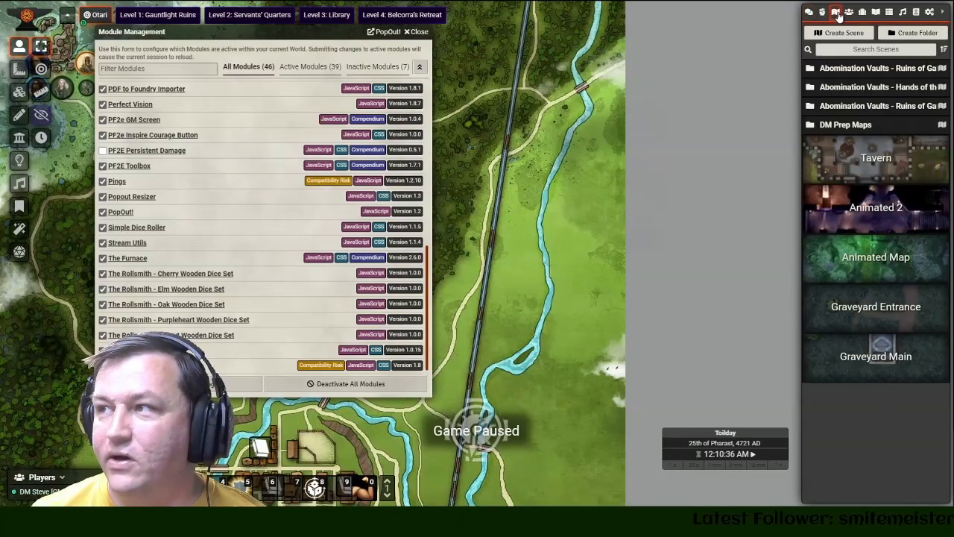
{"action": "right_click", "coordinate": [836, 12]}
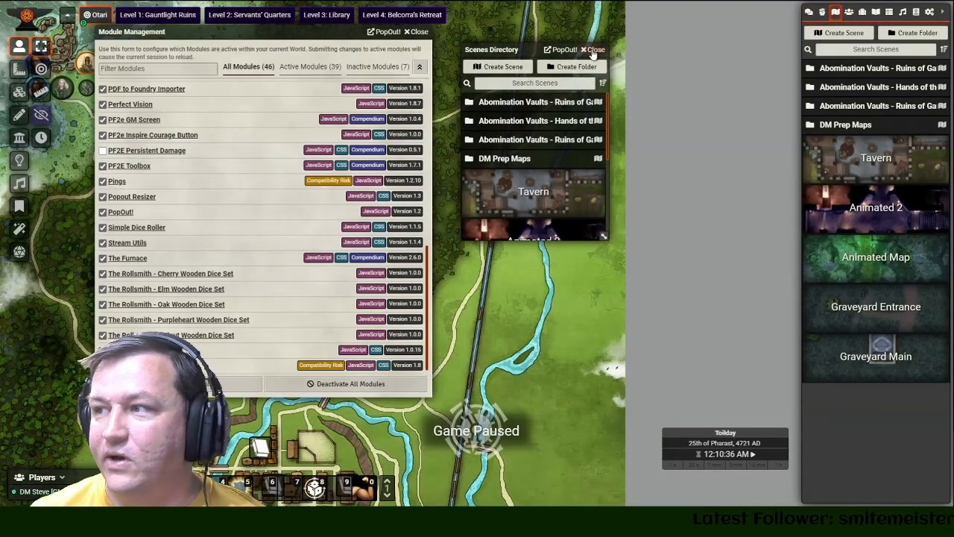
{"action": "left_click", "coordinate": [594, 50]}
- Open the End Script journal entry from the Session Planning folder and show the chat log alongside it
{"action": "left_click", "coordinate": [877, 12]}
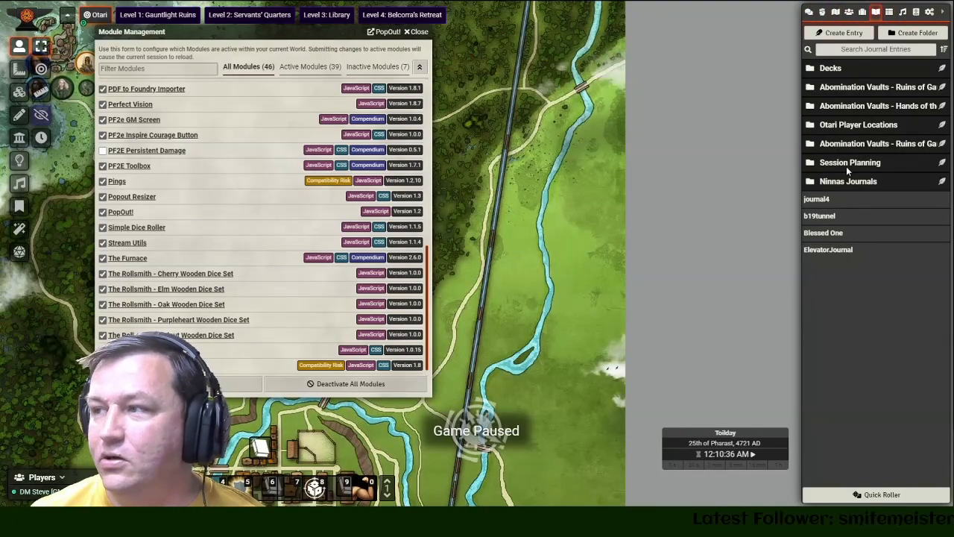
{"action": "left_click", "coordinate": [843, 162]}
{"action": "left_click", "coordinate": [826, 181]}
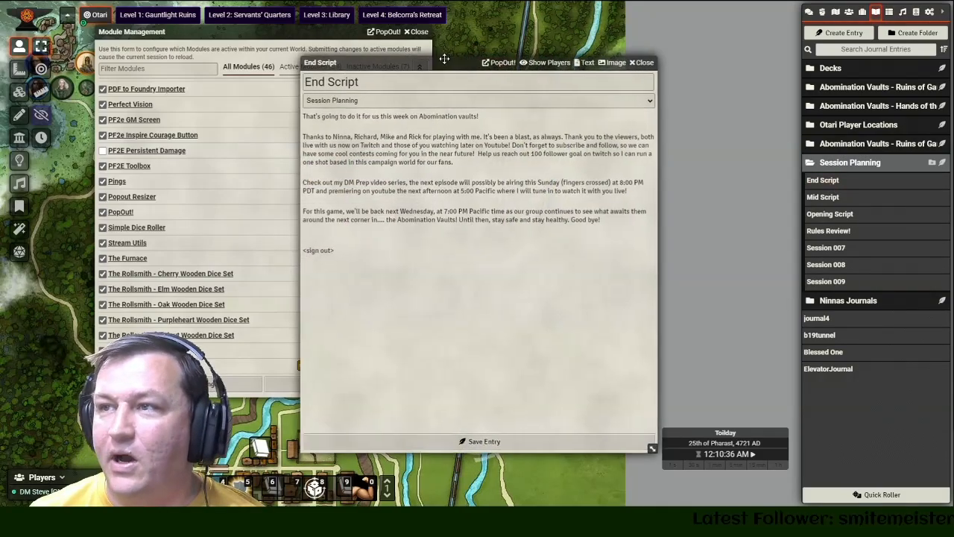
{"action": "left_click", "coordinate": [808, 13]}
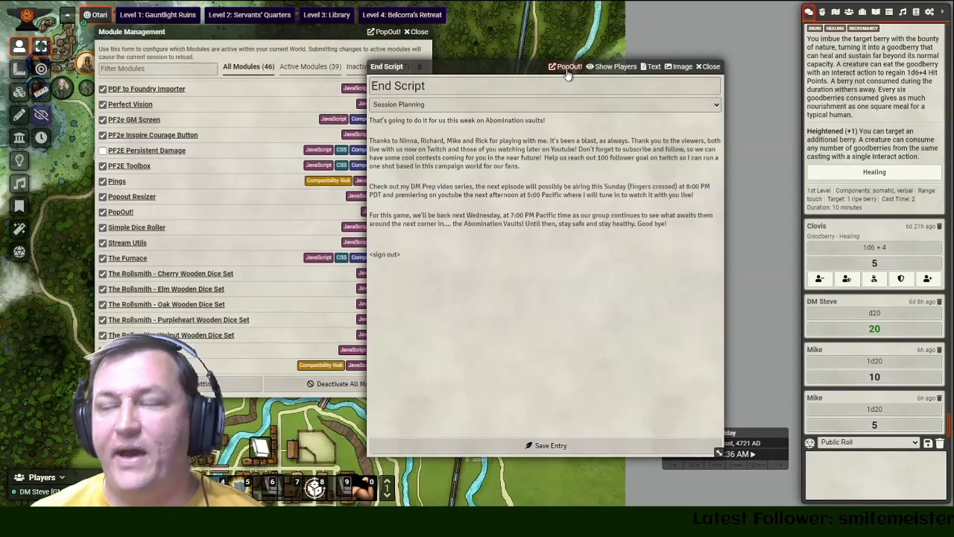
- Pop the End Script journal entry out into its own separate window and bring it back into the game
{"action": "left_click_drag", "start_coordinate": [527, 72], "coordinate": [543, 74]}
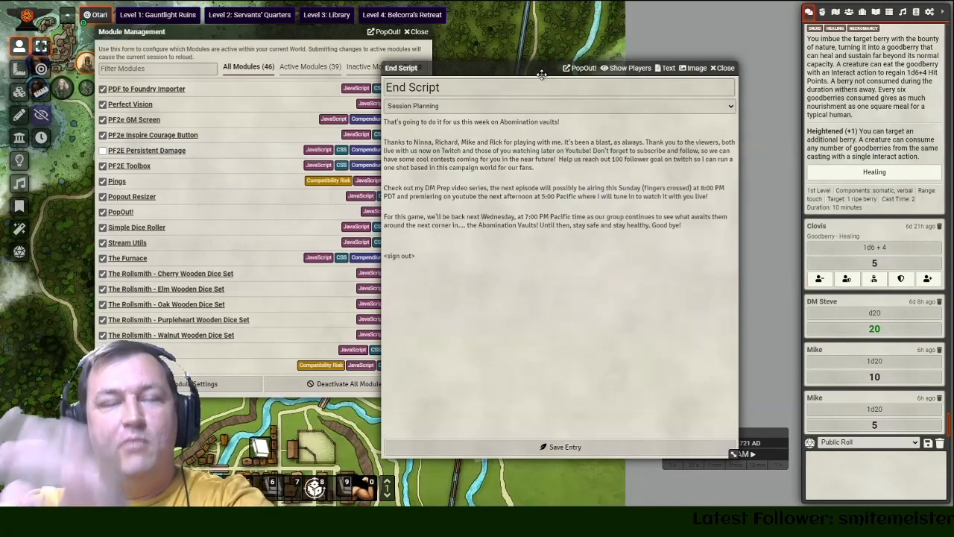
{"action": "left_click", "coordinate": [581, 67]}
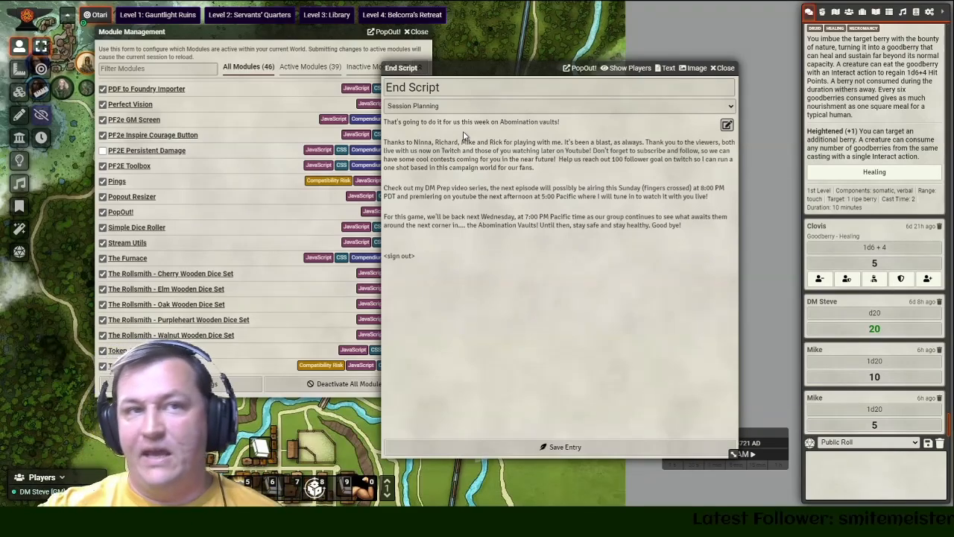
{"action": "left_click", "coordinate": [578, 69]}
{"action": "left_click", "coordinate": [755, 61]}
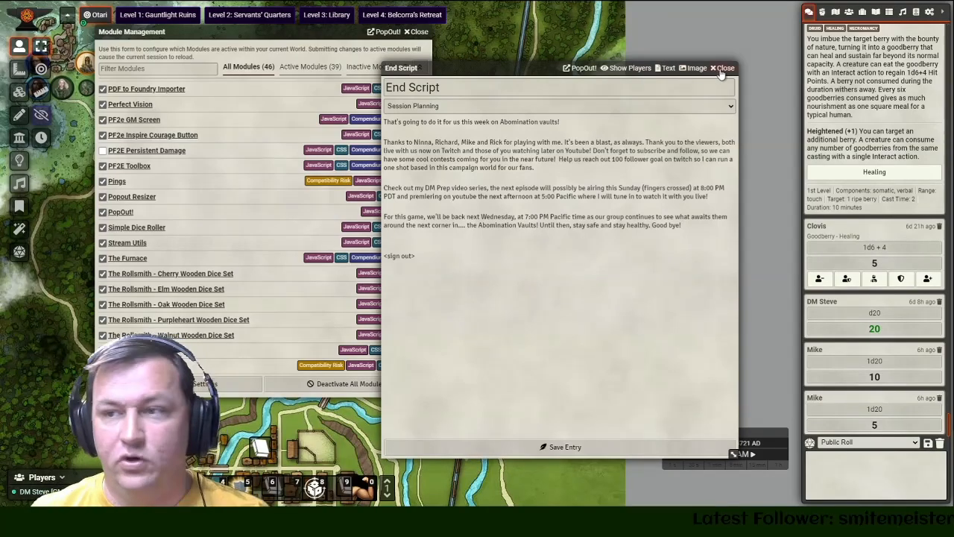
- Reposition the End Script journal window, resize it slightly smaller, and close it
{"action": "left_click_drag", "start_coordinate": [477, 70], "coordinate": [502, 35]}
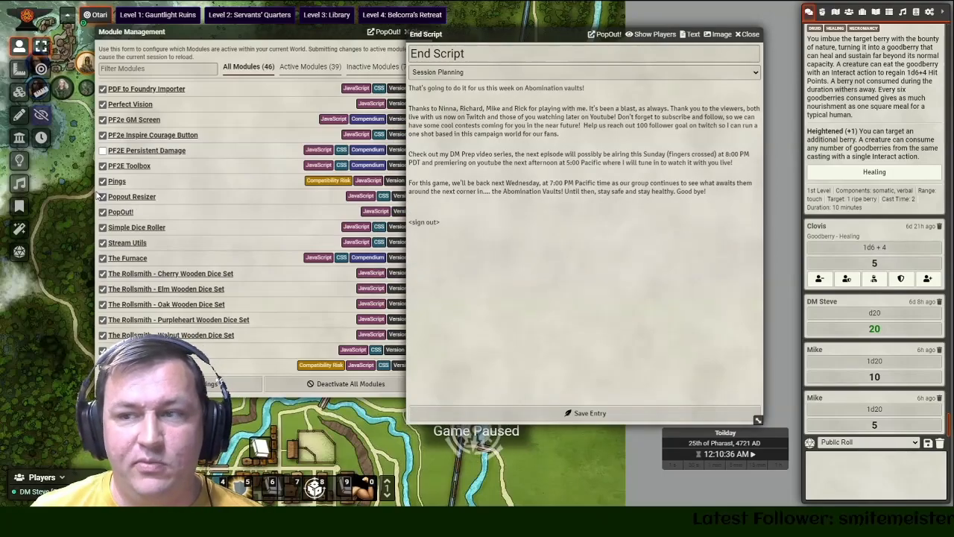
{"action": "left_click_drag", "start_coordinate": [758, 420], "coordinate": [737, 389]}
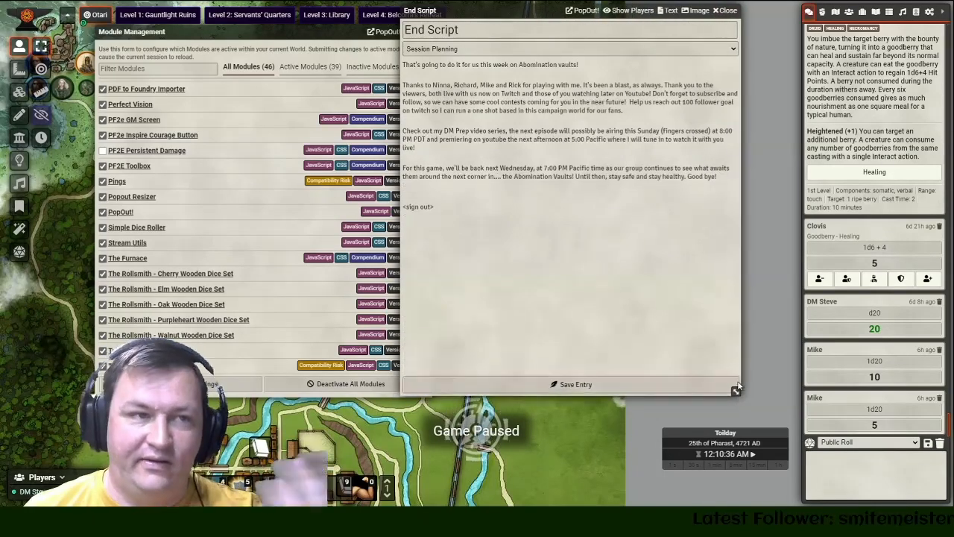
{"action": "left_click", "coordinate": [724, 10]}
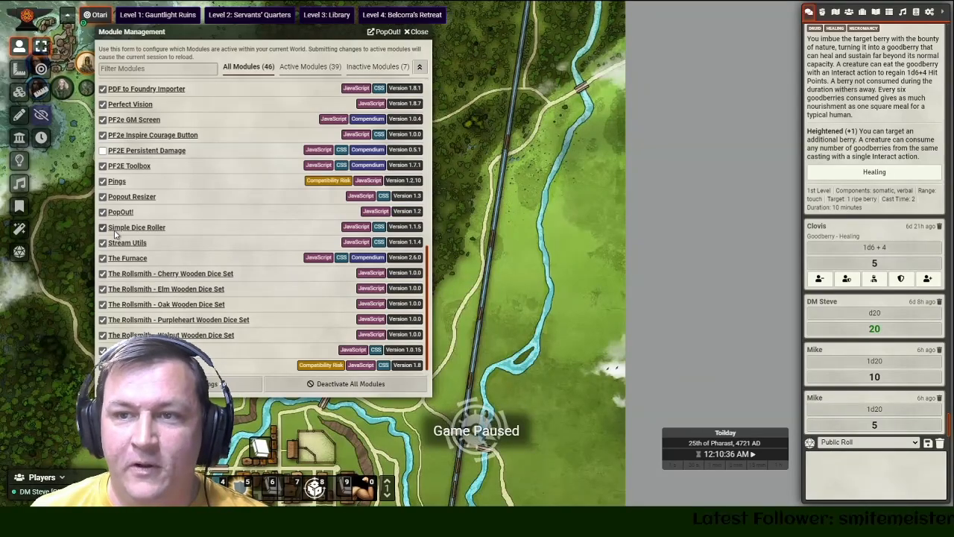
- Move the module management window clear of the map and bring the town of Otari into view
{"action": "scroll", "coordinate": [116, 221], "scroll_direction": "up", "scroll_amount": 2}
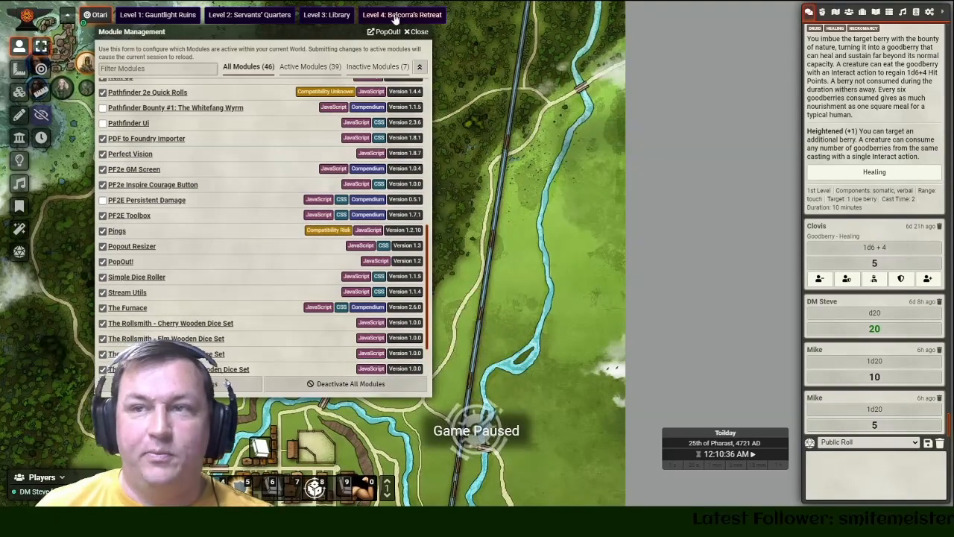
{"action": "left_click_drag", "start_coordinate": [366, 32], "coordinate": [731, 61]}
{"action": "left_click_drag", "start_coordinate": [375, 257], "coordinate": [324, 138]}
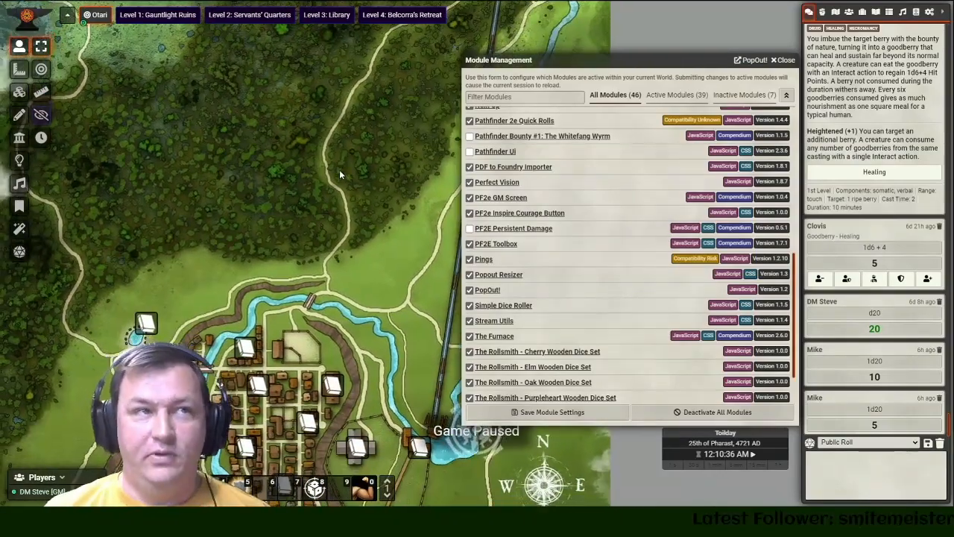
- Ping spots in the forest north of Otari, including pings that bring the map view to the marked location
{"action": "left_click", "coordinate": [247, 172]}
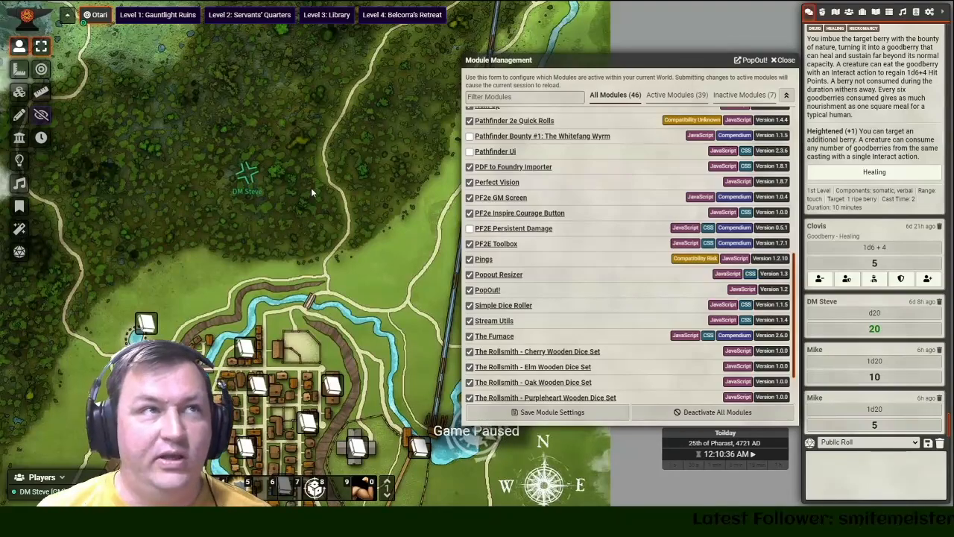
{"action": "left_click", "coordinate": [305, 223], "text": "shift"}
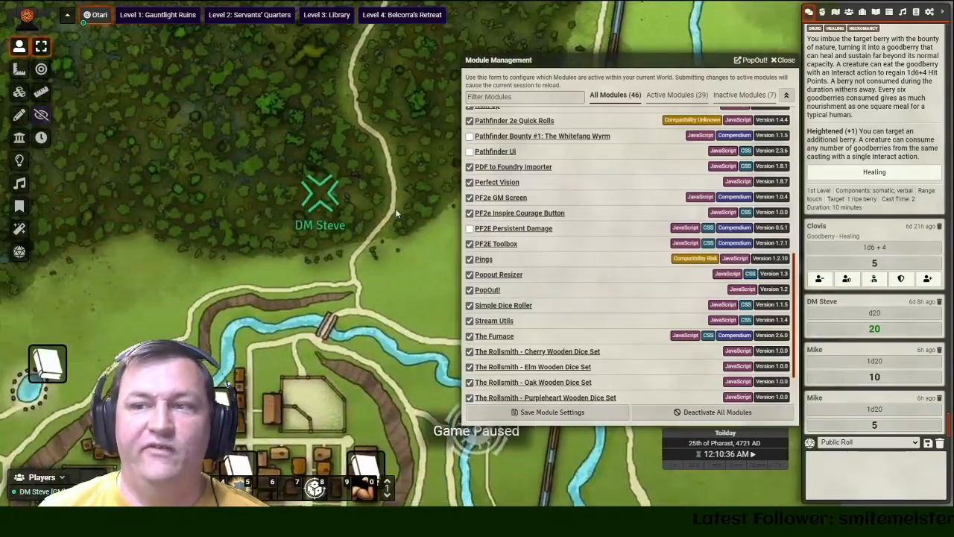
{"action": "left_click", "coordinate": [288, 203]}
- Look through the installed module list back up to About Time and move the Module Management window clear of the calendar widget
{"action": "scroll", "coordinate": [528, 261], "scroll_direction": "up", "scroll_amount": 2}
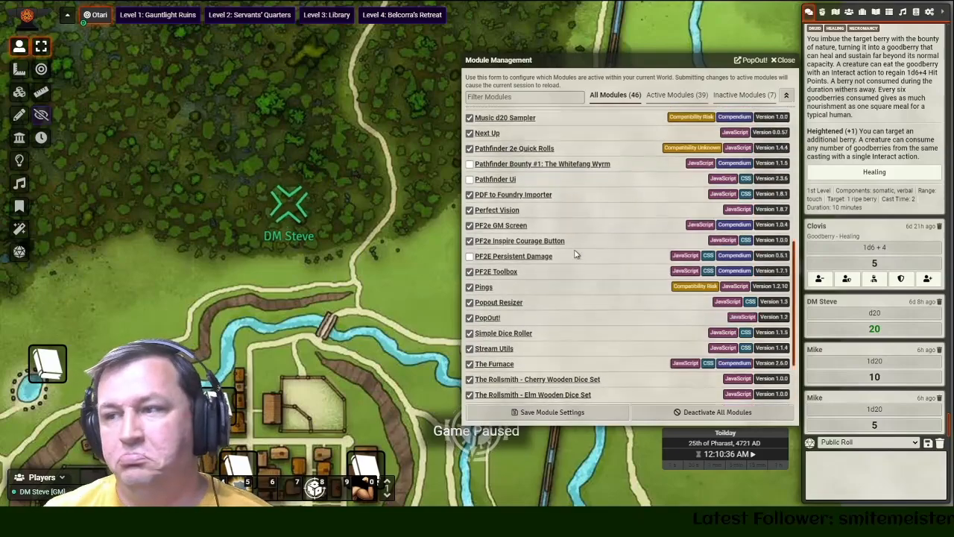
{"action": "scroll", "coordinate": [515, 272], "scroll_direction": "up", "scroll_amount": 2}
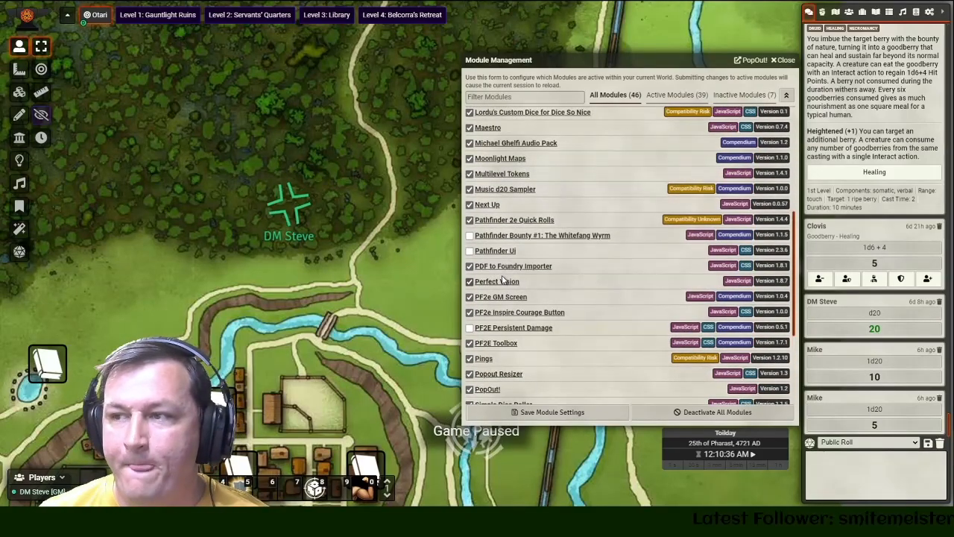
{"action": "scroll", "coordinate": [501, 281], "scroll_direction": "up", "scroll_amount": 8}
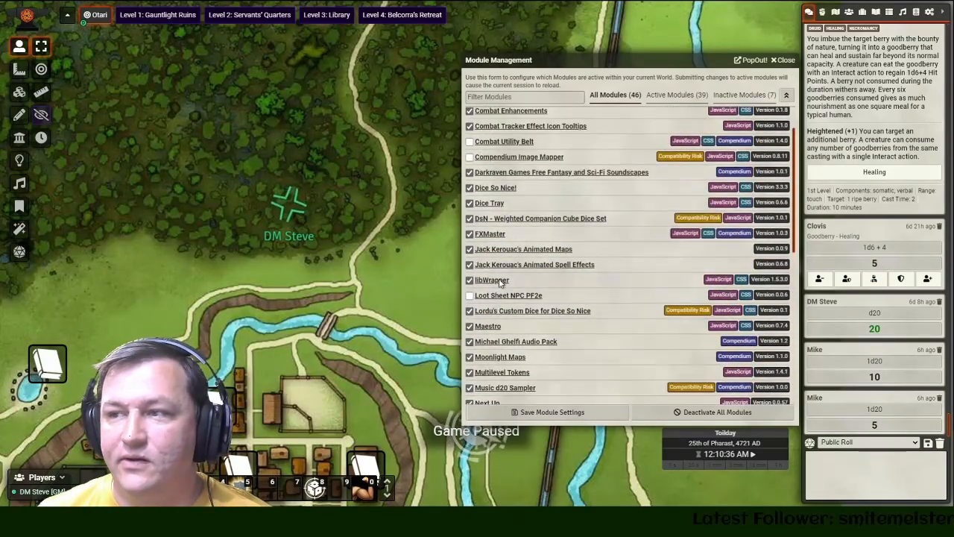
{"action": "scroll", "coordinate": [503, 279], "scroll_direction": "up", "scroll_amount": 3}
{"action": "scroll", "coordinate": [510, 276], "scroll_direction": "down", "scroll_amount": 20}
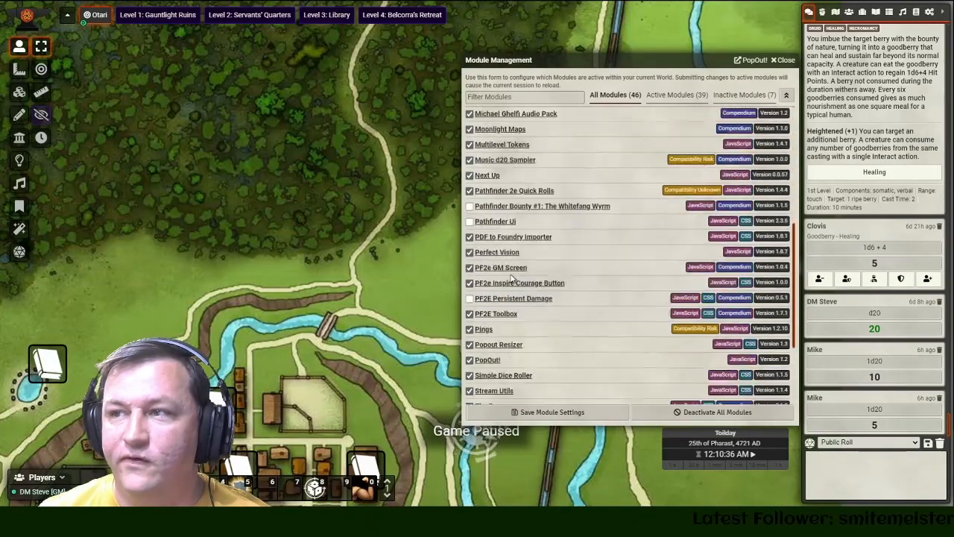
{"action": "scroll", "coordinate": [515, 275], "scroll_direction": "up", "scroll_amount": 20}
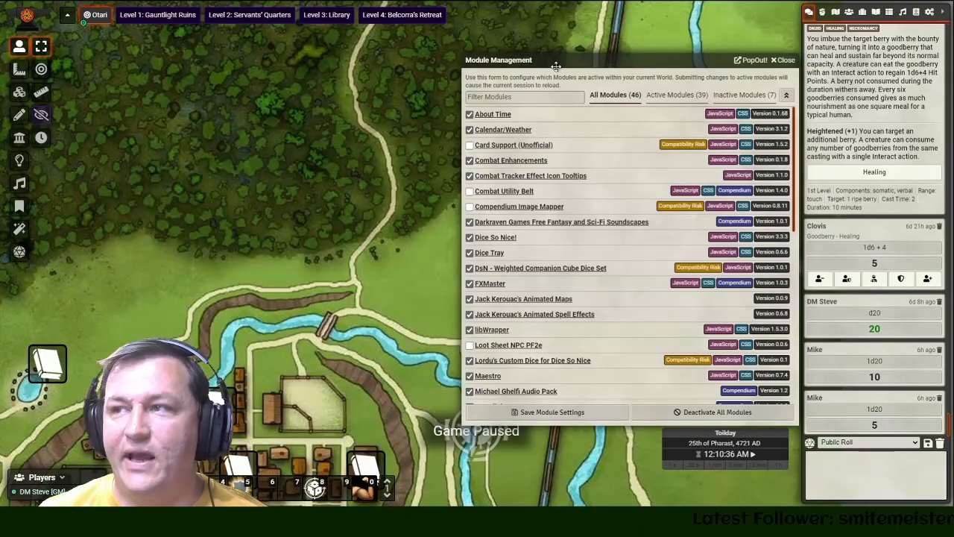
{"action": "left_click_drag", "start_coordinate": [555, 61], "coordinate": [238, 41]}
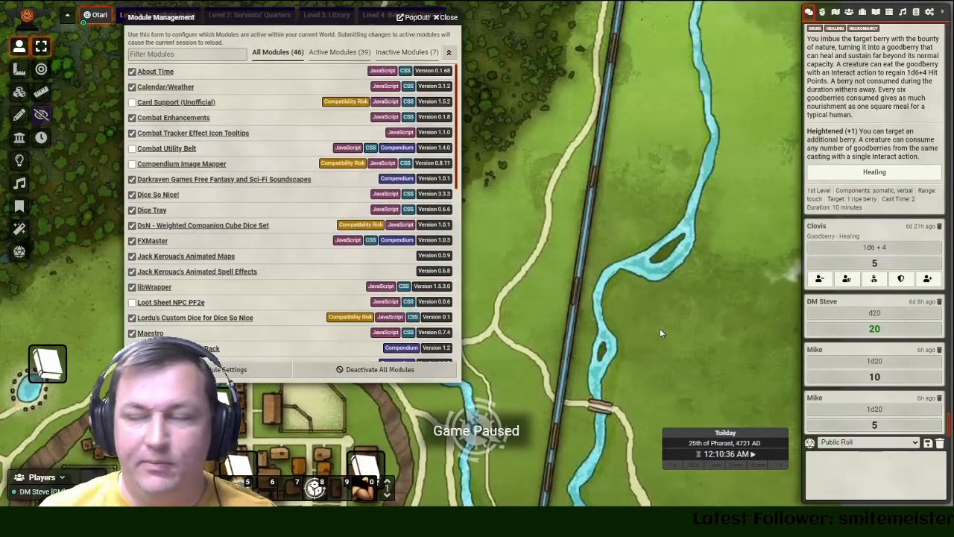
{"action": "left_click_drag", "start_coordinate": [659, 328], "coordinate": [493, 200]}
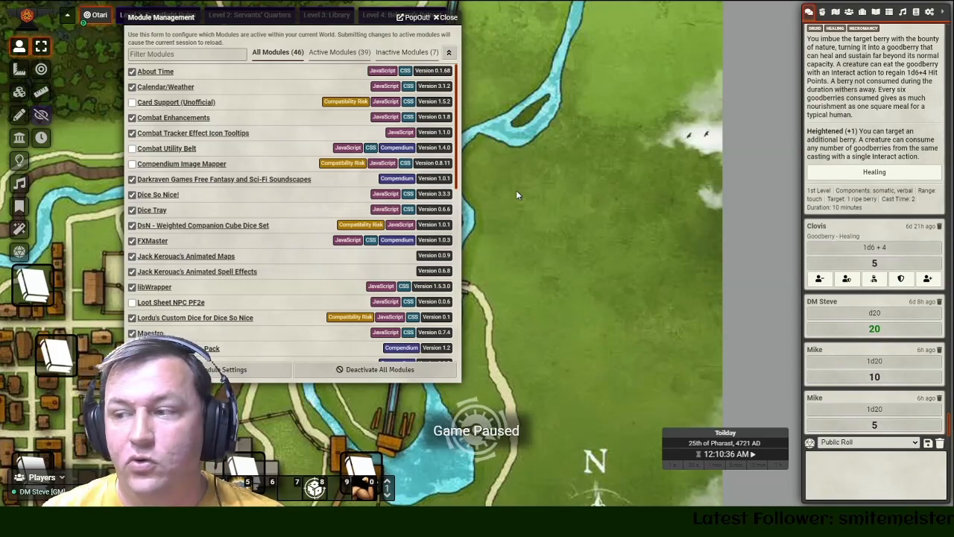
- Show the Calendar Weather Events window with its moons, seasons and event sections, and close it
{"action": "mouse_move", "coordinate": [718, 430]}
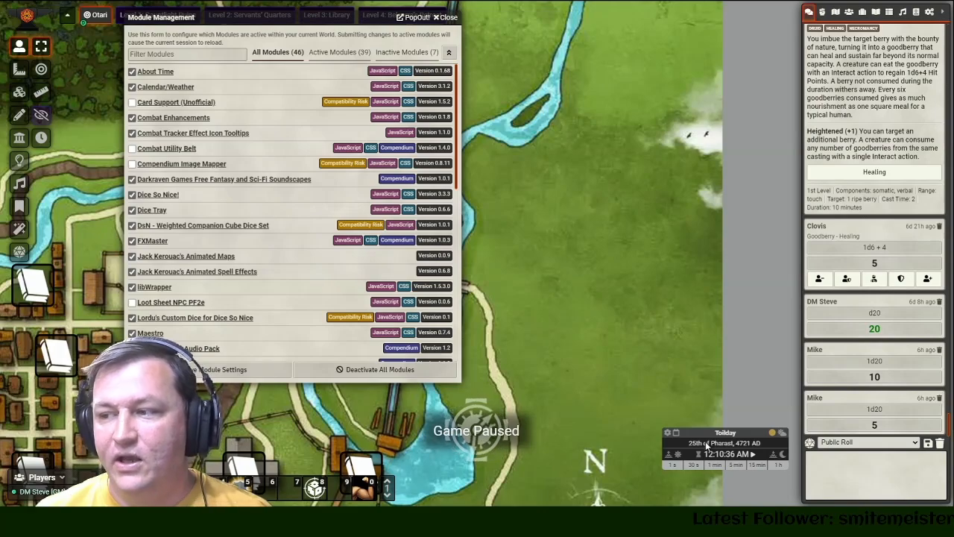
{"action": "left_click", "coordinate": [676, 434]}
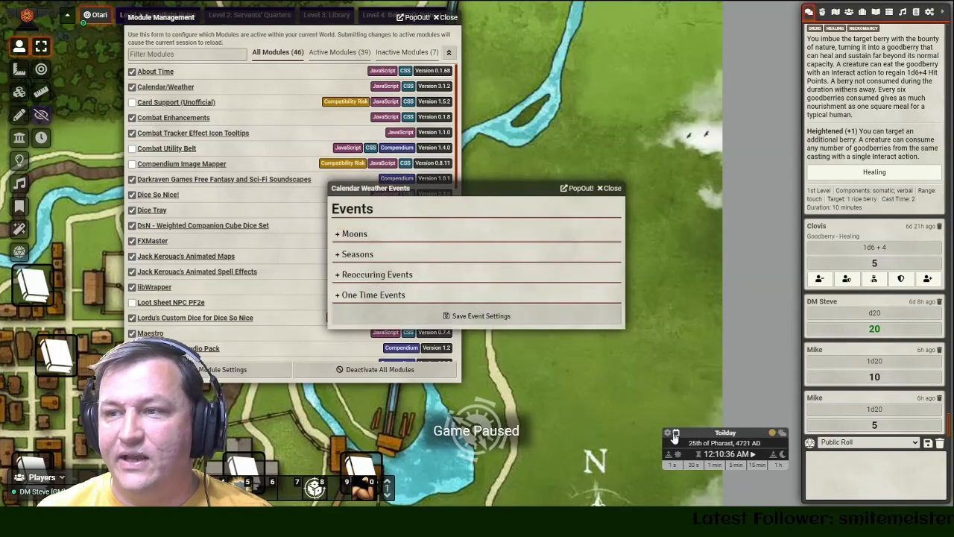
{"action": "left_click", "coordinate": [609, 189]}
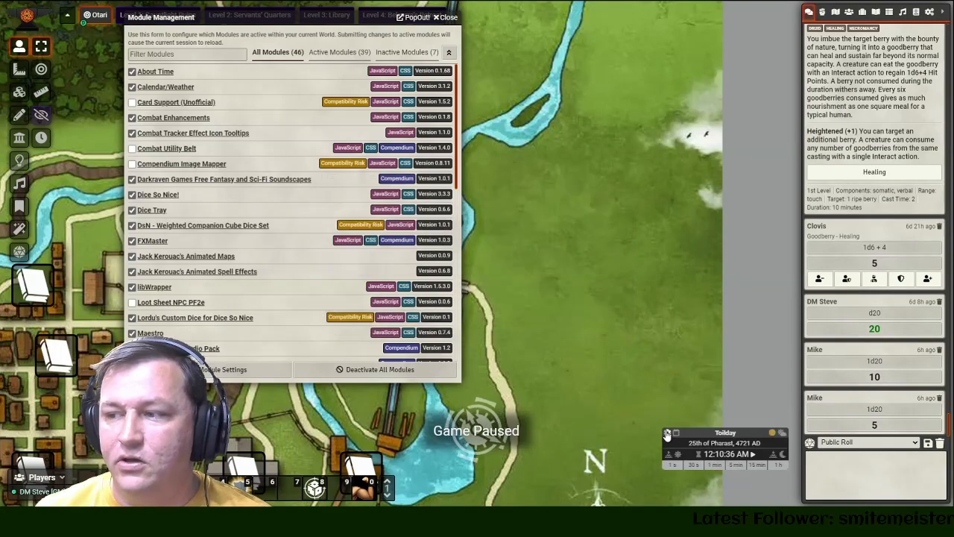
- Review the weekday and month definitions in the Calendar Weather Settings and close the window without saving
{"action": "left_click", "coordinate": [668, 436]}
{"action": "left_click", "coordinate": [370, 94]}
{"action": "key", "text": "Tab"}
{"action": "key", "text": "Tab"}
{"action": "key", "text": "Tab"}
{"action": "key", "text": "Tab"}
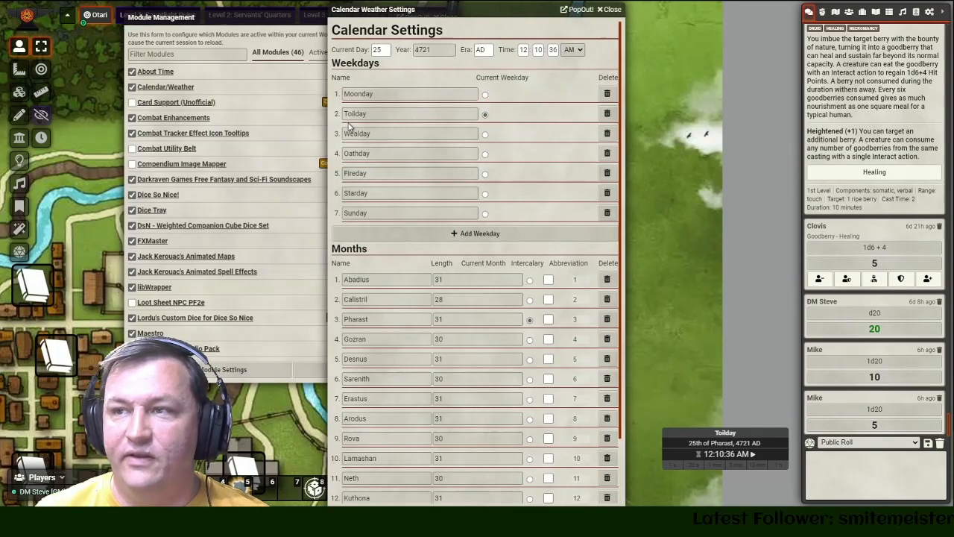
{"action": "key", "text": "Tab"}
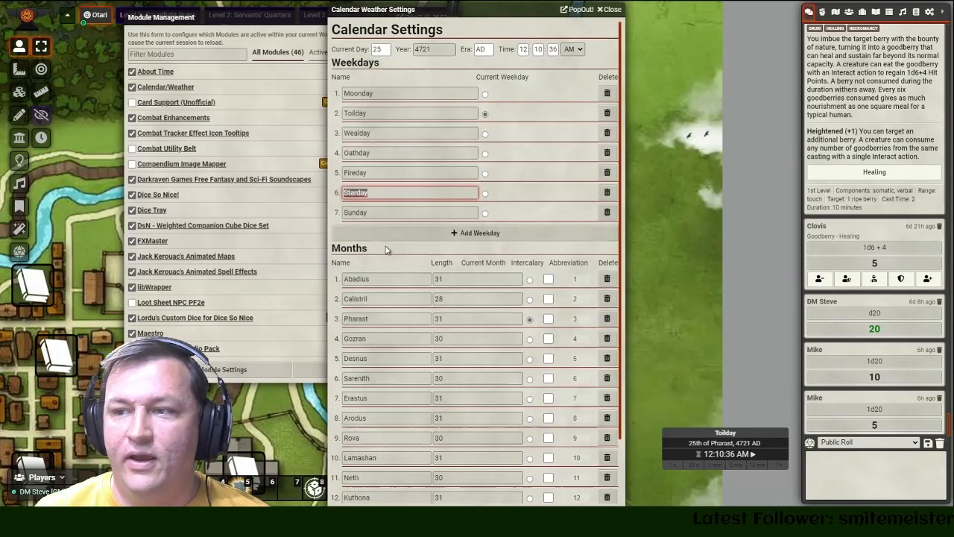
{"action": "scroll", "coordinate": [377, 224], "scroll_direction": "down", "scroll_amount": 1}
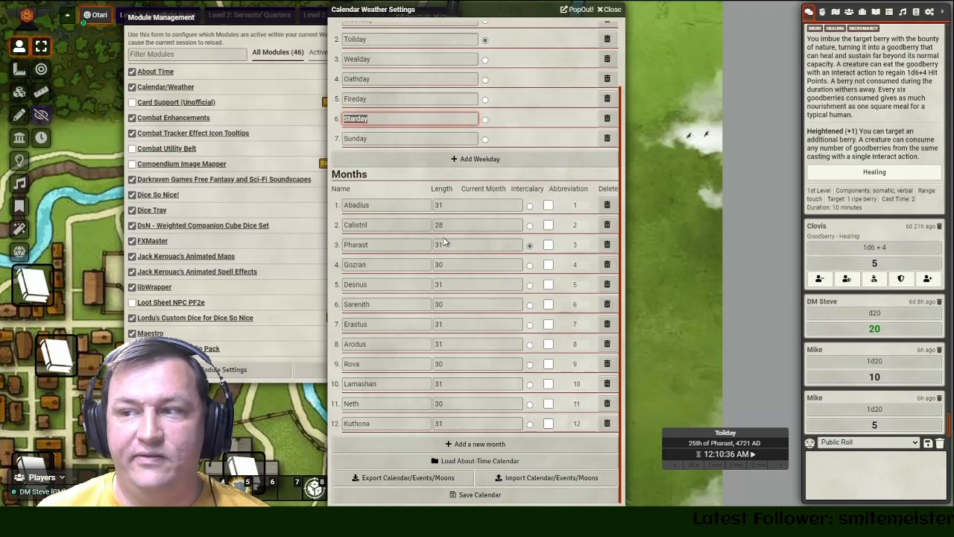
{"action": "scroll", "coordinate": [495, 147], "scroll_direction": "up", "scroll_amount": 1}
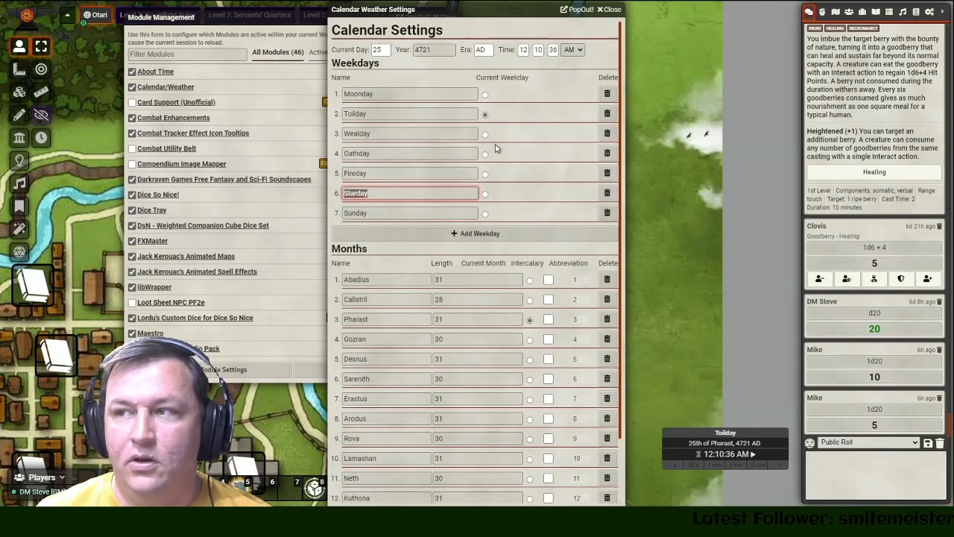
{"action": "left_click", "coordinate": [610, 8]}
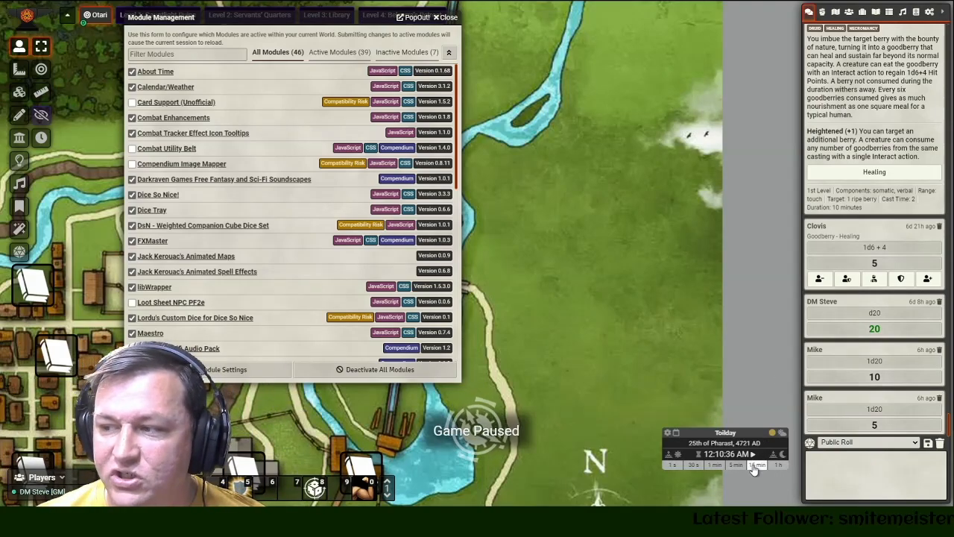
- Advance the in-game clock by 15 minutes and reposition the calendar widget on the map
{"action": "left_click", "coordinate": [758, 464]}
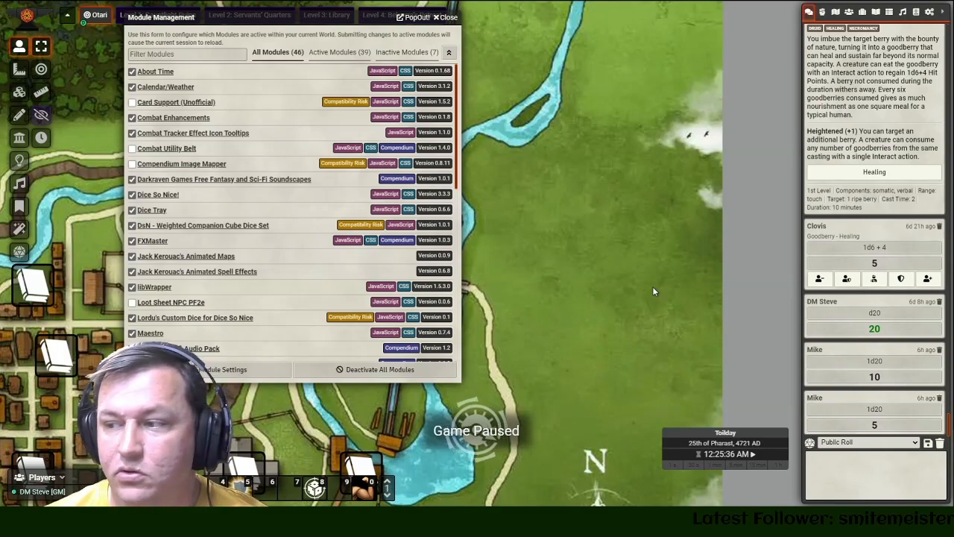
{"action": "mouse_move", "coordinate": [727, 459]}
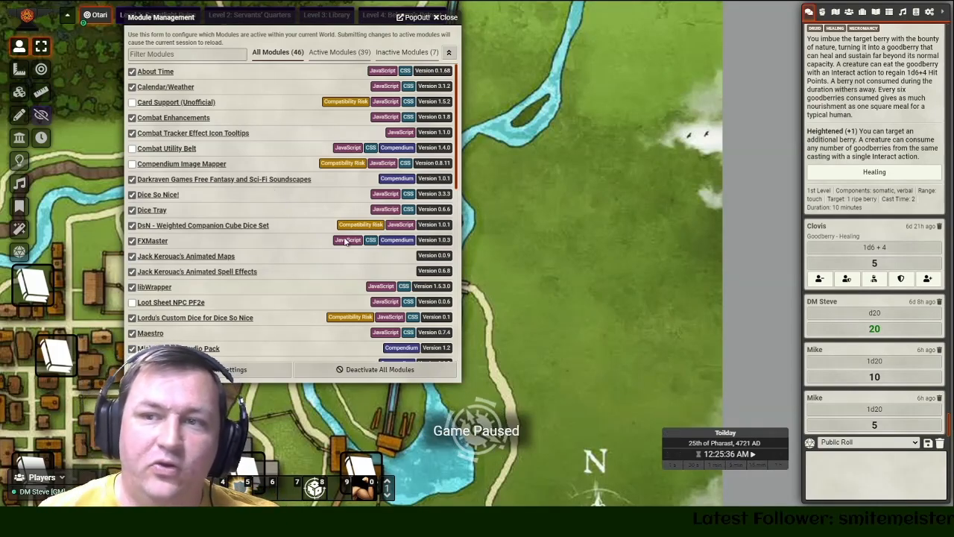
{"action": "left_click_drag", "start_coordinate": [732, 434], "coordinate": [714, 415]}
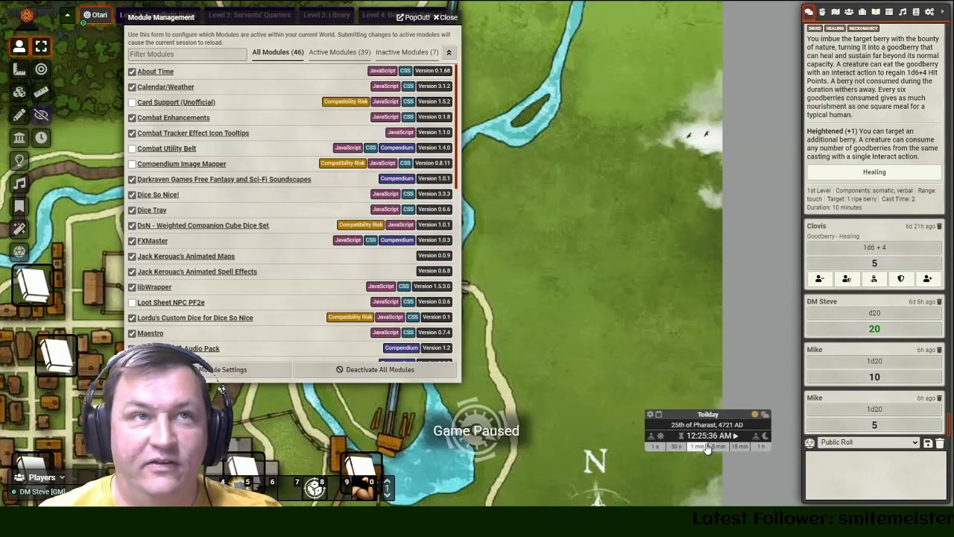
{"action": "left_click_drag", "start_coordinate": [720, 440], "coordinate": [759, 450]}
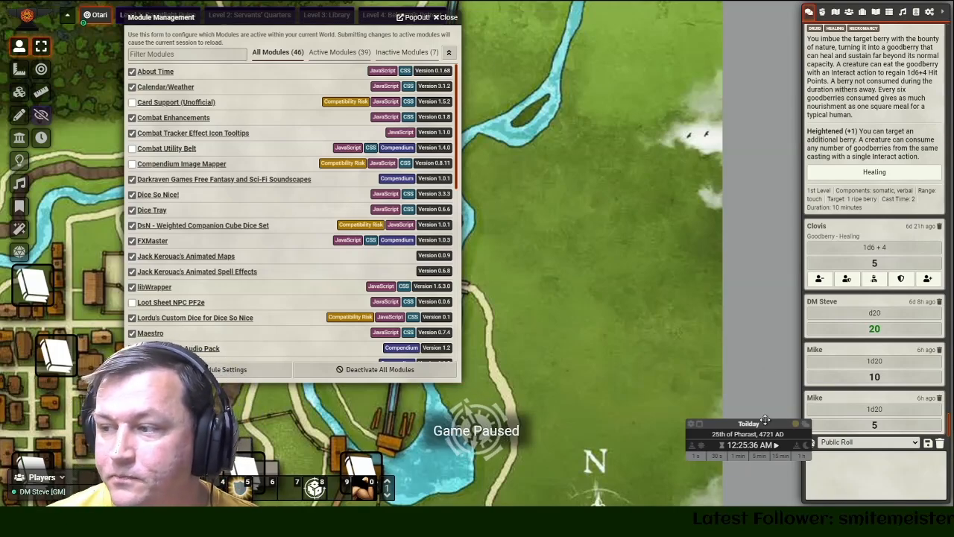
{"action": "mouse_move", "coordinate": [747, 426]}
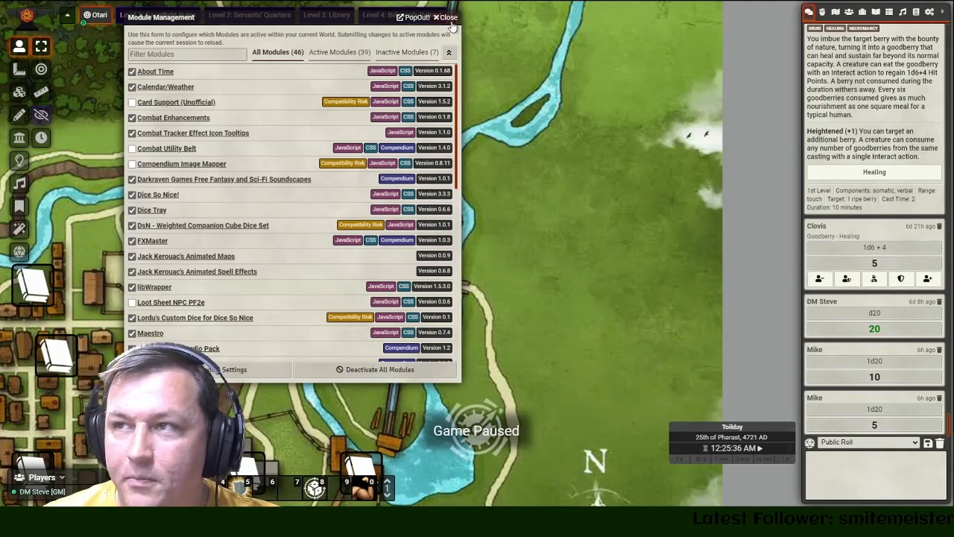
- Close the Module Management window and bring the town of Otari back into view
{"action": "scroll", "coordinate": [299, 134], "scroll_direction": "down", "scroll_amount": 3}
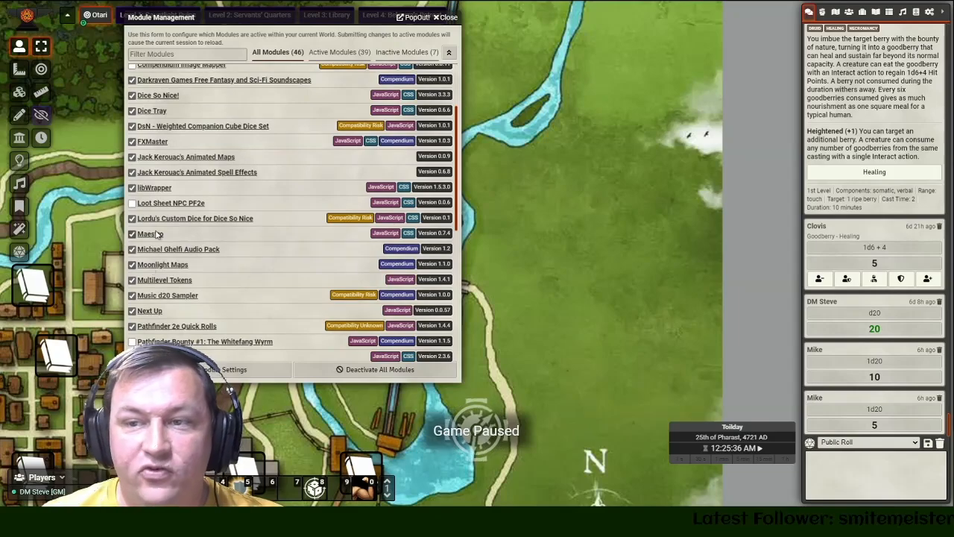
{"action": "left_click", "coordinate": [447, 18]}
{"action": "left_click_drag", "start_coordinate": [432, 232], "coordinate": [630, 155]}
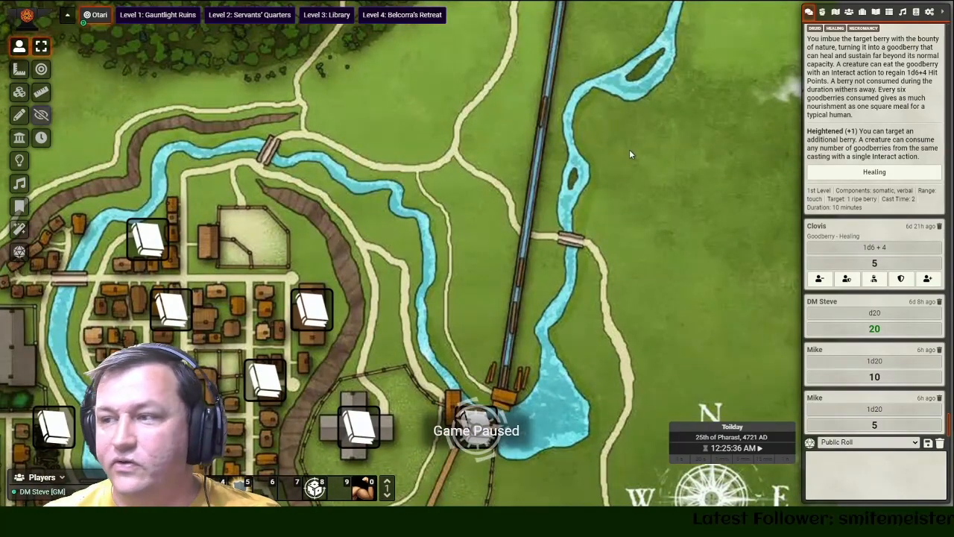
- Open the Combat Track defaults from the combat tracker and move the window away from the middle of the map
{"action": "left_click", "coordinate": [836, 12]}
{"action": "left_click", "coordinate": [822, 12]}
{"action": "left_click", "coordinate": [848, 13]}
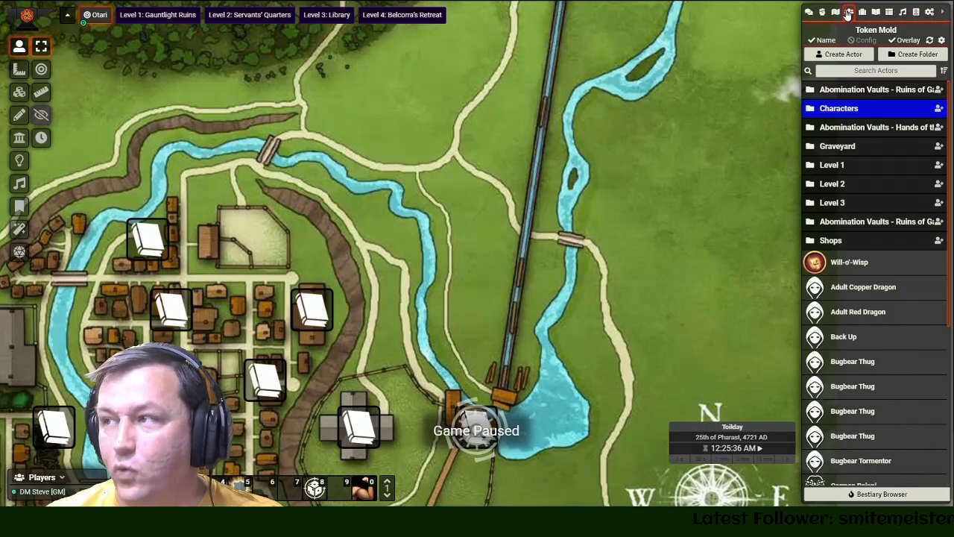
{"action": "left_click", "coordinate": [862, 12]}
{"action": "left_click", "coordinate": [822, 12]}
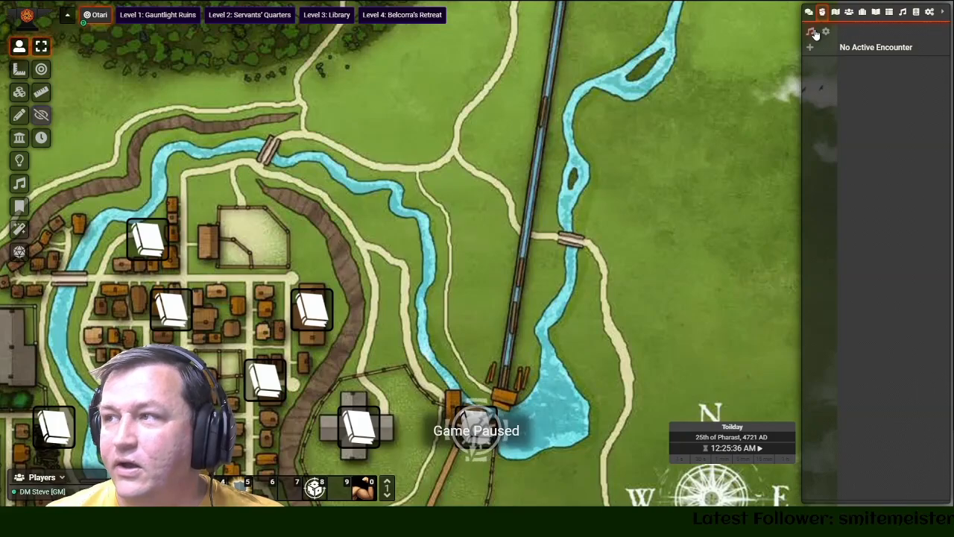
{"action": "left_click", "coordinate": [813, 32]}
{"action": "left_click_drag", "start_coordinate": [449, 211], "coordinate": [313, 128]}
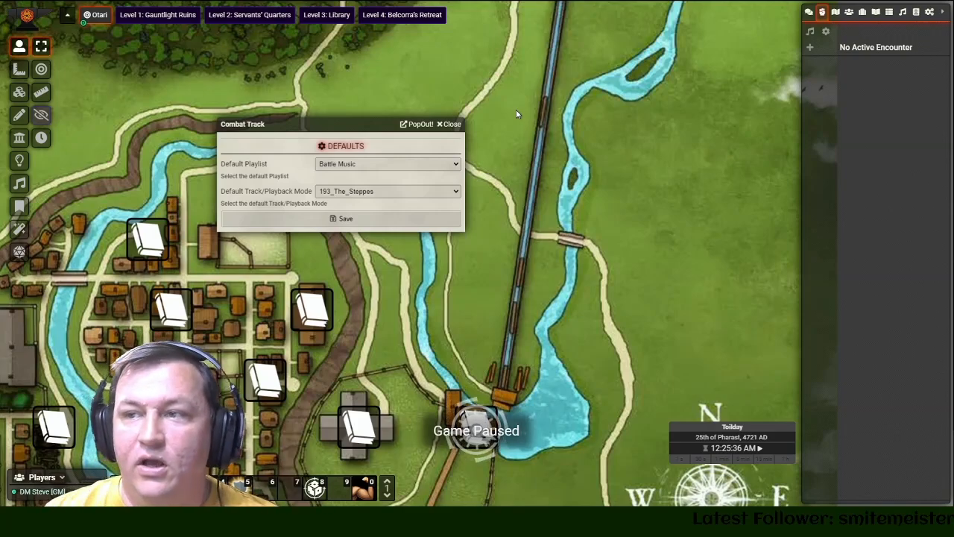
- Show the tracks in the Combat and Battle Music playlists and save 193_The_Steppes as the default combat track
{"action": "left_click", "coordinate": [903, 13]}
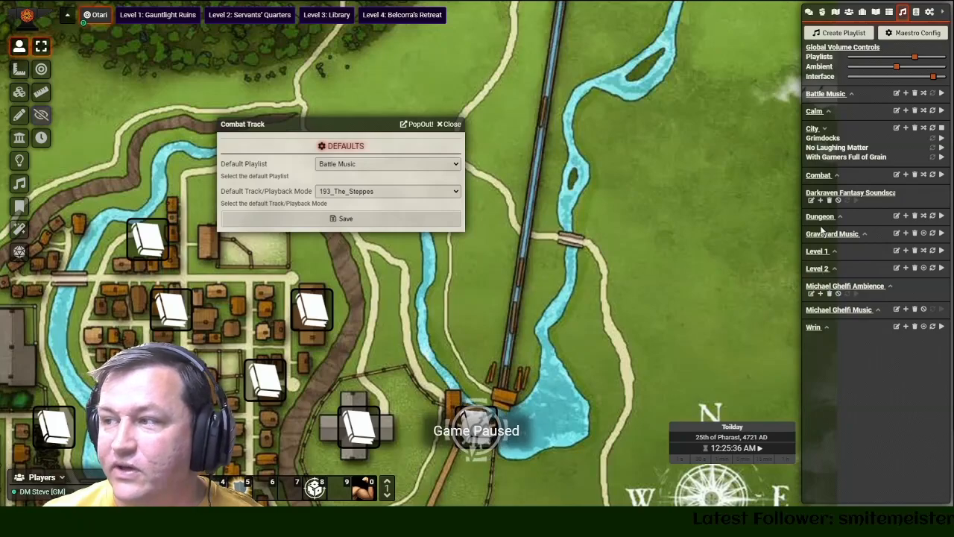
{"action": "left_click", "coordinate": [819, 174]}
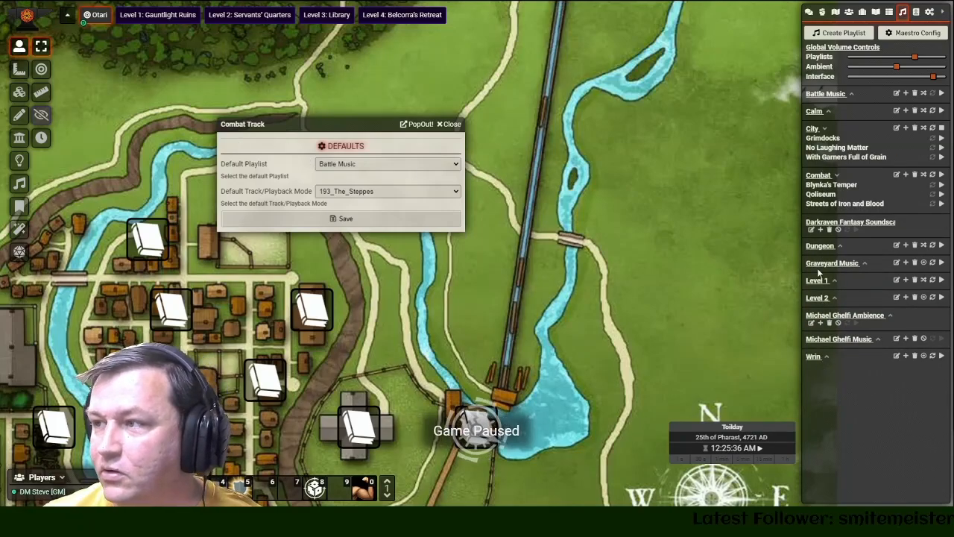
{"action": "left_click", "coordinate": [824, 96]}
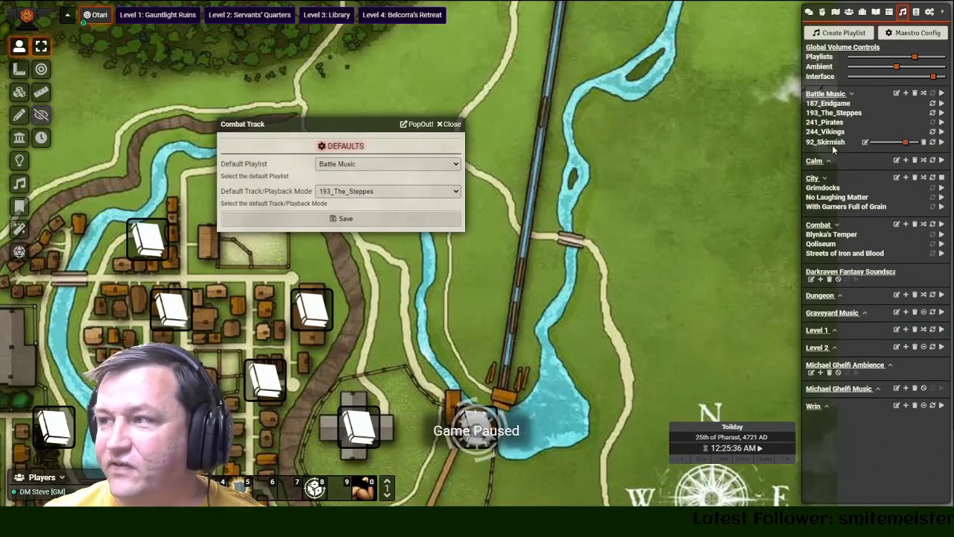
{"action": "left_click", "coordinate": [346, 195]}
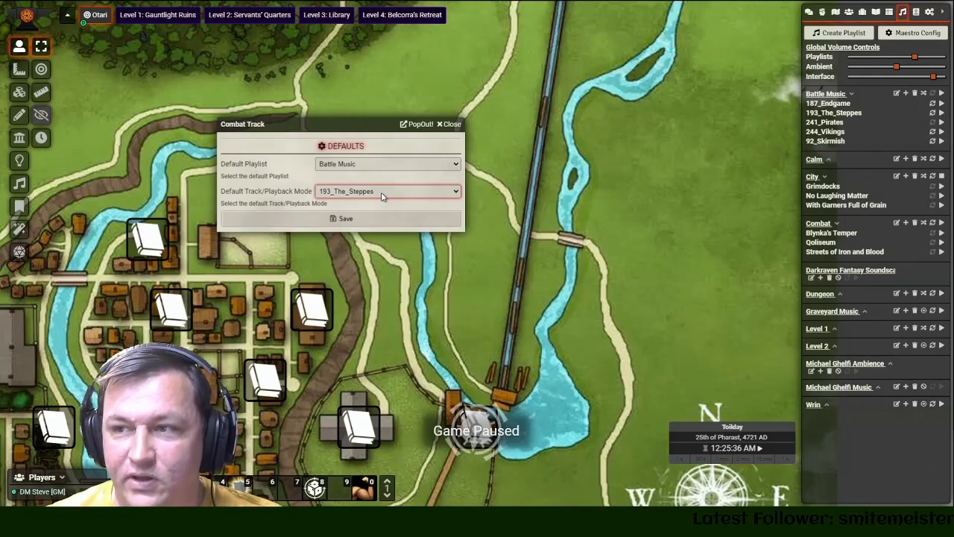
{"action": "left_click", "coordinate": [332, 220]}
- Create a new encounter in the combat tracker and add Mukta's token from the Otari map to it
{"action": "left_click", "coordinate": [822, 12]}
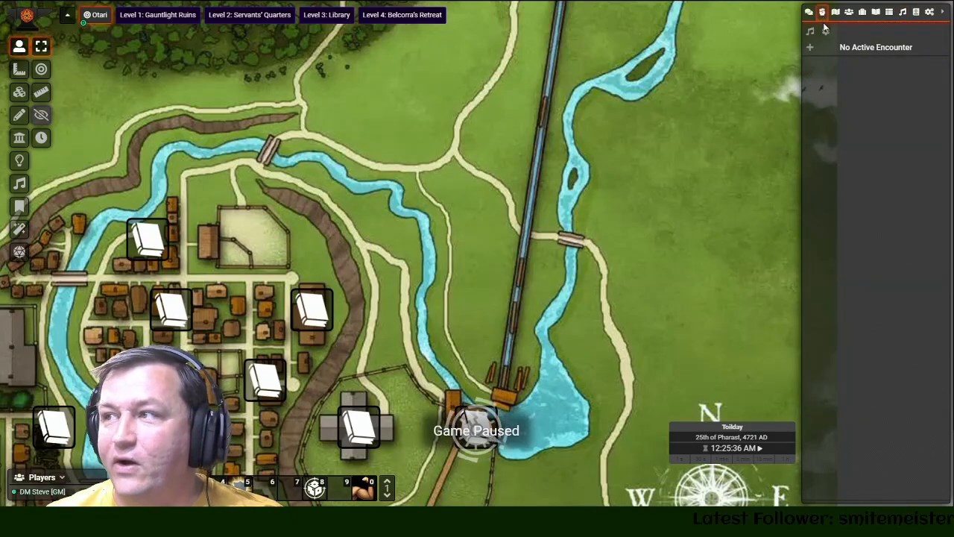
{"action": "left_click", "coordinate": [810, 47]}
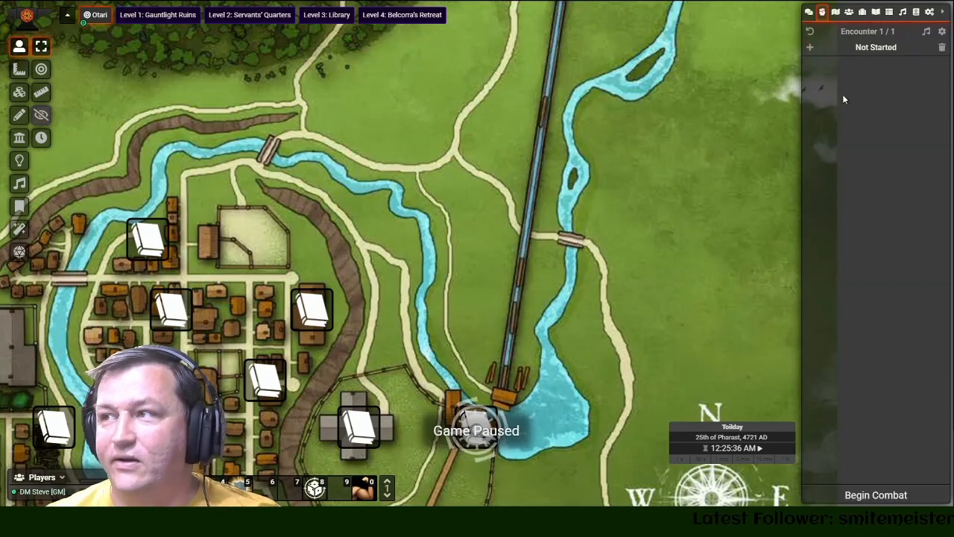
{"action": "left_click_drag", "start_coordinate": [314, 171], "coordinate": [366, 388]}
{"action": "scroll", "coordinate": [298, 194], "scroll_direction": "down", "scroll_amount": 6}
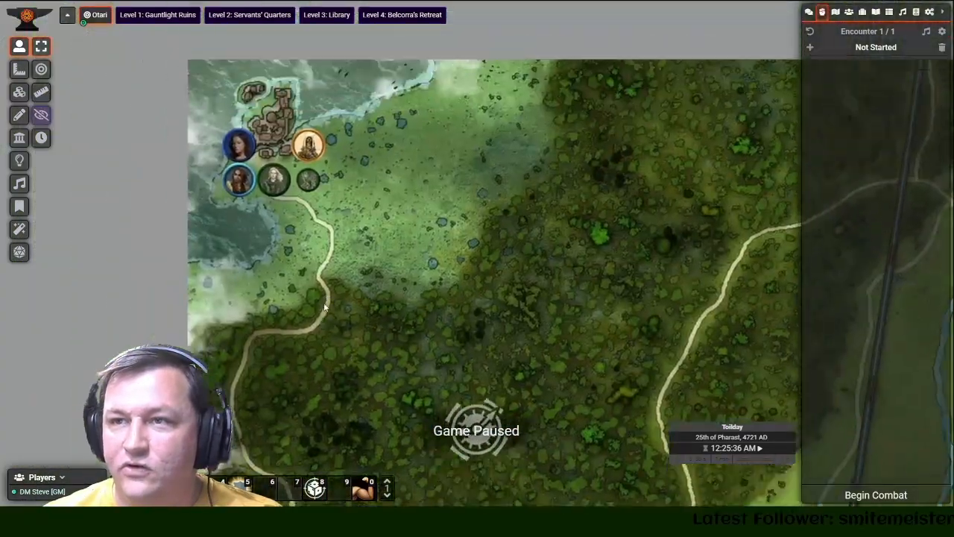
{"action": "right_click", "coordinate": [305, 143]}
{"action": "left_click", "coordinate": [334, 151]}
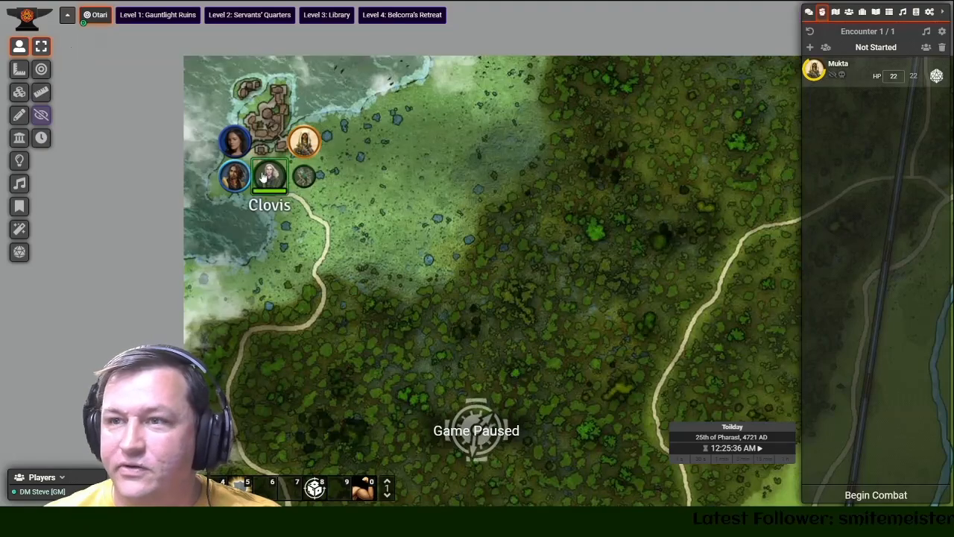
- Add Halarmony's token to the encounter and begin the combat
{"action": "right_click", "coordinate": [237, 176]}
{"action": "left_click", "coordinate": [266, 187]}
{"action": "left_click", "coordinate": [557, 250]}
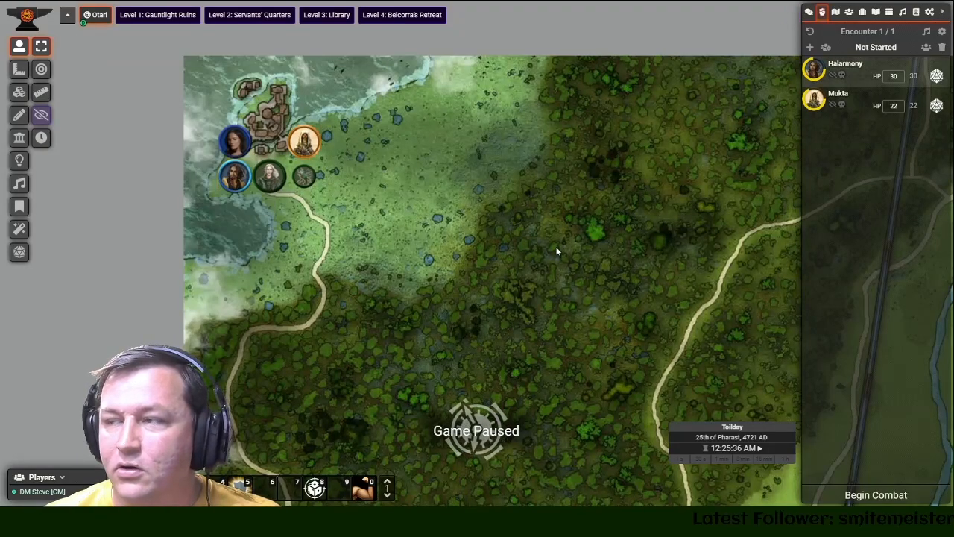
{"action": "left_click_drag", "start_coordinate": [558, 250], "coordinate": [359, 189]}
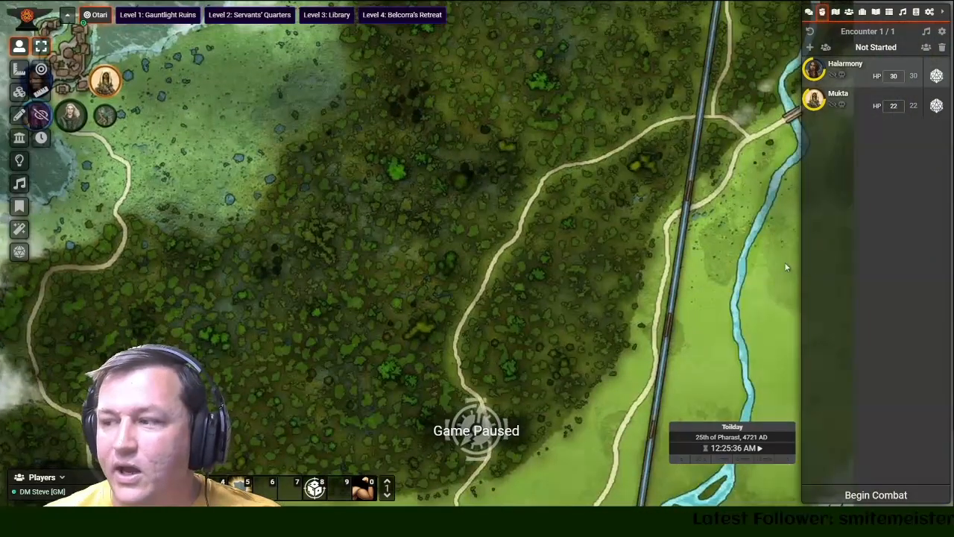
{"action": "left_click", "coordinate": [870, 500]}
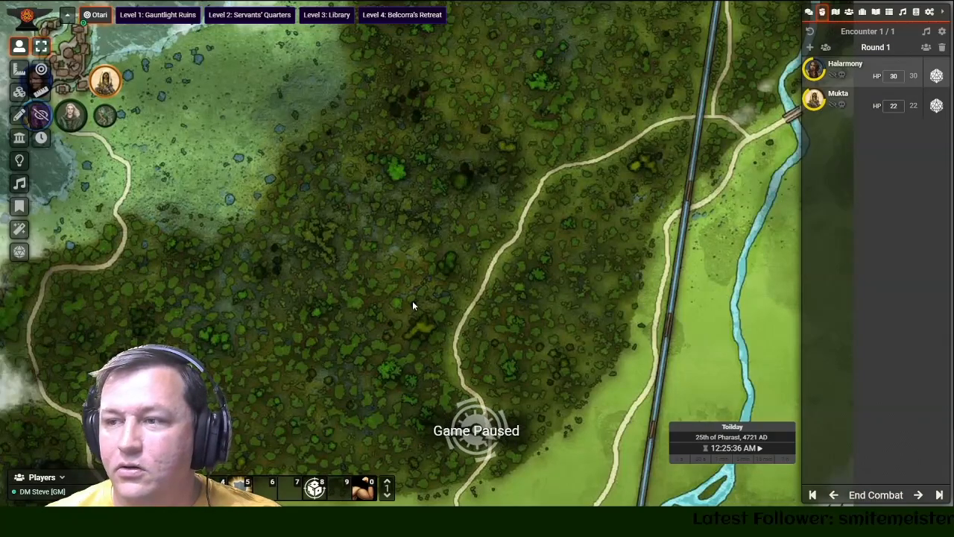
- Look in the audio playlists at which track is playing for the combat
{"action": "scroll", "coordinate": [412, 301], "scroll_direction": "up", "scroll_amount": 1}
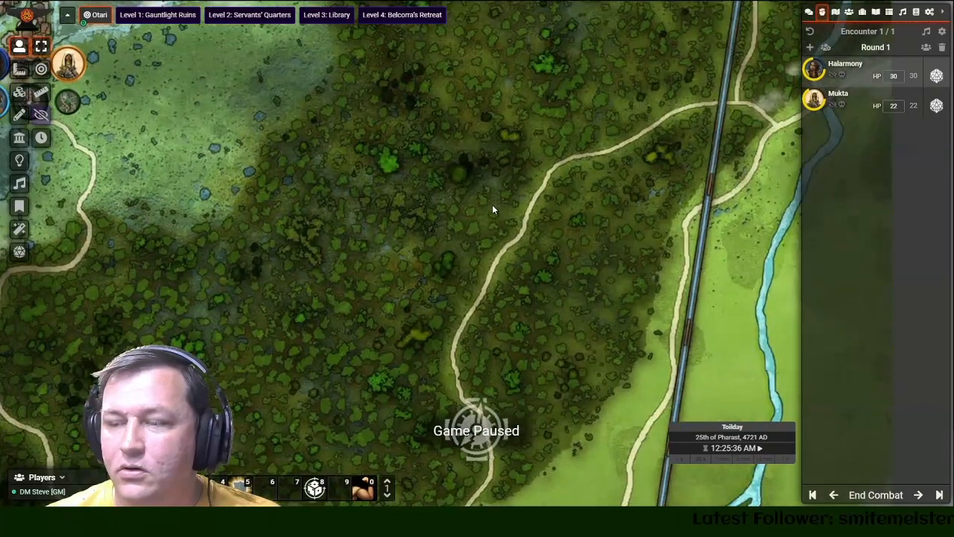
{"action": "left_click_drag", "start_coordinate": [492, 204], "coordinate": [516, 279]}
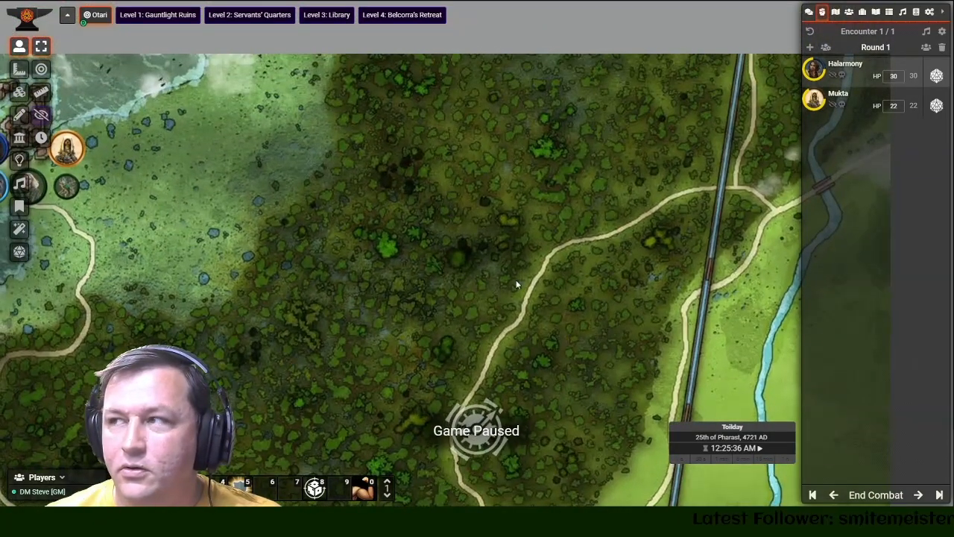
{"action": "left_click", "coordinate": [902, 13]}
{"action": "mouse_move", "coordinate": [848, 108]}
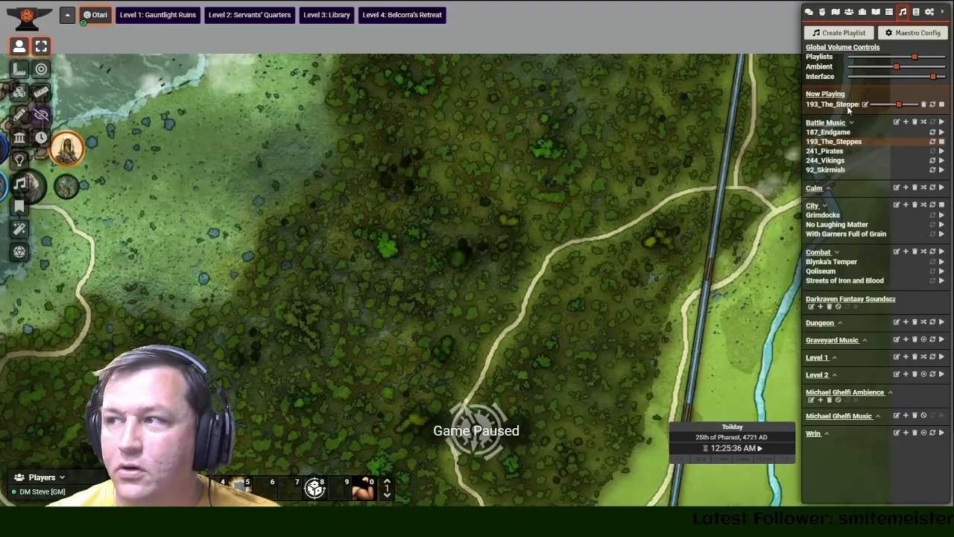
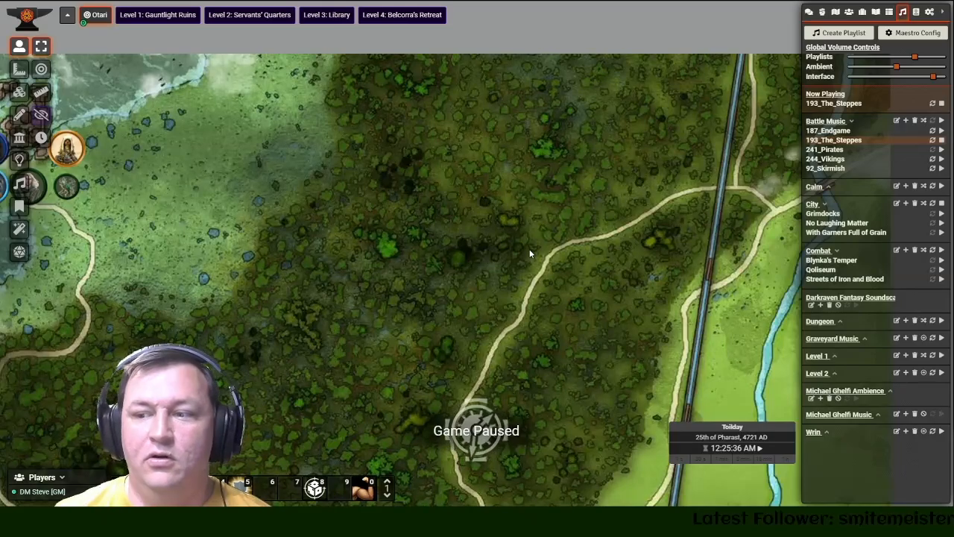
- Return to the combat tracker and end the combat encounter, emptying the turn tracker
{"action": "scroll", "coordinate": [557, 250], "scroll_direction": "down", "scroll_amount": 2}
{"action": "left_click_drag", "start_coordinate": [456, 266], "coordinate": [530, 237]}
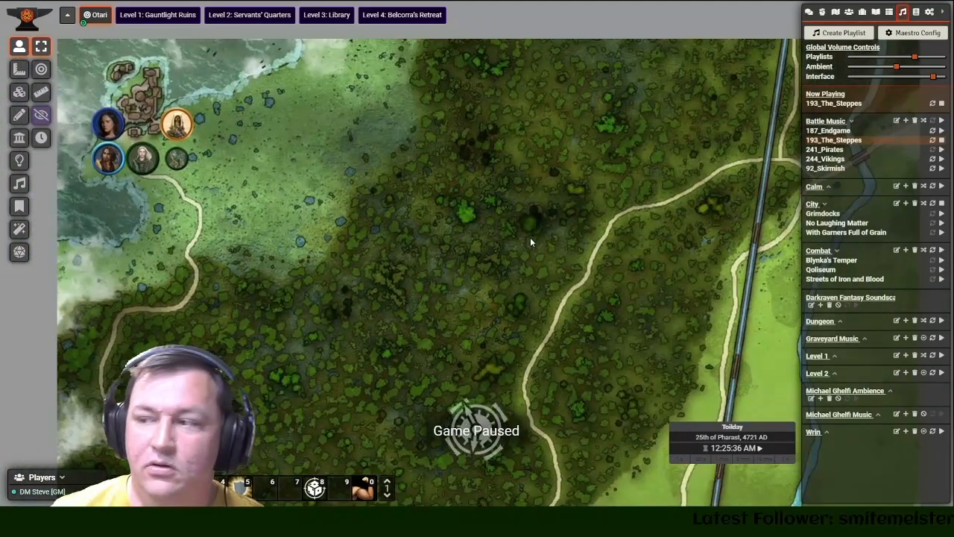
{"action": "left_click", "coordinate": [836, 12]}
{"action": "left_click", "coordinate": [823, 13]}
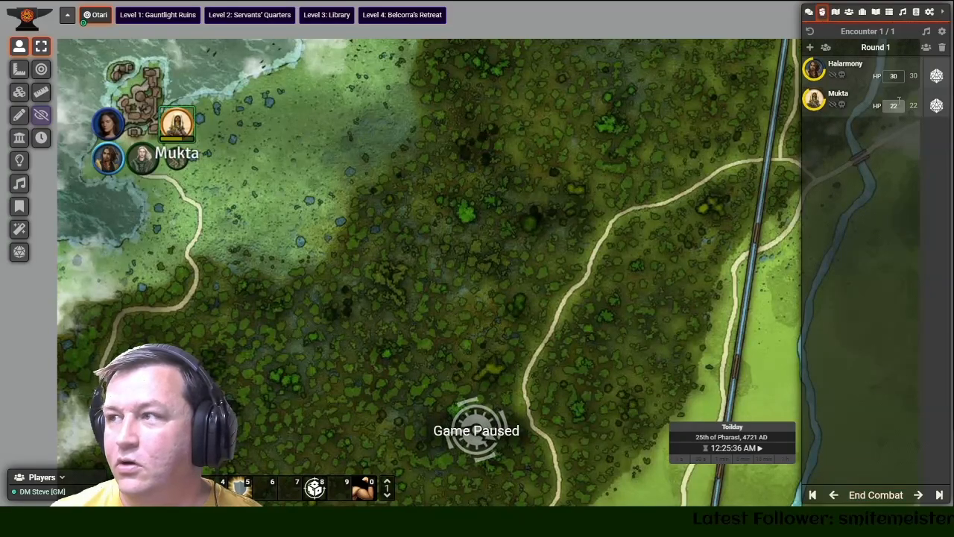
{"action": "left_click", "coordinate": [878, 495]}
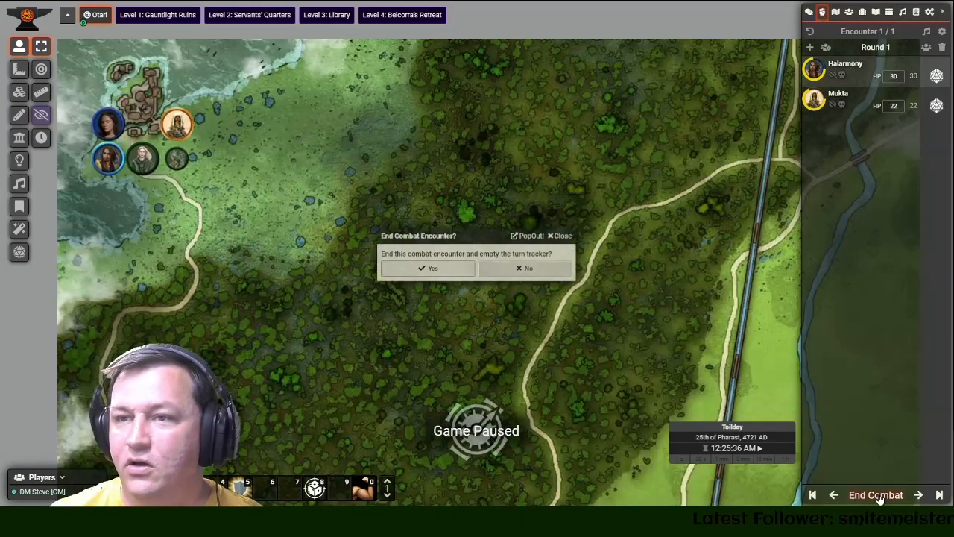
{"action": "left_click", "coordinate": [430, 270]}
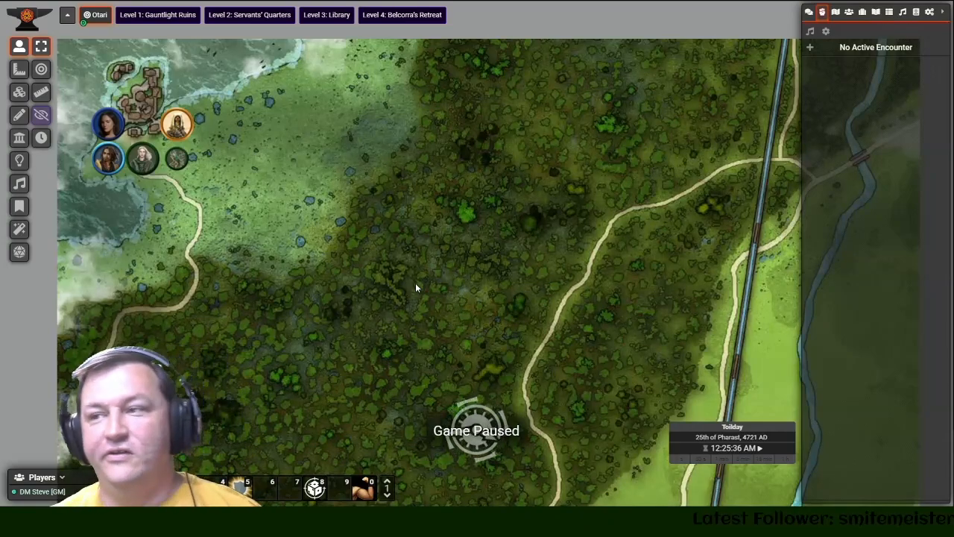
- Check Mukta's character sheet for a music option and close it again
{"action": "double_click", "coordinate": [173, 133]}
{"action": "left_click", "coordinate": [635, 64]}
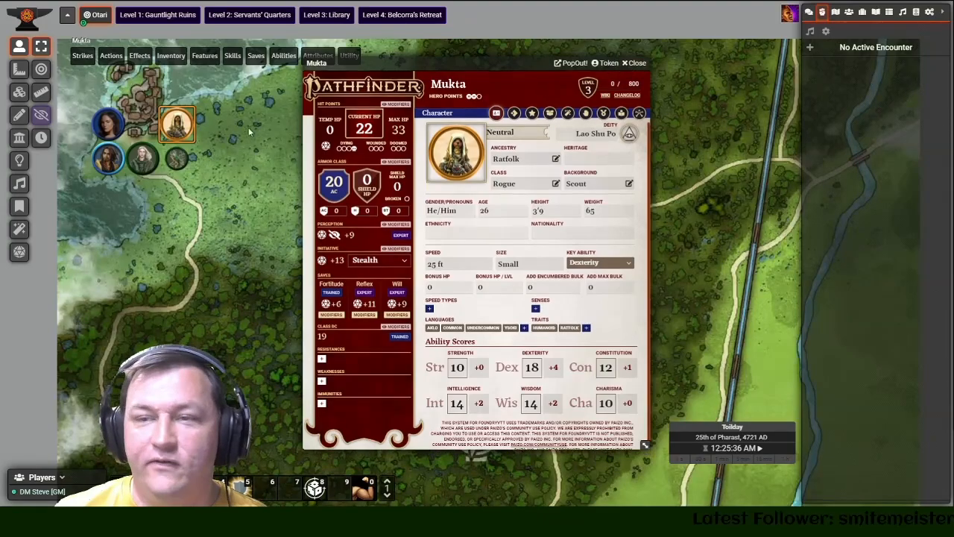
{"action": "double_click", "coordinate": [176, 128]}
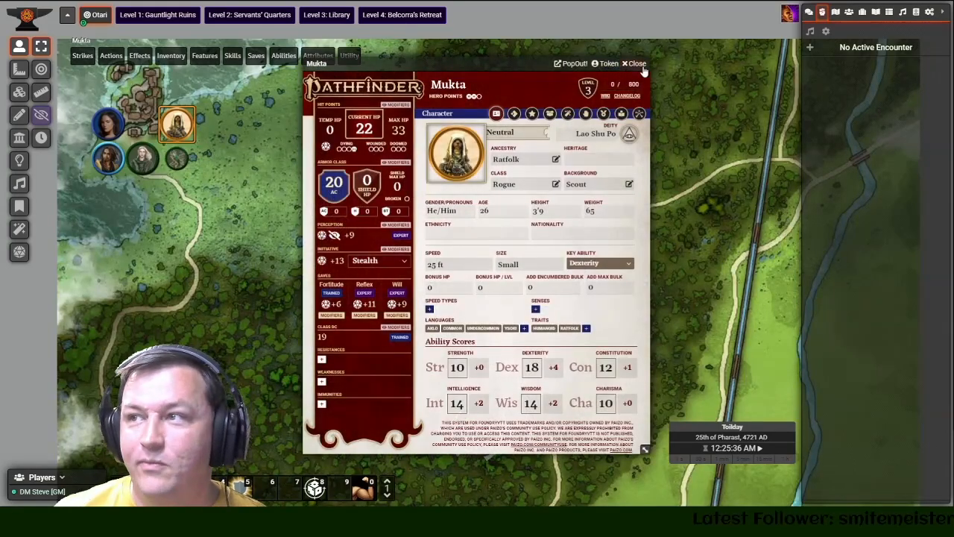
{"action": "left_click", "coordinate": [640, 65]}
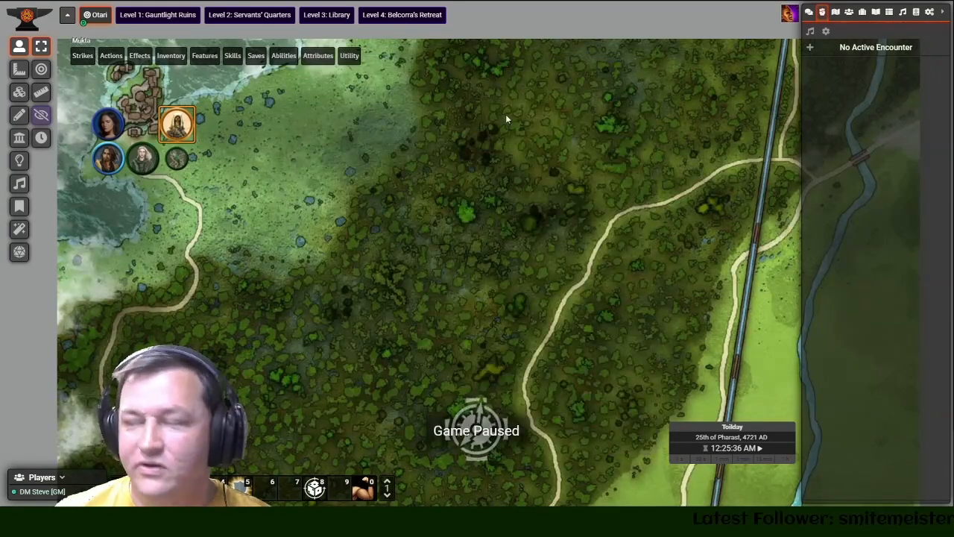
- Check the Combat Track defaults and the Combat Tracker Settings, closing each without changes
{"action": "left_click", "coordinate": [813, 31]}
{"action": "left_click", "coordinate": [585, 204]}
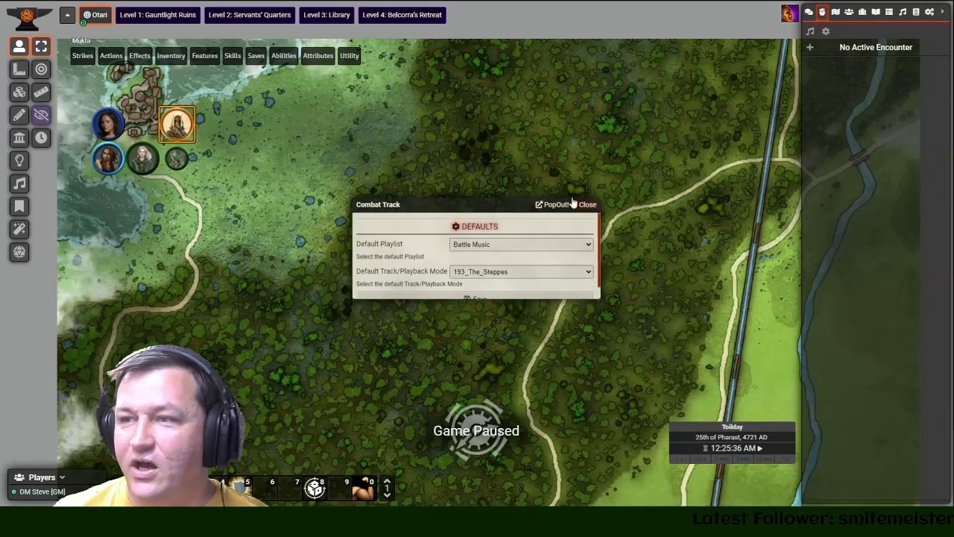
{"action": "left_click", "coordinate": [826, 31]}
{"action": "left_click", "coordinate": [563, 216]}
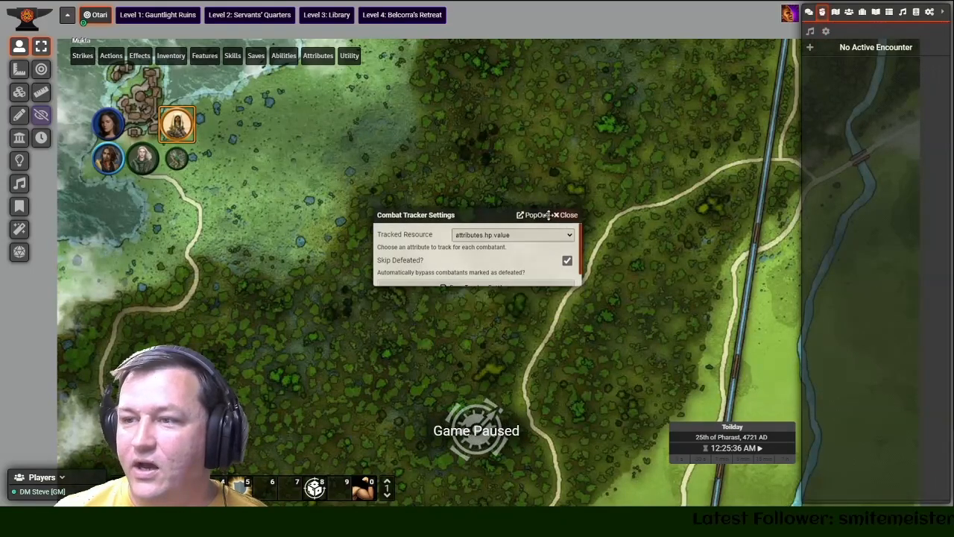
- Inspect the vision and resource settings in Mukta's token configuration, then close it unchanged
{"action": "right_click", "coordinate": [176, 127]}
{"action": "right_click", "coordinate": [176, 127]}
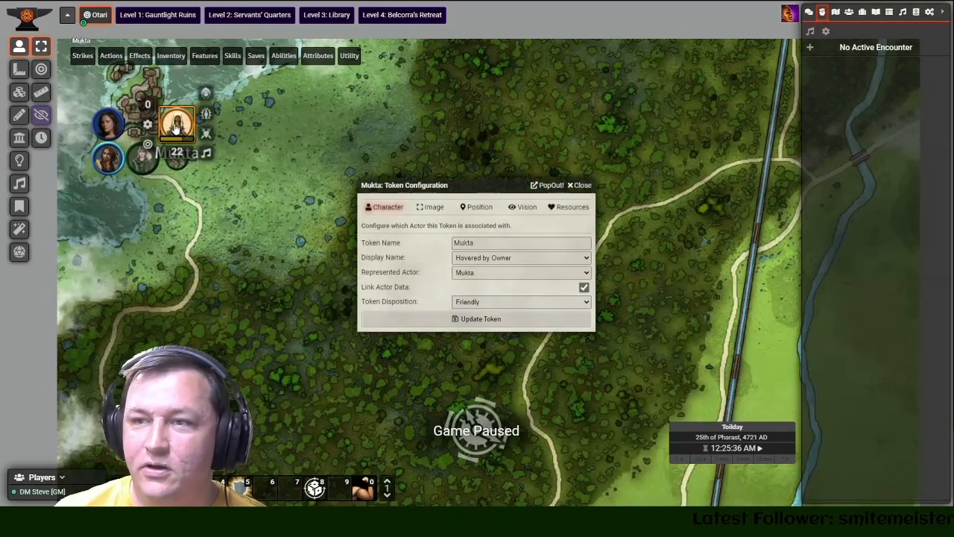
{"action": "left_click", "coordinate": [526, 208]}
{"action": "left_click", "coordinate": [571, 208]}
{"action": "left_click", "coordinate": [581, 185]}
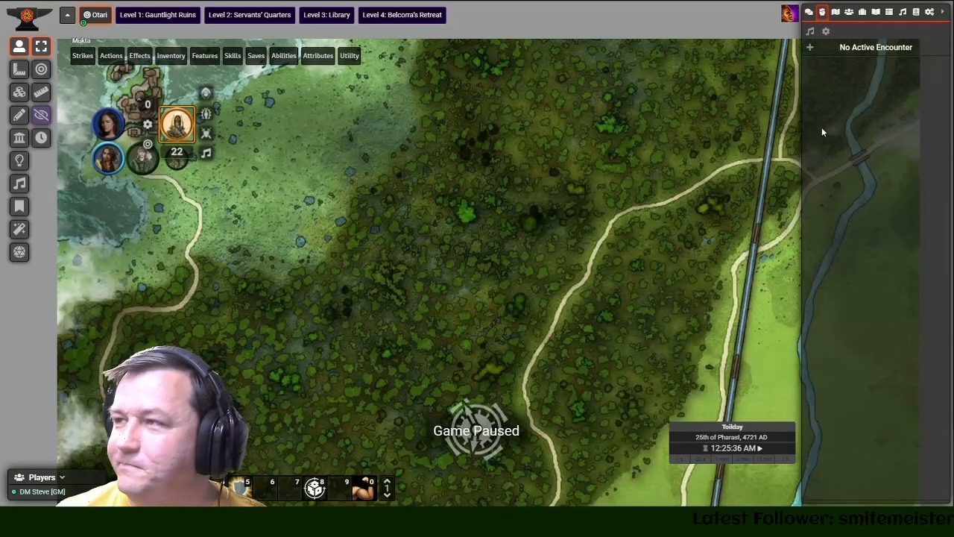
- Open the game settings and find the Maestro section among the module settings
{"action": "left_click", "coordinate": [929, 12]}
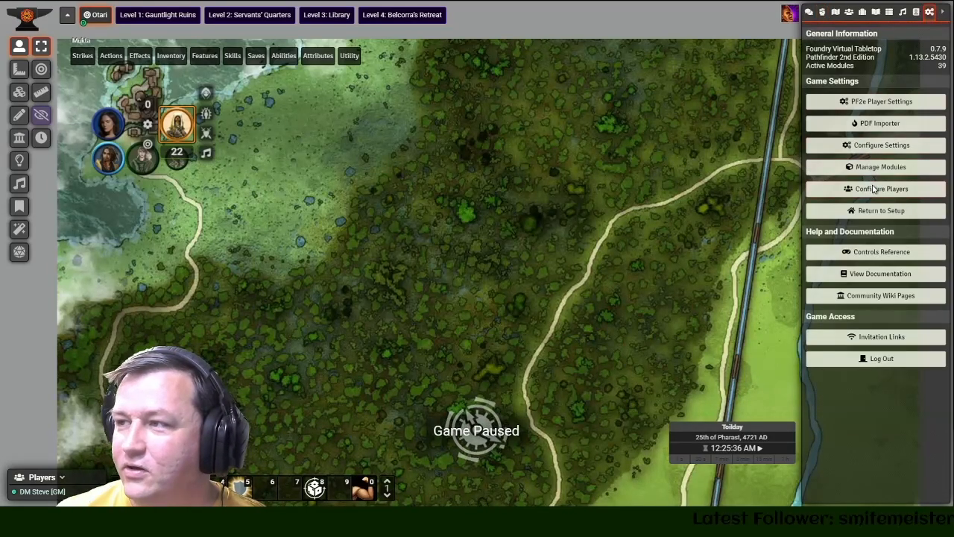
{"action": "left_click", "coordinate": [880, 145]}
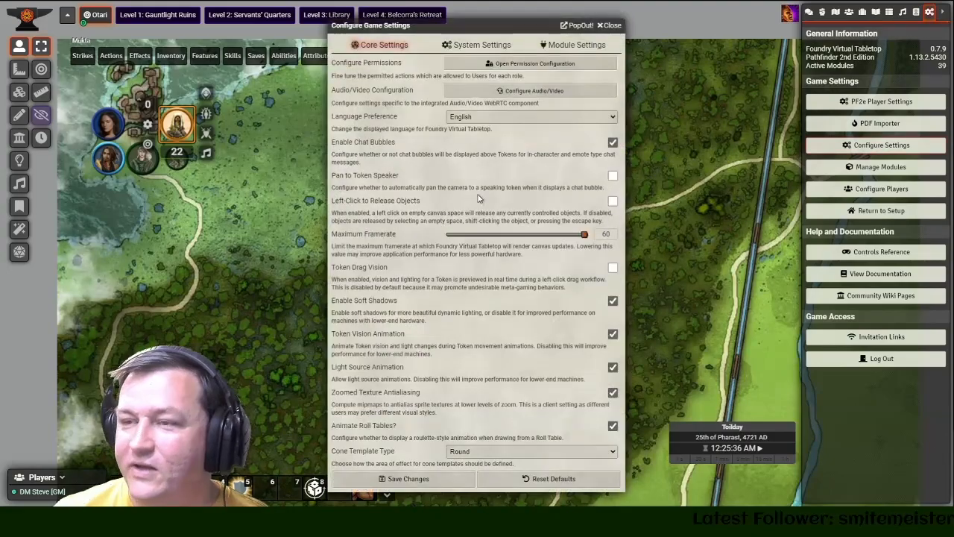
{"action": "left_click", "coordinate": [507, 48]}
{"action": "scroll", "coordinate": [375, 178], "scroll_direction": "down", "scroll_amount": 5}
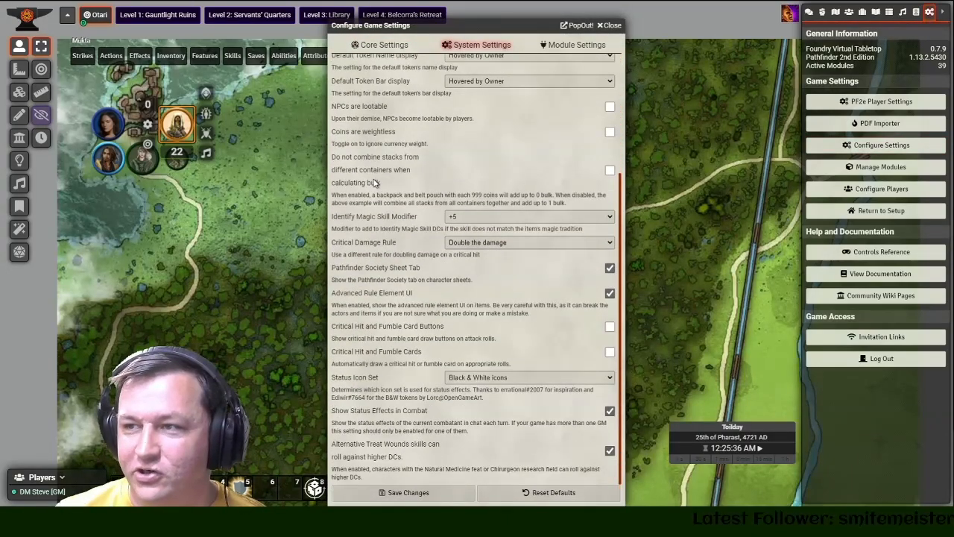
{"action": "scroll", "coordinate": [375, 182], "scroll_direction": "up", "scroll_amount": 5}
{"action": "left_click", "coordinate": [572, 44]}
{"action": "scroll", "coordinate": [415, 194], "scroll_direction": "down", "scroll_amount": 10}
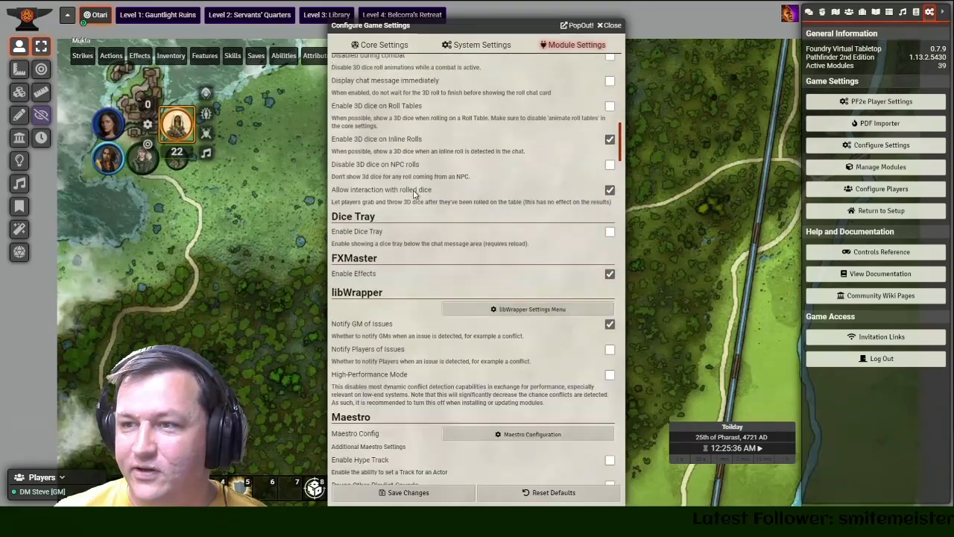
{"action": "scroll", "coordinate": [415, 193], "scroll_direction": "down", "scroll_amount": 5}
{"action": "scroll", "coordinate": [409, 215], "scroll_direction": "down", "scroll_amount": 6}
{"action": "scroll", "coordinate": [407, 220], "scroll_direction": "up", "scroll_amount": 7}
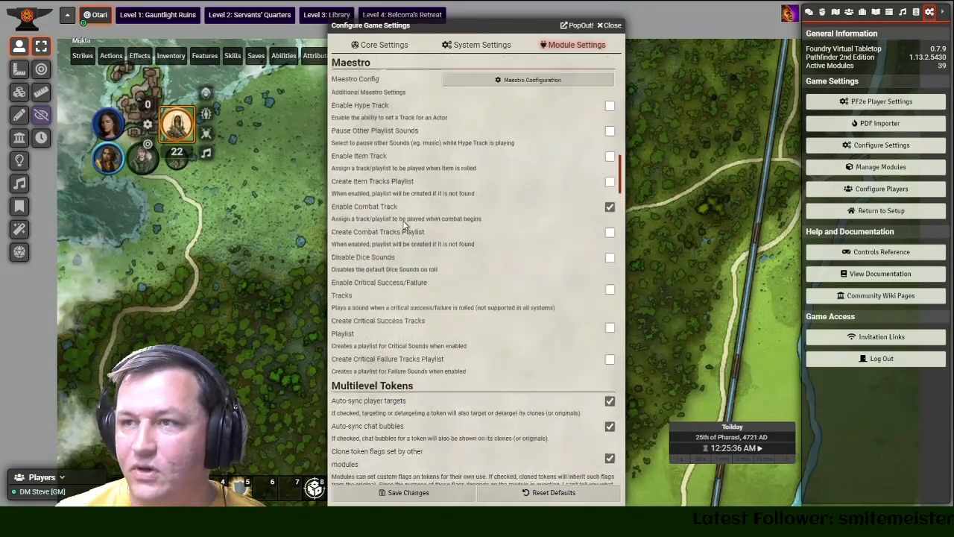
{"action": "scroll", "coordinate": [405, 224], "scroll_direction": "up", "scroll_amount": 2}
- View Maestro's critical success/failure track configuration, then enable Hype Track and save the game settings
{"action": "left_click", "coordinate": [526, 186]}
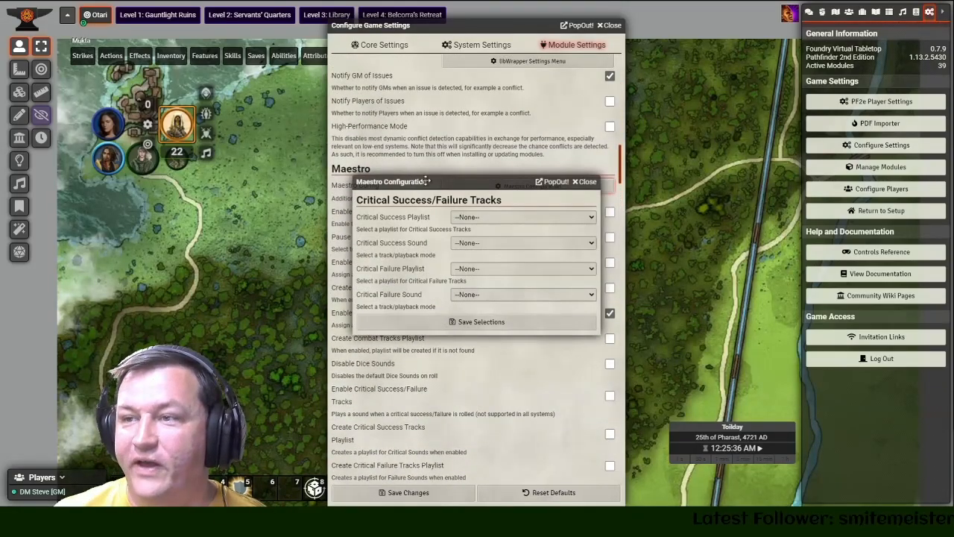
{"action": "left_click_drag", "start_coordinate": [583, 193], "coordinate": [697, 170]}
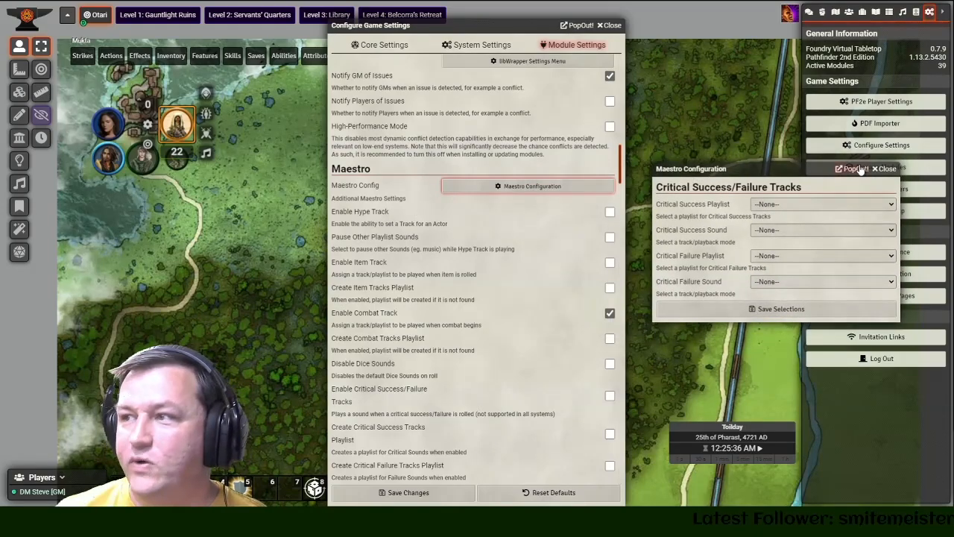
{"action": "left_click", "coordinate": [880, 163]}
{"action": "scroll", "coordinate": [474, 265], "scroll_direction": "down", "scroll_amount": 10}
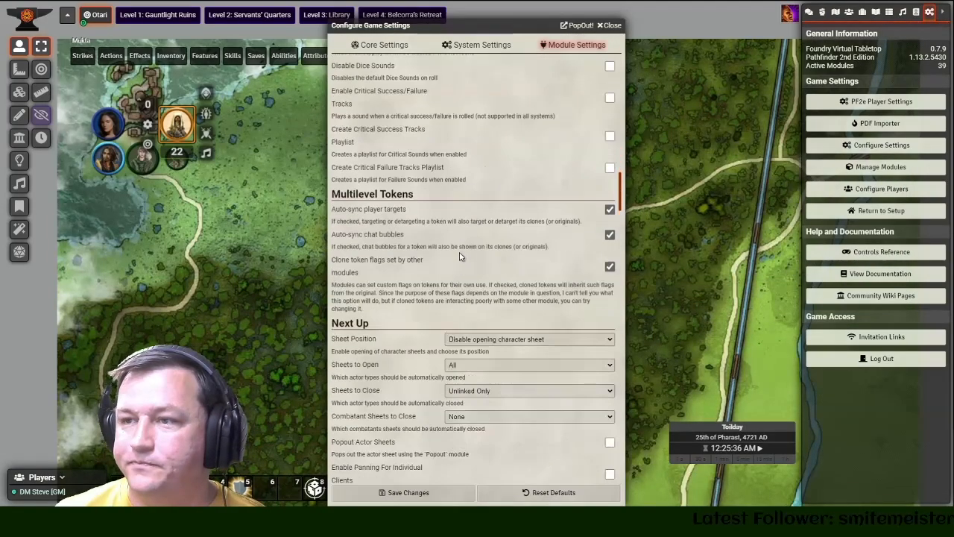
{"action": "left_click", "coordinate": [408, 492]}
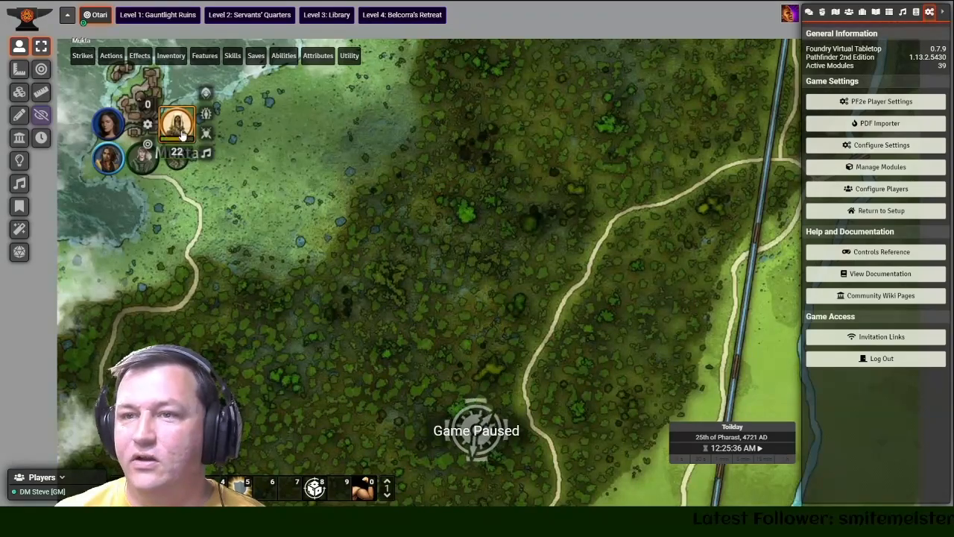
- Return to the combat tracker, review the Combat Track defaults again and close them
{"action": "left_click", "coordinate": [822, 11]}
{"action": "left_click", "coordinate": [835, 12]}
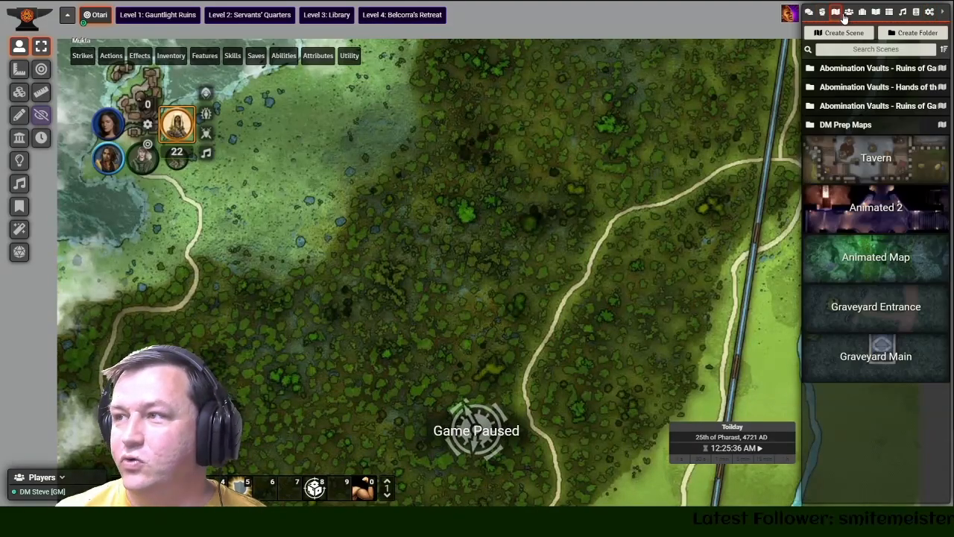
{"action": "left_click", "coordinate": [823, 12]}
{"action": "left_click", "coordinate": [826, 33]}
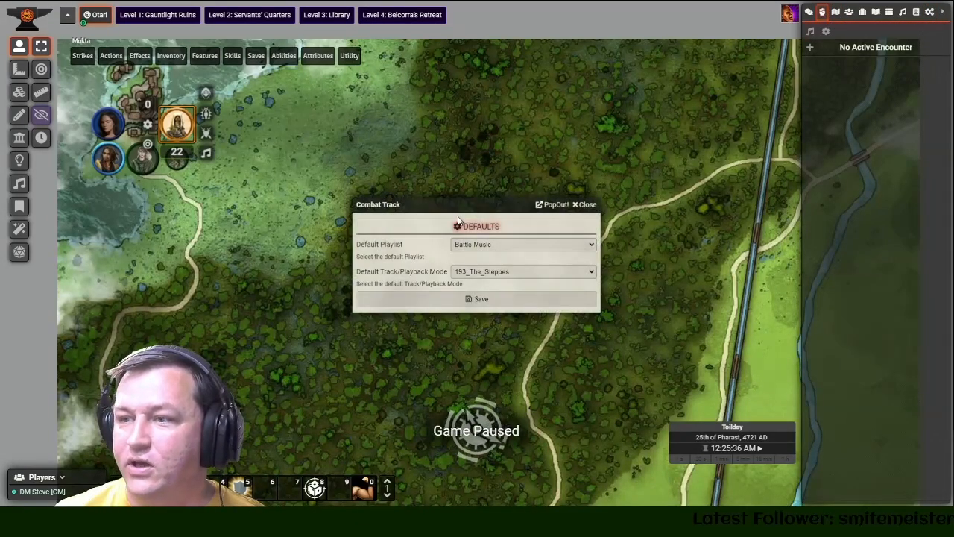
{"action": "key", "text": "Escape"}
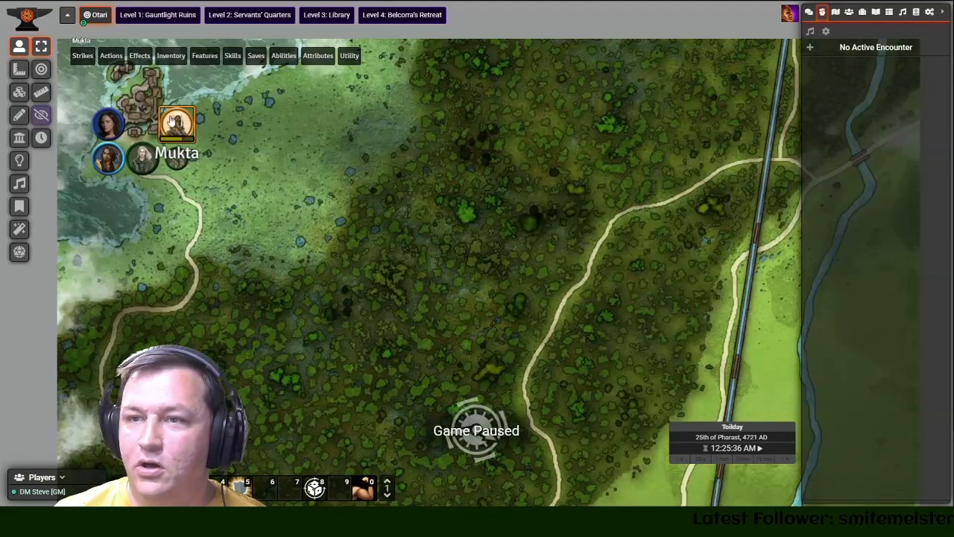
- Open the actor hype track selection from Mukta's character sheet, then close both windows without assigning a track
{"action": "double_click", "coordinate": [181, 123]}
{"action": "right_click", "coordinate": [179, 123]}
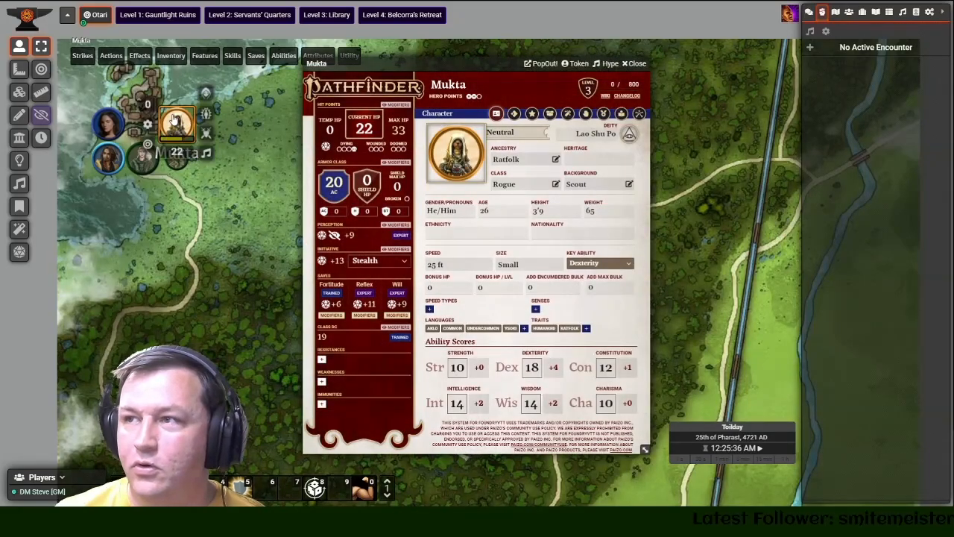
{"action": "left_click_drag", "start_coordinate": [448, 69], "coordinate": [399, 86]}
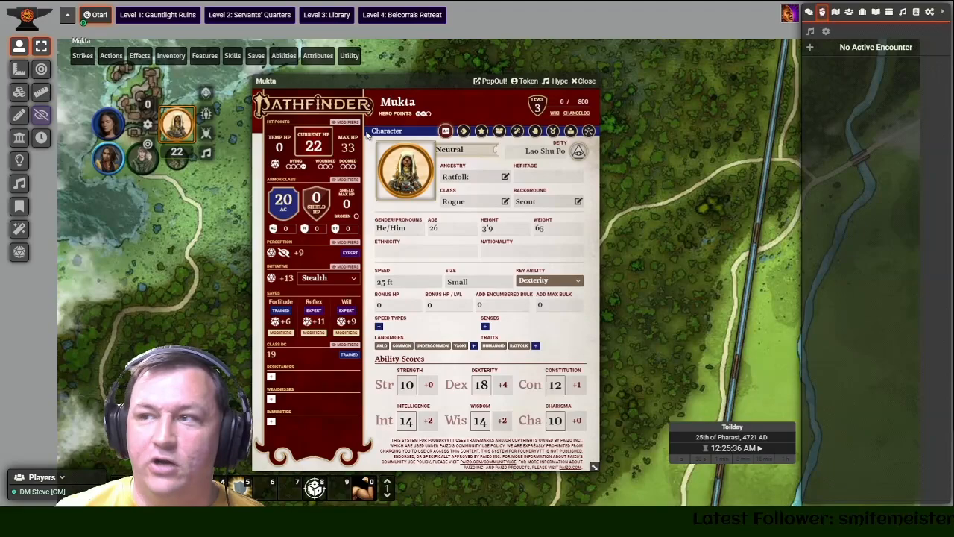
{"action": "left_click", "coordinate": [559, 81]}
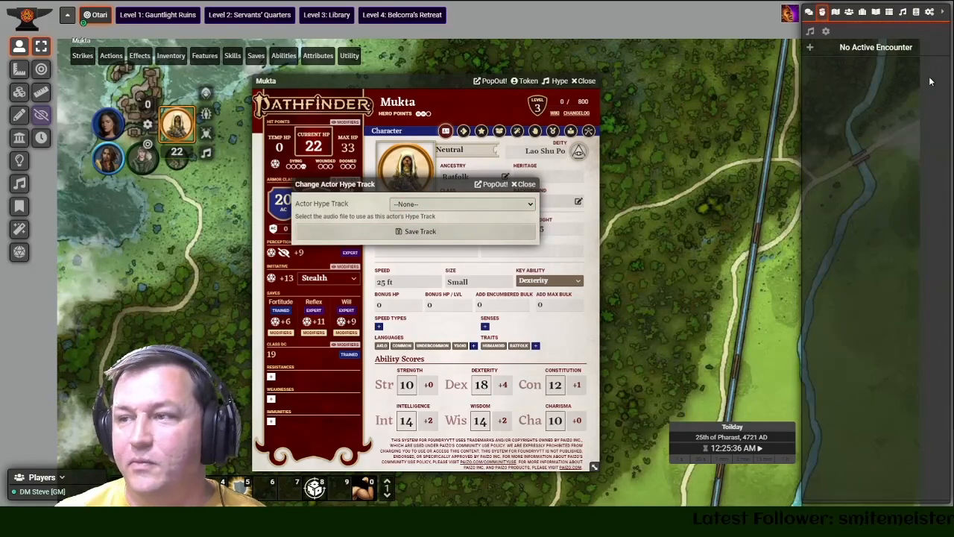
{"action": "left_click", "coordinate": [523, 183]}
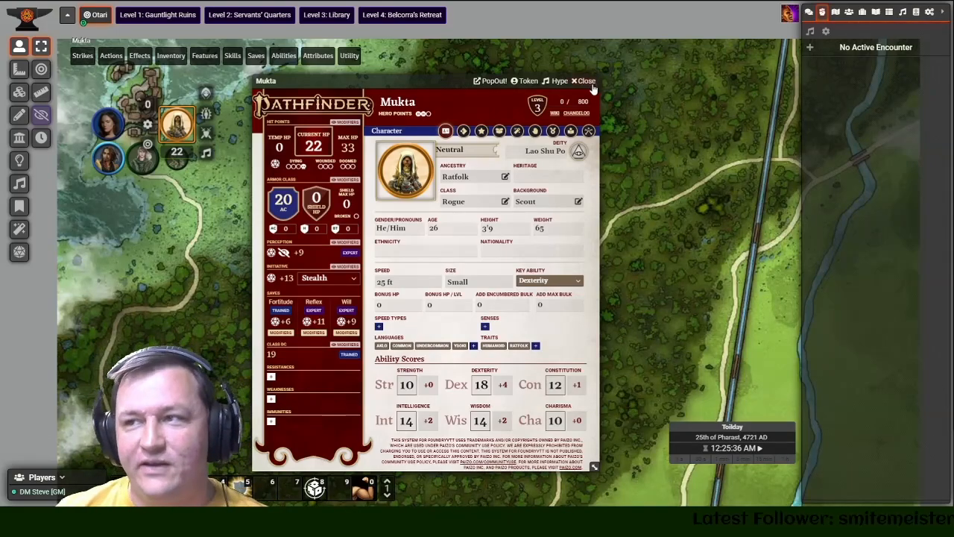
{"action": "left_click_drag", "start_coordinate": [464, 81], "coordinate": [479, 76]}
{"action": "left_click", "coordinate": [593, 76]}
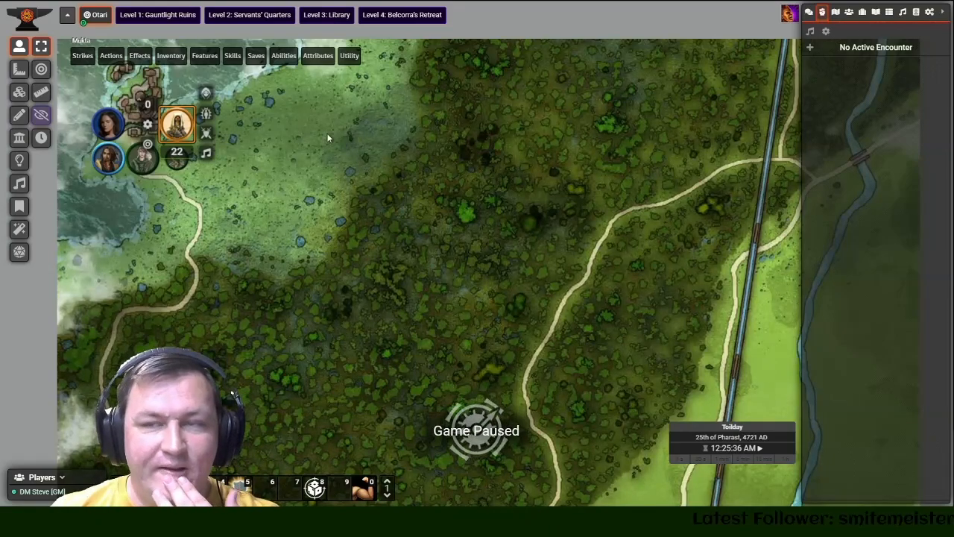
- Switch to the Level 1: Gauntlight Ruins scene and bring up its scene options
{"action": "right_click", "coordinate": [161, 23]}
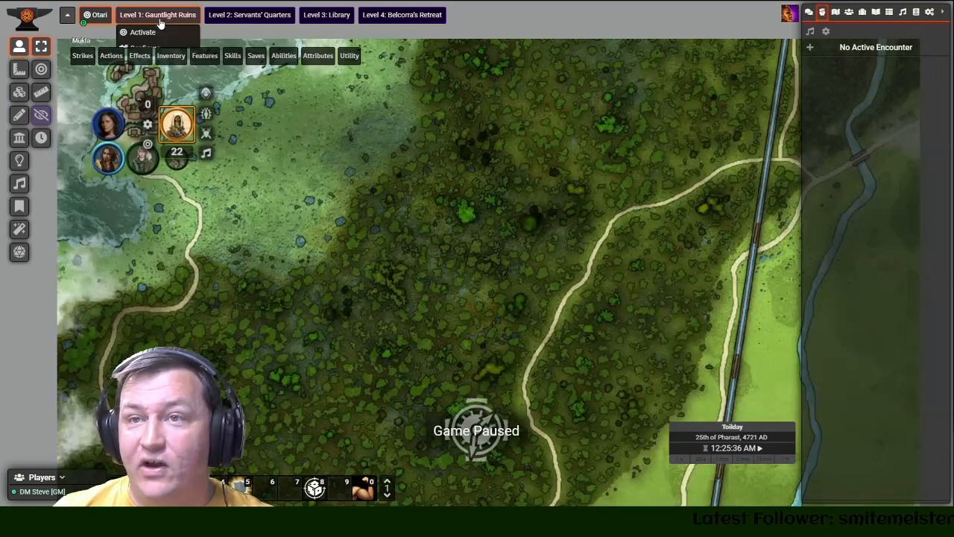
{"action": "left_click", "coordinate": [414, 129]}
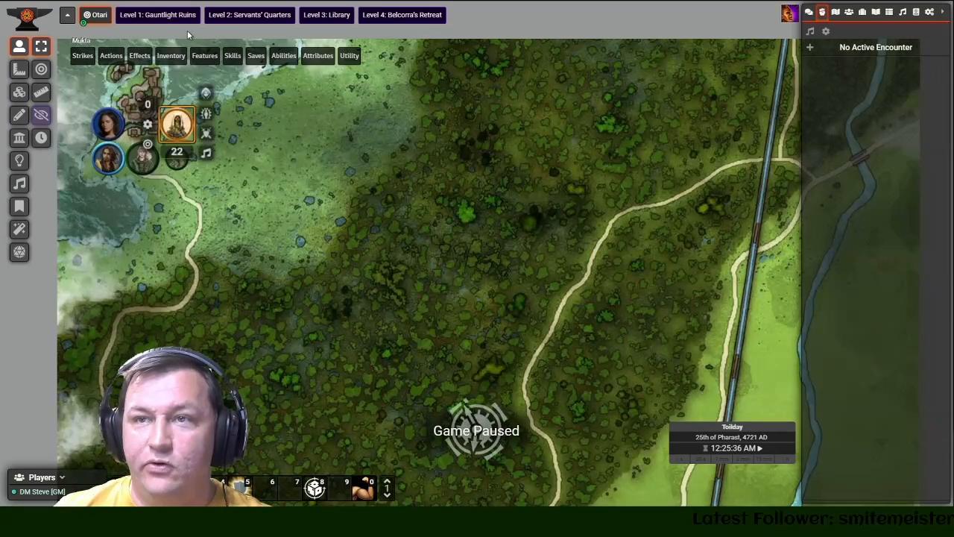
{"action": "left_click", "coordinate": [167, 20]}
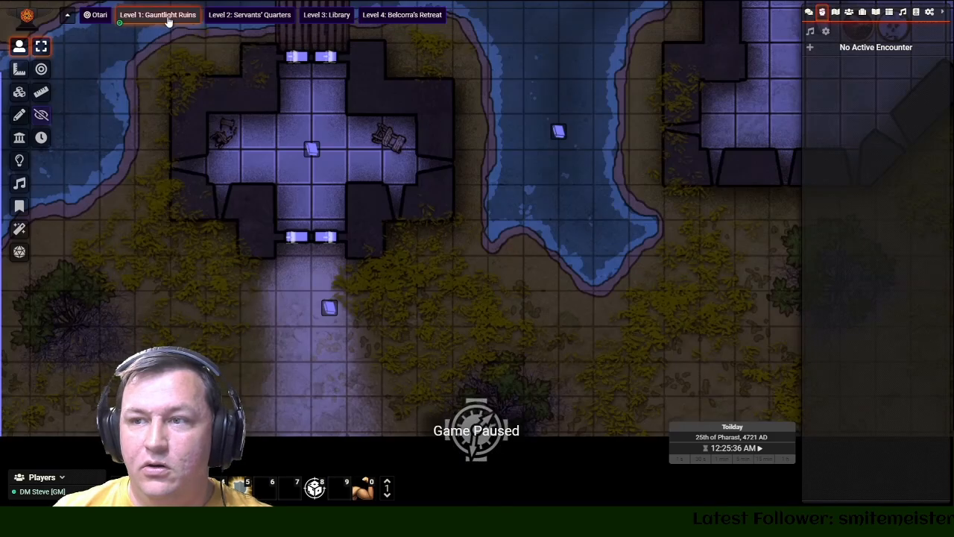
{"action": "right_click", "coordinate": [169, 21]}
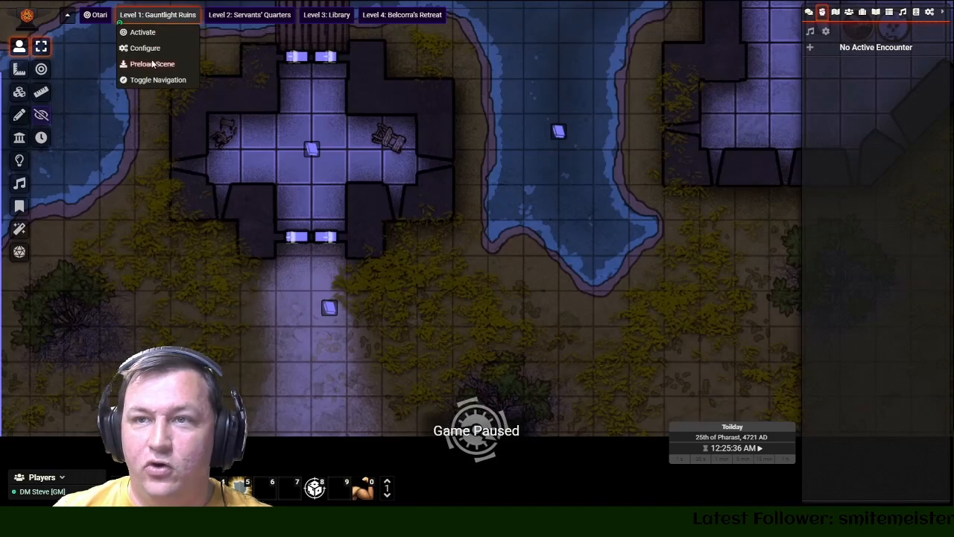
- Check the audio playlist assigned in the configuration of the Level 1: Gauntlight Ruins scene
{"action": "left_click", "coordinate": [153, 51]}
{"action": "scroll", "coordinate": [399, 211], "scroll_direction": "down", "scroll_amount": 3}
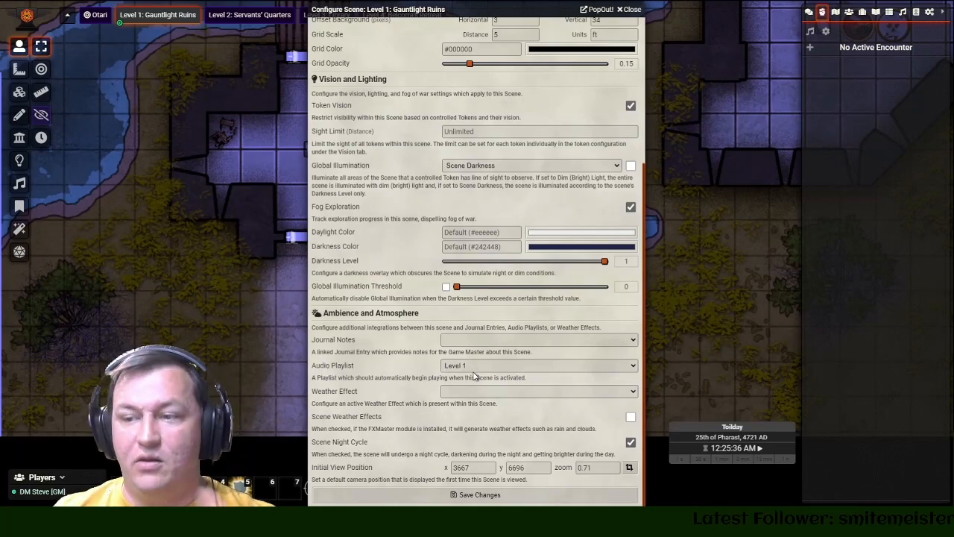
{"action": "left_click", "coordinate": [631, 9]}
- Activate the Level 1: Gauntlight Ruins scene and show the audio playlists to check what is playing
{"action": "right_click", "coordinate": [143, 16]}
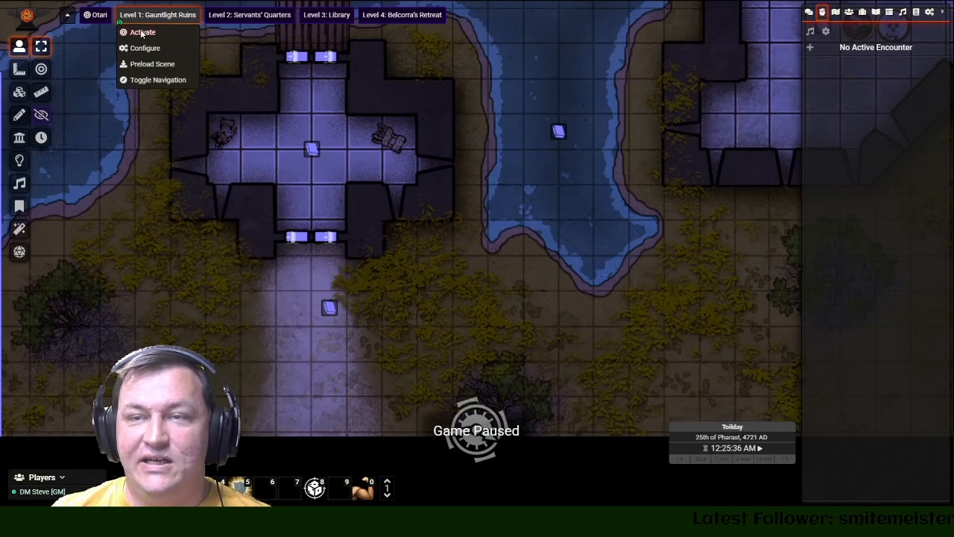
{"action": "left_click", "coordinate": [142, 32]}
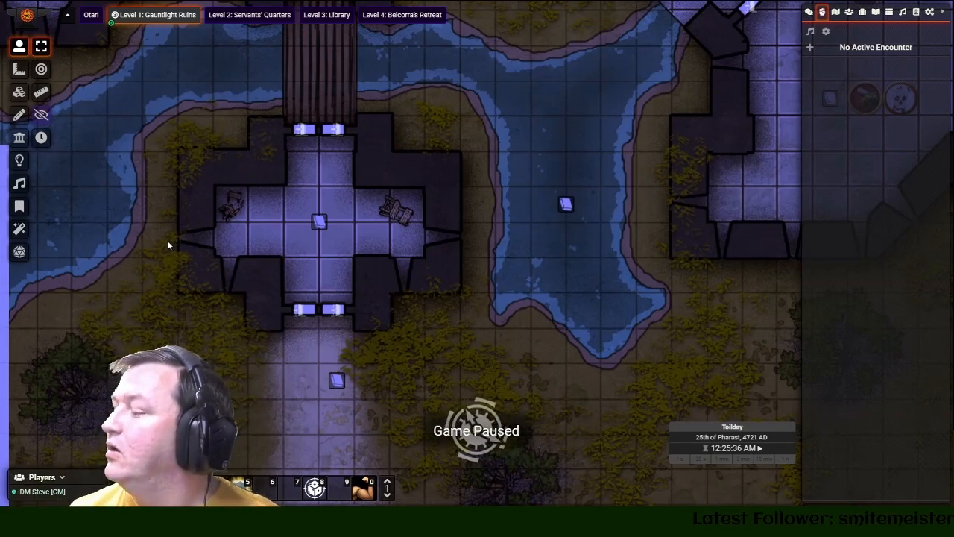
{"action": "left_click", "coordinate": [902, 13]}
{"action": "mouse_move", "coordinate": [849, 108]}
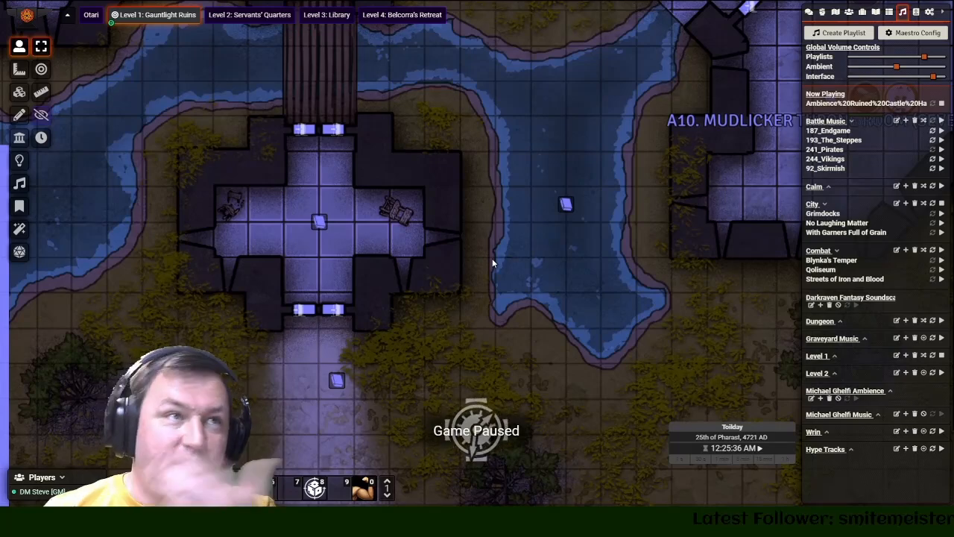
{"action": "left_click_drag", "start_coordinate": [433, 268], "coordinate": [469, 286]}
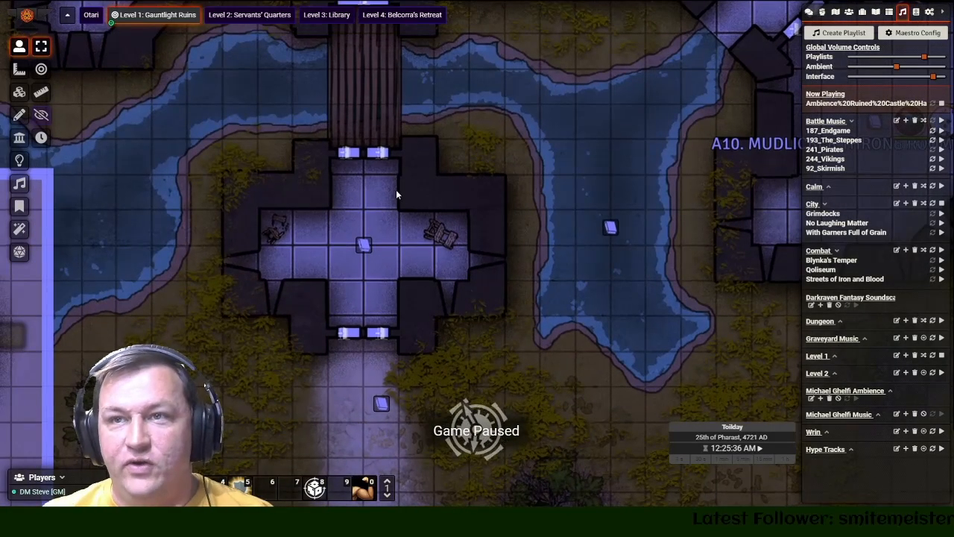
- Activate the Otari scene
{"action": "right_click", "coordinate": [88, 17]}
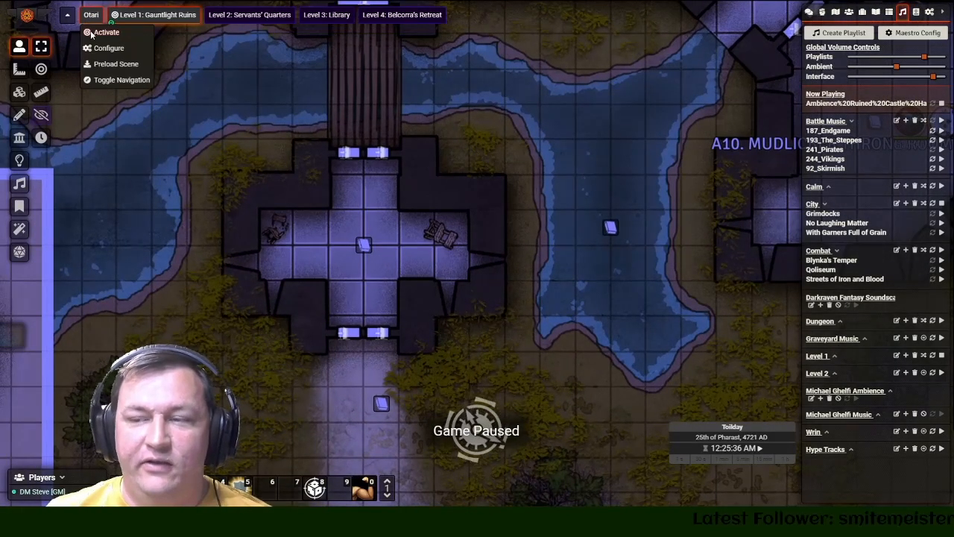
{"action": "left_click", "coordinate": [91, 34]}
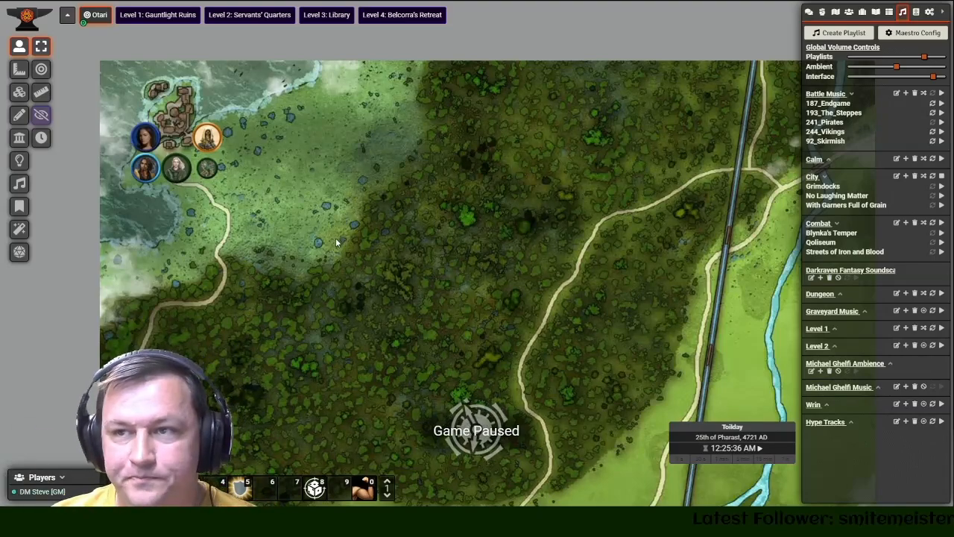
- Look through the dice and audio entries in the list of installed modules, leaving the module settings as they are
{"action": "left_click", "coordinate": [930, 12]}
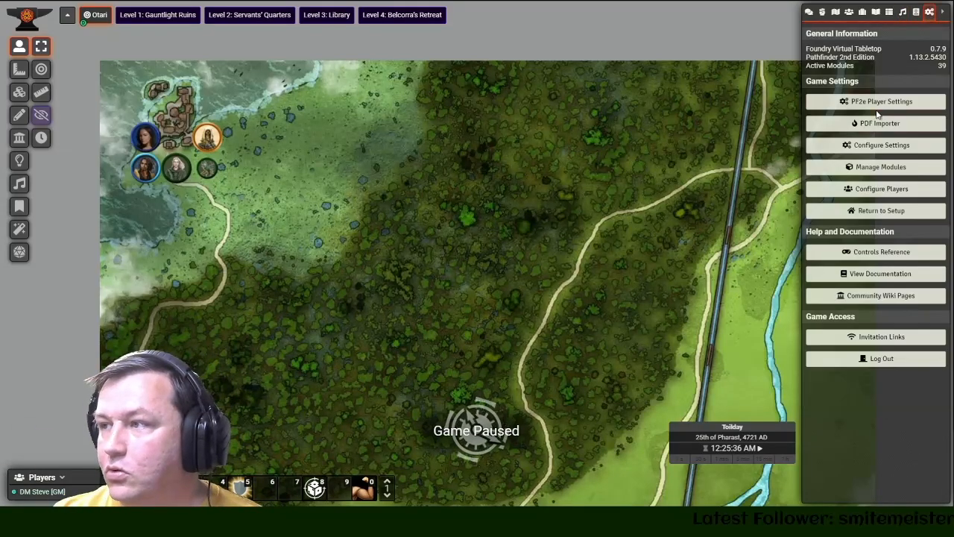
{"action": "left_click", "coordinate": [882, 166]}
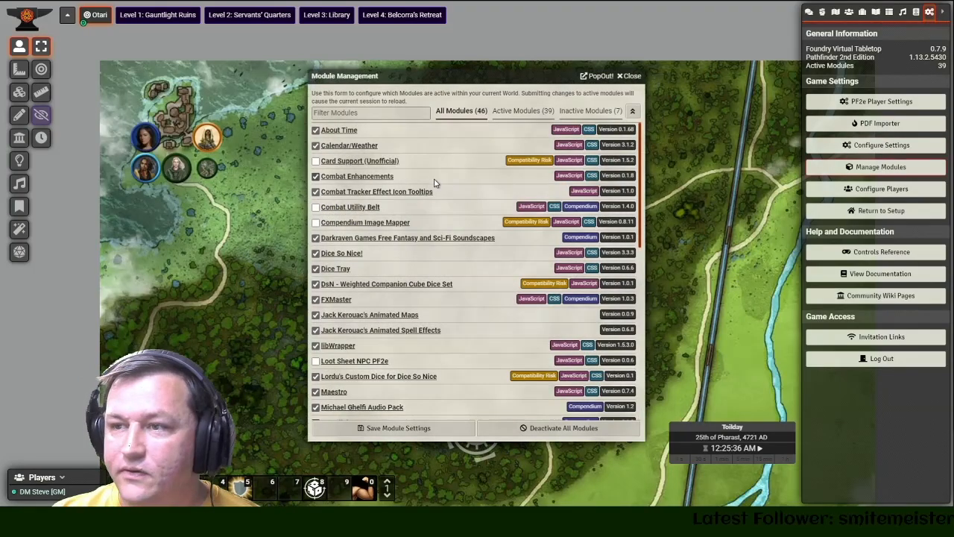
{"action": "scroll", "coordinate": [433, 193], "scroll_direction": "down", "scroll_amount": 3}
{"action": "scroll", "coordinate": [420, 224], "scroll_direction": "up", "scroll_amount": 2}
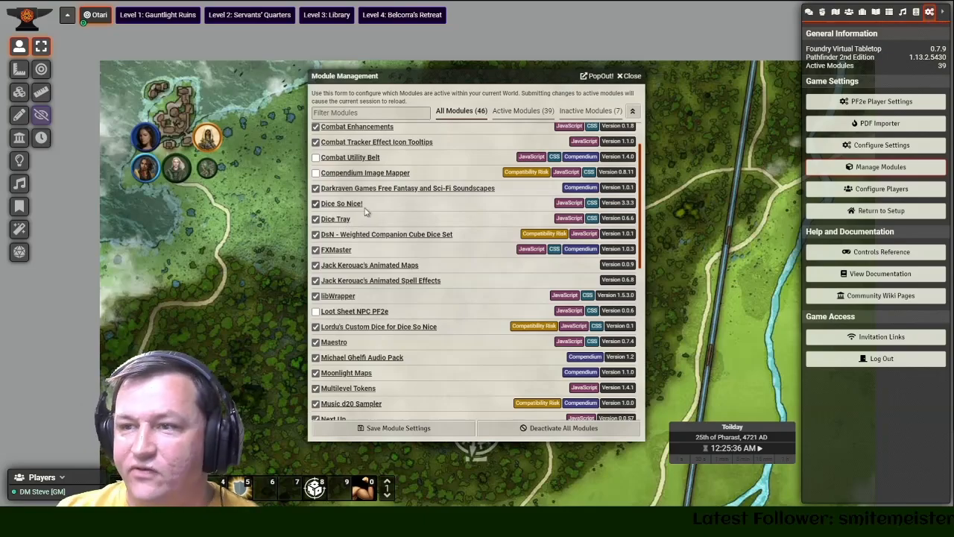
{"action": "left_click", "coordinate": [630, 76]}
- Show the chat log and roll a single d20 from the quick dice grid
{"action": "left_click", "coordinate": [809, 12]}
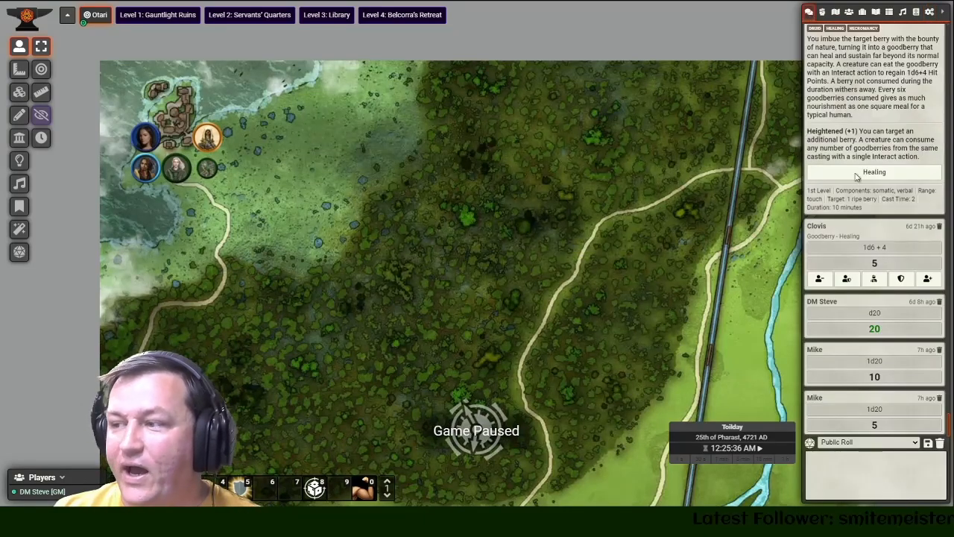
{"action": "left_click", "coordinate": [858, 477]}
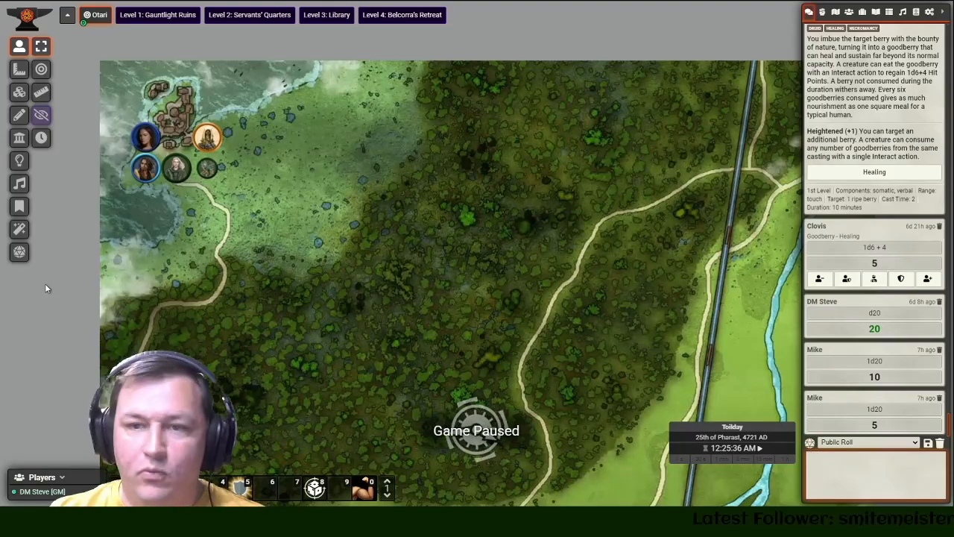
{"action": "left_click", "coordinate": [19, 251]}
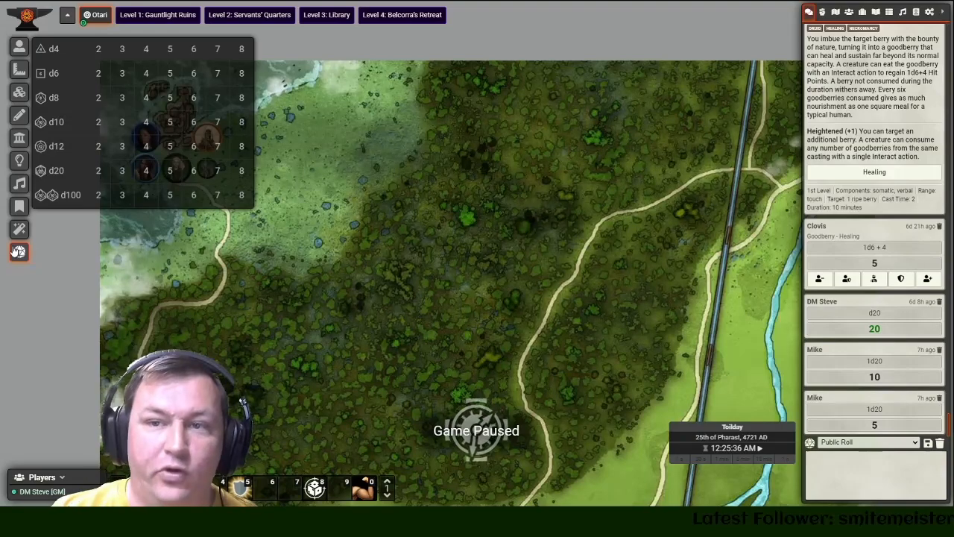
{"action": "left_click", "coordinate": [49, 175]}
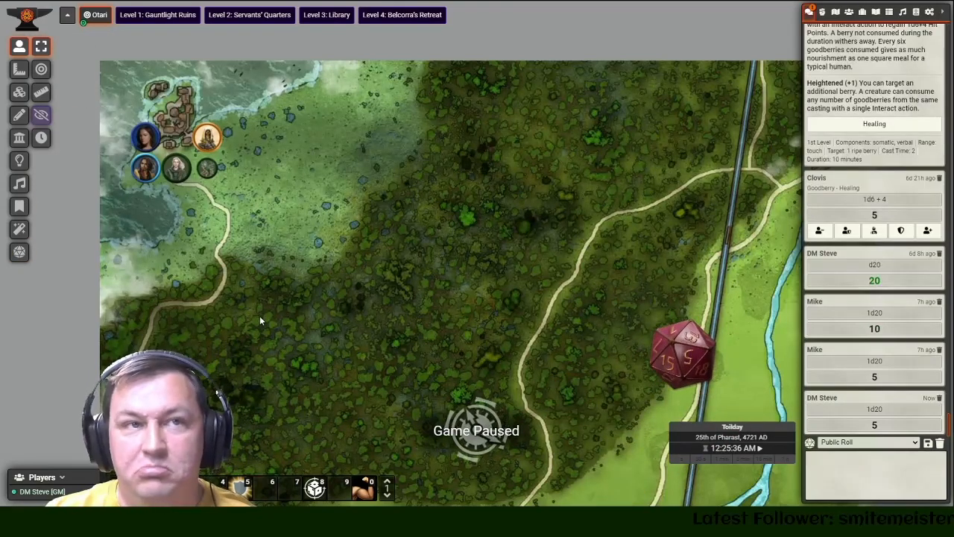
{"action": "left_click", "coordinate": [19, 253]}
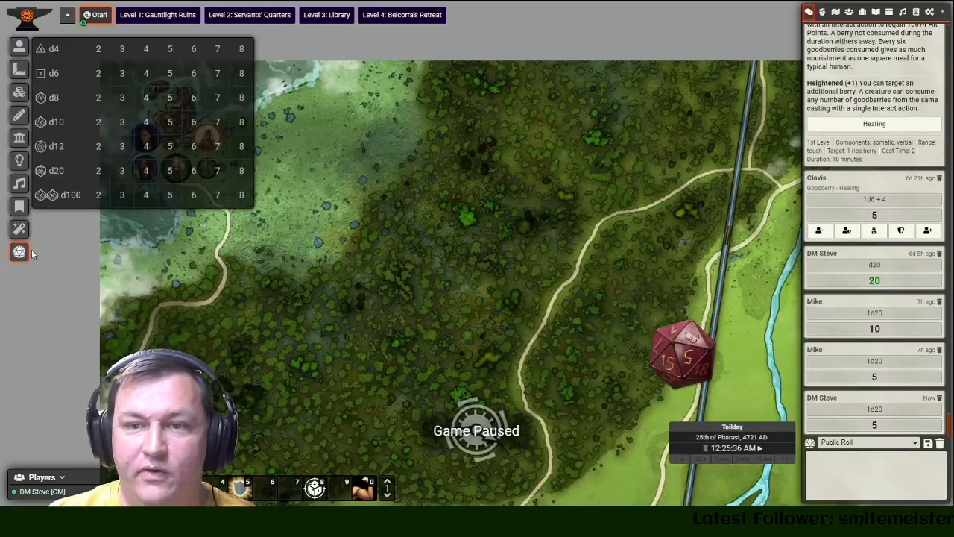
{"action": "left_click", "coordinate": [27, 258]}
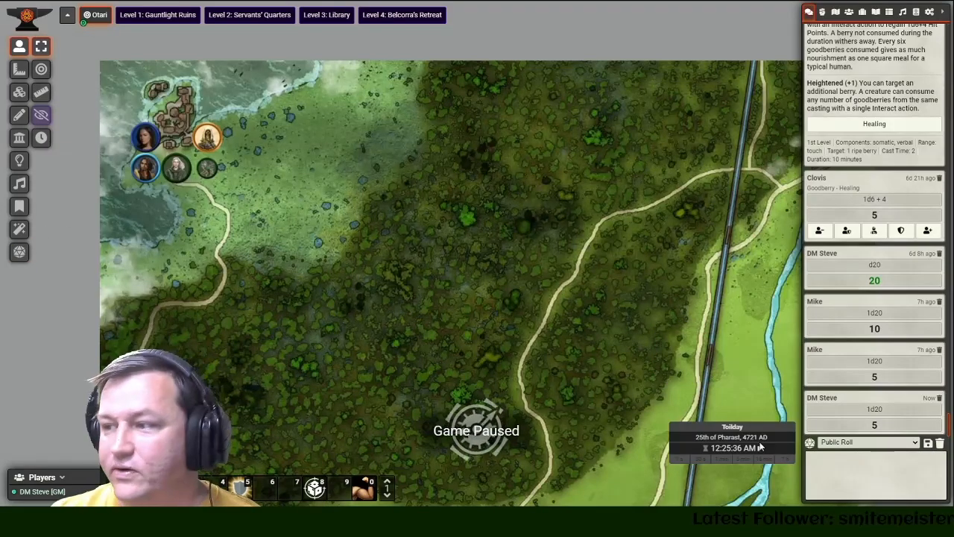
- Build the formula d20 + 5 in the Roll Dice calculator and roll it
{"action": "left_click", "coordinate": [810, 443]}
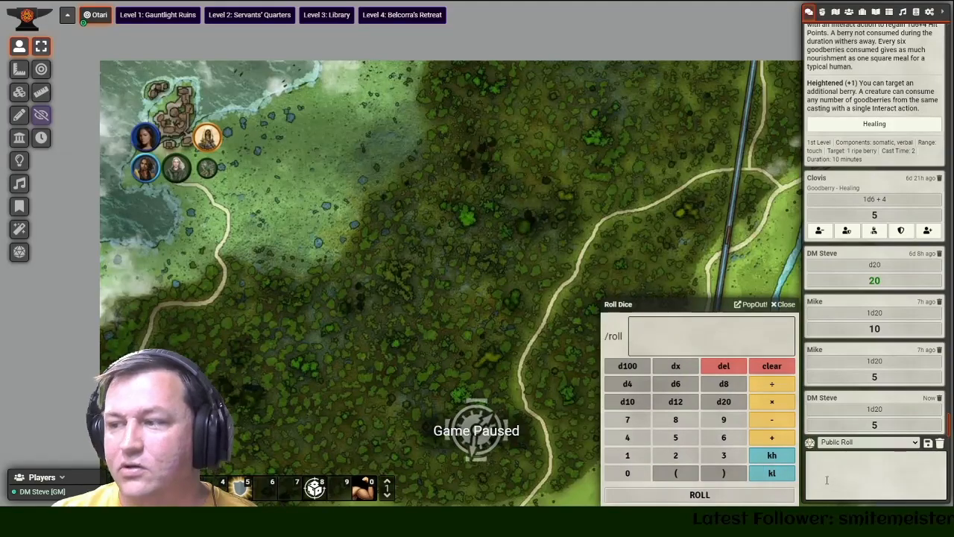
{"action": "left_click", "coordinate": [641, 337]}
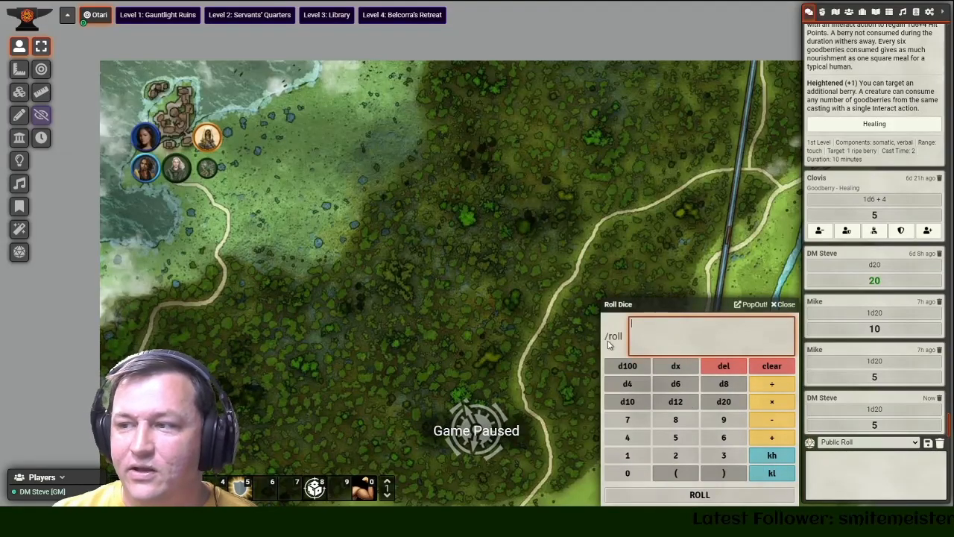
{"action": "left_click", "coordinate": [724, 401]}
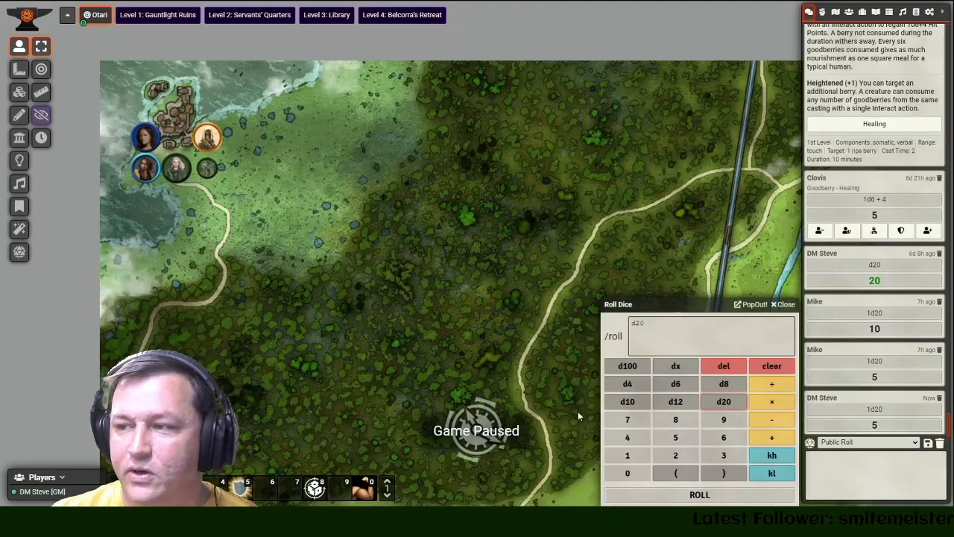
{"action": "left_click", "coordinate": [771, 437]}
{"action": "left_click", "coordinate": [675, 437]}
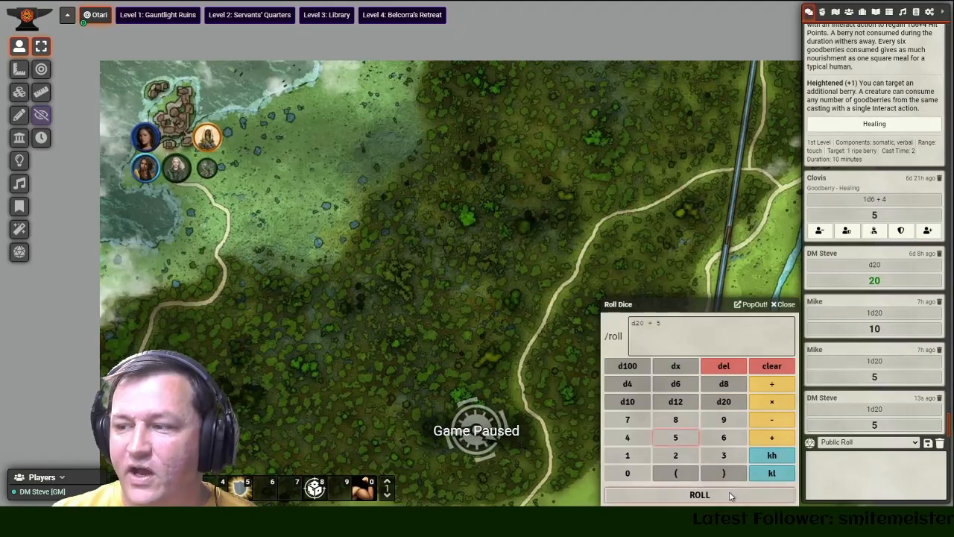
{"action": "left_click", "coordinate": [730, 495]}
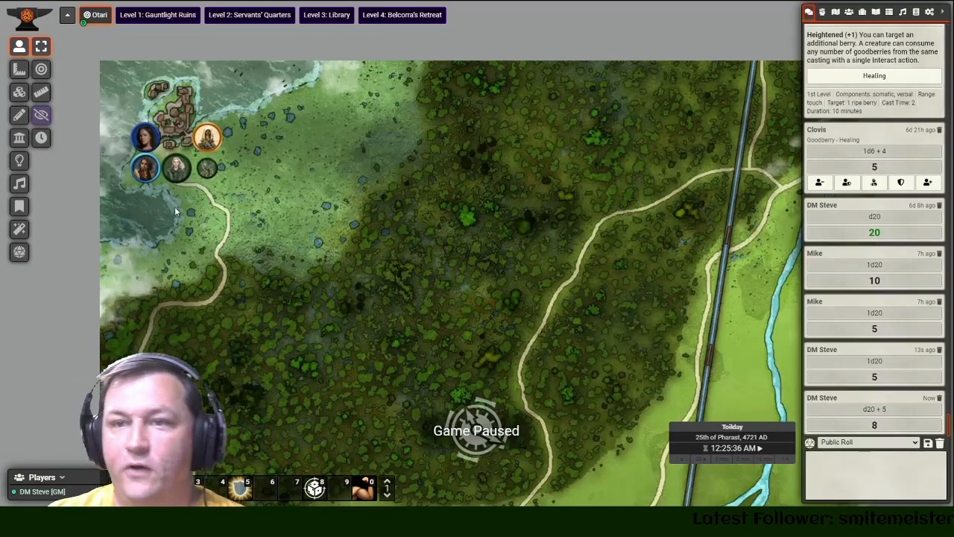
- Roll a d20 publicly with the chat command /roll d20
{"action": "left_click", "coordinate": [20, 251]}
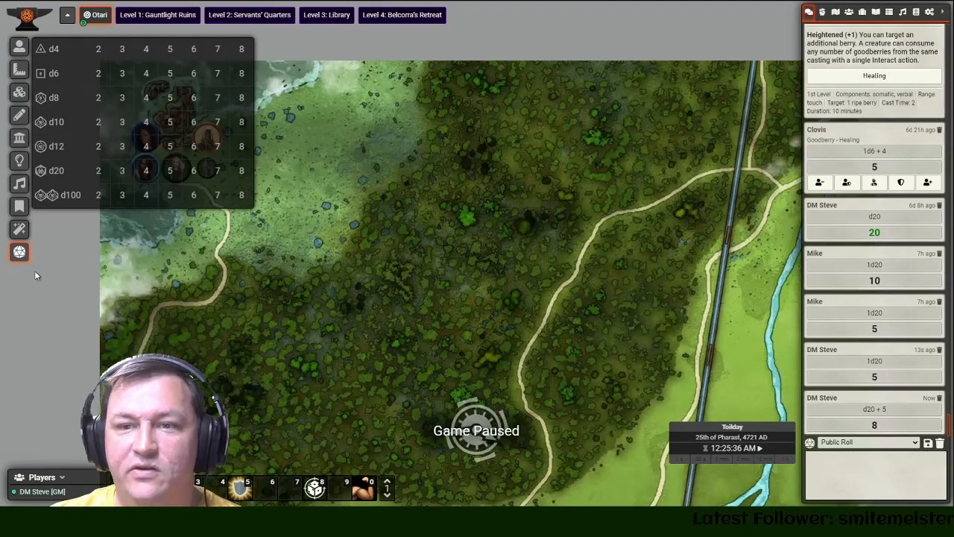
{"action": "left_click", "coordinate": [21, 254]}
{"action": "left_click", "coordinate": [865, 491]}
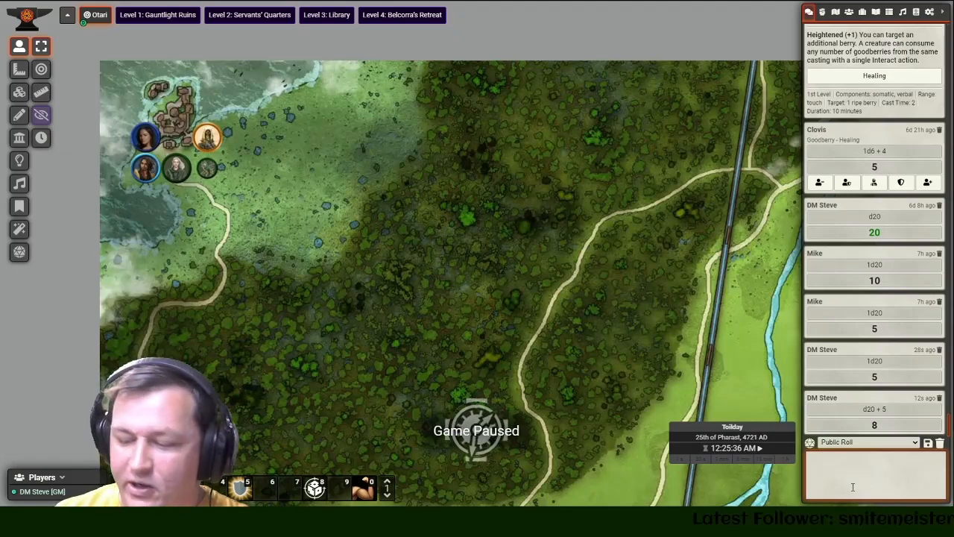
{"action": "type", "text": "/roll d"}
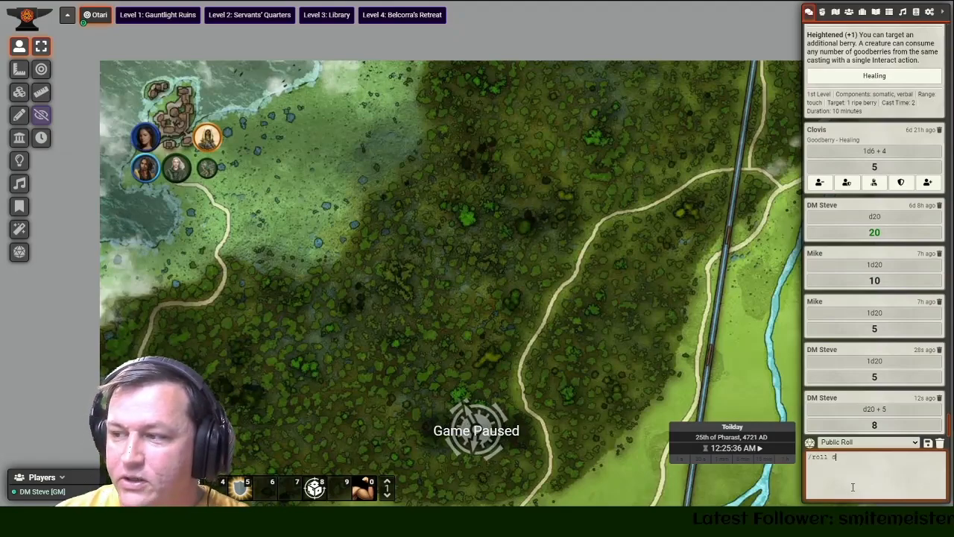
{"action": "type", "text": "20"}
{"action": "key", "text": "Return"}
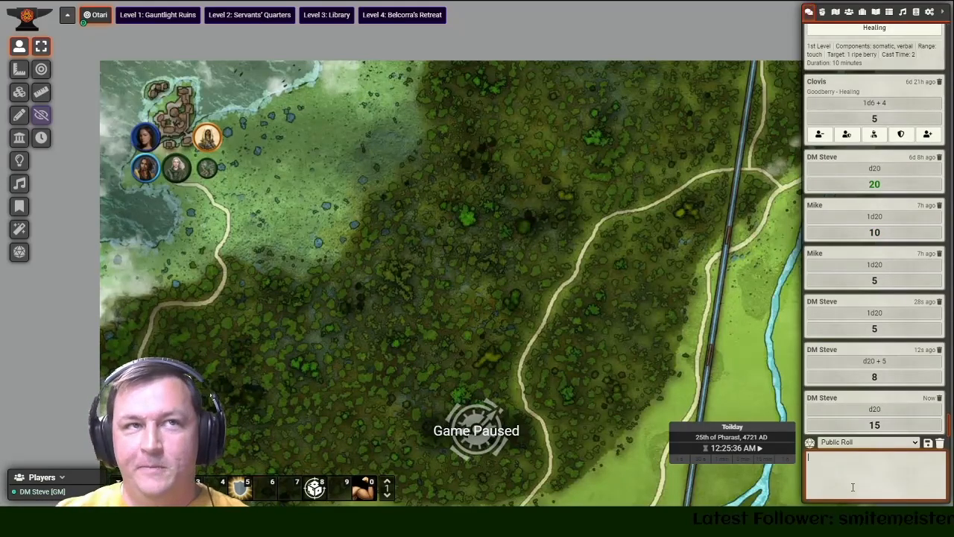
- Examine the installed modules again, from the dice modules down to the Pathfinder 2e, PopOut! and Rollsmith entries, with the chat log shown
{"action": "left_click", "coordinate": [930, 13]}
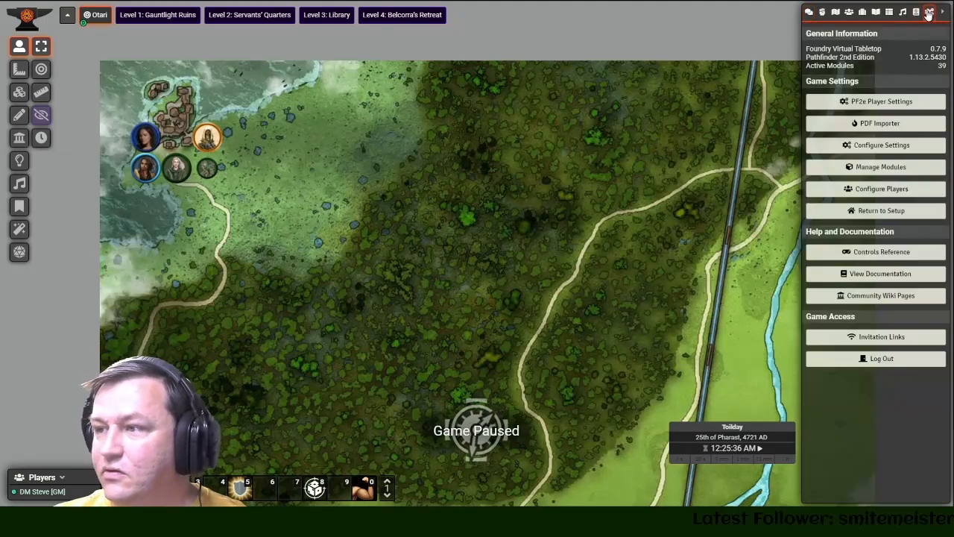
{"action": "left_click", "coordinate": [881, 167]}
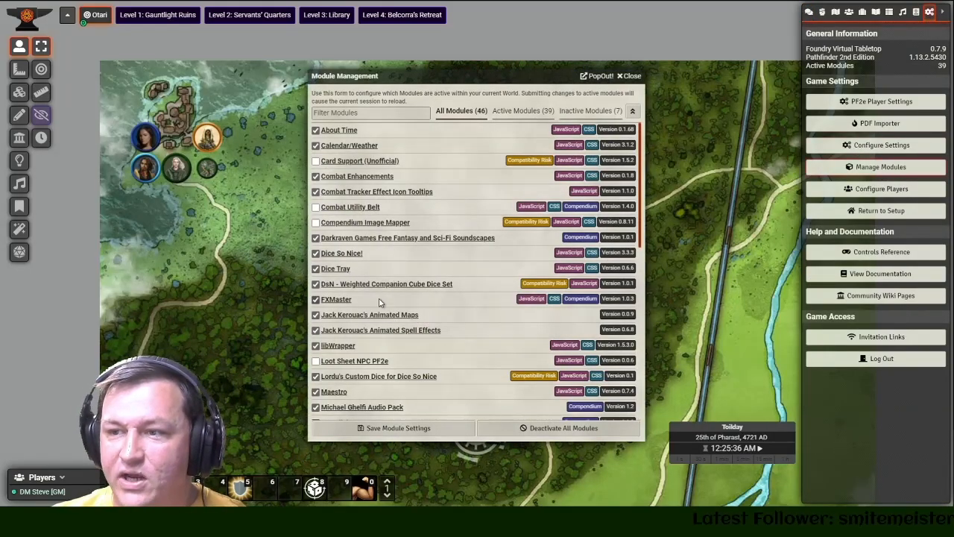
{"action": "scroll", "coordinate": [377, 278], "scroll_direction": "down", "scroll_amount": 5}
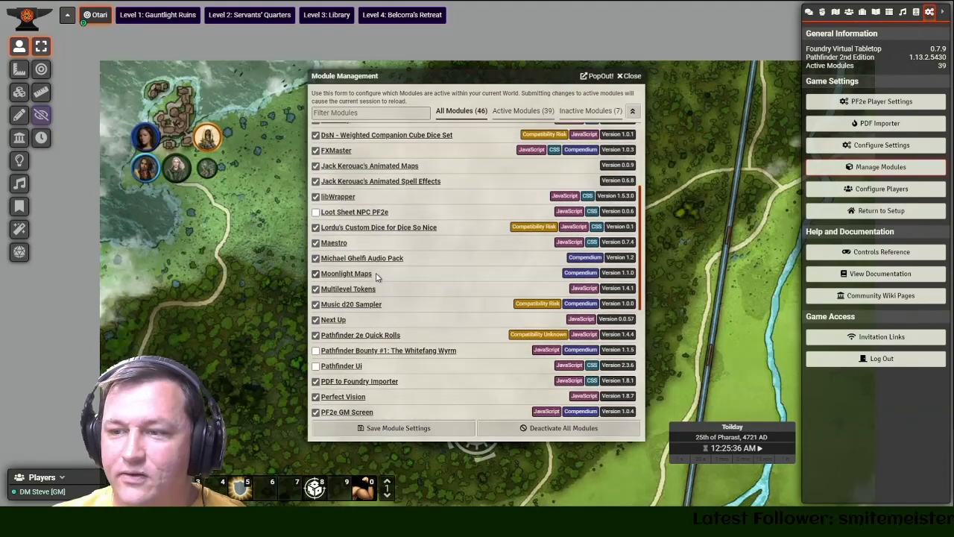
{"action": "scroll", "coordinate": [376, 277], "scroll_direction": "down", "scroll_amount": 4}
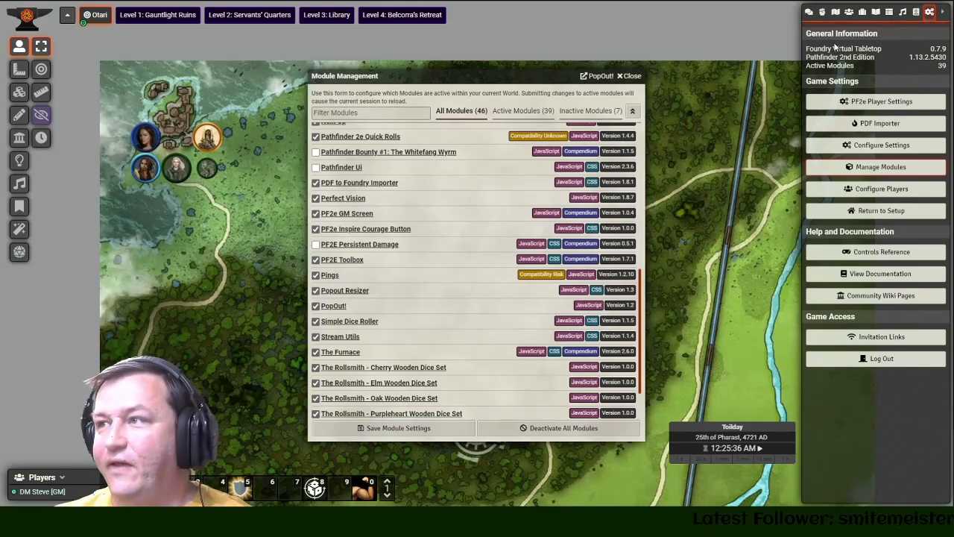
{"action": "left_click", "coordinate": [811, 13]}
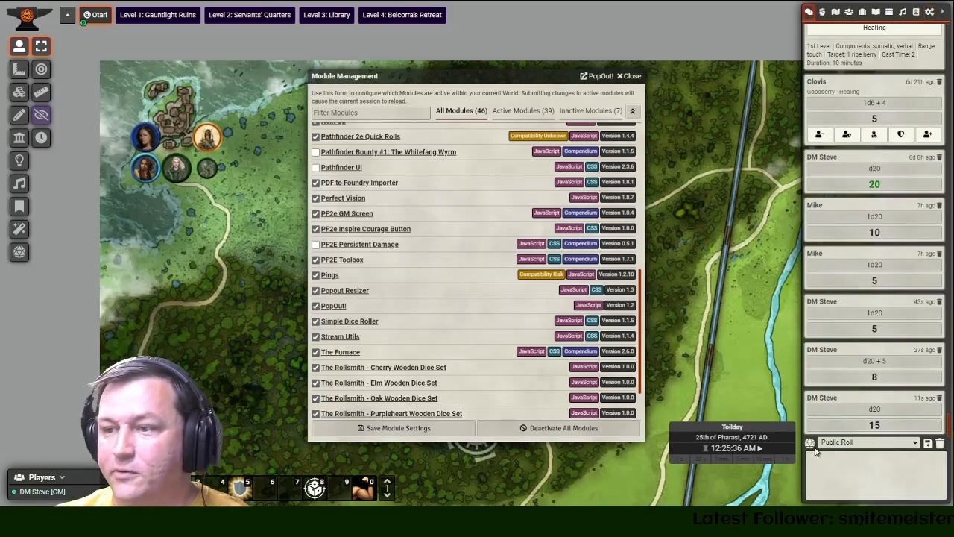
{"action": "scroll", "coordinate": [440, 328], "scroll_direction": "down", "scroll_amount": 2}
{"action": "scroll", "coordinate": [402, 317], "scroll_direction": "up", "scroll_amount": 4}
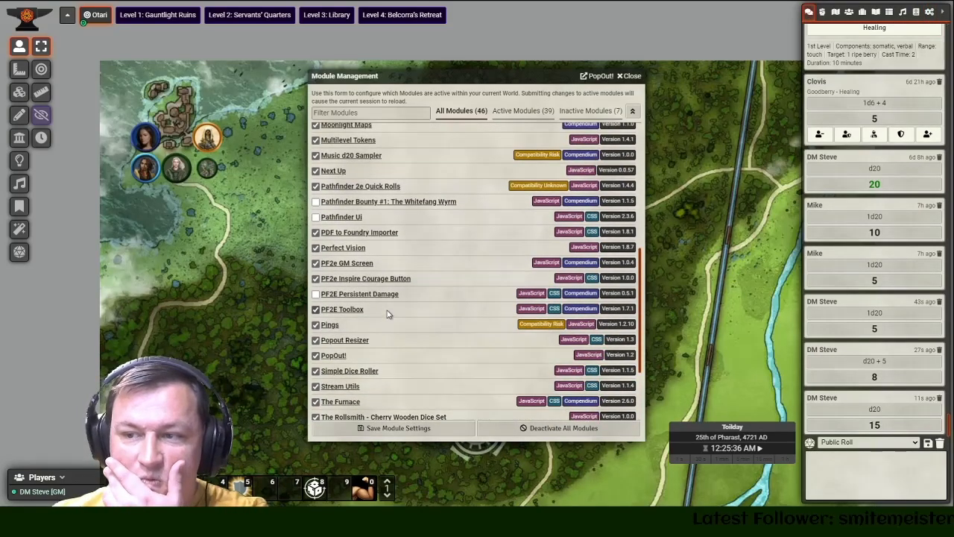
{"action": "scroll", "coordinate": [387, 314], "scroll_direction": "up", "scroll_amount": 1}
{"action": "scroll", "coordinate": [371, 338], "scroll_direction": "up", "scroll_amount": 2}
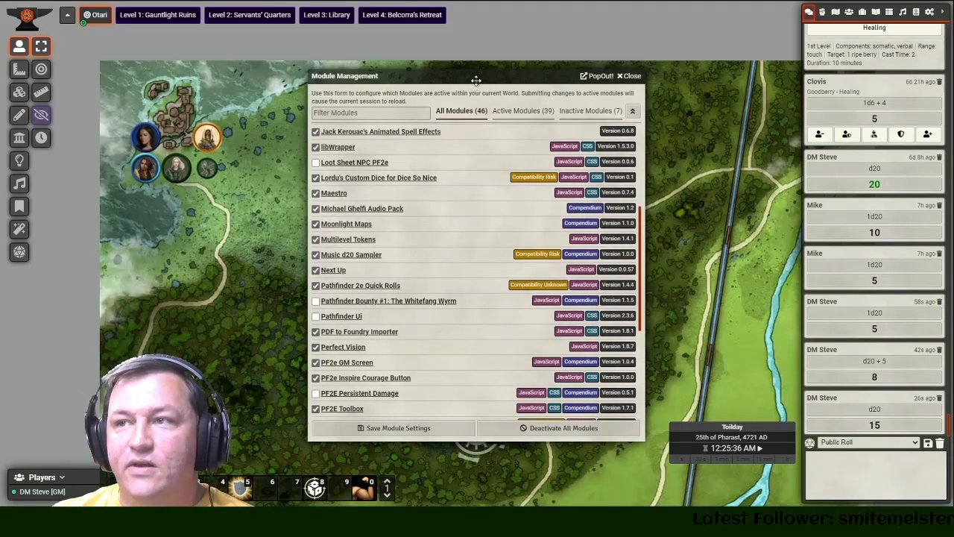
- Open the Mukta token's configuration from the Otari map and show its vision settings
{"action": "left_click_drag", "start_coordinate": [476, 80], "coordinate": [510, 89]}
{"action": "left_click", "coordinate": [215, 149]}
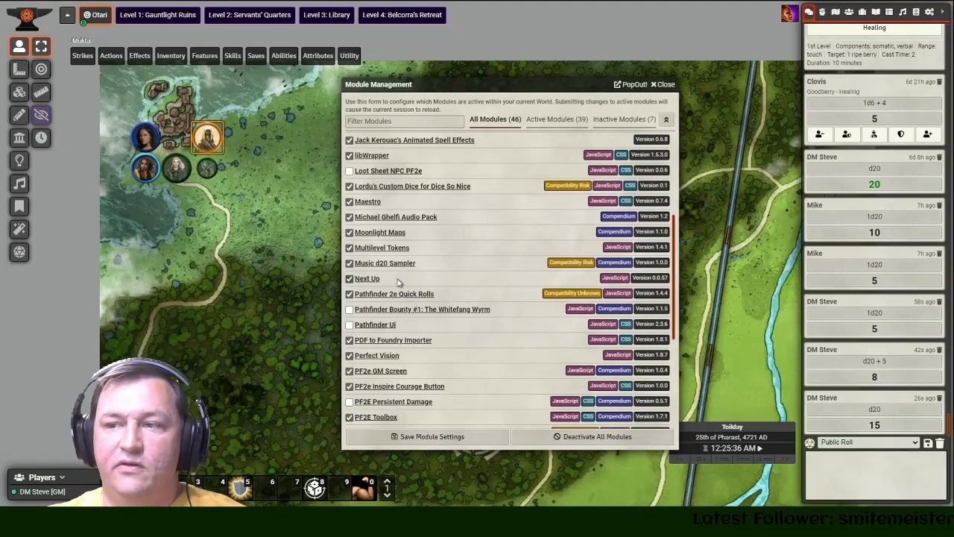
{"action": "scroll", "coordinate": [224, 218], "scroll_direction": "up", "scroll_amount": 2}
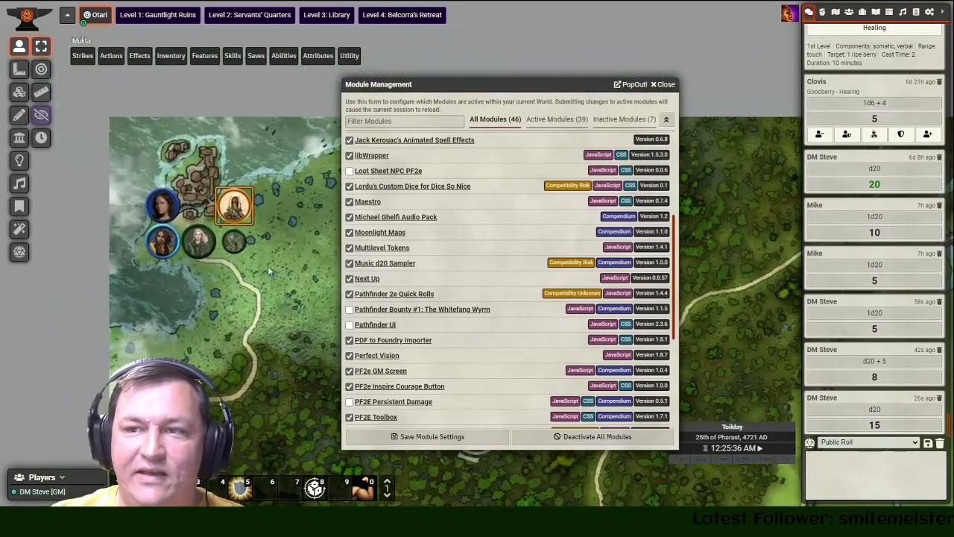
{"action": "right_click", "coordinate": [233, 204]}
{"action": "right_click", "coordinate": [233, 205]}
{"action": "left_click_drag", "start_coordinate": [418, 186], "coordinate": [217, 157]}
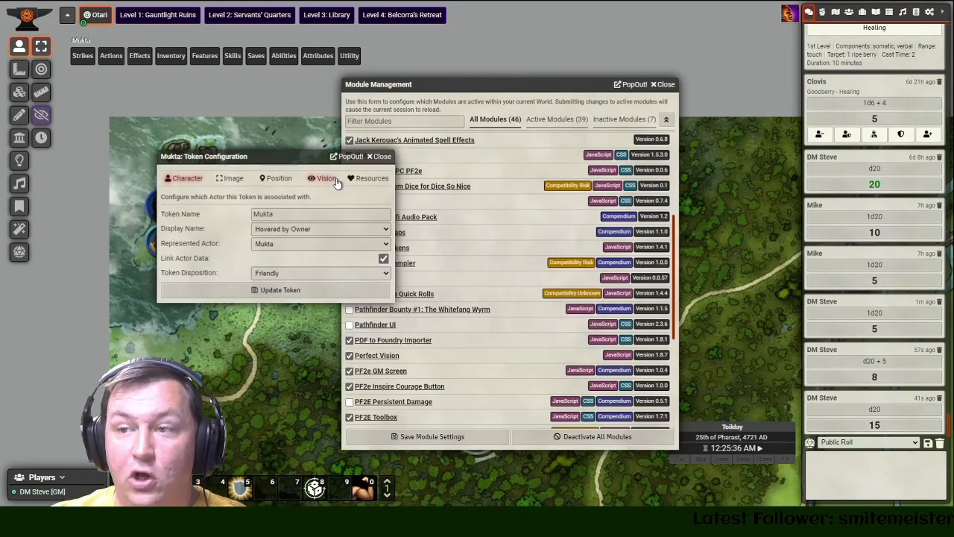
{"action": "left_click", "coordinate": [323, 177]}
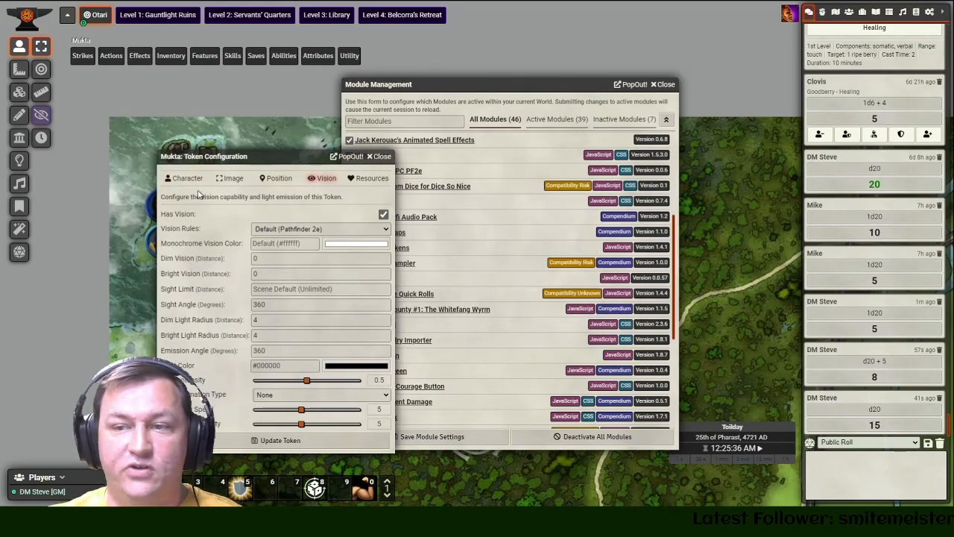
- Set Mukta's dim vision distance to 400 and update the token
{"action": "left_click", "coordinate": [254, 258]}
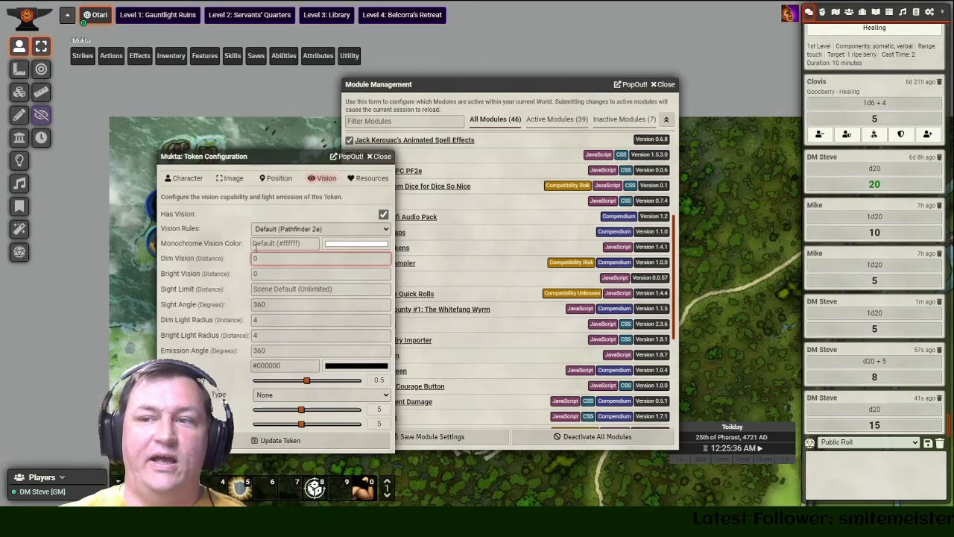
{"action": "left_click_drag", "start_coordinate": [224, 156], "coordinate": [319, 169]}
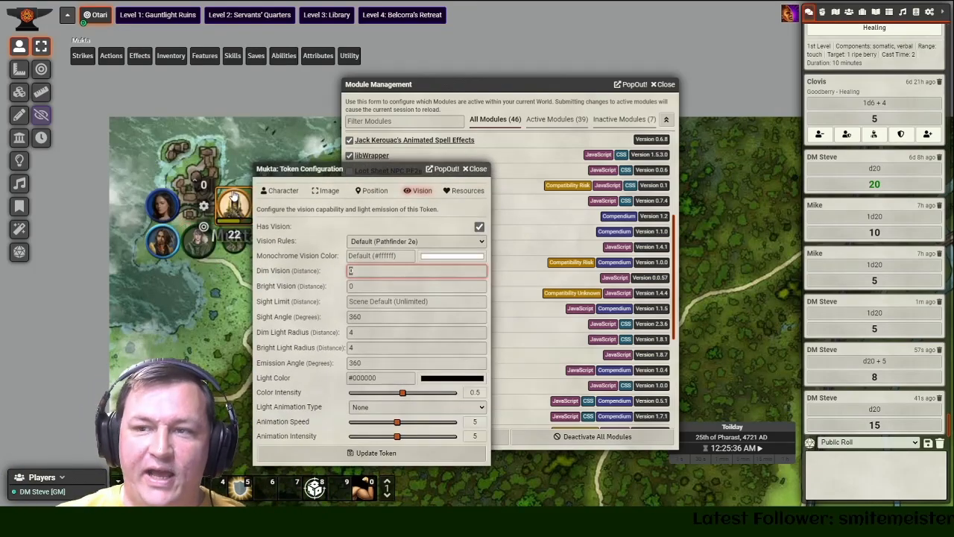
{"action": "double_click", "coordinate": [233, 202]}
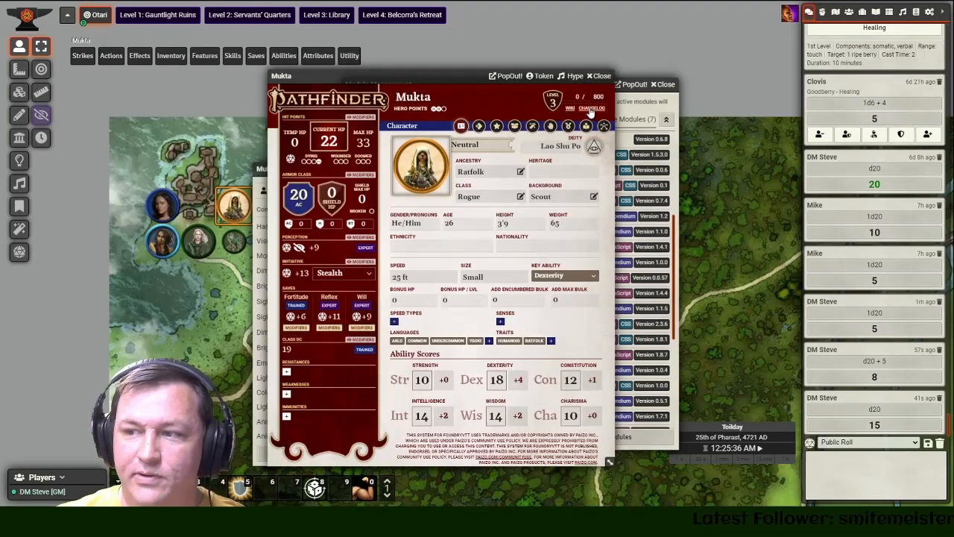
{"action": "left_click", "coordinate": [599, 76]}
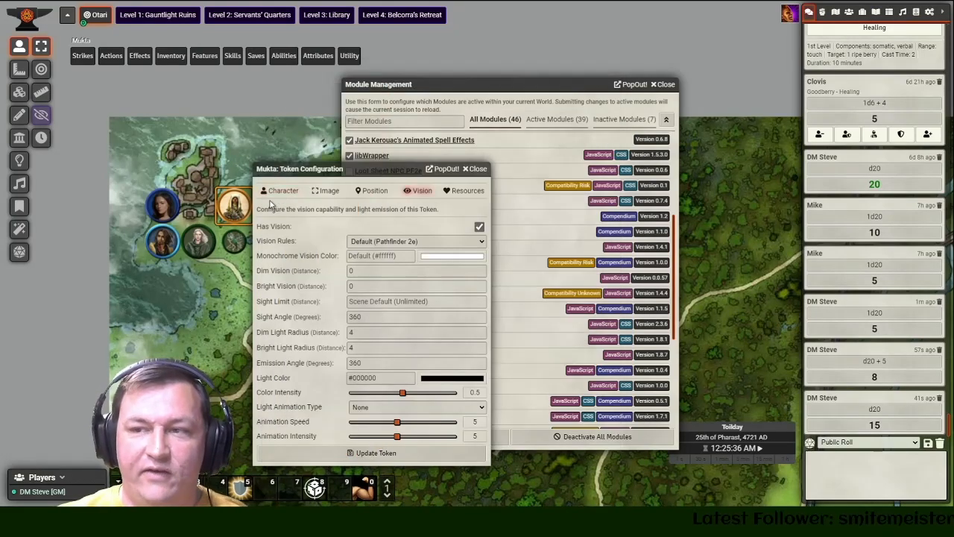
{"action": "left_click_drag", "start_coordinate": [291, 164], "coordinate": [342, 179]}
{"action": "left_click", "coordinate": [386, 259]}
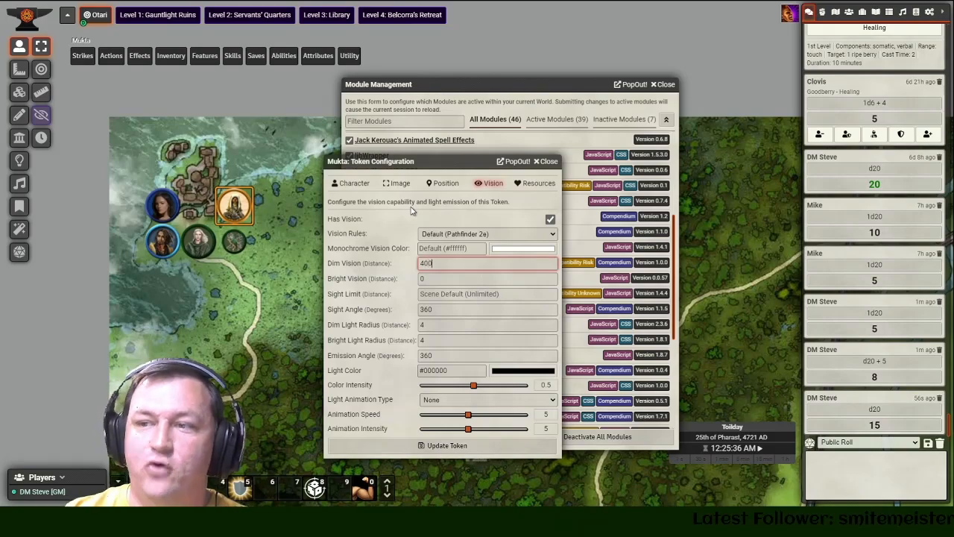
{"action": "left_click", "coordinate": [392, 262]}
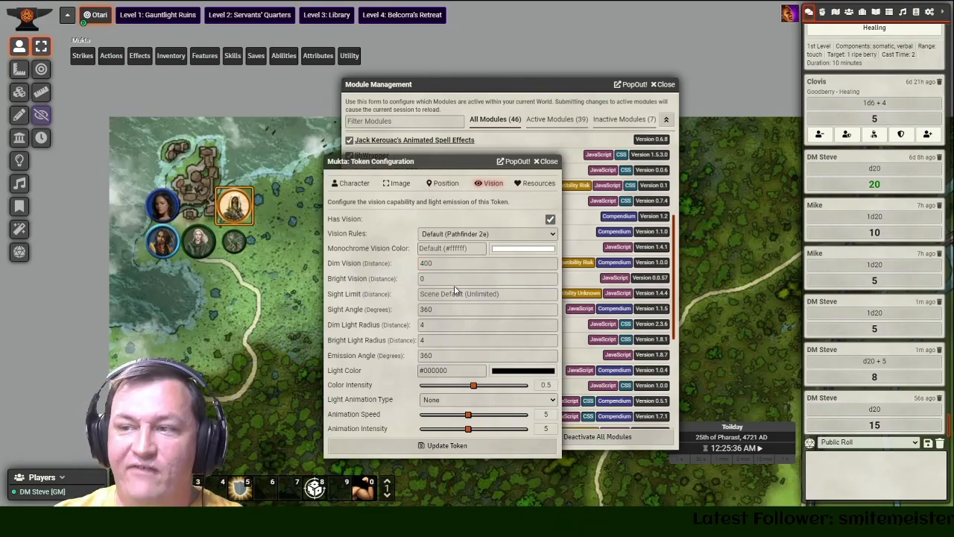
{"action": "left_click", "coordinate": [479, 445]}
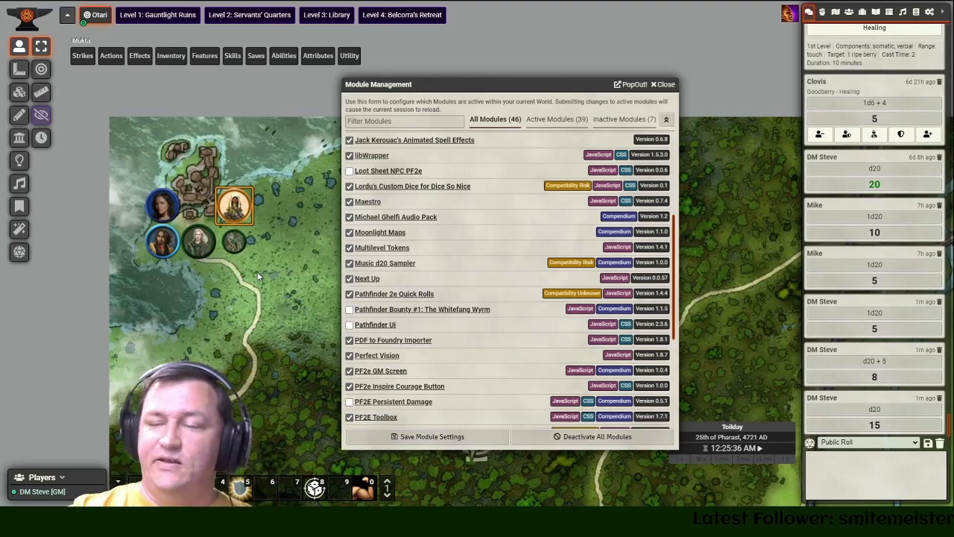
- Check the dim and bright vision distances in Nulara's token configuration and close it
{"action": "double_click", "coordinate": [198, 240]}
{"action": "left_click", "coordinate": [579, 185]}
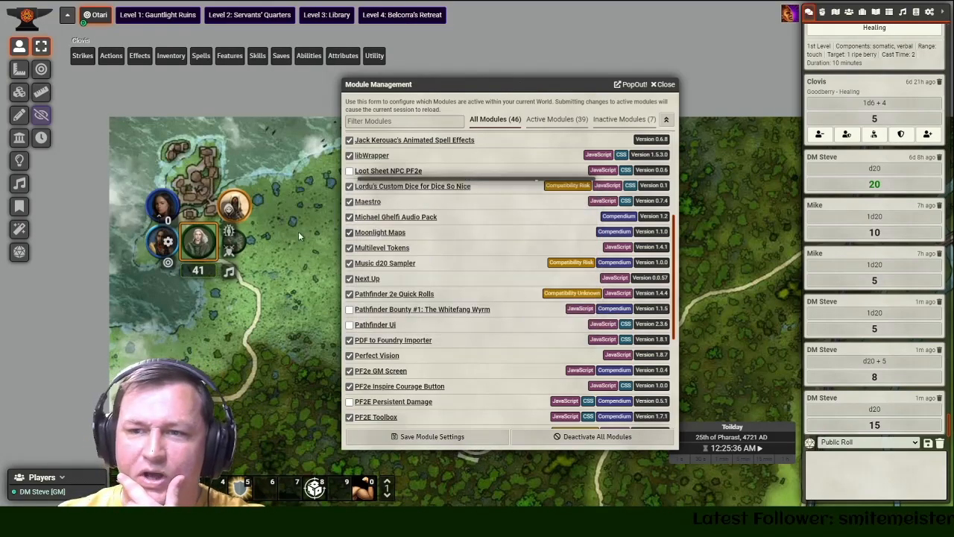
{"action": "left_click", "coordinate": [164, 205]}
{"action": "double_click", "coordinate": [164, 205]}
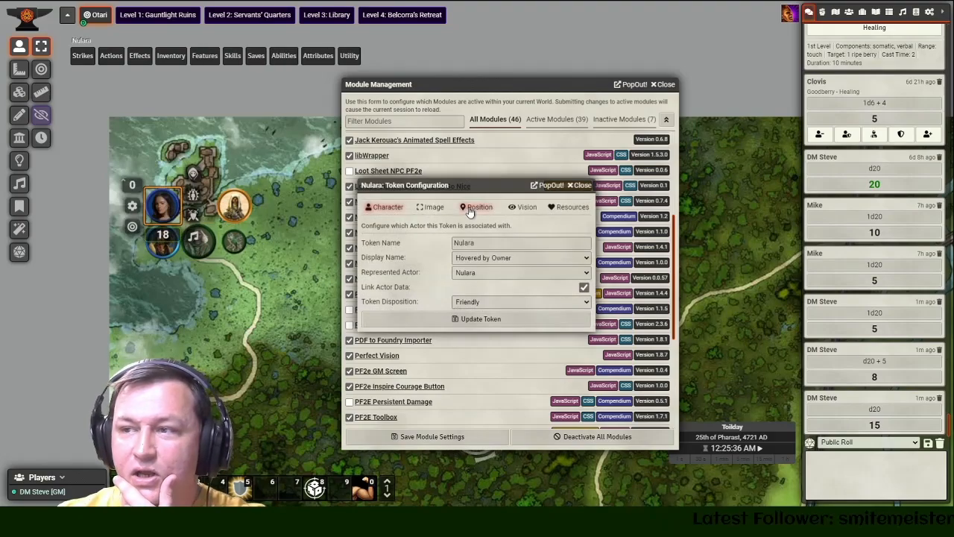
{"action": "left_click", "coordinate": [524, 208]}
{"action": "double_click", "coordinate": [489, 301]}
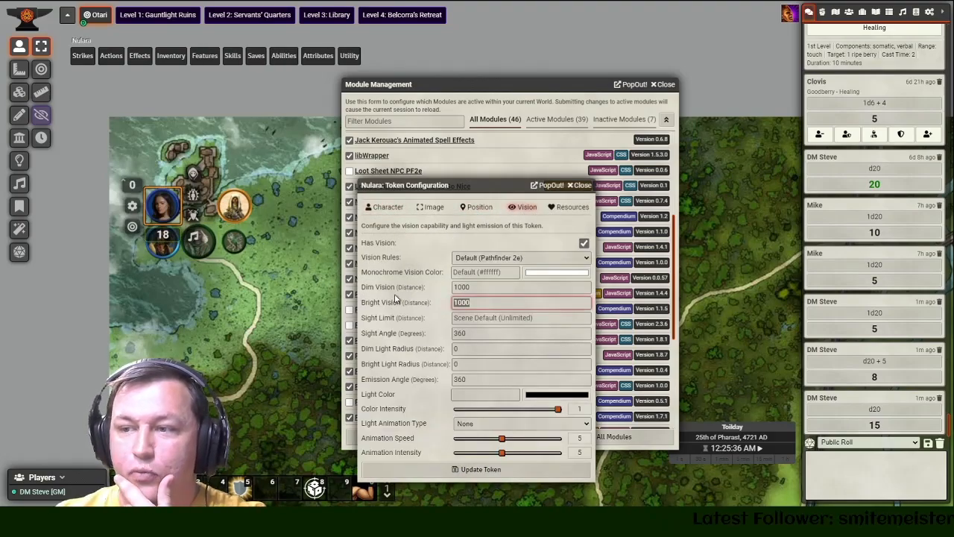
{"action": "left_click_drag", "start_coordinate": [484, 286], "coordinate": [396, 285]}
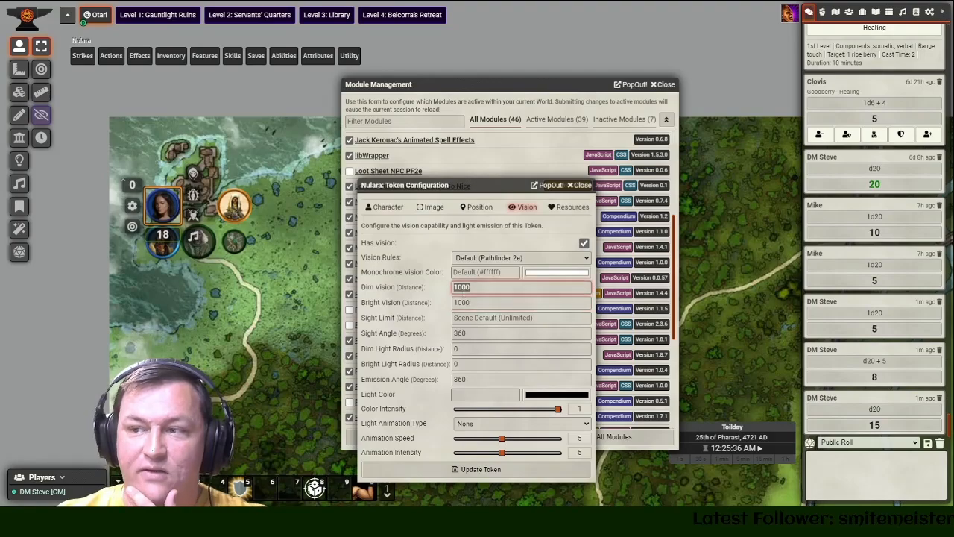
{"action": "left_click_drag", "start_coordinate": [478, 303], "coordinate": [450, 303]}
{"action": "left_click", "coordinate": [477, 273]}
{"action": "left_click", "coordinate": [581, 185]}
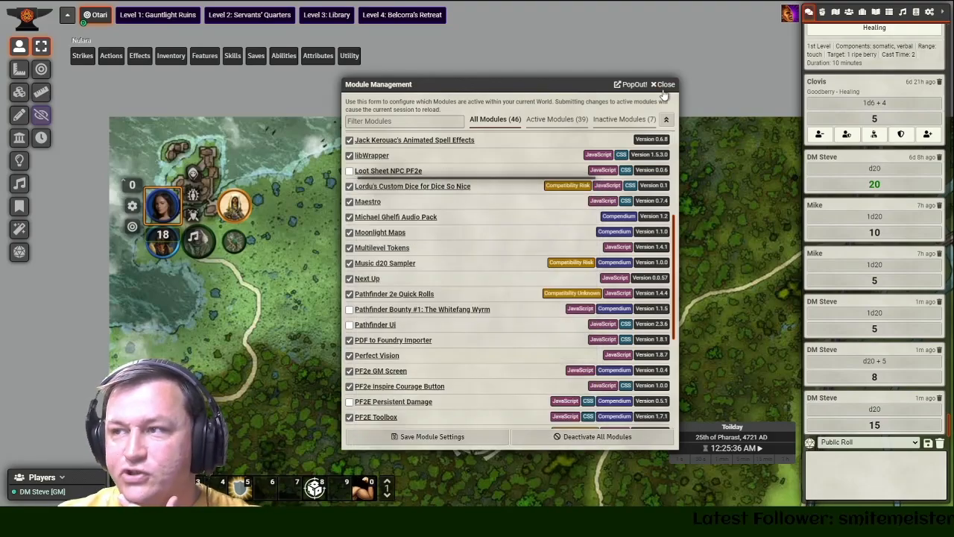
- Review the dice modules in the reopened module list, and close both the module management and game settings windows
{"action": "left_click", "coordinate": [662, 84]}
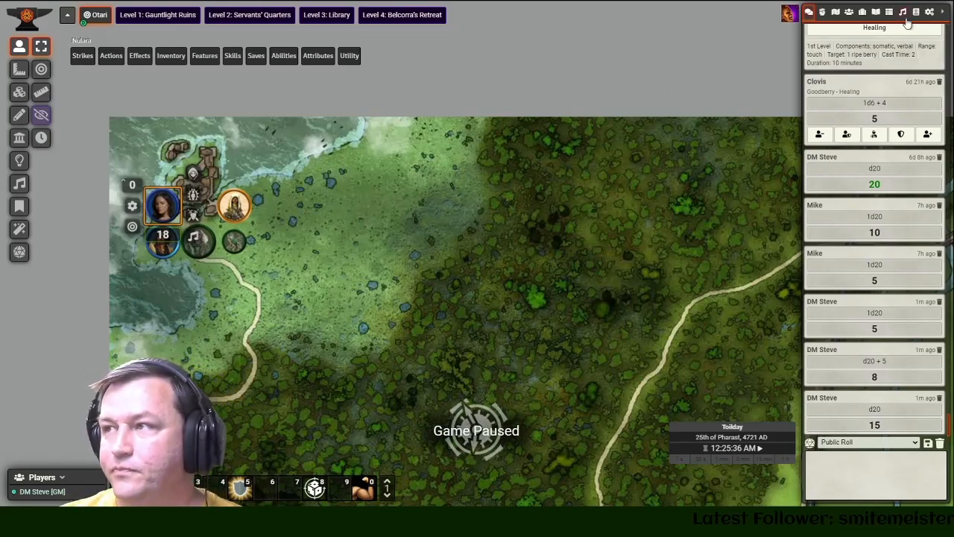
{"action": "left_click", "coordinate": [929, 13]}
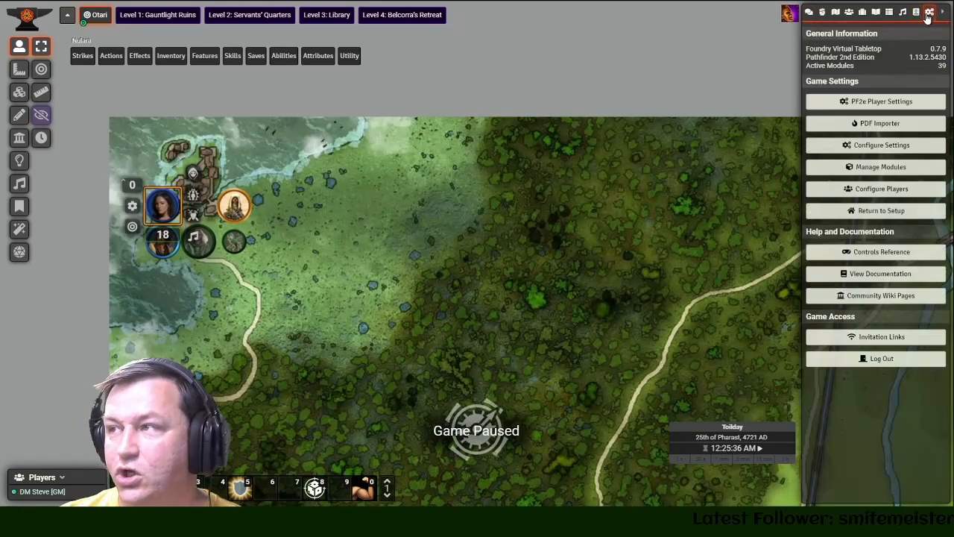
{"action": "left_click", "coordinate": [889, 144]}
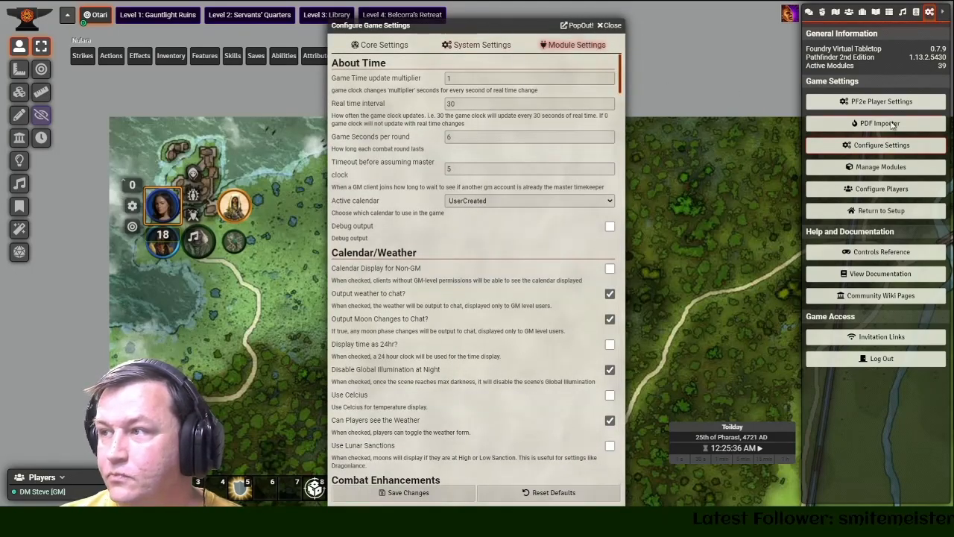
{"action": "scroll", "coordinate": [440, 197], "scroll_direction": "down", "scroll_amount": 3}
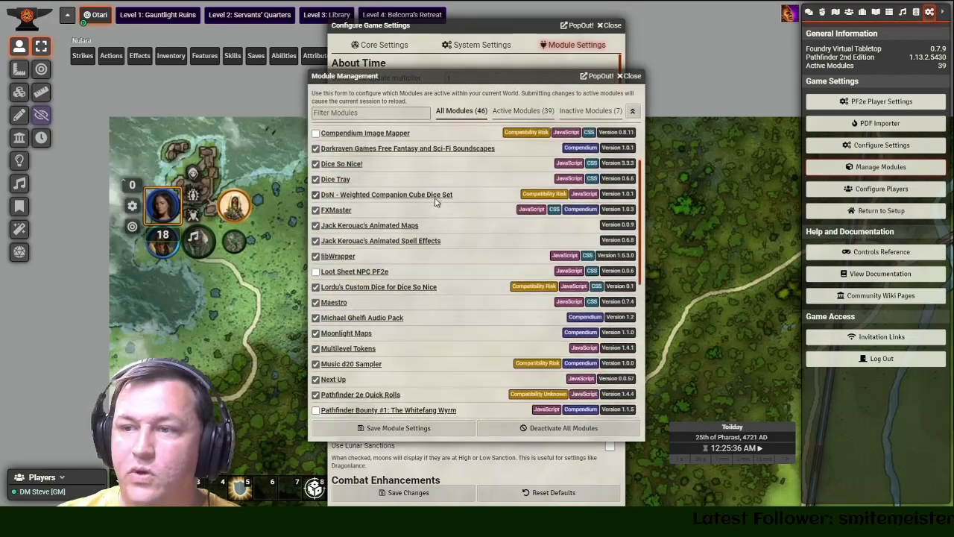
{"action": "scroll", "coordinate": [409, 228], "scroll_direction": "up", "scroll_amount": 2}
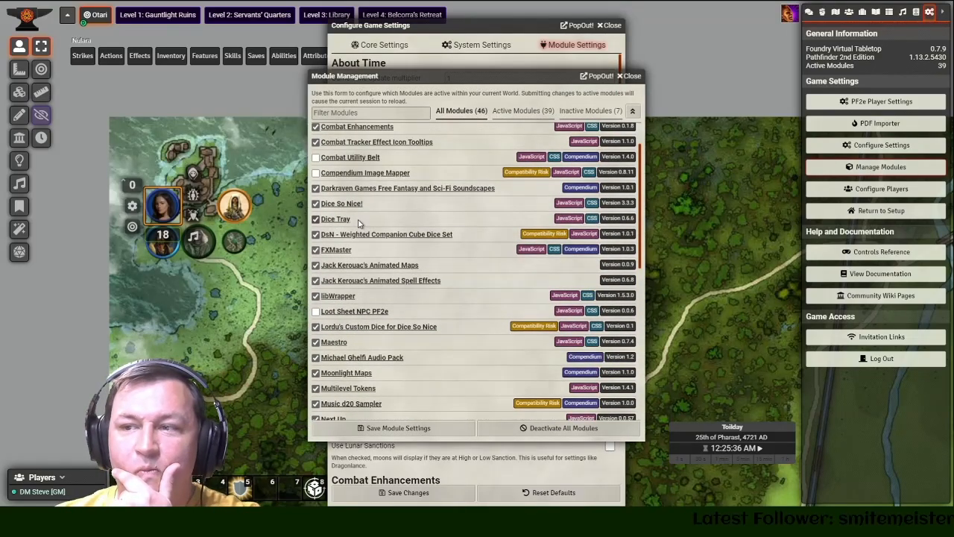
{"action": "left_click", "coordinate": [630, 76]}
{"action": "left_click", "coordinate": [607, 26]}
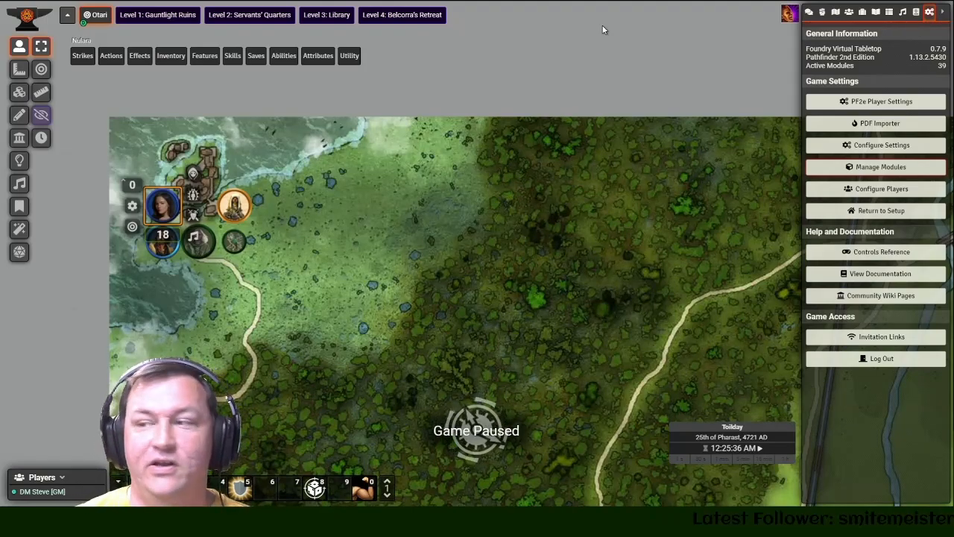
- Open the personal 3D dice settings of Dice So Nice! and arrange them beside the game settings window
{"action": "left_click", "coordinate": [882, 144]}
{"action": "left_click_drag", "start_coordinate": [424, 21], "coordinate": [435, 17]}
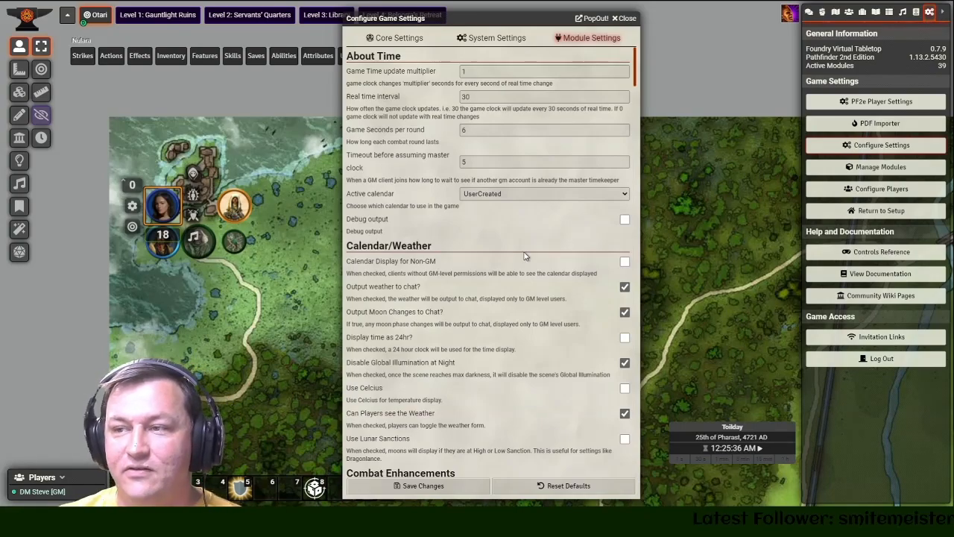
{"action": "scroll", "coordinate": [522, 255], "scroll_direction": "down", "scroll_amount": 5}
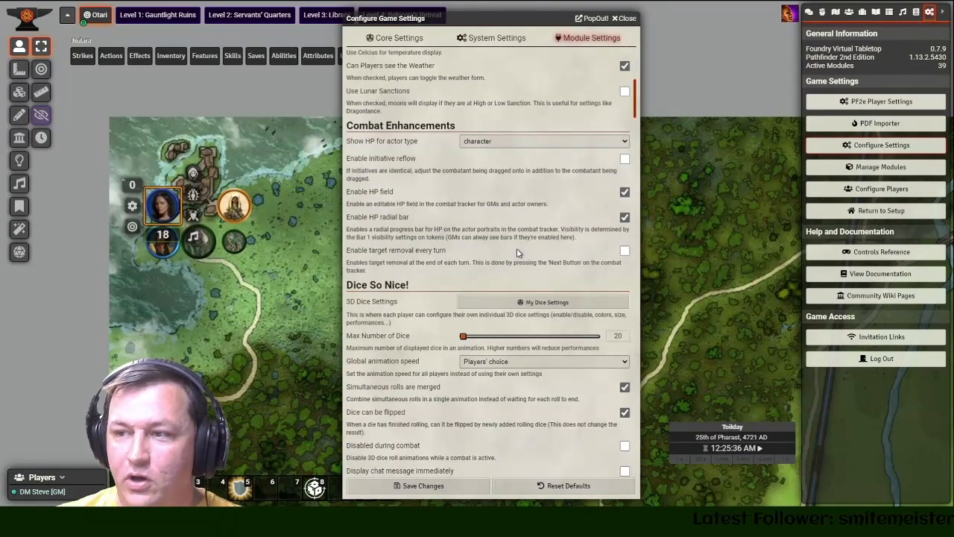
{"action": "scroll", "coordinate": [563, 109], "scroll_direction": "down", "scroll_amount": 2}
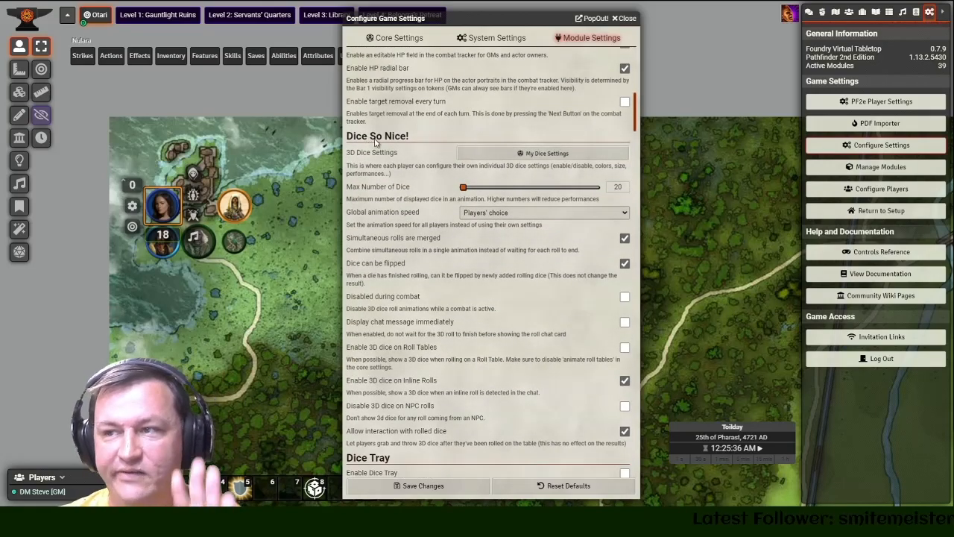
{"action": "left_click", "coordinate": [504, 153]}
{"action": "left_click_drag", "start_coordinate": [426, 97], "coordinate": [276, 87]}
{"action": "left_click", "coordinate": [490, 32]}
{"action": "left_click_drag", "start_coordinate": [489, 21], "coordinate": [638, 27]}
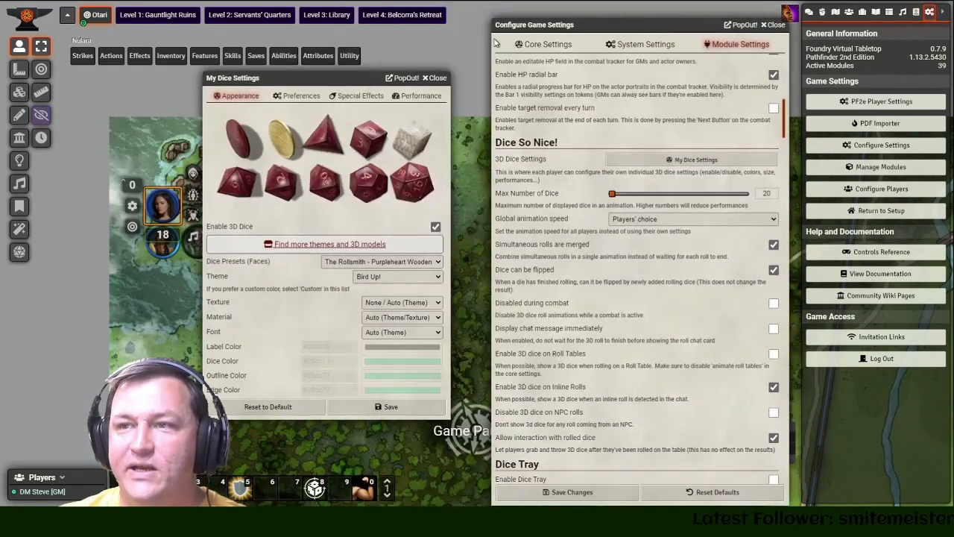
{"action": "left_click_drag", "start_coordinate": [308, 76], "coordinate": [352, 71]}
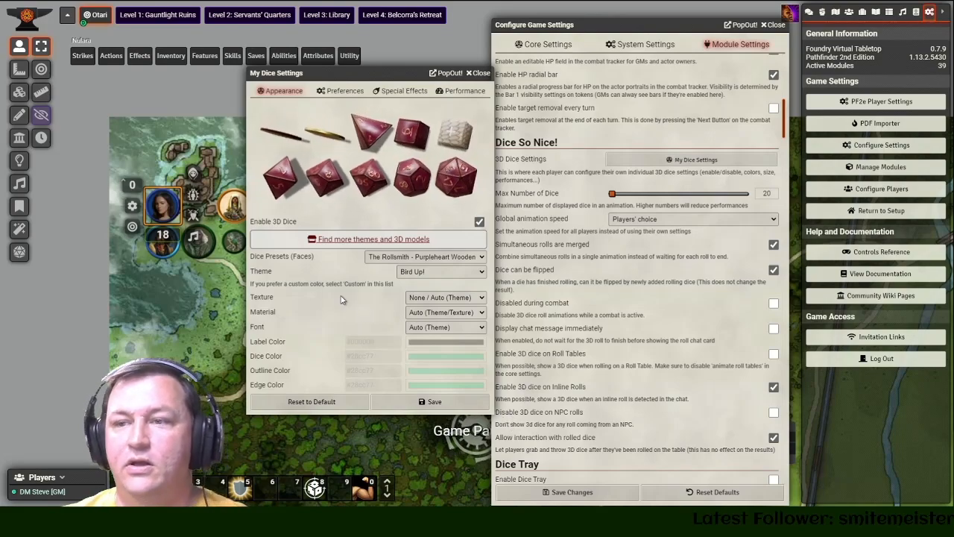
- Try the Standard and Foundry VTT dice presets and set the dice theme to Black
{"action": "left_click", "coordinate": [415, 268]}
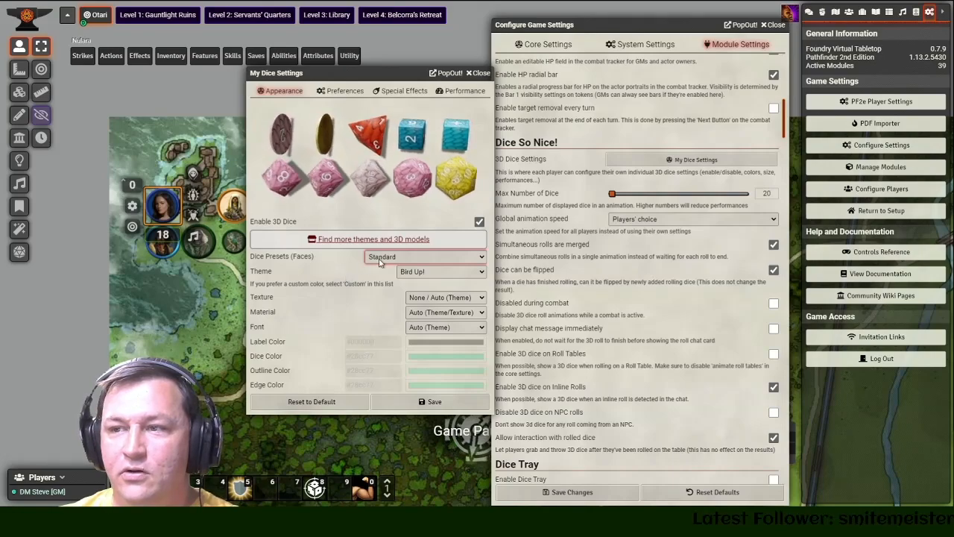
{"action": "key", "text": "Down"}
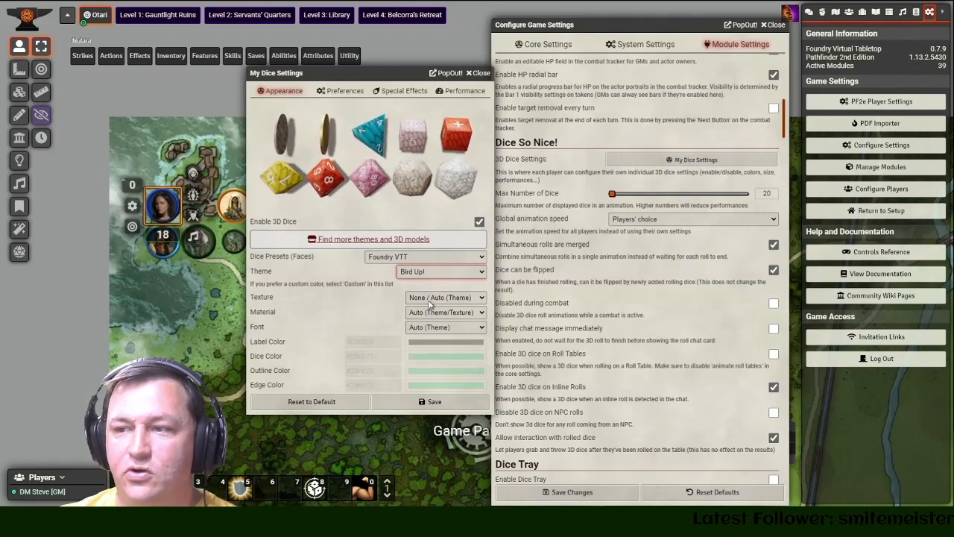
{"action": "key", "text": "Down"}
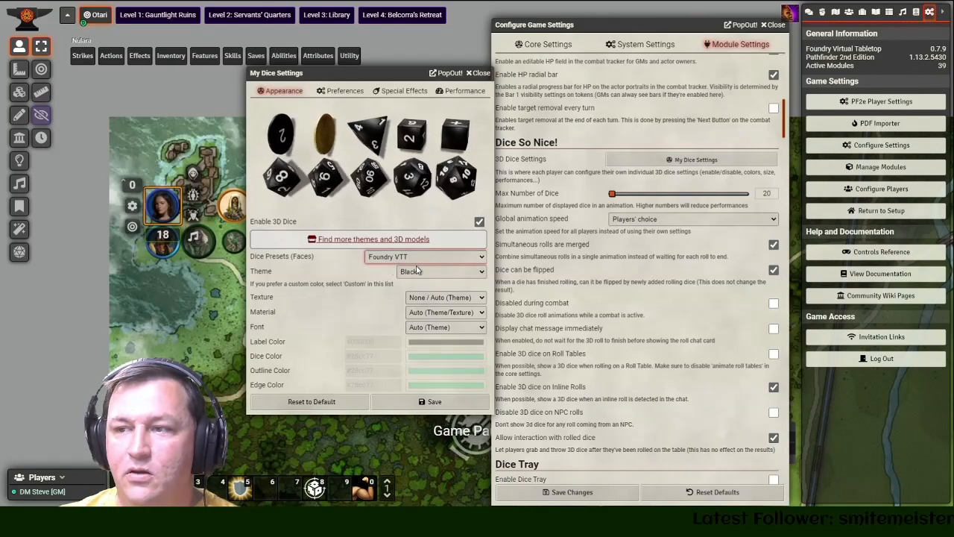
{"action": "left_click", "coordinate": [395, 268]}
{"action": "left_click", "coordinate": [407, 258]}
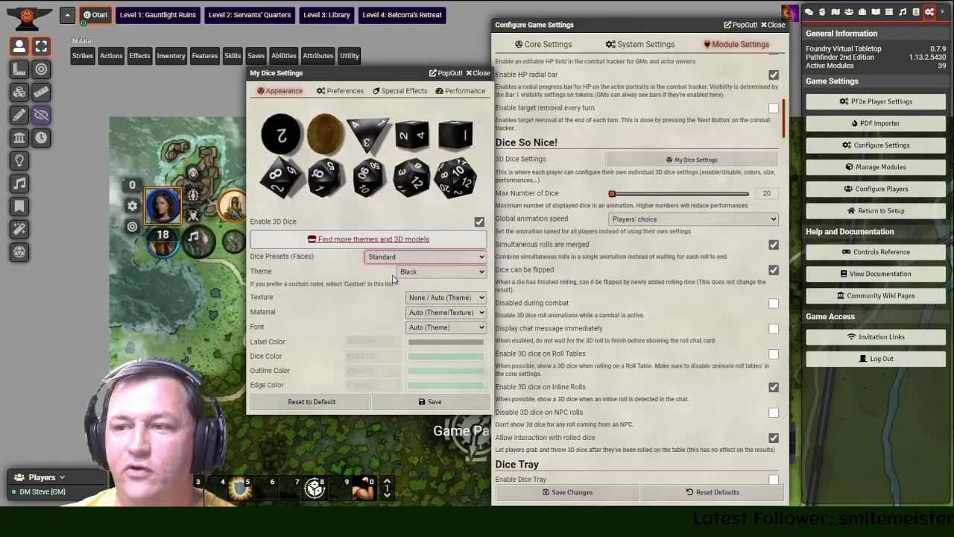
- Set the dice theme to White with the Foundry VTT preset and inspect the dice preview
{"action": "left_click", "coordinate": [406, 272]}
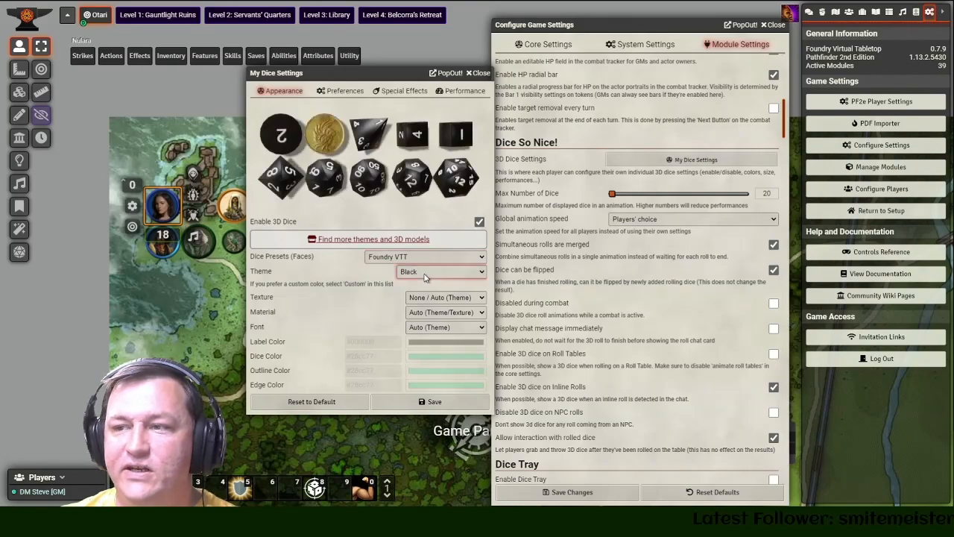
{"action": "left_click", "coordinate": [423, 329]}
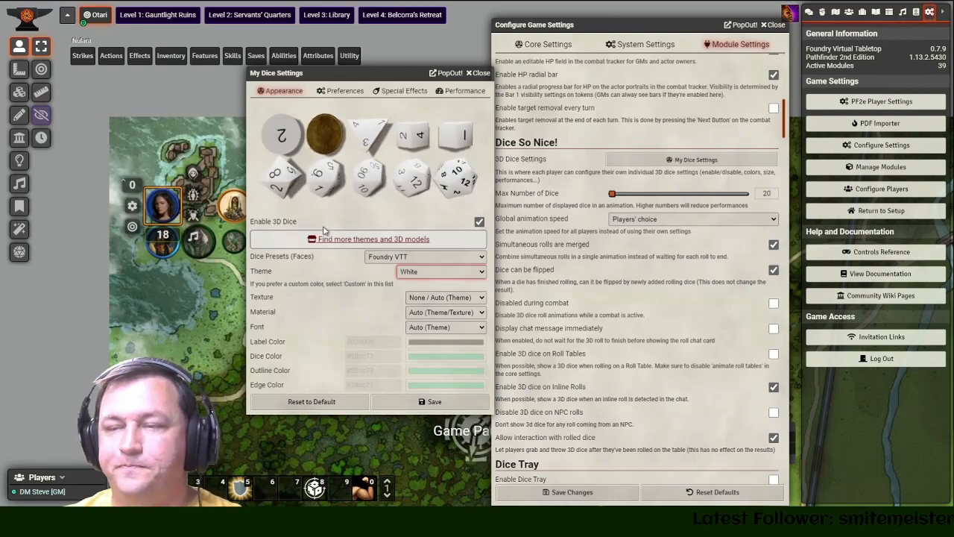
{"action": "left_click", "coordinate": [448, 196]}
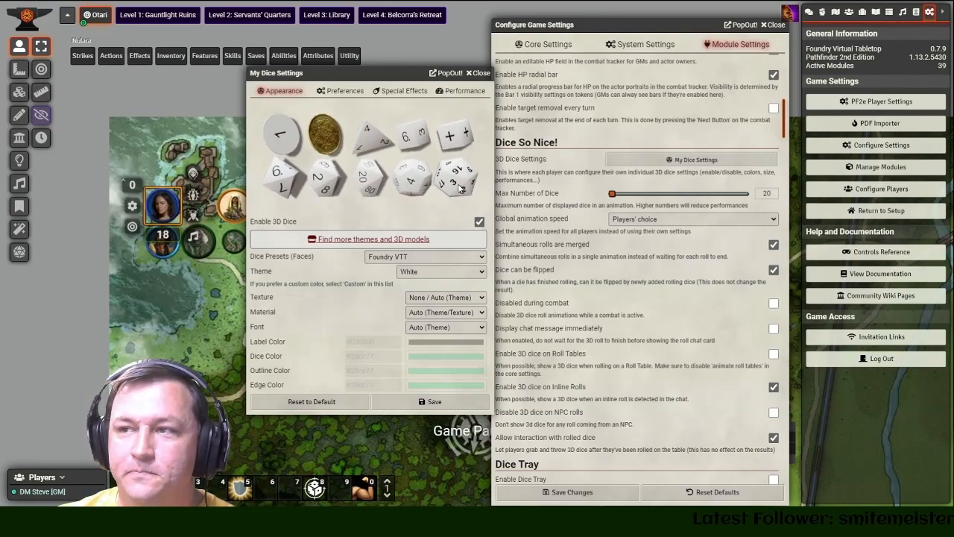
{"action": "left_click", "coordinate": [412, 258]}
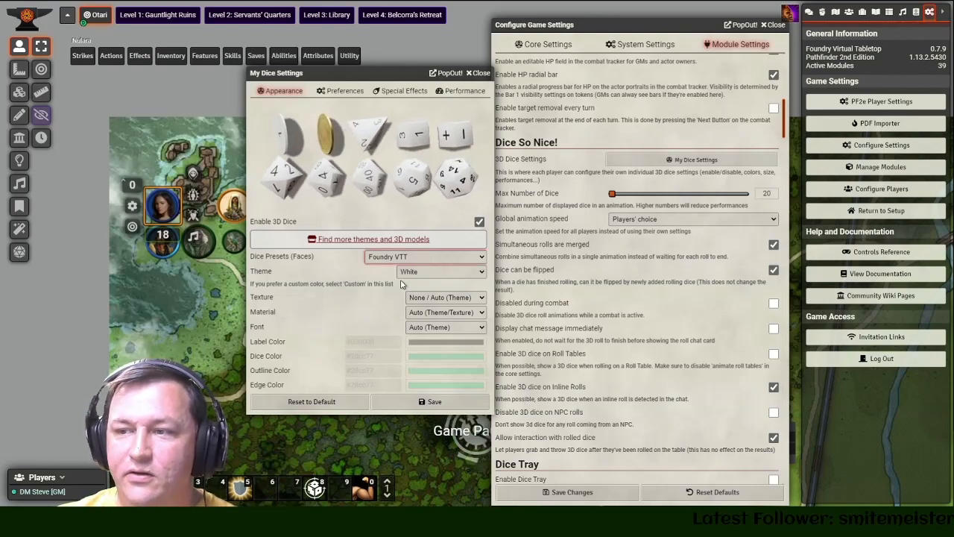
- Try the Ice texture and Glass material on the White dice theme and inspect the preview
{"action": "left_click", "coordinate": [346, 284]}
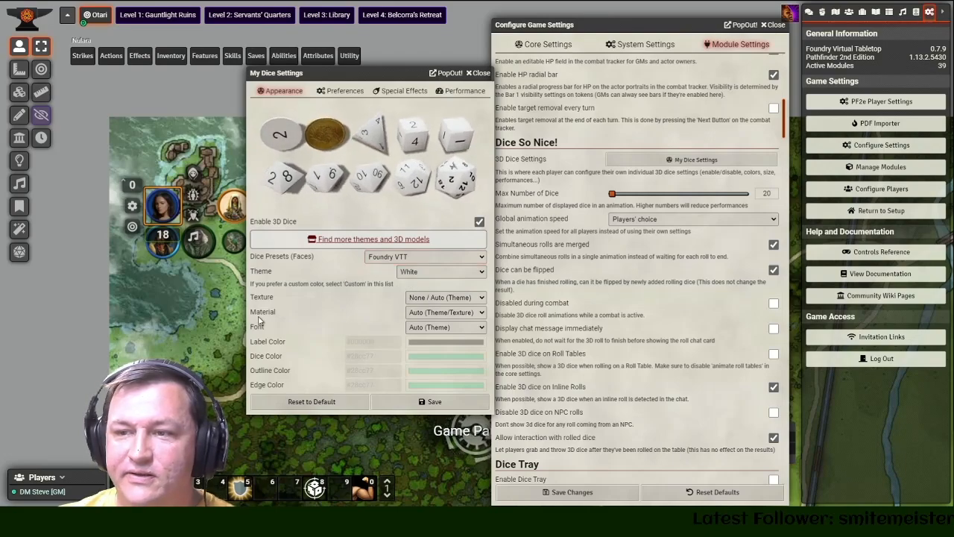
{"action": "left_click", "coordinate": [450, 298]}
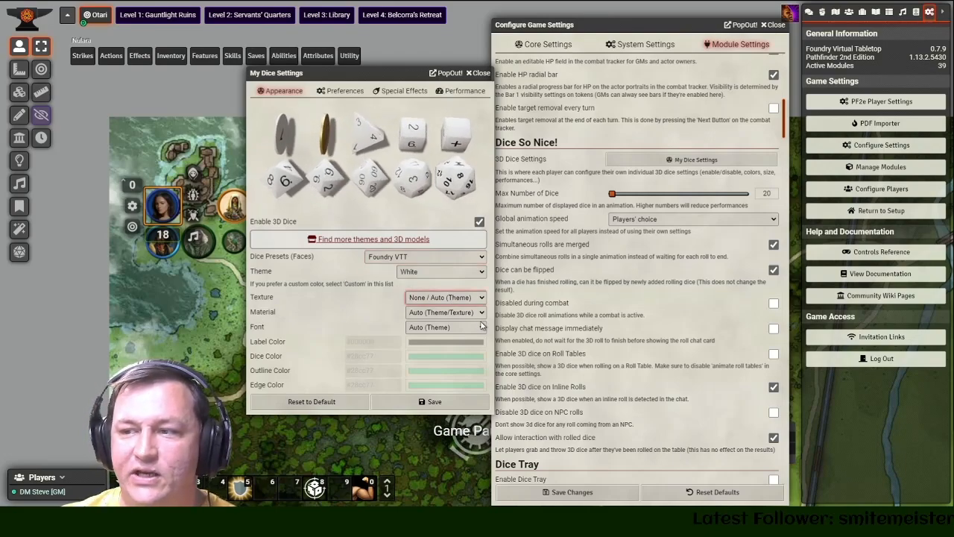
{"action": "left_click", "coordinate": [427, 372]}
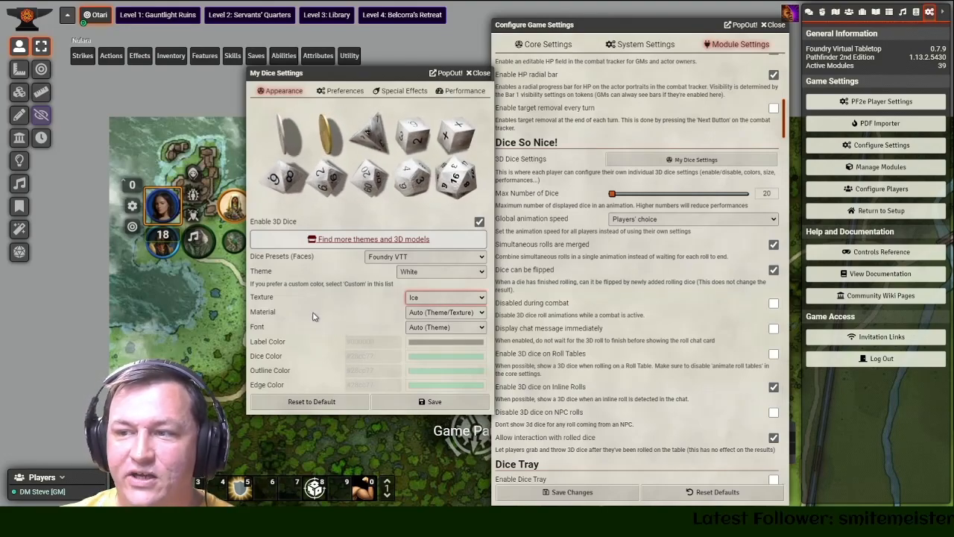
{"action": "left_click", "coordinate": [426, 316]}
{"action": "left_click", "coordinate": [440, 356]}
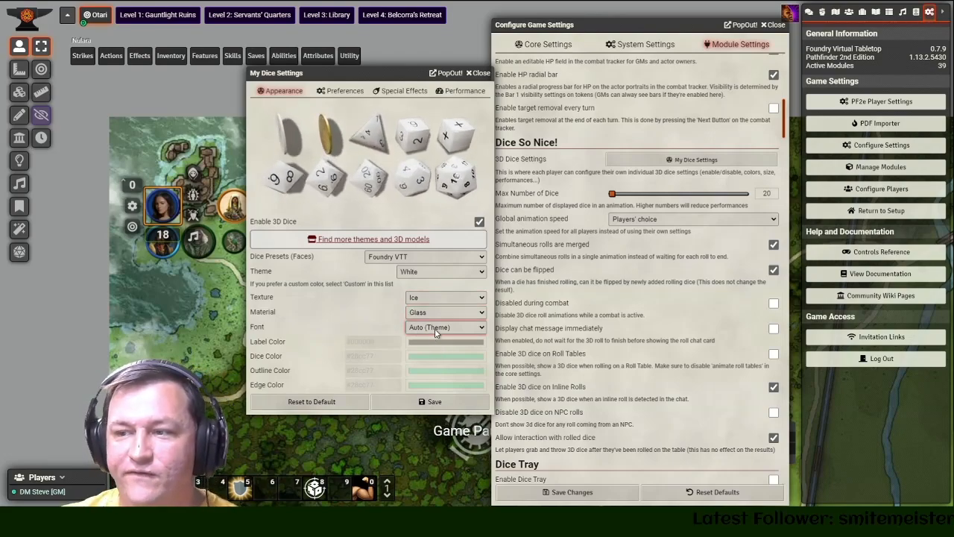
{"action": "left_click", "coordinate": [418, 353]}
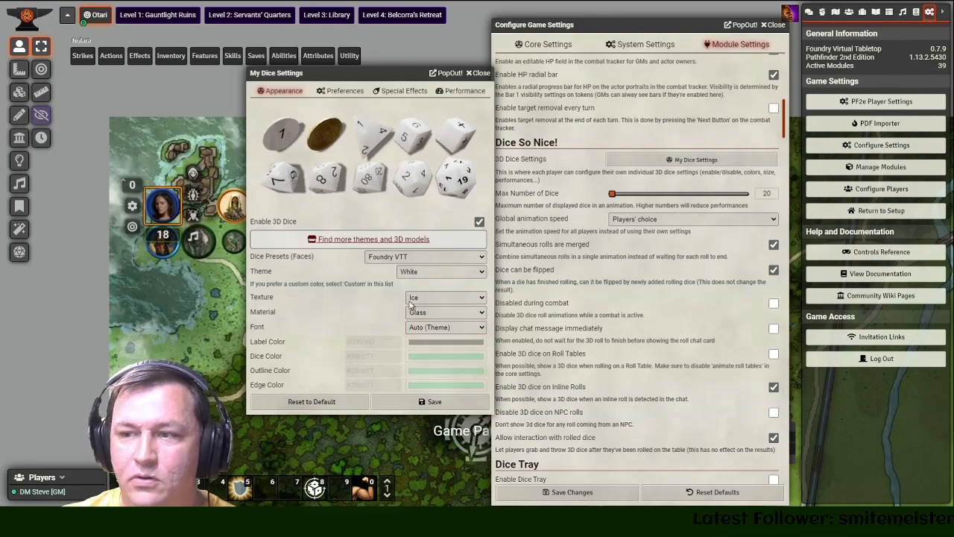
{"action": "left_click", "coordinate": [453, 299]}
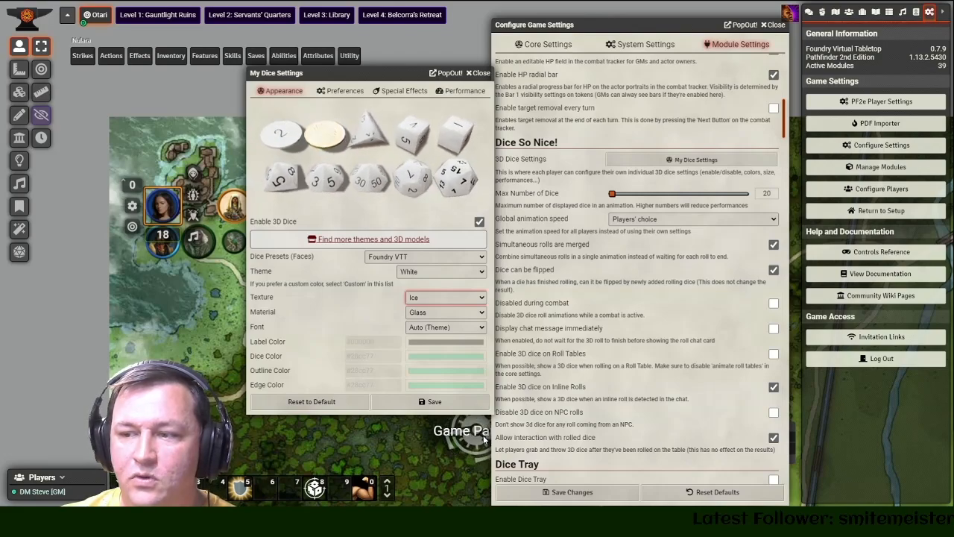
- Reload the game and reopen the personal 3D dice settings of Dice So Nice! from the module settings
{"action": "key", "text": "F5"}
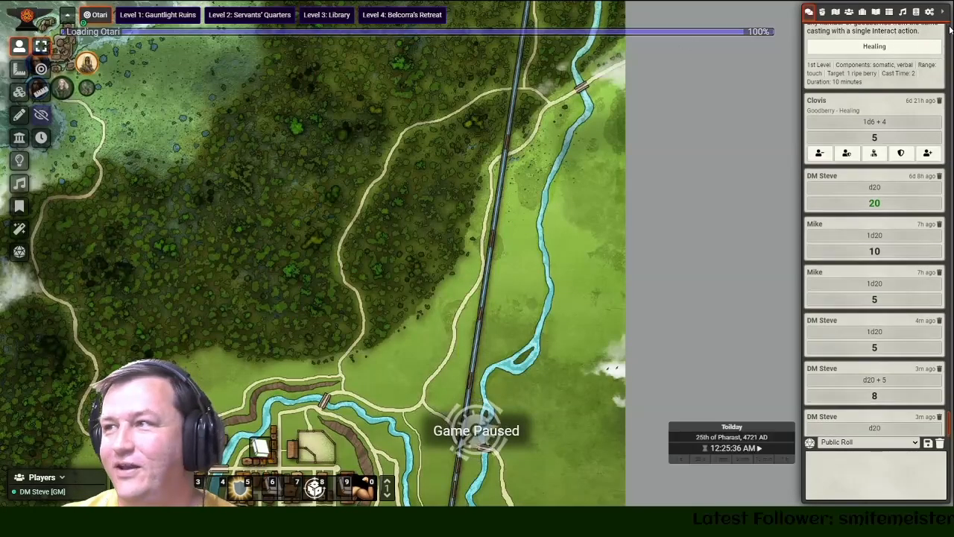
{"action": "left_click", "coordinate": [930, 12]}
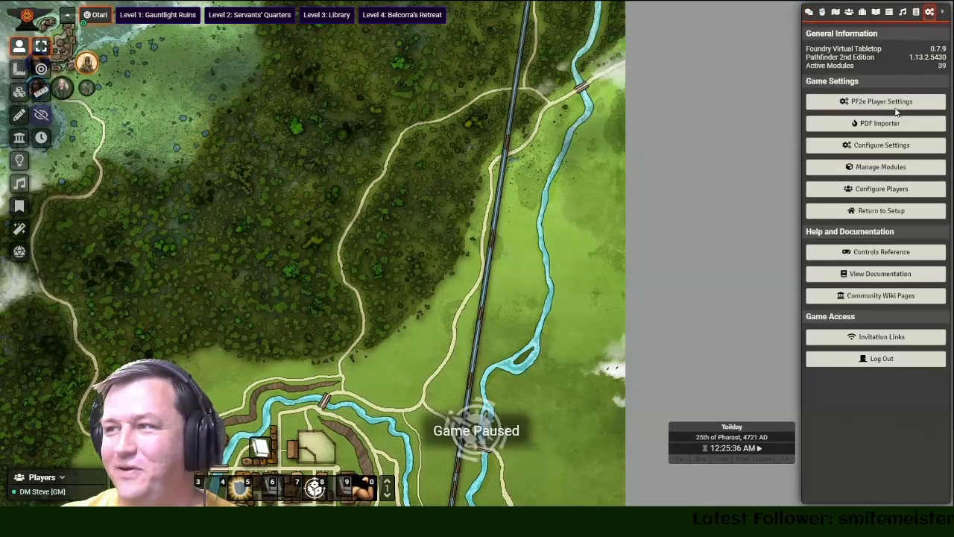
{"action": "left_click", "coordinate": [887, 148]}
{"action": "left_click", "coordinate": [576, 44]}
{"action": "scroll", "coordinate": [491, 125], "scroll_direction": "down", "scroll_amount": 10}
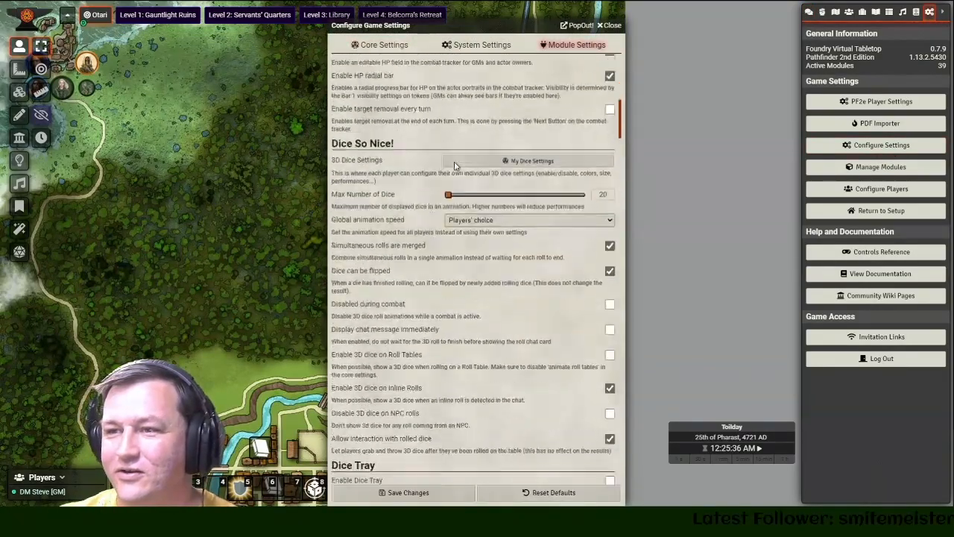
{"action": "left_click", "coordinate": [522, 110]}
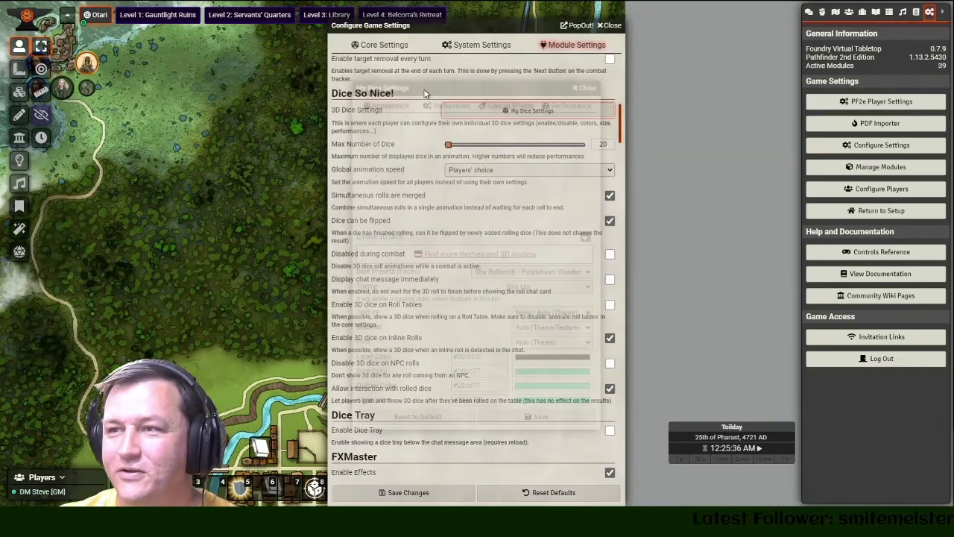
{"action": "left_click_drag", "start_coordinate": [317, 45], "coordinate": [358, 74]}
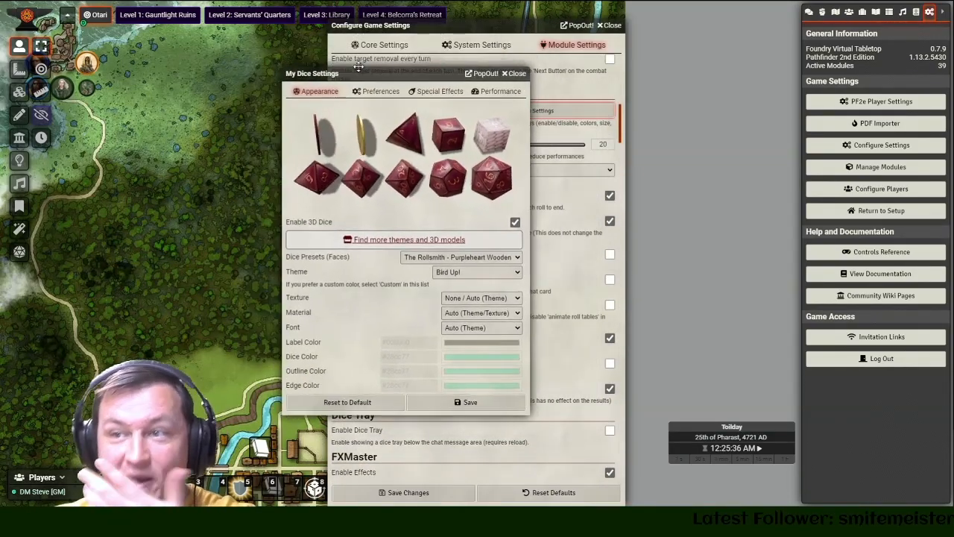
- Try The Rollsmith's Cherry, Elm and Oak Wooden dice presets and return to the Purpleheart Wooden preset
{"action": "left_click", "coordinate": [448, 259]}
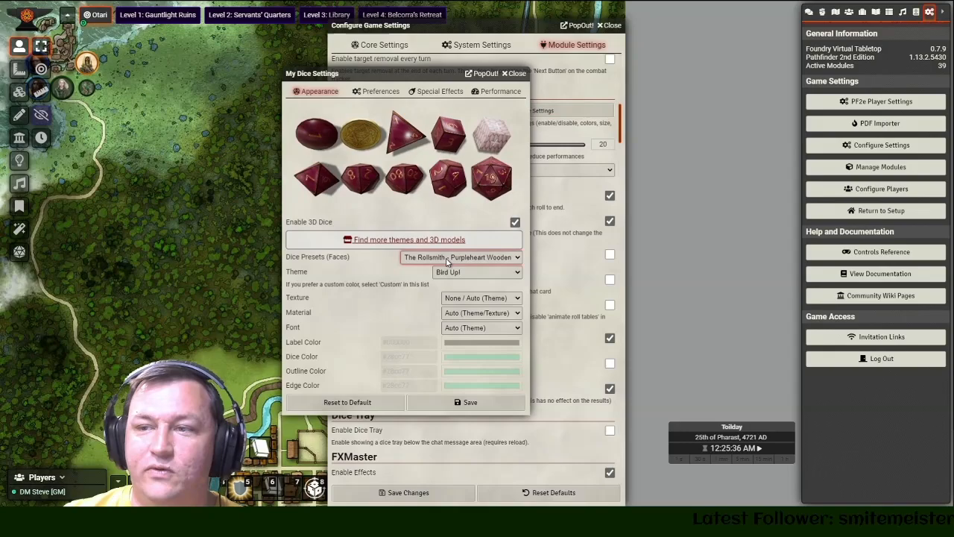
{"action": "left_click", "coordinate": [481, 324]}
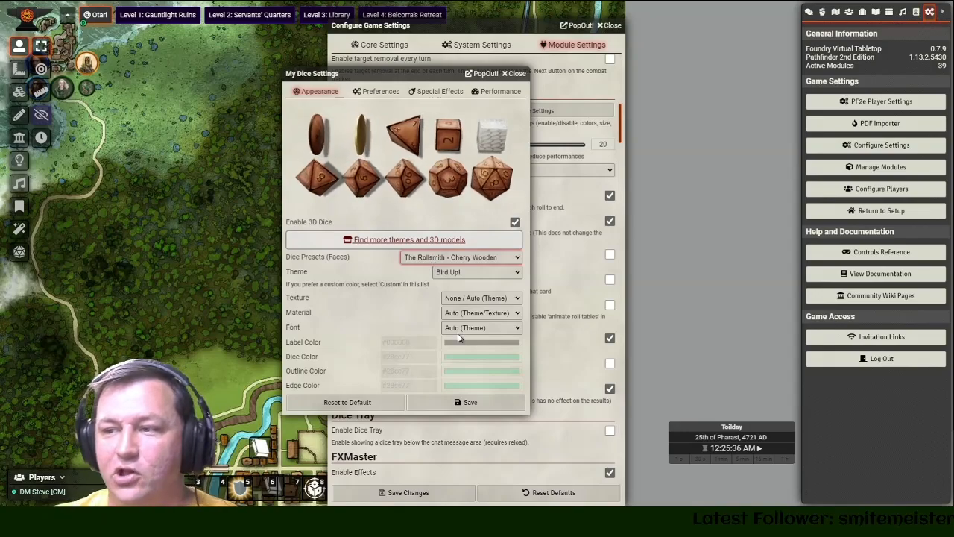
{"action": "left_click", "coordinate": [467, 332]}
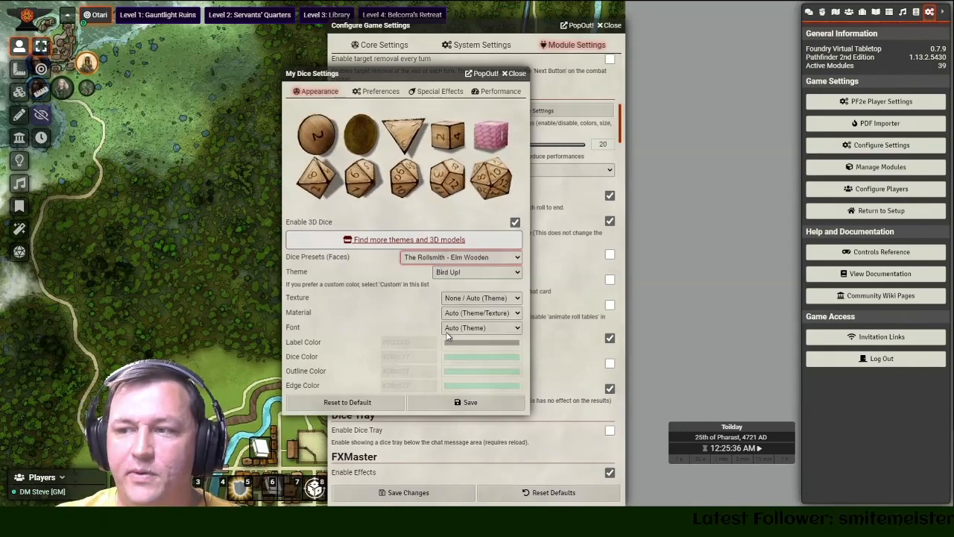
{"action": "left_click", "coordinate": [447, 261]}
{"action": "left_click", "coordinate": [451, 319]}
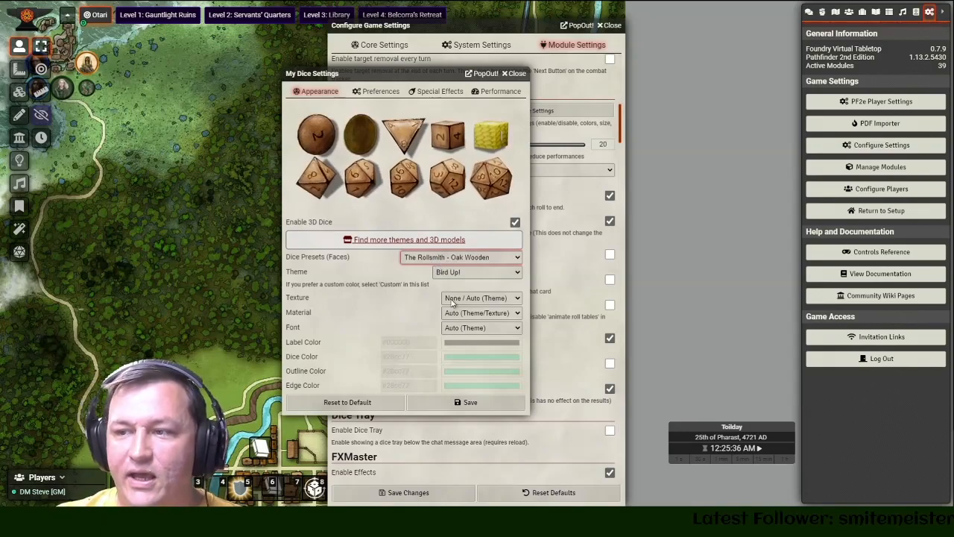
{"action": "left_click", "coordinate": [451, 319]}
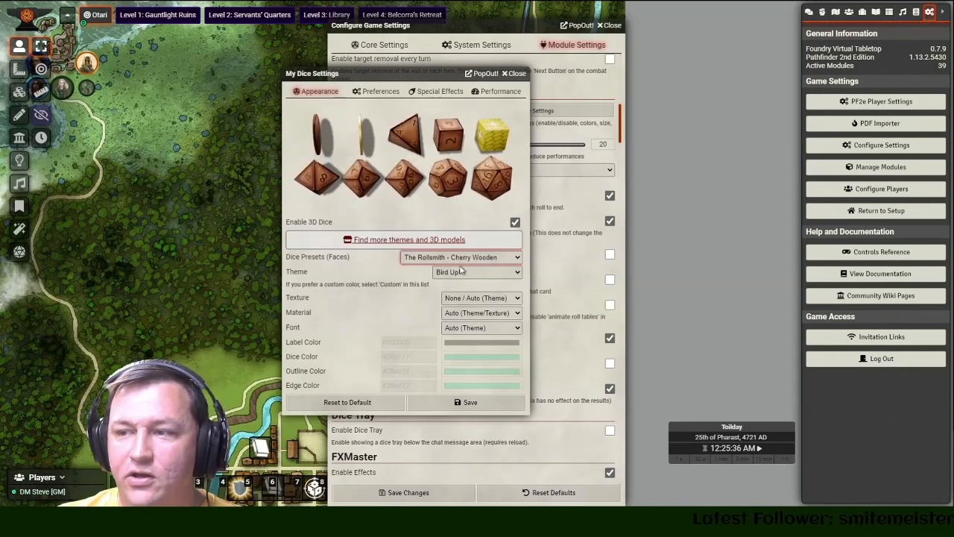
{"action": "left_click", "coordinate": [473, 339]}
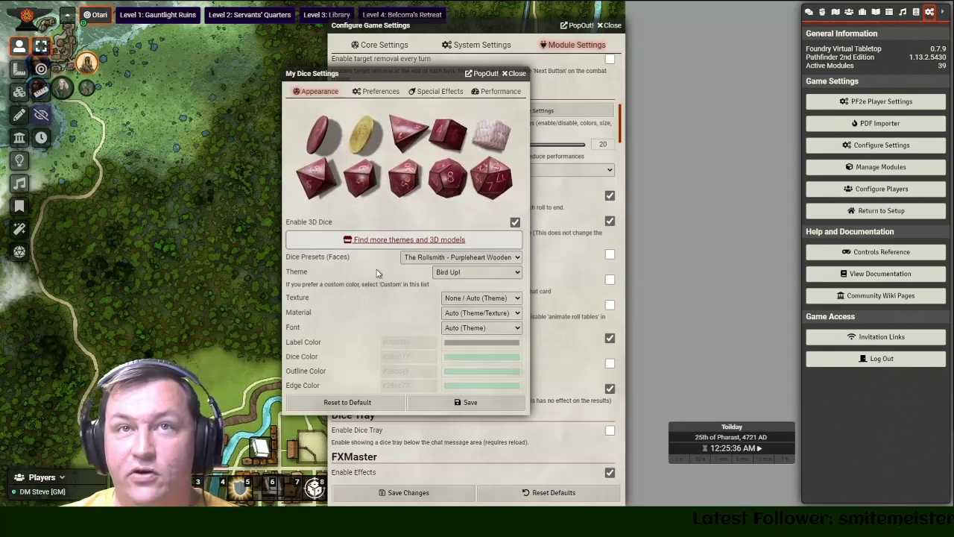
- Review the personal dice preferences and open the special effects rules
{"action": "left_click", "coordinate": [385, 92]}
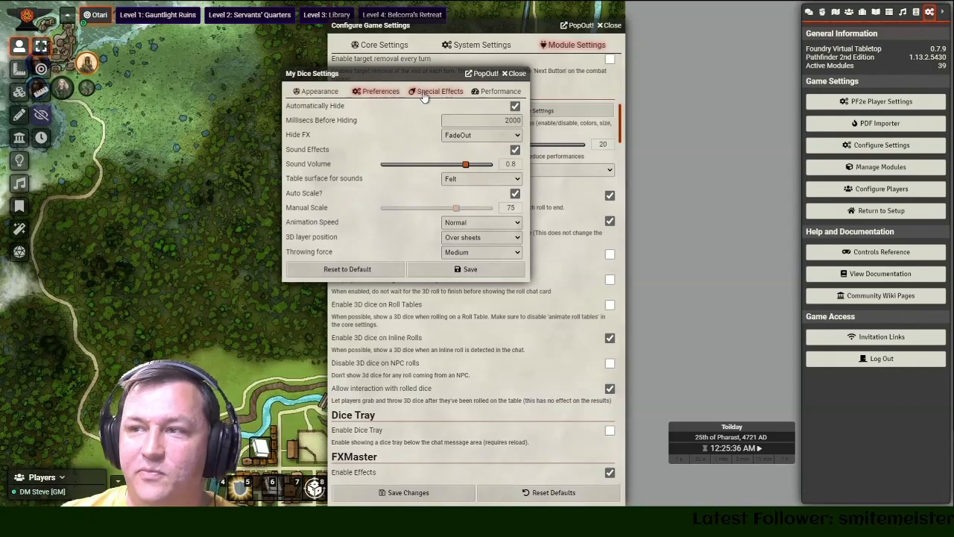
{"action": "left_click", "coordinate": [414, 91]}
{"action": "left_click_drag", "start_coordinate": [403, 75], "coordinate": [401, 66]}
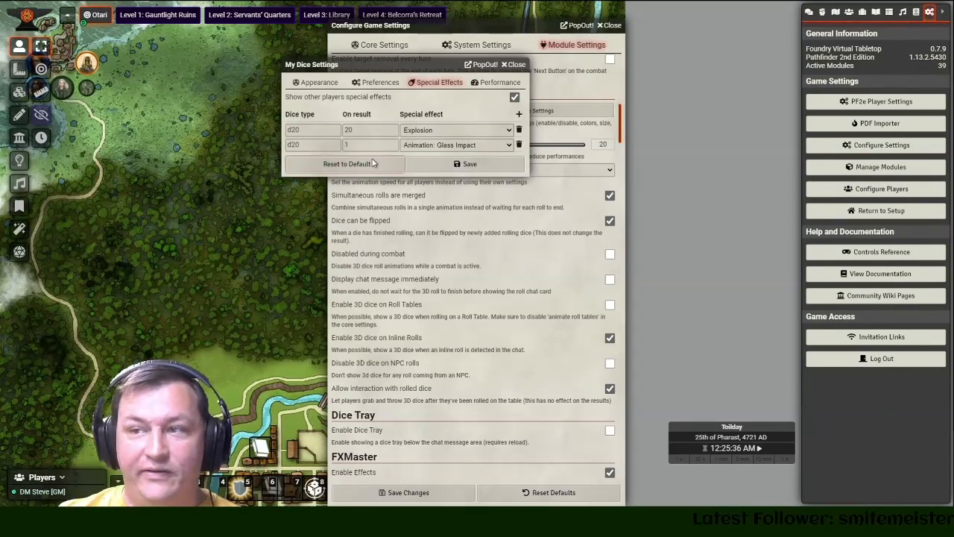
- Add a special effect rule for a d4 result of 4 with Particles: Blaze and save the dice settings
{"action": "left_click", "coordinate": [520, 116]}
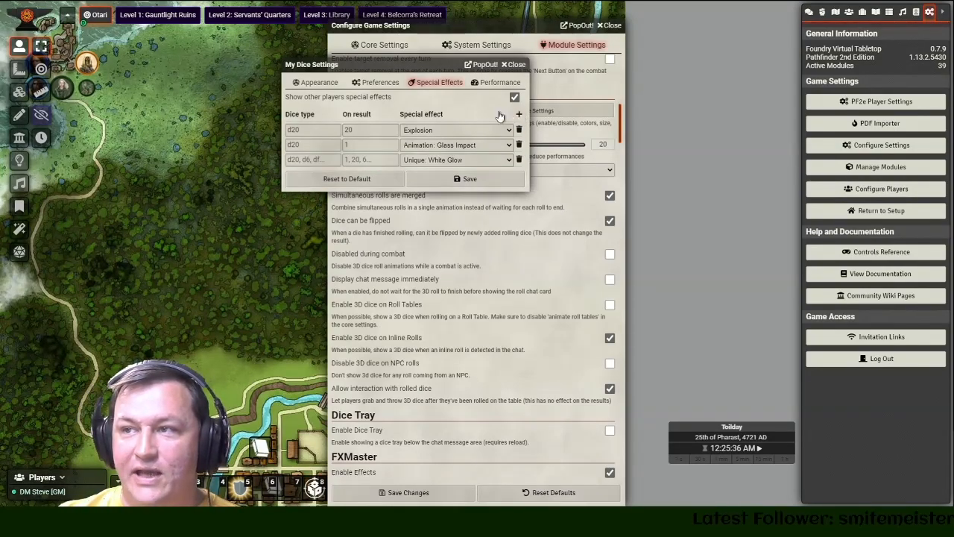
{"action": "left_click", "coordinate": [316, 158]}
{"action": "type", "text": "d4"}
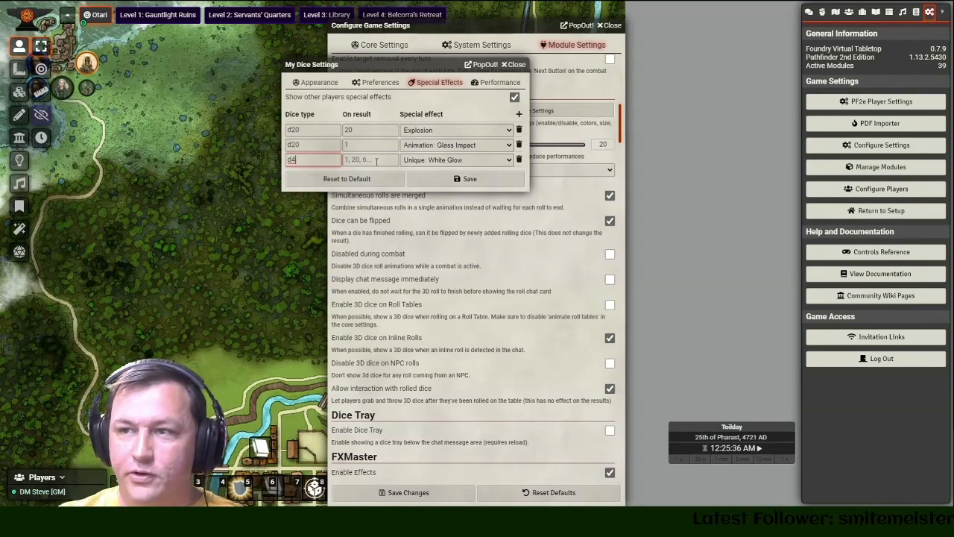
{"action": "left_click", "coordinate": [379, 161]}
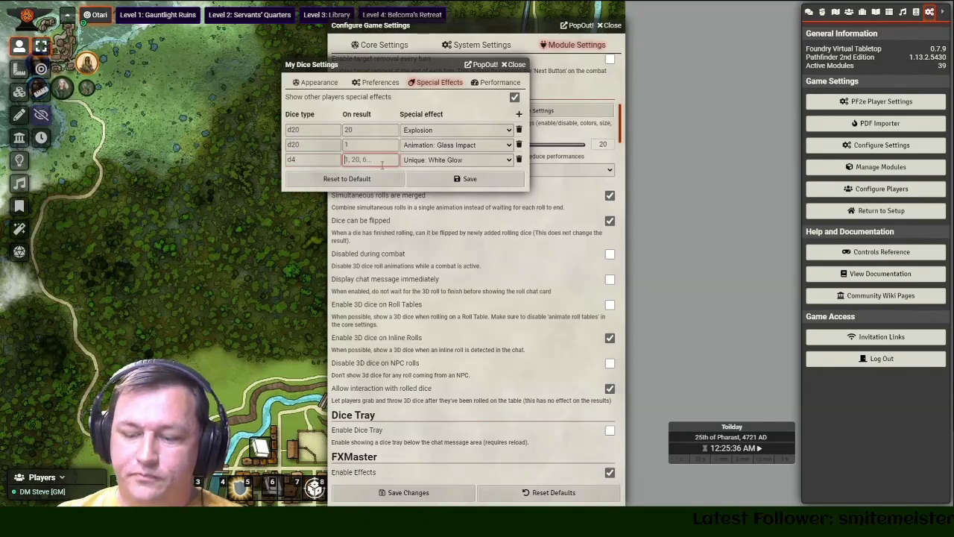
{"action": "key", "text": "Tab"}
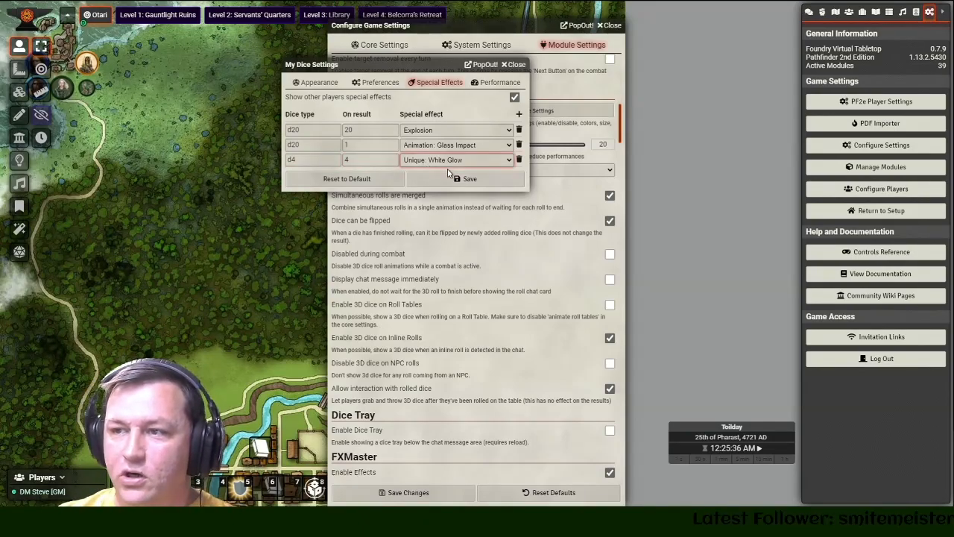
{"action": "left_click", "coordinate": [450, 213]}
{"action": "left_click_drag", "start_coordinate": [399, 67], "coordinate": [270, 42]}
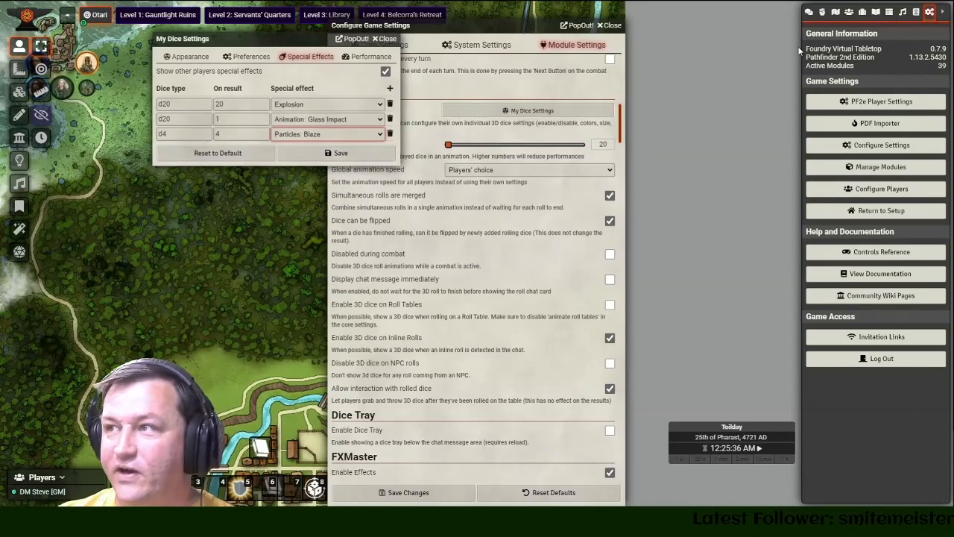
{"action": "left_click", "coordinate": [336, 153]}
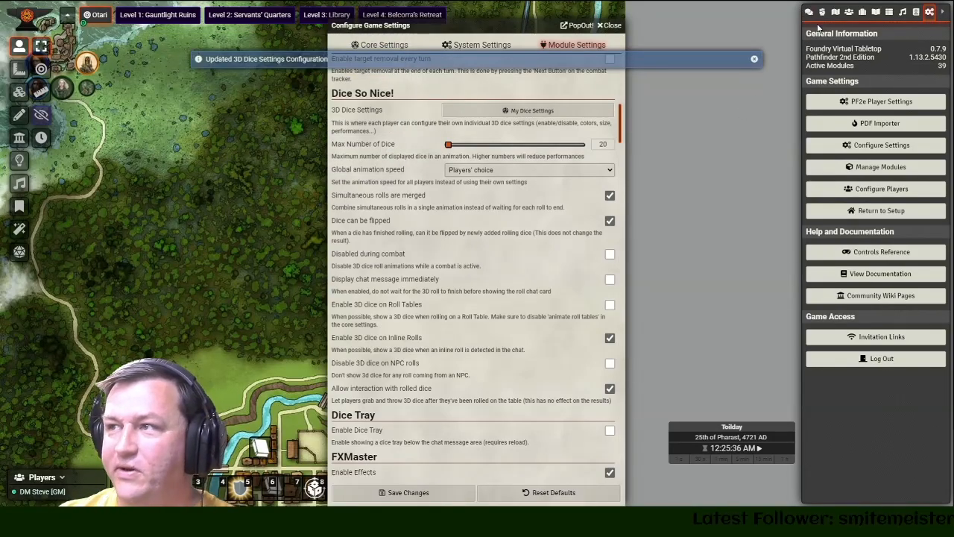
- Roll a d4 twice in the chat to test the new effect and reposition the game settings window
{"action": "left_click", "coordinate": [809, 12]}
{"action": "left_click", "coordinate": [889, 476]}
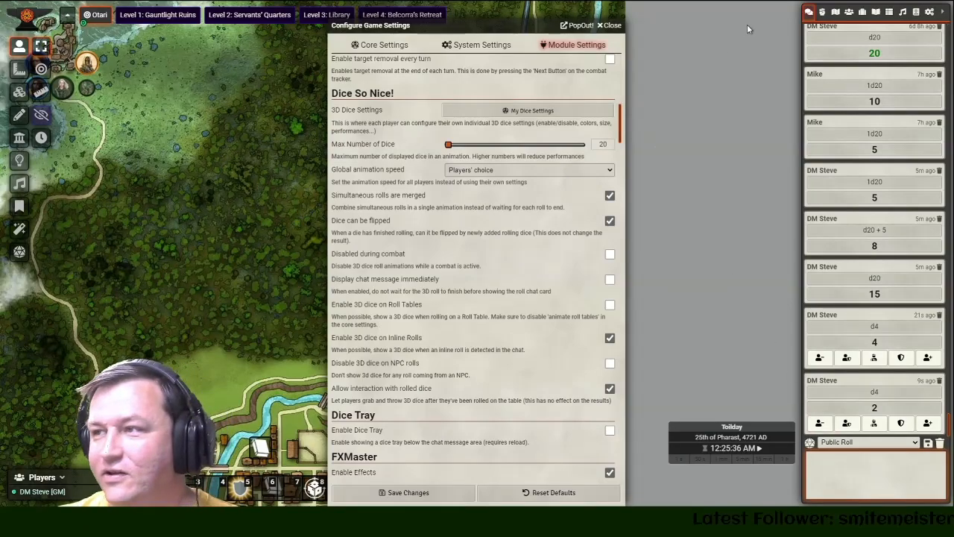
{"action": "left_click_drag", "start_coordinate": [365, 25], "coordinate": [379, 18]}
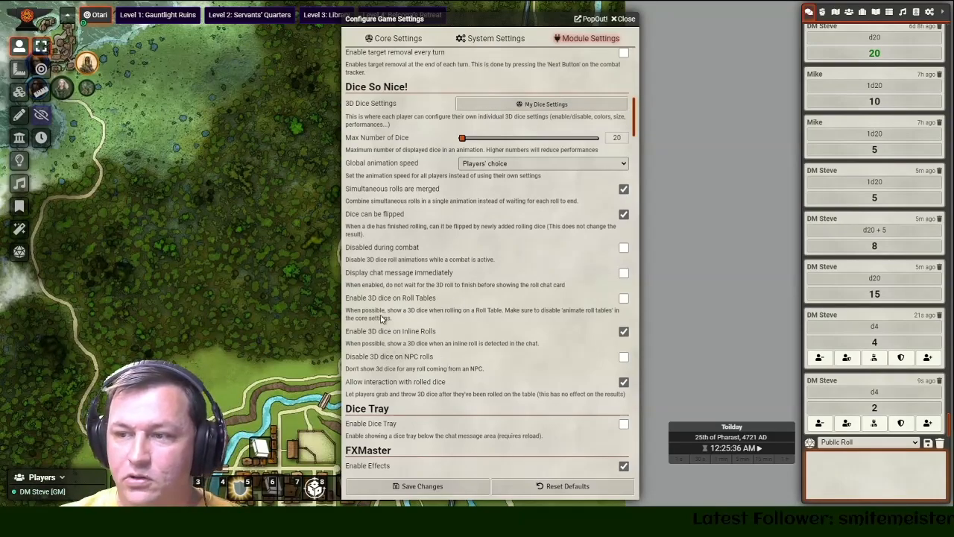
- Roll 20d20 in the chat while reviewing the Dice So Nice! options for animation speed and maximum number of dice
{"action": "left_click", "coordinate": [497, 164]}
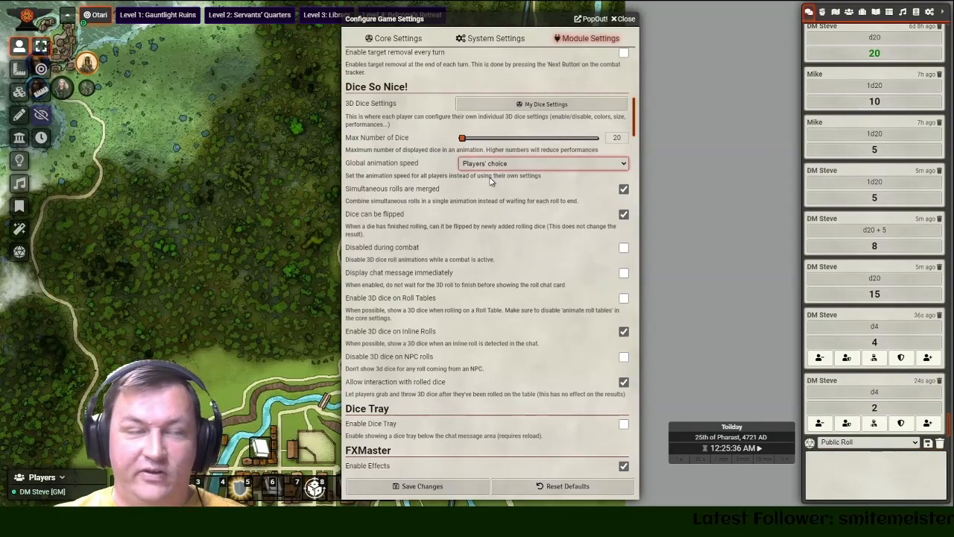
{"action": "left_click", "coordinate": [887, 460]}
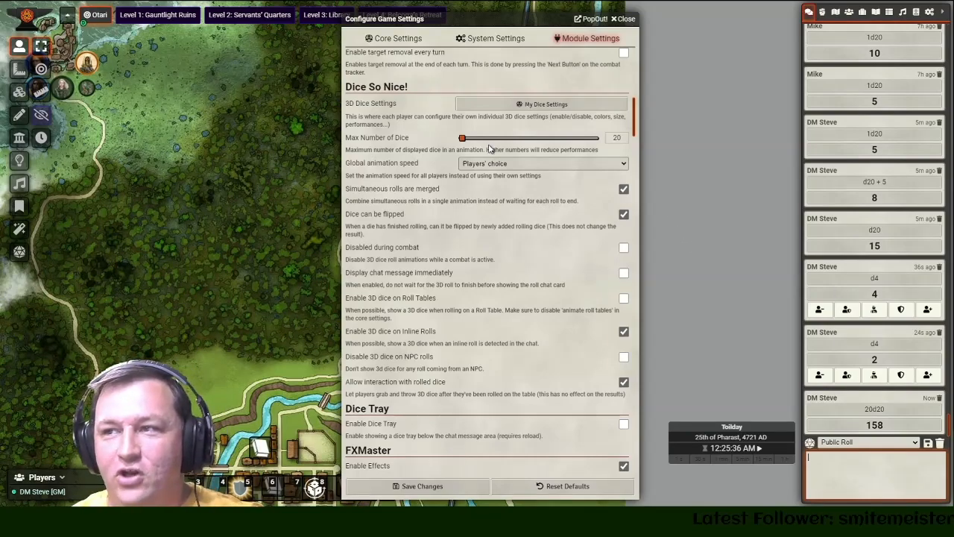
{"action": "mouse_move", "coordinate": [462, 141]}
{"action": "left_mouse_down"}
{"action": "mouse_move", "coordinate": [588, 140]}
{"action": "mouse_move", "coordinate": [468, 141]}
{"action": "left_mouse_up"}
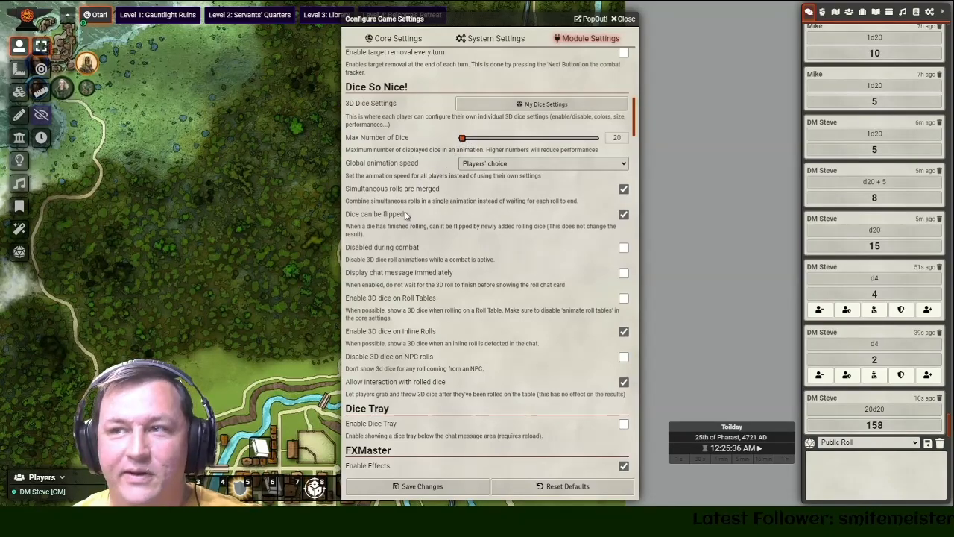
{"action": "scroll", "coordinate": [405, 211], "scroll_direction": "down", "scroll_amount": 2}
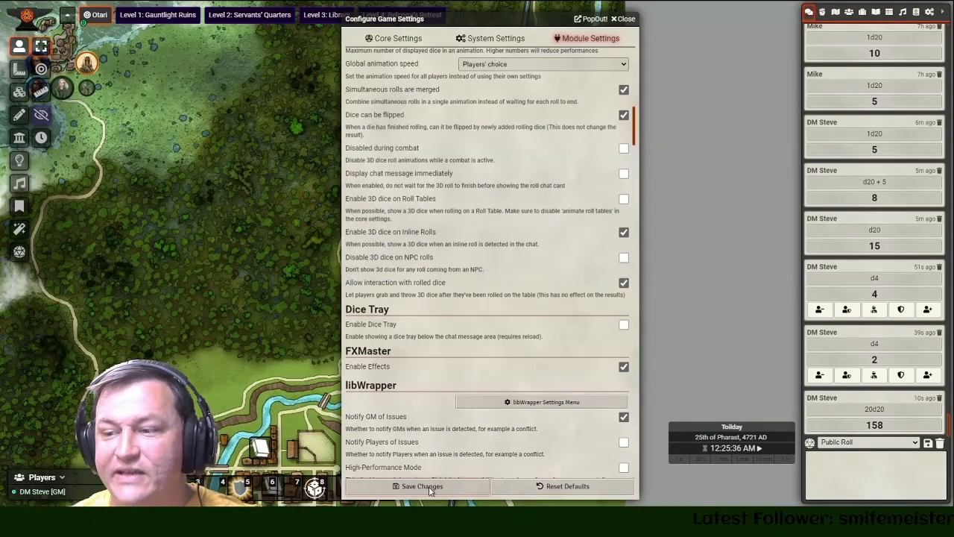
{"action": "scroll", "coordinate": [449, 277], "scroll_direction": "up", "scroll_amount": 5}
{"action": "scroll", "coordinate": [449, 276], "scroll_direction": "up", "scroll_amount": 2}
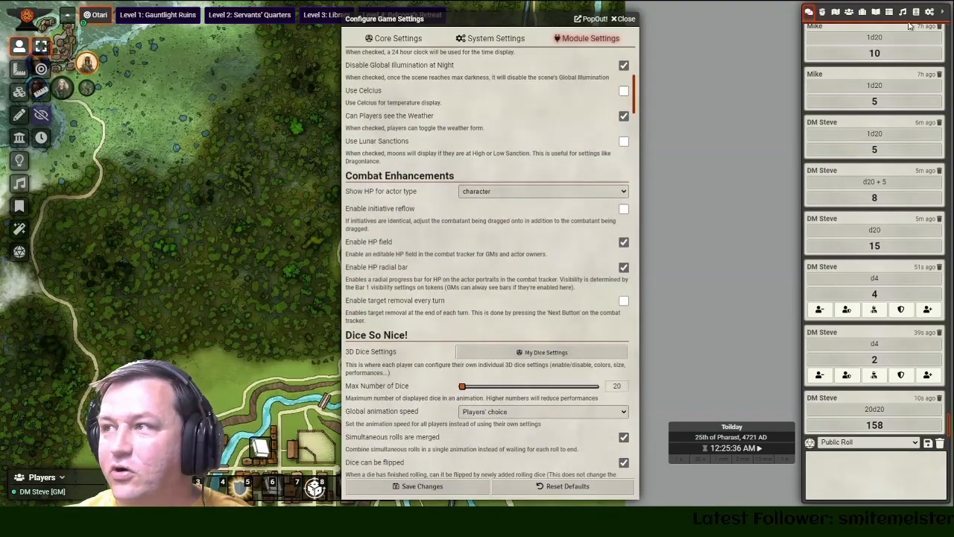
- Open the module management list and place it beside the game settings window
{"action": "left_click", "coordinate": [930, 13]}
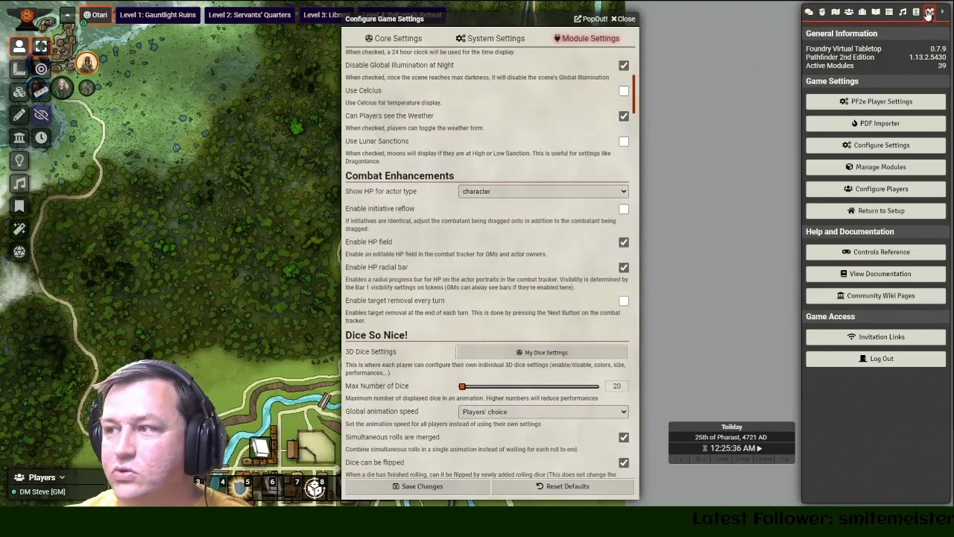
{"action": "left_click", "coordinate": [883, 167]}
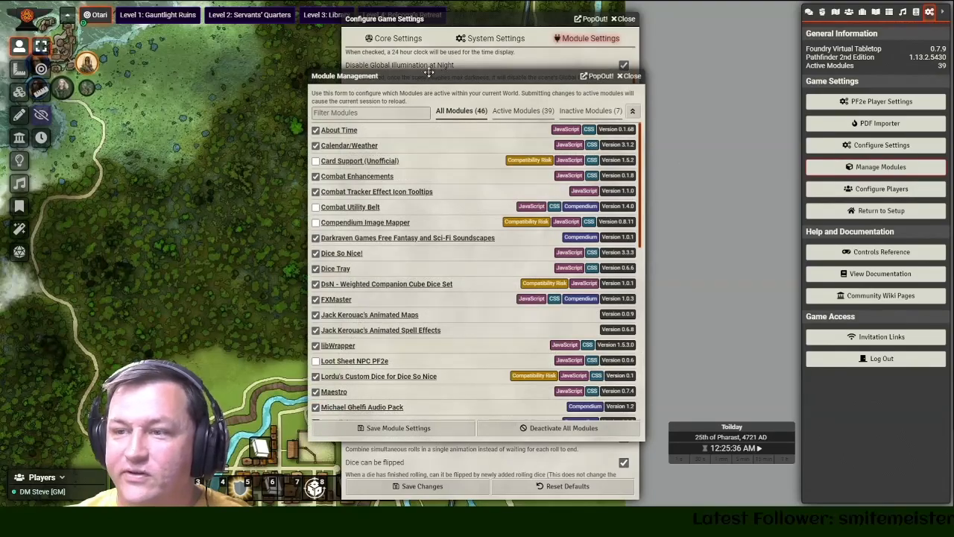
{"action": "left_click_drag", "start_coordinate": [429, 72], "coordinate": [246, 57]}
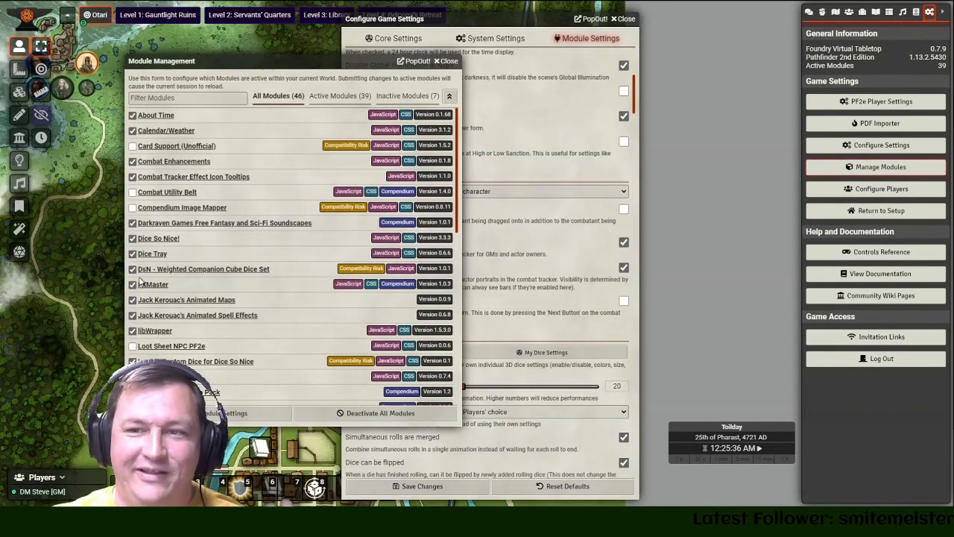
- Move the module management list further from the game settings window and bring the module settings back to the front
{"action": "left_click_drag", "start_coordinate": [269, 62], "coordinate": [207, 57]}
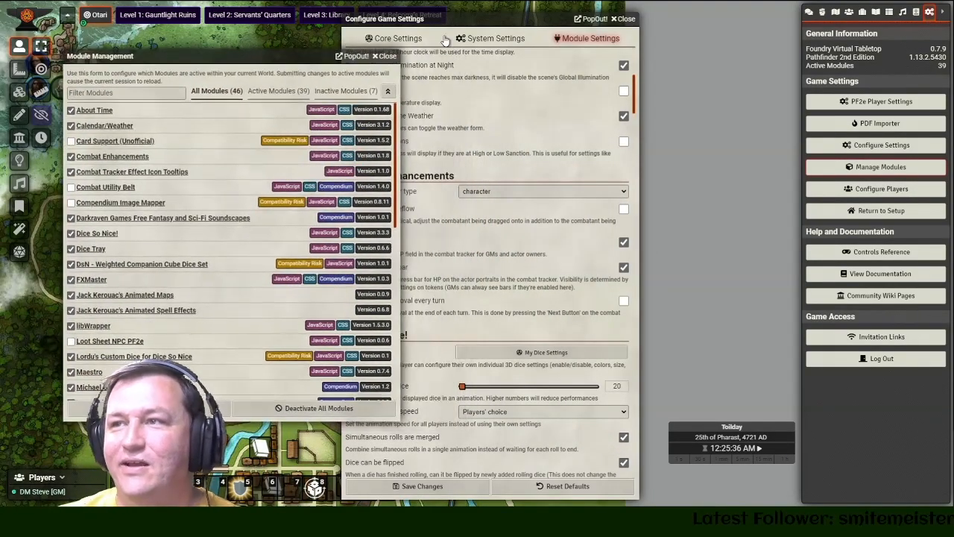
{"action": "left_click", "coordinate": [445, 41]}
{"action": "left_click", "coordinate": [401, 39]}
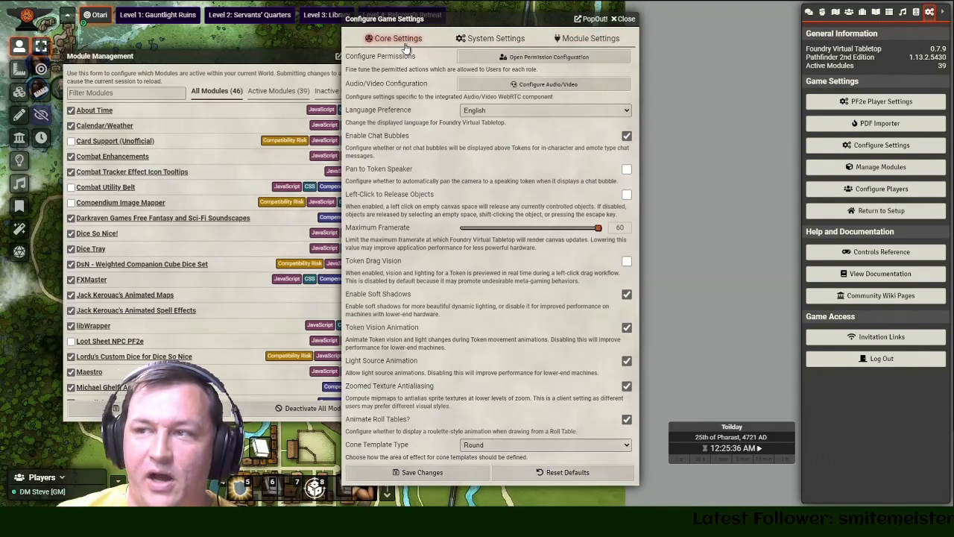
{"action": "left_click", "coordinate": [571, 41]}
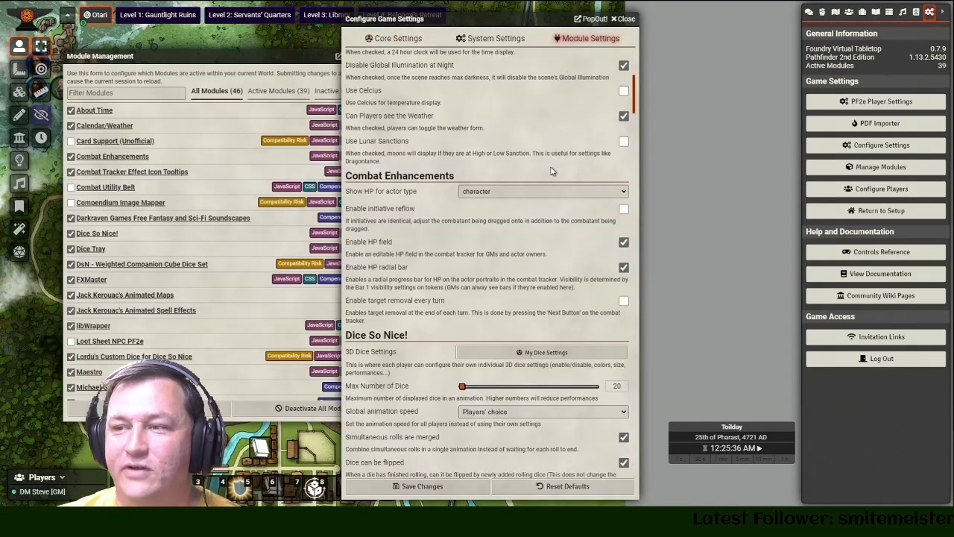
- Preview the Aperture Science dice preset in the Dice So Nice! personal dice settings and close them without saving
{"action": "scroll", "coordinate": [521, 273], "scroll_direction": "down", "scroll_amount": 3}
{"action": "left_click", "coordinate": [531, 153]}
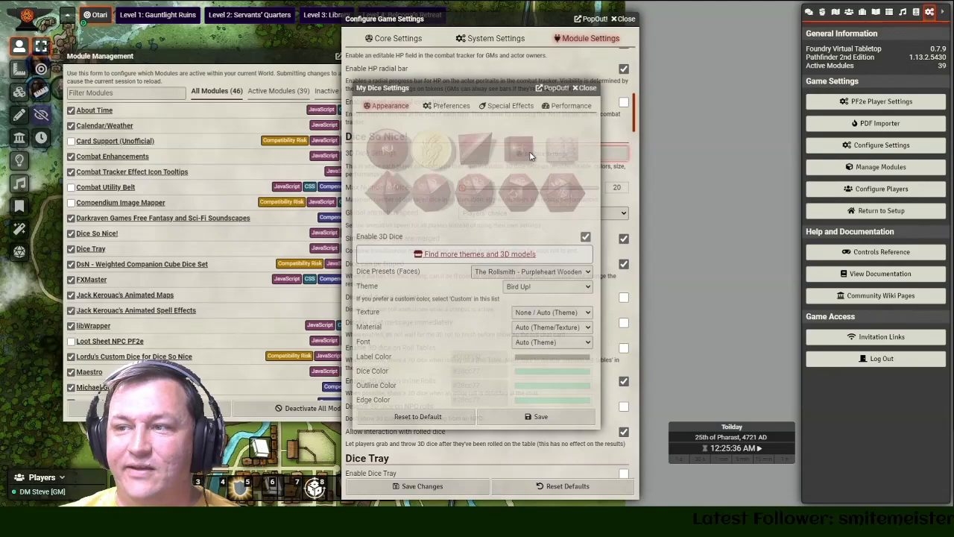
{"action": "left_click", "coordinate": [534, 271]}
{"action": "left_click", "coordinate": [476, 244]}
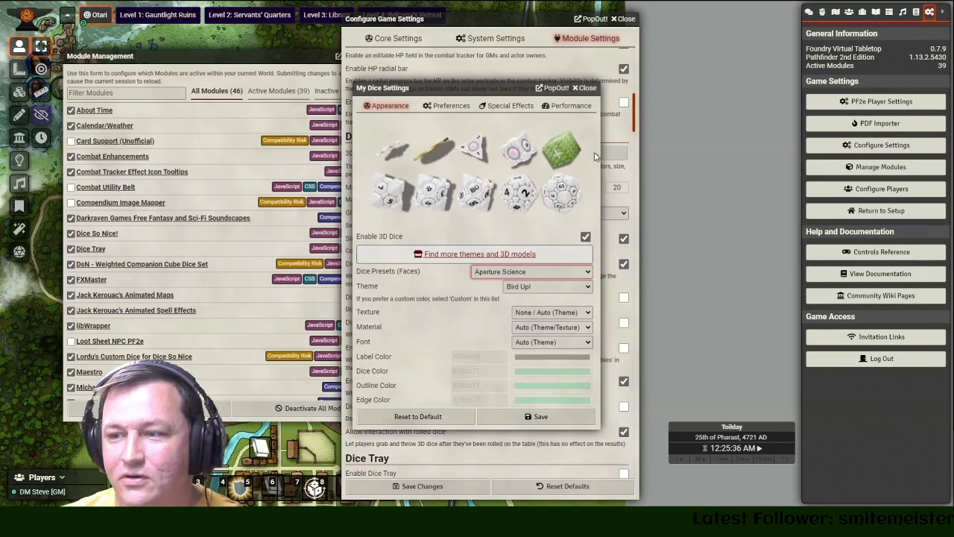
{"action": "left_click", "coordinate": [585, 90]}
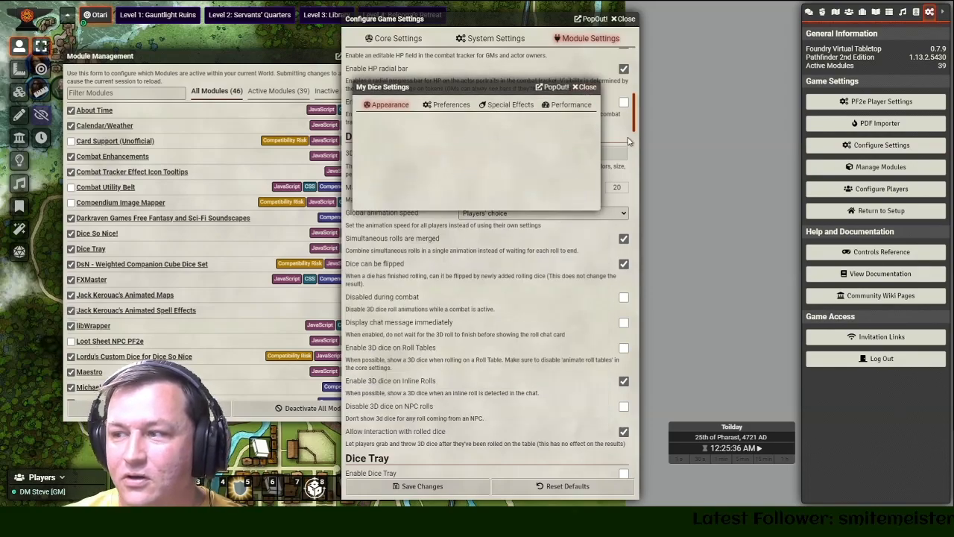
- Roll a d20 and a d2 in the chat, and briefly show the dice roll calculator
{"action": "left_click", "coordinate": [809, 13]}
{"action": "left_click", "coordinate": [857, 472]}
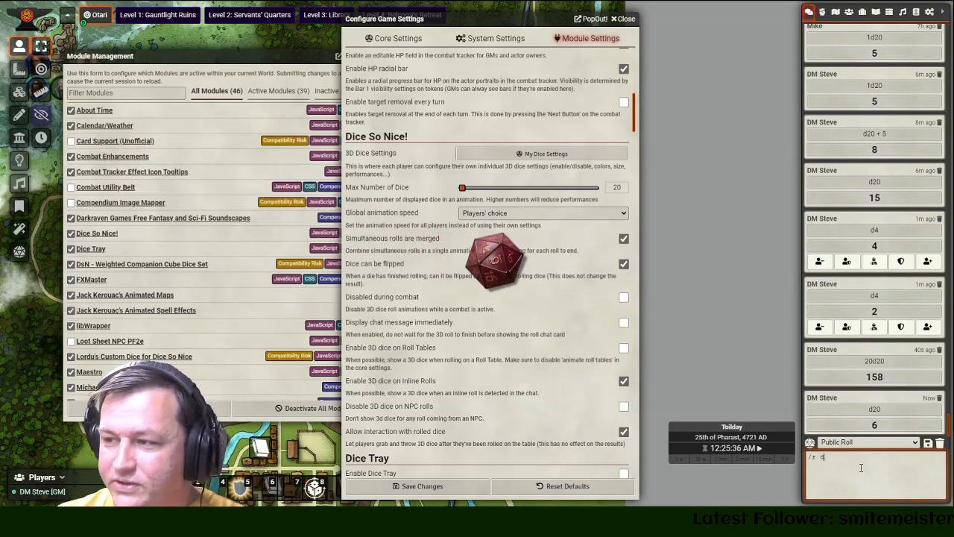
{"action": "key", "text": "BackSpace"}
{"action": "key", "text": "BackSpace"}
{"action": "key", "text": "BackSpace"}
{"action": "key", "text": "BackSpace"}
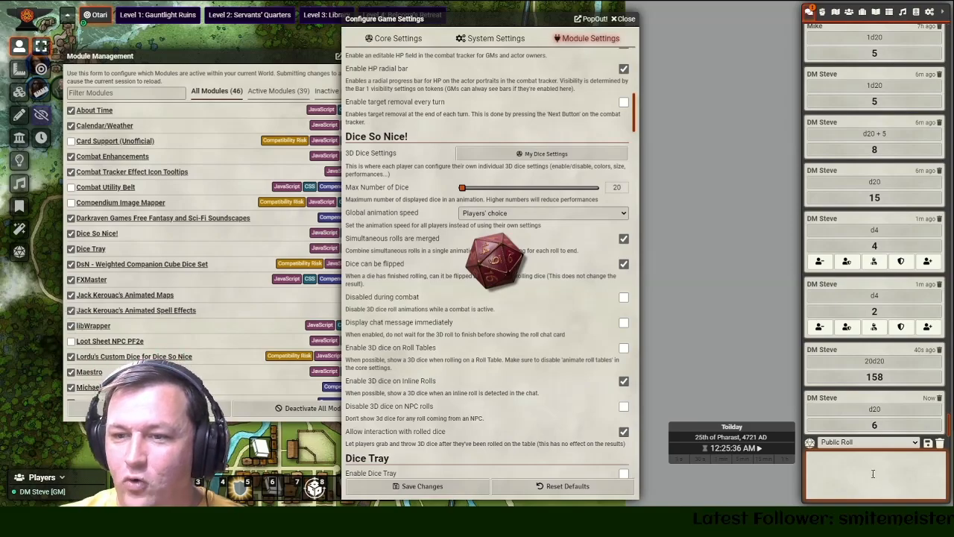
{"action": "left_click", "coordinate": [810, 443]}
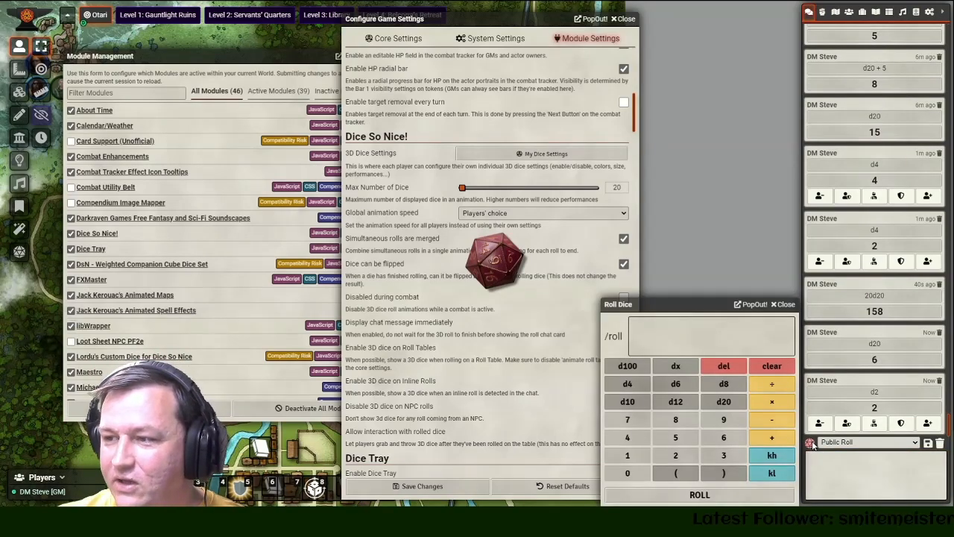
{"action": "left_click", "coordinate": [811, 443]}
- Try to roll coins in the chat with the formulas coin and 2dcoin
{"action": "left_click", "coordinate": [852, 473]}
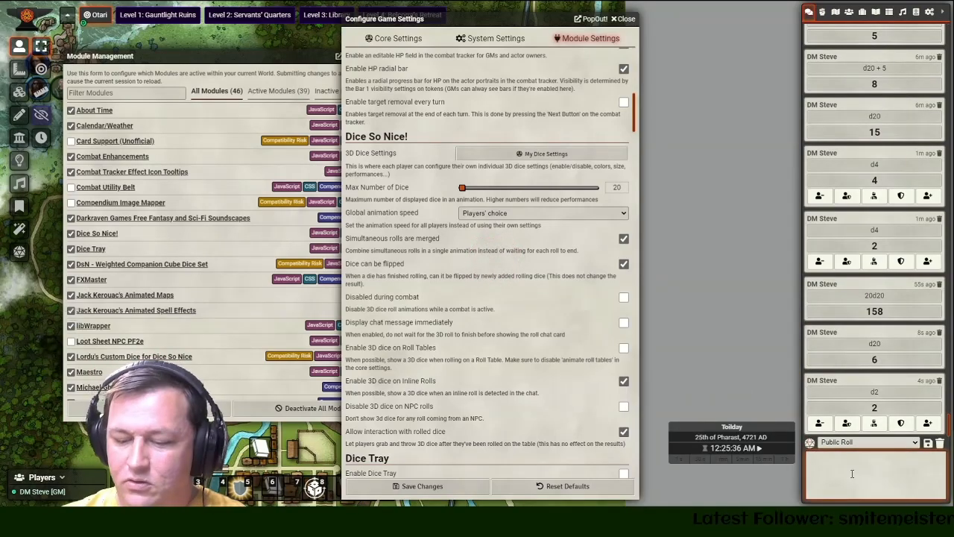
{"action": "type", "text": "/roll coin"}
{"action": "key", "text": "Return"}
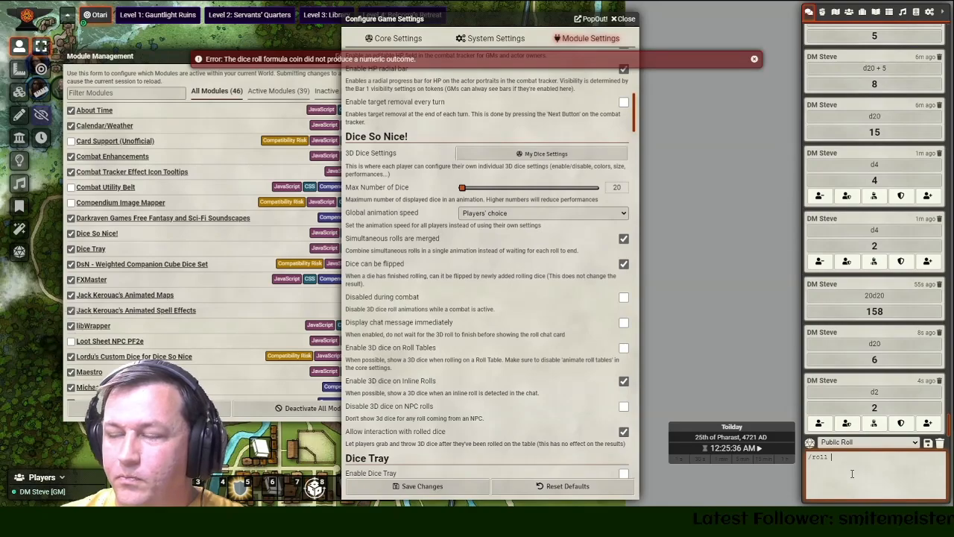
{"action": "type", "text": "/roll 2dcoin"}
{"action": "key", "text": "Return"}
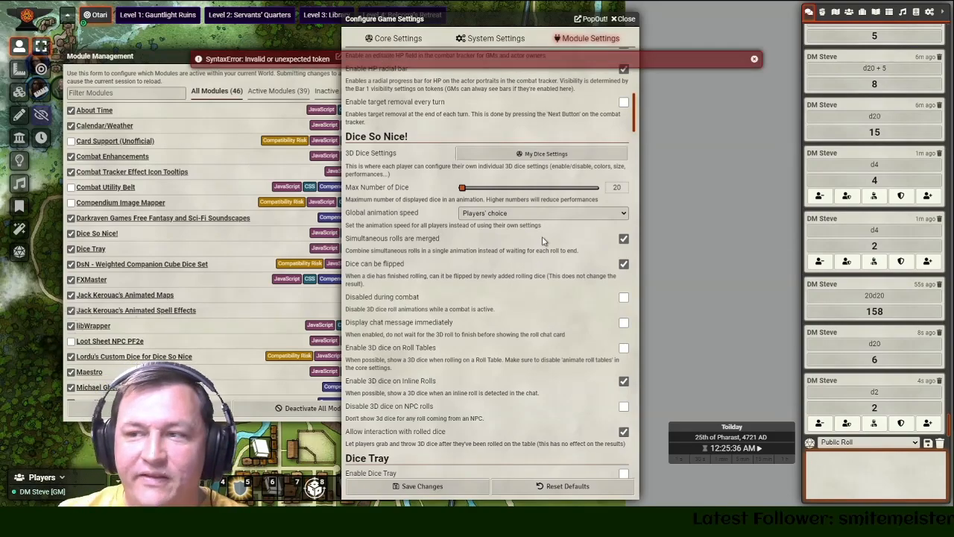
- Look further through the installed module list, and close the module management and game settings windows
{"action": "left_click_drag", "start_coordinate": [453, 18], "coordinate": [553, 20]}
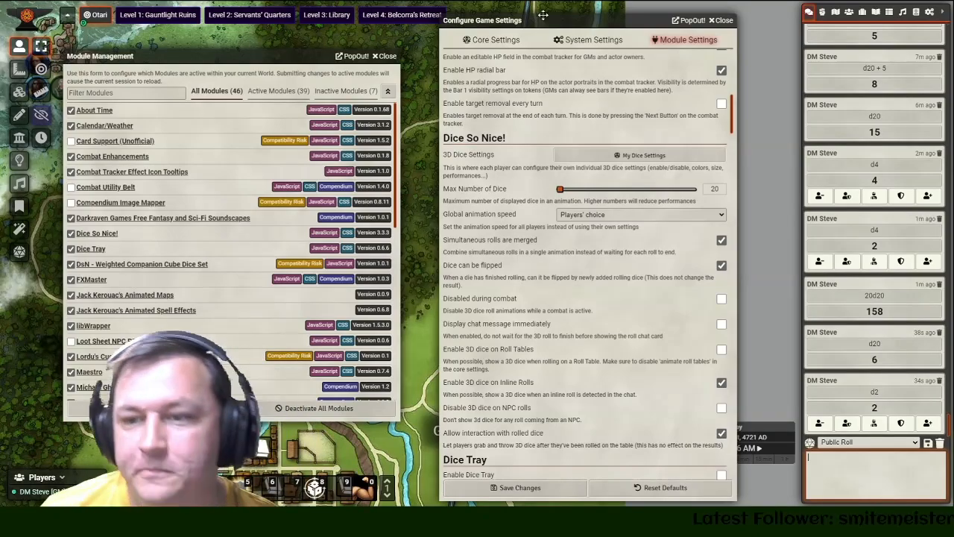
{"action": "scroll", "coordinate": [181, 212], "scroll_direction": "down", "scroll_amount": 5}
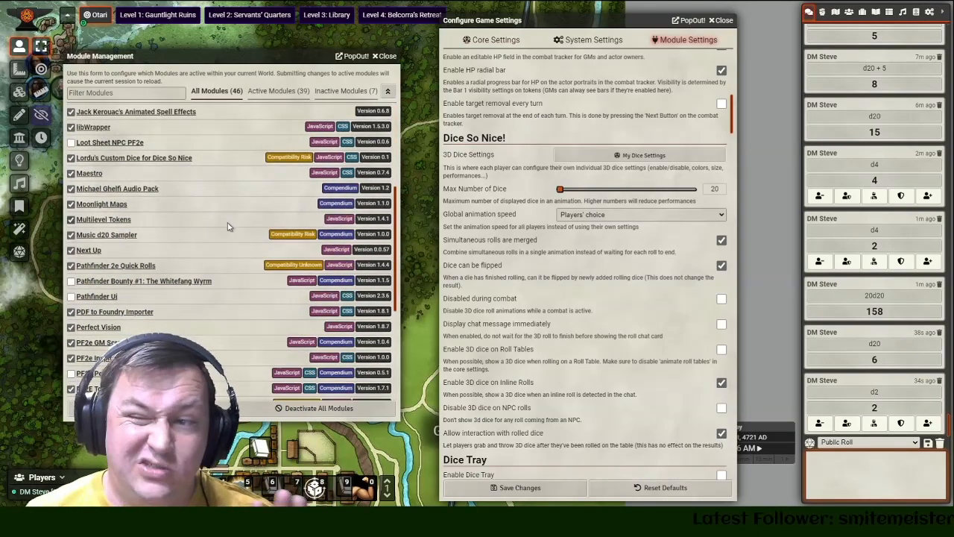
{"action": "left_click", "coordinate": [386, 56]}
{"action": "left_click", "coordinate": [721, 21]}
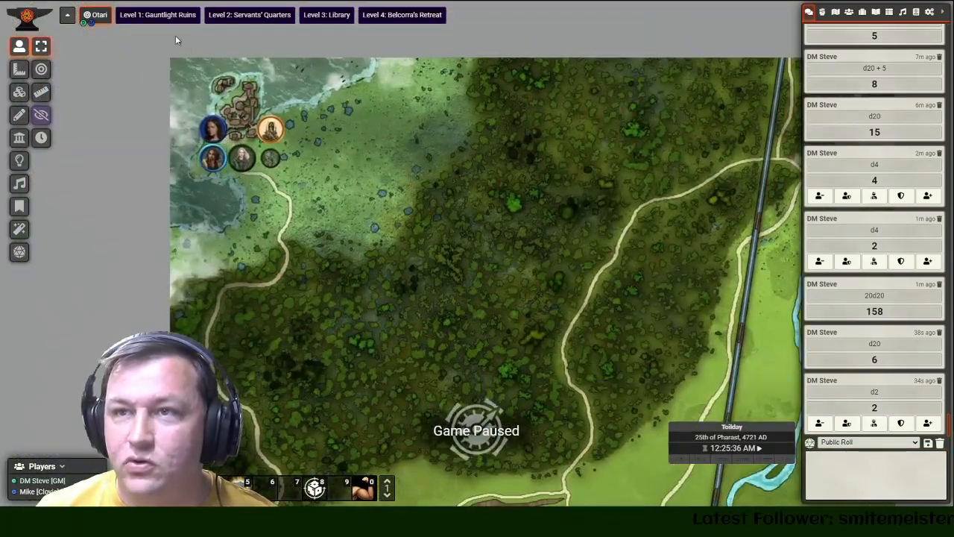
- View the Level 2: Servants' Quarters scene briefly and return to the party tokens in Level 1: Gauntlight Ruins
{"action": "left_click", "coordinate": [166, 16]}
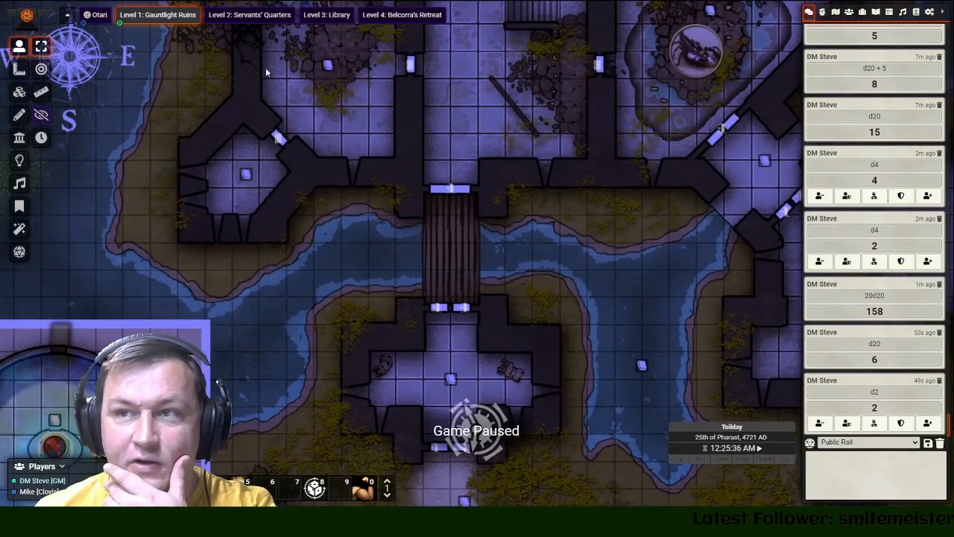
{"action": "left_click", "coordinate": [276, 15]}
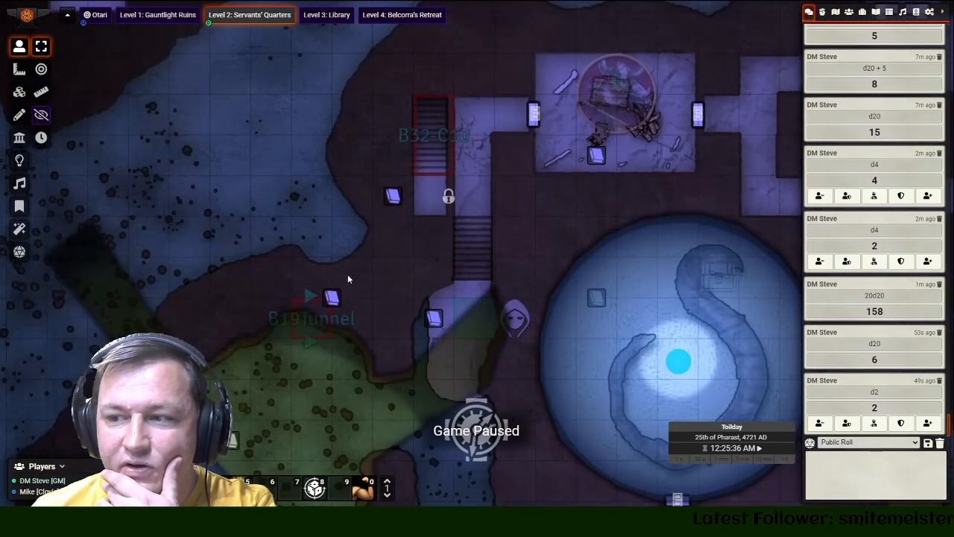
{"action": "left_click", "coordinate": [168, 15]}
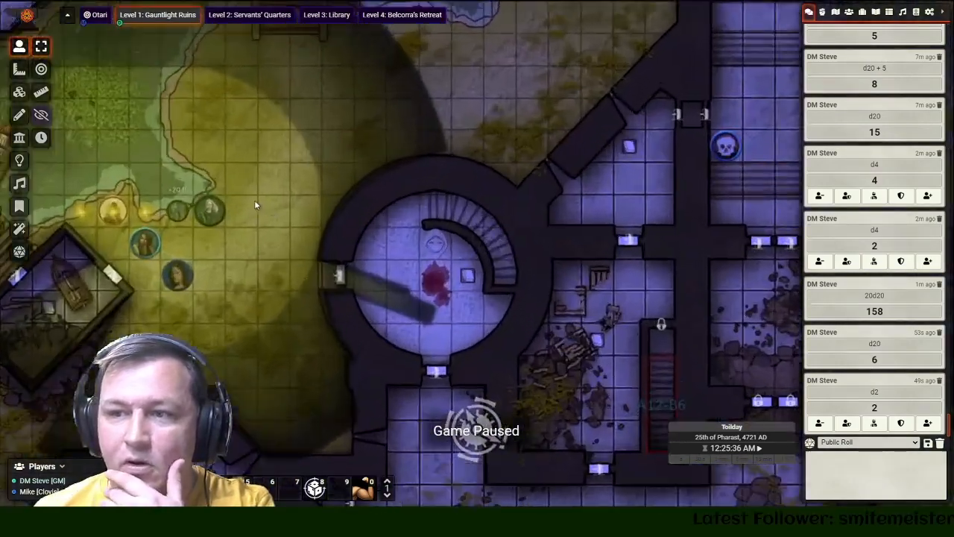
{"action": "left_click_drag", "start_coordinate": [258, 257], "coordinate": [422, 188]}
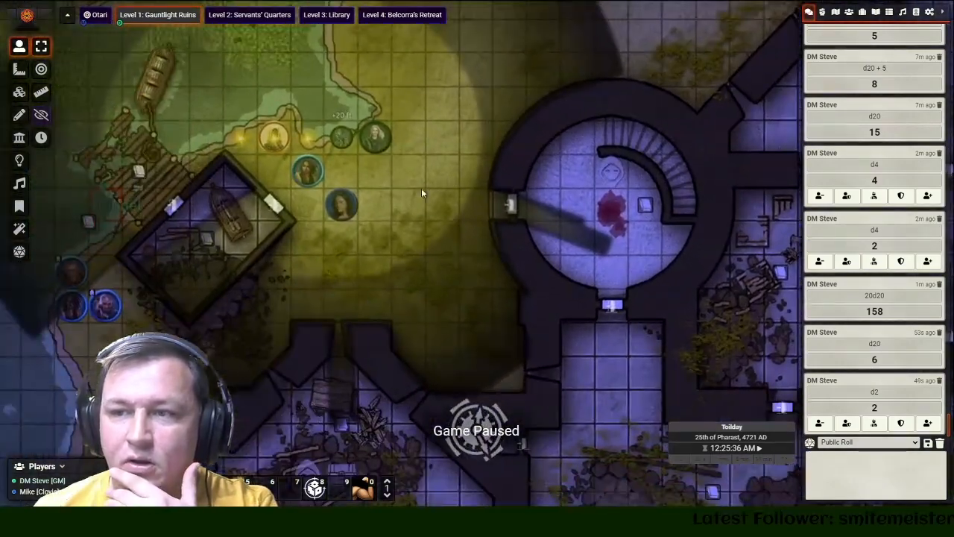
{"action": "scroll", "coordinate": [421, 190], "scroll_direction": "up", "scroll_amount": 6}
{"action": "left_click_drag", "start_coordinate": [309, 151], "coordinate": [424, 205]}
- Open the Nulara token's configuration and look through its vision, resources, image and character settings
{"action": "left_click", "coordinate": [413, 249]}
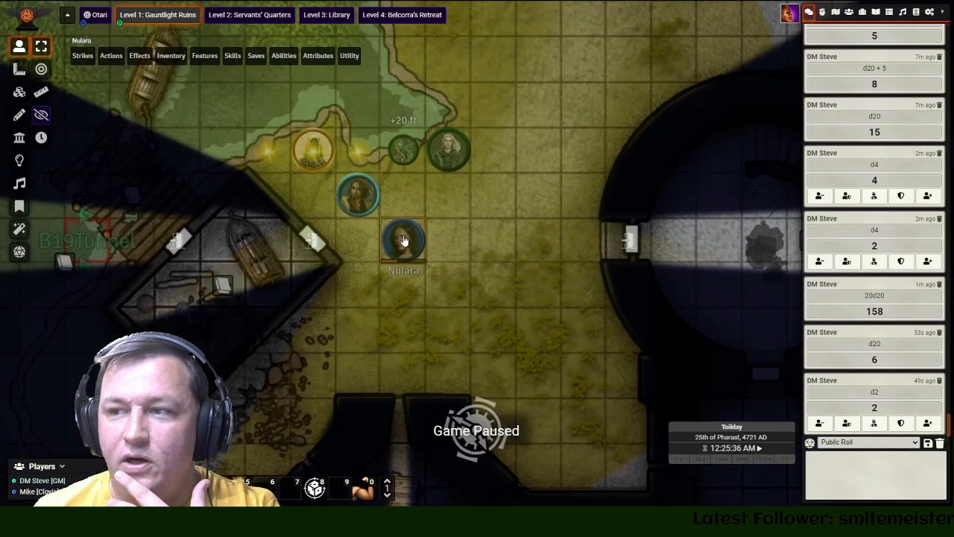
{"action": "right_click", "coordinate": [403, 240]}
{"action": "right_click", "coordinate": [407, 237]}
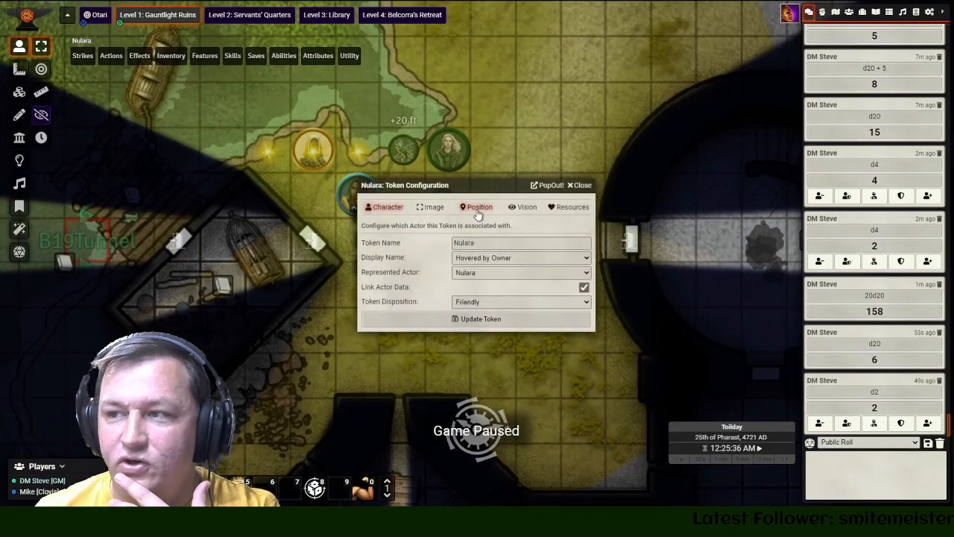
{"action": "left_click", "coordinate": [523, 207]}
{"action": "left_click", "coordinate": [552, 208]}
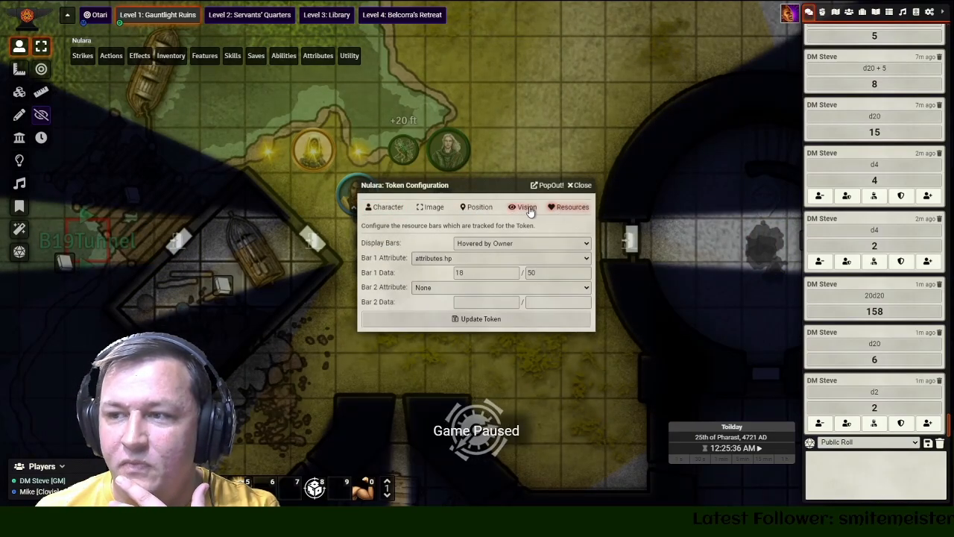
{"action": "left_click", "coordinate": [527, 207]}
{"action": "left_click", "coordinate": [431, 207]}
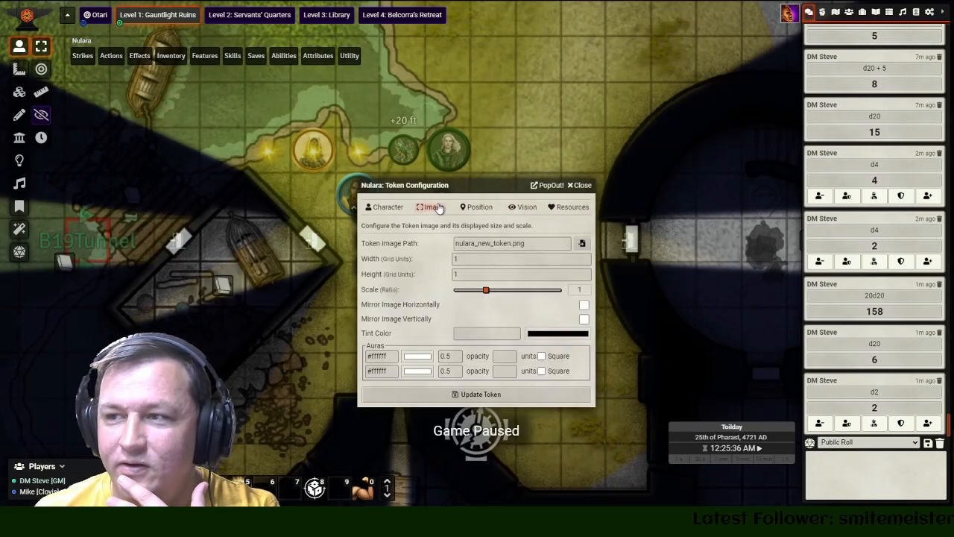
{"action": "left_click", "coordinate": [387, 209]}
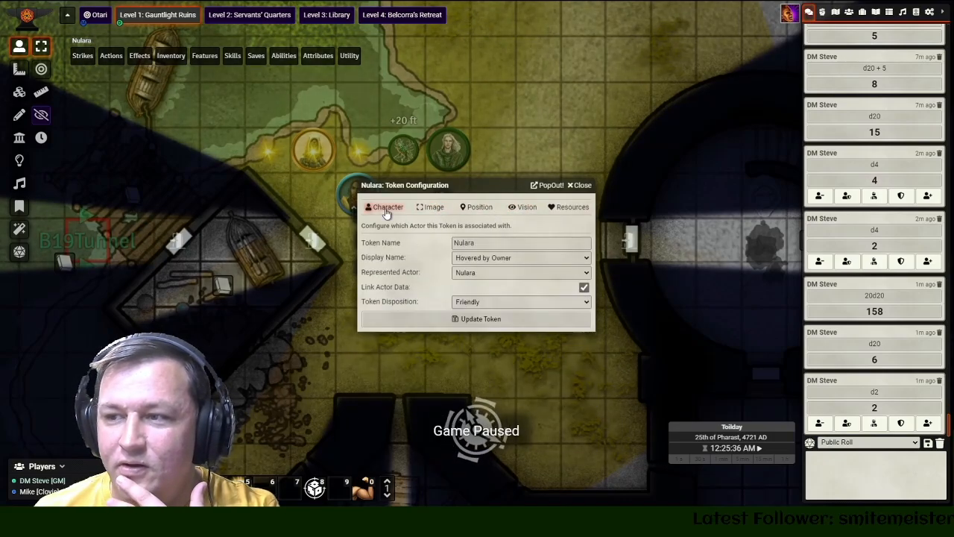
- Give the Nulara token a first aura in blue #0088ff with a radius of 10 units and update the token
{"action": "left_click", "coordinate": [433, 207]}
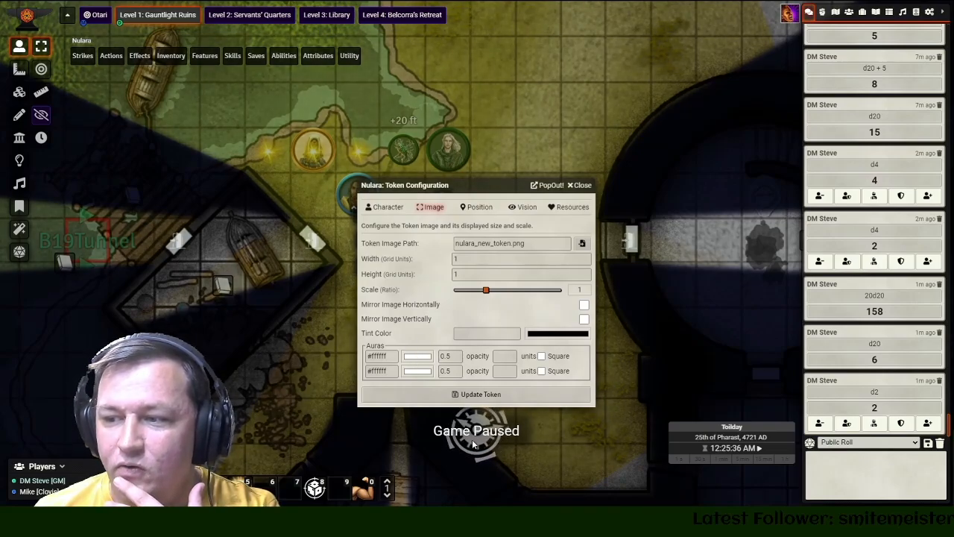
{"action": "left_click", "coordinate": [417, 356]}
{"action": "left_click", "coordinate": [426, 321]}
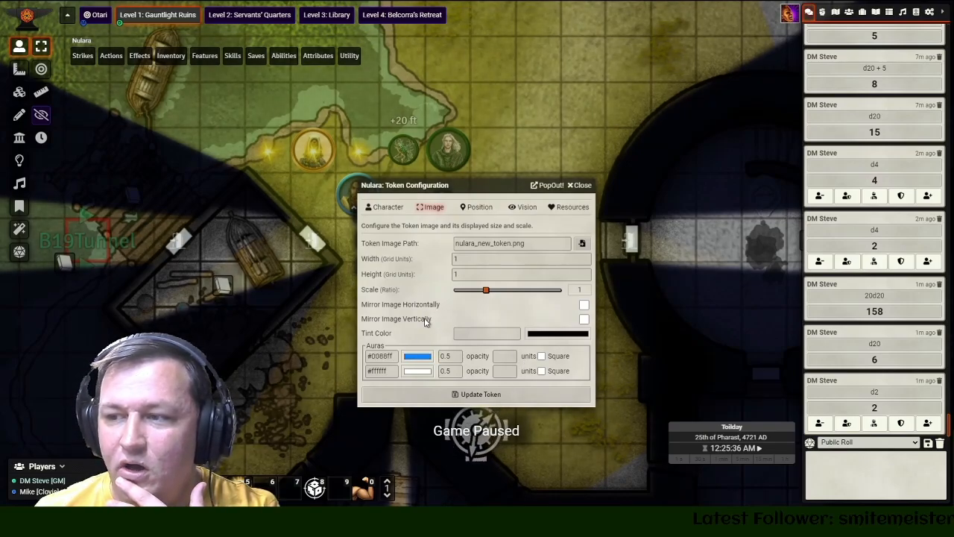
{"action": "left_click", "coordinate": [505, 357]}
{"action": "type", "text": "10"}
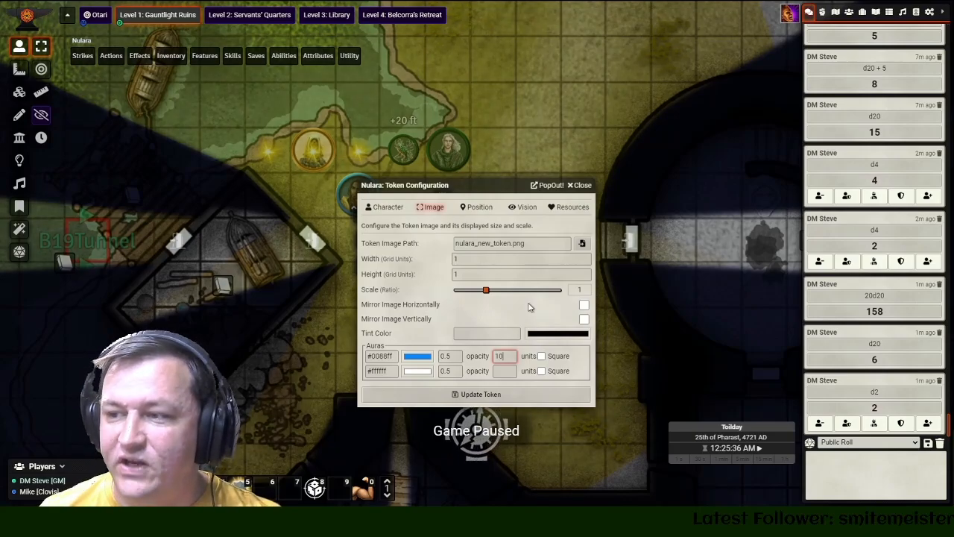
{"action": "left_click", "coordinate": [514, 396]}
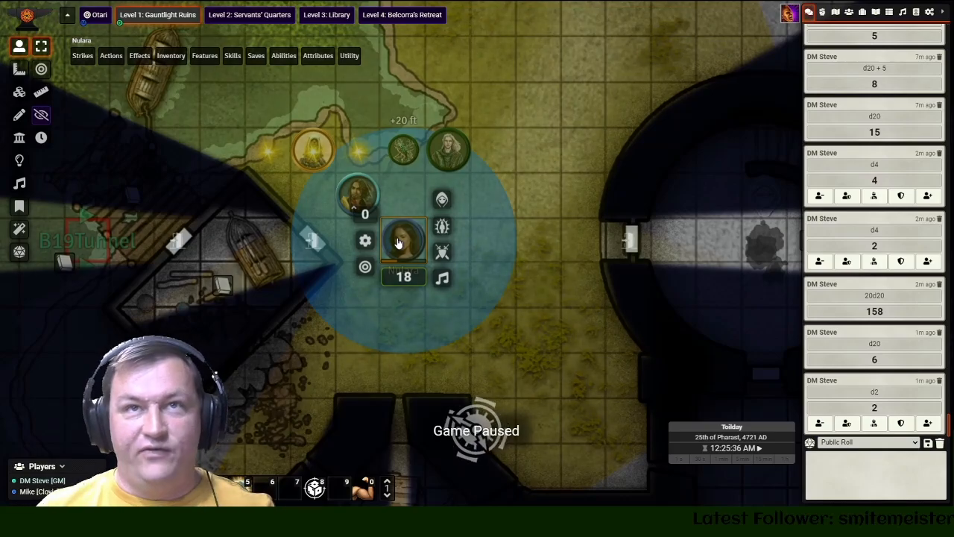
- Move the Nulara token a square in different directions to test its aura and return it to its starting square
{"action": "left_click", "coordinate": [398, 243]}
{"action": "key", "text": "Right"}
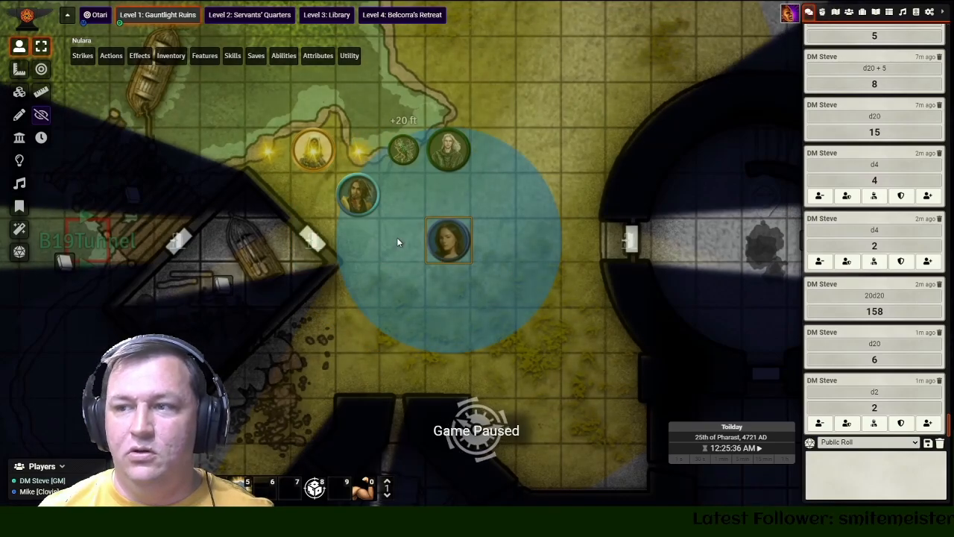
{"action": "key", "text": "Left"}
{"action": "key", "text": "Up"}
{"action": "key", "text": "Down"}
{"action": "key", "text": "Down"}
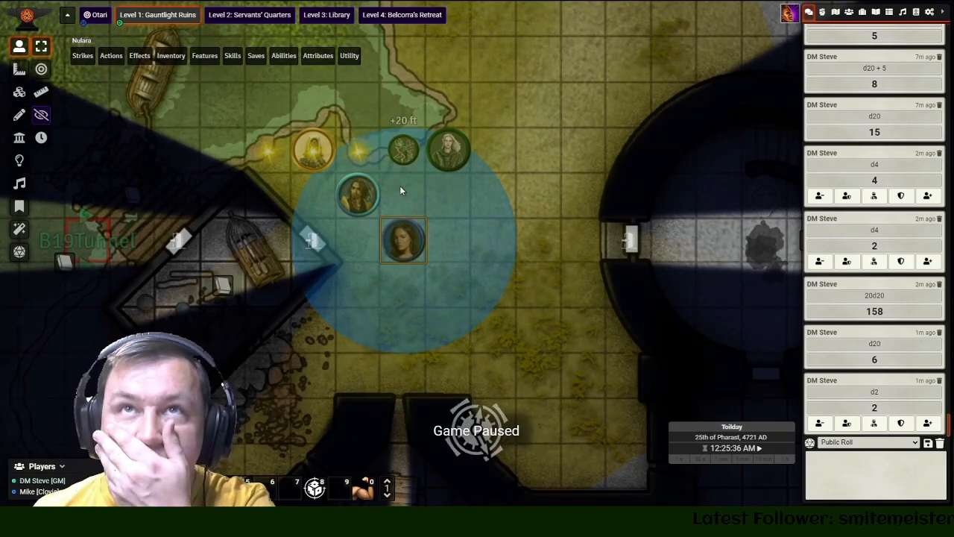
{"action": "scroll", "coordinate": [402, 213], "scroll_direction": "up", "scroll_amount": 3}
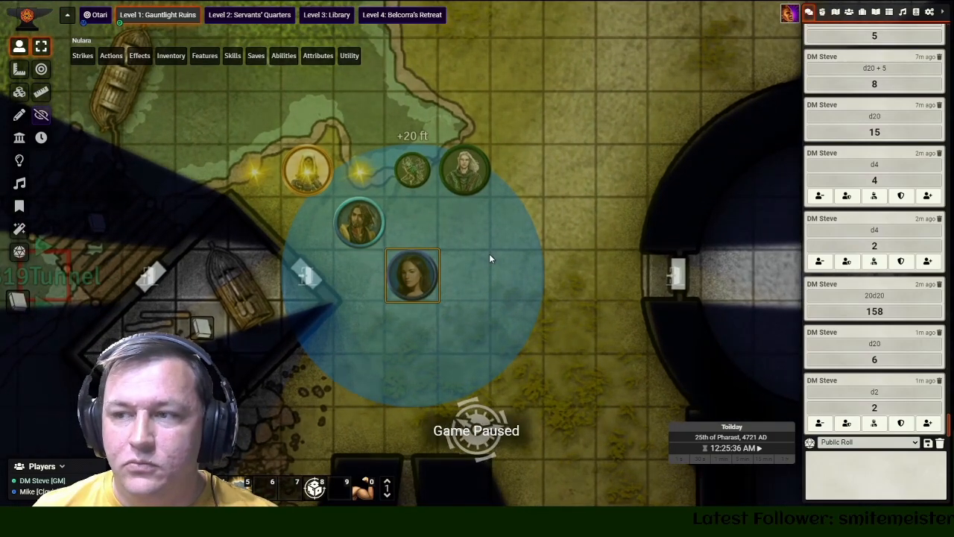
{"action": "left_click_drag", "start_coordinate": [488, 262], "coordinate": [474, 206]}
{"action": "scroll", "coordinate": [488, 270], "scroll_direction": "down", "scroll_amount": 1}
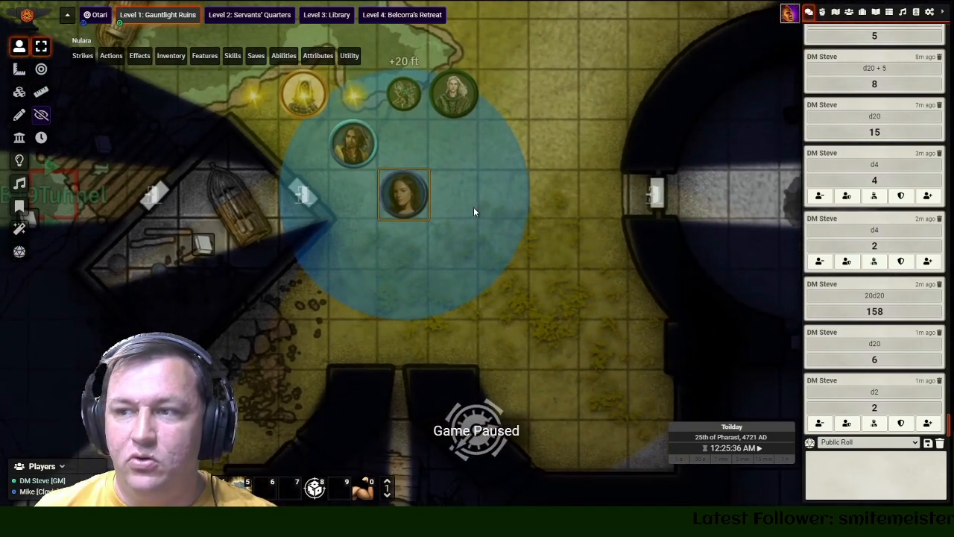
{"action": "left_click_drag", "start_coordinate": [480, 170], "coordinate": [489, 195]}
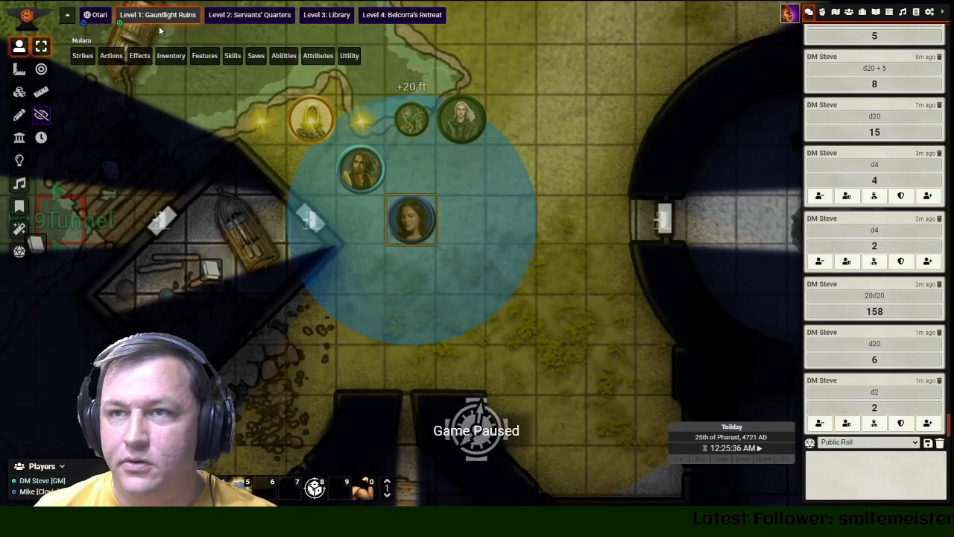
- Check the playlist directory and bring up the list of compendium packs
{"action": "left_click", "coordinate": [931, 13]}
{"action": "left_click", "coordinate": [915, 15]}
{"action": "left_click", "coordinate": [903, 13]}
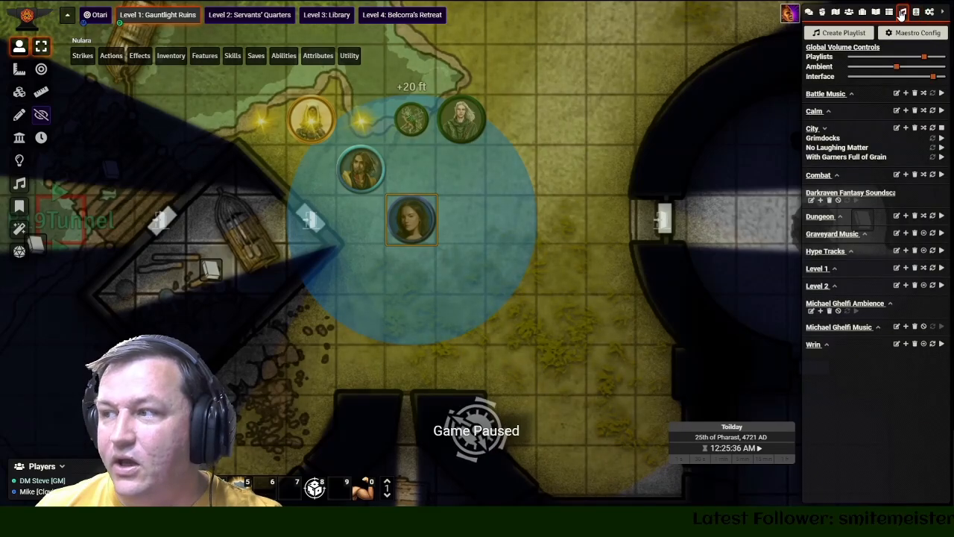
{"action": "left_click", "coordinate": [917, 12]}
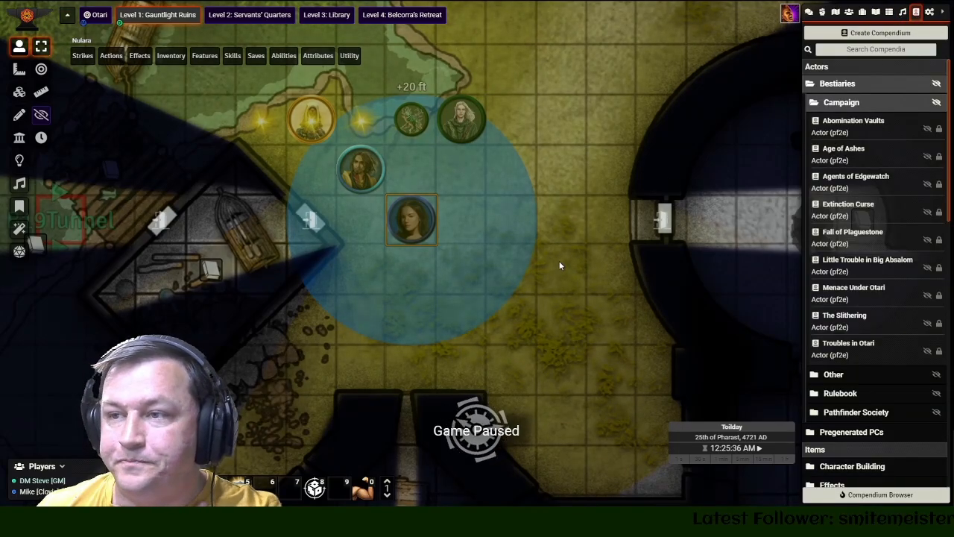
{"action": "scroll", "coordinate": [559, 262], "scroll_direction": "down", "scroll_amount": 6}
{"action": "left_click_drag", "start_coordinate": [578, 266], "coordinate": [537, 344]}
{"action": "left_click_drag", "start_coordinate": [541, 217], "coordinate": [545, 97]}
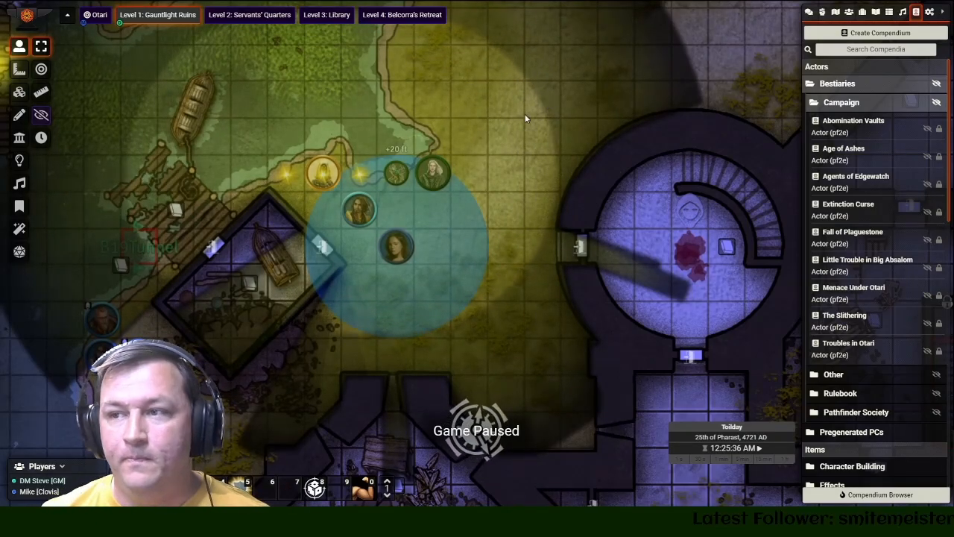
{"action": "left_click", "coordinate": [441, 170]}
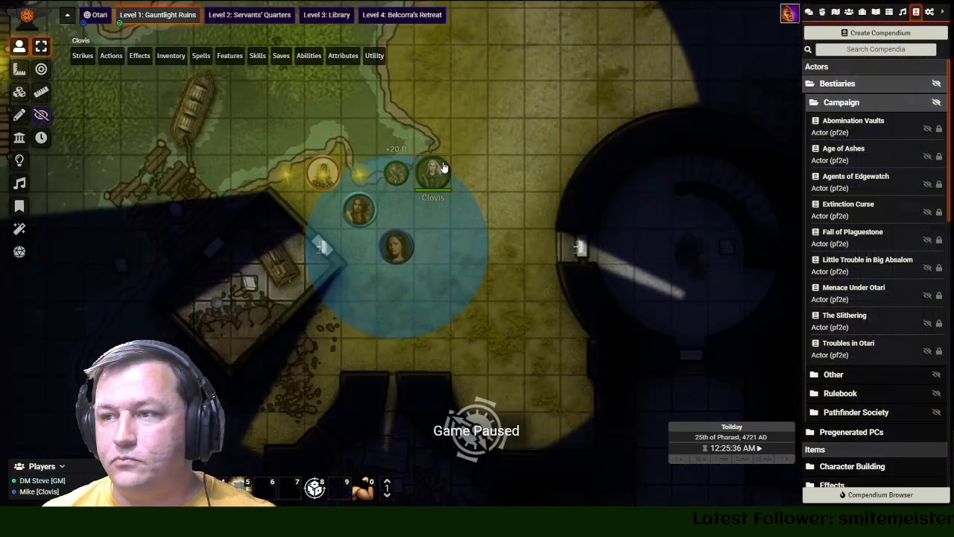
{"action": "double_click", "coordinate": [443, 167]}
{"action": "key", "text": "Escape"}
- Read through the complete list of installed modules in the module management window and close it
{"action": "left_click", "coordinate": [929, 13]}
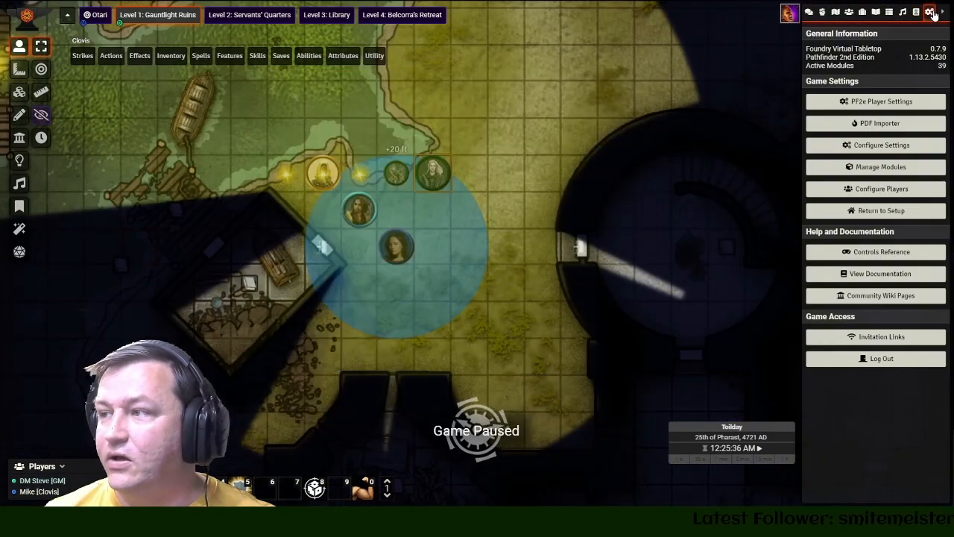
{"action": "left_click", "coordinate": [881, 166]}
{"action": "scroll", "coordinate": [418, 223], "scroll_direction": "down", "scroll_amount": 3}
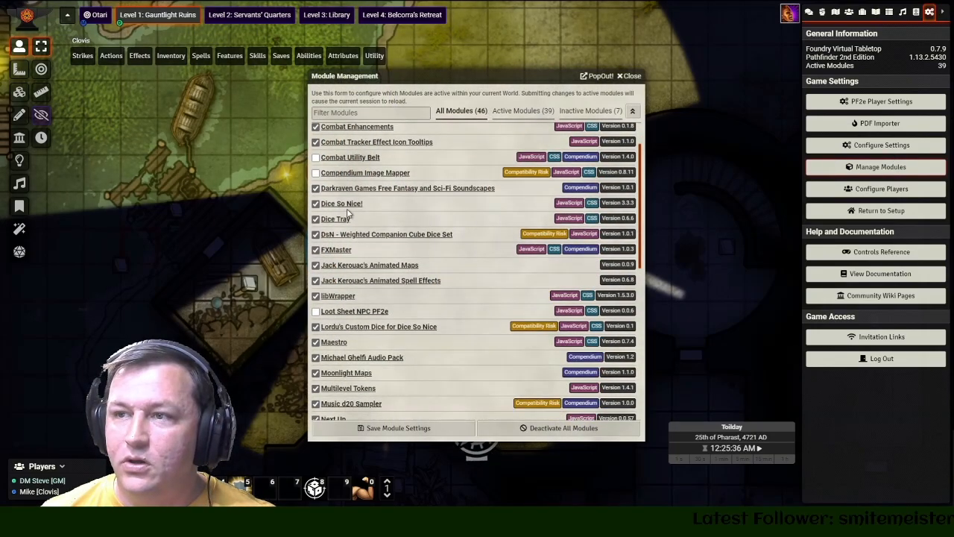
{"action": "scroll", "coordinate": [348, 174], "scroll_direction": "up", "scroll_amount": 1}
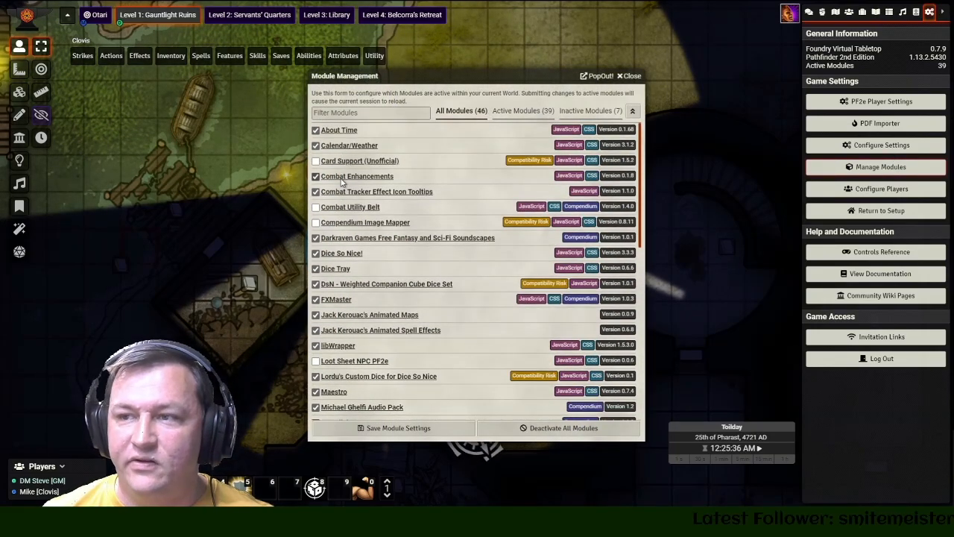
{"action": "scroll", "coordinate": [341, 180], "scroll_direction": "down", "scroll_amount": 1}
{"action": "scroll", "coordinate": [339, 184], "scroll_direction": "down", "scroll_amount": 1}
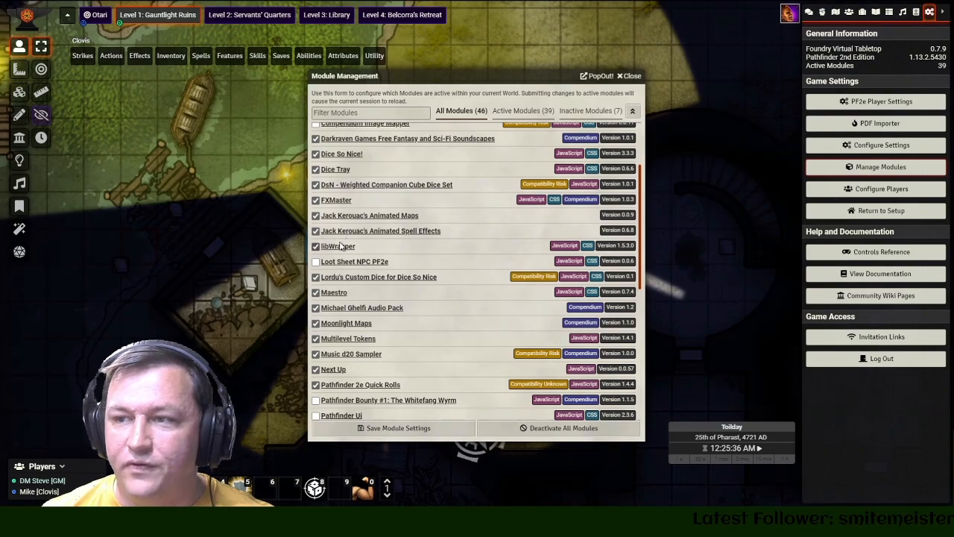
{"action": "scroll", "coordinate": [341, 247], "scroll_direction": "down", "scroll_amount": 1}
{"action": "scroll", "coordinate": [340, 256], "scroll_direction": "down", "scroll_amount": 1}
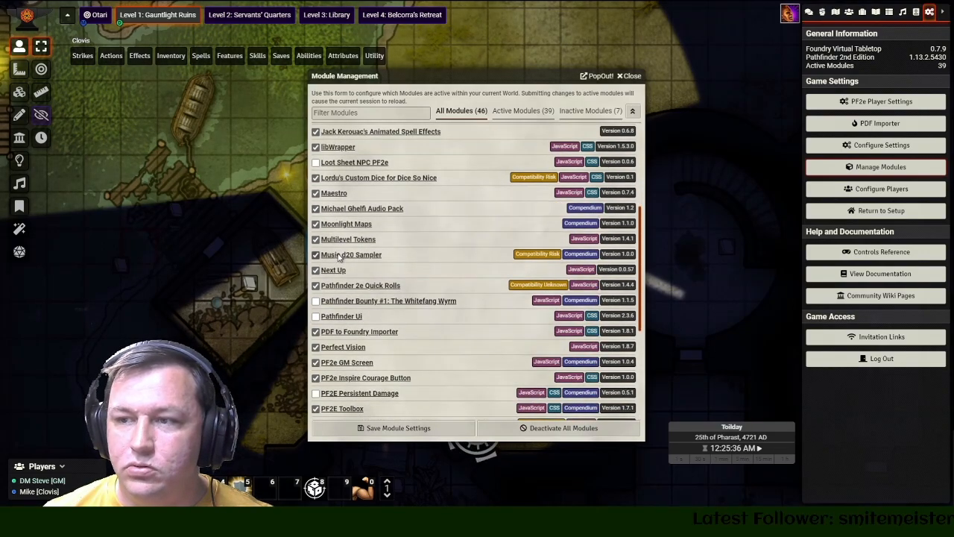
{"action": "scroll", "coordinate": [340, 257], "scroll_direction": "down", "scroll_amount": 1}
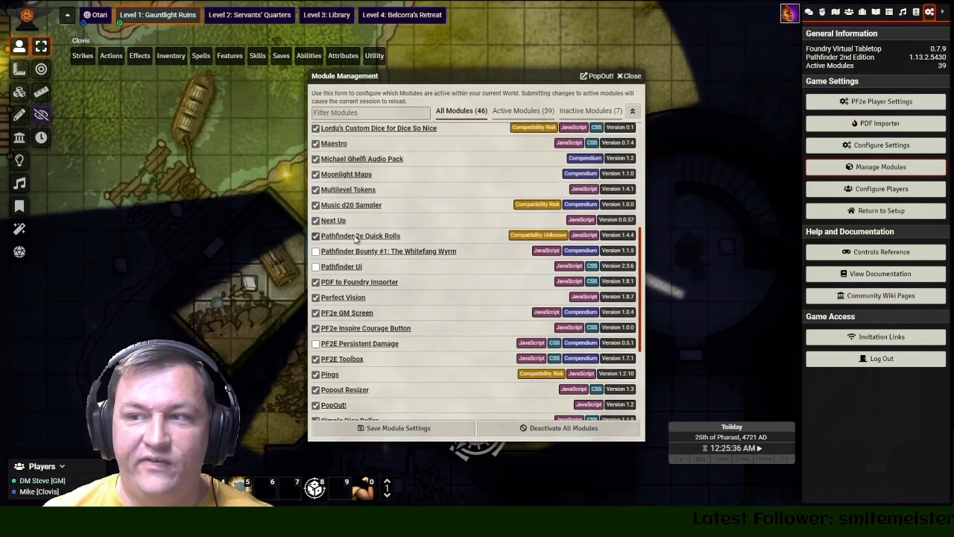
{"action": "scroll", "coordinate": [356, 239], "scroll_direction": "down", "scroll_amount": 2}
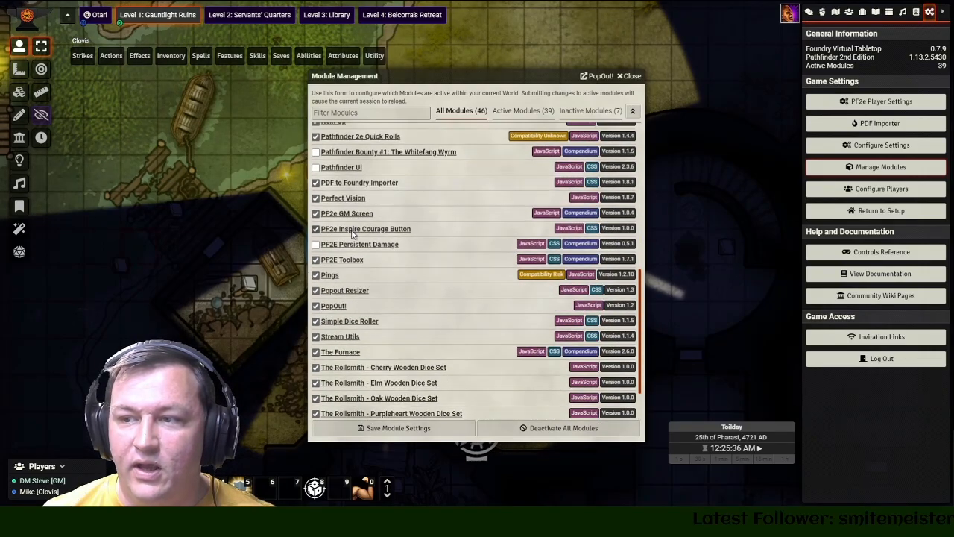
{"action": "scroll", "coordinate": [354, 234], "scroll_direction": "down", "scroll_amount": 1}
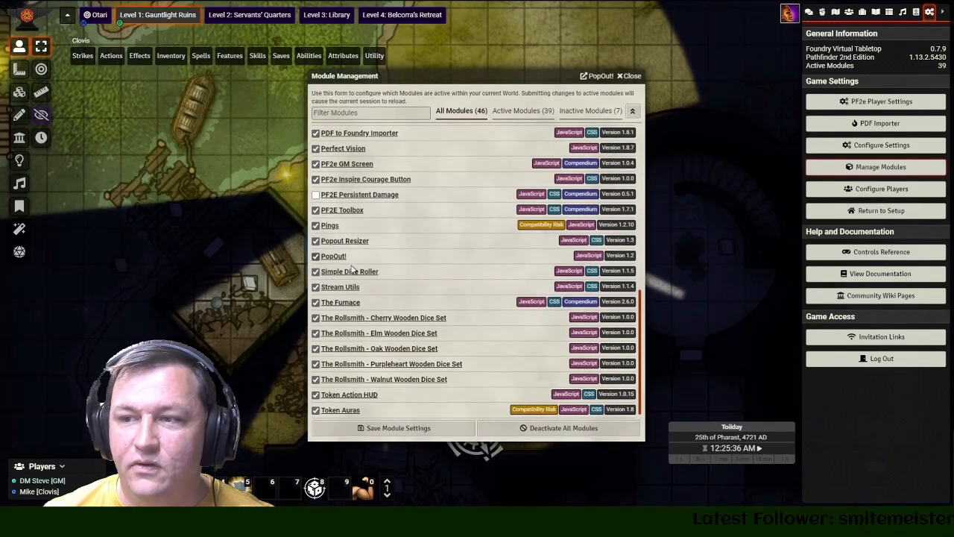
{"action": "scroll", "coordinate": [340, 217], "scroll_direction": "down", "scroll_amount": 1}
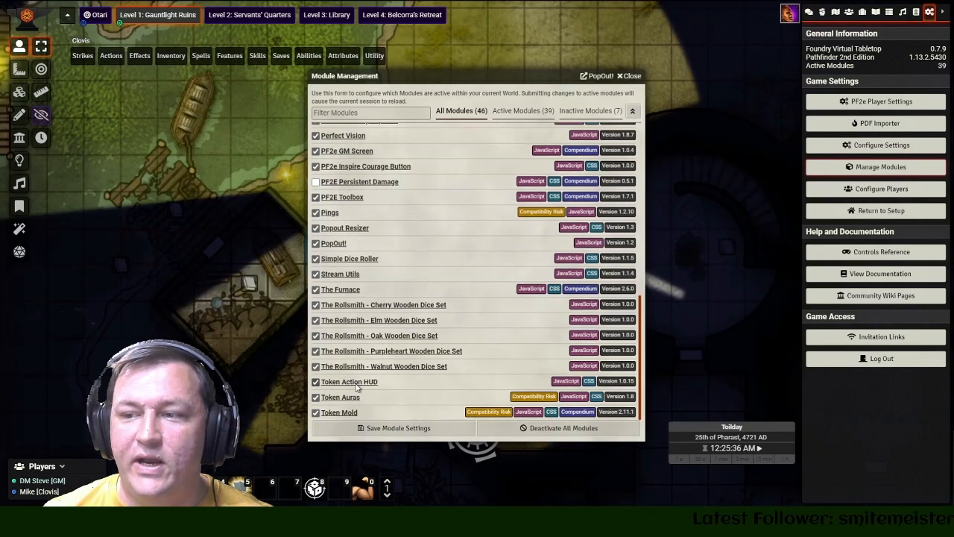
{"action": "left_click", "coordinate": [632, 76]}
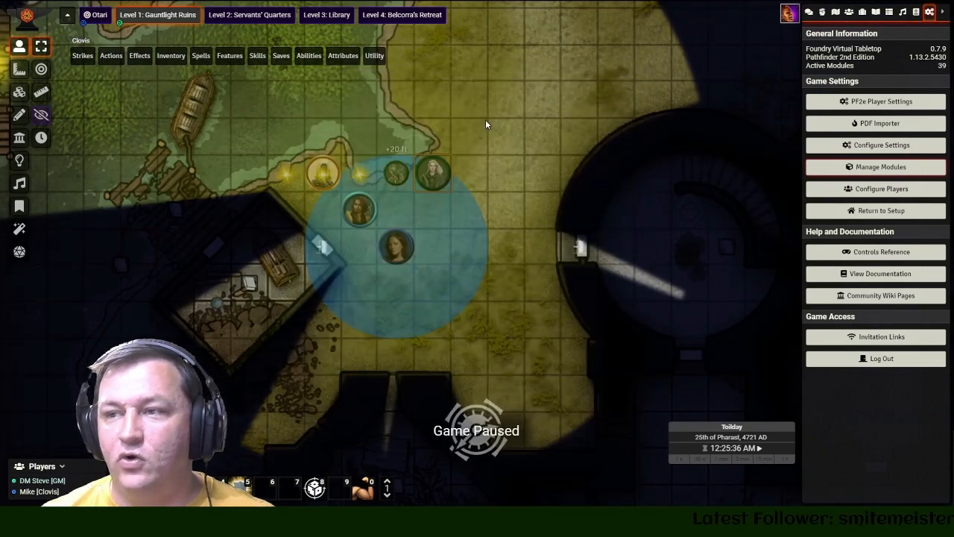
- Deselect the token, switch to the Otari scene and bring the party tokens near the town into closer view
{"action": "left_click", "coordinate": [513, 242]}
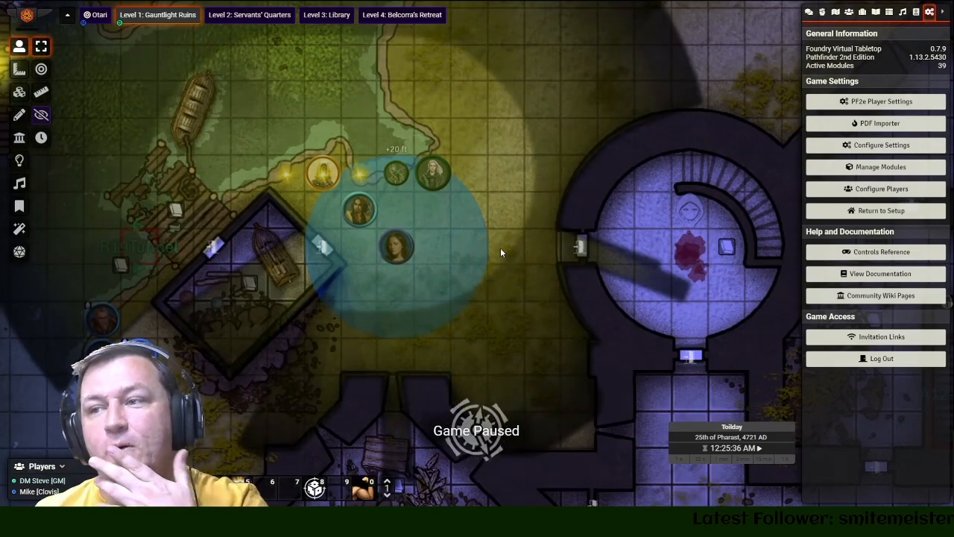
{"action": "left_click_drag", "start_coordinate": [493, 173], "coordinate": [509, 259]}
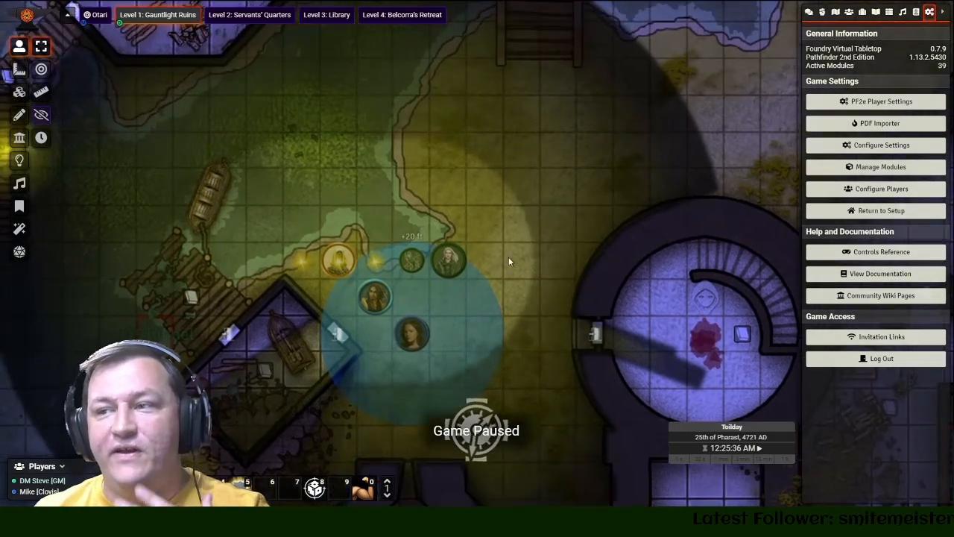
{"action": "left_click", "coordinate": [96, 15]}
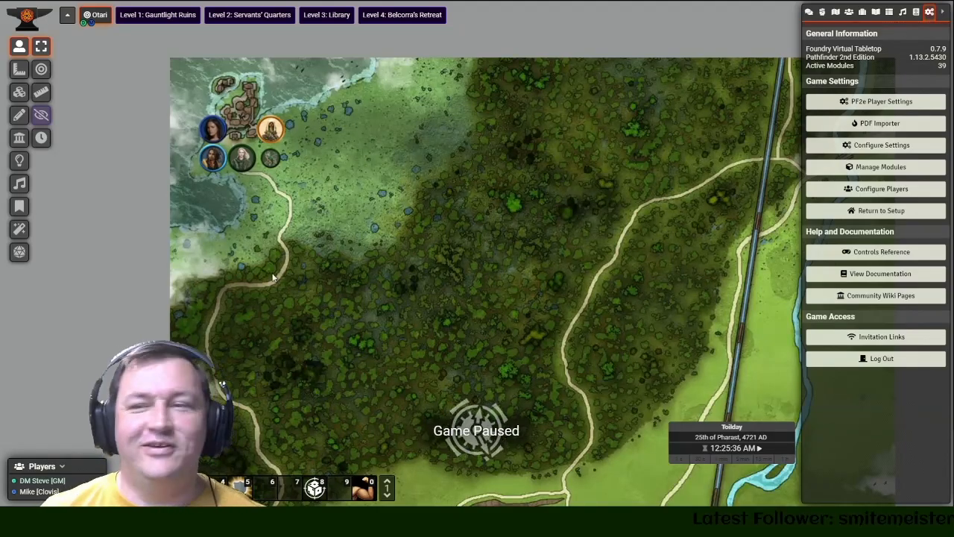
{"action": "scroll", "coordinate": [218, 199], "scroll_direction": "up", "scroll_amount": 2}
{"action": "left_click_drag", "start_coordinate": [216, 197], "coordinate": [292, 266]}
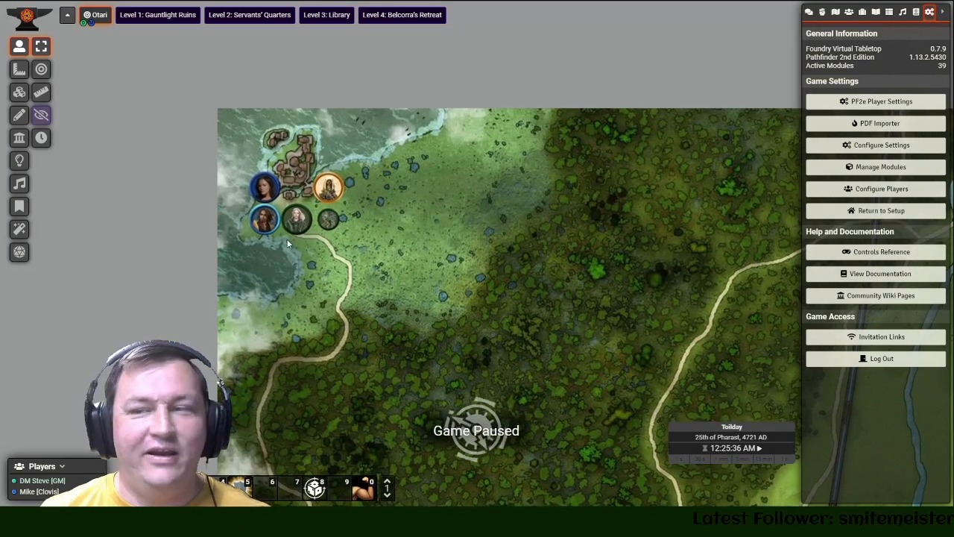
- Roll a Mace strike from the encounter actions on Clovis's character sheet, check it in the chat log and close the sheet
{"action": "double_click", "coordinate": [300, 231]}
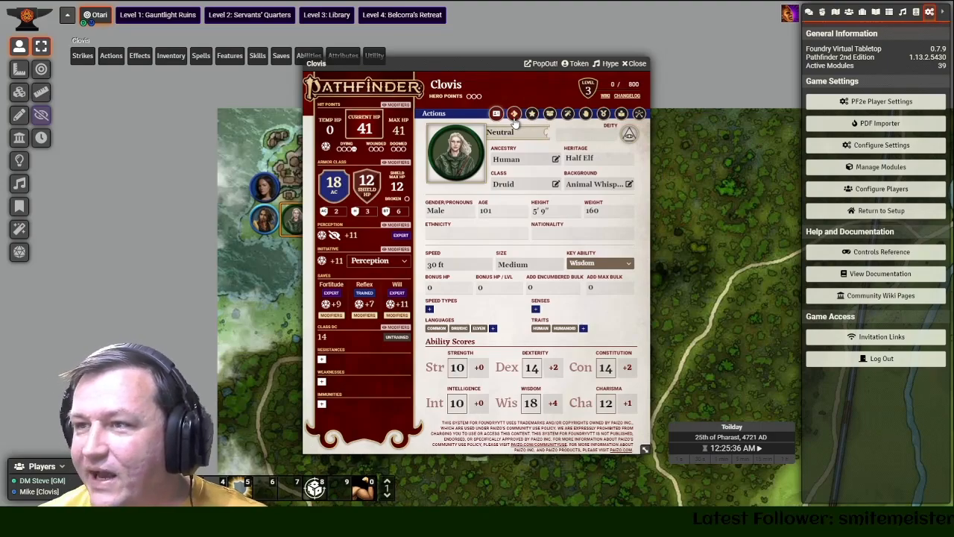
{"action": "left_click", "coordinate": [514, 114]}
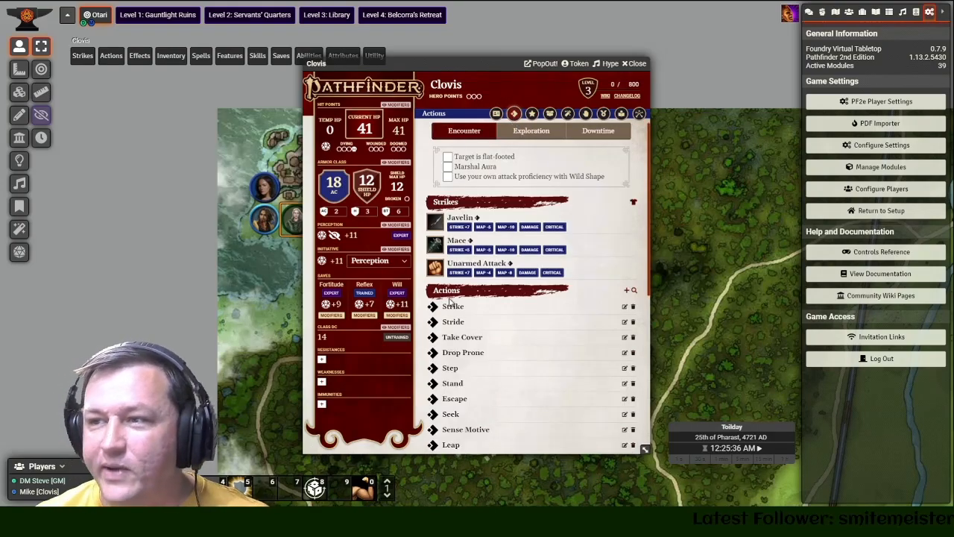
{"action": "left_click", "coordinate": [460, 249]}
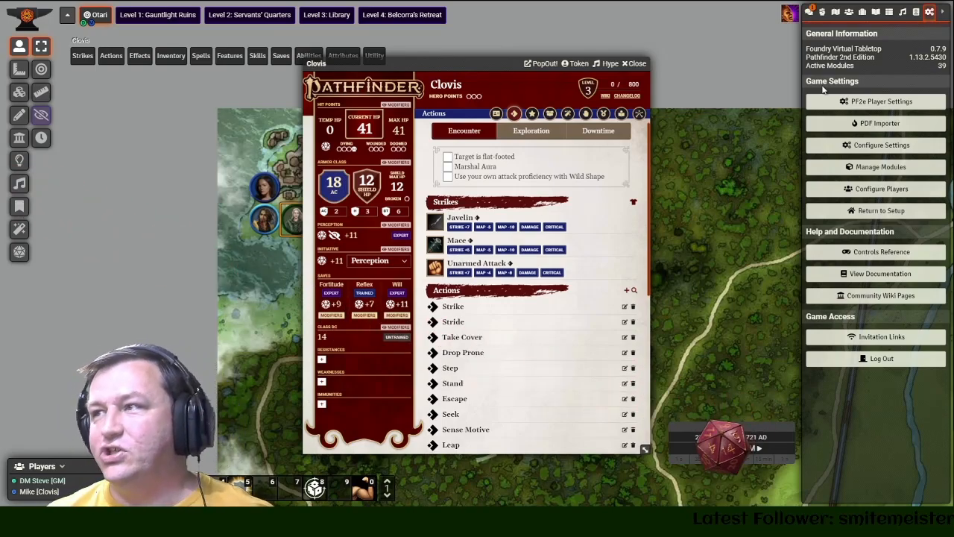
{"action": "left_click", "coordinate": [808, 13]}
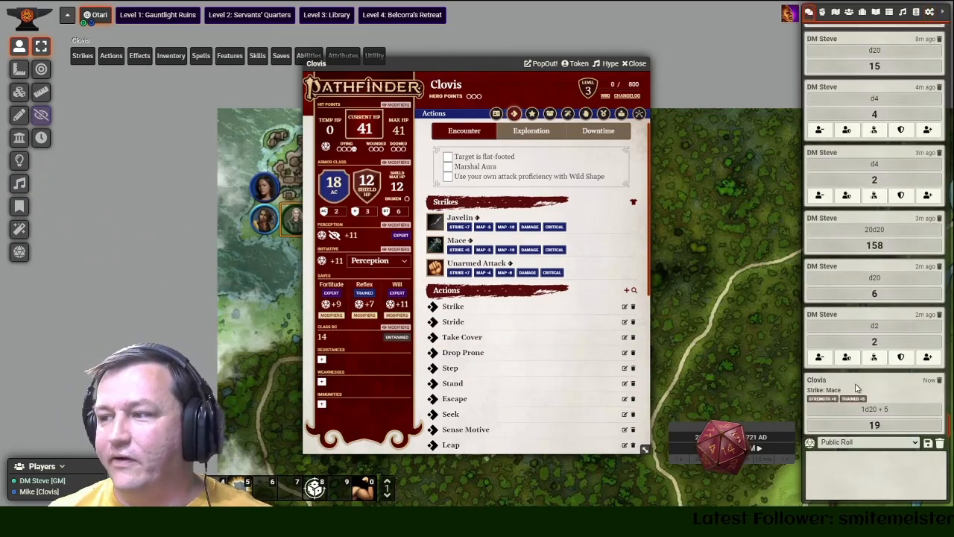
{"action": "left_click", "coordinate": [635, 64]}
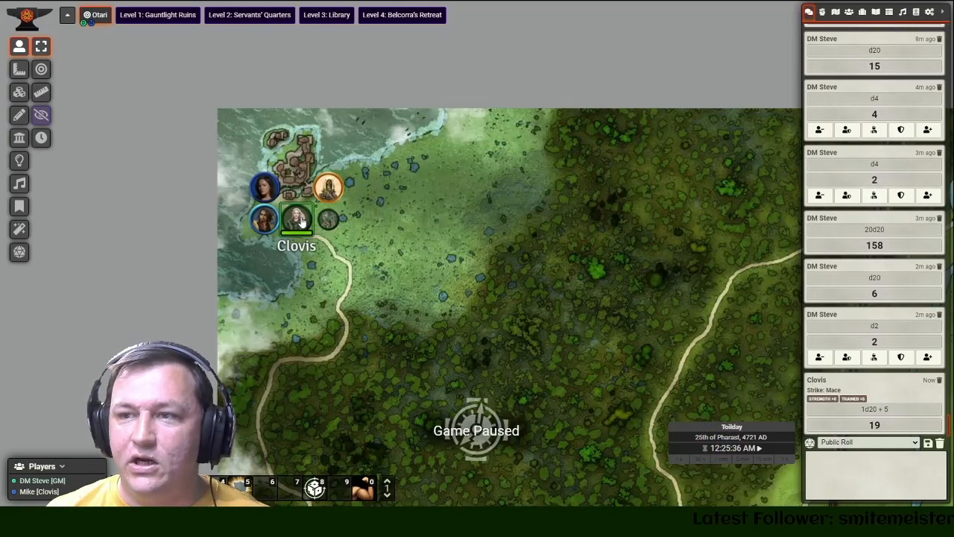
- Select and deselect the Clovis token to show how its Token Action HUD appears
{"action": "left_click", "coordinate": [302, 214]}
{"action": "mouse_move", "coordinate": [200, 56]}
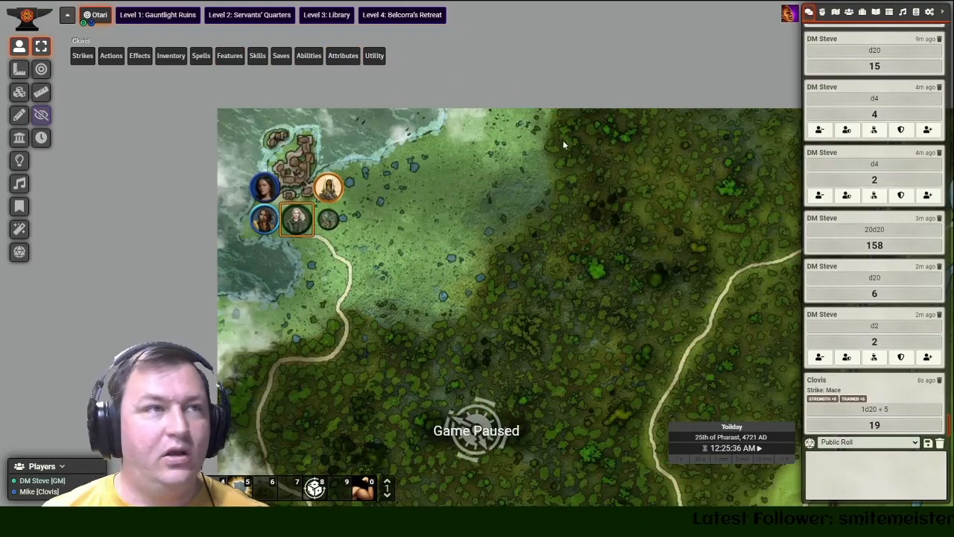
{"action": "left_click", "coordinate": [470, 282]}
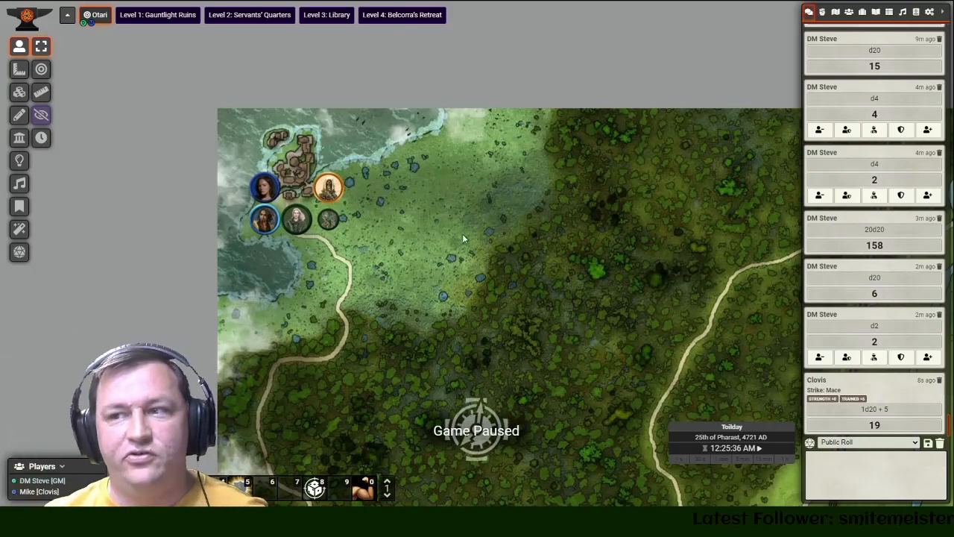
{"action": "left_click_drag", "start_coordinate": [457, 235], "coordinate": [517, 252]}
{"action": "scroll", "coordinate": [407, 283], "scroll_direction": "up", "scroll_amount": 7}
{"action": "left_click_drag", "start_coordinate": [407, 289], "coordinate": [425, 308]}
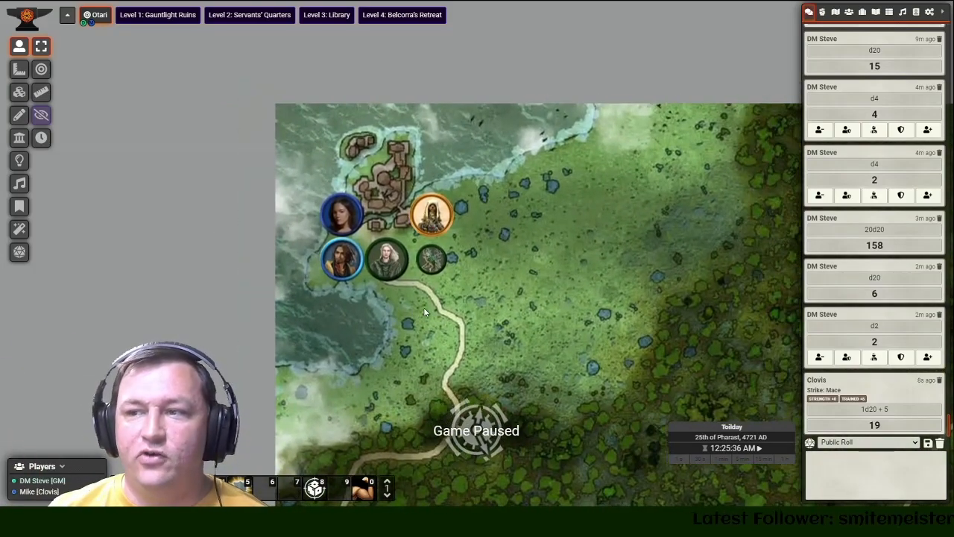
{"action": "left_click", "coordinate": [385, 262]}
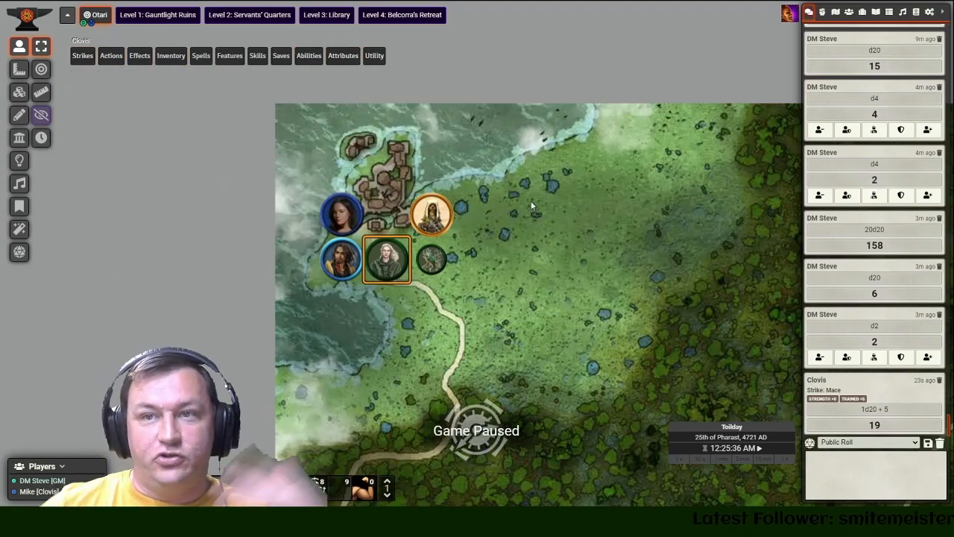
{"action": "left_click", "coordinate": [546, 263]}
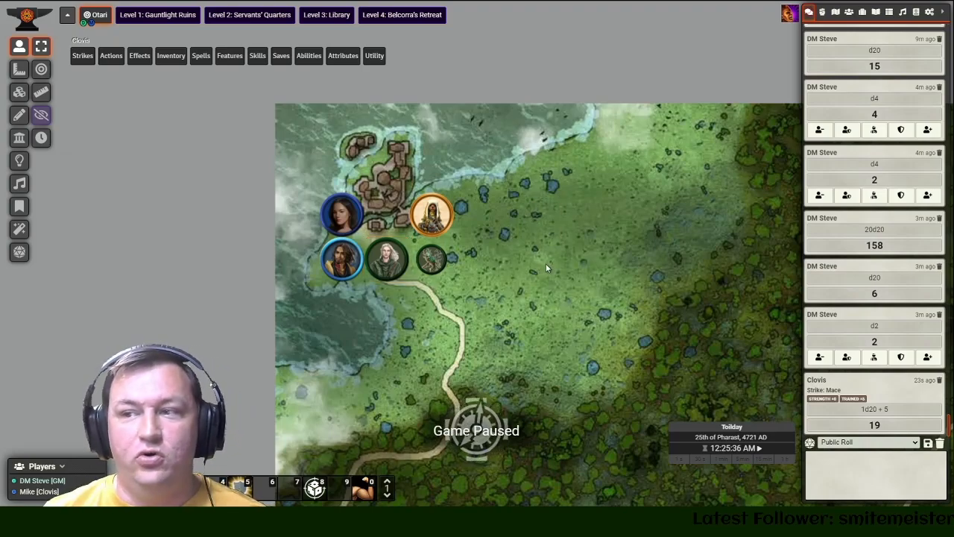
- Roll Clovis's Mace strike at +5 and a Fortitude saving throw directly from the Token Action HUD
{"action": "left_click", "coordinate": [385, 272]}
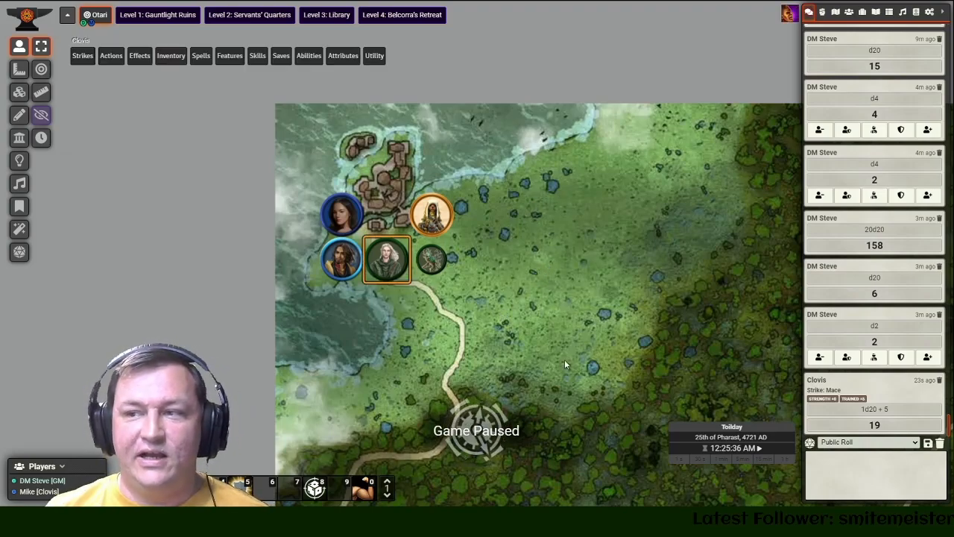
{"action": "mouse_move", "coordinate": [82, 59]}
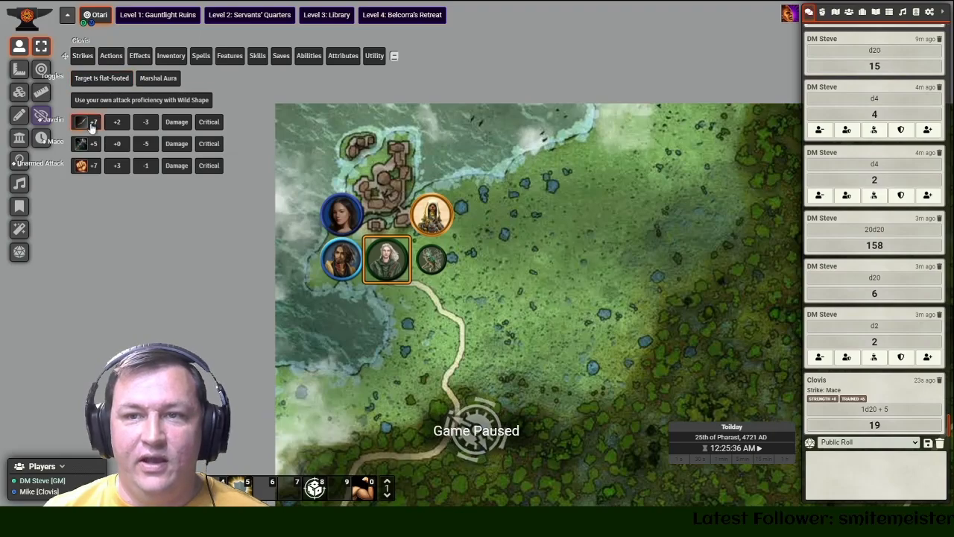
{"action": "left_click", "coordinate": [87, 147]}
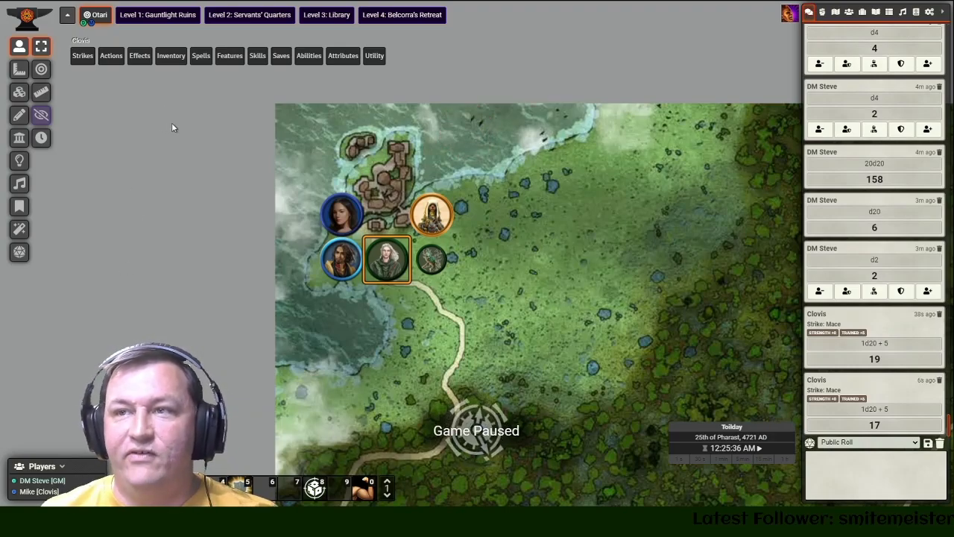
{"action": "mouse_move", "coordinate": [287, 64]}
{"action": "left_click", "coordinate": [291, 87]}
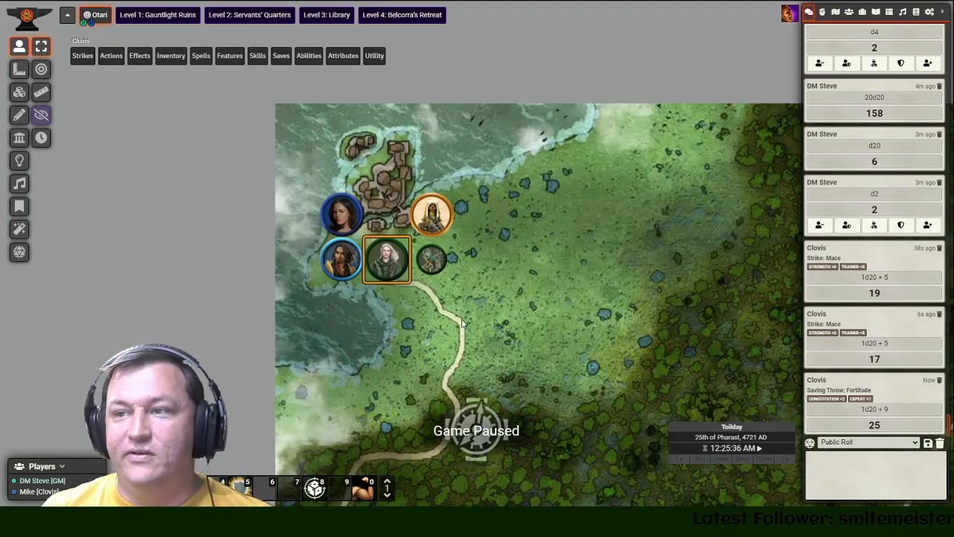
{"action": "scroll", "coordinate": [462, 323], "scroll_direction": "down", "scroll_amount": 1}
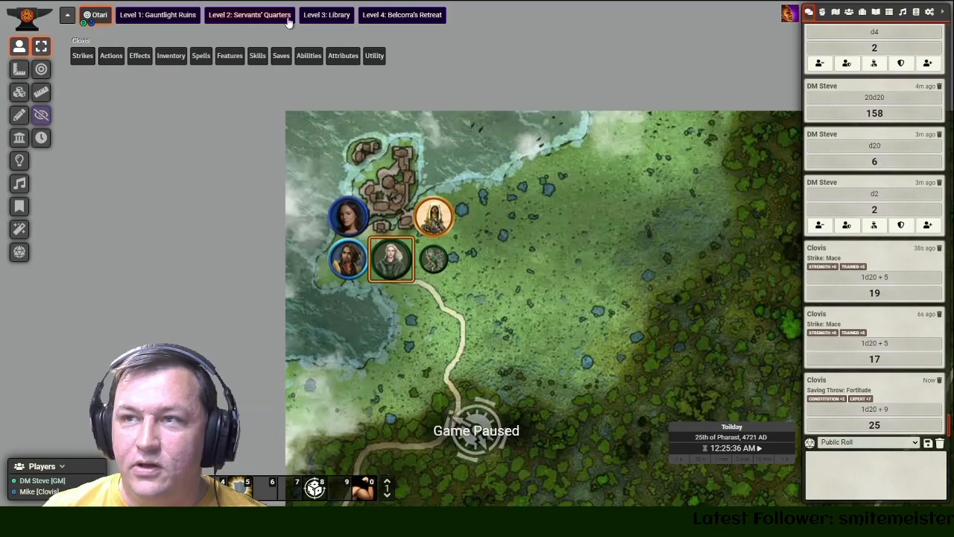
- In the Level 2: Servants' Quarters scene, select all four Morlock Scavengers, roll their Reflex saves together and deselect them
{"action": "left_click", "coordinate": [231, 16]}
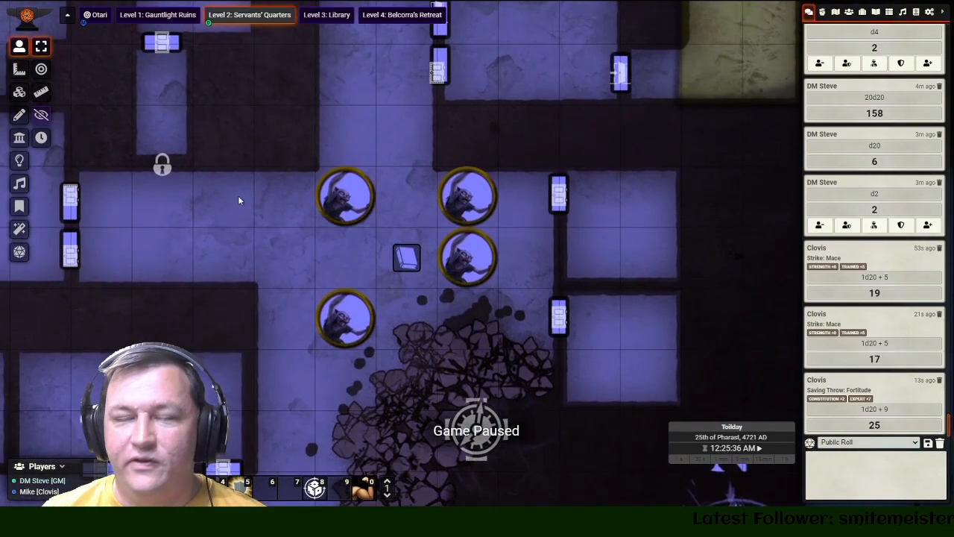
{"action": "left_click_drag", "start_coordinate": [254, 176], "coordinate": [521, 352]}
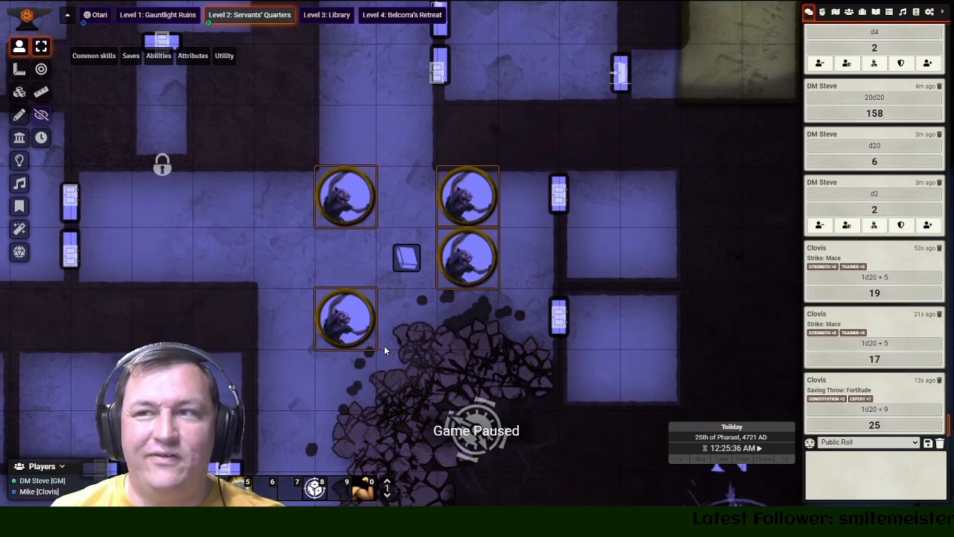
{"action": "mouse_move", "coordinate": [131, 57]}
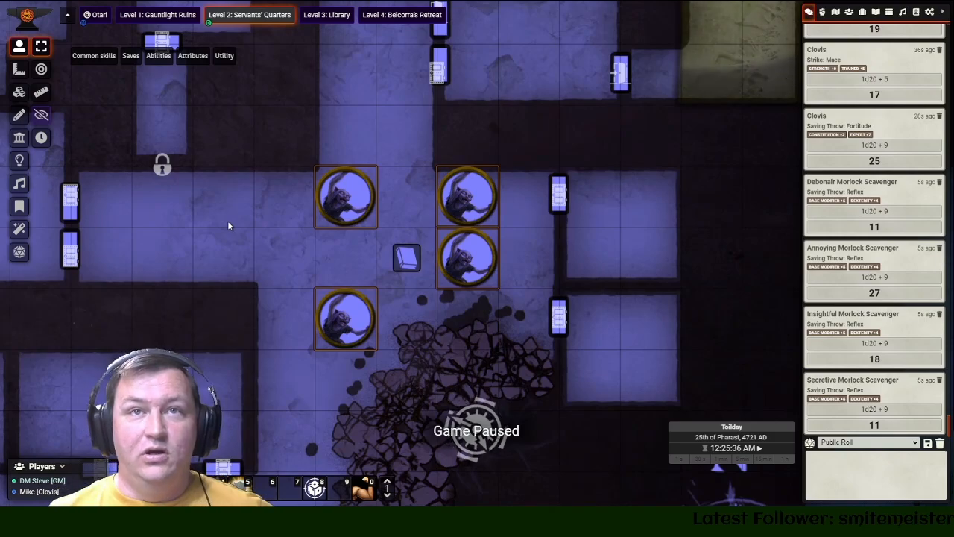
{"action": "left_click", "coordinate": [232, 248]}
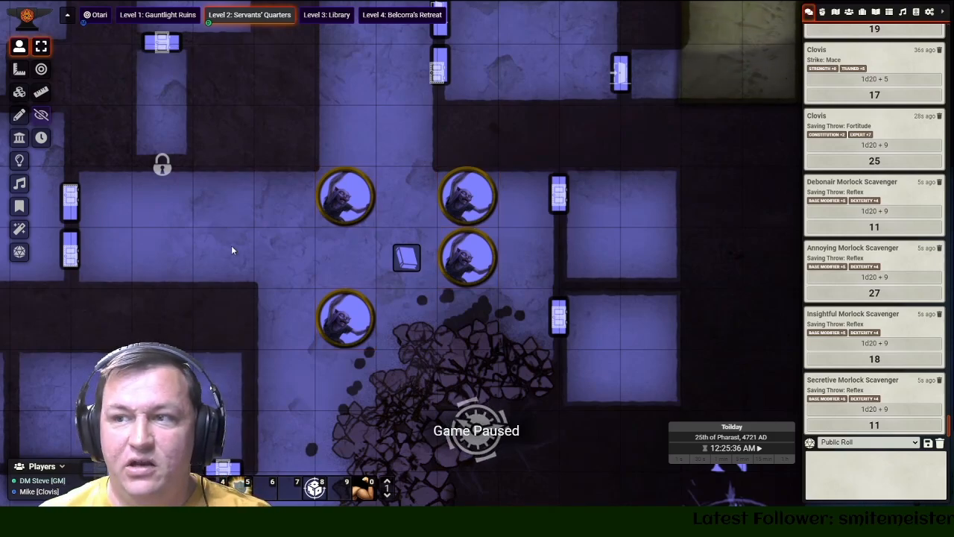
- Roll the Debonair Morlock Scavenger's first Jaws strike at +7 from the Token Action HUD
{"action": "left_click", "coordinate": [344, 202]}
{"action": "mouse_move", "coordinate": [78, 56]}
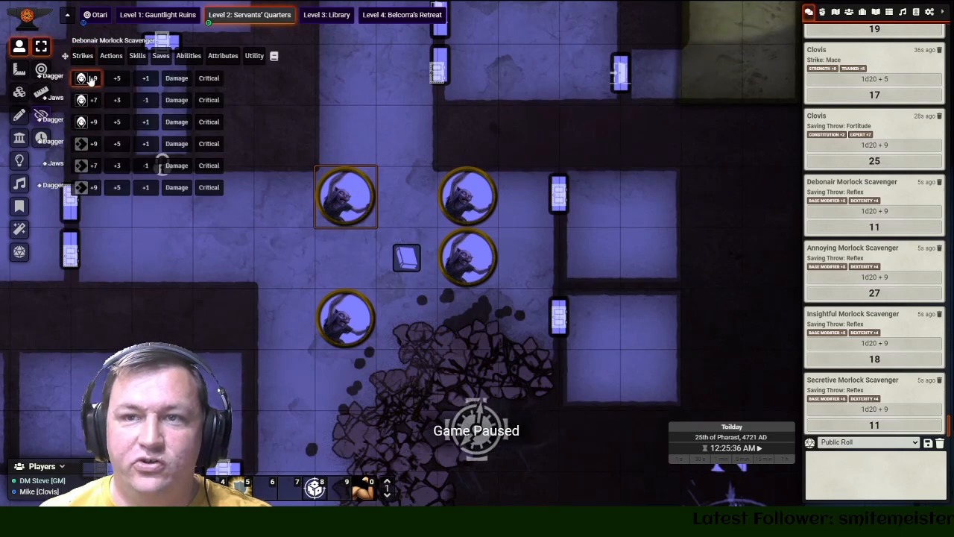
{"action": "left_click", "coordinate": [91, 100]}
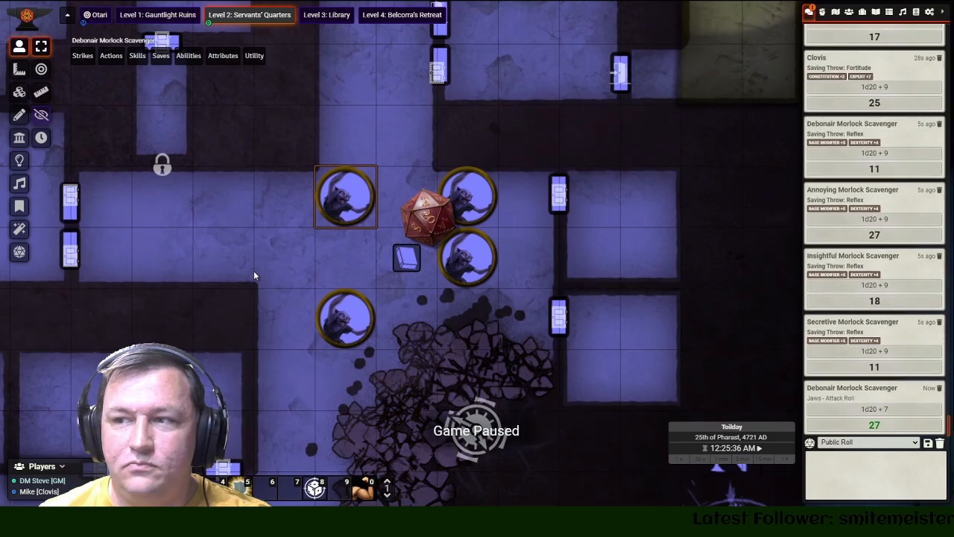
- Select the Debonair and Annoying Morlock Scavengers in turn and examine the Annoying one's strikes in the Token Action HUD
{"action": "scroll", "coordinate": [257, 257], "scroll_direction": "down", "scroll_amount": 5}
{"action": "scroll", "coordinate": [263, 254], "scroll_direction": "down", "scroll_amount": 1}
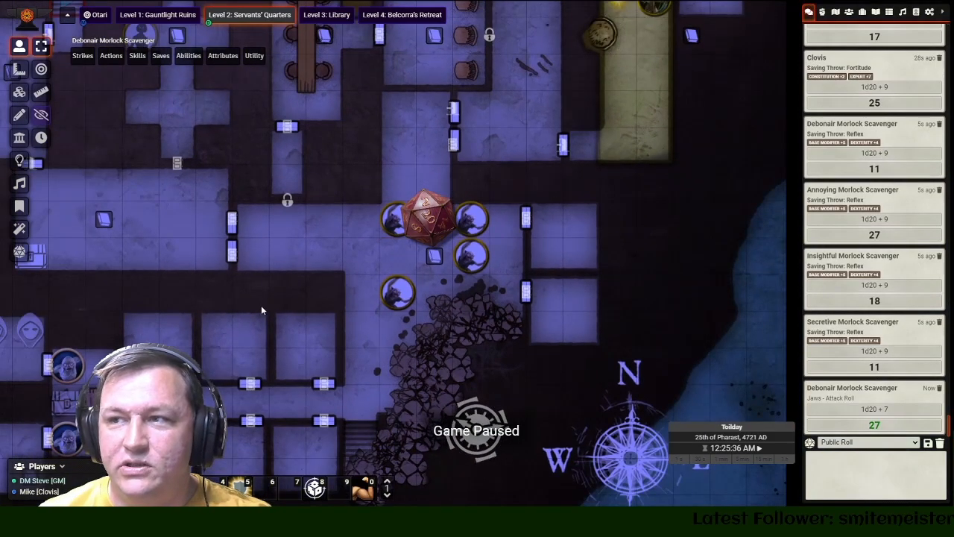
{"action": "scroll", "coordinate": [297, 270], "scroll_direction": "down", "scroll_amount": 2}
{"action": "scroll", "coordinate": [299, 264], "scroll_direction": "up", "scroll_amount": 2}
{"action": "left_click_drag", "start_coordinate": [299, 256], "coordinate": [321, 257]}
{"action": "scroll", "coordinate": [306, 253], "scroll_direction": "up", "scroll_amount": 3}
{"action": "left_click", "coordinate": [407, 224]}
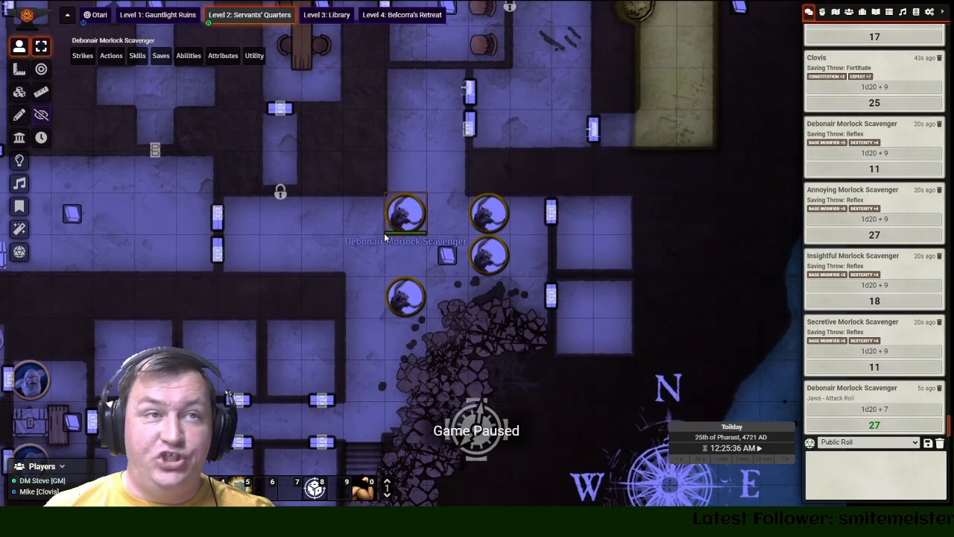
{"action": "left_click", "coordinate": [481, 221]}
{"action": "mouse_move", "coordinate": [86, 56]}
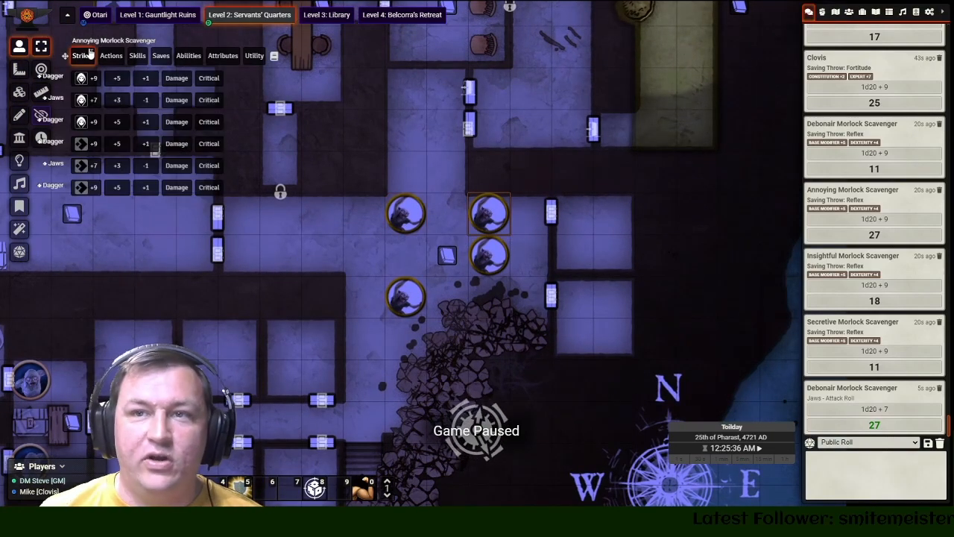
{"action": "left_click", "coordinate": [84, 165]}
{"action": "left_click", "coordinate": [181, 272]}
- Open the Annoying Morlock Scavenger's sheet, review its attacks and actions, and close it
{"action": "double_click", "coordinate": [501, 234]}
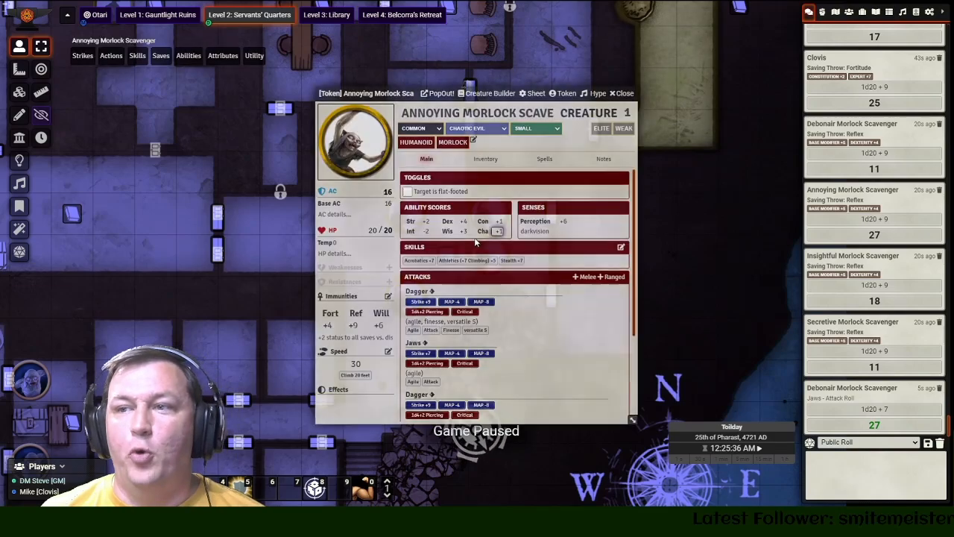
{"action": "scroll", "coordinate": [472, 241], "scroll_direction": "down", "scroll_amount": 3}
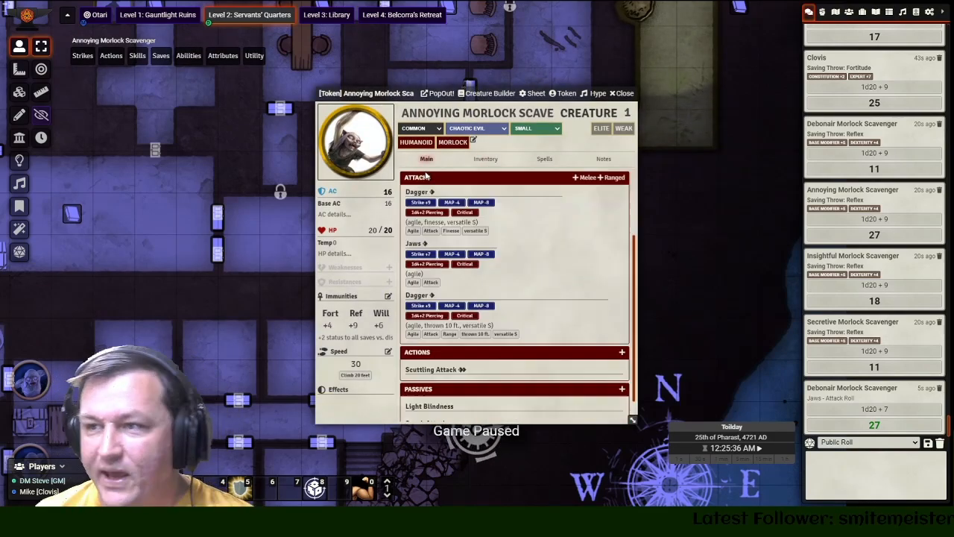
{"action": "double_click", "coordinate": [628, 98]}
{"action": "left_click", "coordinate": [625, 93]}
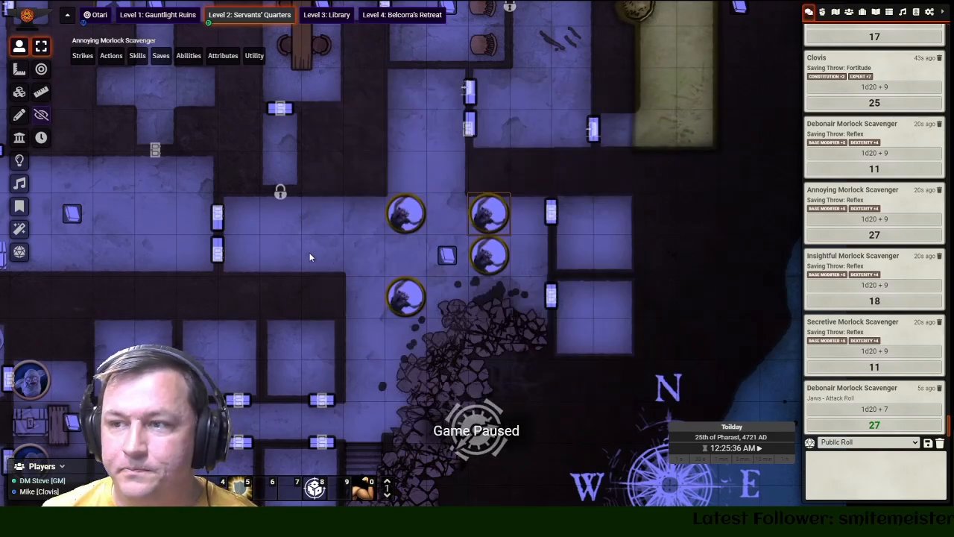
- Open the Debonair Morlock Scavenger's sheet for comparison with the HUD and close it
{"action": "scroll", "coordinate": [308, 253], "scroll_direction": "up", "scroll_amount": 2}
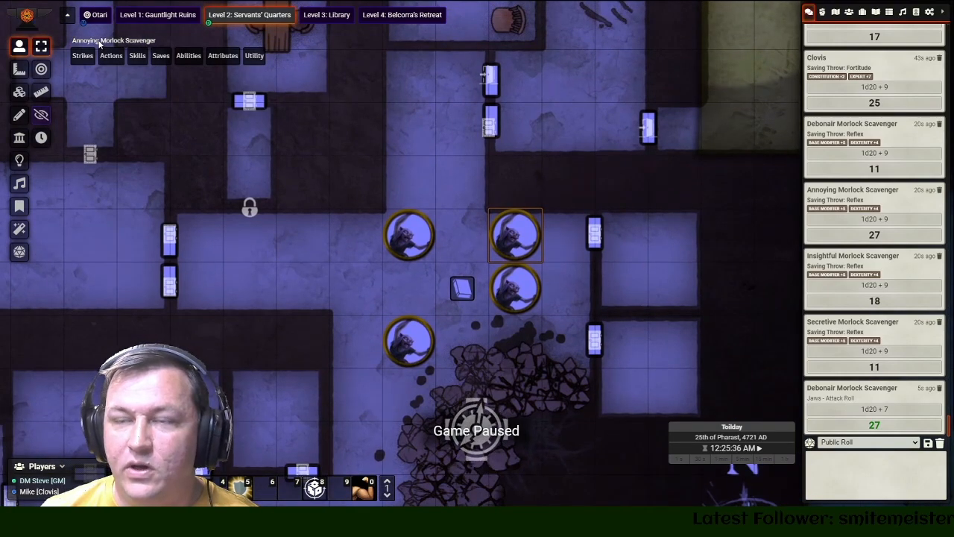
{"action": "scroll", "coordinate": [322, 247], "scroll_direction": "down", "scroll_amount": 1}
{"action": "left_click_drag", "start_coordinate": [324, 247], "coordinate": [307, 208]}
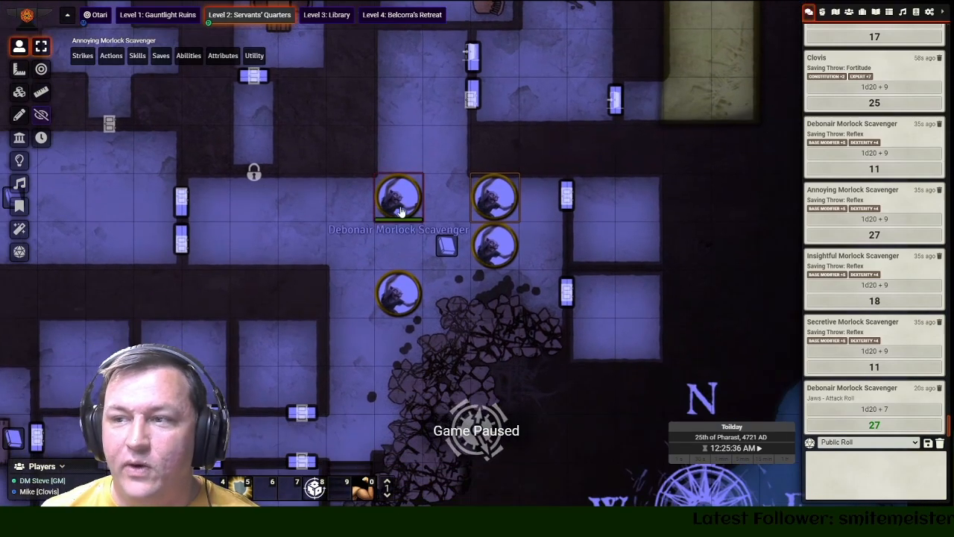
{"action": "double_click", "coordinate": [401, 212]}
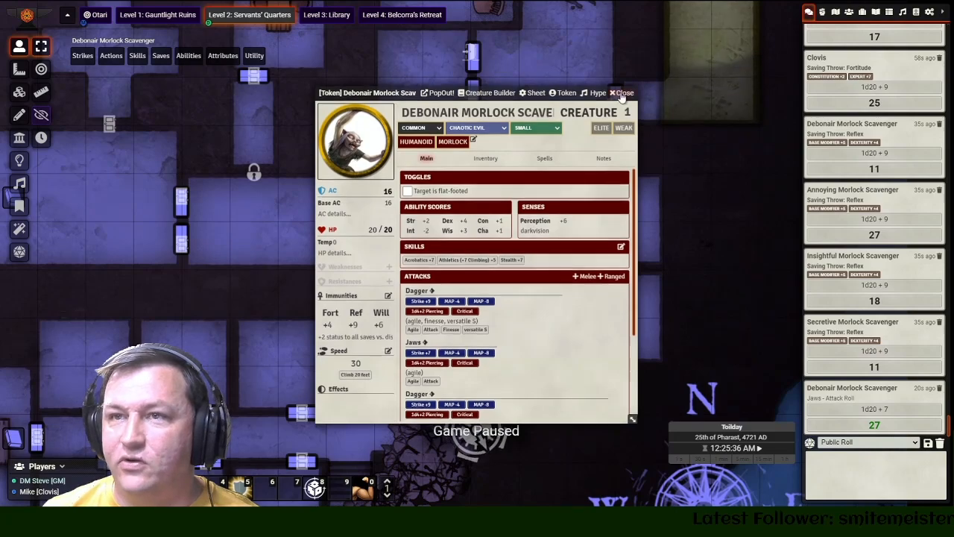
{"action": "left_click", "coordinate": [623, 93]}
- Switch to the Otari scene, open the inventory on Clovis's character sheet and post the Javelin to the chat
{"action": "left_click", "coordinate": [96, 15]}
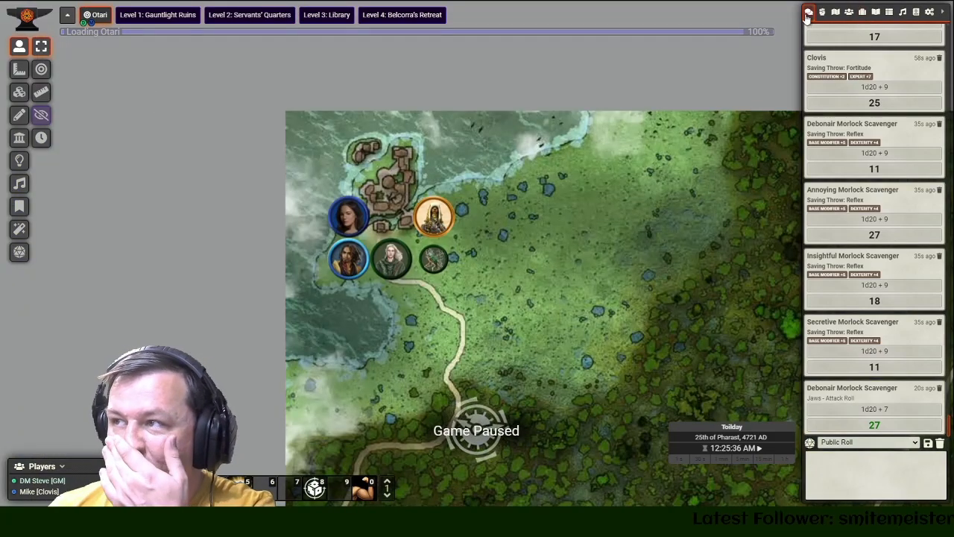
{"action": "double_click", "coordinate": [392, 259]}
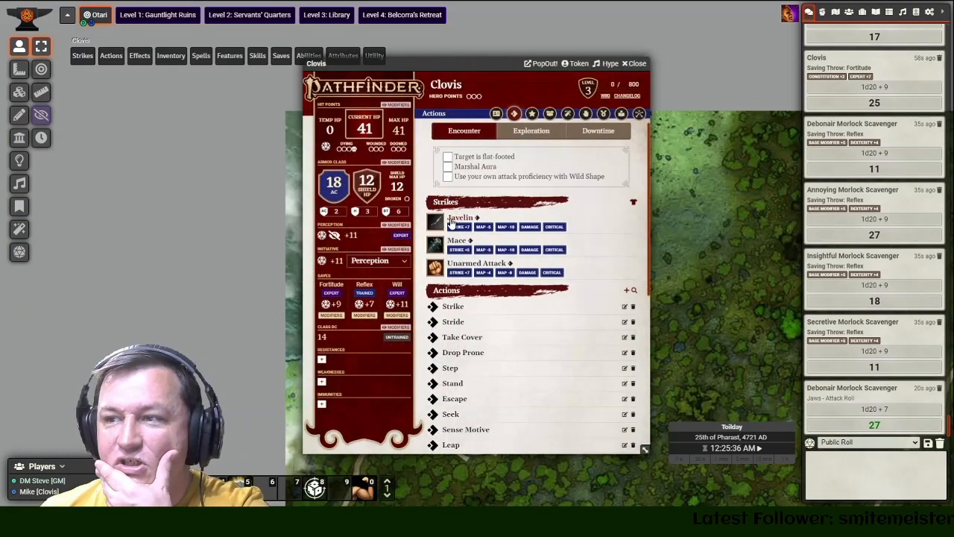
{"action": "left_click", "coordinate": [532, 114]}
{"action": "left_click", "coordinate": [550, 114]}
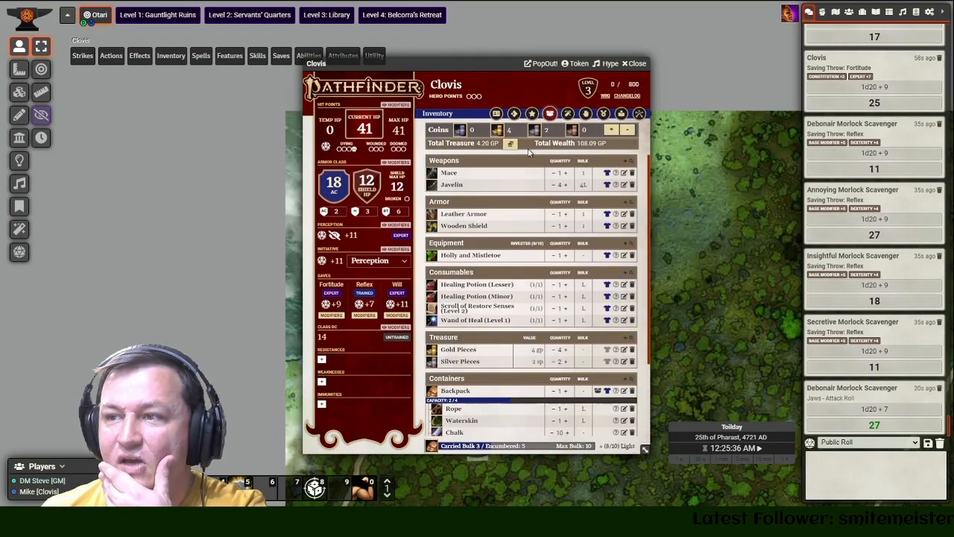
{"action": "left_click", "coordinate": [431, 186]}
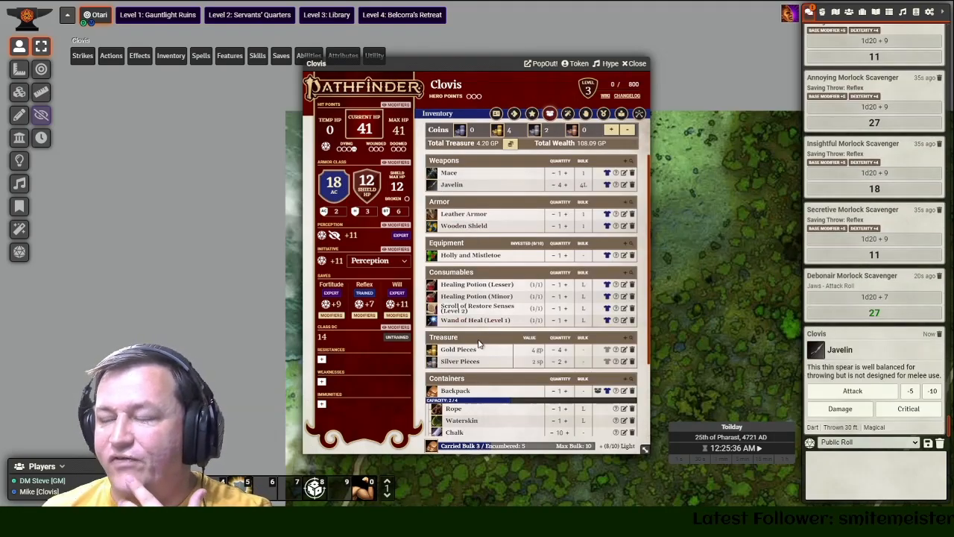
- Add Clovis's Mace from the inventory to hotbar slot 9 as a macro and close the character sheet
{"action": "left_click_drag", "start_coordinate": [433, 75], "coordinate": [366, 64]}
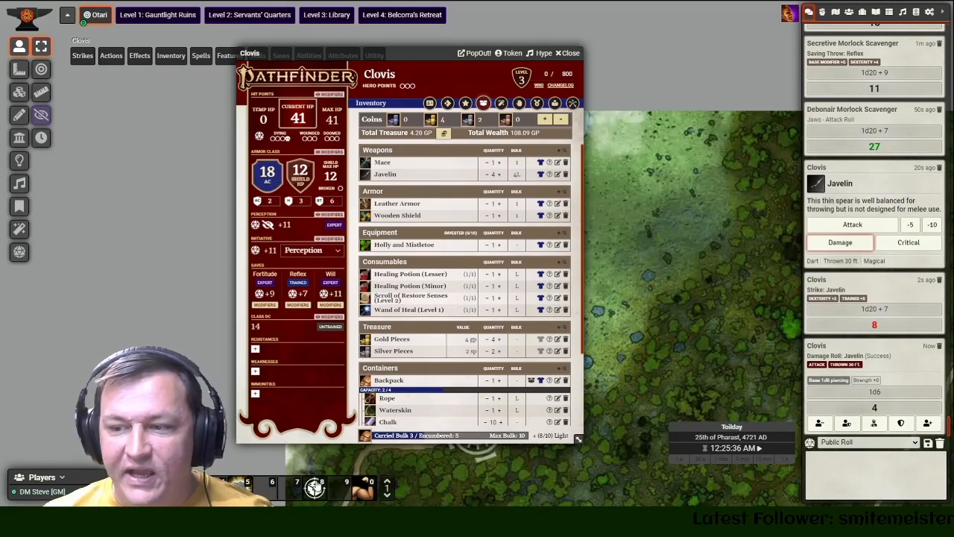
{"action": "left_click_drag", "start_coordinate": [438, 497], "coordinate": [547, 439]}
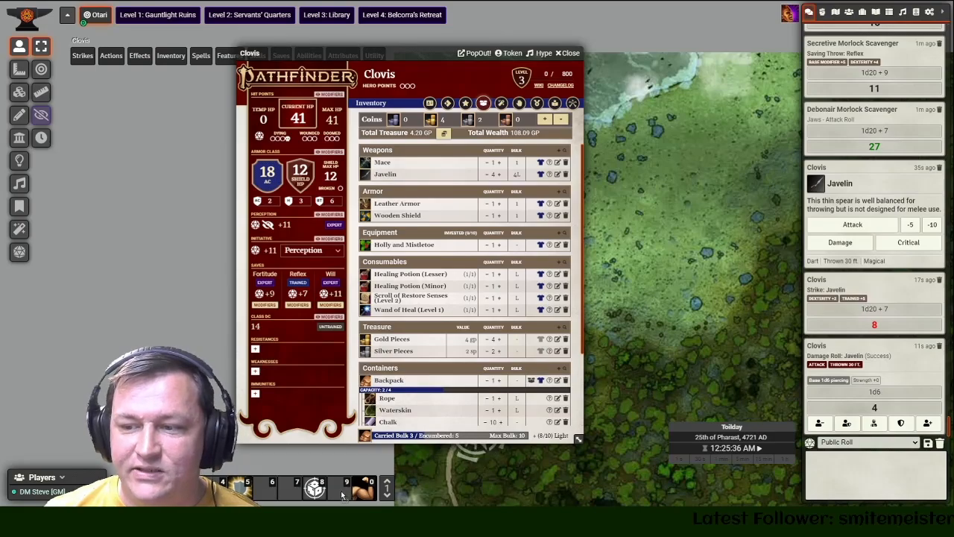
{"action": "left_click", "coordinate": [567, 53]}
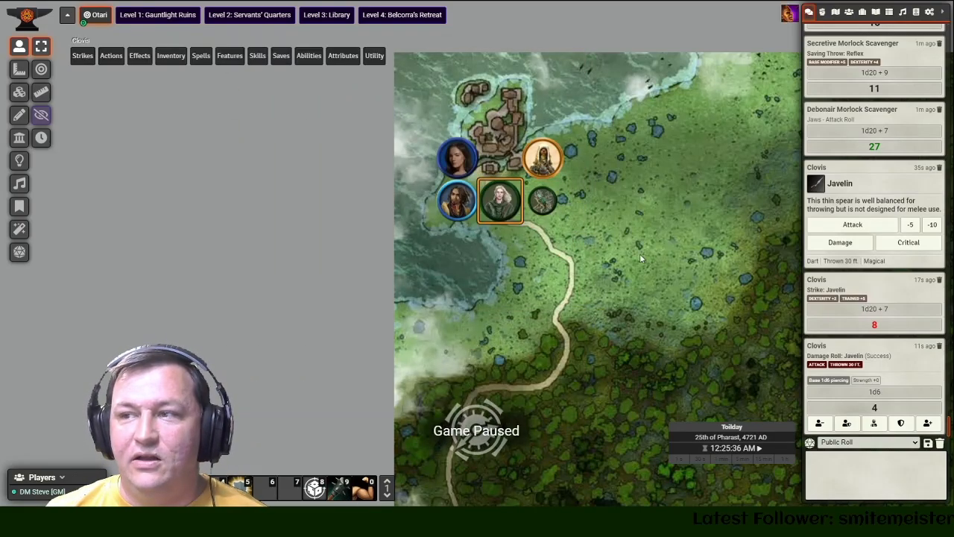
- Run the Mace macro from hotbar slot 9, roll its attack and damage from the chat card, and deselect Clovis
{"action": "left_click_drag", "start_coordinate": [620, 329], "coordinate": [504, 325]}
{"action": "left_click", "coordinate": [339, 489]}
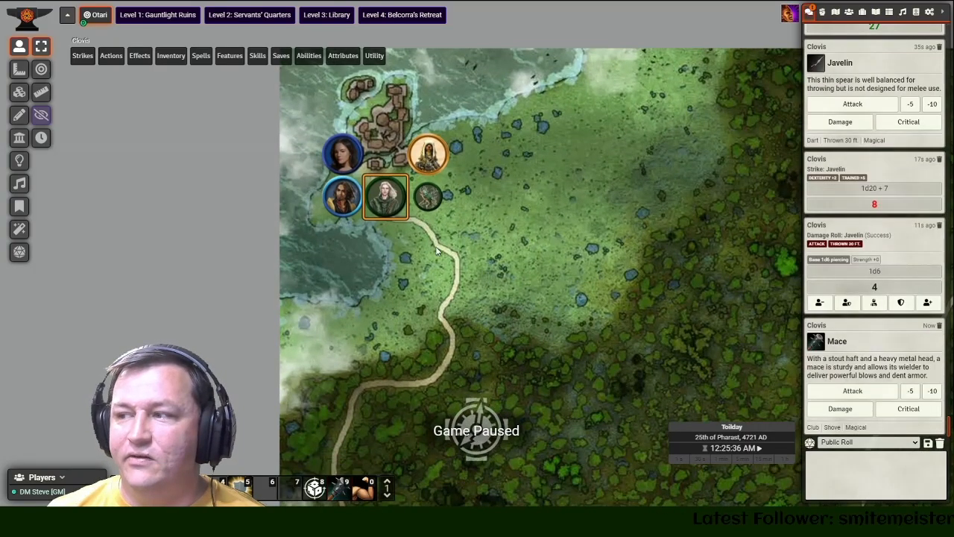
{"action": "left_click", "coordinate": [868, 390]}
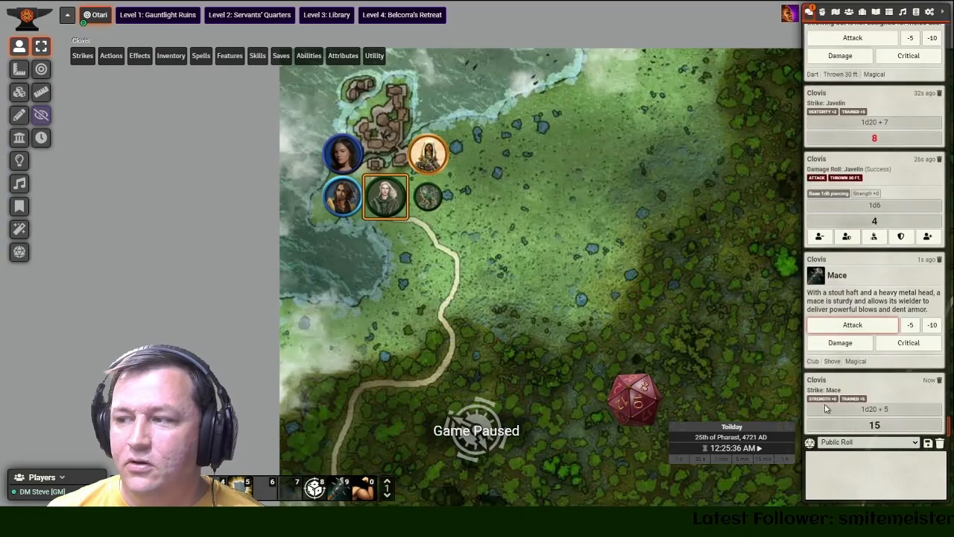
{"action": "left_click", "coordinate": [848, 347]}
{"action": "left_click", "coordinate": [876, 426]}
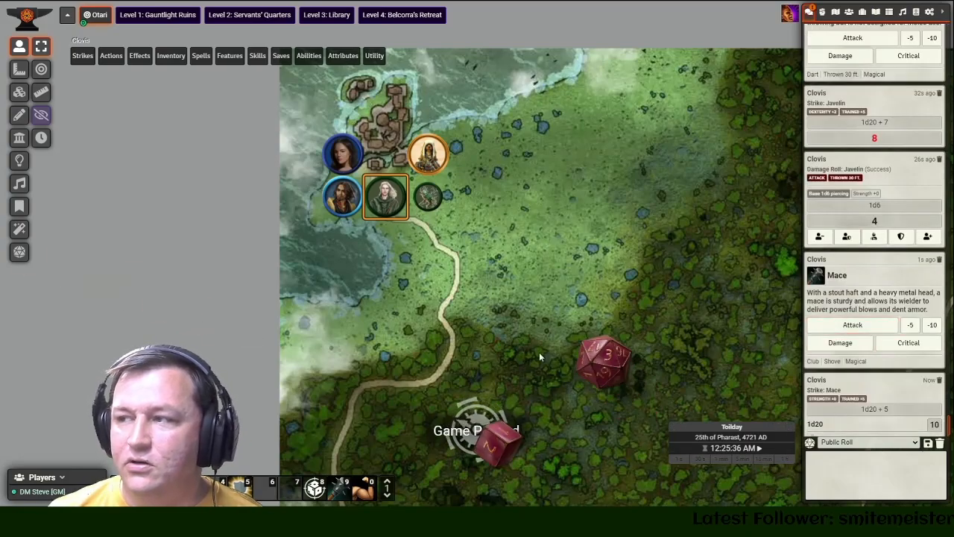
{"action": "left_click", "coordinate": [653, 161]}
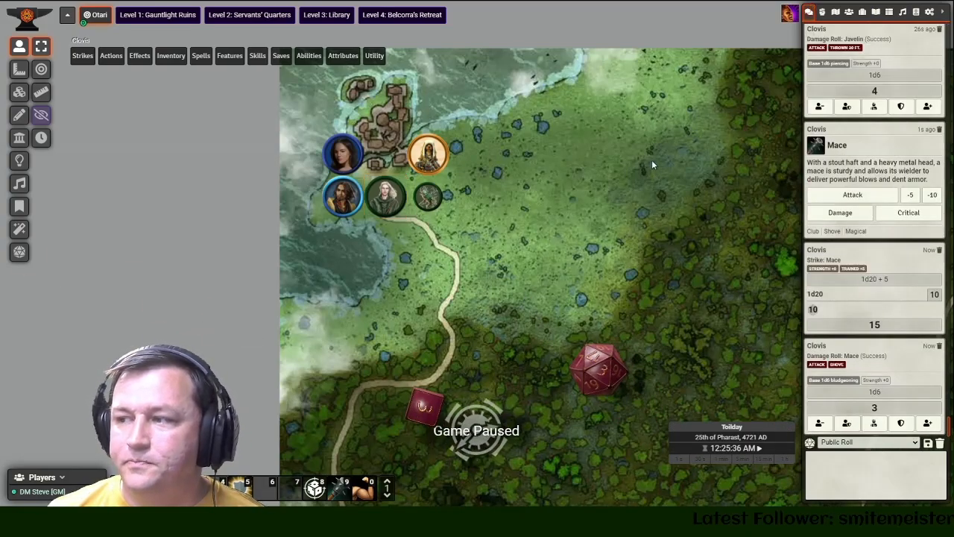
- Delete the Mace macro in hotbar slot 9
{"action": "left_click_drag", "start_coordinate": [652, 160], "coordinate": [584, 186]}
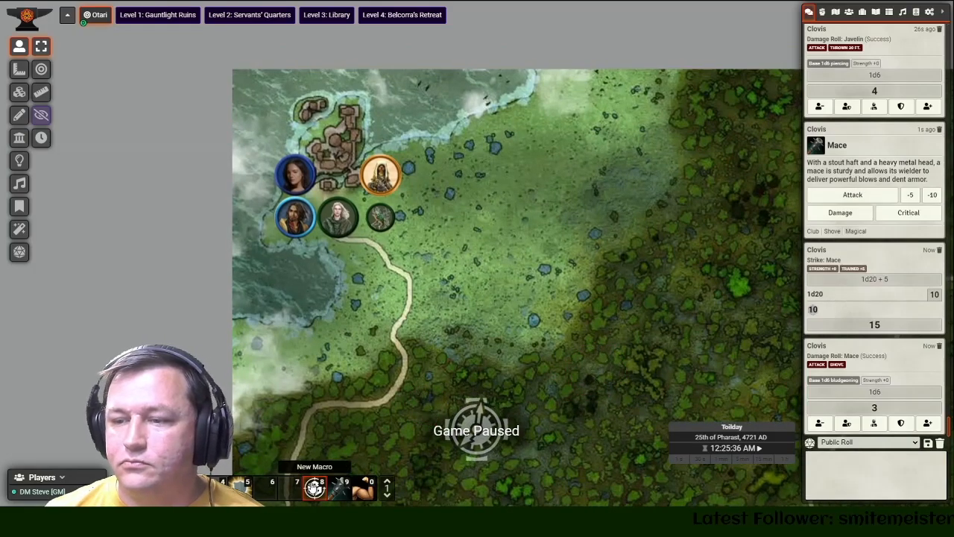
{"action": "right_click", "coordinate": [345, 490]}
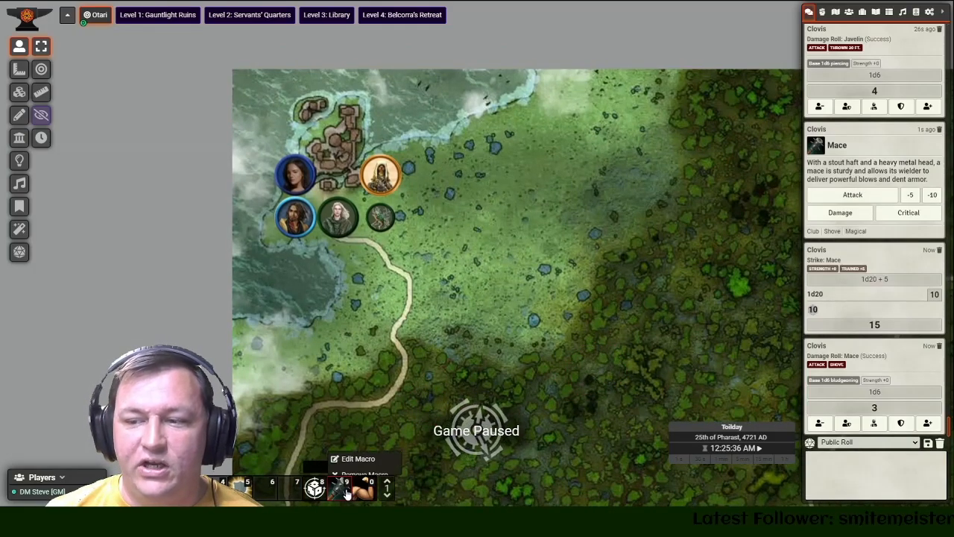
{"action": "left_click", "coordinate": [350, 463]}
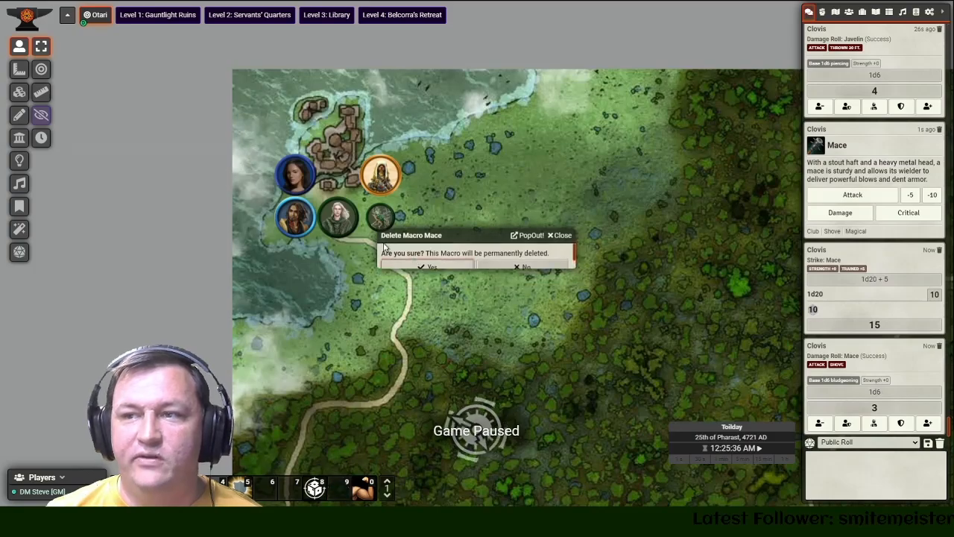
{"action": "left_click", "coordinate": [440, 268]}
- Select the Nulara token and view its Token Action HUD categories, including Saves, and select the Clovis token
{"action": "left_click", "coordinate": [295, 174]}
{"action": "mouse_move", "coordinate": [203, 55]}
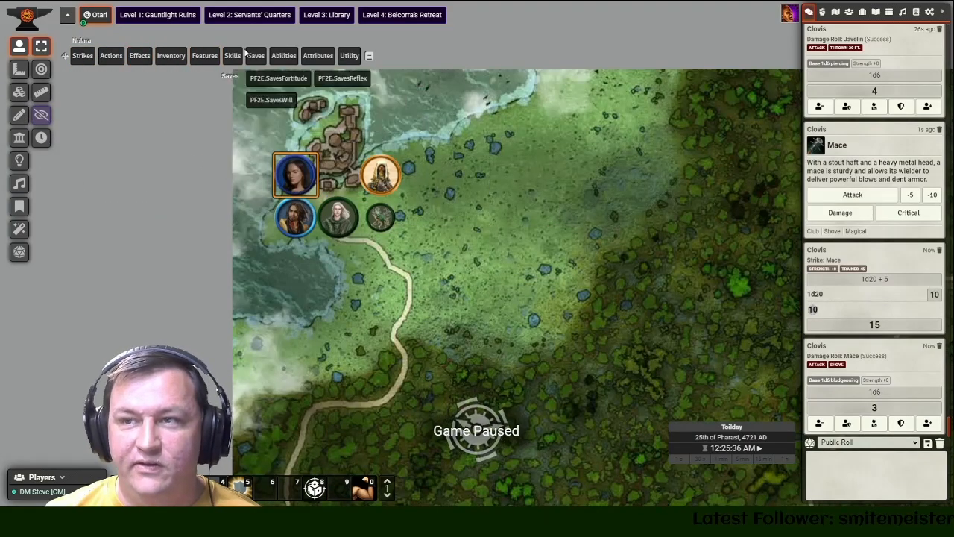
{"action": "left_click", "coordinate": [339, 217]}
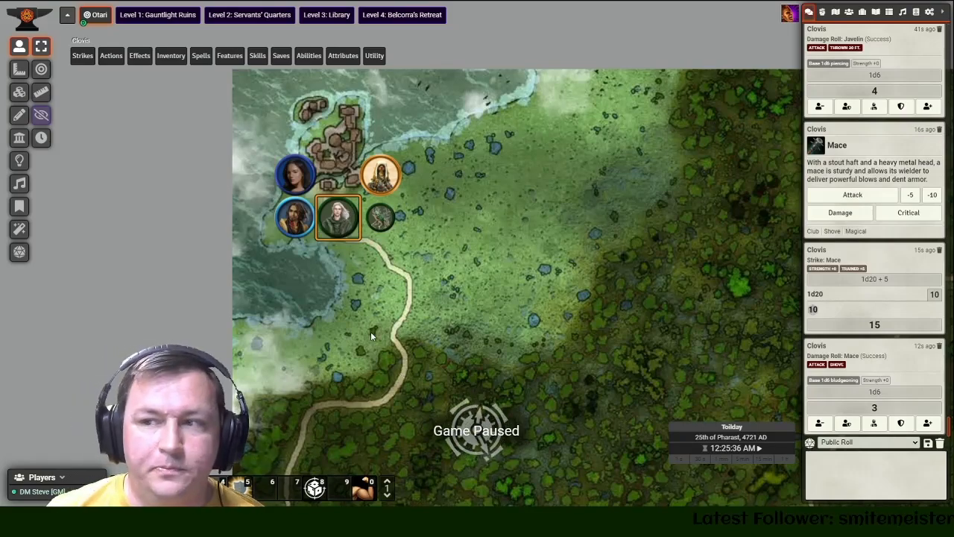
{"action": "scroll", "coordinate": [371, 327], "scroll_direction": "up", "scroll_amount": 1}
- Open the module management list, locate Token Action HUD and select the Nulara token to show its HUD
{"action": "left_click", "coordinate": [929, 12]}
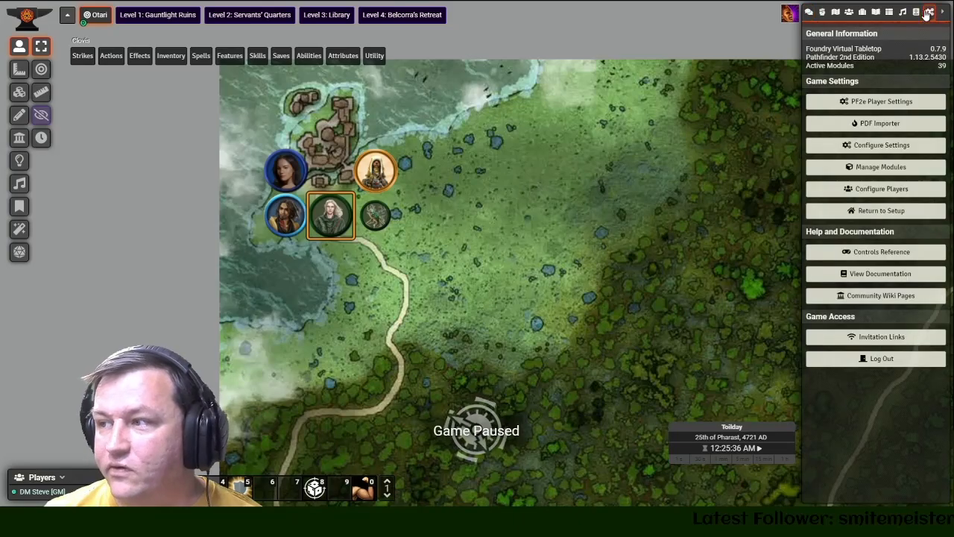
{"action": "left_click", "coordinate": [886, 169]}
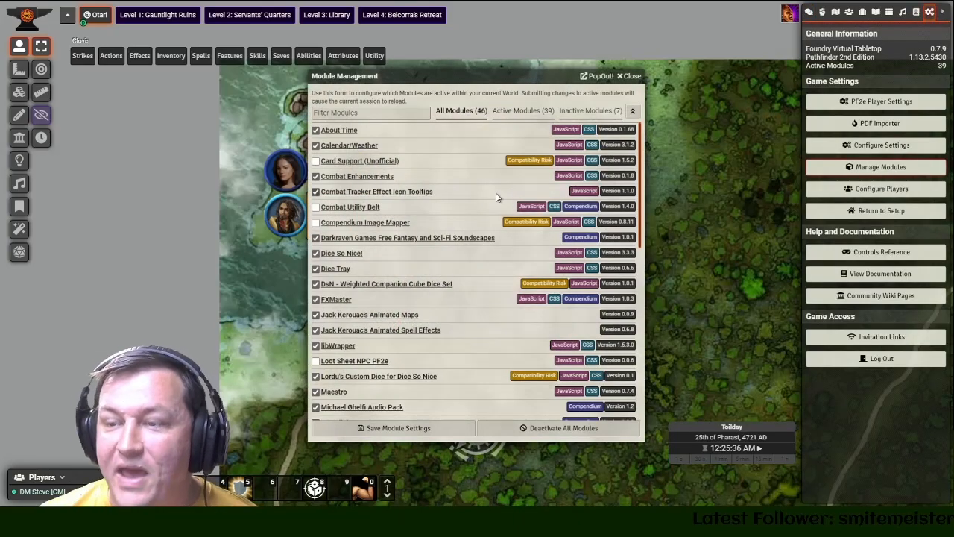
{"action": "scroll", "coordinate": [489, 205], "scroll_direction": "down", "scroll_amount": 1}
{"action": "scroll", "coordinate": [483, 211], "scroll_direction": "down", "scroll_amount": 8}
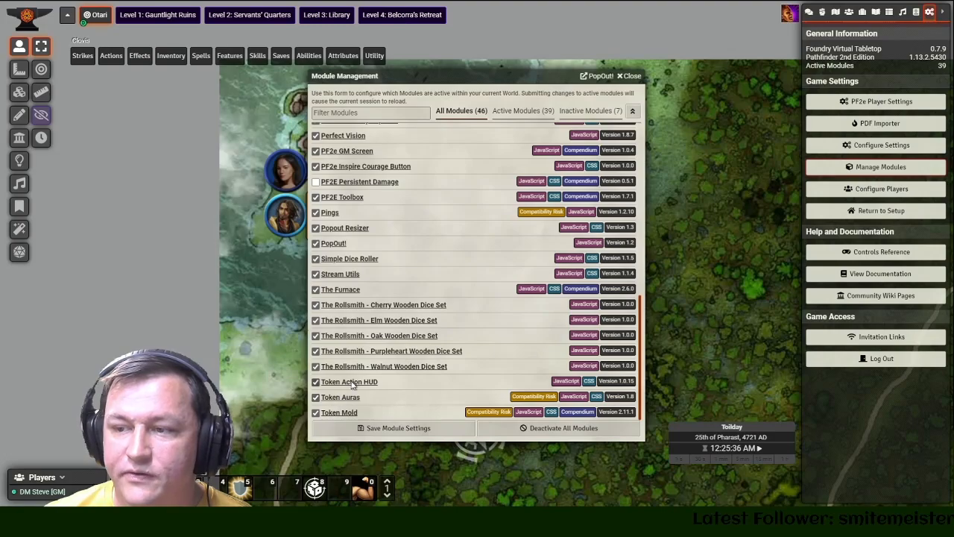
{"action": "left_click", "coordinate": [295, 178]}
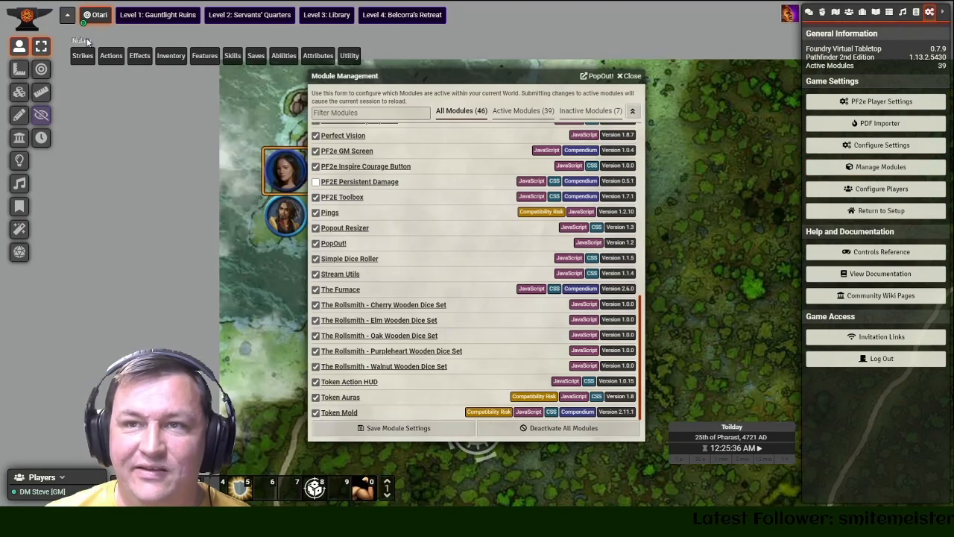
- Look through the installed modules list for further modules to present
{"action": "scroll", "coordinate": [356, 297], "scroll_direction": "up", "scroll_amount": 5}
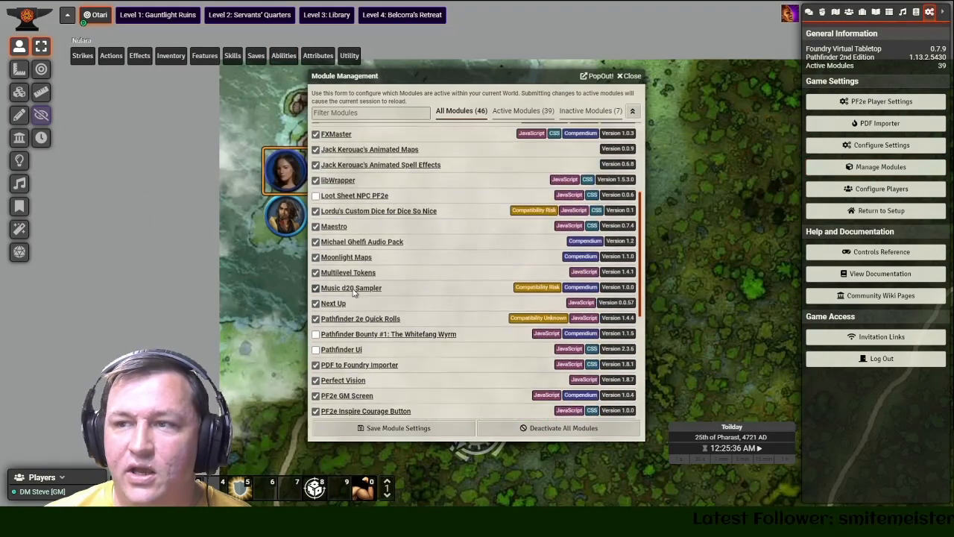
{"action": "scroll", "coordinate": [345, 218], "scroll_direction": "up", "scroll_amount": 3}
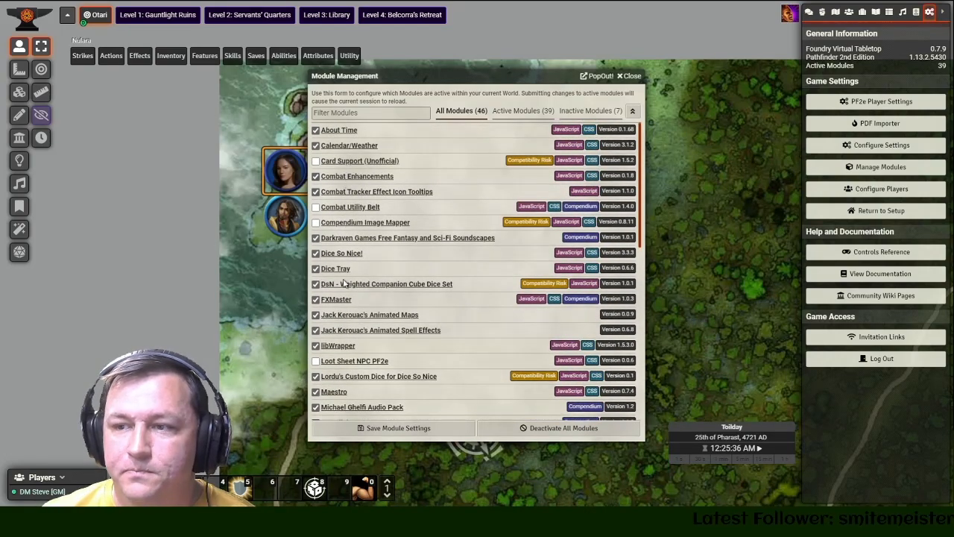
{"action": "scroll", "coordinate": [344, 281], "scroll_direction": "down", "scroll_amount": 5}
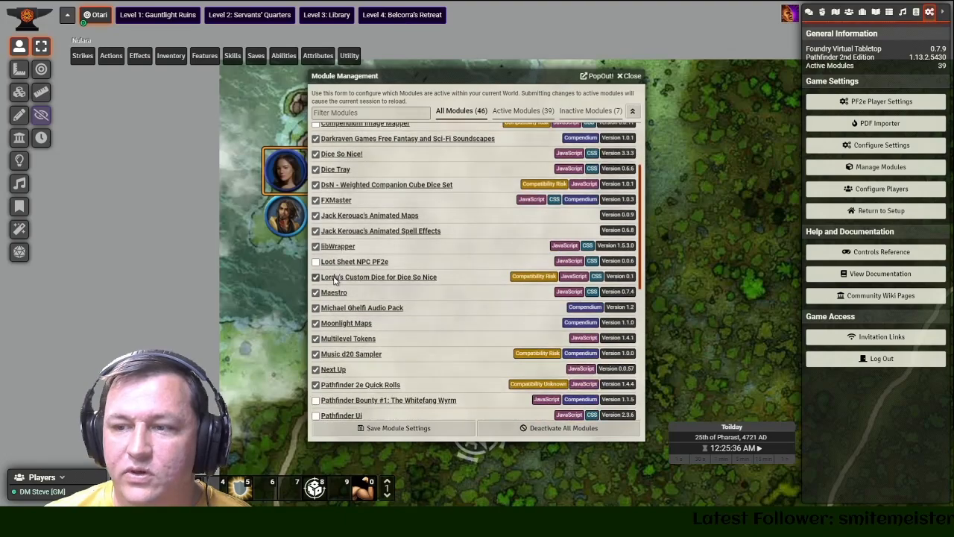
{"action": "scroll", "coordinate": [334, 280], "scroll_direction": "down", "scroll_amount": 5}
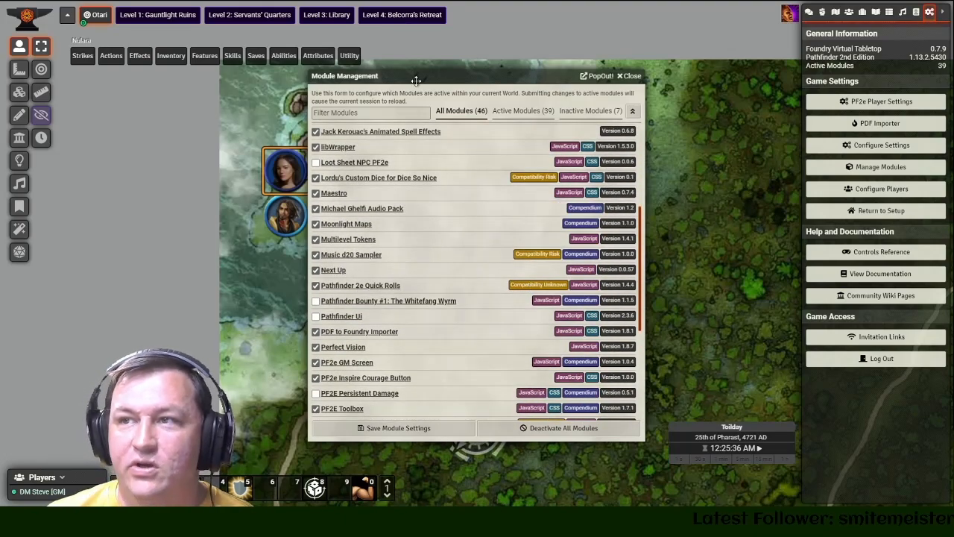
- Look through the installed modules list, close it, and check the chat log before returning to the game settings
{"action": "left_click_drag", "start_coordinate": [416, 81], "coordinate": [484, 77]}
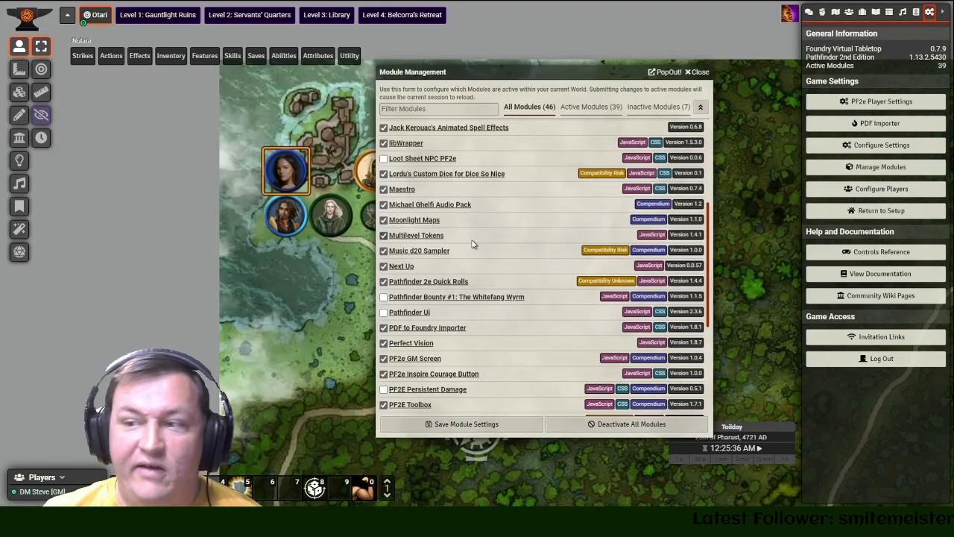
{"action": "scroll", "coordinate": [455, 269], "scroll_direction": "up", "scroll_amount": 8}
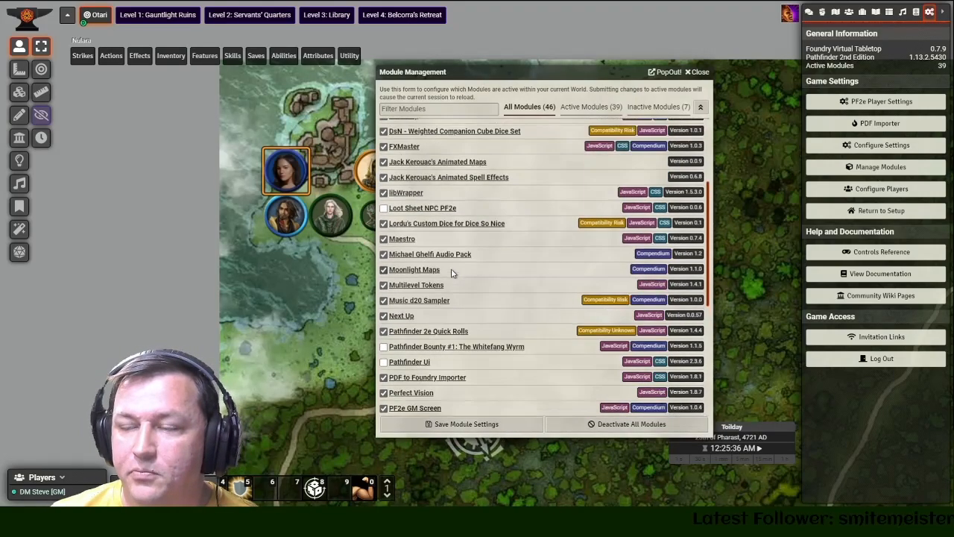
{"action": "left_click", "coordinate": [700, 73]}
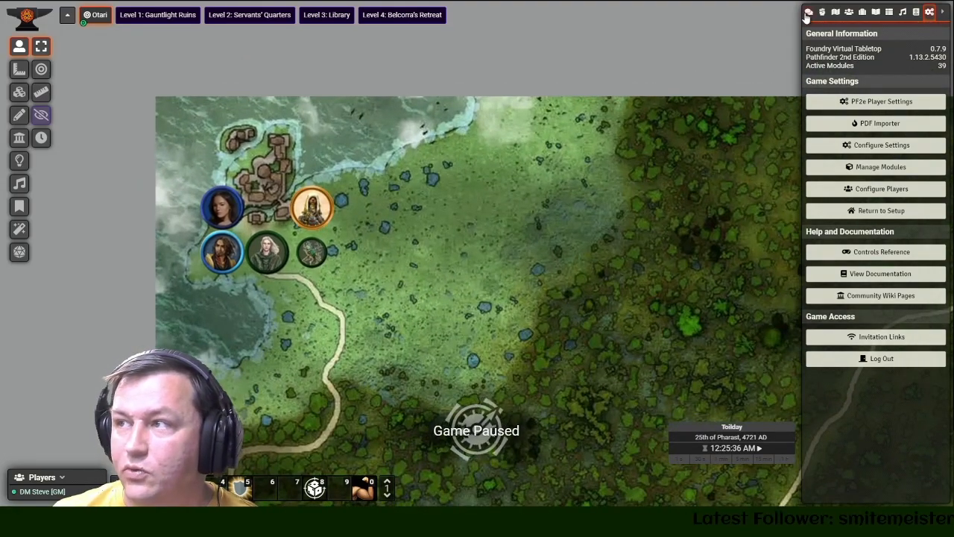
{"action": "left_click", "coordinate": [809, 13]}
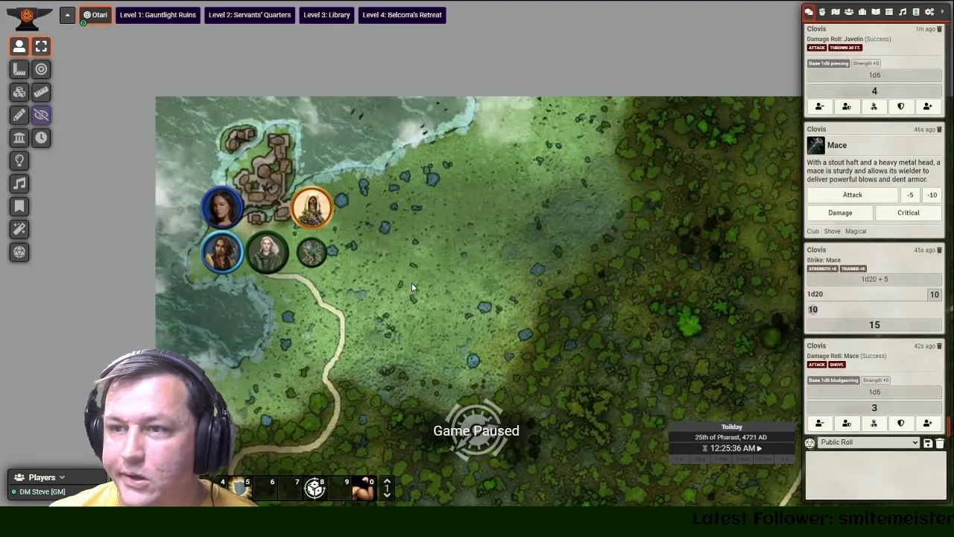
{"action": "scroll", "coordinate": [389, 317], "scroll_direction": "up", "scroll_amount": 3}
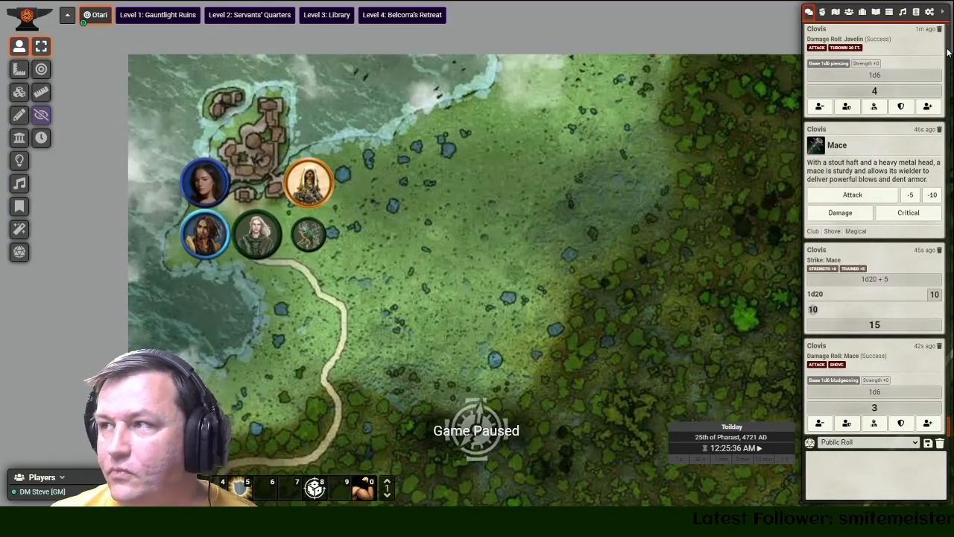
{"action": "left_click", "coordinate": [916, 13]}
{"action": "left_click", "coordinate": [930, 12]}
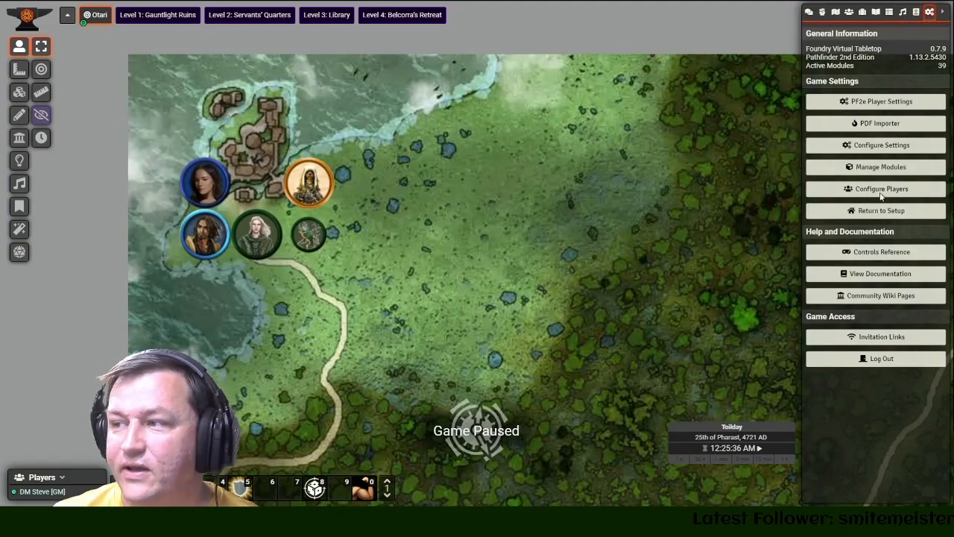
- Look through the module settings and the end of the installed modules list, and close both windows
{"action": "left_click", "coordinate": [872, 146]}
{"action": "scroll", "coordinate": [505, 316], "scroll_direction": "down", "scroll_amount": 1}
{"action": "scroll", "coordinate": [507, 314], "scroll_direction": "down", "scroll_amount": 10}
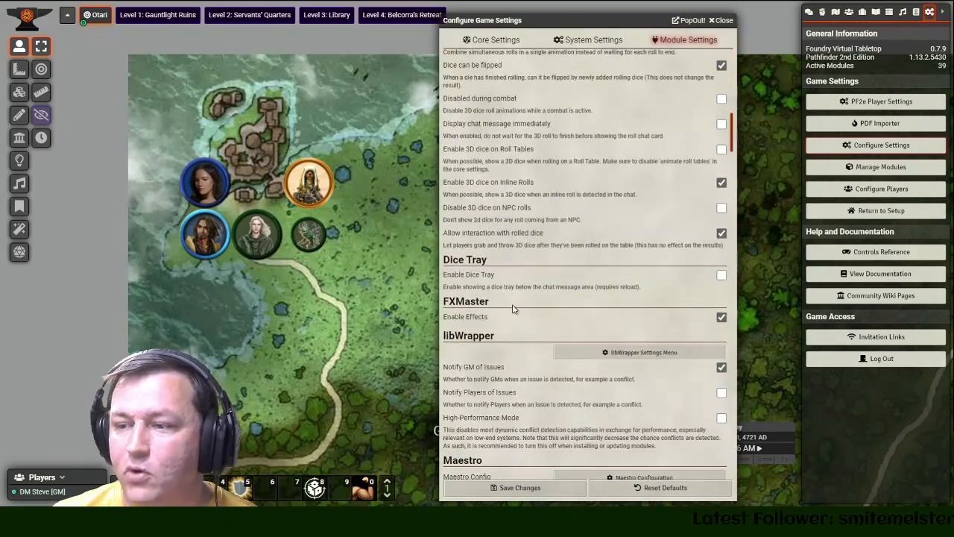
{"action": "left_click", "coordinate": [881, 167]}
{"action": "scroll", "coordinate": [396, 300], "scroll_direction": "down", "scroll_amount": 6}
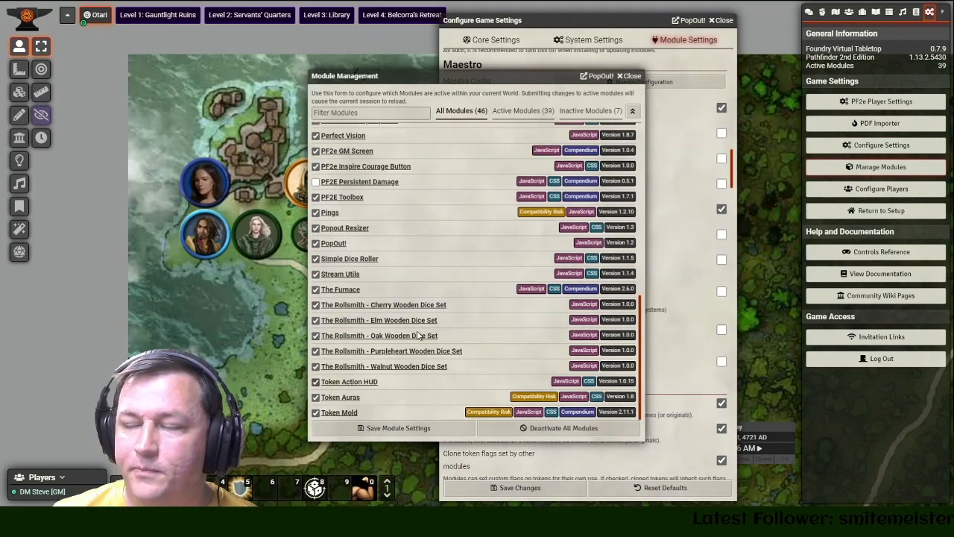
{"action": "left_click", "coordinate": [630, 75]}
{"action": "left_click", "coordinate": [722, 20]}
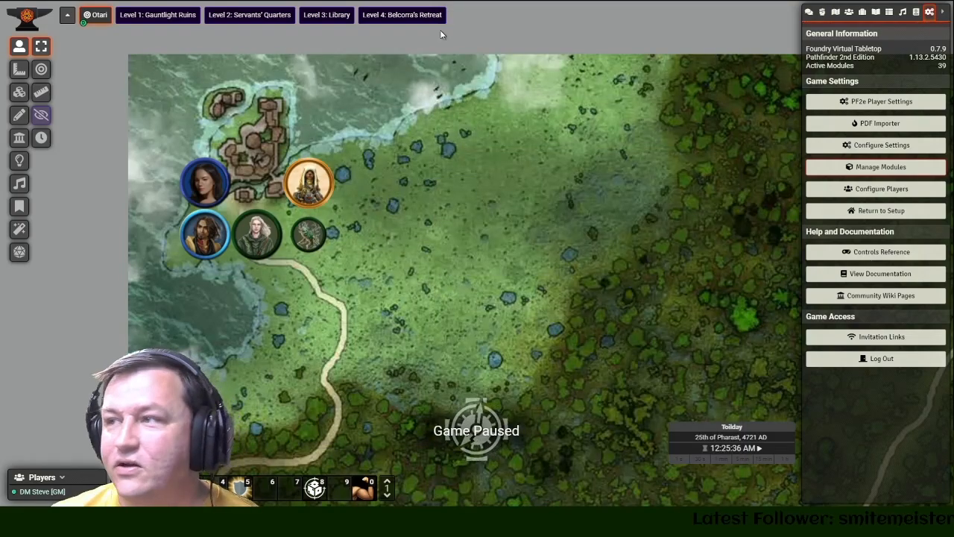
- Enable Token Mold's Config option in the actors directory and view its Name and System Specific settings
{"action": "left_click", "coordinate": [838, 13]}
{"action": "left_click", "coordinate": [850, 14]}
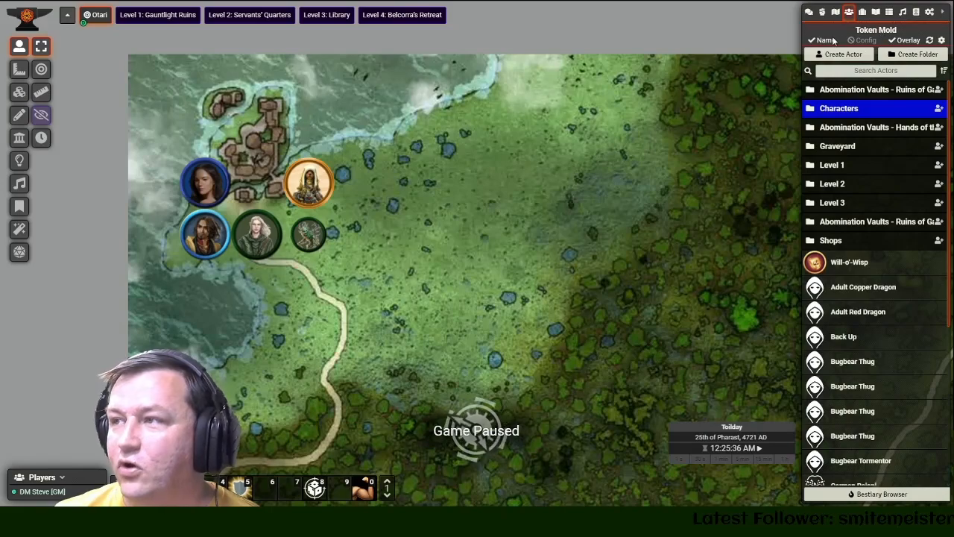
{"action": "left_click", "coordinate": [865, 41]}
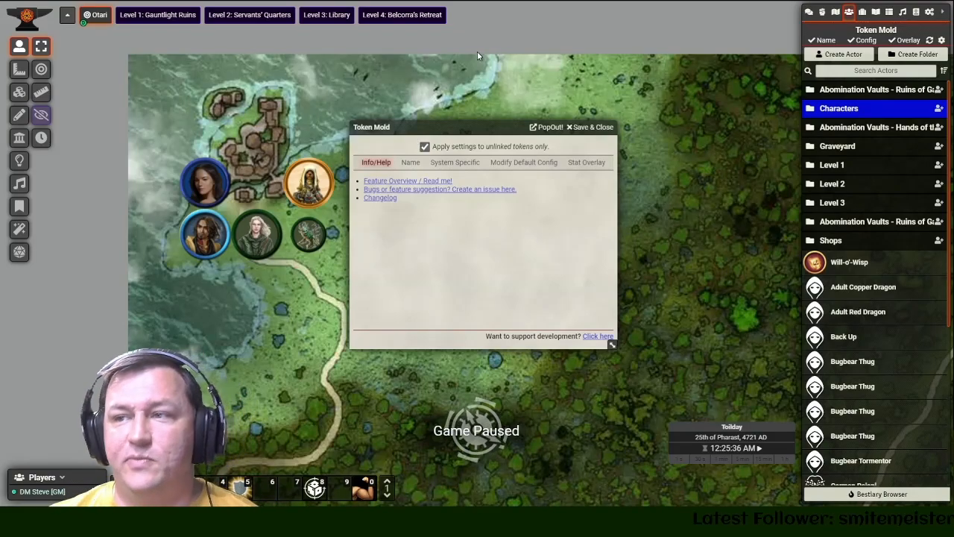
{"action": "left_click", "coordinate": [409, 163]}
{"action": "left_click", "coordinate": [467, 164]}
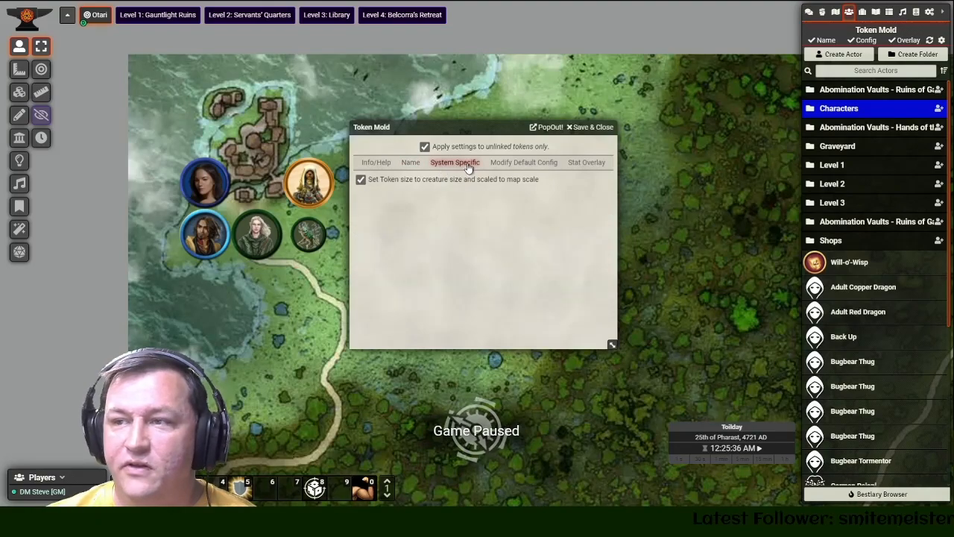
- Set Token Mold's default config to overwrite Display Bars and Display Name with OWNER_HOVER
{"action": "left_click", "coordinate": [497, 169]}
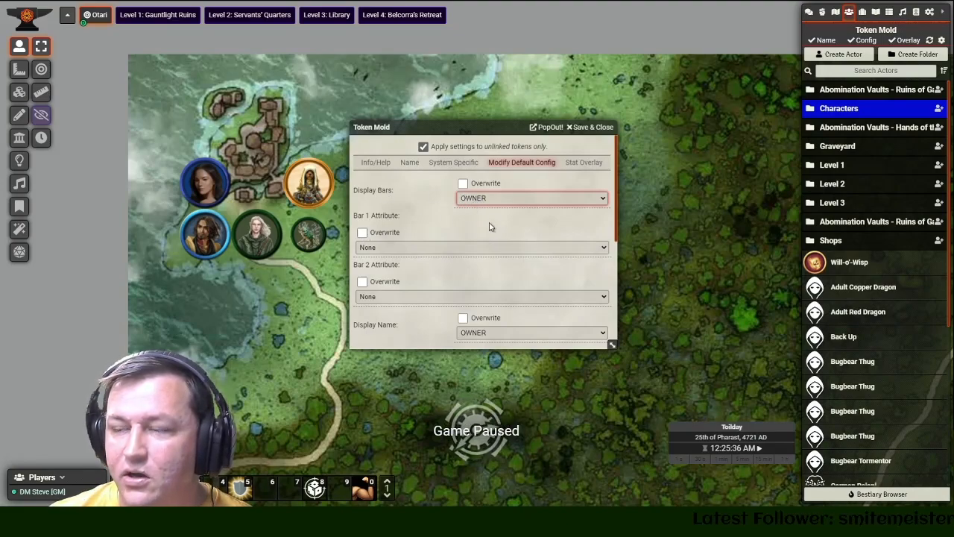
{"action": "left_click", "coordinate": [472, 190]}
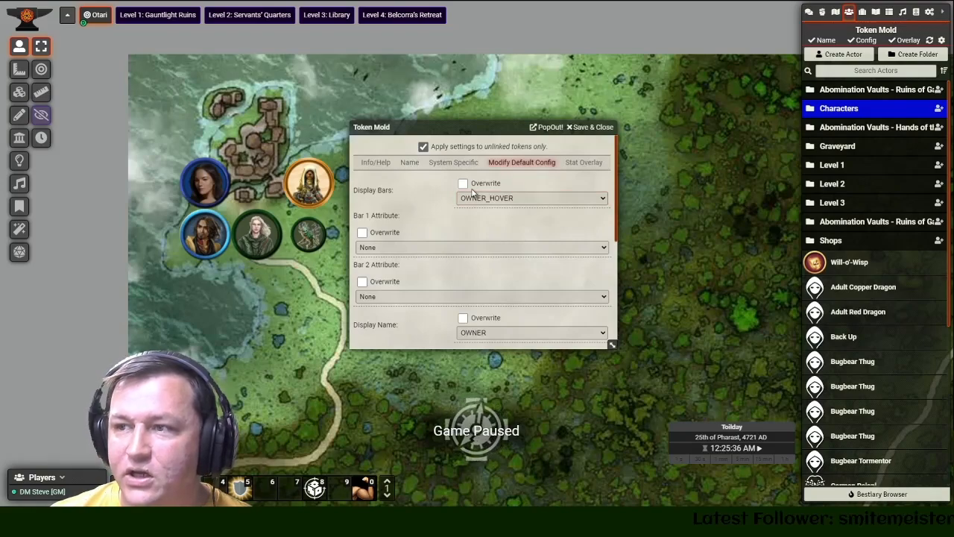
{"action": "scroll", "coordinate": [425, 239], "scroll_direction": "down", "scroll_amount": 2}
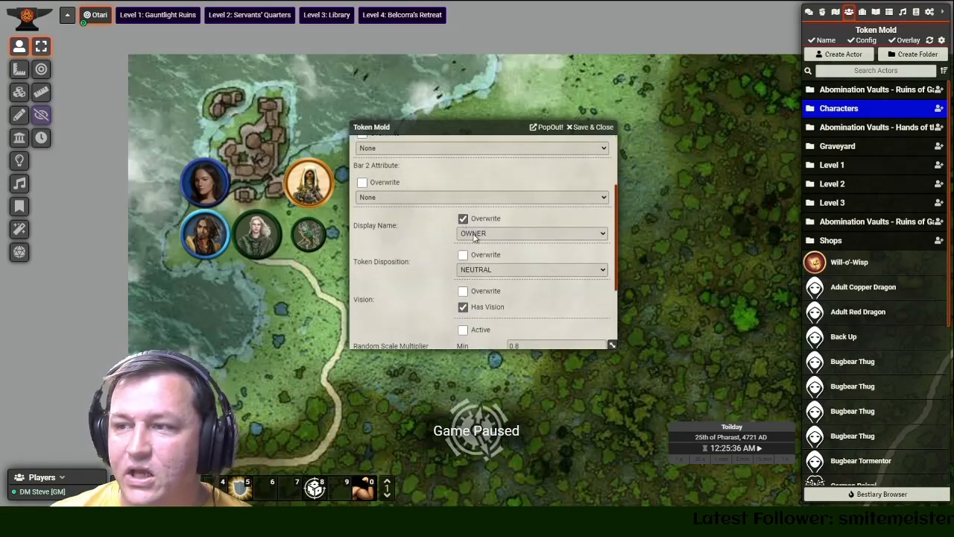
{"action": "left_click", "coordinate": [475, 235]}
{"action": "scroll", "coordinate": [412, 257], "scroll_direction": "down", "scroll_amount": 2}
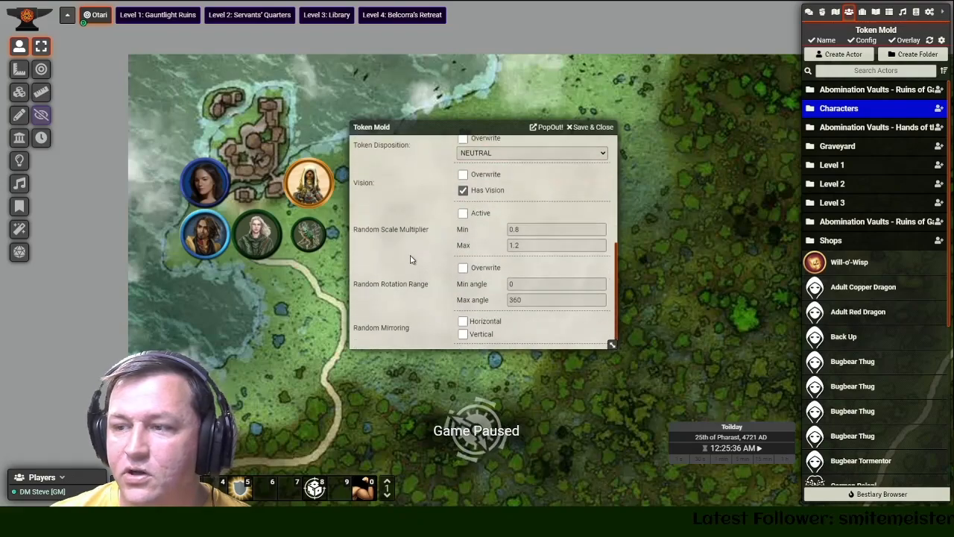
{"action": "scroll", "coordinate": [502, 238], "scroll_direction": "up", "scroll_amount": 3}
- Place a Will-o'-Wisp token on the Otari map and check its Character and Resources configuration
{"action": "left_click_drag", "start_coordinate": [463, 128], "coordinate": [449, 201]}
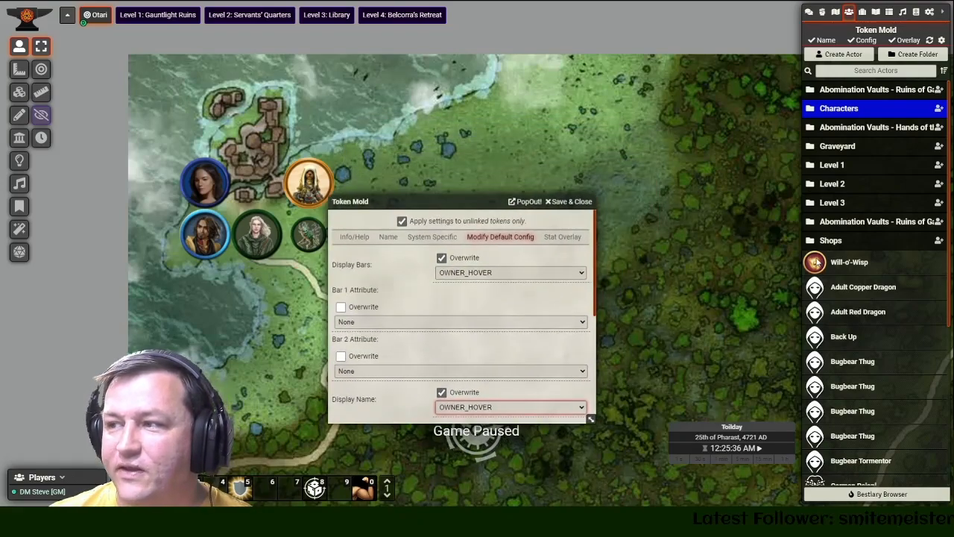
{"action": "left_click_drag", "start_coordinate": [834, 266], "coordinate": [522, 135]}
{"action": "right_click", "coordinate": [522, 136]}
{"action": "right_click", "coordinate": [522, 136]}
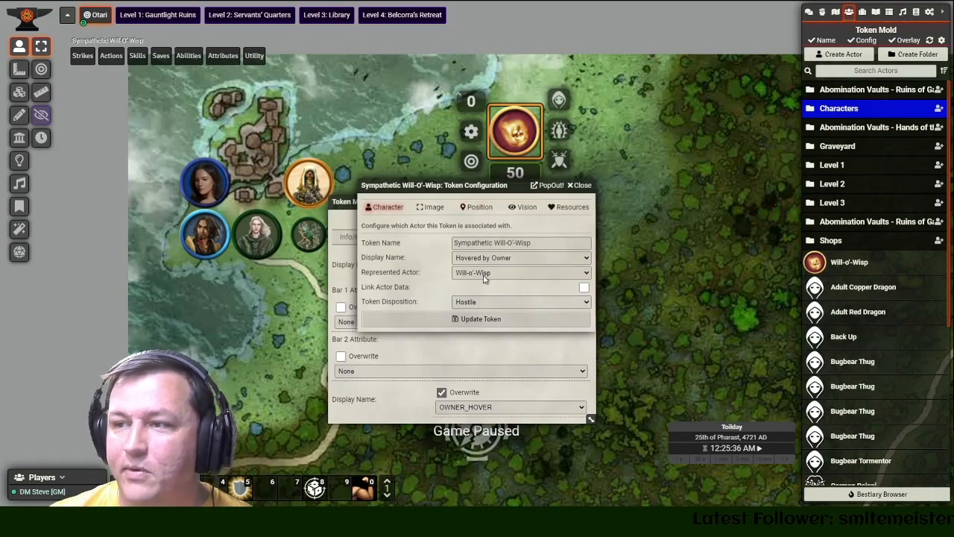
{"action": "left_click", "coordinate": [569, 206]}
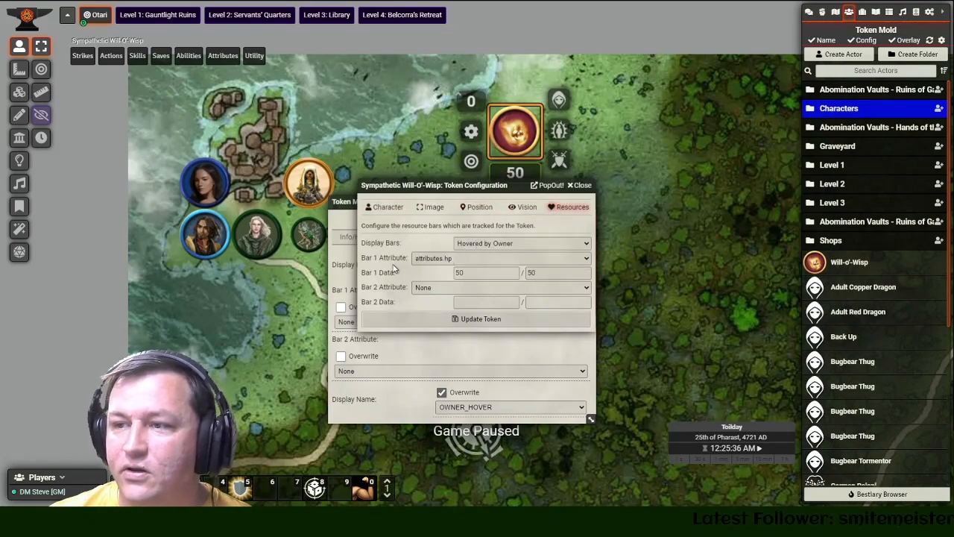
{"action": "left_click", "coordinate": [582, 187]}
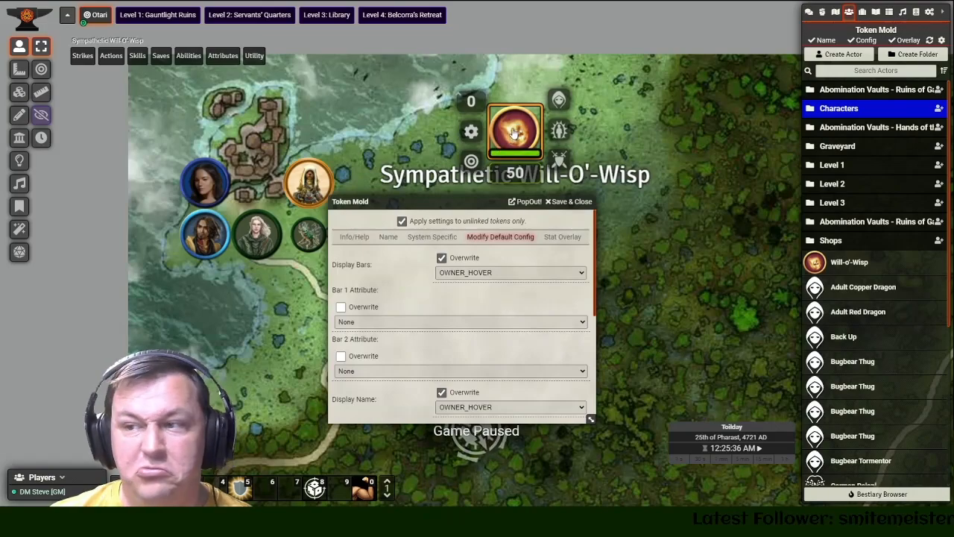
- Save and close the Token Mold settings and delete the Will-o'-Wisp token from the Otari map
{"action": "scroll", "coordinate": [529, 272], "scroll_direction": "down", "scroll_amount": 2}
{"action": "scroll", "coordinate": [529, 260], "scroll_direction": "up", "scroll_amount": 2}
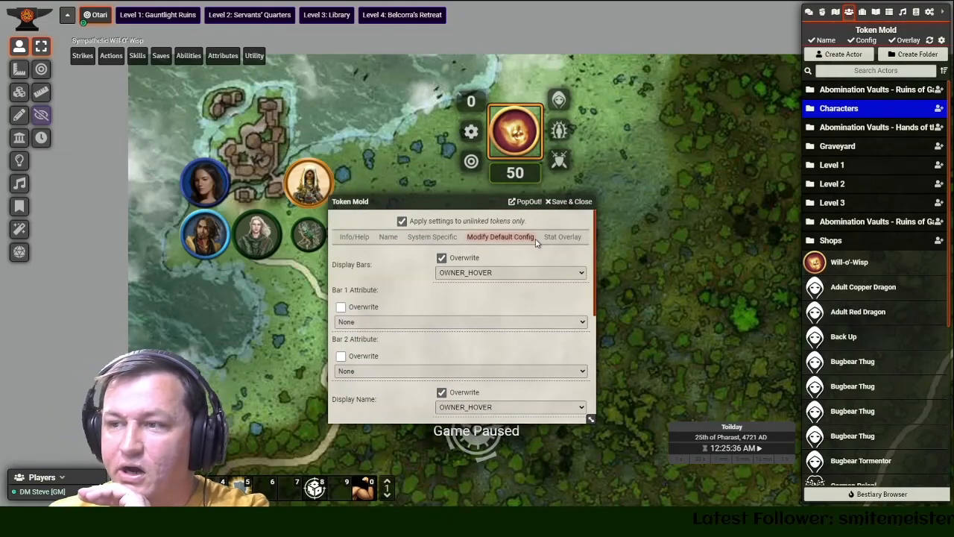
{"action": "left_click", "coordinate": [569, 201]}
{"action": "key", "text": "Delete"}
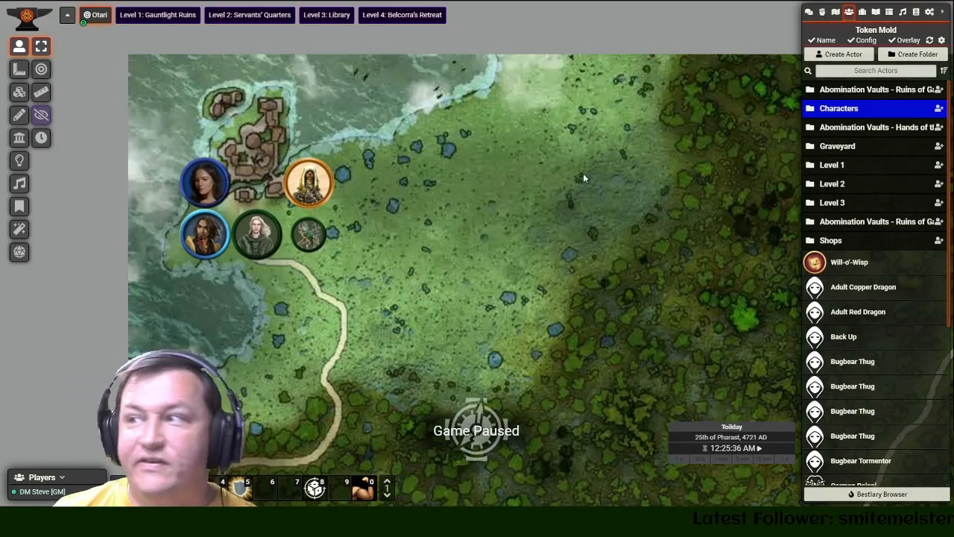
- Expand the Level 1 actor folder and switch to the Level 1: Gauntlight Ruins scene, showing the rubble-strewn rooms
{"action": "left_click", "coordinate": [833, 165]}
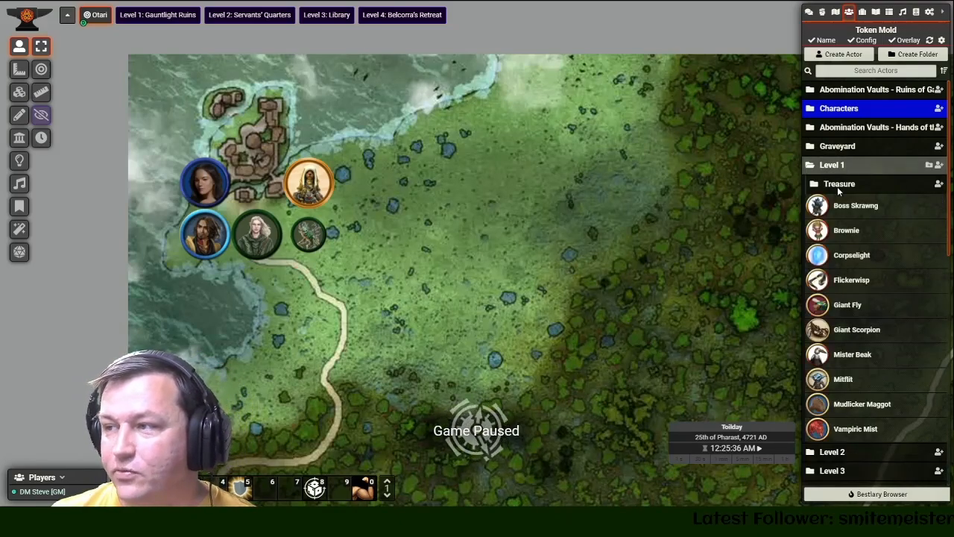
{"action": "left_click", "coordinate": [146, 16]}
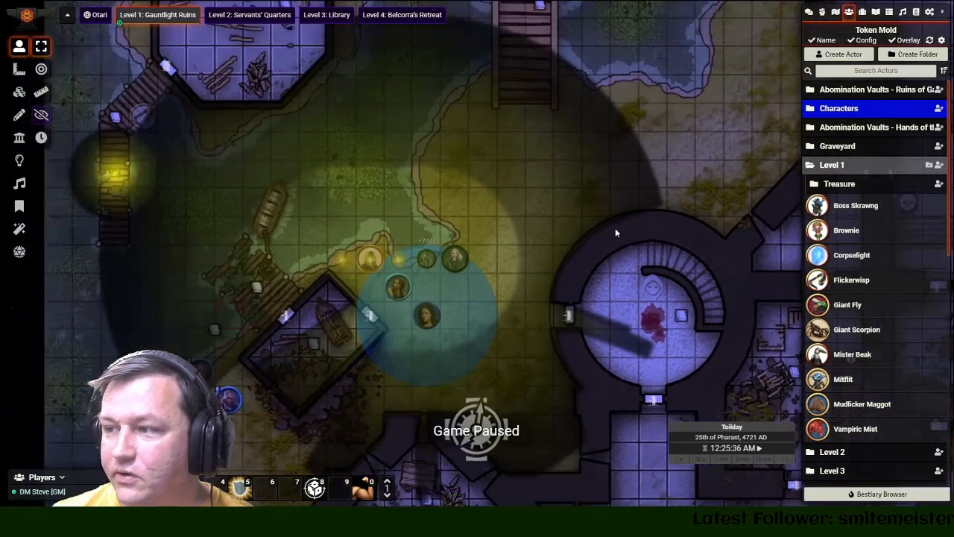
{"action": "left_click_drag", "start_coordinate": [615, 242], "coordinate": [455, 104]}
{"action": "scroll", "coordinate": [454, 103], "scroll_direction": "up", "scroll_amount": 4}
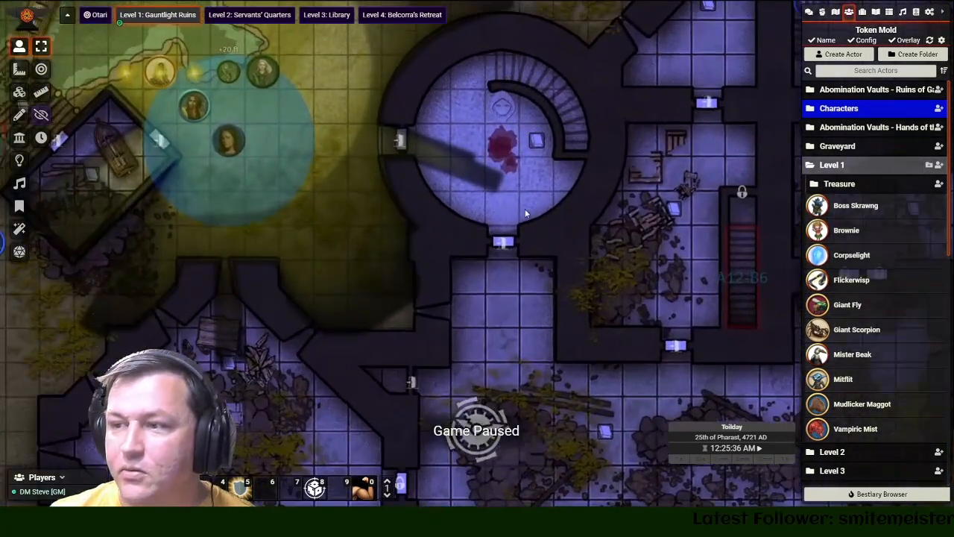
{"action": "mouse_move", "coordinate": [525, 208]}
{"action": "left_mouse_down"}
{"action": "mouse_move", "coordinate": [485, 107]}
{"action": "mouse_move", "coordinate": [498, 219]}
{"action": "left_mouse_up"}
{"action": "scroll", "coordinate": [454, 128], "scroll_direction": "down", "scroll_amount": 3}
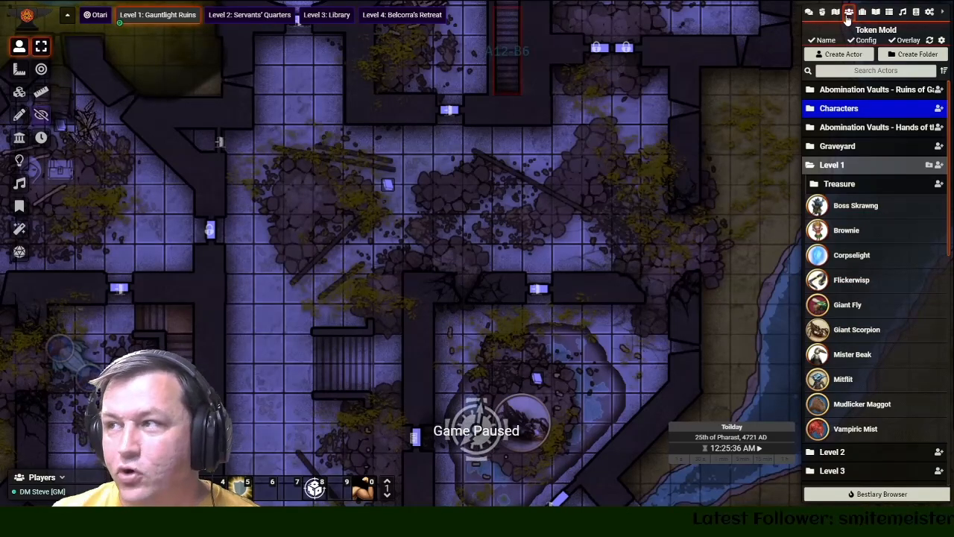
- Review Token Mold's Name options, including the adjective table choices, and reset the name counters for this scene's tokens
{"action": "left_click", "coordinate": [941, 41]}
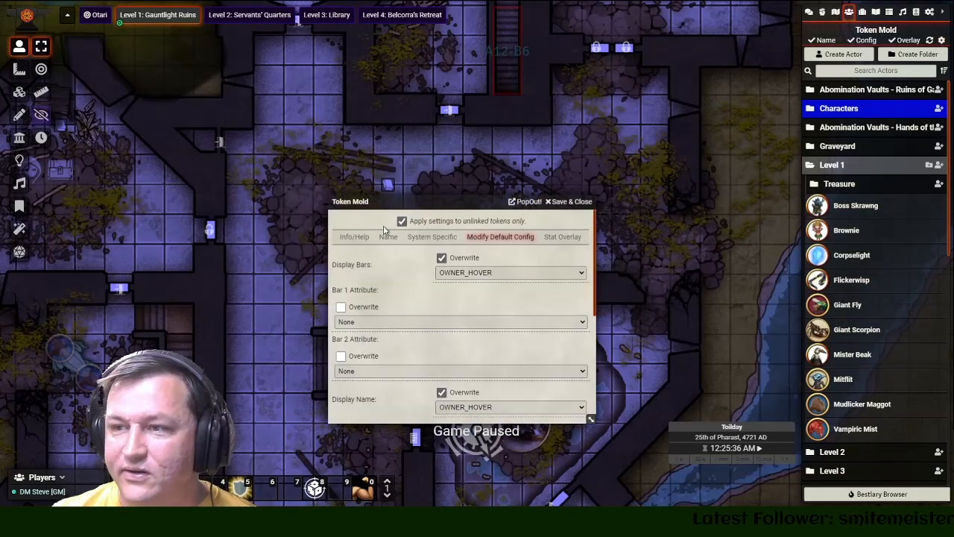
{"action": "left_click", "coordinate": [355, 238]}
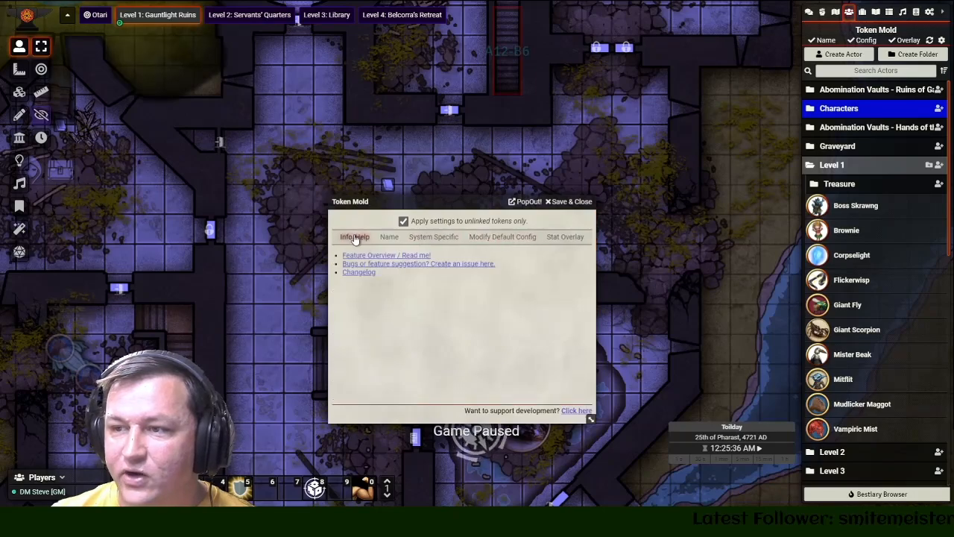
{"action": "left_click", "coordinate": [394, 238]}
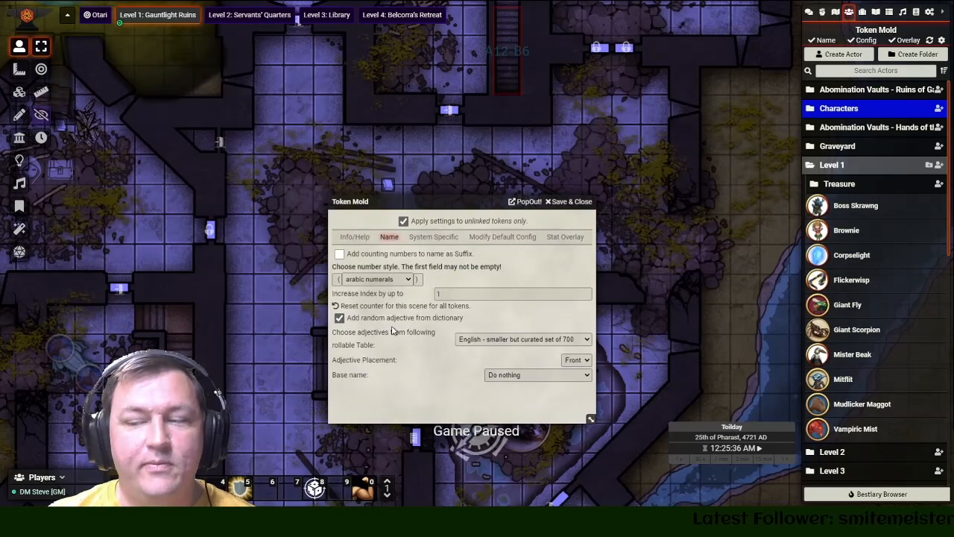
{"action": "left_click_drag", "start_coordinate": [415, 199], "coordinate": [190, 109]}
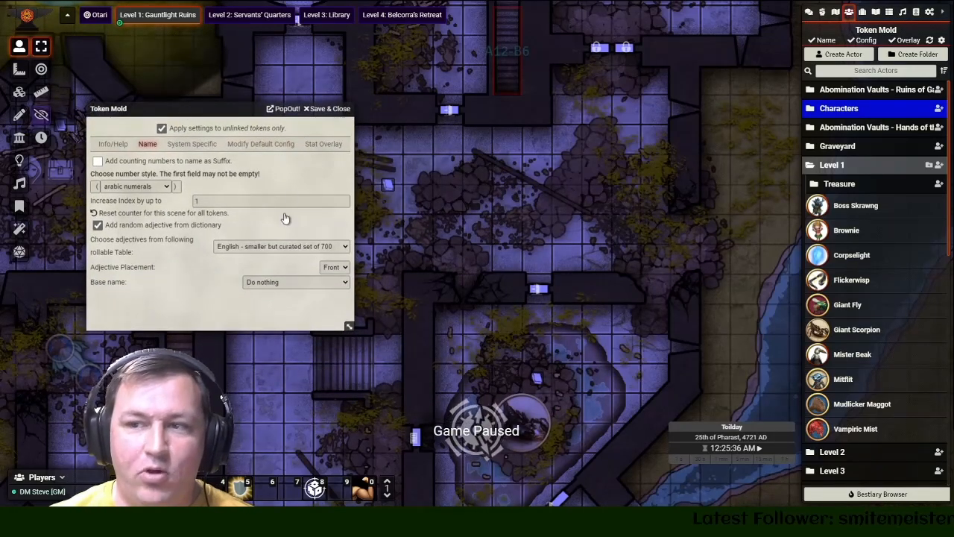
{"action": "left_click", "coordinate": [268, 249]}
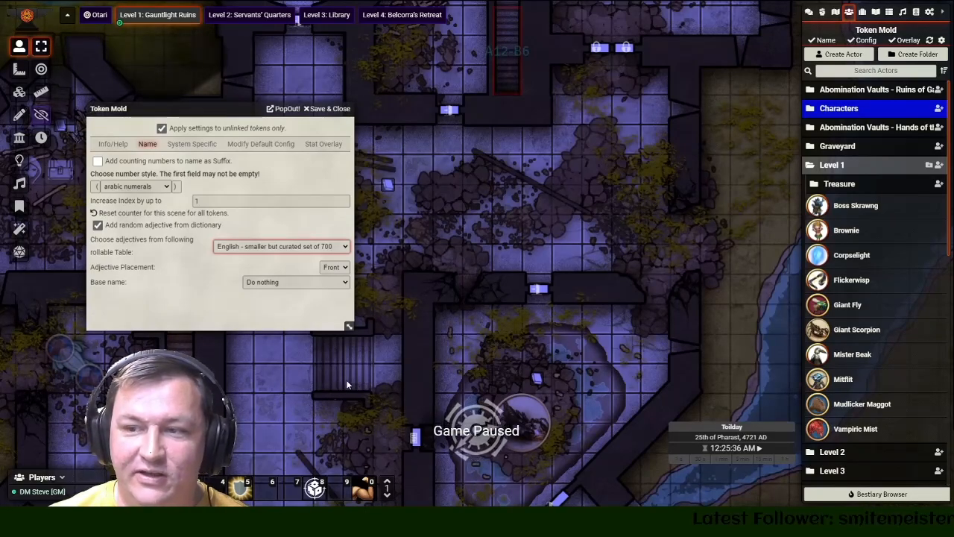
{"action": "left_click", "coordinate": [321, 213]}
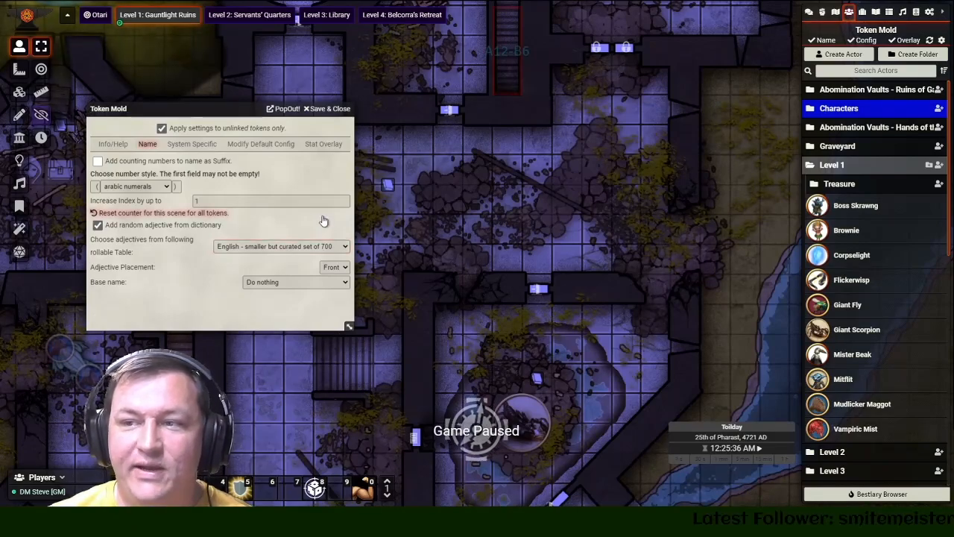
{"action": "left_click", "coordinate": [347, 112]}
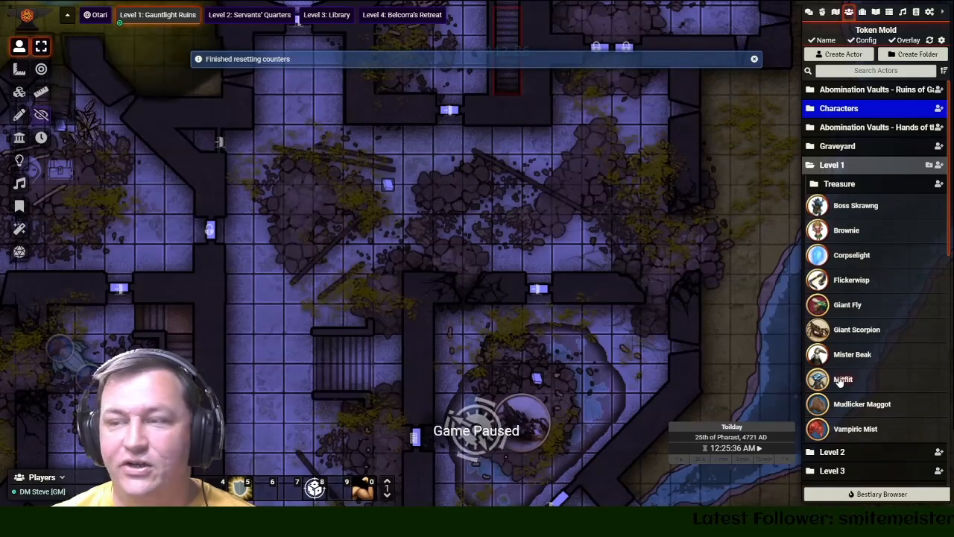
- Place a Mitflit token in the rubble-strewn corridor of the Gauntlight Ruins and select it
{"action": "left_click_drag", "start_coordinate": [839, 380], "coordinate": [504, 183]}
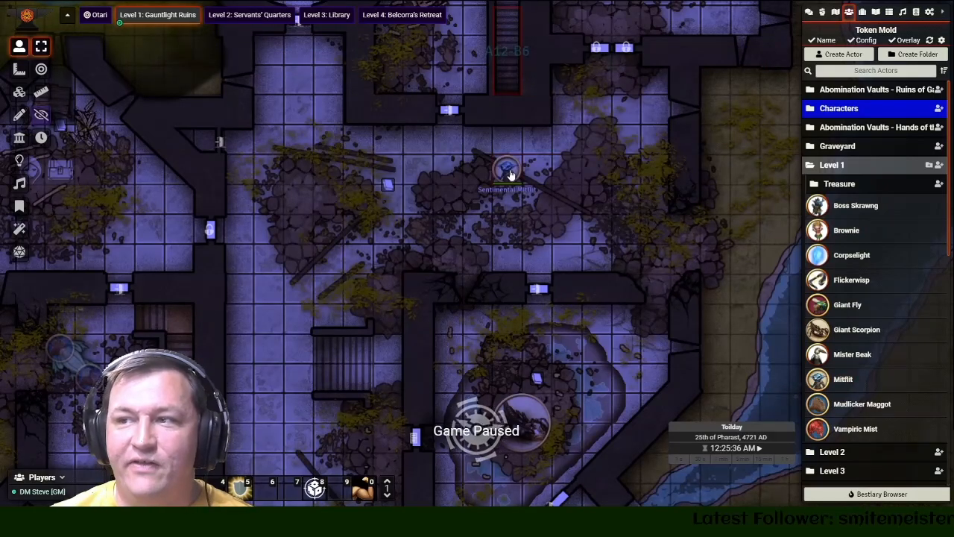
{"action": "left_click", "coordinate": [510, 172]}
{"action": "scroll", "coordinate": [511, 173], "scroll_direction": "up", "scroll_amount": 10}
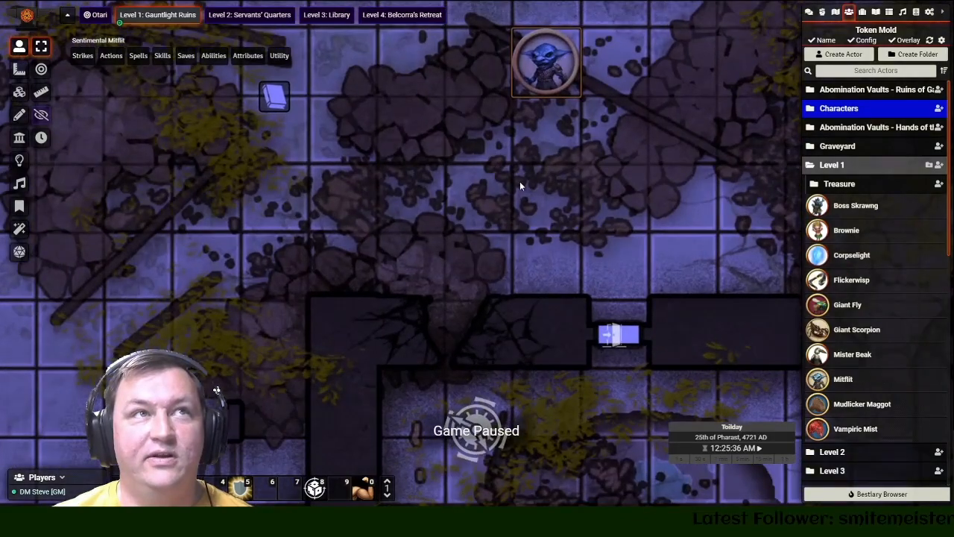
- Place three more Mitflit tokens from the Level 1 folder around the first one in the rubble-strewn corridor
{"action": "left_click_drag", "start_coordinate": [539, 74], "coordinate": [443, 233]}
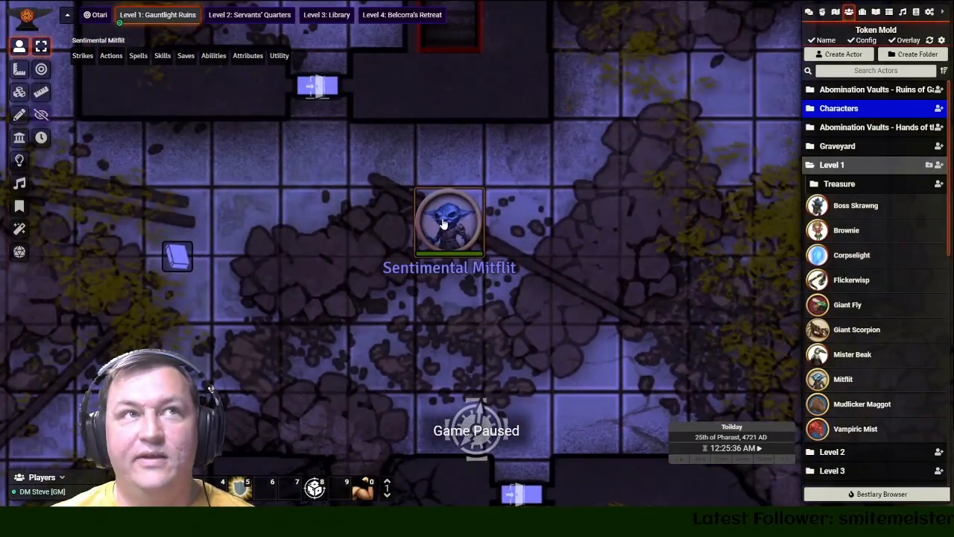
{"action": "left_click_drag", "start_coordinate": [843, 378], "coordinate": [470, 296]}
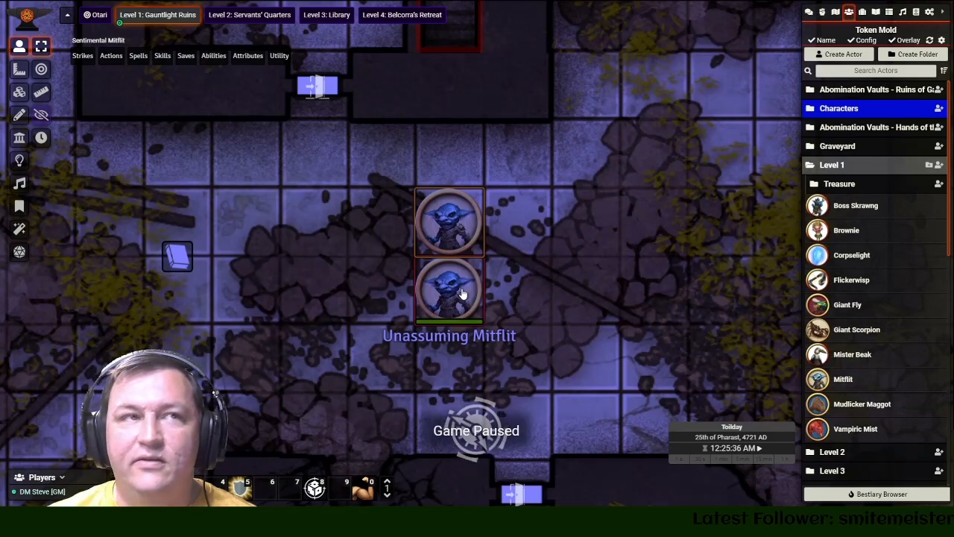
{"action": "key", "text": "ctrl+v"}
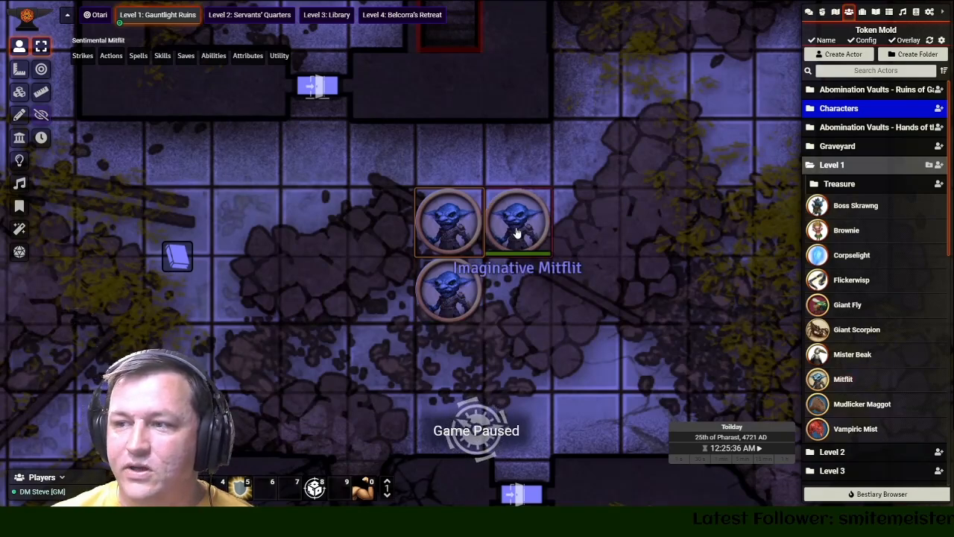
{"action": "left_click_drag", "start_coordinate": [842, 378], "coordinate": [531, 281]}
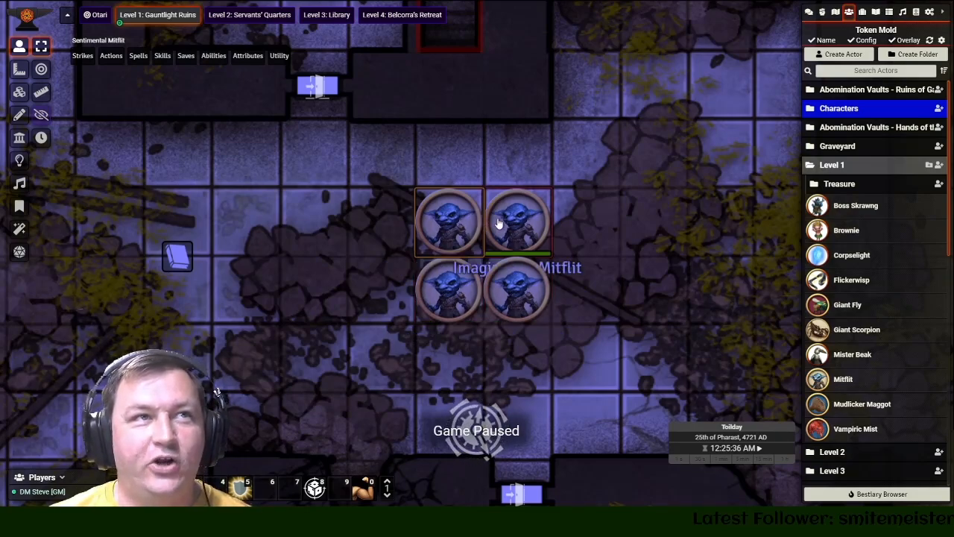
- Spread the four Mitflit tokens apart into a wider square formation in the corridor
{"action": "left_click_drag", "start_coordinate": [446, 307], "coordinate": [396, 377]}
{"action": "left_click_drag", "start_coordinate": [520, 298], "coordinate": [613, 367]}
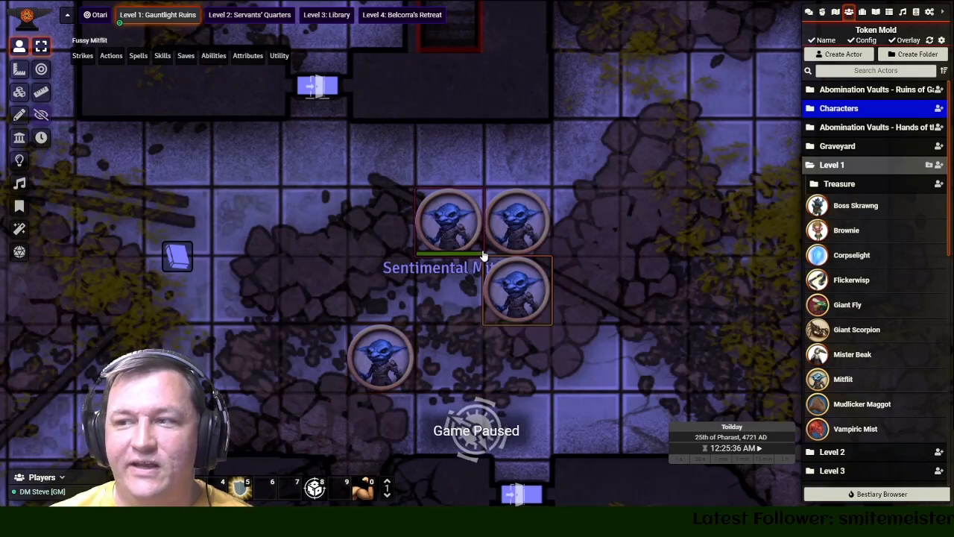
{"action": "left_click_drag", "start_coordinate": [503, 280], "coordinate": [561, 349]}
{"action": "left_click_drag", "start_coordinate": [464, 249], "coordinate": [405, 241]}
{"action": "left_click_drag", "start_coordinate": [494, 232], "coordinate": [584, 243]}
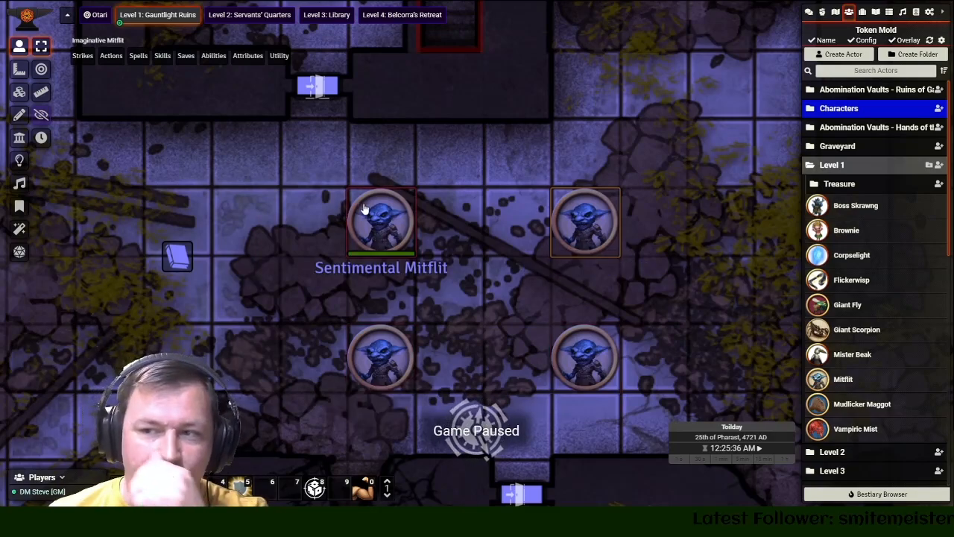
- Select all four Mitflits, roll a group Fortitude save for them and open the chat log
{"action": "left_click_drag", "start_coordinate": [308, 186], "coordinate": [661, 394]}
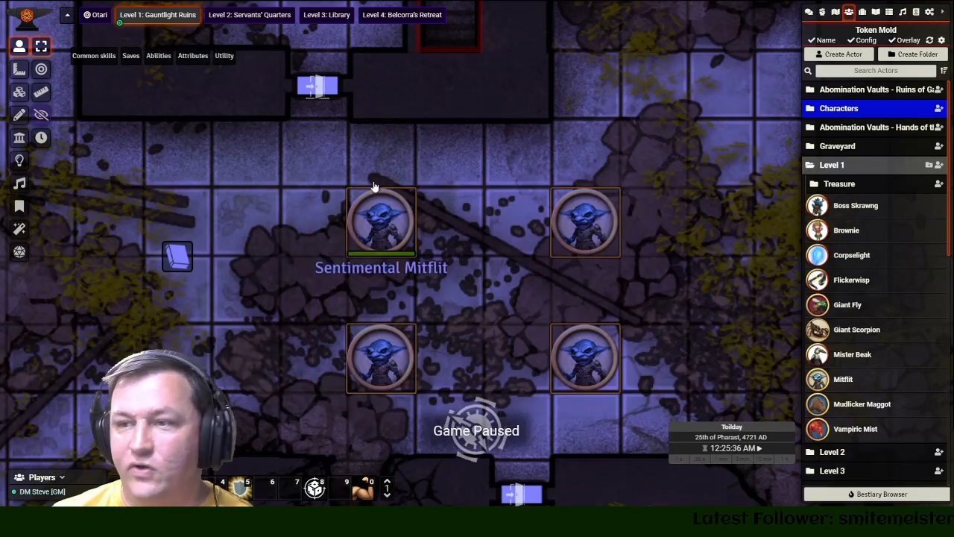
{"action": "mouse_move", "coordinate": [162, 54]}
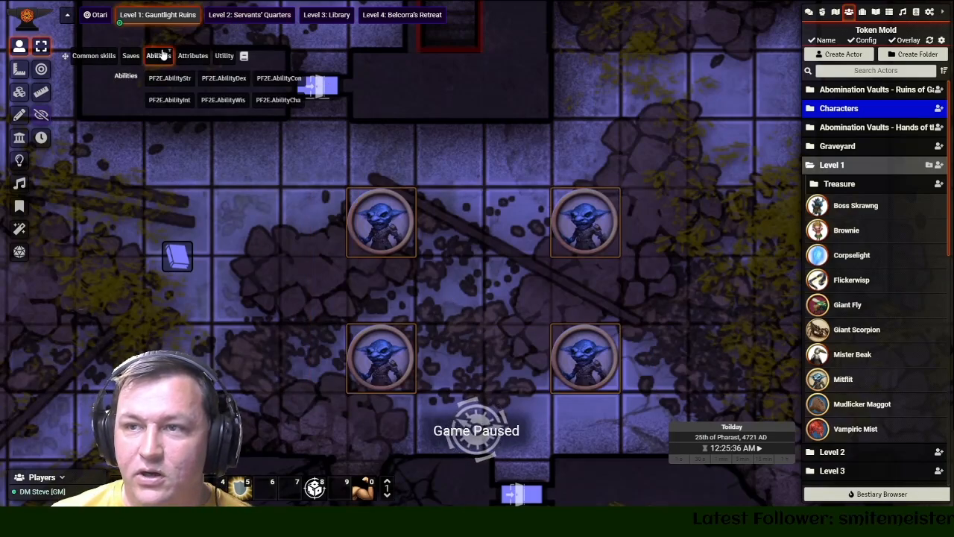
{"action": "mouse_move", "coordinate": [128, 58]}
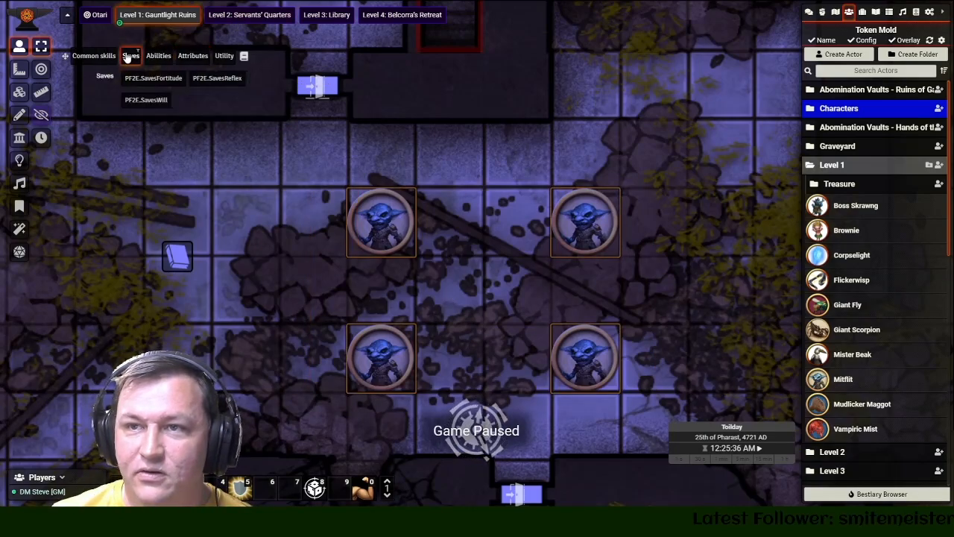
{"action": "left_click", "coordinate": [219, 78]}
{"action": "left_click", "coordinate": [809, 12]}
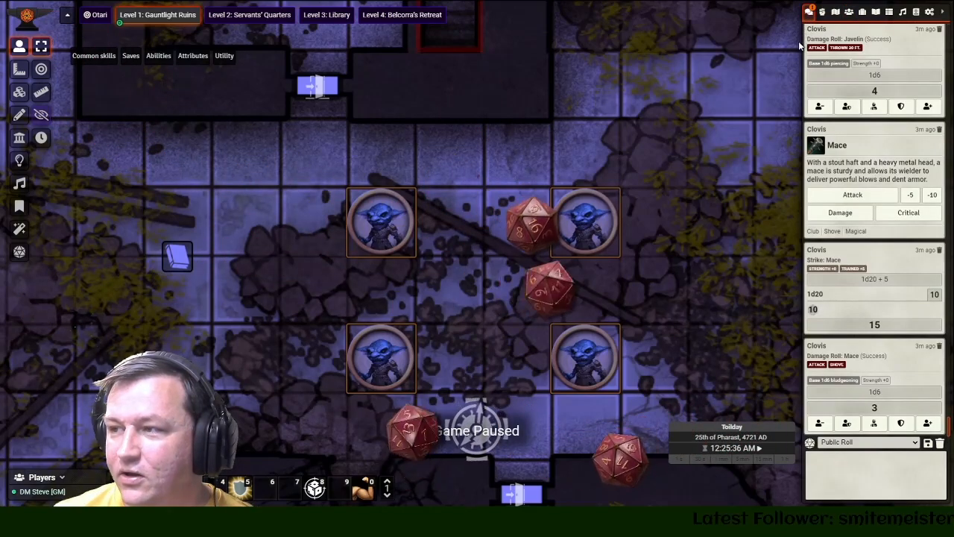
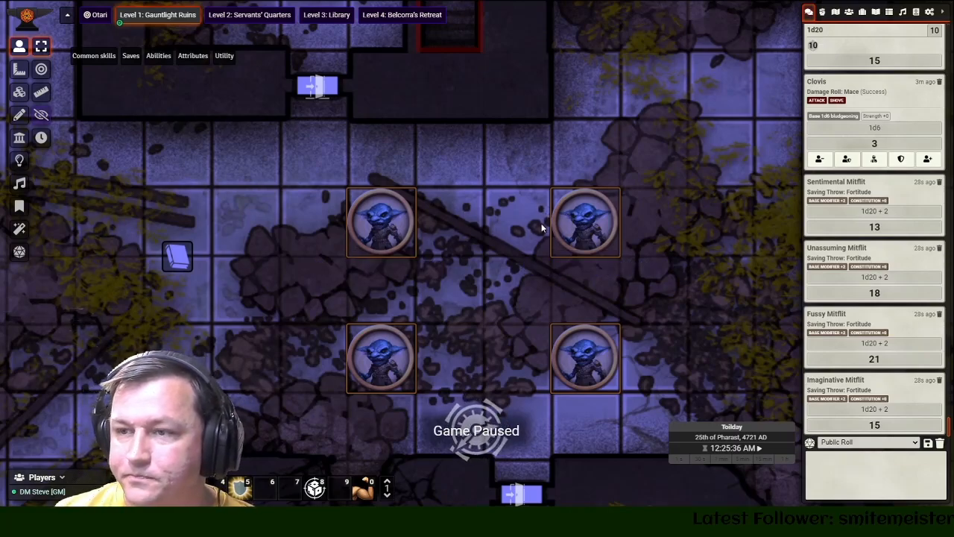
- Move the four selected Mitflits out of the corridor to the open ground beside the party, west of the round tower
{"action": "scroll", "coordinate": [247, 207], "scroll_direction": "down", "scroll_amount": 10}
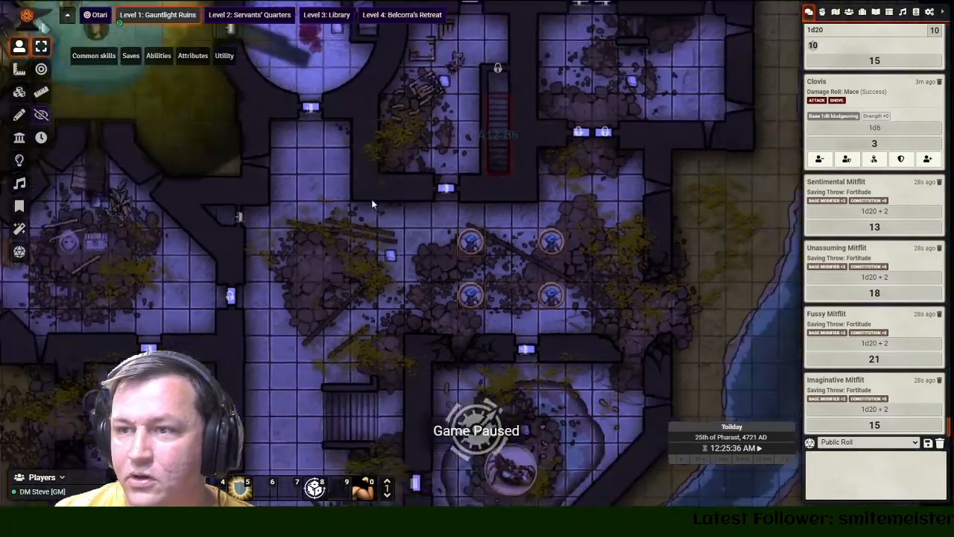
{"action": "scroll", "coordinate": [377, 201], "scroll_direction": "down", "scroll_amount": 5}
{"action": "scroll", "coordinate": [380, 203], "scroll_direction": "up", "scroll_amount": 3}
{"action": "left_click_drag", "start_coordinate": [466, 249], "coordinate": [180, 79]}
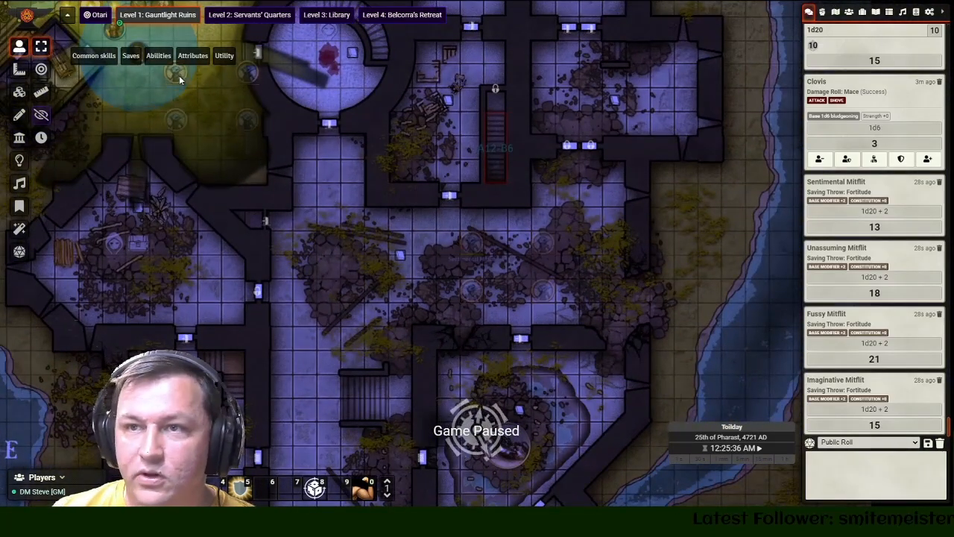
{"action": "left_click_drag", "start_coordinate": [323, 219], "coordinate": [520, 348]}
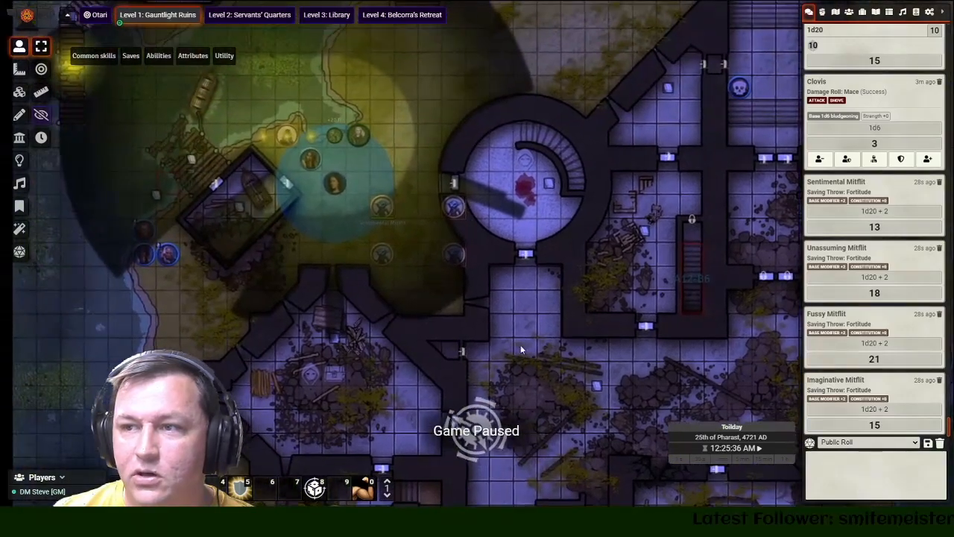
{"action": "left_click_drag", "start_coordinate": [445, 209], "coordinate": [424, 115]}
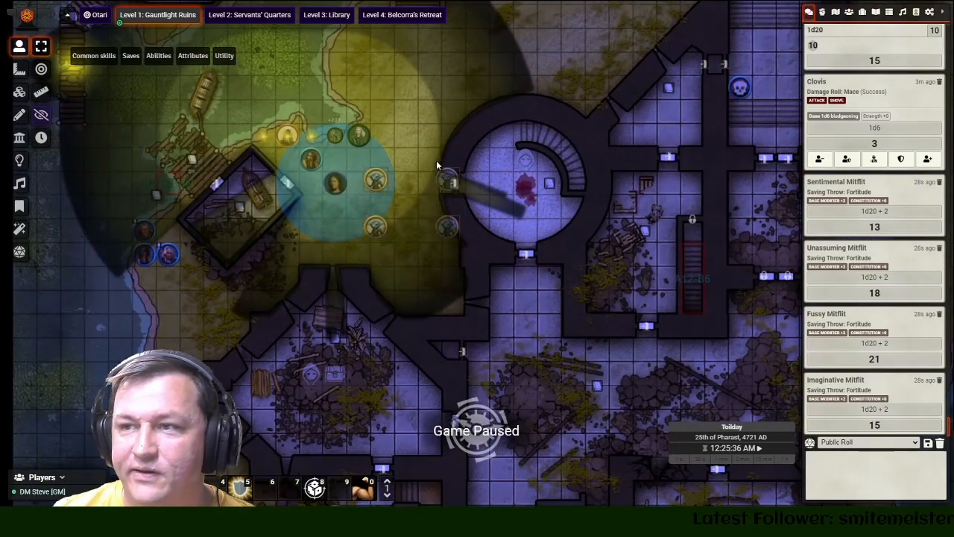
- Reposition Clovis southwest of the Mitflits and move Nulara directly below the nearest Mitflit
{"action": "left_click_drag", "start_coordinate": [356, 141], "coordinate": [350, 250]}
{"action": "left_click", "coordinate": [360, 185]}
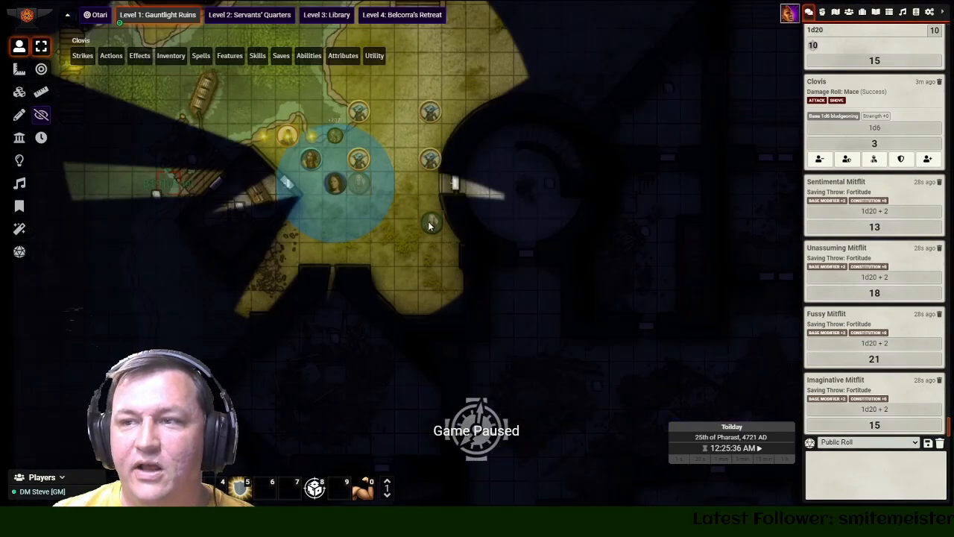
{"action": "left_click_drag", "start_coordinate": [305, 227], "coordinate": [307, 218]}
{"action": "left_click", "coordinate": [332, 185]}
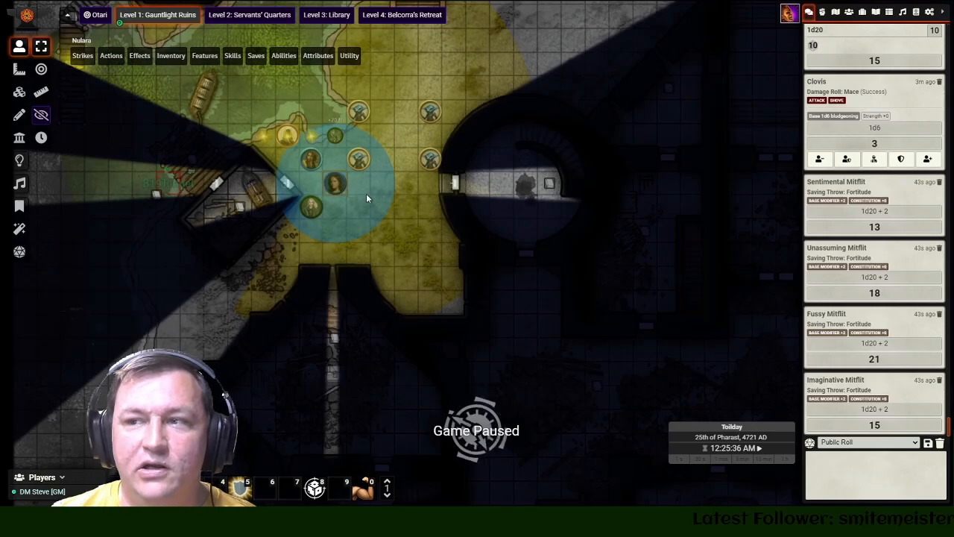
{"action": "scroll", "coordinate": [366, 198], "scroll_direction": "up", "scroll_amount": 2}
{"action": "left_click_drag", "start_coordinate": [241, 231], "coordinate": [268, 216]}
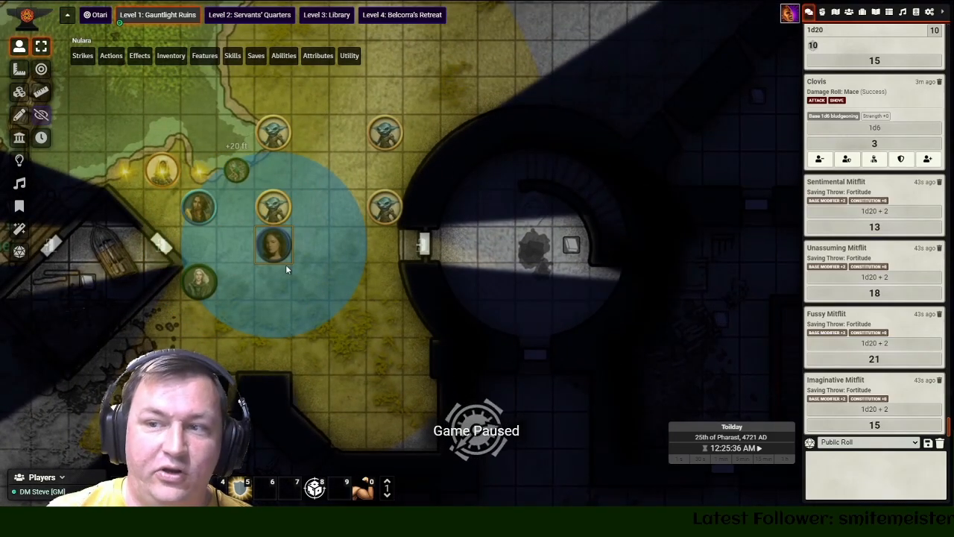
- Roll a Longsword strike at +11 for Nulara without a target
{"action": "mouse_move", "coordinate": [82, 60]}
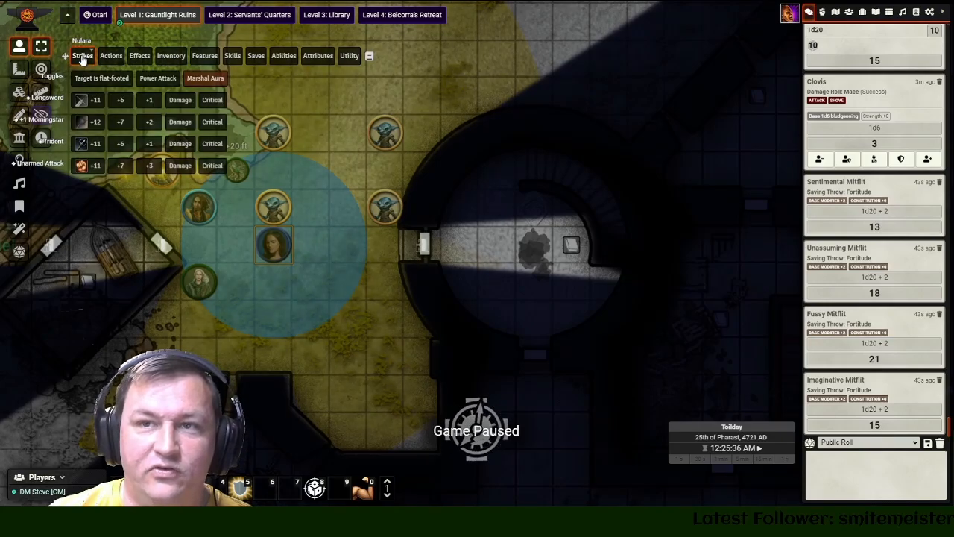
{"action": "left_click", "coordinate": [91, 103]}
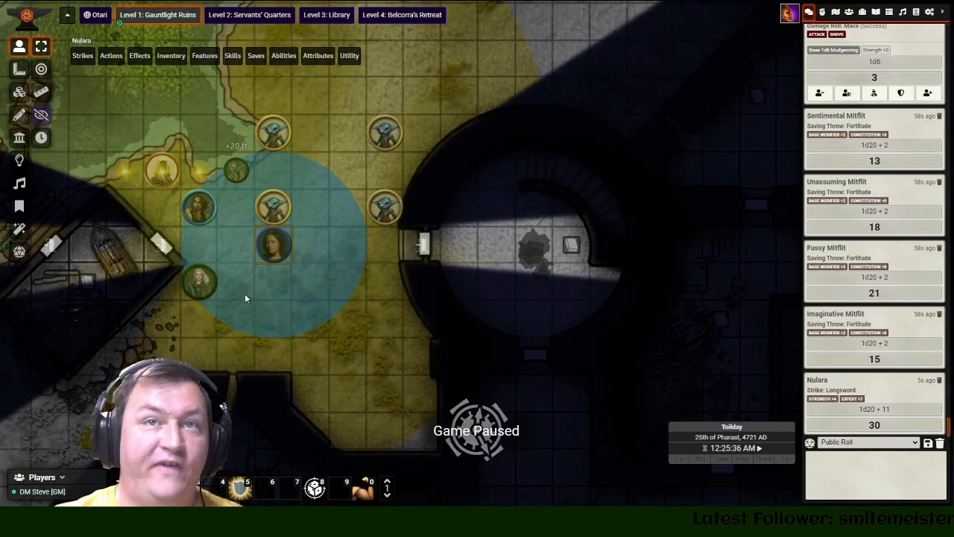
{"action": "scroll", "coordinate": [247, 296], "scroll_direction": "up", "scroll_amount": 1}
{"action": "left_click_drag", "start_coordinate": [247, 290], "coordinate": [270, 317]}
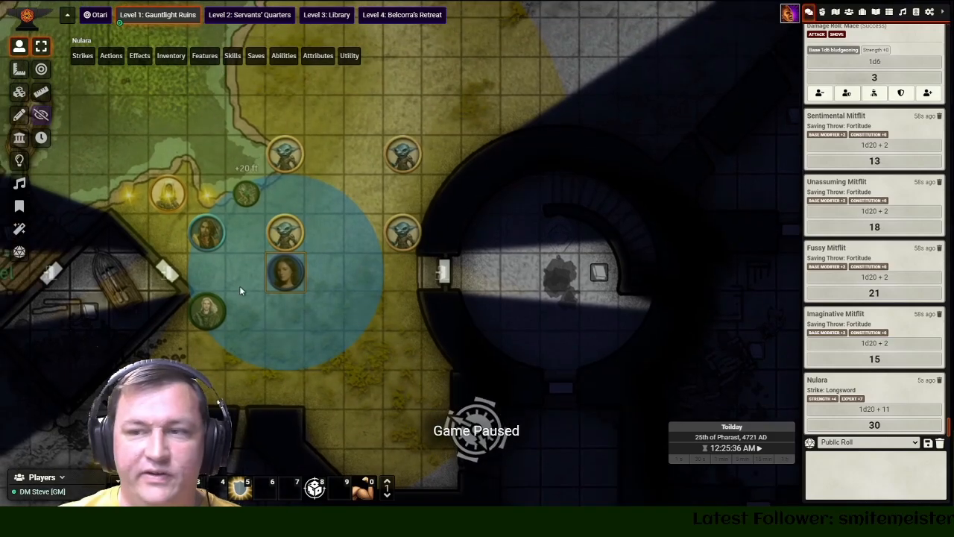
- Mark the Unassuming Mitflit directly above Nulara as the target
{"action": "left_click", "coordinate": [282, 235]}
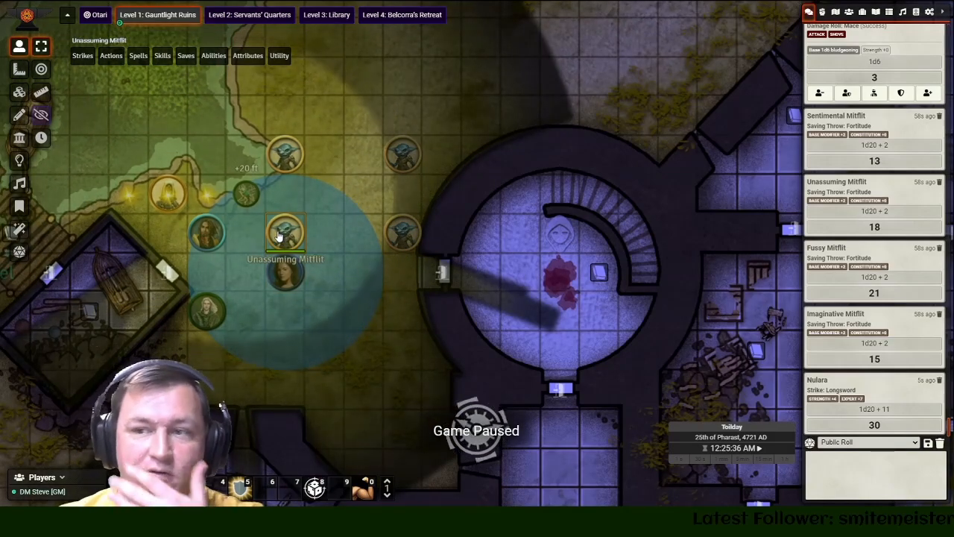
{"action": "left_click", "coordinate": [282, 275]}
{"action": "left_click", "coordinate": [282, 276]}
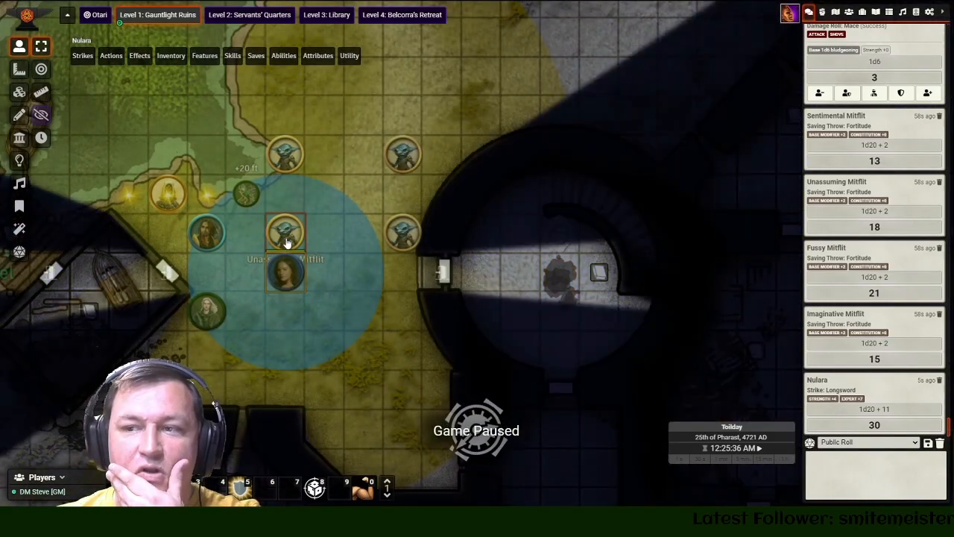
{"action": "left_click", "coordinate": [291, 237]}
{"action": "right_click", "coordinate": [290, 238]}
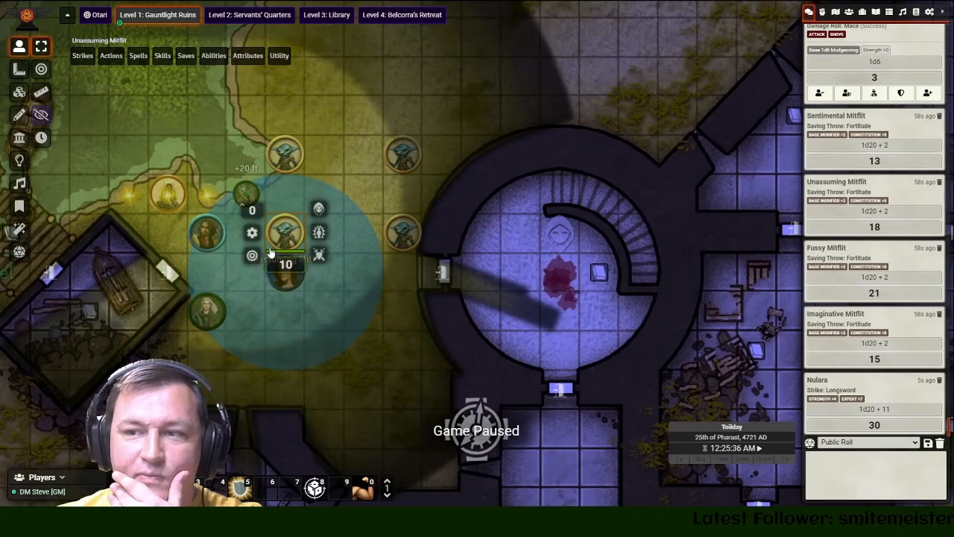
{"action": "left_click", "coordinate": [231, 297]}
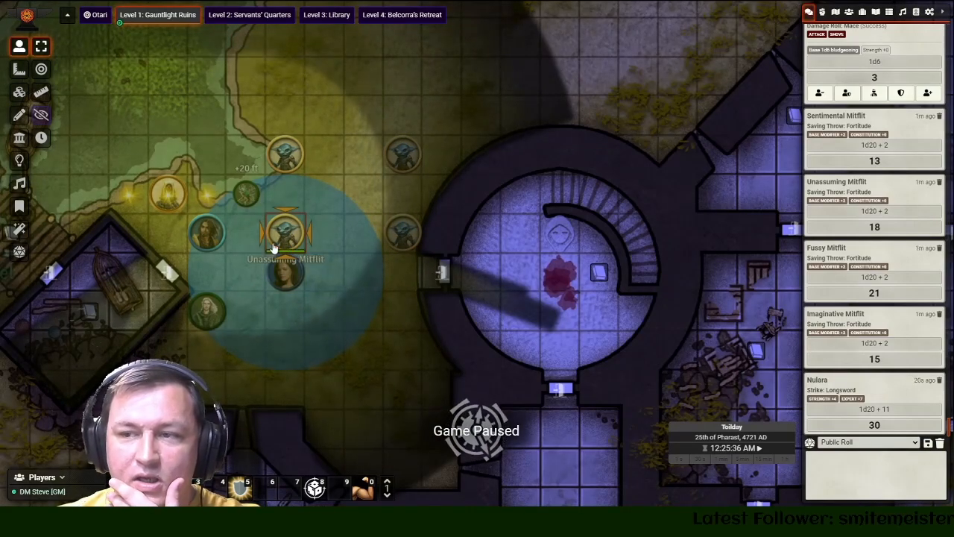
- Select Nulara and roll her +11 Longsword strike against the targeted Unassuming Mitflit
{"action": "left_click", "coordinate": [284, 273]}
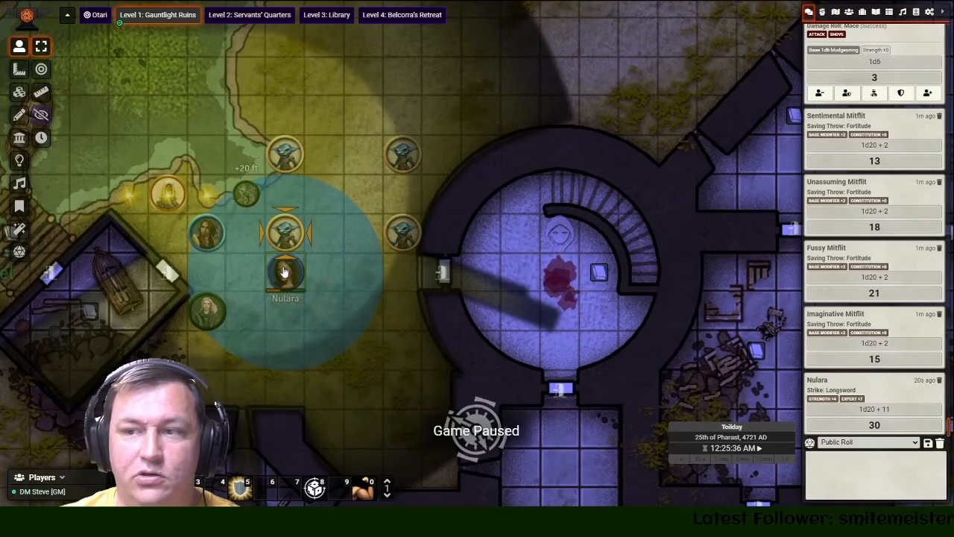
{"action": "mouse_move", "coordinate": [87, 60]}
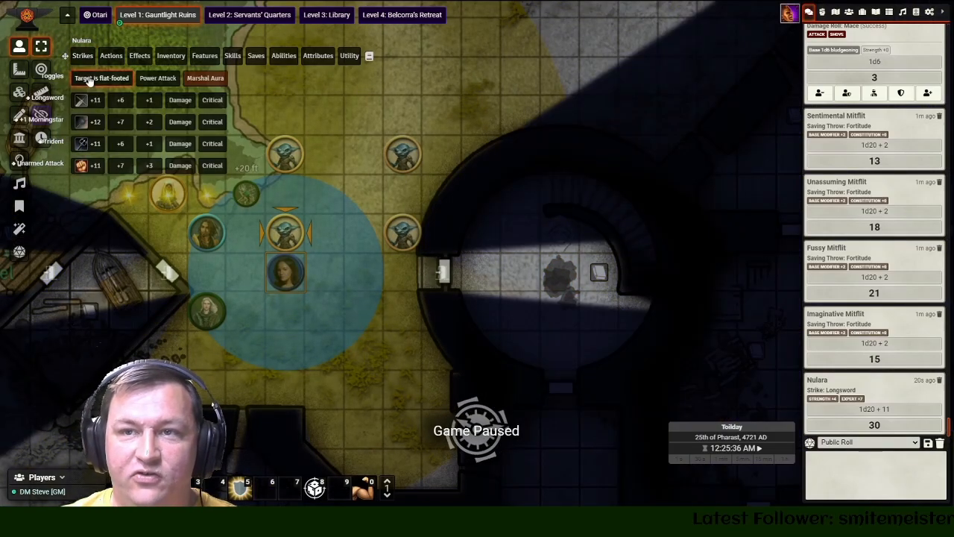
{"action": "left_click", "coordinate": [95, 101]}
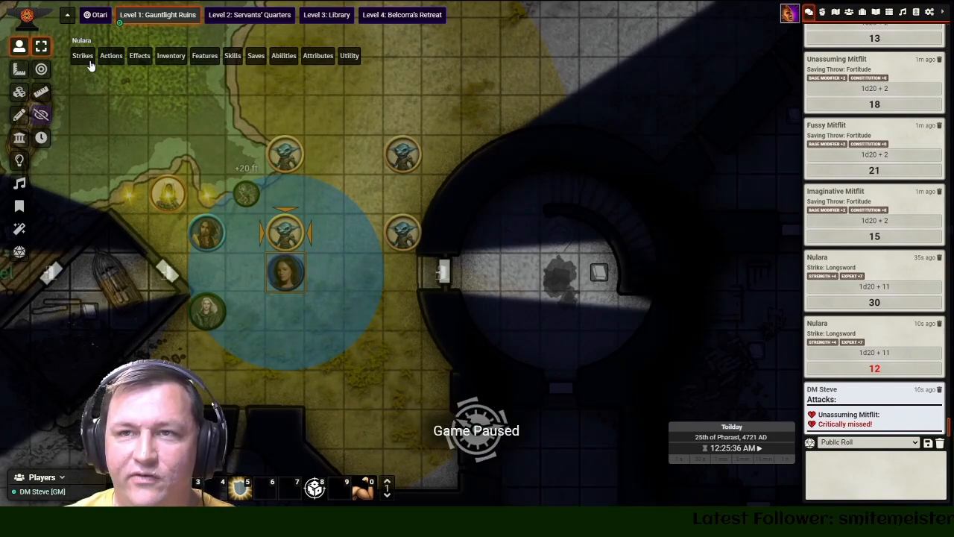
- Repeat Nulara's +11 Longsword strike against the Unassuming Mitflit six times to compare the automatic hit and miss results
{"action": "mouse_move", "coordinate": [88, 60]}
{"action": "left_click", "coordinate": [95, 100]}
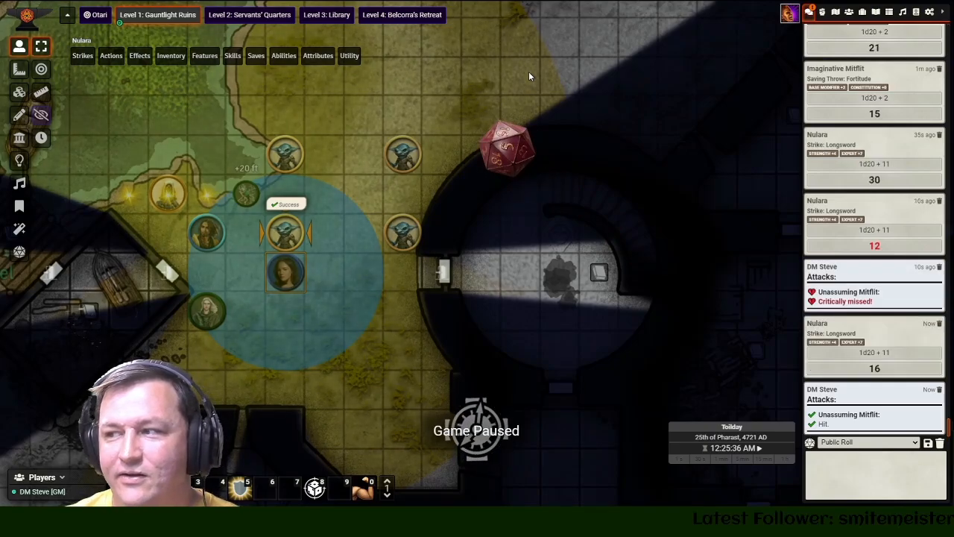
{"action": "mouse_move", "coordinate": [88, 59]}
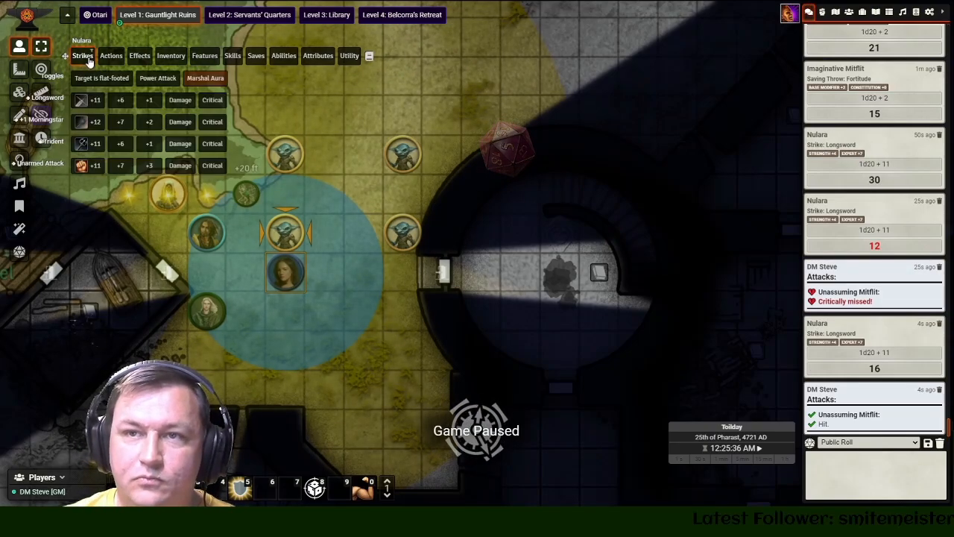
{"action": "left_click", "coordinate": [95, 100]}
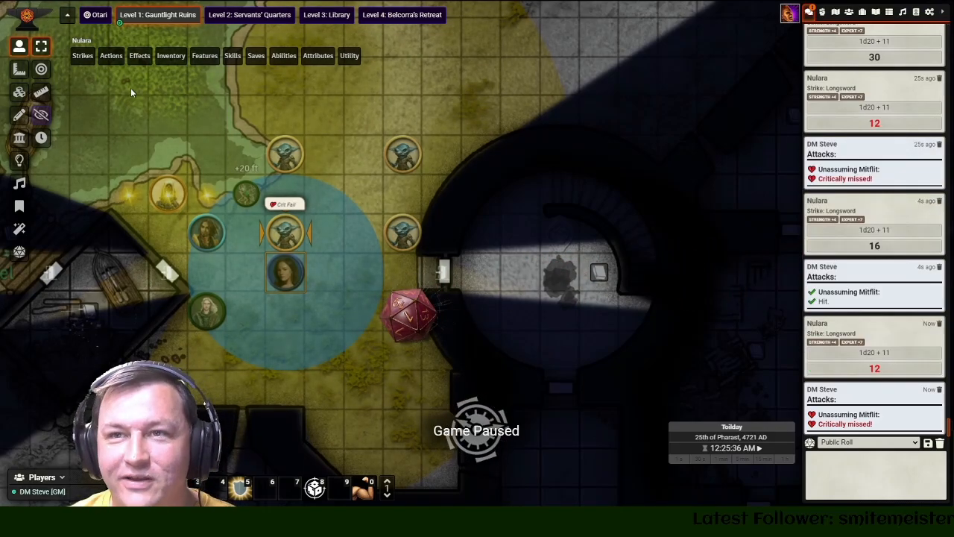
{"action": "mouse_move", "coordinate": [79, 66]}
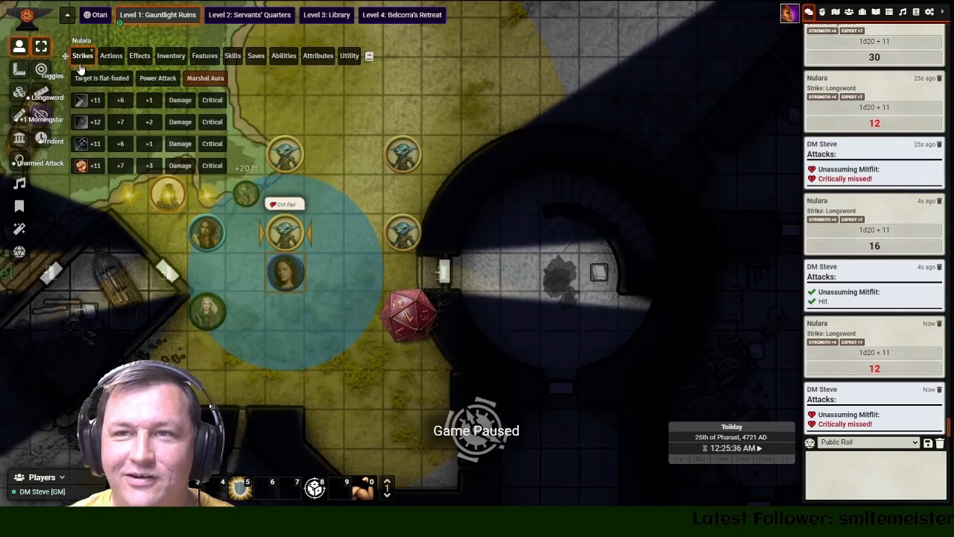
{"action": "left_click", "coordinate": [93, 101]}
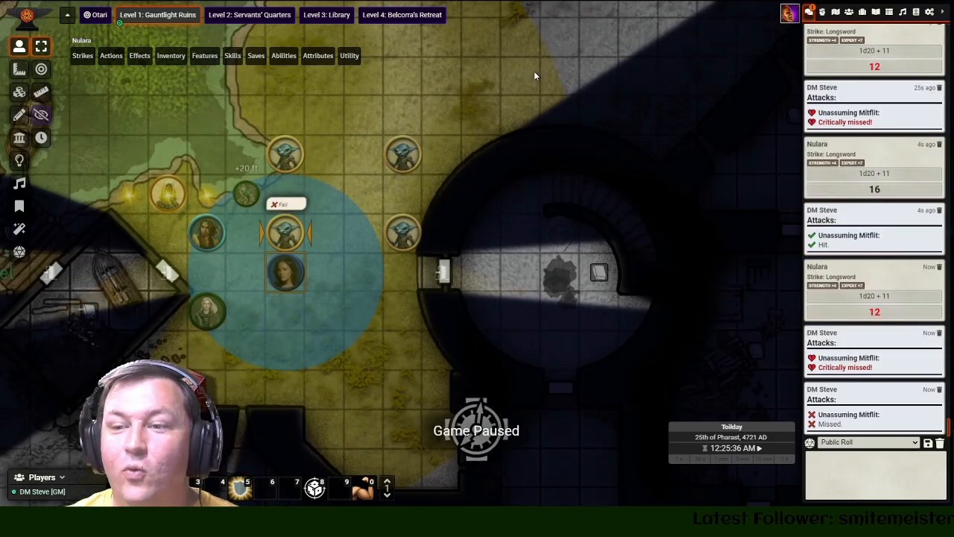
{"action": "mouse_move", "coordinate": [83, 58]}
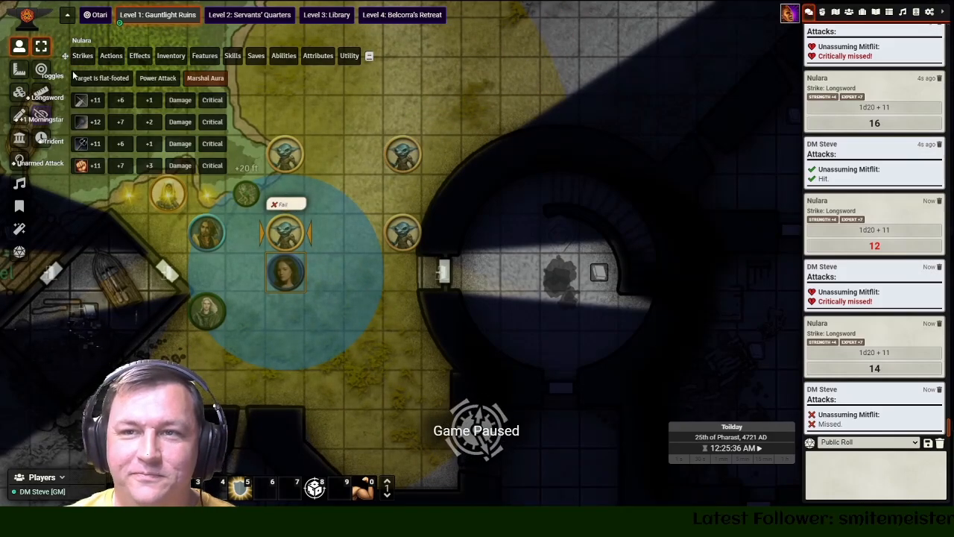
{"action": "left_click", "coordinate": [87, 100]}
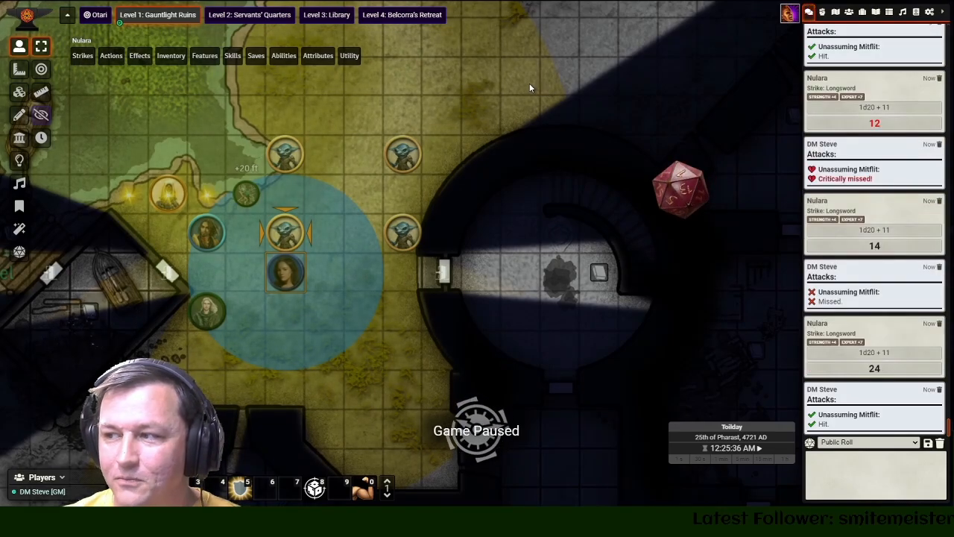
{"action": "mouse_move", "coordinate": [91, 58]}
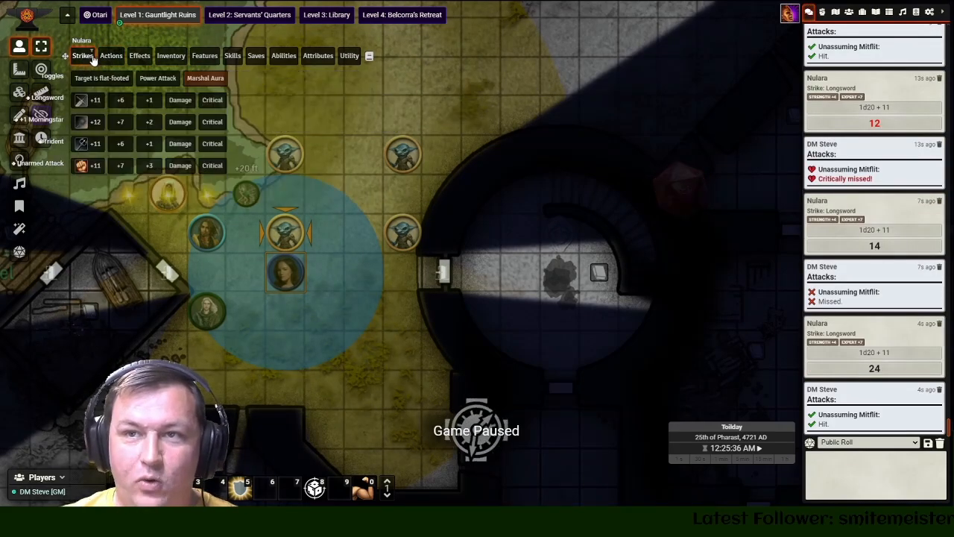
{"action": "left_click", "coordinate": [96, 101]}
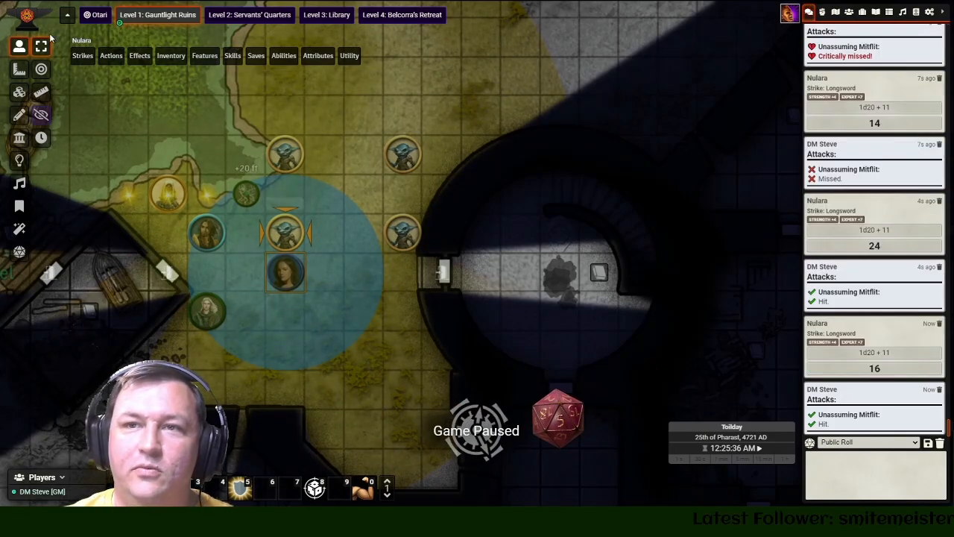
{"action": "mouse_move", "coordinate": [83, 57]}
{"action": "left_click", "coordinate": [94, 102]}
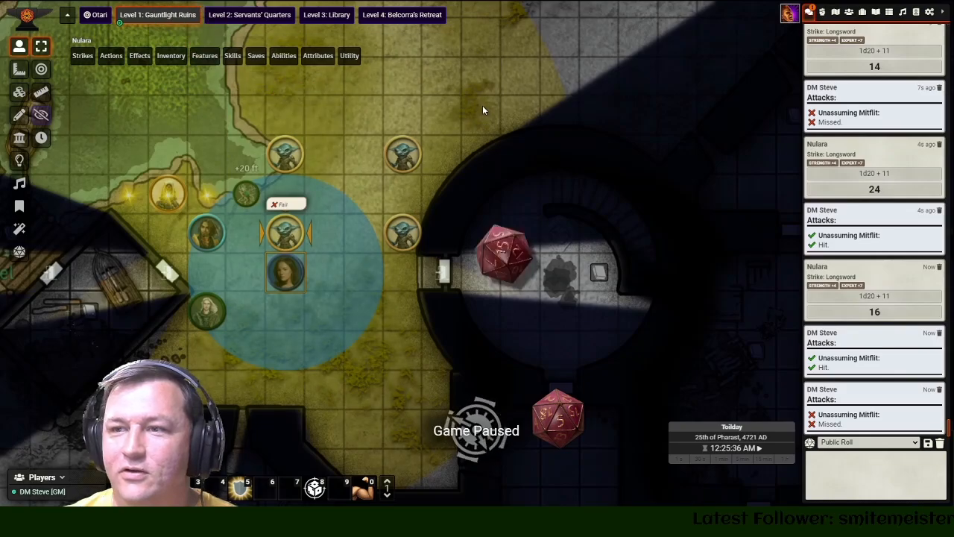
{"action": "mouse_move", "coordinate": [83, 56]}
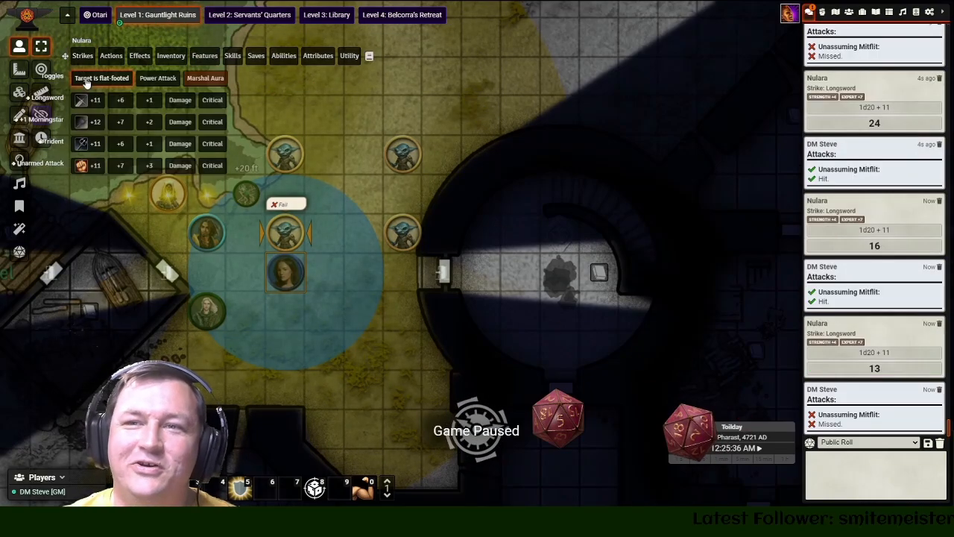
- Roll Nulara's +11 longsword Strike against the targeted Unassuming Mitflit and roll the longsword's critical damage
{"action": "left_click", "coordinate": [94, 102]}
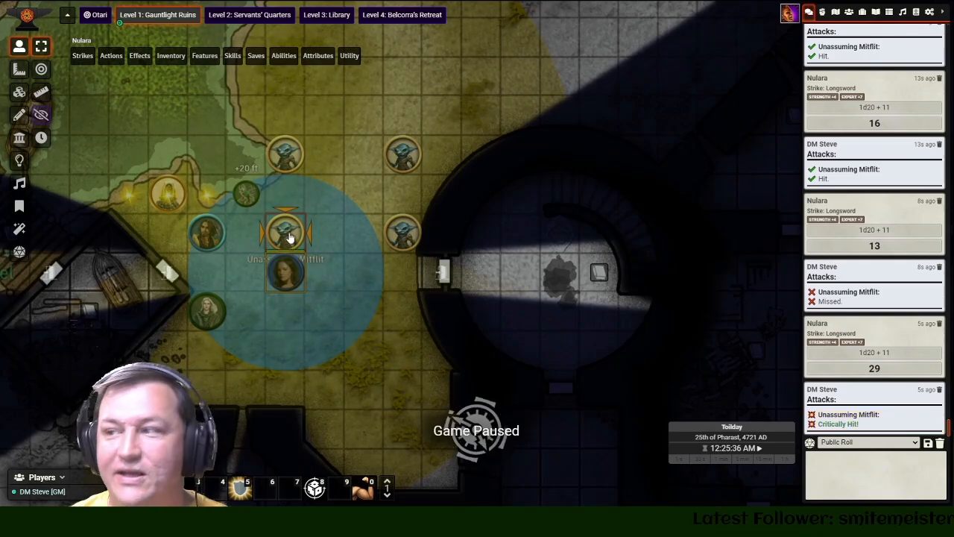
{"action": "left_click", "coordinate": [83, 58]}
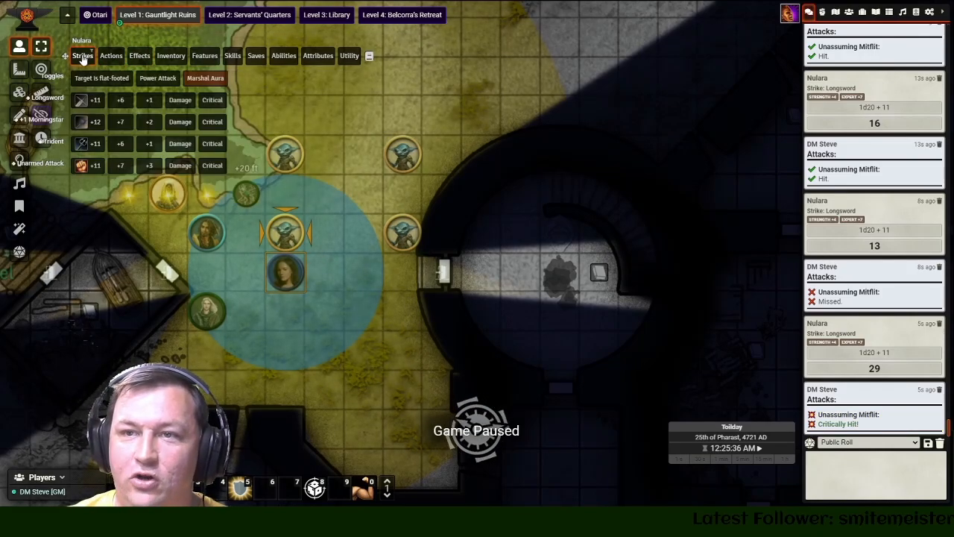
{"action": "left_click", "coordinate": [213, 100]}
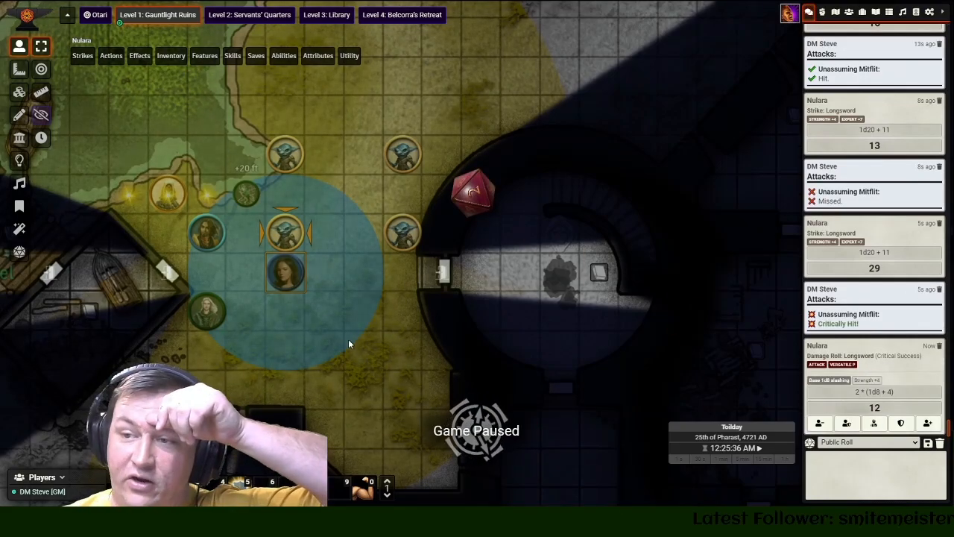
- Move Nulara's token one grid square west of its place below the targeted Unassuming Mitflit
{"action": "scroll", "coordinate": [352, 332], "scroll_direction": "up", "scroll_amount": 2}
{"action": "left_click_drag", "start_coordinate": [354, 343], "coordinate": [390, 357]}
{"action": "scroll", "coordinate": [391, 322], "scroll_direction": "up", "scroll_amount": 2}
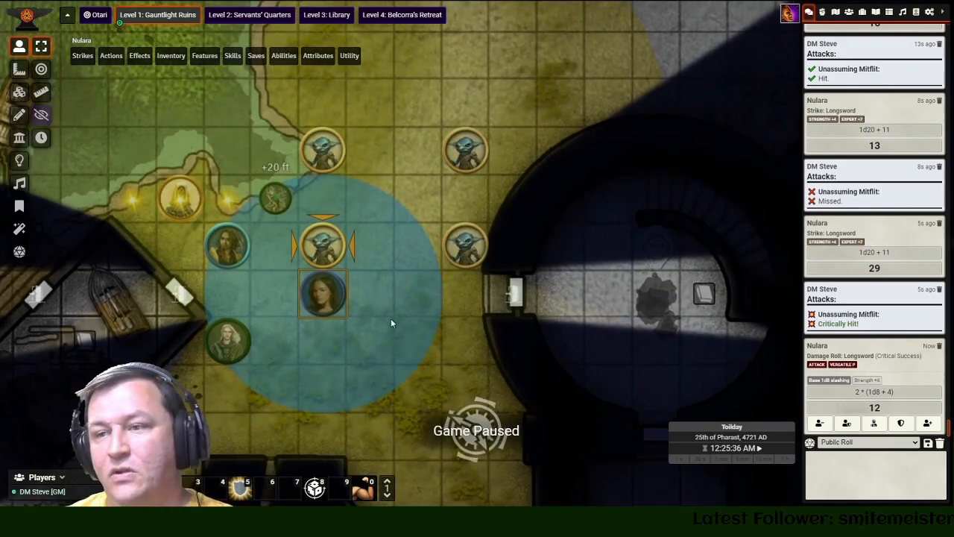
{"action": "left_click_drag", "start_coordinate": [323, 295], "coordinate": [268, 305]}
- Open the token controls of the Unassuming Mitflit nearest Nulara, then shift it one square east and back
{"action": "right_click", "coordinate": [321, 249]}
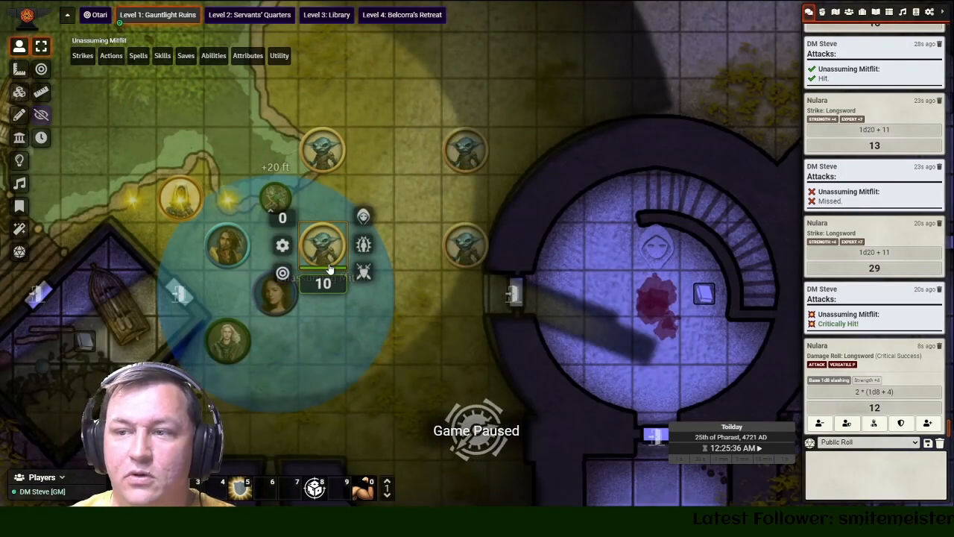
{"action": "left_click", "coordinate": [385, 257]}
{"action": "key", "text": "Left"}
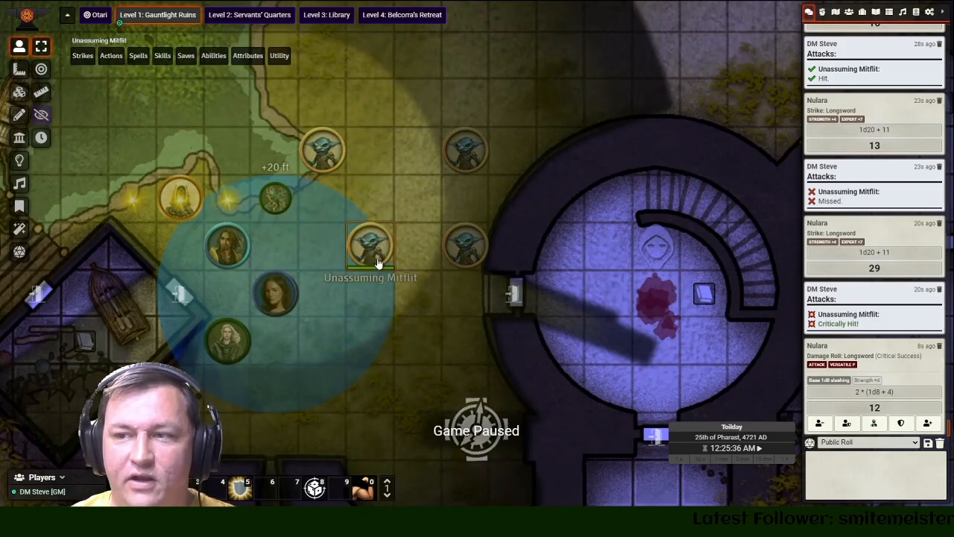
{"action": "left_click", "coordinate": [354, 348]}
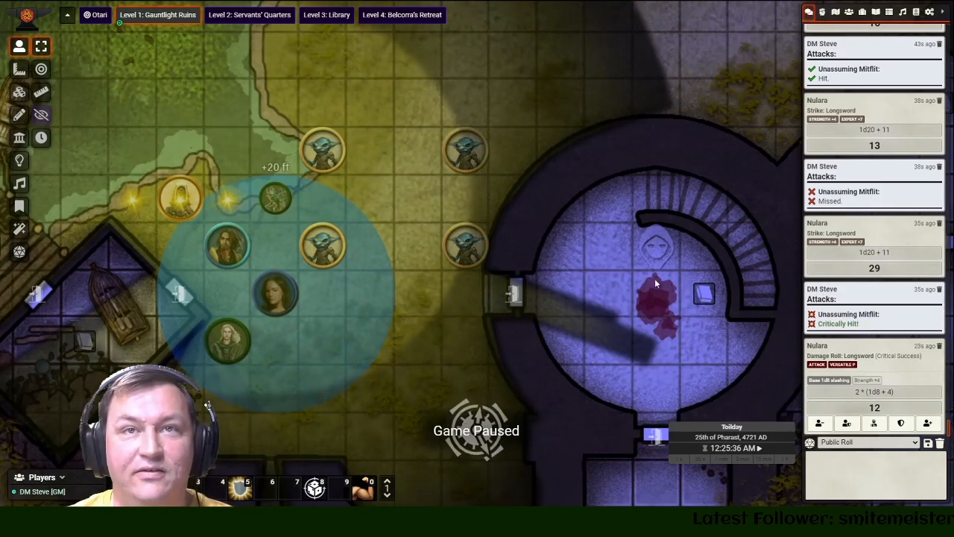
- Review the world's modules in Module Management, including Pathfinder 2e Quick Rolls and the PF2e add-ons, and close the list
{"action": "scroll", "coordinate": [384, 185], "scroll_direction": "up", "scroll_amount": 1}
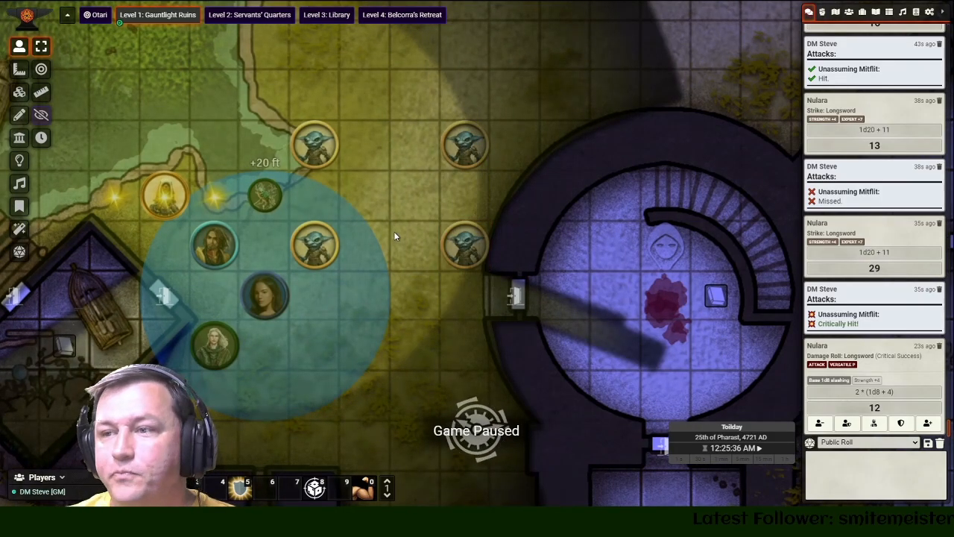
{"action": "scroll", "coordinate": [394, 233], "scroll_direction": "up", "scroll_amount": 1}
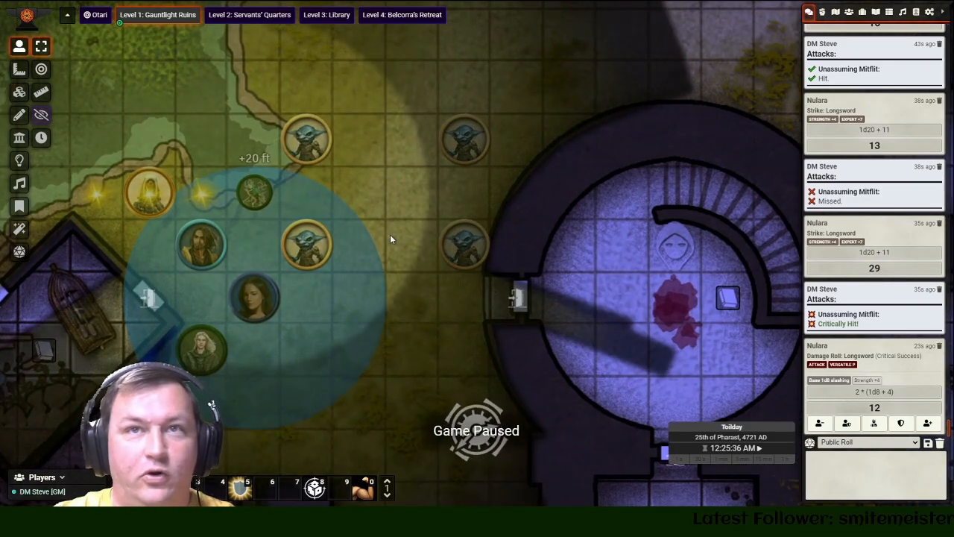
{"action": "scroll", "coordinate": [464, 243], "scroll_direction": "up", "scroll_amount": 1}
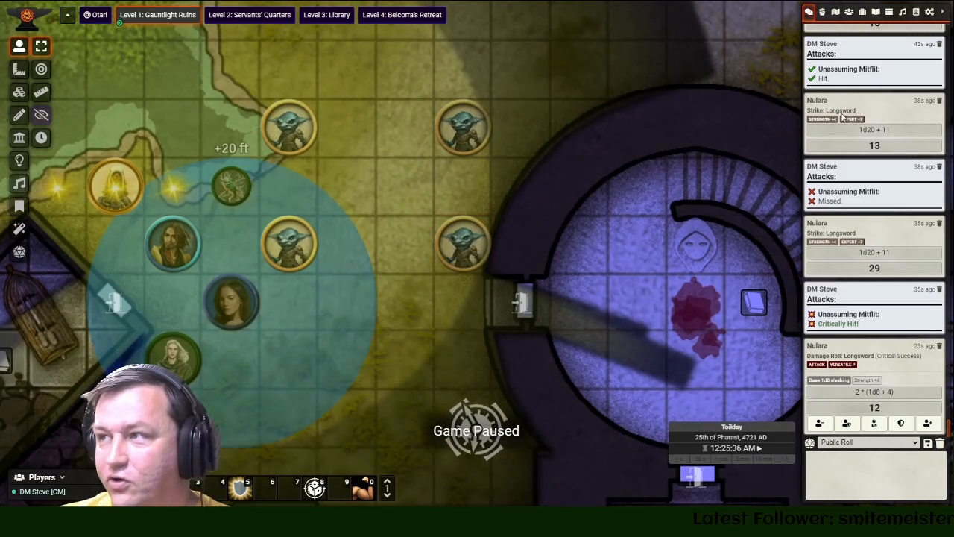
{"action": "left_click", "coordinate": [929, 12]}
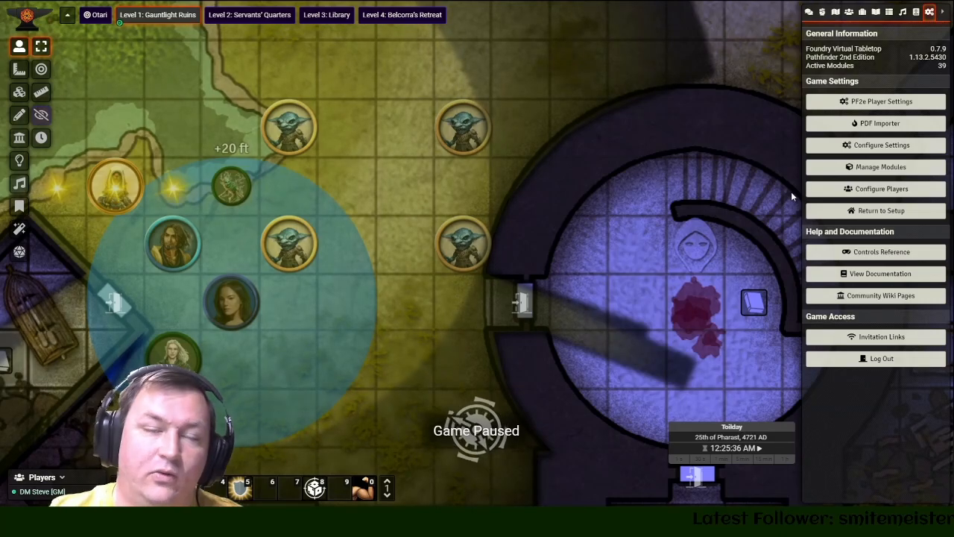
{"action": "left_click_drag", "start_coordinate": [791, 191], "coordinate": [702, 199]}
{"action": "scroll", "coordinate": [414, 219], "scroll_direction": "down", "scroll_amount": 2}
{"action": "left_click_drag", "start_coordinate": [413, 220], "coordinate": [472, 182]}
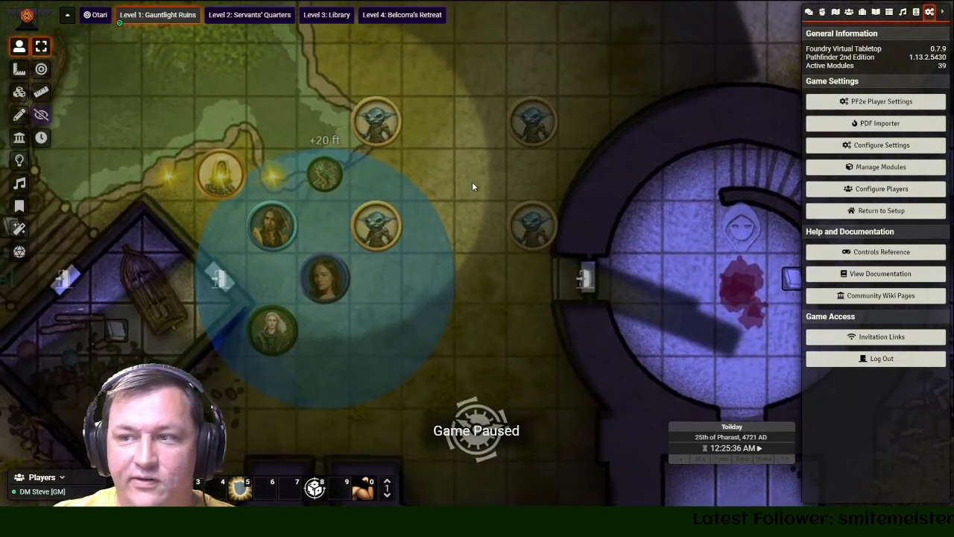
{"action": "scroll", "coordinate": [472, 181], "scroll_direction": "up", "scroll_amount": 1}
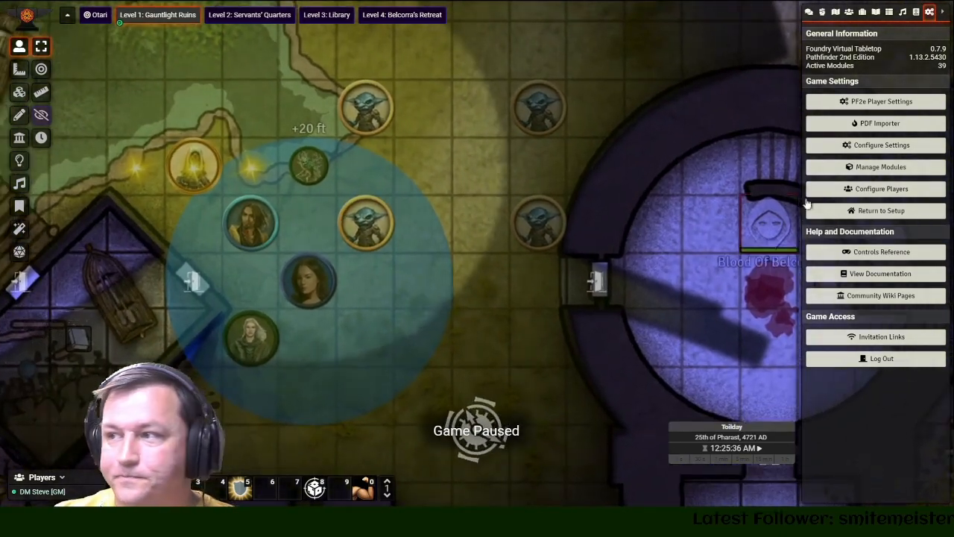
{"action": "left_click", "coordinate": [876, 167]}
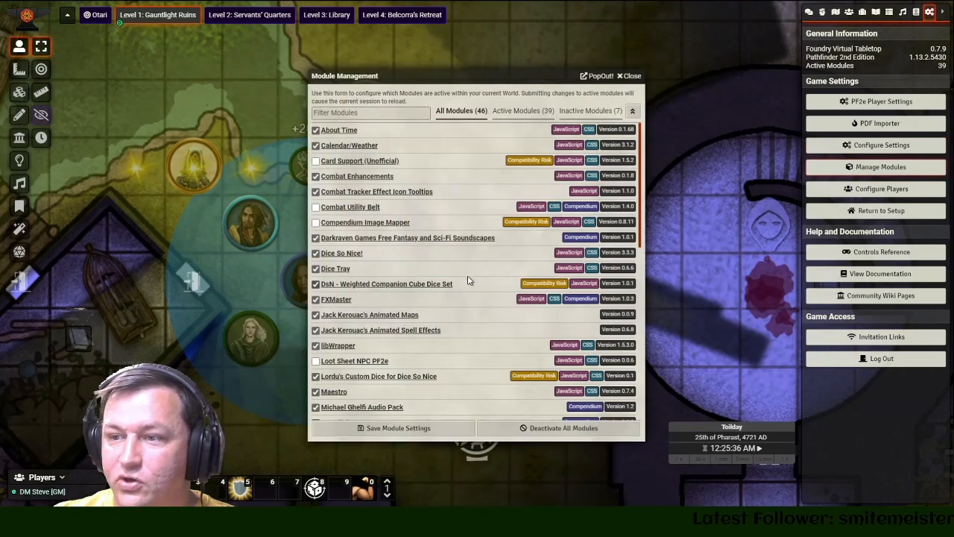
{"action": "scroll", "coordinate": [469, 279], "scroll_direction": "down", "scroll_amount": 10}
{"action": "scroll", "coordinate": [351, 372], "scroll_direction": "up", "scroll_amount": 1}
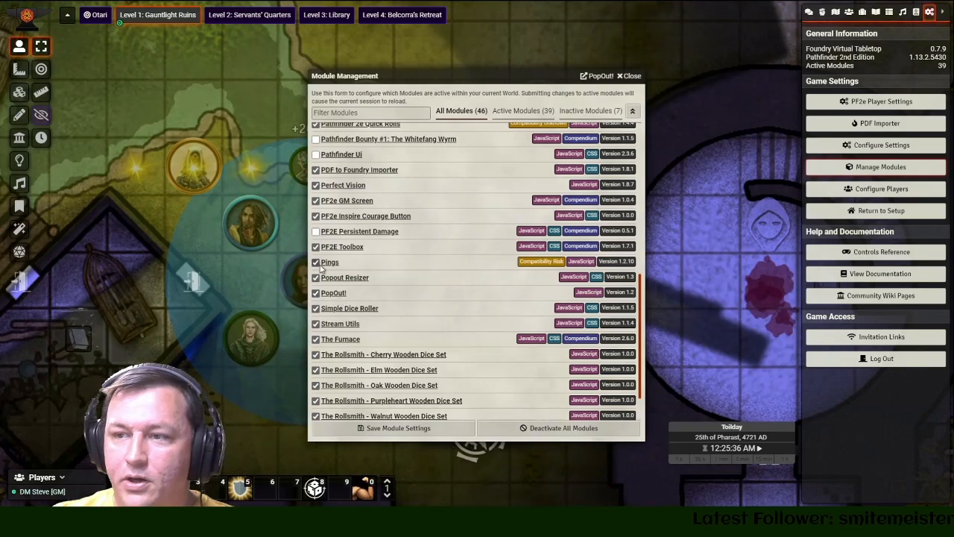
{"action": "scroll", "coordinate": [325, 284], "scroll_direction": "up", "scroll_amount": 3}
{"action": "scroll", "coordinate": [322, 272], "scroll_direction": "up", "scroll_amount": 5}
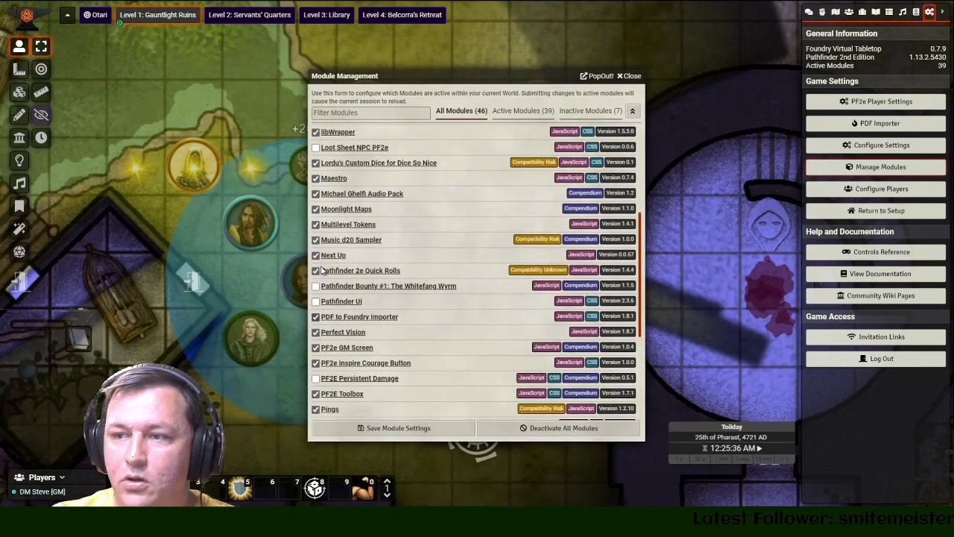
{"action": "scroll", "coordinate": [322, 275], "scroll_direction": "down", "scroll_amount": 3}
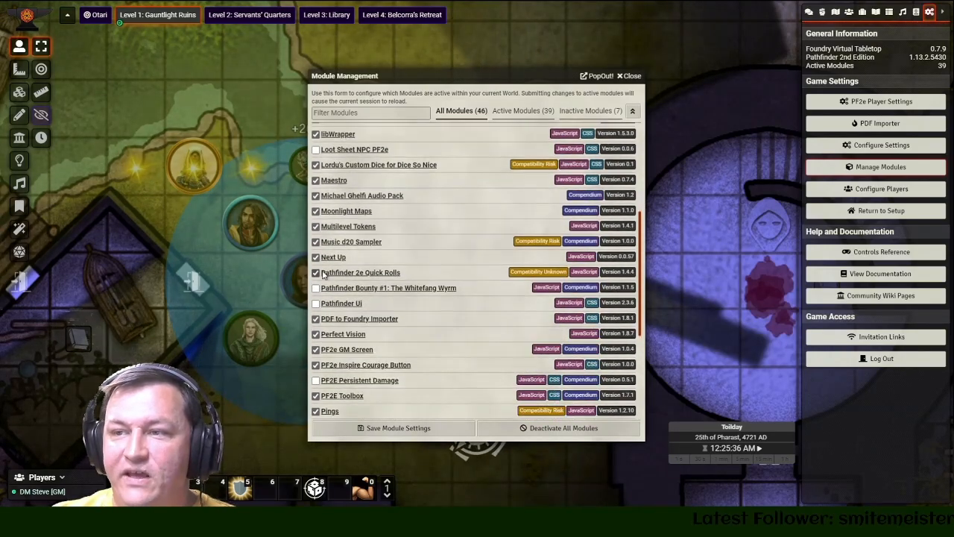
{"action": "left_click", "coordinate": [631, 77]}
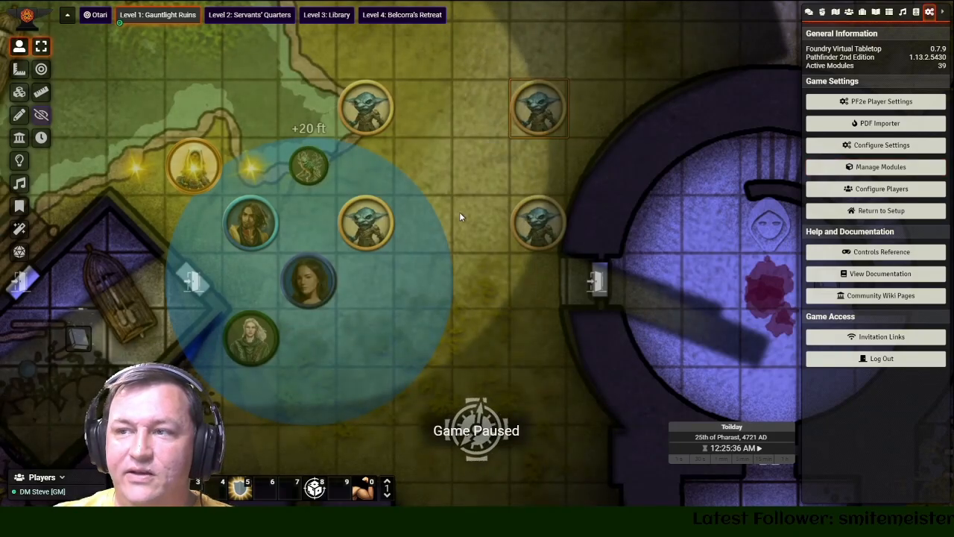
- Look over the Level 1: Gauntlight Ruins map around the heroes, the boathouse, the dock and the shore
{"action": "scroll", "coordinate": [440, 327], "scroll_direction": "down", "scroll_amount": 6}
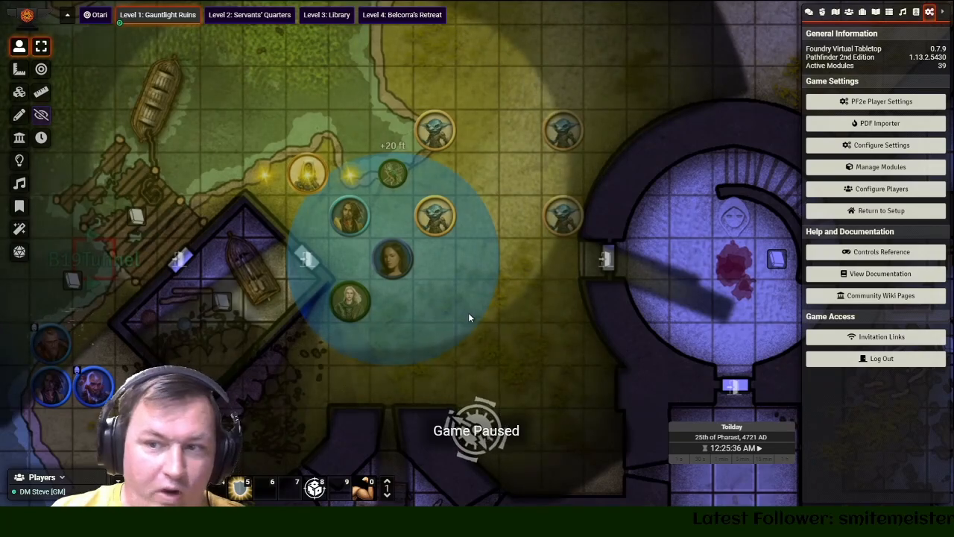
{"action": "scroll", "coordinate": [501, 297], "scroll_direction": "up", "scroll_amount": 2}
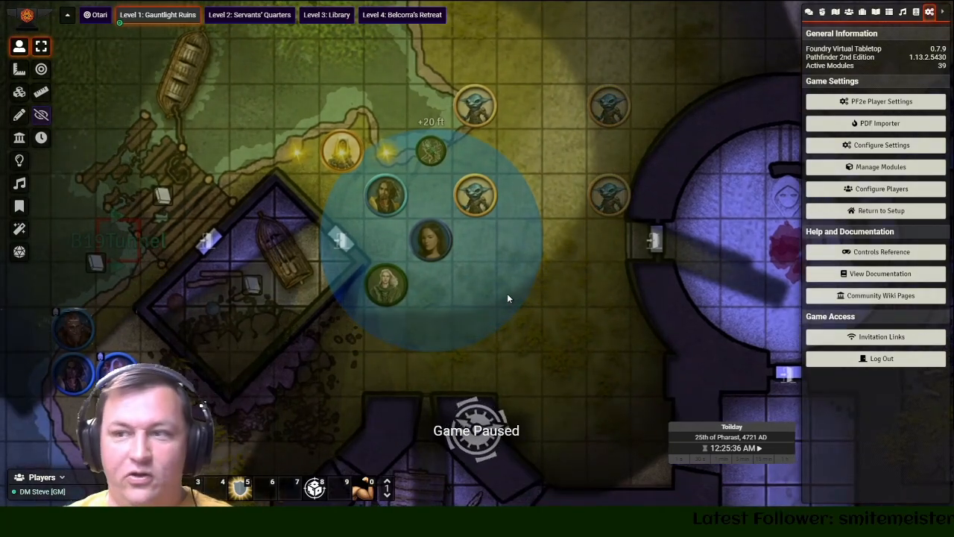
{"action": "left_click_drag", "start_coordinate": [508, 294], "coordinate": [515, 226]}
{"action": "scroll", "coordinate": [523, 285], "scroll_direction": "down", "scroll_amount": 8}
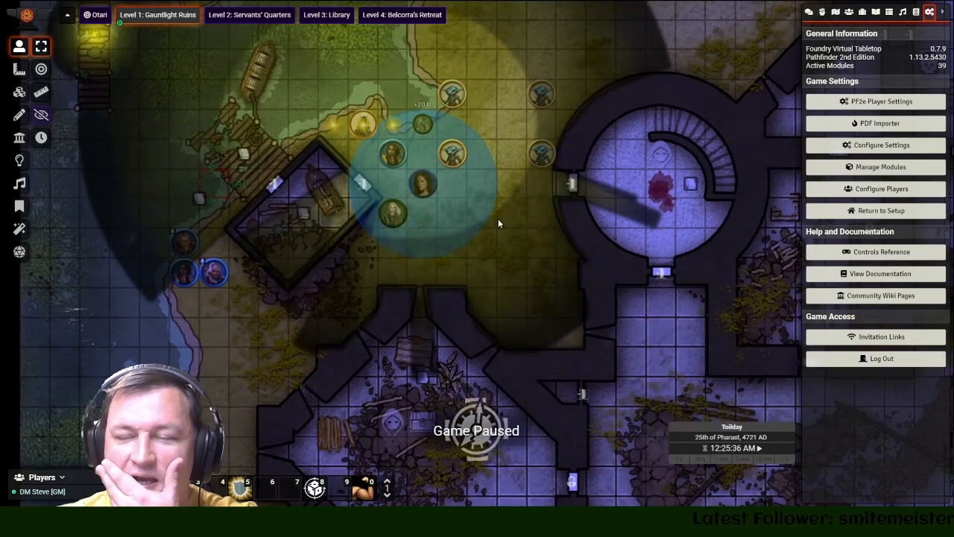
{"action": "left_click_drag", "start_coordinate": [284, 324], "coordinate": [358, 373]}
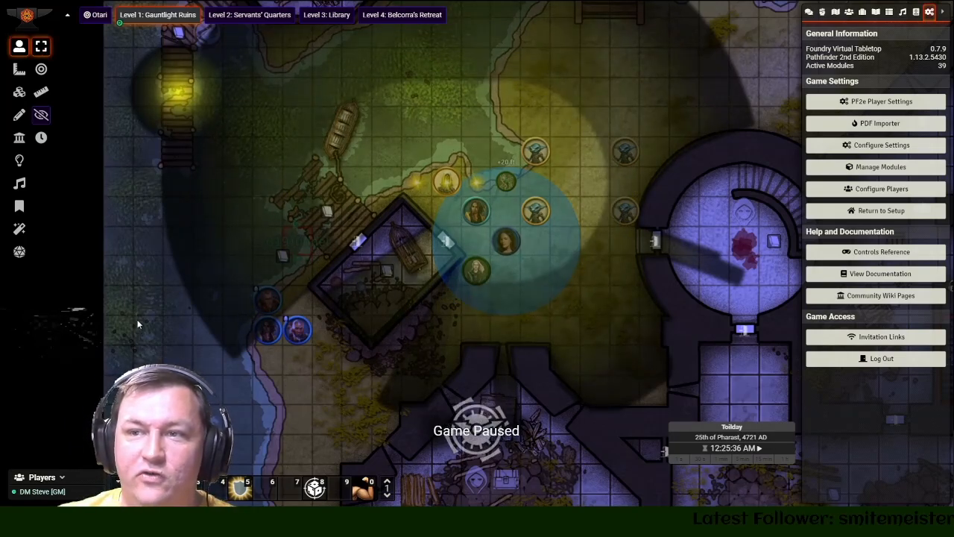
{"action": "scroll", "coordinate": [174, 249], "scroll_direction": "up", "scroll_amount": 3}
{"action": "scroll", "coordinate": [186, 240], "scroll_direction": "up", "scroll_amount": 7}
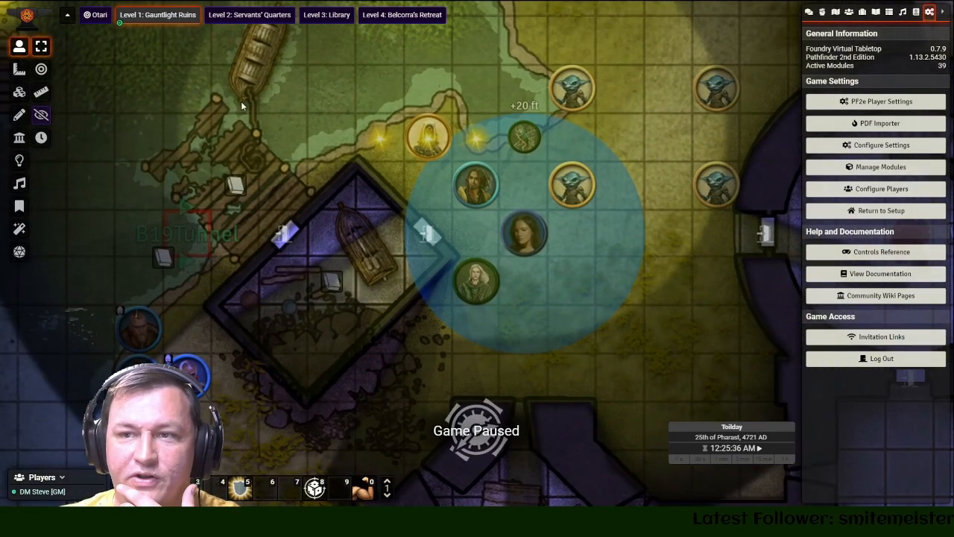
{"action": "left_click_drag", "start_coordinate": [166, 121], "coordinate": [320, 177]}
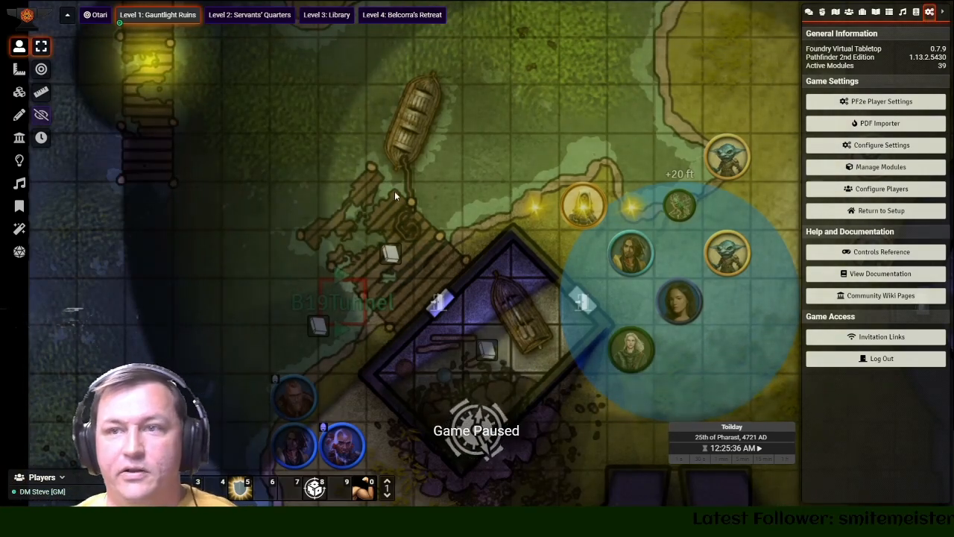
- Move the Fervent Prisoner token from the shore below the boathouse into the octagonal room of the northern building
{"action": "scroll", "coordinate": [395, 195], "scroll_direction": "down", "scroll_amount": 5}
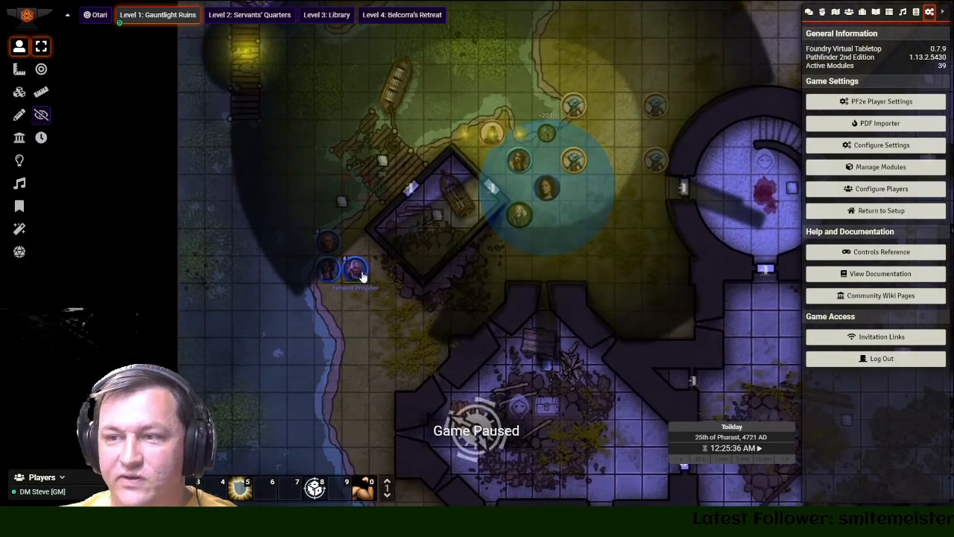
{"action": "left_click", "coordinate": [356, 271]}
{"action": "scroll", "coordinate": [398, 273], "scroll_direction": "down", "scroll_amount": 1}
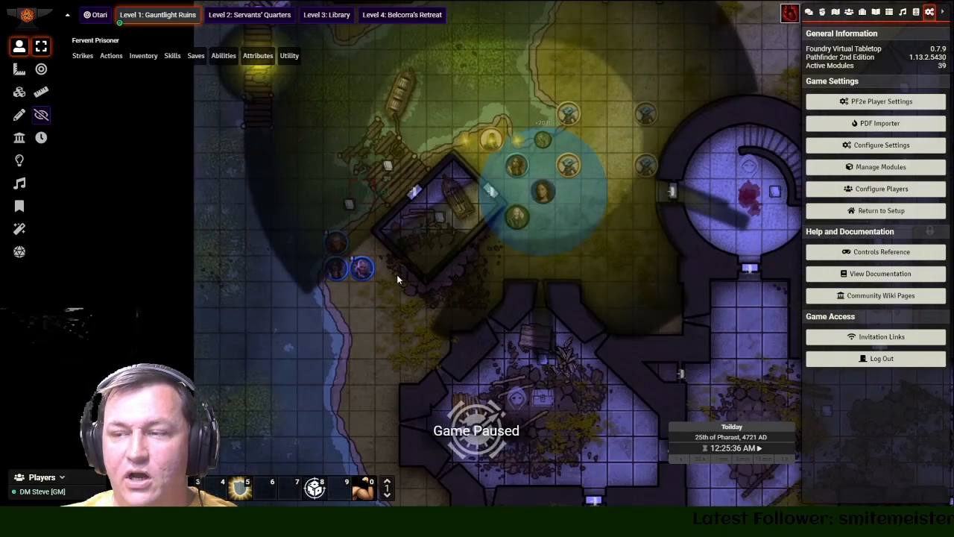
{"action": "scroll", "coordinate": [397, 279], "scroll_direction": "down", "scroll_amount": 2}
{"action": "left_click", "coordinate": [348, 345]}
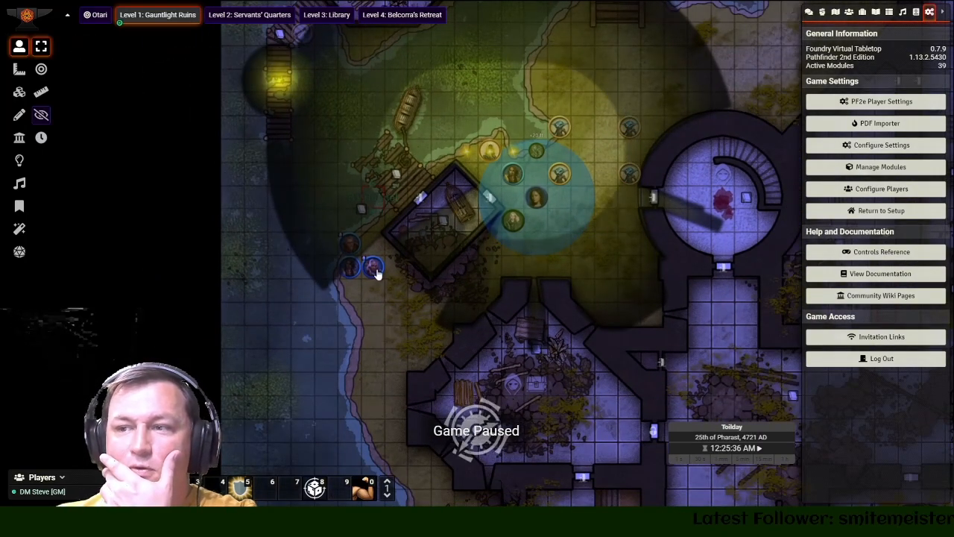
{"action": "left_click_drag", "start_coordinate": [377, 273], "coordinate": [379, 292]}
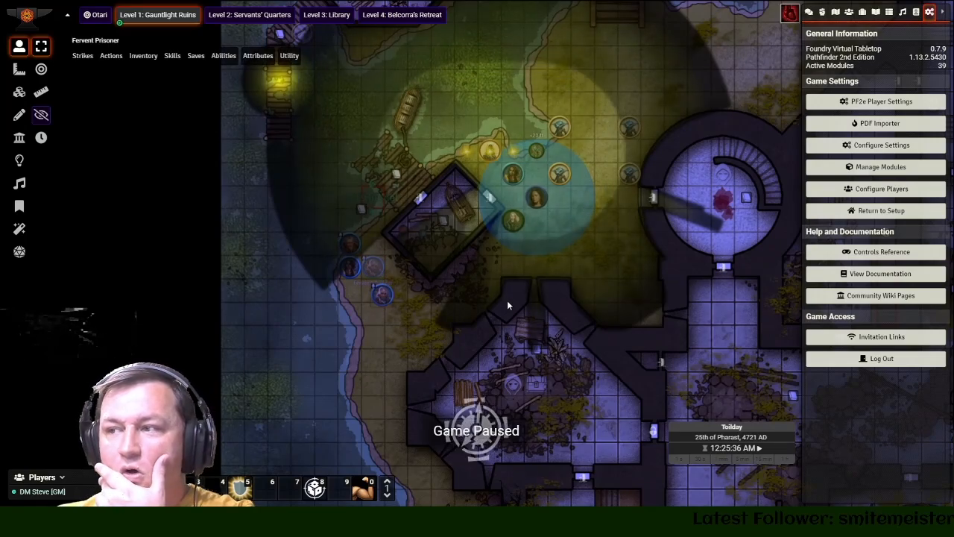
{"action": "left_click_drag", "start_coordinate": [508, 302], "coordinate": [690, 335]}
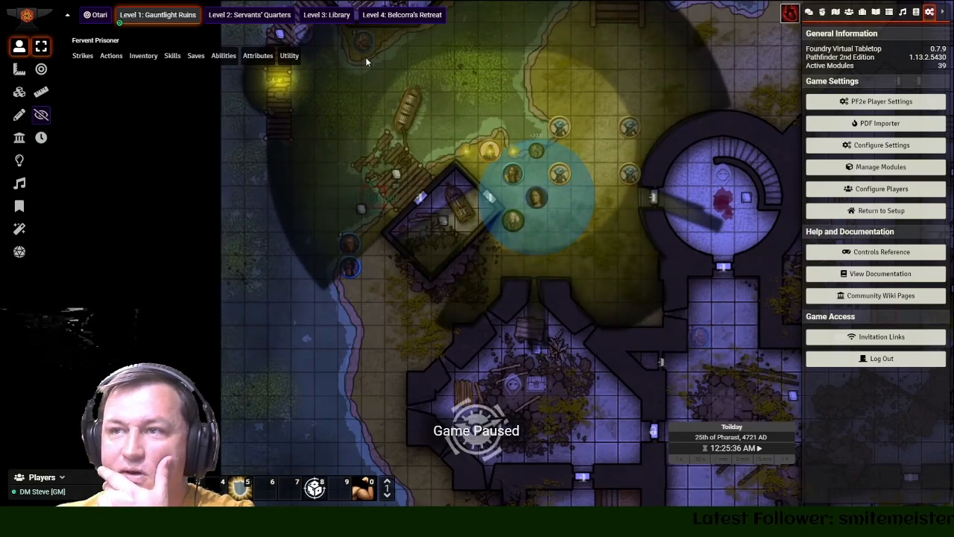
{"action": "left_click_drag", "start_coordinate": [358, 71], "coordinate": [360, 392]}
{"action": "scroll", "coordinate": [384, 276], "scroll_direction": "up", "scroll_amount": 3}
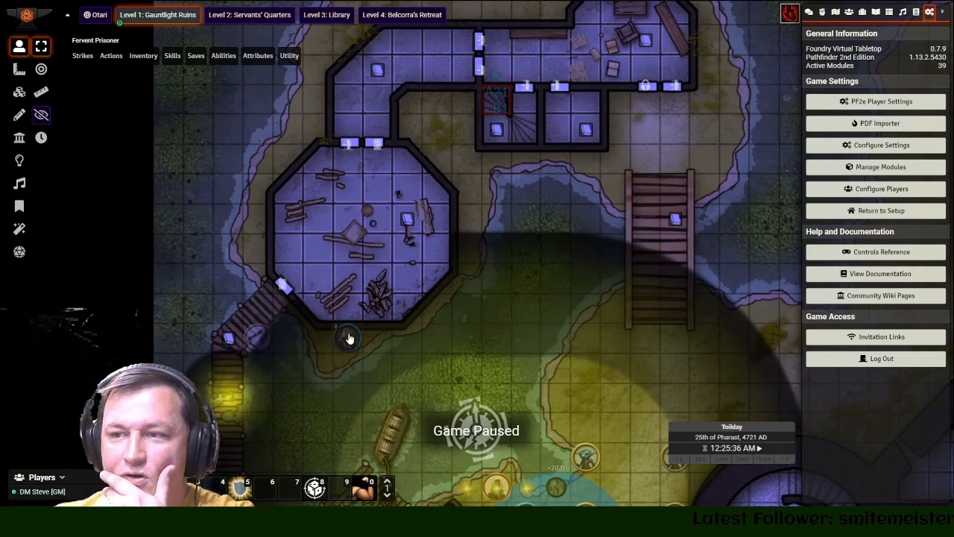
{"action": "left_click_drag", "start_coordinate": [348, 336], "coordinate": [356, 201]}
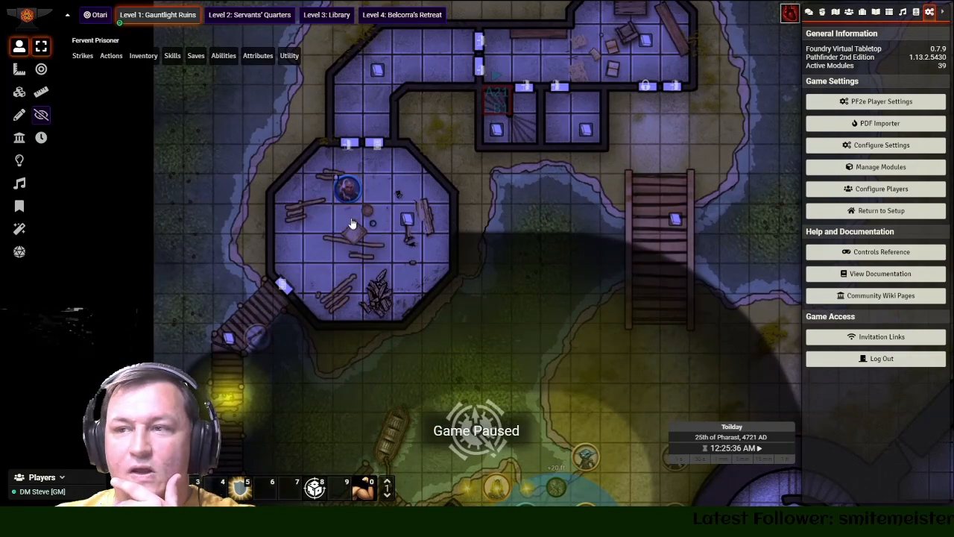
- Move the Fervent Prisoner token into the small stair room by the A21–B1 marker and delete the token
{"action": "scroll", "coordinate": [370, 220], "scroll_direction": "up", "scroll_amount": 3}
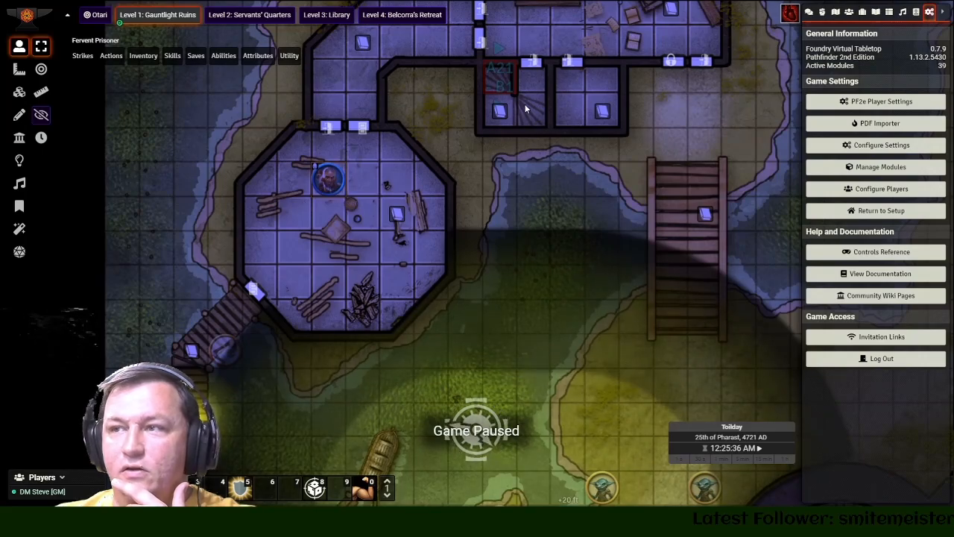
{"action": "scroll", "coordinate": [533, 153], "scroll_direction": "up", "scroll_amount": 5}
{"action": "mouse_move", "coordinate": [560, 162]}
{"action": "left_mouse_down"}
{"action": "mouse_move", "coordinate": [529, 289]}
{"action": "mouse_move", "coordinate": [495, 358]}
{"action": "left_mouse_up"}
{"action": "left_click_drag", "start_coordinate": [545, 239], "coordinate": [446, 414]}
{"action": "left_click", "coordinate": [436, 291]}
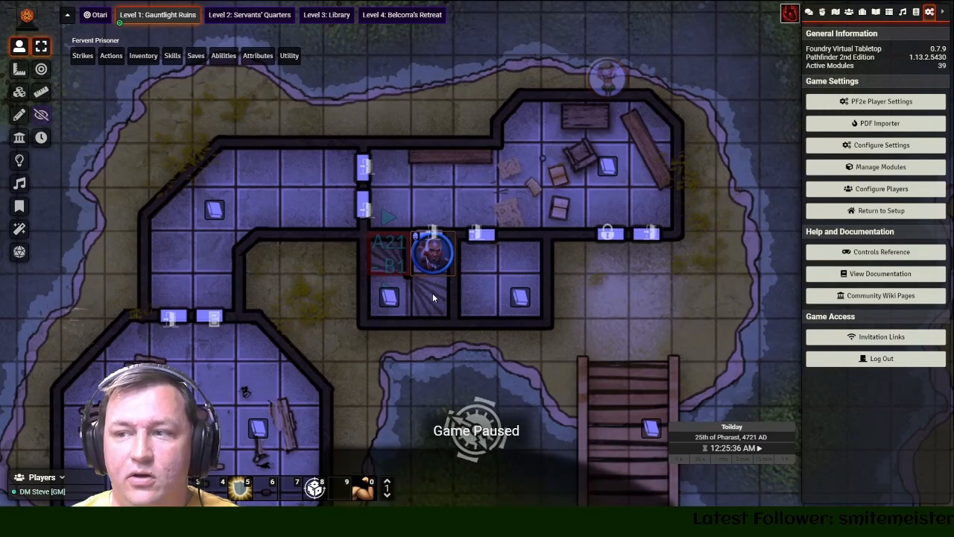
{"action": "key", "text": "Down"}
{"action": "key", "text": "Left"}
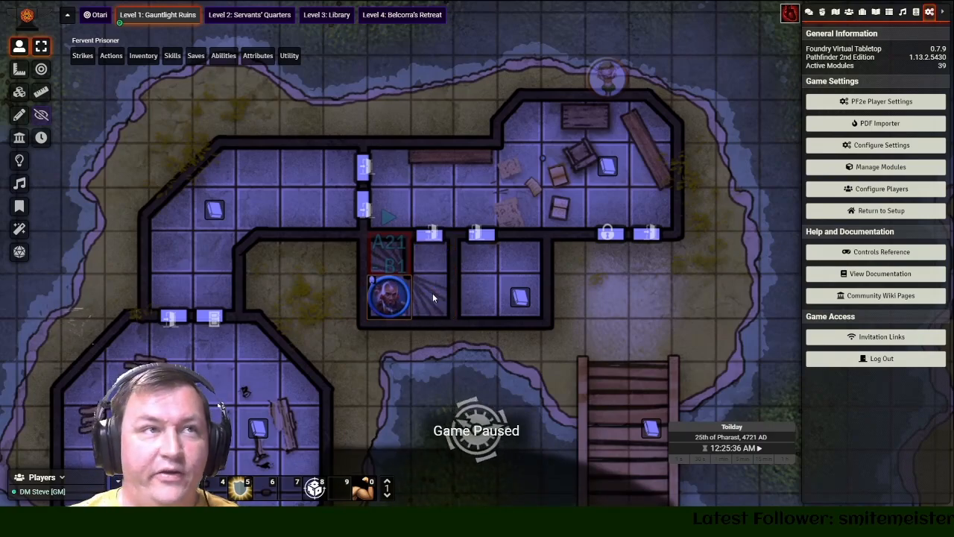
{"action": "key", "text": "Delete"}
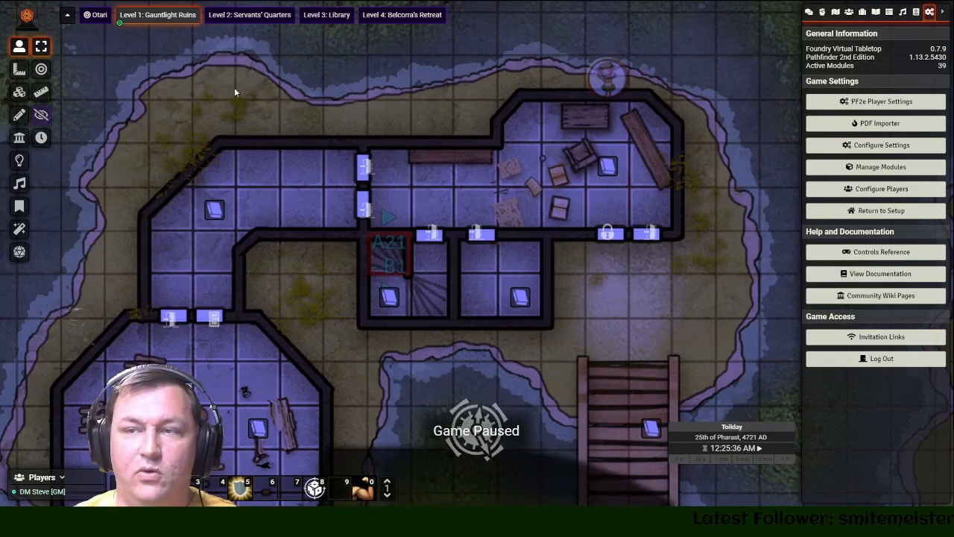
- Look over the Level 2: Servants' Quarters map, from the rubble hall and serpent chamber to the B1–A21 stairs
{"action": "left_click", "coordinate": [233, 19]}
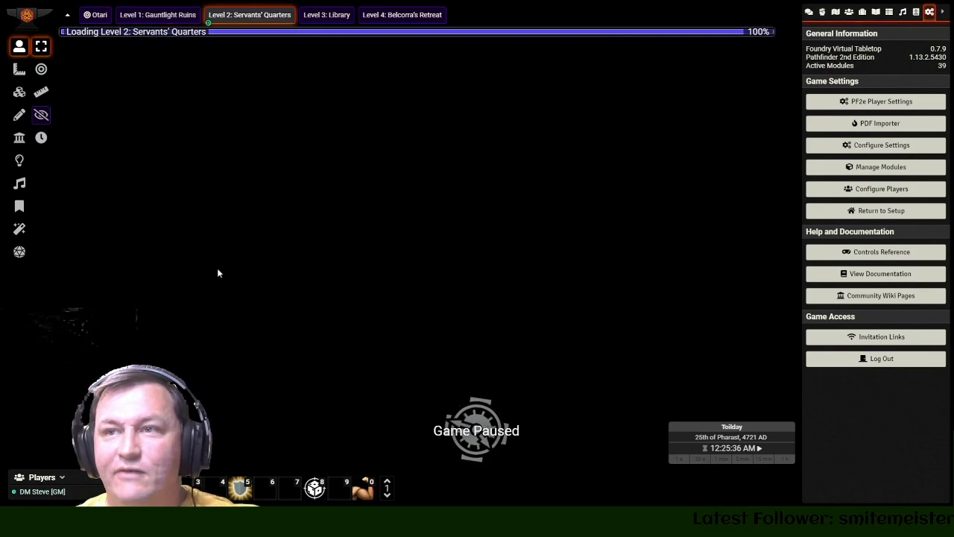
{"action": "scroll", "coordinate": [147, 178], "scroll_direction": "down", "scroll_amount": 2}
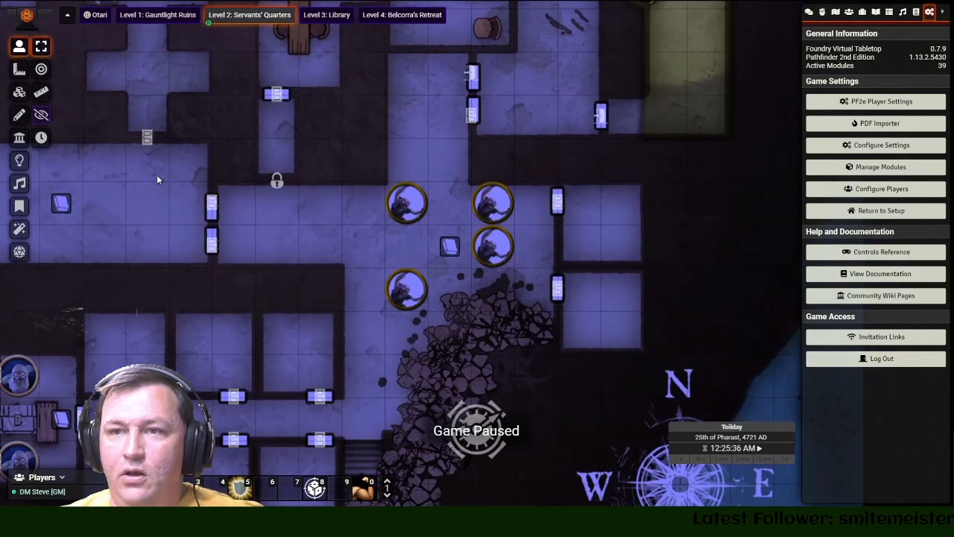
{"action": "left_click_drag", "start_coordinate": [274, 256], "coordinate": [461, 425]}
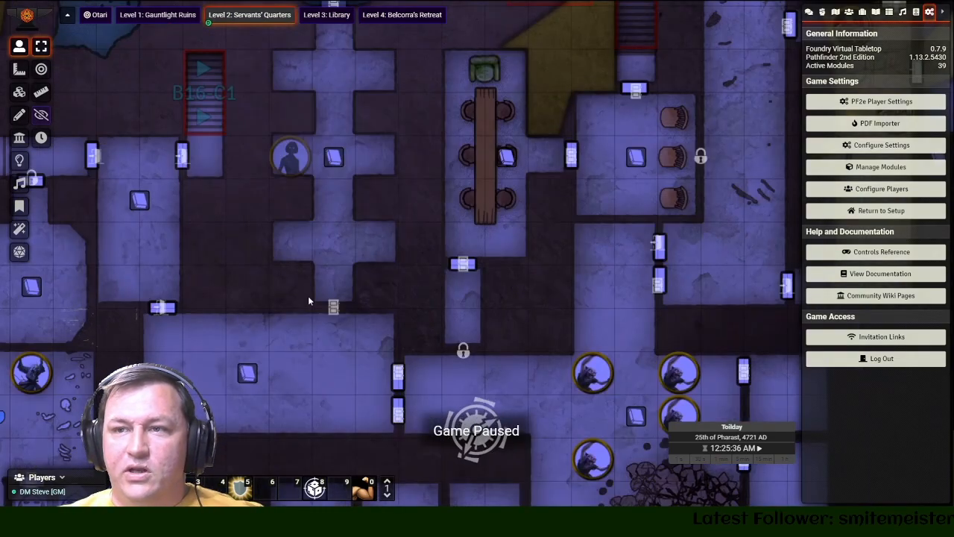
{"action": "left_click_drag", "start_coordinate": [258, 262], "coordinate": [391, 395]}
{"action": "left_click_drag", "start_coordinate": [207, 164], "coordinate": [388, 429]}
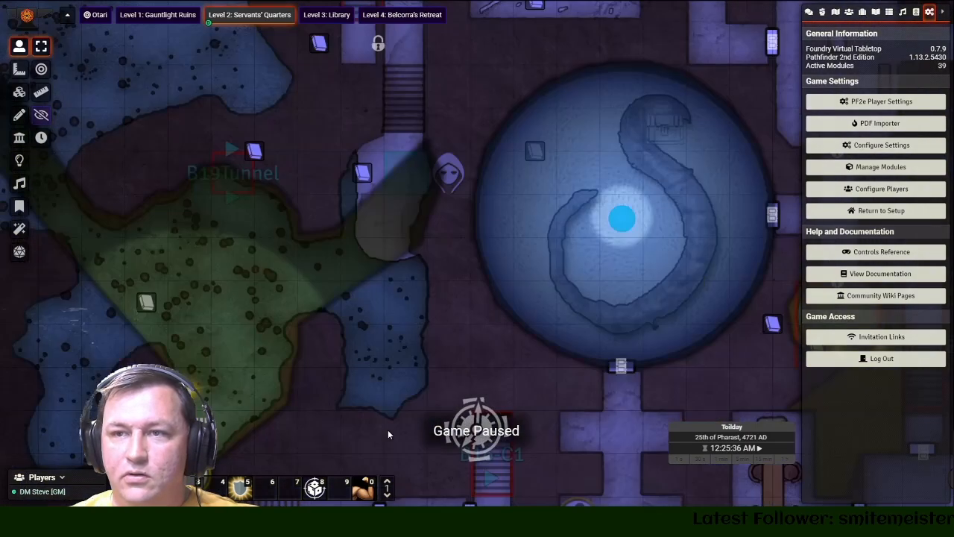
{"action": "left_click_drag", "start_coordinate": [242, 219], "coordinate": [339, 489]}
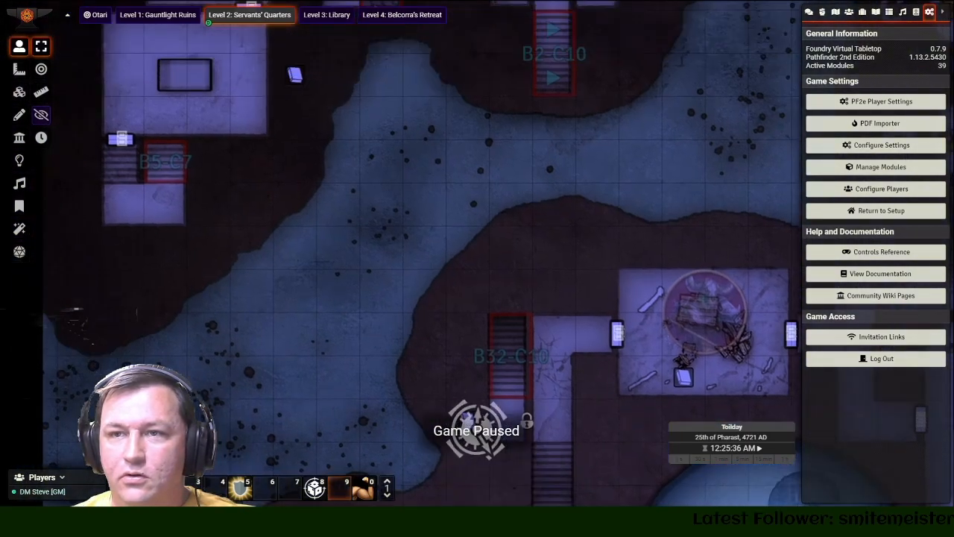
{"action": "left_click_drag", "start_coordinate": [400, 208], "coordinate": [523, 246]}
{"action": "left_click_drag", "start_coordinate": [521, 155], "coordinate": [466, 352]}
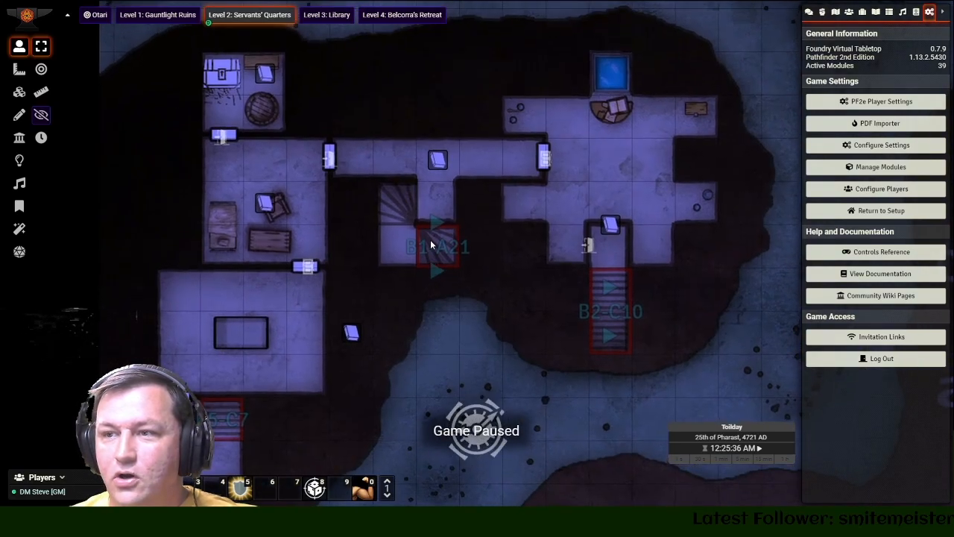
{"action": "scroll", "coordinate": [430, 239], "scroll_direction": "up", "scroll_amount": 4}
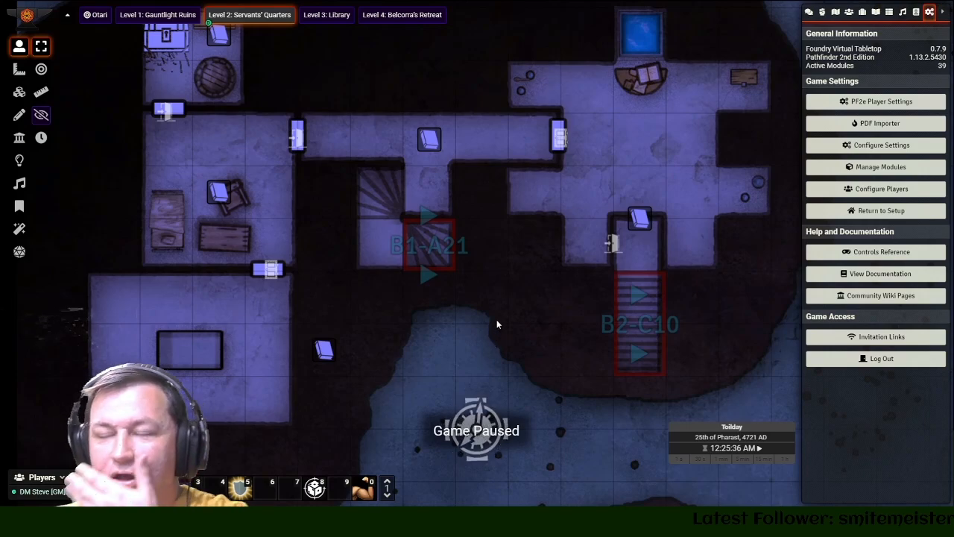
- Reload the world, reopen the Level 2: Servants' Quarters scene and survey its rooms, corridors and stairways
{"action": "key", "text": "F5"}
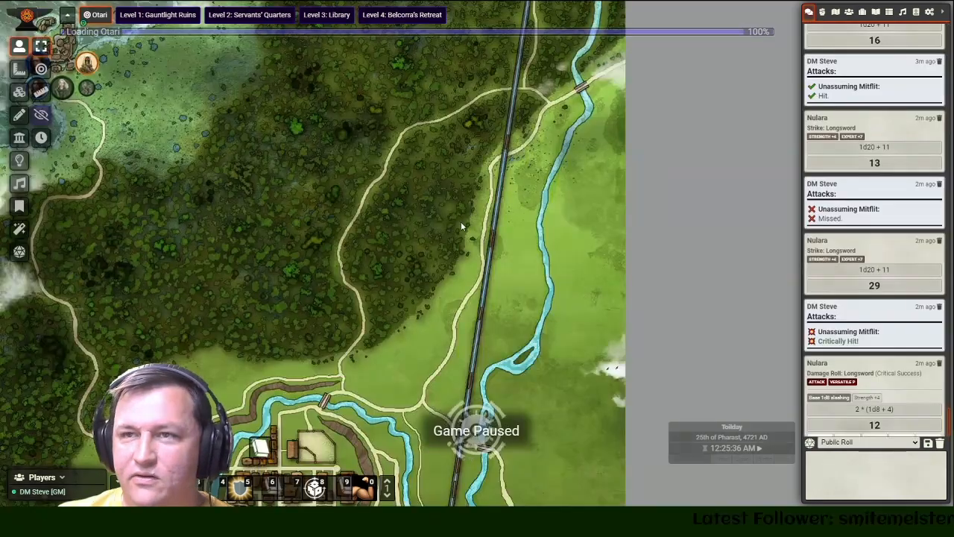
{"action": "left_click", "coordinate": [260, 15]}
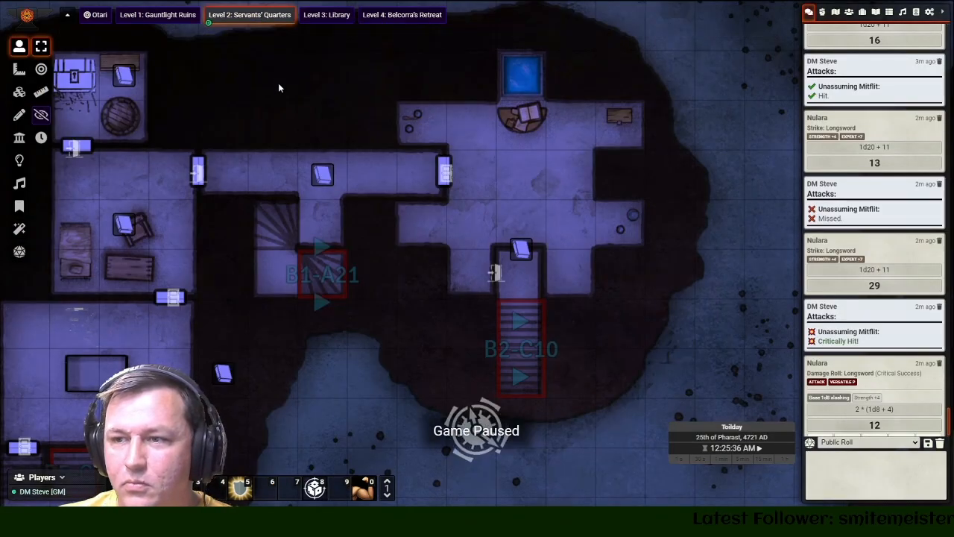
{"action": "scroll", "coordinate": [278, 88], "scroll_direction": "down", "scroll_amount": 3}
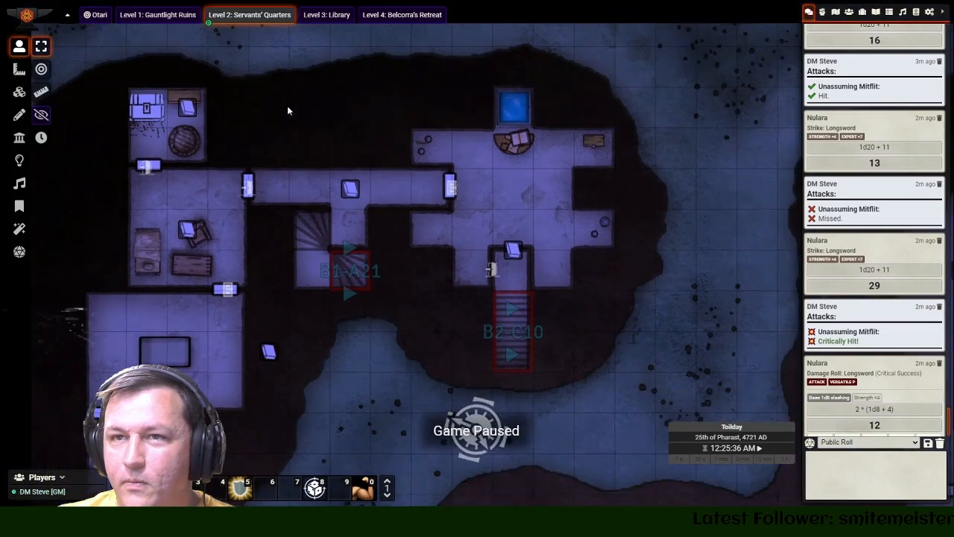
{"action": "scroll", "coordinate": [288, 105], "scroll_direction": "down", "scroll_amount": 1}
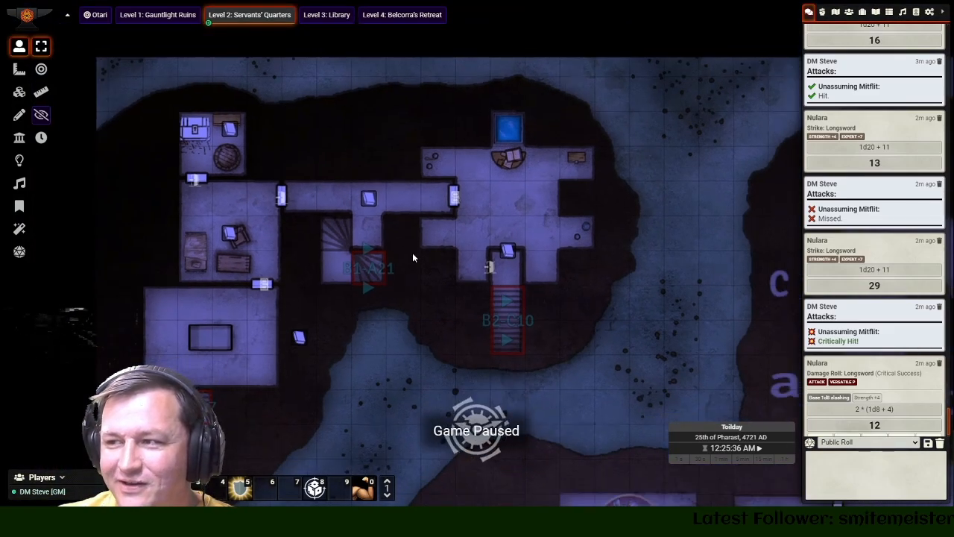
{"action": "left_click_drag", "start_coordinate": [511, 395], "coordinate": [223, 81]}
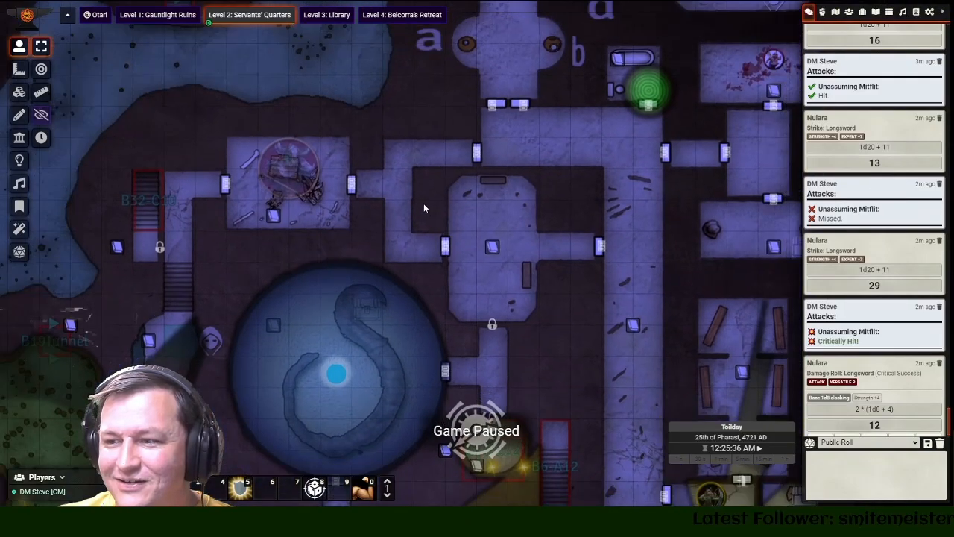
{"action": "scroll", "coordinate": [424, 204], "scroll_direction": "down", "scroll_amount": 5}
{"action": "left_click_drag", "start_coordinate": [322, 377], "coordinate": [128, 433]}
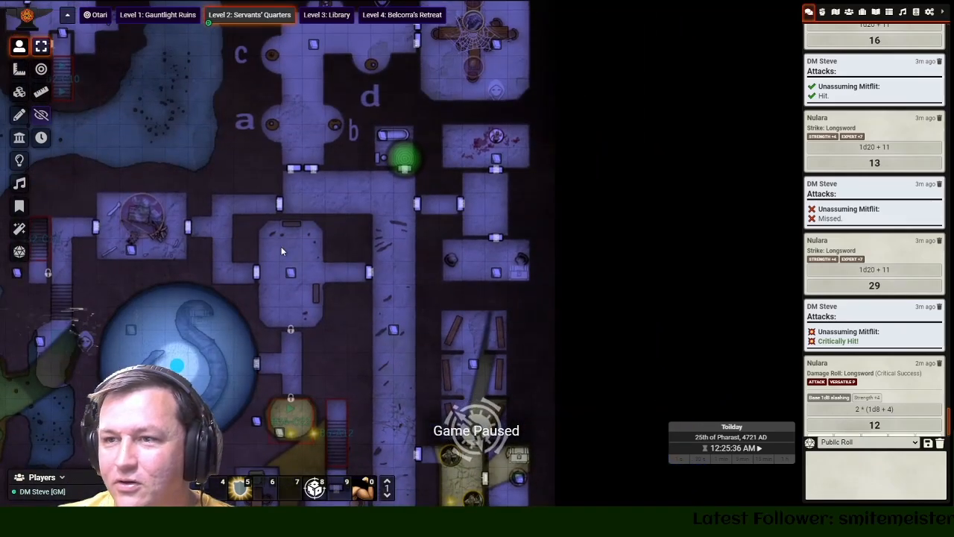
{"action": "left_click_drag", "start_coordinate": [281, 249], "coordinate": [648, 447]}
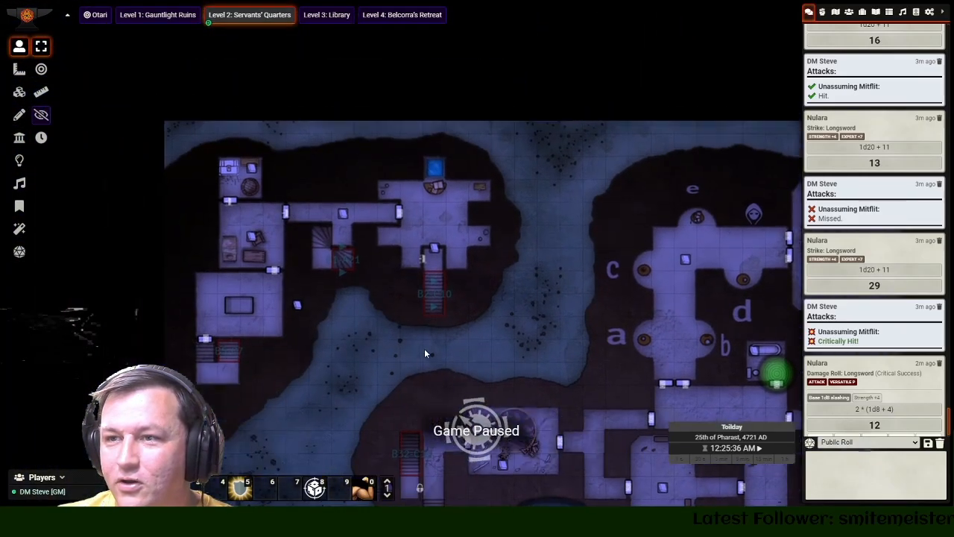
- Examine the Multilevel teleport settings of the A21–B1 stair drawing on Level 1: Gauntlight Ruins, and close its configuration
{"action": "left_click", "coordinate": [158, 18]}
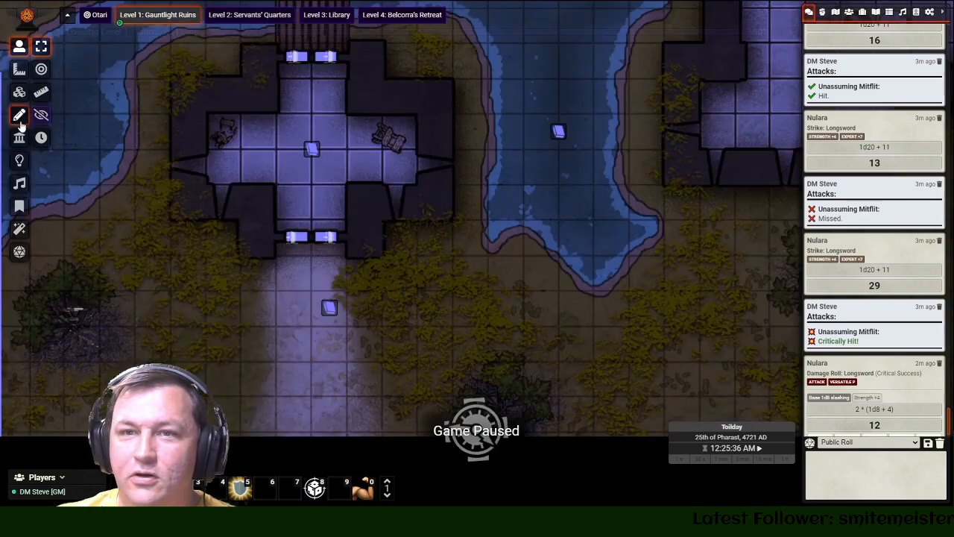
{"action": "left_click", "coordinate": [20, 115]}
{"action": "left_click_drag", "start_coordinate": [209, 149], "coordinate": [269, 384]}
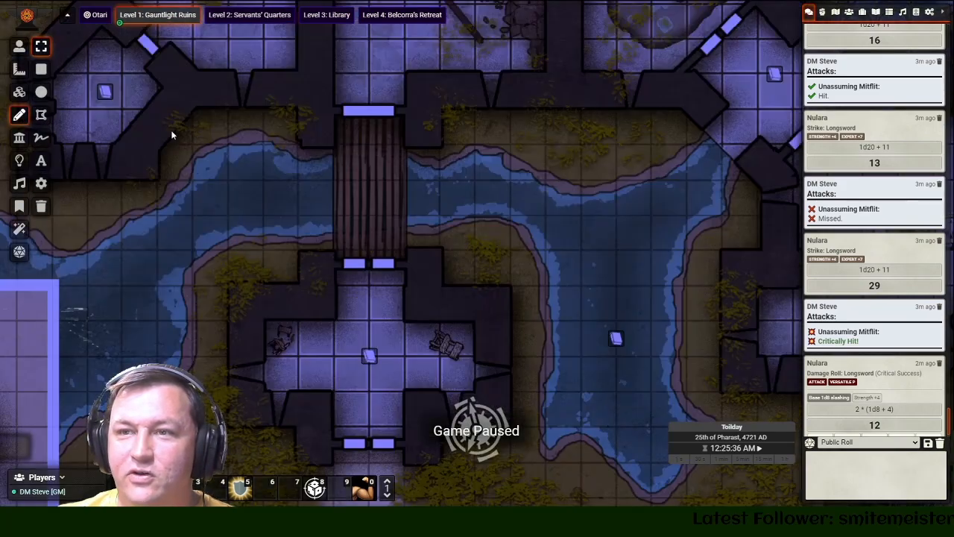
{"action": "left_click_drag", "start_coordinate": [171, 130], "coordinate": [289, 341]}
{"action": "left_click_drag", "start_coordinate": [187, 117], "coordinate": [302, 489]}
{"action": "left_click_drag", "start_coordinate": [231, 169], "coordinate": [254, 479]}
{"action": "left_click_drag", "start_coordinate": [423, 120], "coordinate": [264, 362]}
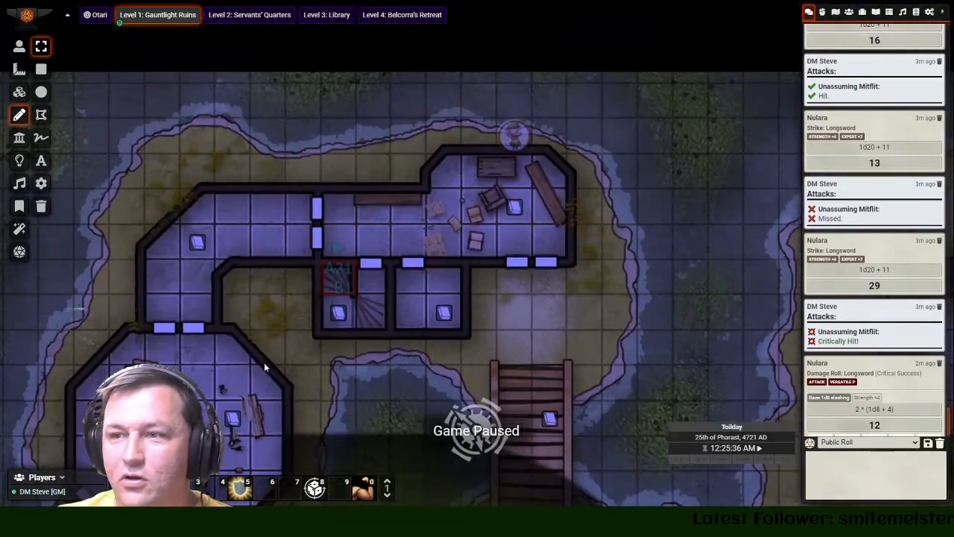
{"action": "double_click", "coordinate": [356, 277]}
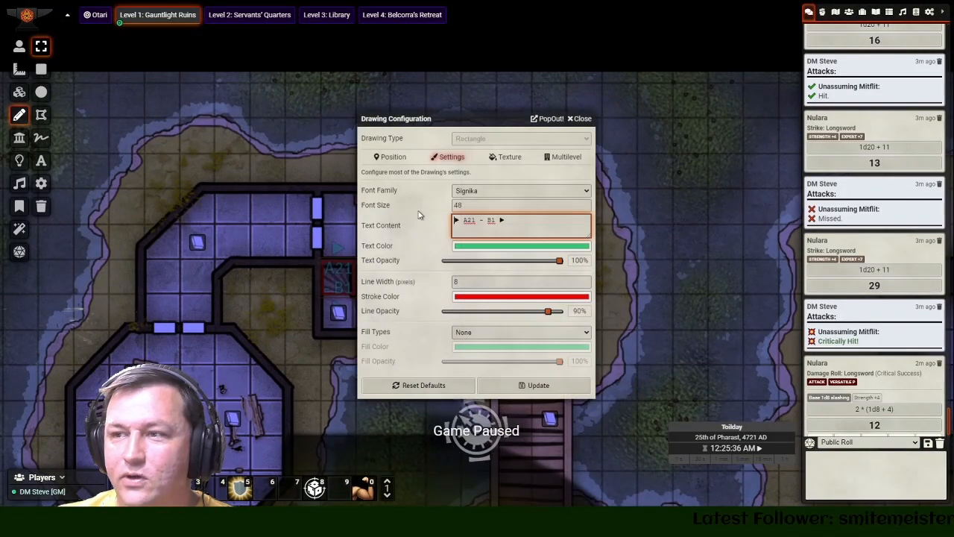
{"action": "left_click", "coordinate": [557, 155]}
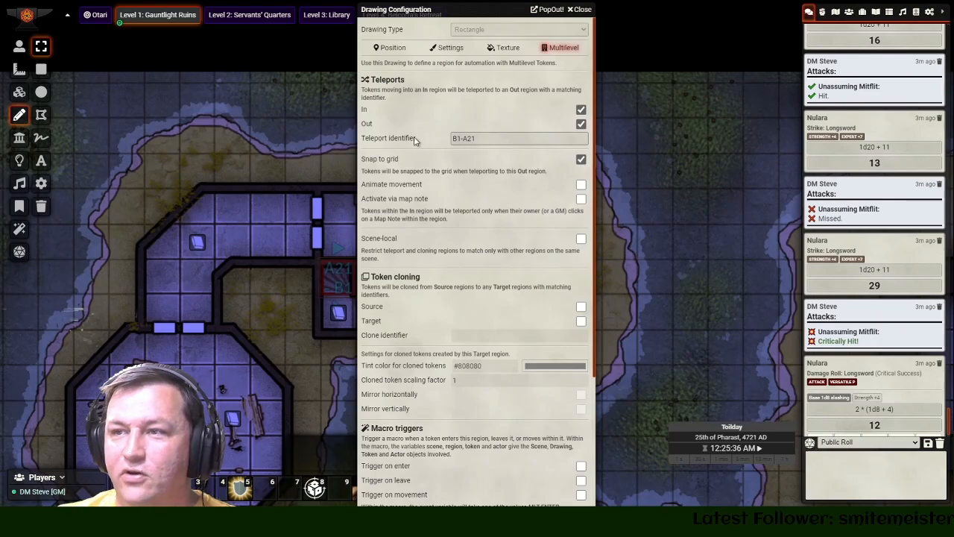
{"action": "key", "text": "space"}
{"action": "left_click", "coordinate": [580, 10]}
- Examine the Multilevel teleport settings of the matching B1–A21 stair drawing on Level 2: Servants' Quarters, and close its configuration
{"action": "left_click", "coordinate": [246, 15]}
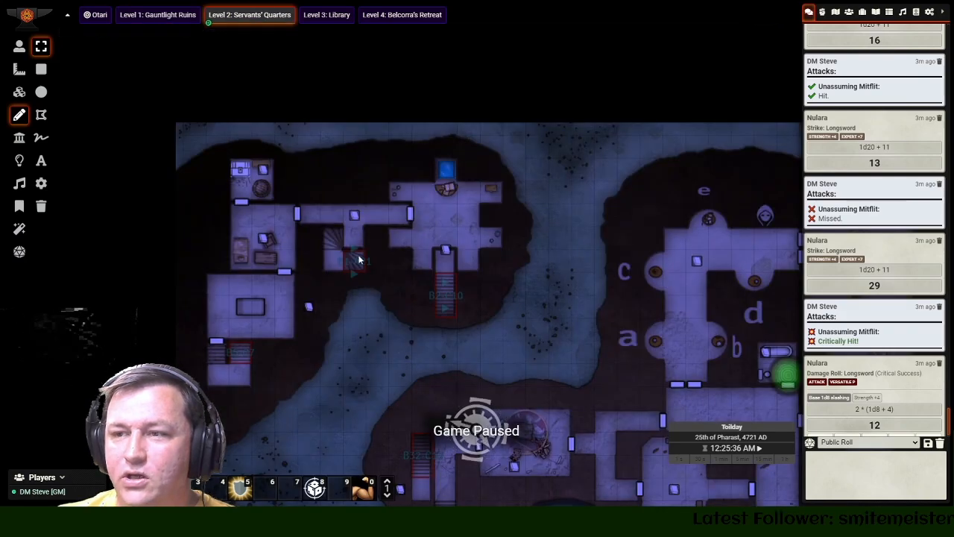
{"action": "double_click", "coordinate": [363, 254]}
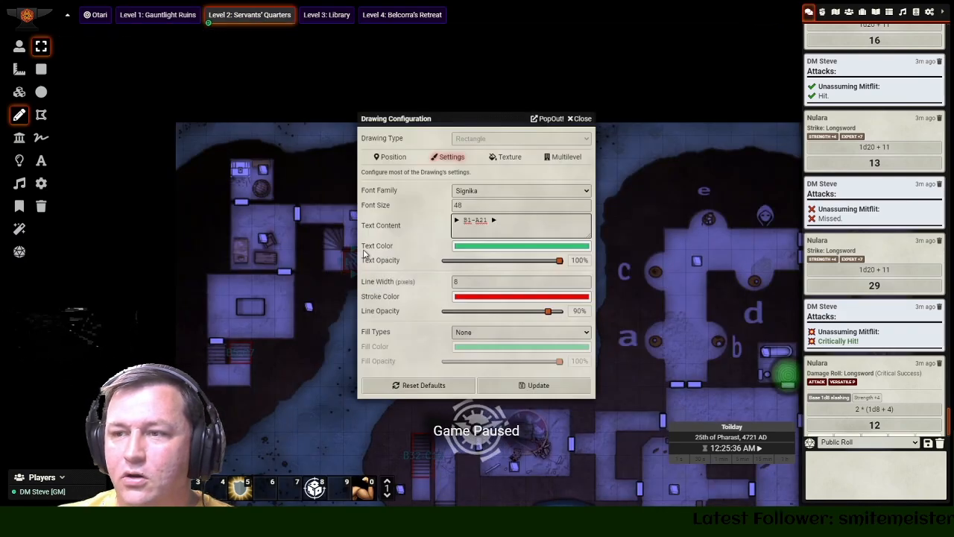
{"action": "left_click", "coordinate": [554, 158]}
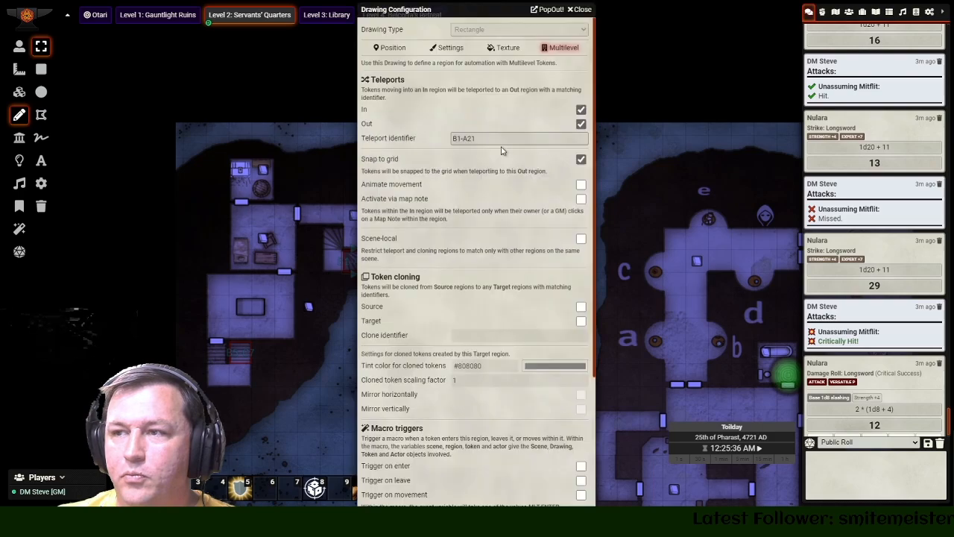
{"action": "left_click", "coordinate": [580, 10]}
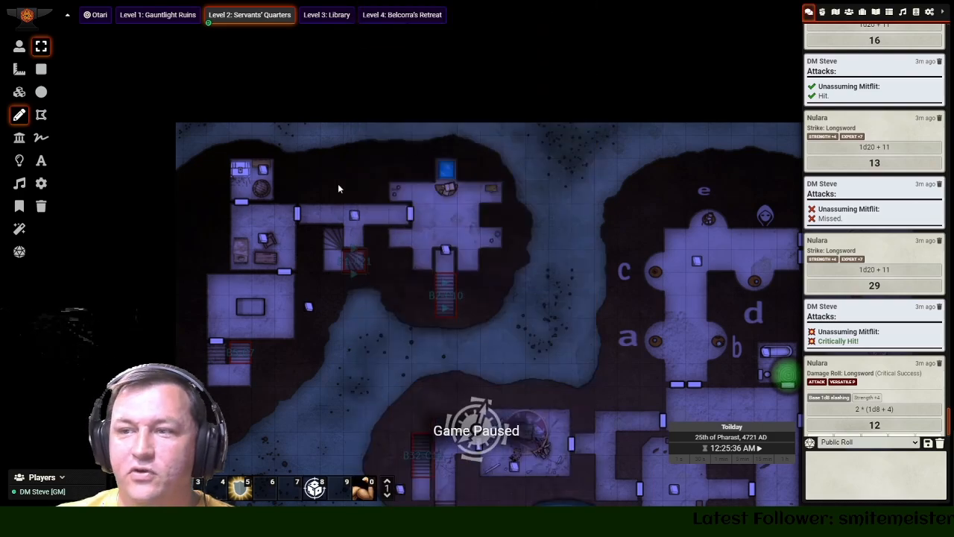
- Copy the prisoner token from the shore beside the boathouse on Level 1: Gauntlight Ruins
{"action": "left_click", "coordinate": [136, 17]}
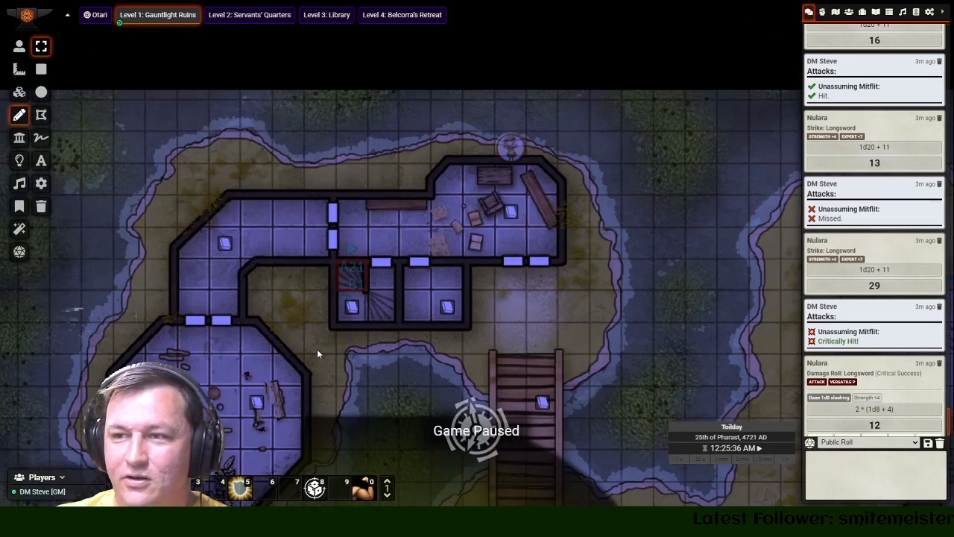
{"action": "left_click_drag", "start_coordinate": [318, 350], "coordinate": [331, 133]}
{"action": "left_click_drag", "start_coordinate": [303, 309], "coordinate": [370, 92]}
{"action": "left_click_drag", "start_coordinate": [279, 320], "coordinate": [293, 240]}
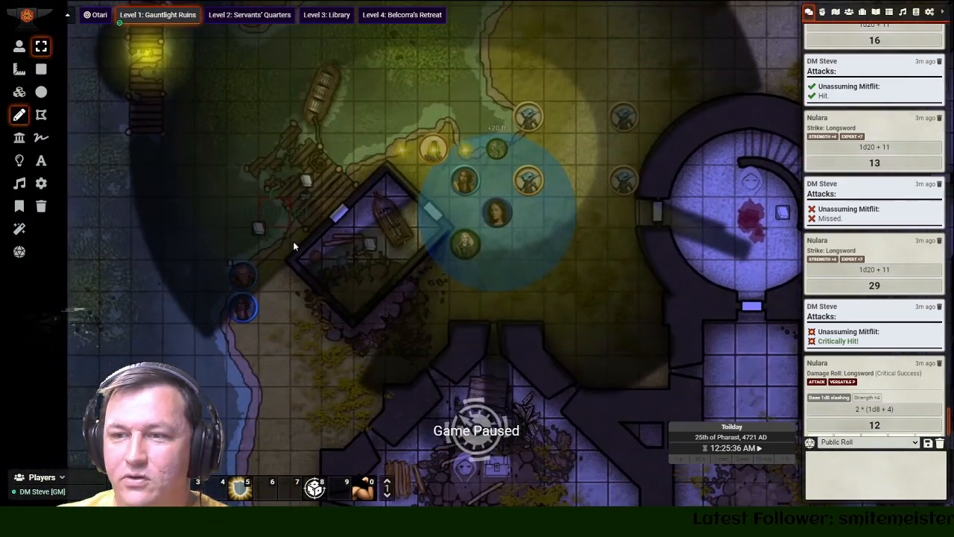
{"action": "mouse_move", "coordinate": [292, 334]}
{"action": "left_mouse_down"}
{"action": "mouse_move", "coordinate": [330, 156]}
{"action": "mouse_move", "coordinate": [327, 326]}
{"action": "left_mouse_up"}
{"action": "left_click", "coordinate": [20, 46]}
{"action": "left_click", "coordinate": [252, 247]}
{"action": "key", "text": "ctrl+c"}
- Paste the copied prisoner token into the small stair room by the A21–B1 marker and move it toward the teleport region
{"action": "left_click_drag", "start_coordinate": [238, 177], "coordinate": [225, 331]}
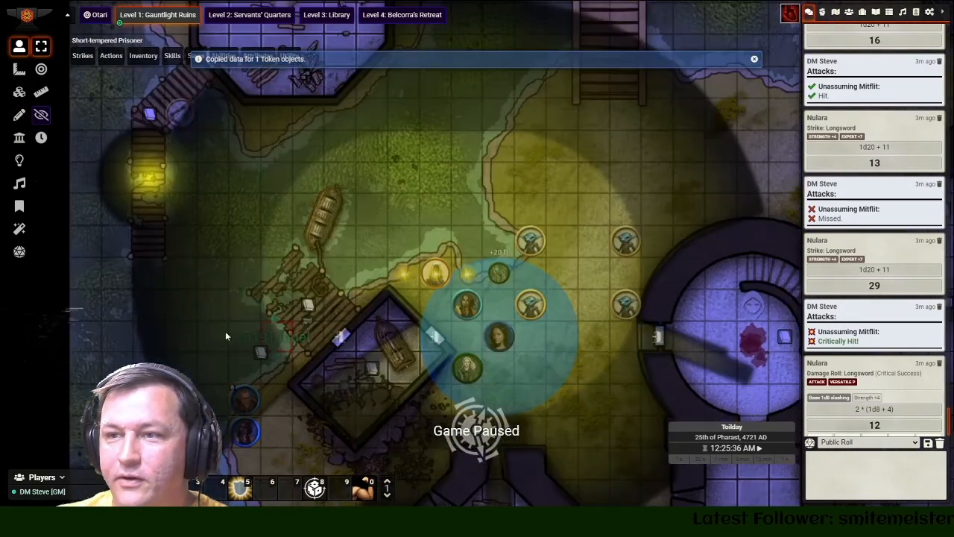
{"action": "left_click_drag", "start_coordinate": [240, 216], "coordinate": [167, 483]}
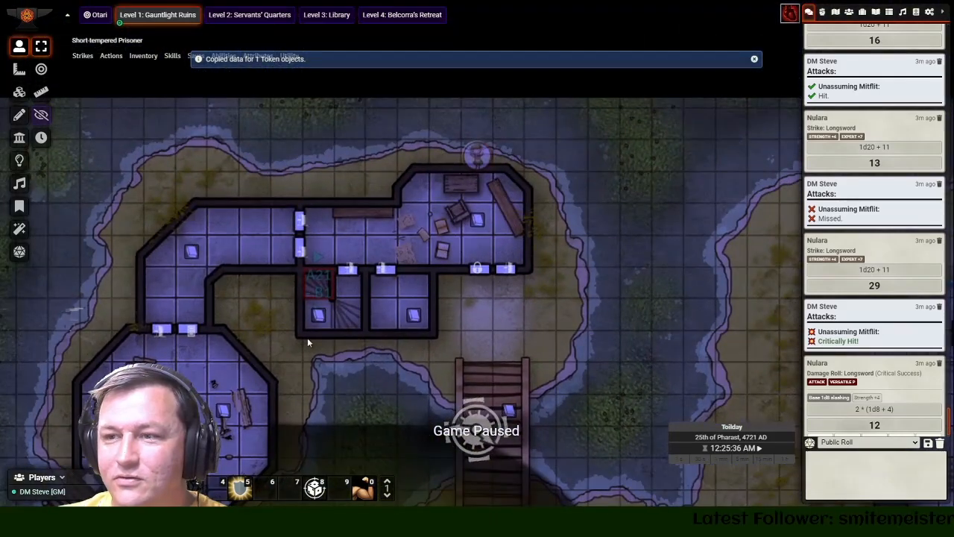
{"action": "key", "text": "ctrl+v"}
{"action": "left_click", "coordinate": [351, 315]}
{"action": "key", "text": "Left"}
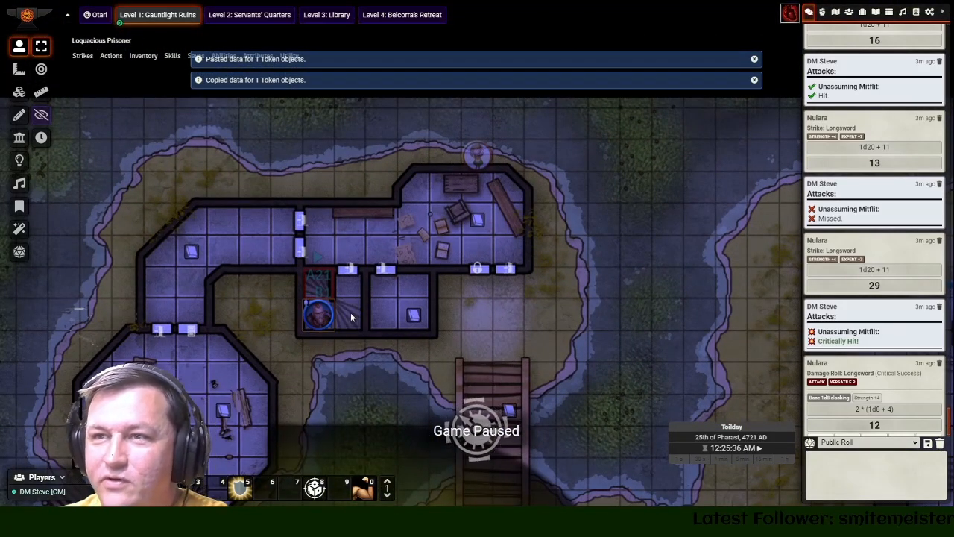
- Switch to Level 2: Servants' Quarters and move the teleported prisoner token off the B1–A21 stairs into the corridor to the north
{"action": "left_click", "coordinate": [250, 15]}
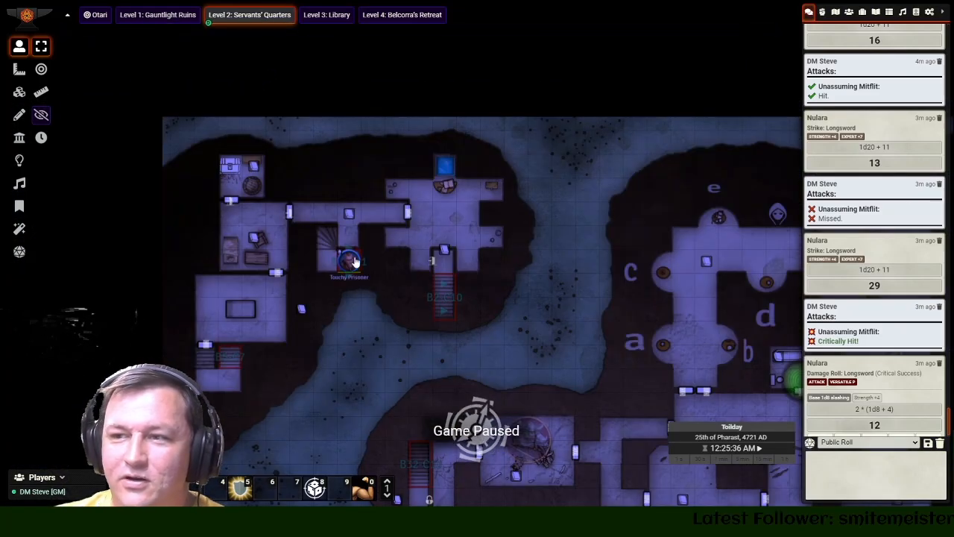
{"action": "left_click", "coordinate": [352, 261]}
{"action": "key", "text": "Up"}
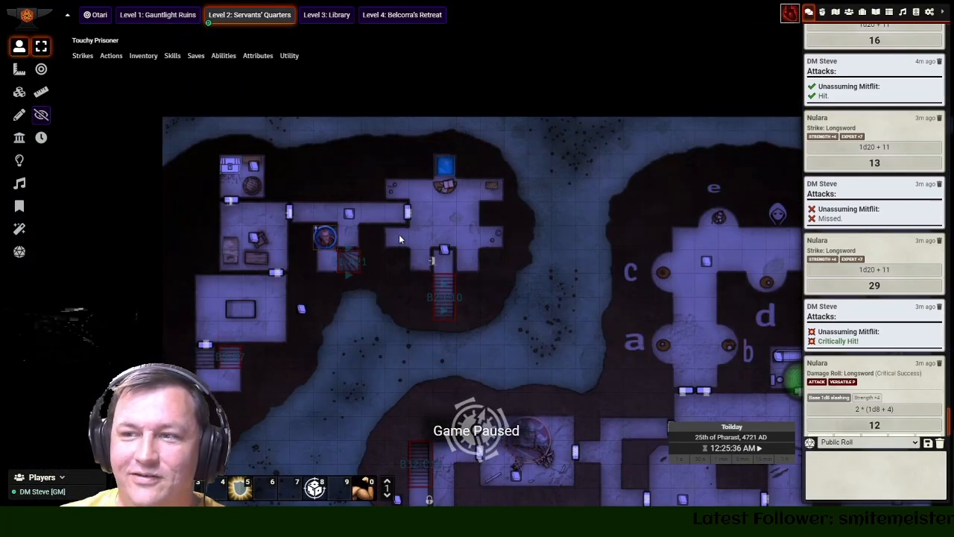
{"action": "key", "text": "Up"}
{"action": "key", "text": "Left"}
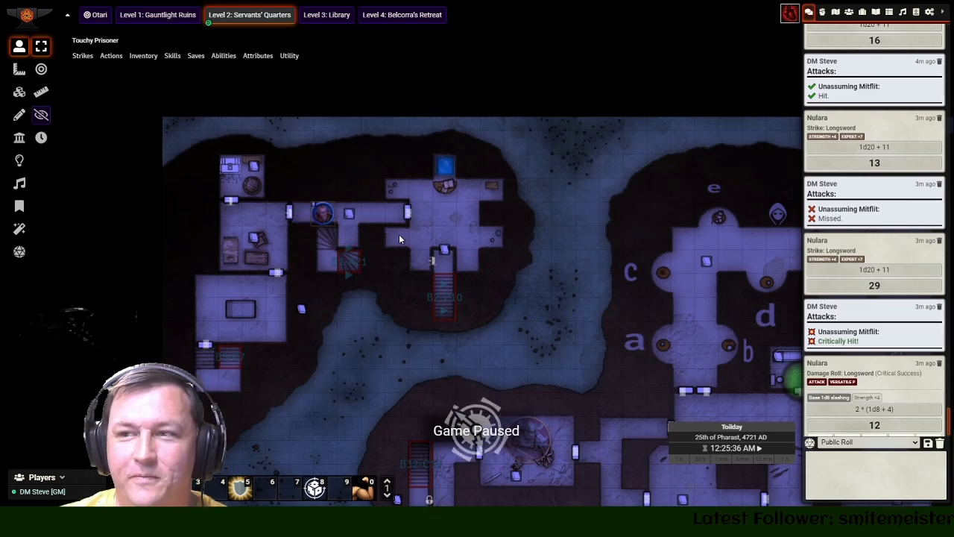
- Move the prisoner token west along the corridor into the furnished room and south to its lower door
{"action": "key", "text": "Right"}
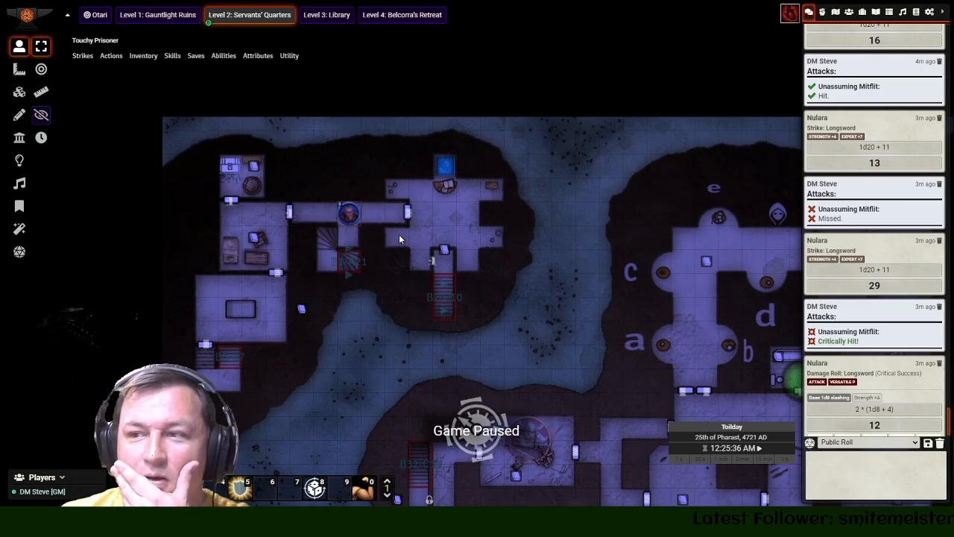
{"action": "key", "text": "Left"}
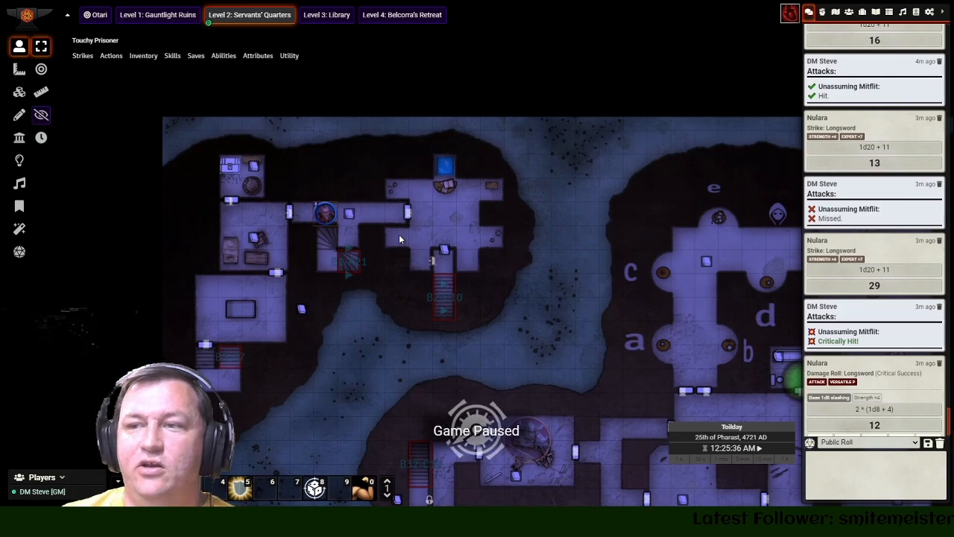
{"action": "key", "text": "Left"}
{"action": "key", "text": "Left"}
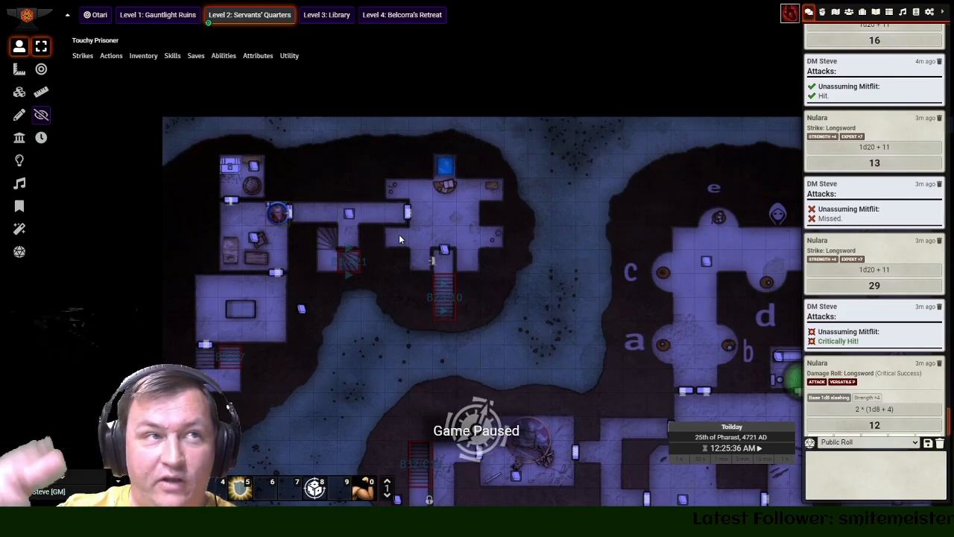
{"action": "key", "text": "Down"}
{"action": "key", "text": "Down"}
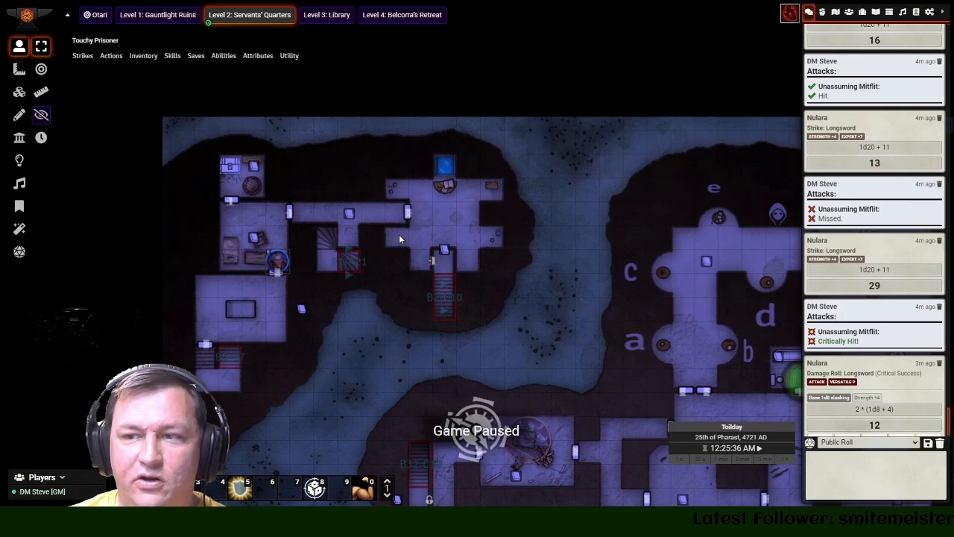
- Move the prisoner token back north to the corridor, east to its far door, and onto the stairs south of the cross-shaped room
{"action": "key", "text": "Up"}
{"action": "key", "text": "Up"}
{"action": "key", "text": "Right"}
{"action": "key", "text": "Right"}
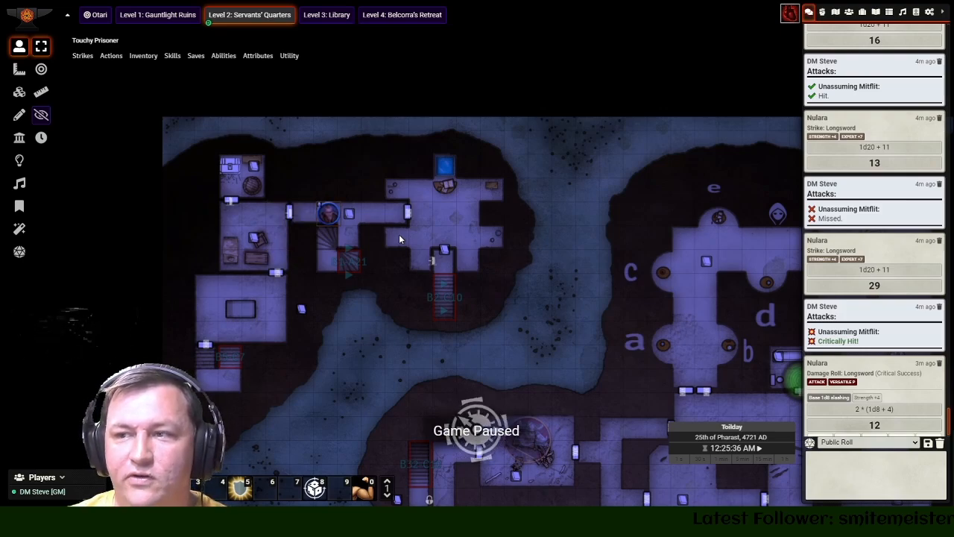
{"action": "key", "text": "Right"}
{"action": "key", "text": "Right"}
{"action": "key", "text": "Right"}
{"action": "left_click_drag", "start_coordinate": [398, 214], "coordinate": [440, 251]}
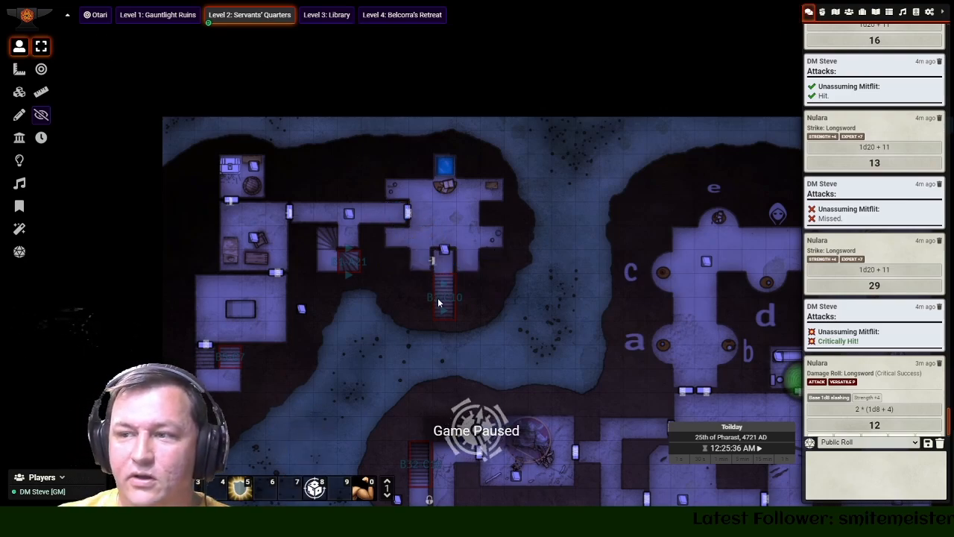
- Switch to Level 3: Library and move the teleported prisoner token down the stairs and back up into the teleport region
{"action": "left_click", "coordinate": [327, 17]}
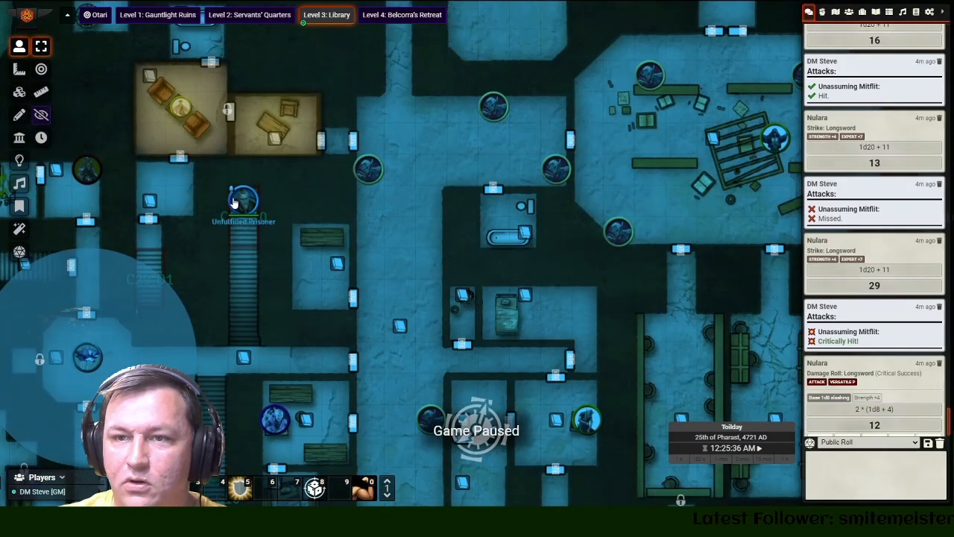
{"action": "left_click", "coordinate": [237, 198]}
{"action": "key", "text": "Down"}
{"action": "key", "text": "Down"}
{"action": "key", "text": "Down"}
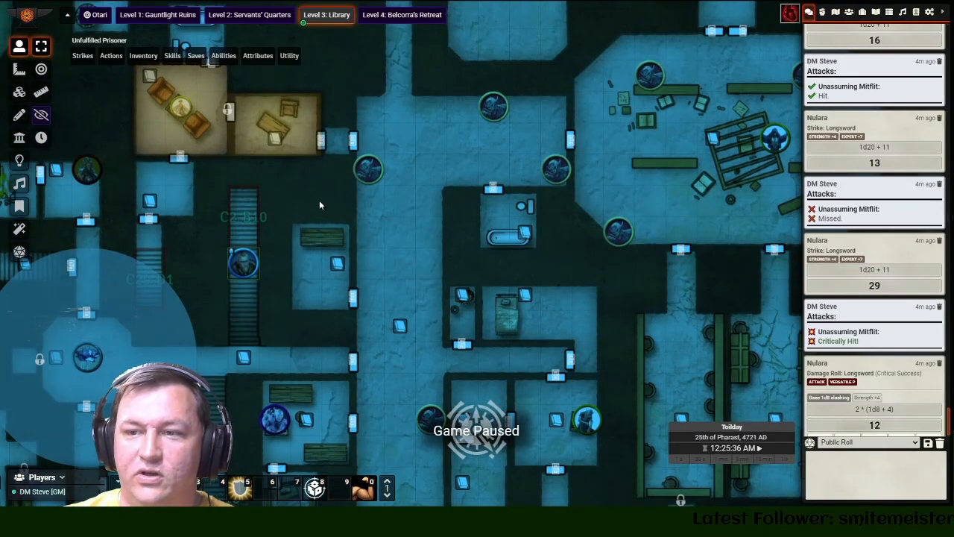
{"action": "key", "text": "Up"}
{"action": "key", "text": "Up"}
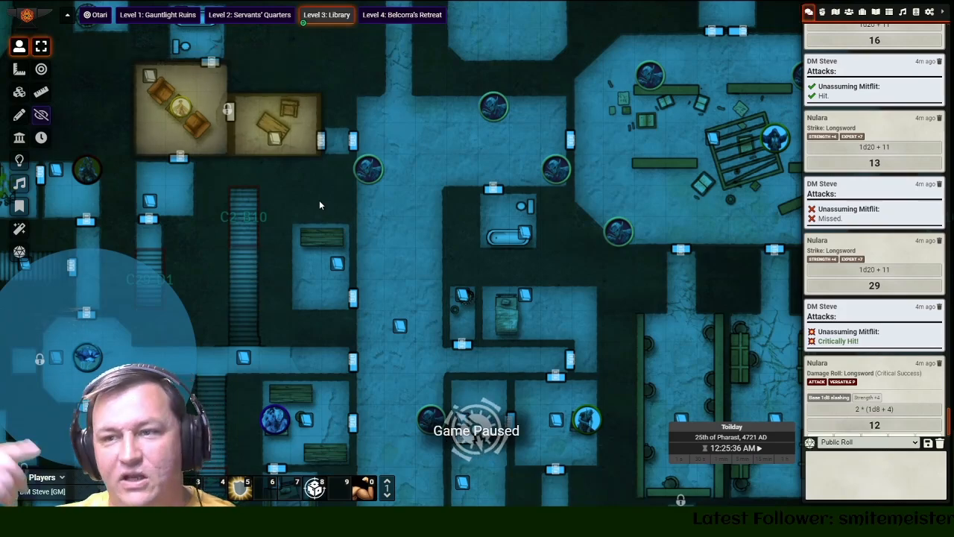
- Switch to Level 2: Servants' Quarters and move the returned prisoner token up the stairs and off to their west side
{"action": "left_click", "coordinate": [247, 18]}
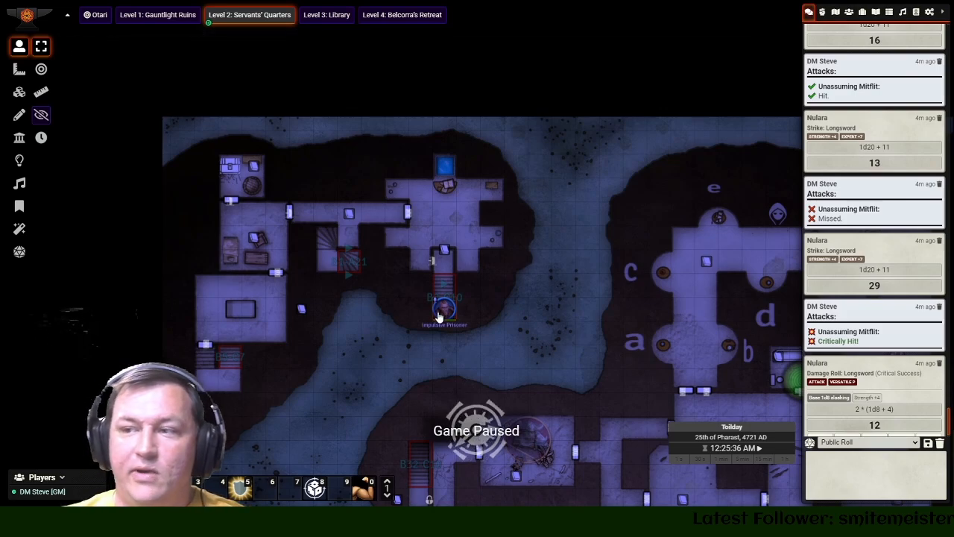
{"action": "left_click", "coordinate": [443, 317]}
{"action": "key", "text": "Up"}
{"action": "key", "text": "Up"}
{"action": "key", "text": "Left"}
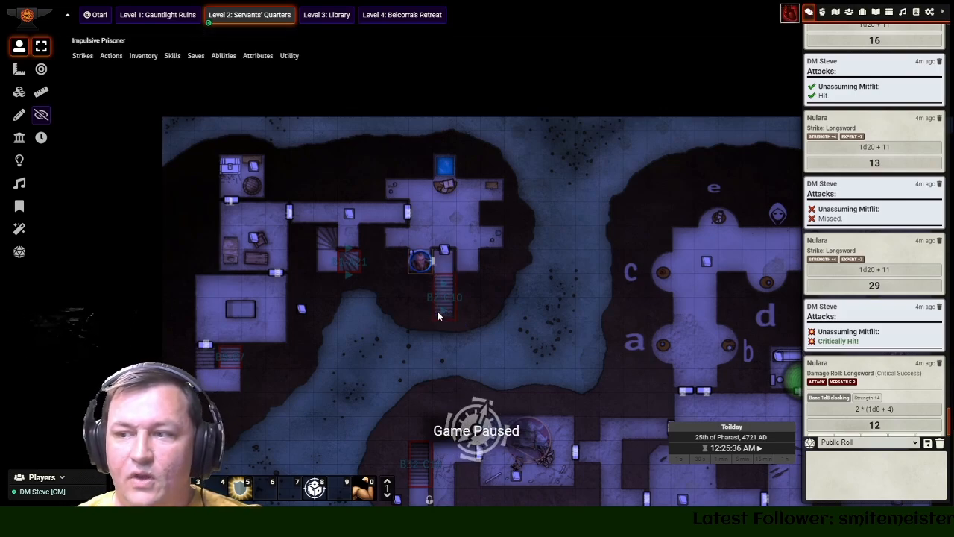
- On Level 1: Gauntlight Ruins, move the Halarmony token from the shore onto the tunnel teleport region by the dock, and delete it
{"action": "left_click", "coordinate": [336, 302]}
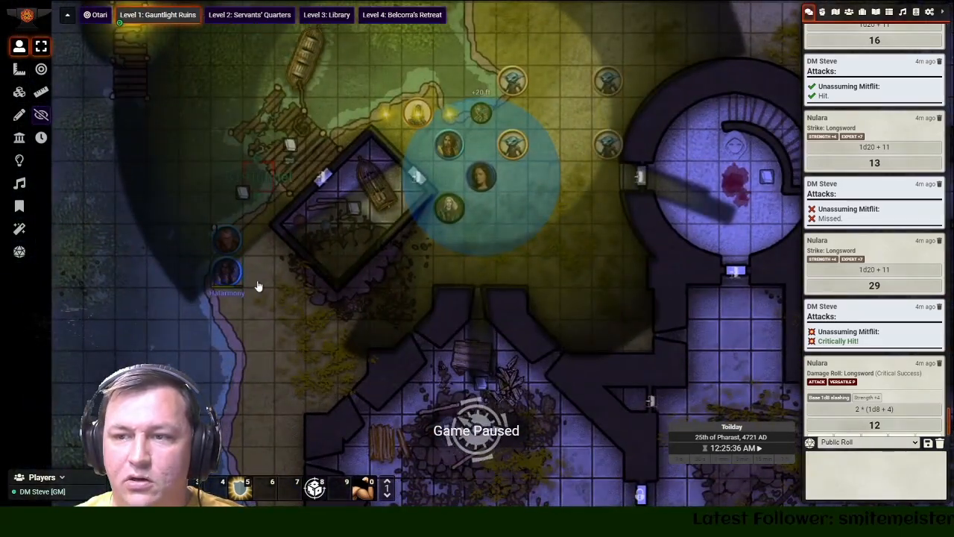
{"action": "left_click", "coordinate": [240, 276]}
{"action": "left_click_drag", "start_coordinate": [253, 214], "coordinate": [258, 175]}
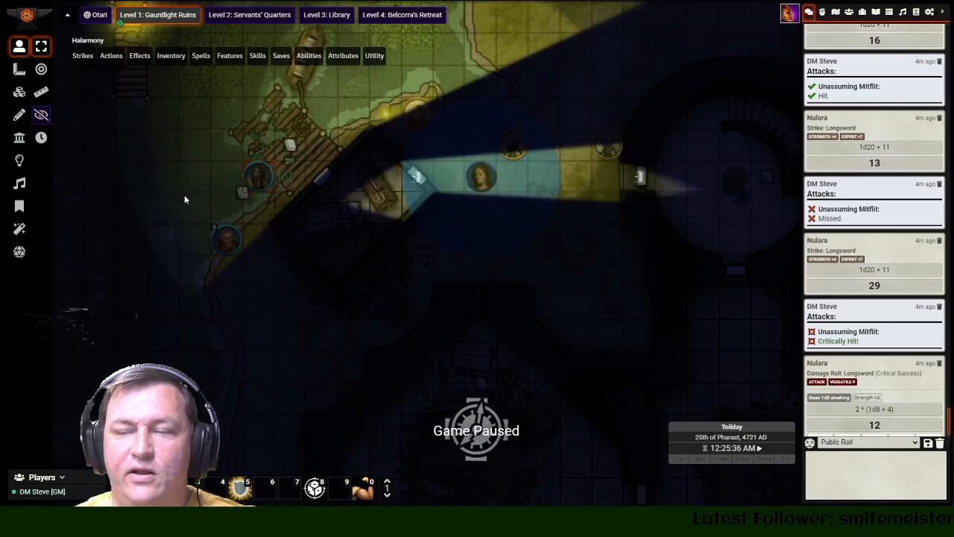
{"action": "left_click_drag", "start_coordinate": [186, 197], "coordinate": [197, 248]}
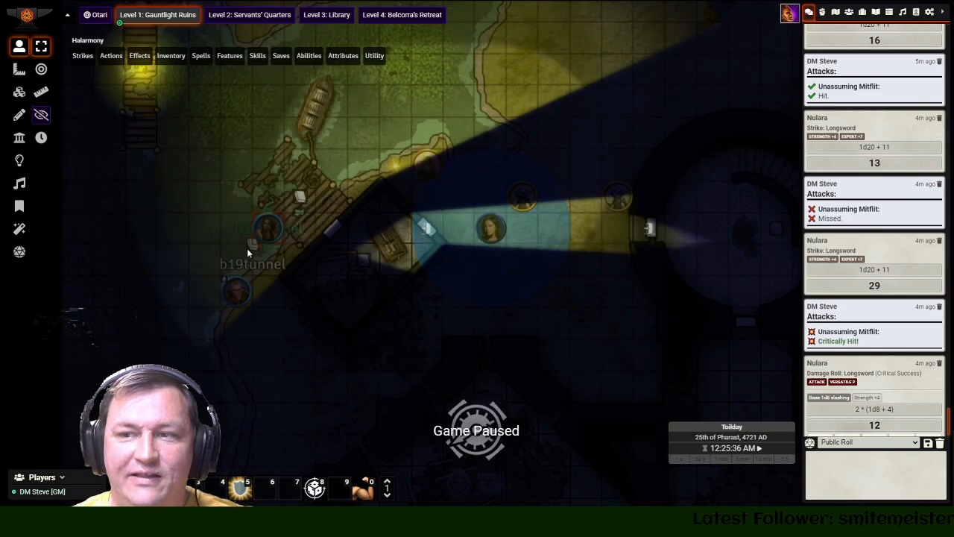
{"action": "key", "text": "Delete"}
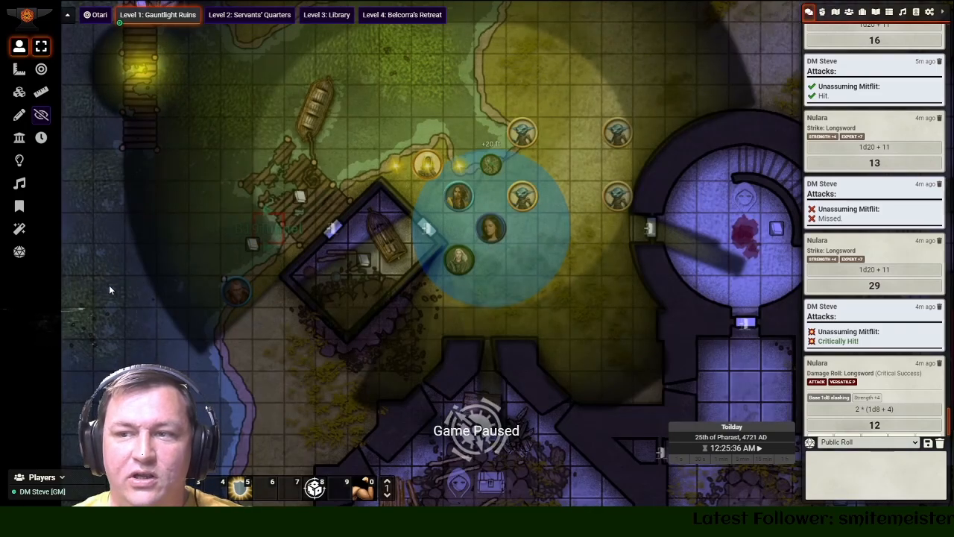
- Examine the tunnel teleport region beside the green cavern and the surrounding rooms on Level 2: Servants' Quarters
{"action": "left_click", "coordinate": [237, 16]}
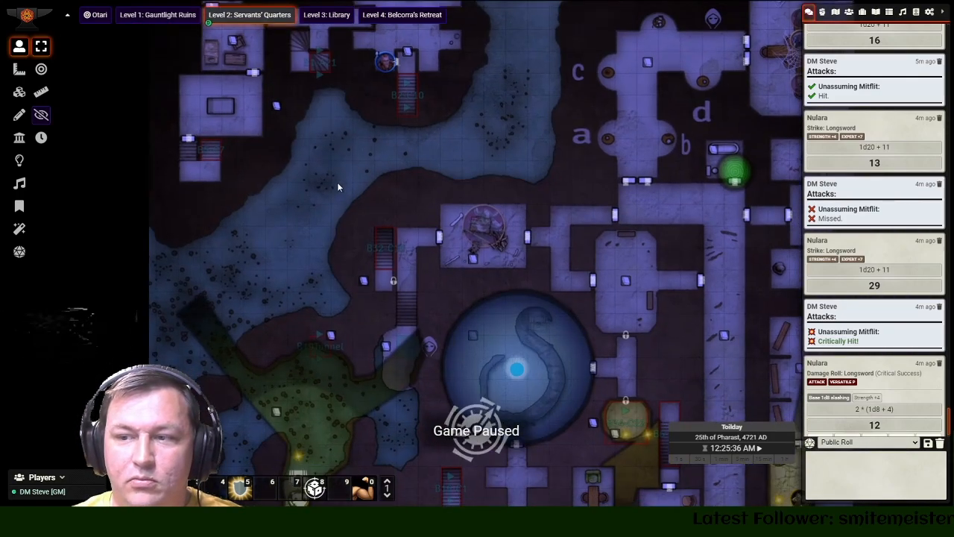
{"action": "left_click_drag", "start_coordinate": [322, 354], "coordinate": [326, 228]}
{"action": "scroll", "coordinate": [326, 228], "scroll_direction": "up", "scroll_amount": 7}
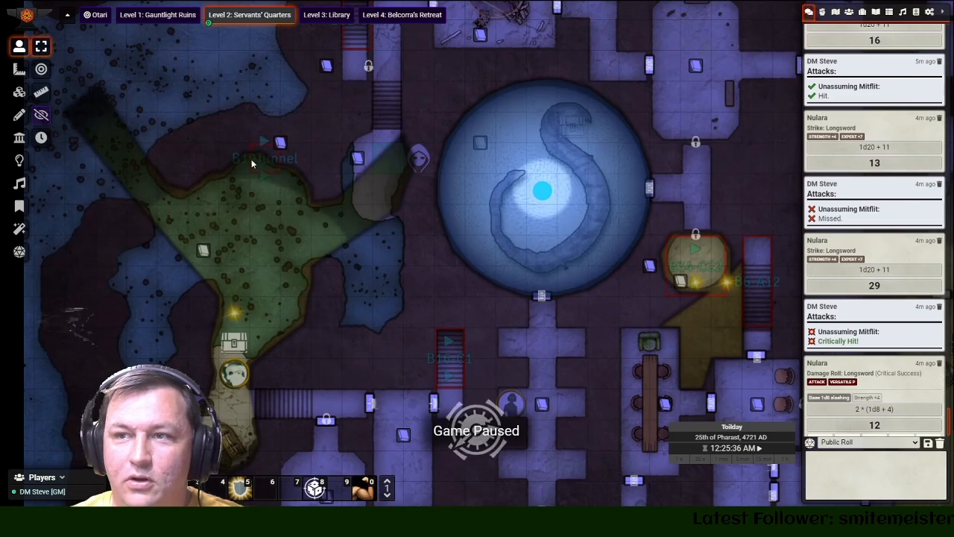
{"action": "left_click_drag", "start_coordinate": [307, 166], "coordinate": [325, 221]}
{"action": "left_click_drag", "start_coordinate": [223, 141], "coordinate": [299, 222]}
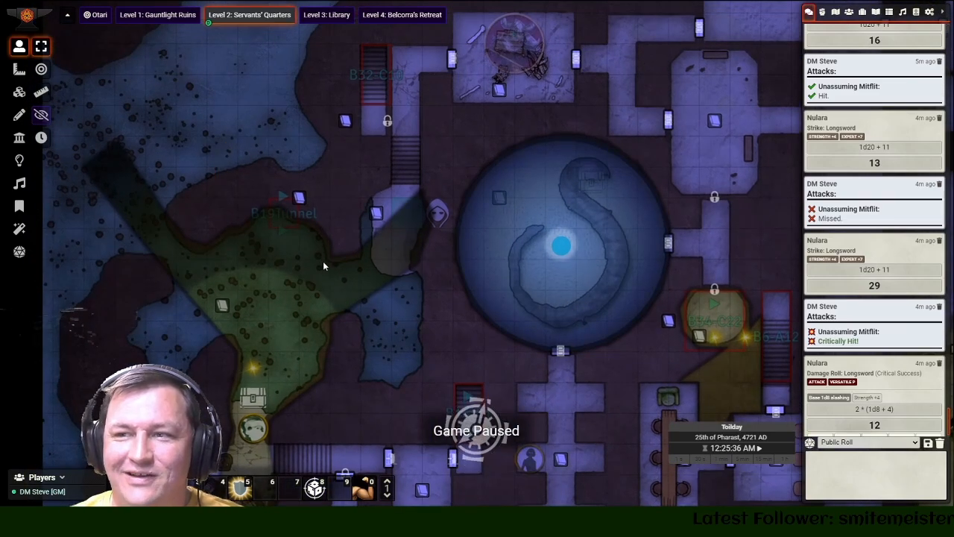
{"action": "scroll", "coordinate": [323, 264], "scroll_direction": "down", "scroll_amount": 3}
{"action": "left_click_drag", "start_coordinate": [362, 290], "coordinate": [210, 254]}
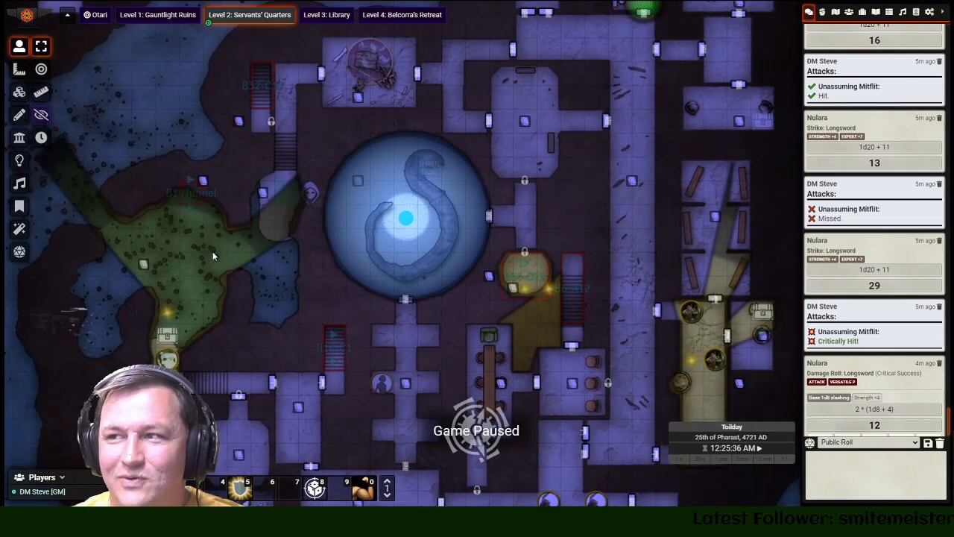
{"action": "scroll", "coordinate": [212, 255], "scroll_direction": "down", "scroll_amount": 2}
{"action": "scroll", "coordinate": [215, 251], "scroll_direction": "down", "scroll_amount": 2}
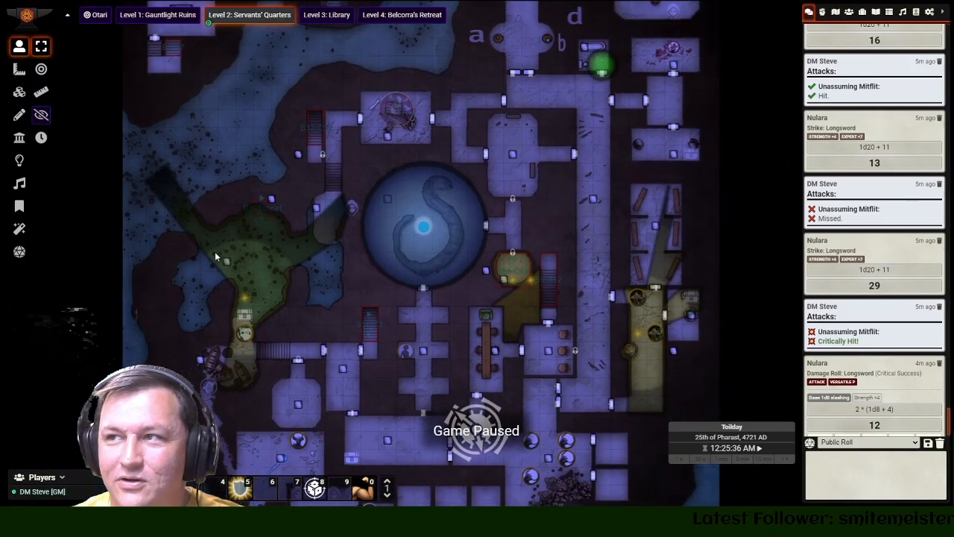
{"action": "scroll", "coordinate": [228, 228], "scroll_direction": "down", "scroll_amount": 1}
- Remove the prisoner token beside the stairs south of the cross-shaped room on Level 2
{"action": "left_click_drag", "start_coordinate": [253, 162], "coordinate": [263, 325]}
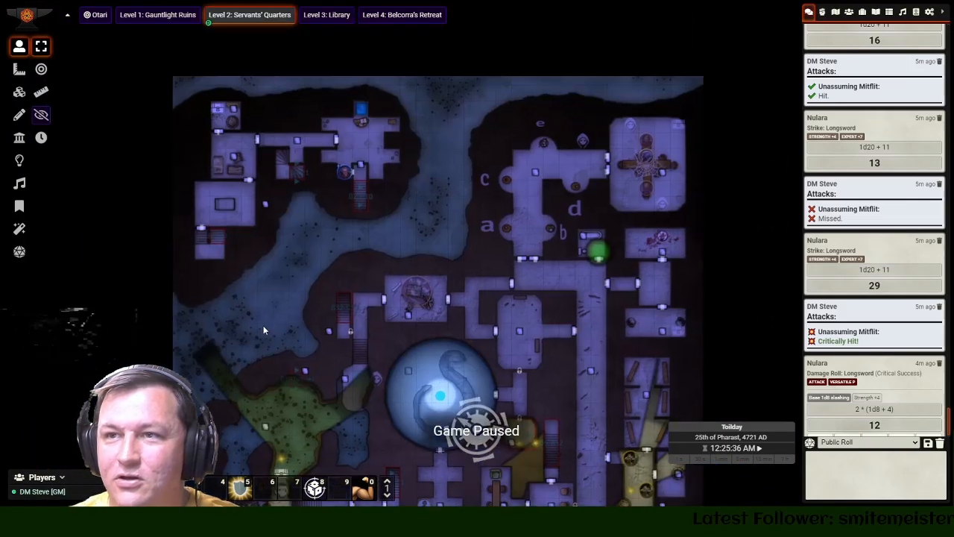
{"action": "left_click", "coordinate": [346, 175]}
{"action": "left_click_drag", "start_coordinate": [346, 176], "coordinate": [323, 278]}
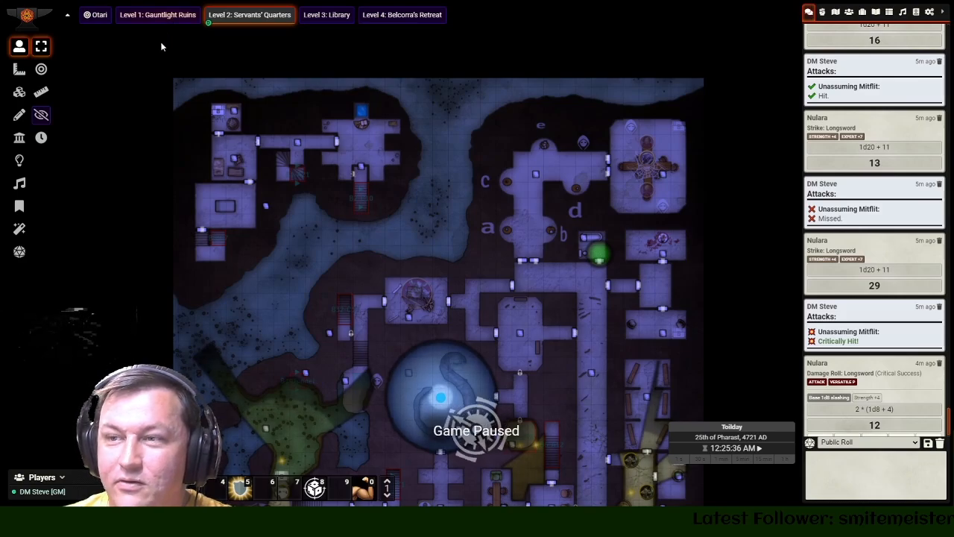
- Switch to Level 1: Gauntlight Ruins and move the remaining prisoner token one square southeast along the shore beside the boathouse
{"action": "left_click", "coordinate": [157, 14]}
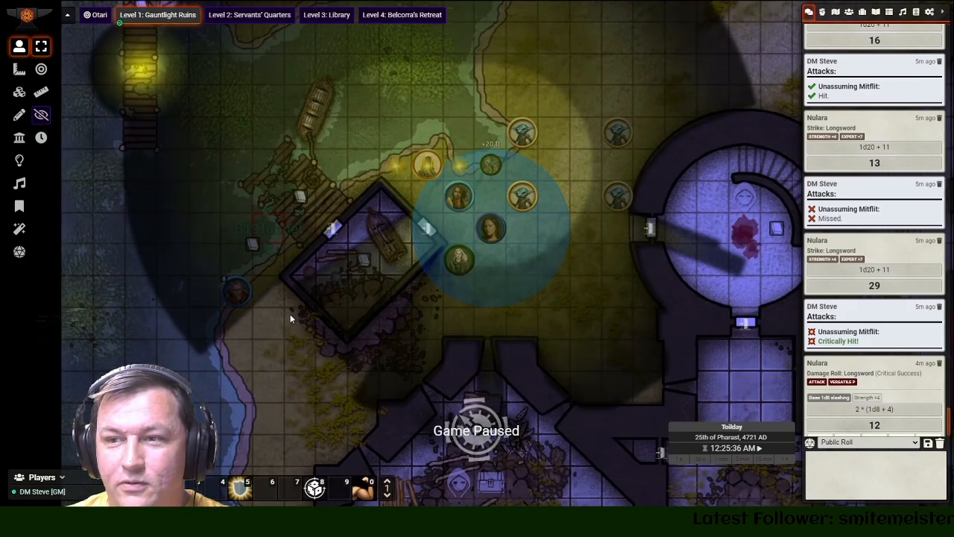
{"action": "scroll", "coordinate": [291, 319], "scroll_direction": "down", "scroll_amount": 3}
{"action": "left_click_drag", "start_coordinate": [259, 126], "coordinate": [233, 387]}
{"action": "scroll", "coordinate": [379, 335], "scroll_direction": "down", "scroll_amount": 3}
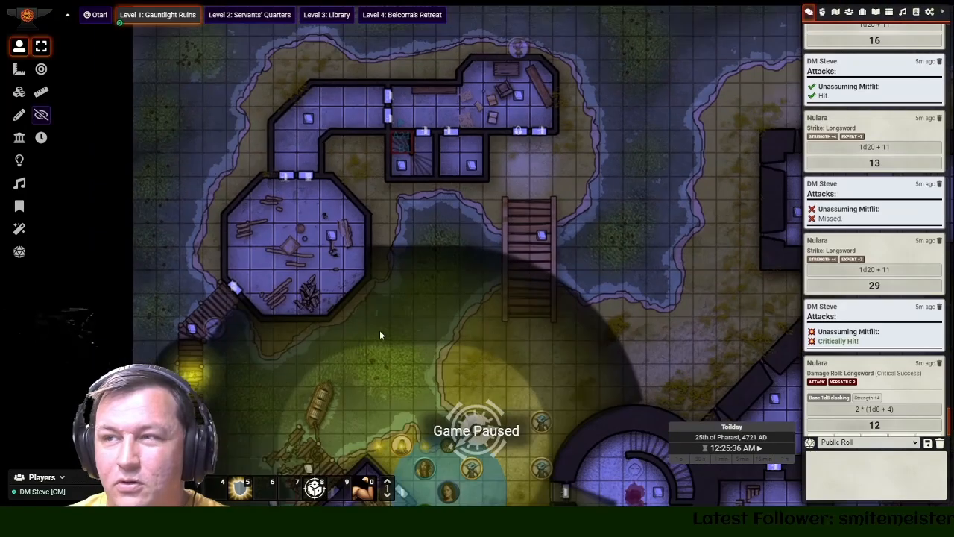
{"action": "left_click_drag", "start_coordinate": [569, 279], "coordinate": [434, 120]}
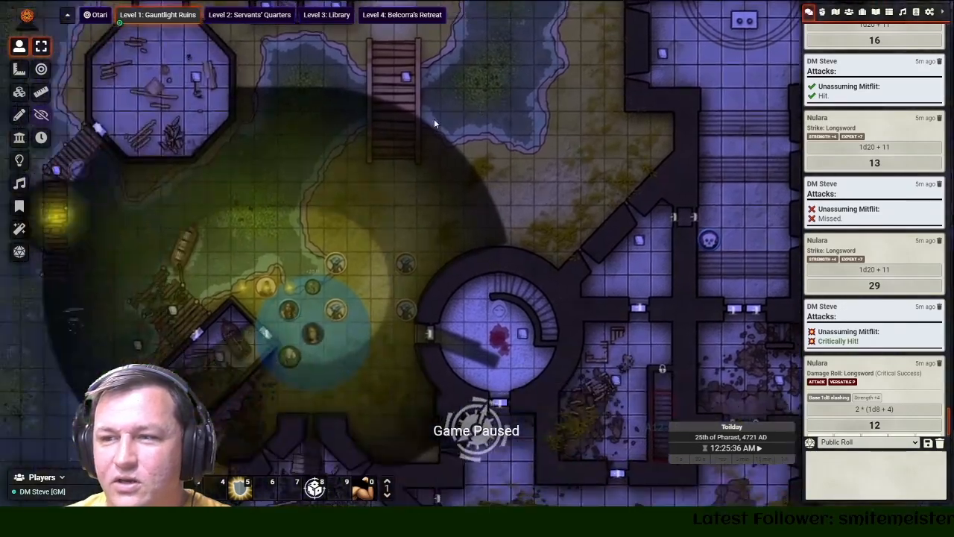
{"action": "left_click_drag", "start_coordinate": [267, 191], "coordinate": [447, 79]}
{"action": "mouse_move", "coordinate": [313, 331]}
{"action": "left_mouse_down"}
{"action": "mouse_move", "coordinate": [243, 356]}
{"action": "mouse_move", "coordinate": [248, 344]}
{"action": "left_mouse_up"}
{"action": "left_click", "coordinate": [305, 269]}
{"action": "left_click_drag", "start_coordinate": [304, 268], "coordinate": [329, 293]}
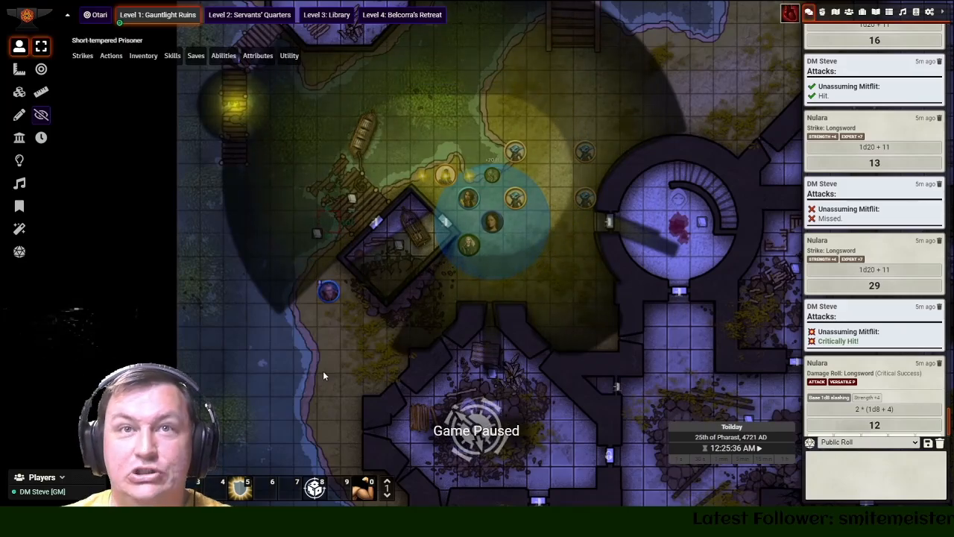
{"action": "scroll", "coordinate": [323, 371], "scroll_direction": "up", "scroll_amount": 3}
{"action": "left_click_drag", "start_coordinate": [293, 343], "coordinate": [292, 392]}
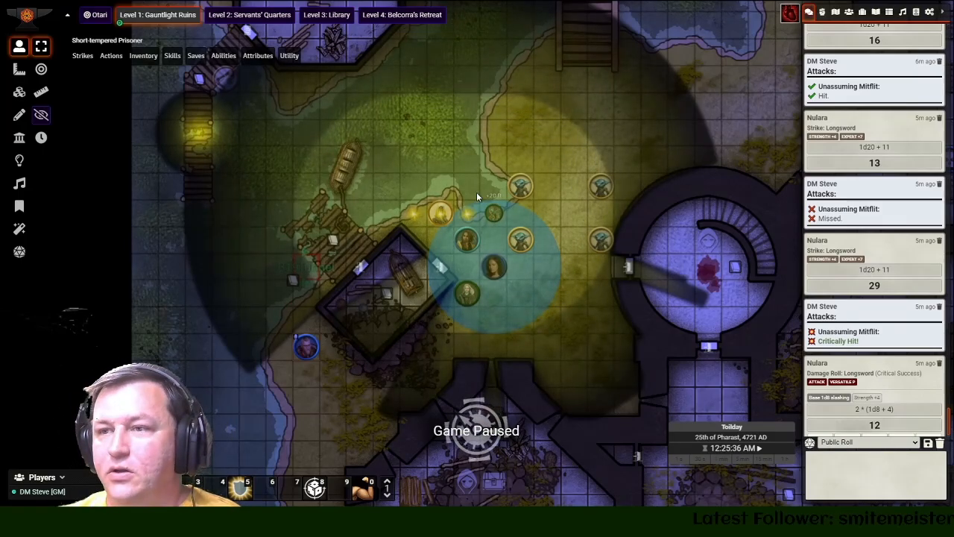
{"action": "left_click_drag", "start_coordinate": [523, 158], "coordinate": [507, 153]}
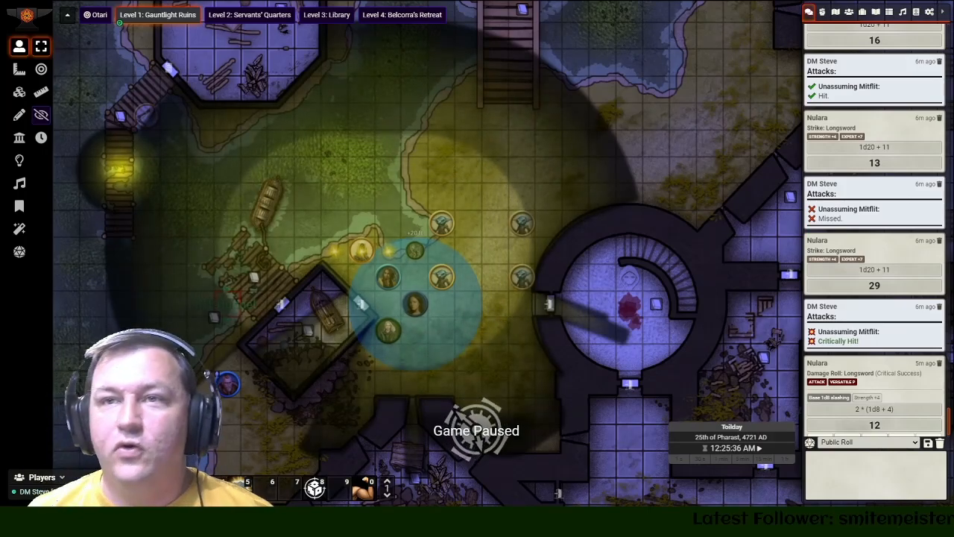
- Log out of the Abomination Vaults game and return to the world setup screen
{"action": "left_click", "coordinate": [929, 11]}
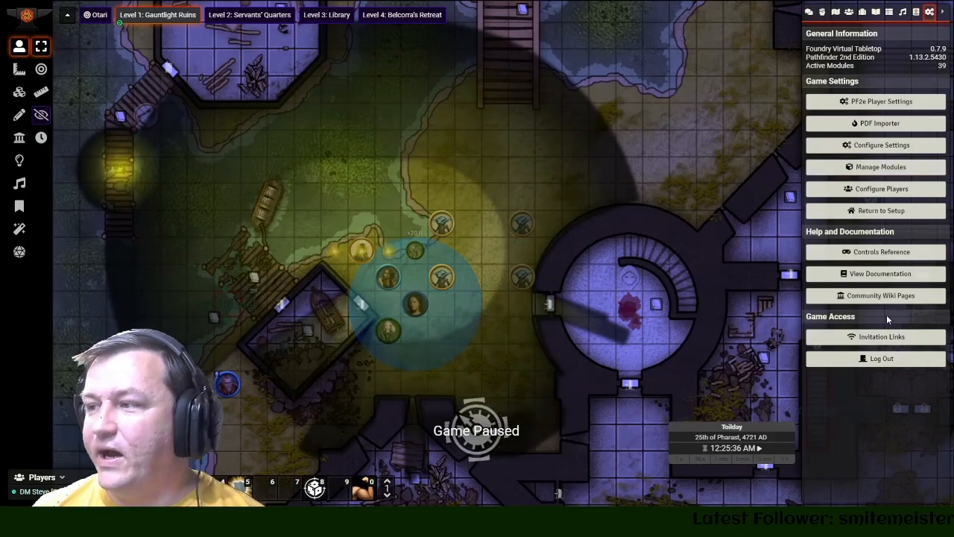
{"action": "left_click", "coordinate": [882, 359]}
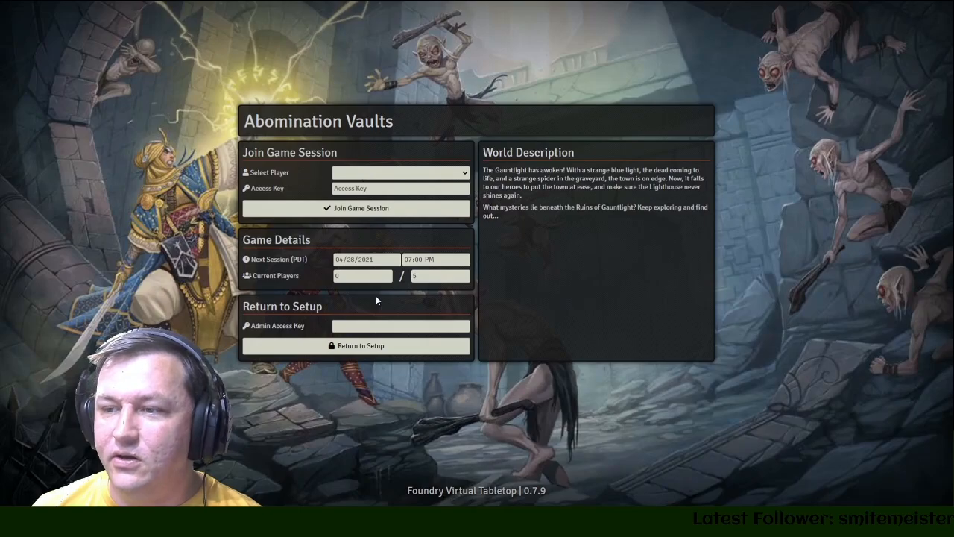
{"action": "left_click", "coordinate": [373, 348]}
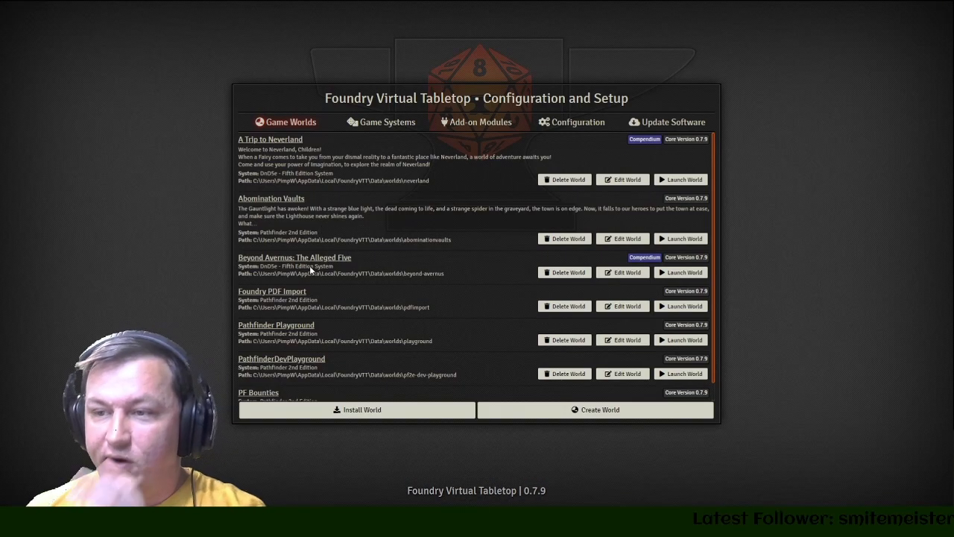
- Launch the Foundry PDF Import world and join its game session as Gamemaster
{"action": "left_click", "coordinate": [657, 308]}
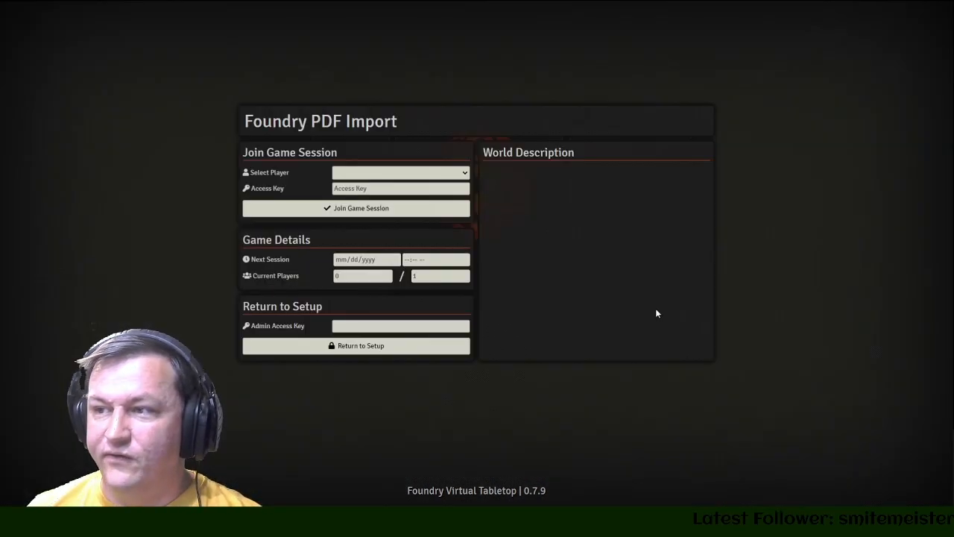
{"action": "left_click", "coordinate": [347, 208]}
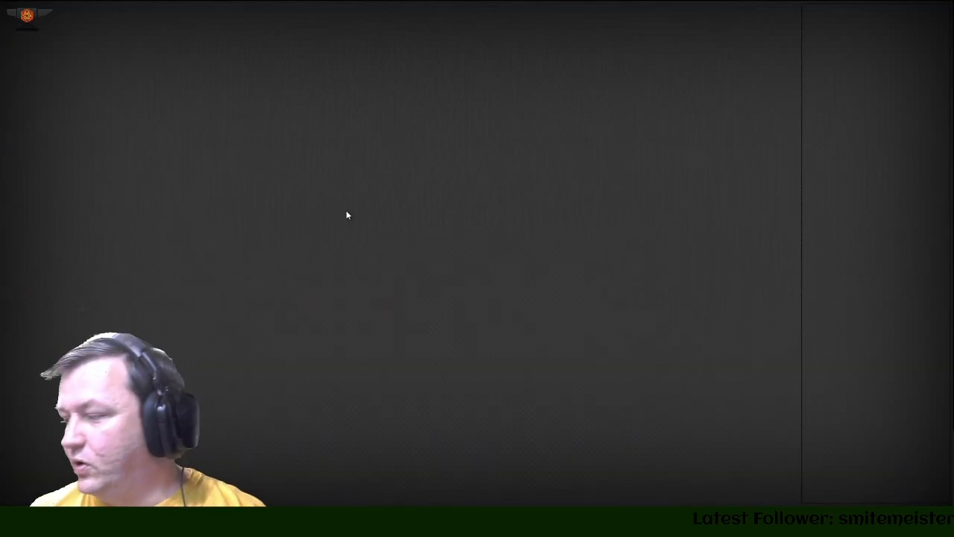
{"action": "scroll", "coordinate": [336, 212], "scroll_direction": "down", "scroll_amount": 6}
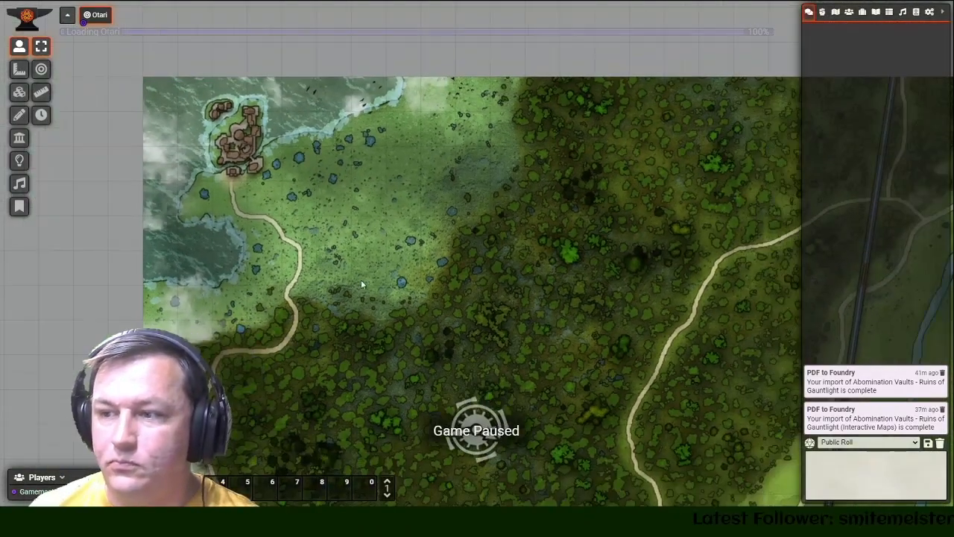
{"action": "left_click_drag", "start_coordinate": [361, 279], "coordinate": [406, 49]}
{"action": "left_click_drag", "start_coordinate": [407, 253], "coordinate": [429, 245]}
{"action": "scroll", "coordinate": [398, 195], "scroll_direction": "up", "scroll_amount": 5}
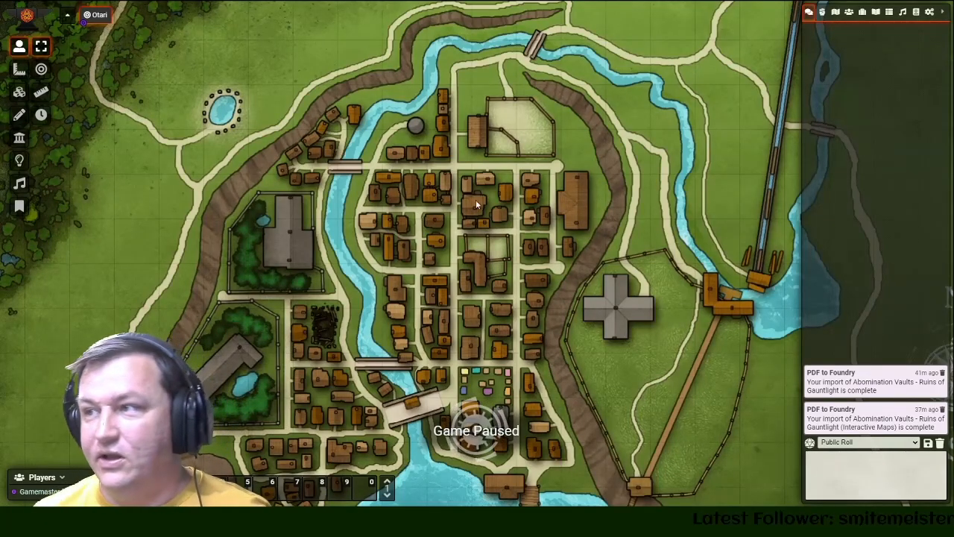
- Create a new actor of type Loot named Blade's Glades
{"action": "left_click", "coordinate": [818, 13]}
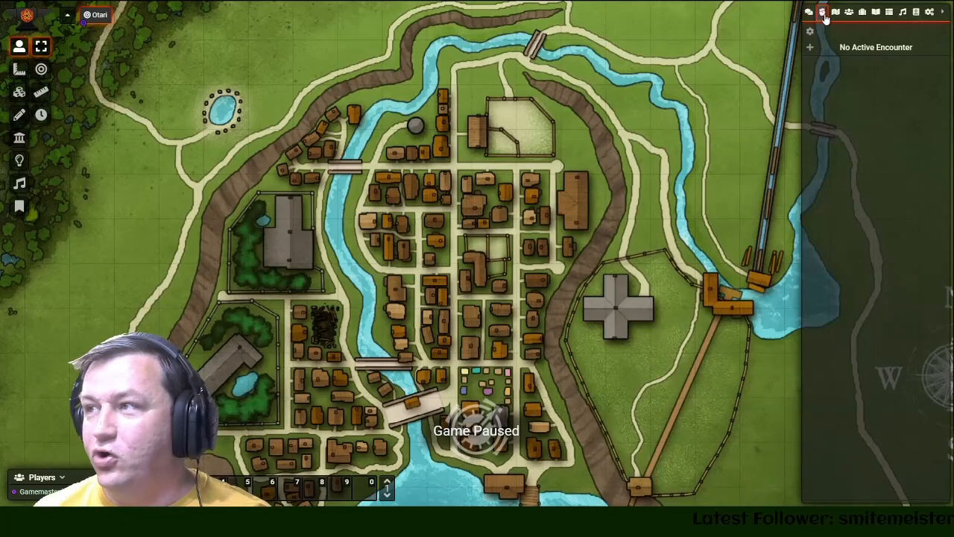
{"action": "left_click", "coordinate": [835, 13]}
{"action": "left_click", "coordinate": [848, 14]}
{"action": "left_click", "coordinate": [835, 34]}
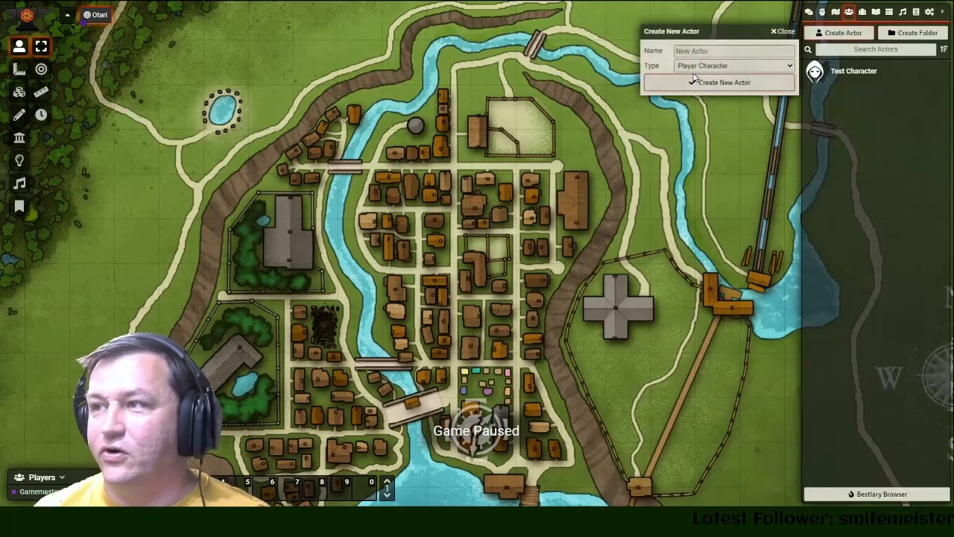
{"action": "left_click_drag", "start_coordinate": [698, 34], "coordinate": [561, 49]}
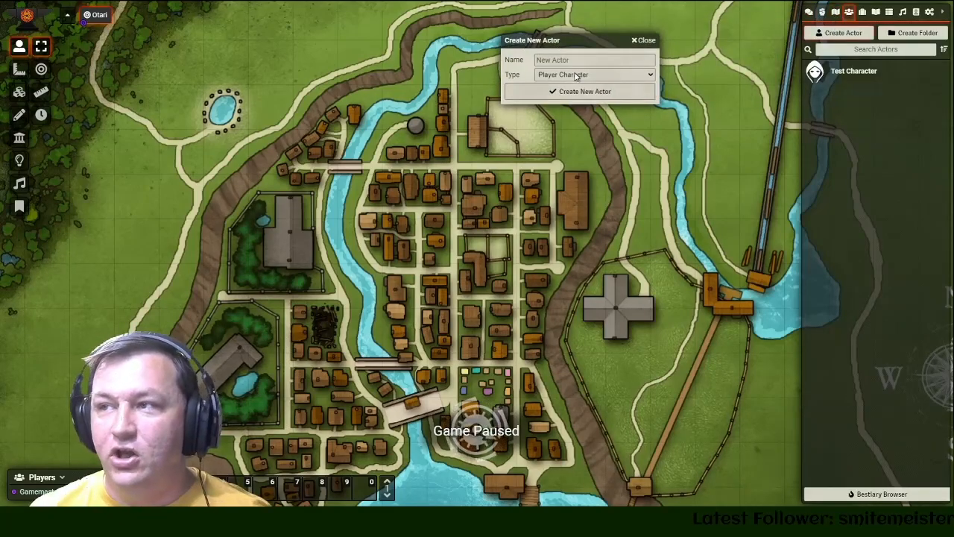
{"action": "left_click", "coordinate": [565, 109]}
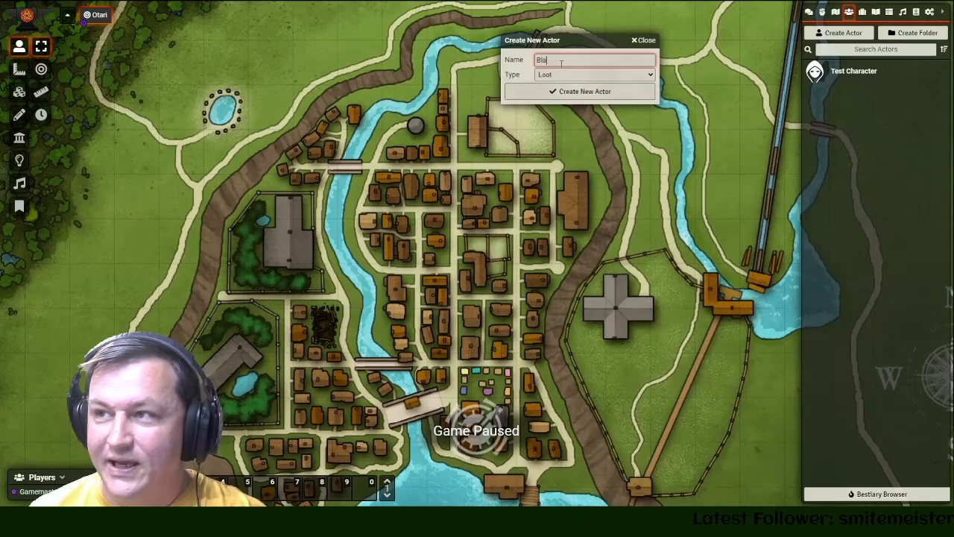
{"action": "key", "text": "Return"}
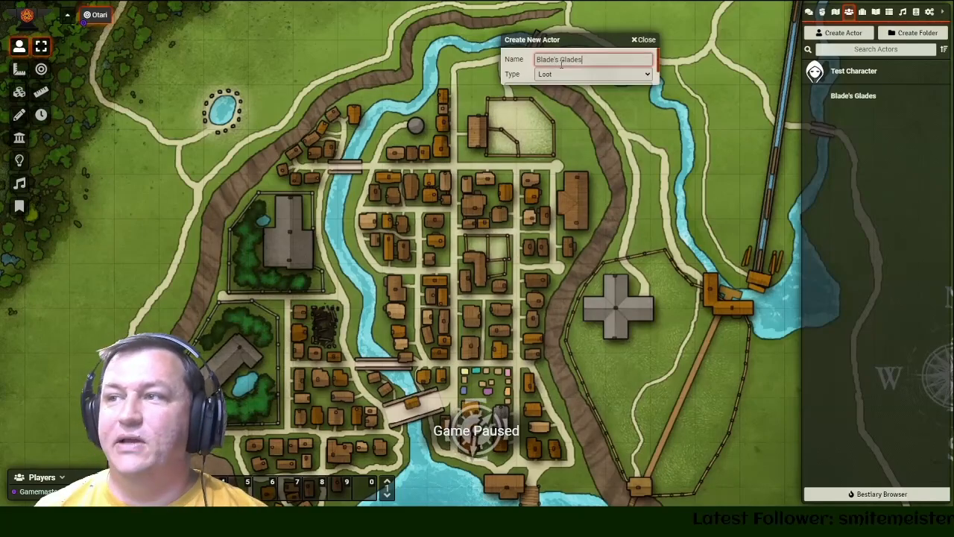
- Enable loot configuration on the Blade's Glades sheet and set its sheet type to Merchant
{"action": "left_click_drag", "start_coordinate": [455, 91], "coordinate": [596, 174]}
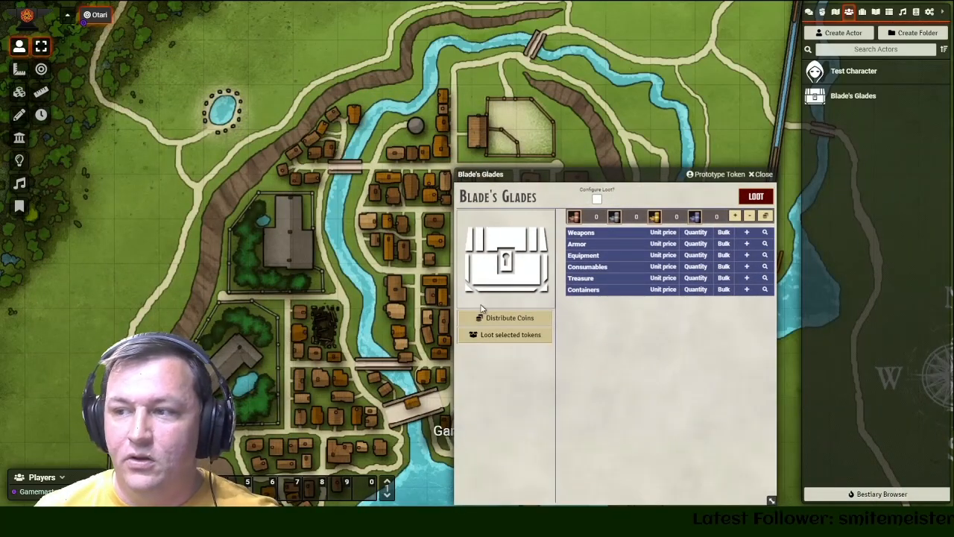
{"action": "left_click_drag", "start_coordinate": [521, 174], "coordinate": [473, 110]}
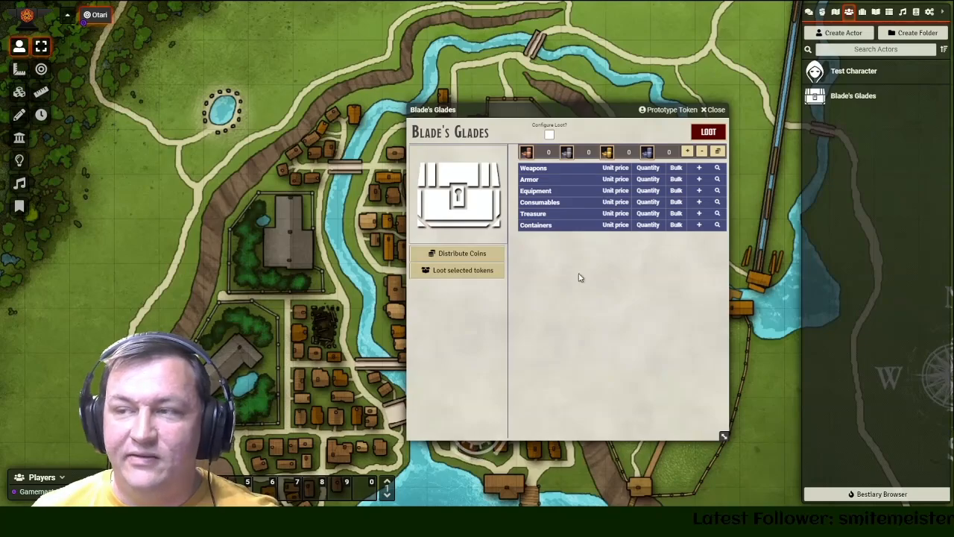
{"action": "left_click", "coordinate": [550, 135]}
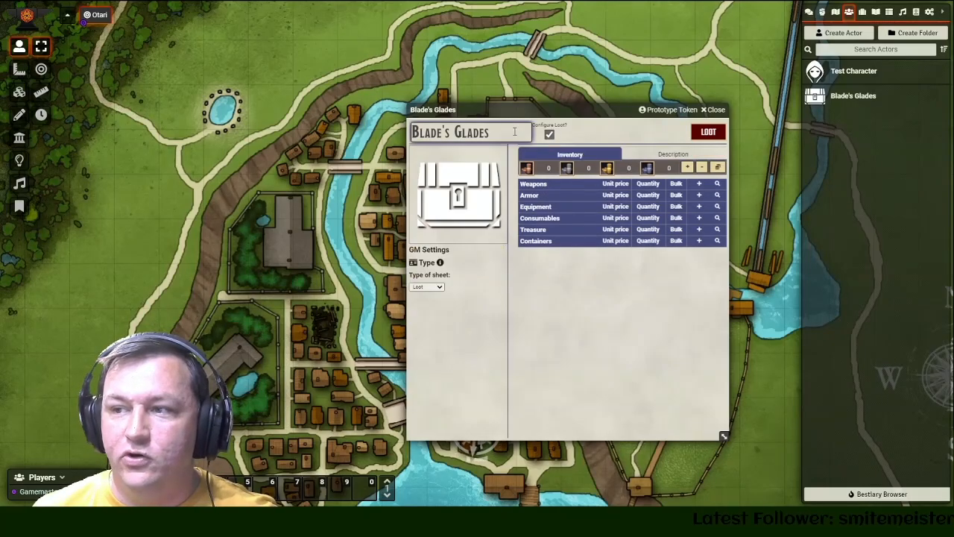
{"action": "left_click_drag", "start_coordinate": [489, 106], "coordinate": [334, 61]}
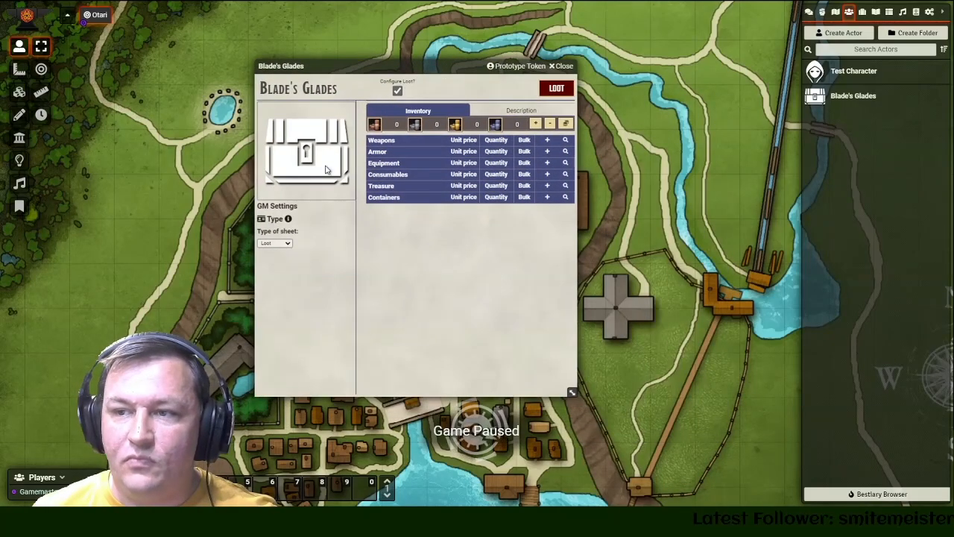
{"action": "left_click", "coordinate": [273, 261]}
{"action": "left_click_drag", "start_coordinate": [393, 69], "coordinate": [545, 70]}
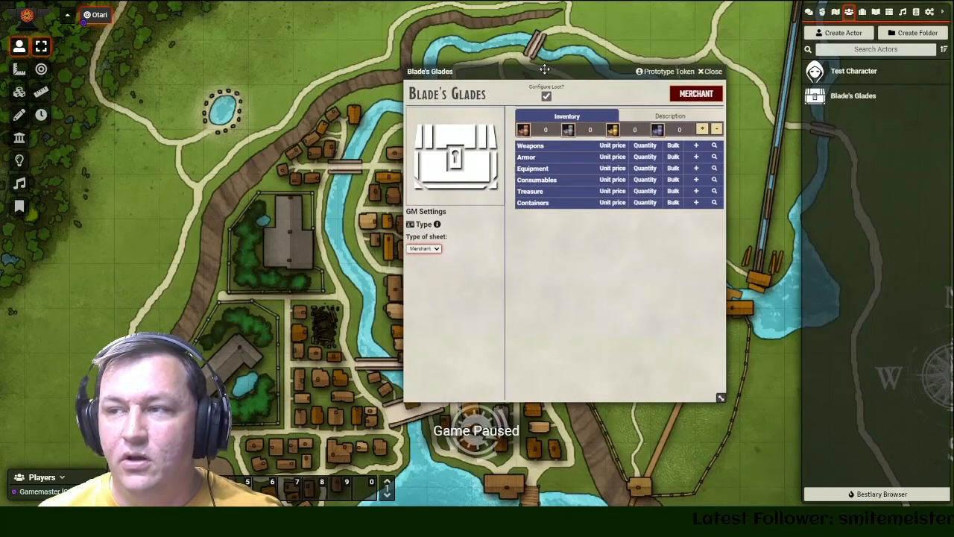
- Open the image browser for the Blade's Glades portrait and show the default icons as thumbnail tiles
{"action": "left_click", "coordinate": [453, 152]}
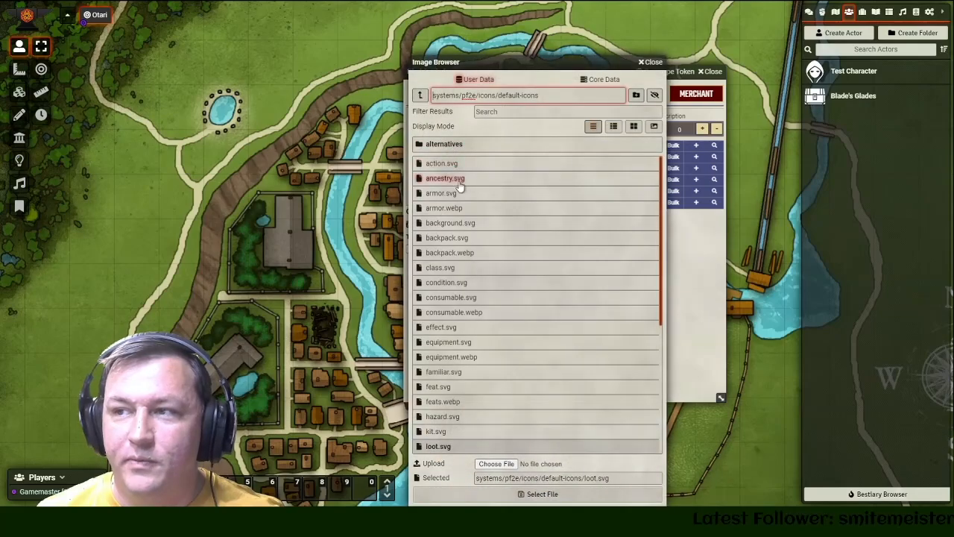
{"action": "left_click_drag", "start_coordinate": [491, 64], "coordinate": [314, 35]}
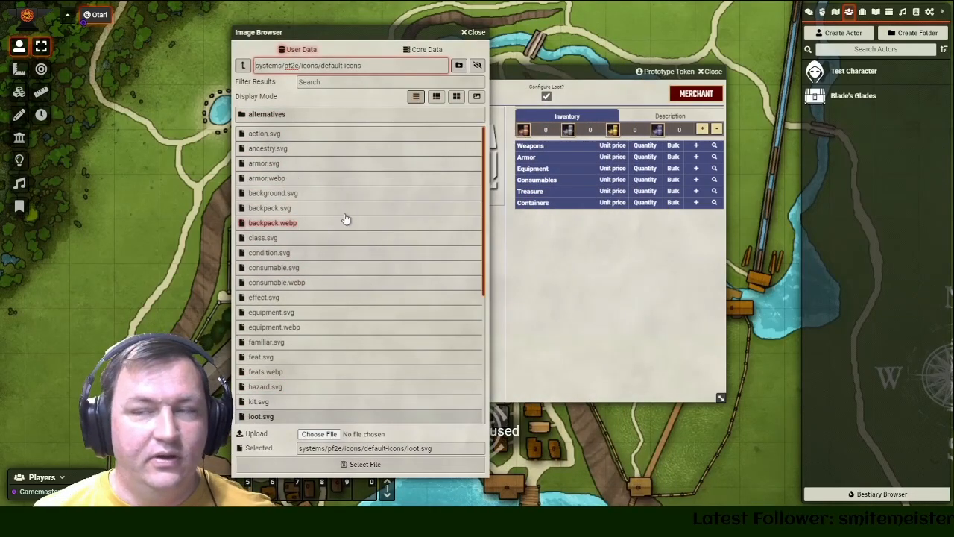
{"action": "left_click", "coordinate": [457, 96]}
{"action": "scroll", "coordinate": [386, 229], "scroll_direction": "down", "scroll_amount": 3}
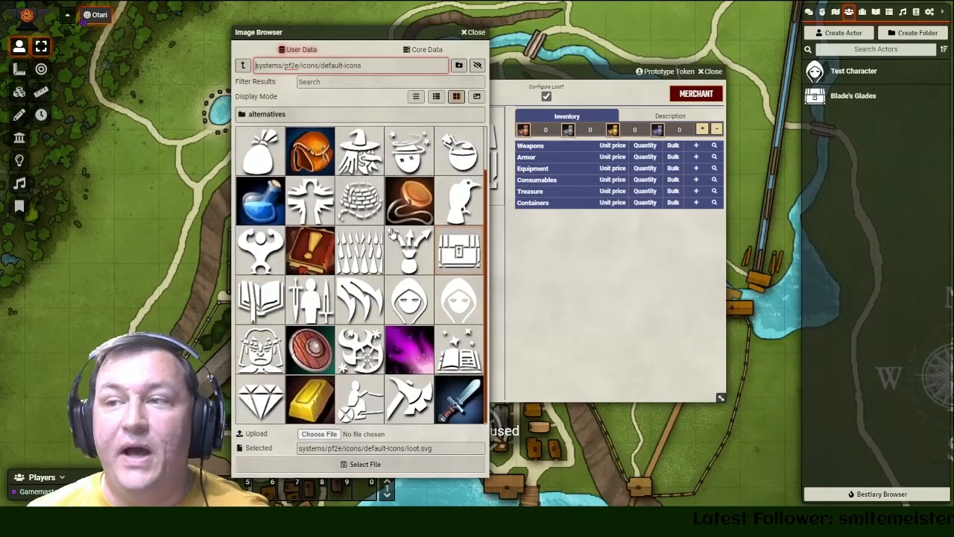
{"action": "scroll", "coordinate": [387, 229], "scroll_direction": "up", "scroll_amount": 3}
- Go up from the default-icons folder to the root of the user data in the image browser
{"action": "left_click", "coordinate": [243, 66]}
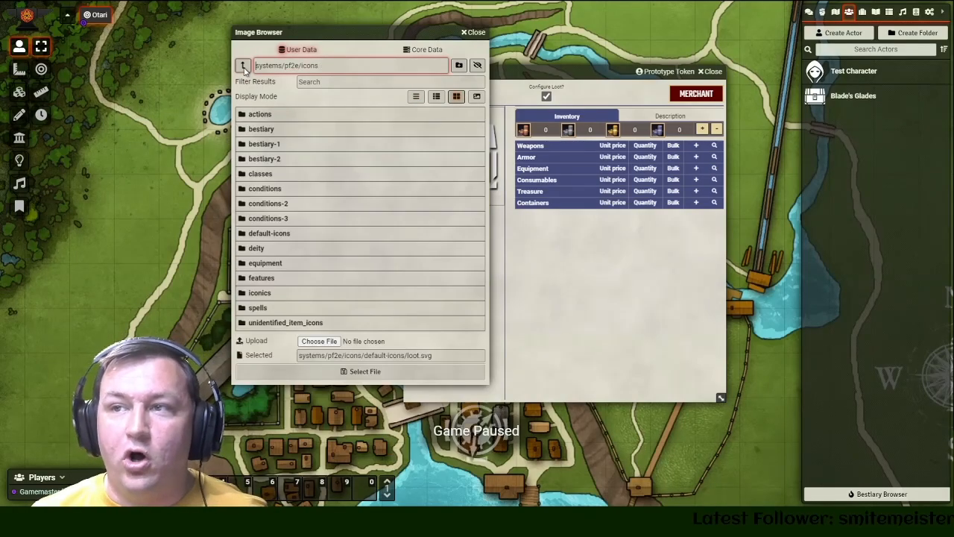
{"action": "left_click", "coordinate": [418, 51]}
{"action": "left_click", "coordinate": [302, 51]}
{"action": "left_click", "coordinate": [243, 66]}
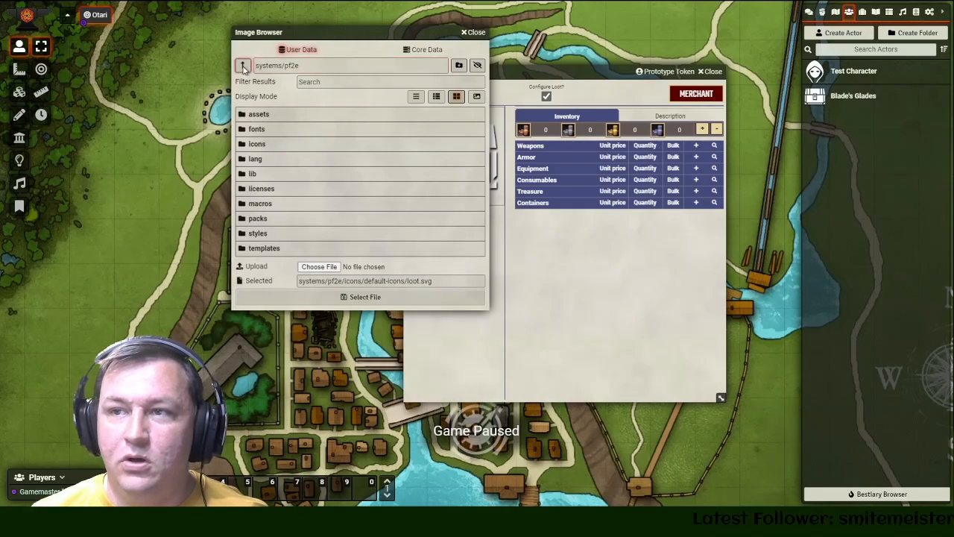
{"action": "left_click", "coordinate": [243, 65]}
{"action": "left_click", "coordinate": [243, 65]}
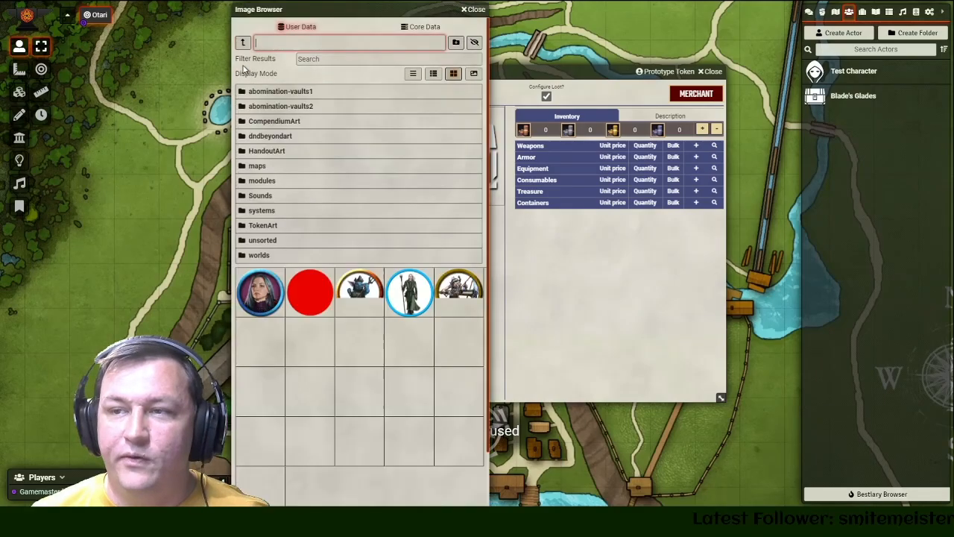
- Set the merchant's portrait to npc41.webp from the abomination-vaults2 folder
{"action": "left_click", "coordinate": [297, 94]}
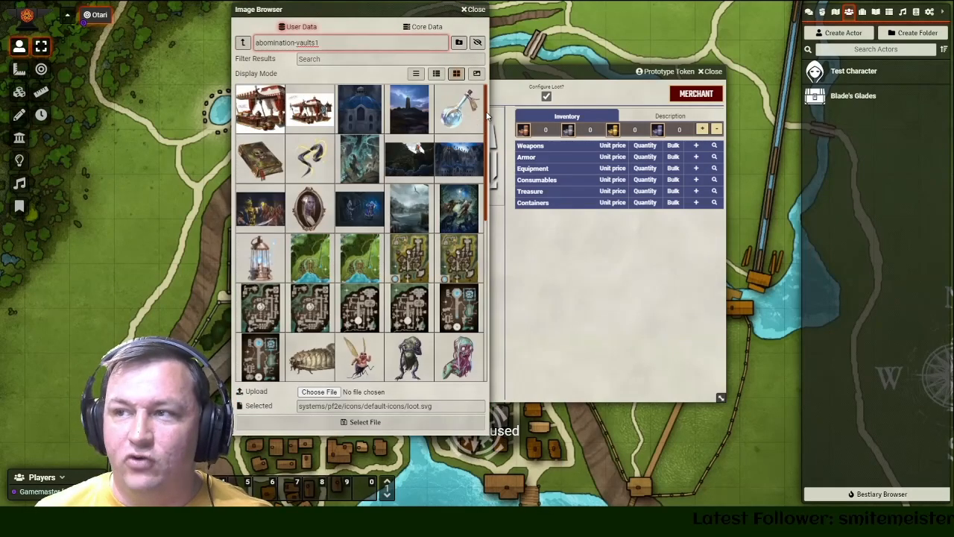
{"action": "scroll", "coordinate": [484, 119], "scroll_direction": "down", "scroll_amount": 10}
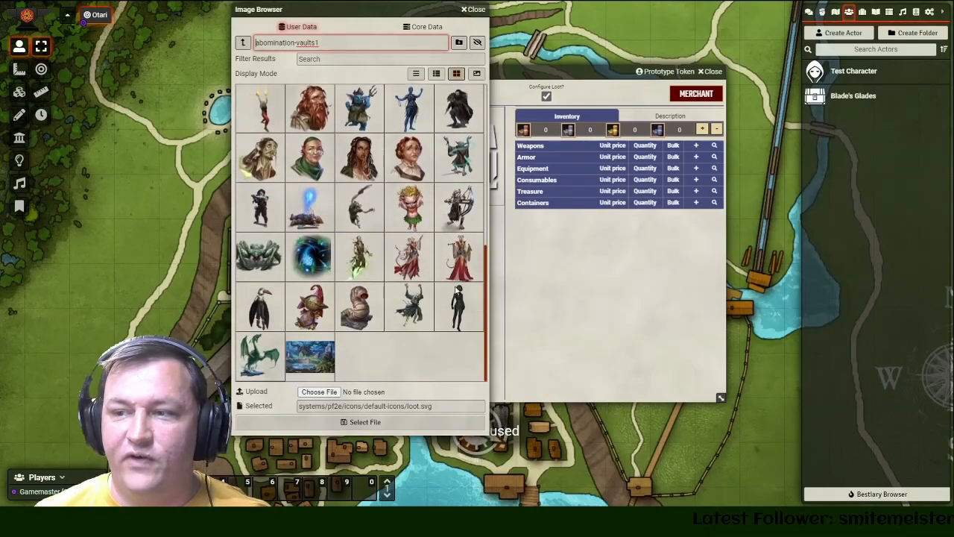
{"action": "left_click", "coordinate": [439, 73]}
{"action": "left_click", "coordinate": [242, 41]}
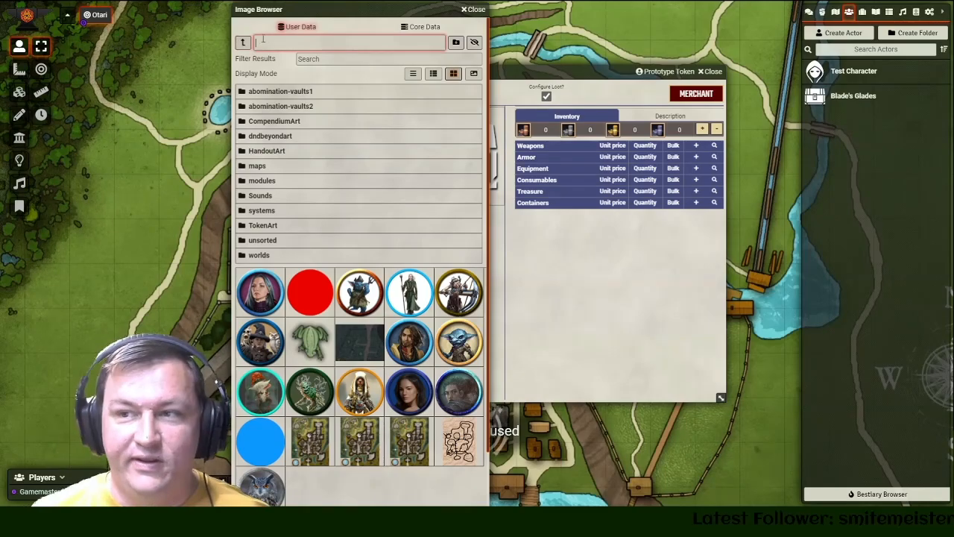
{"action": "left_click", "coordinate": [291, 107]}
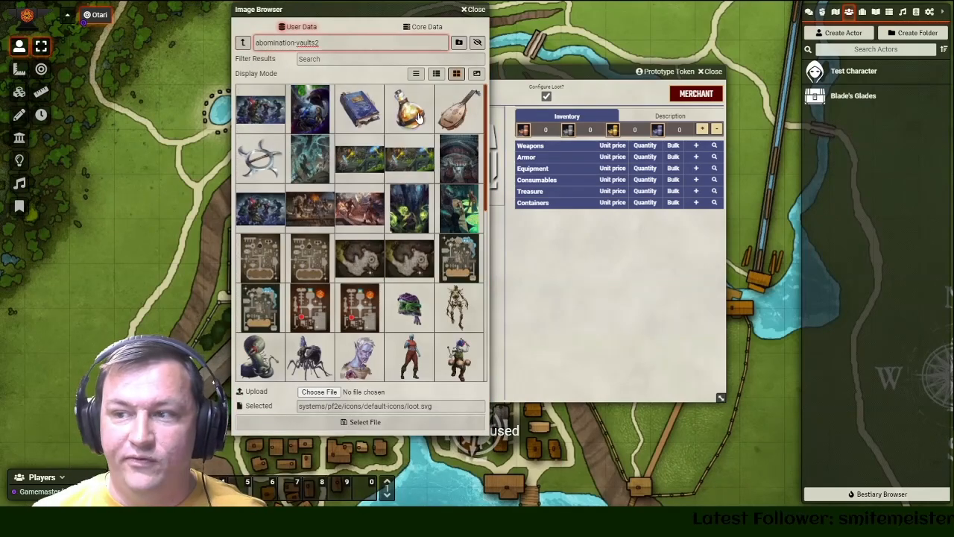
{"action": "scroll", "coordinate": [417, 214], "scroll_direction": "down", "scroll_amount": 15}
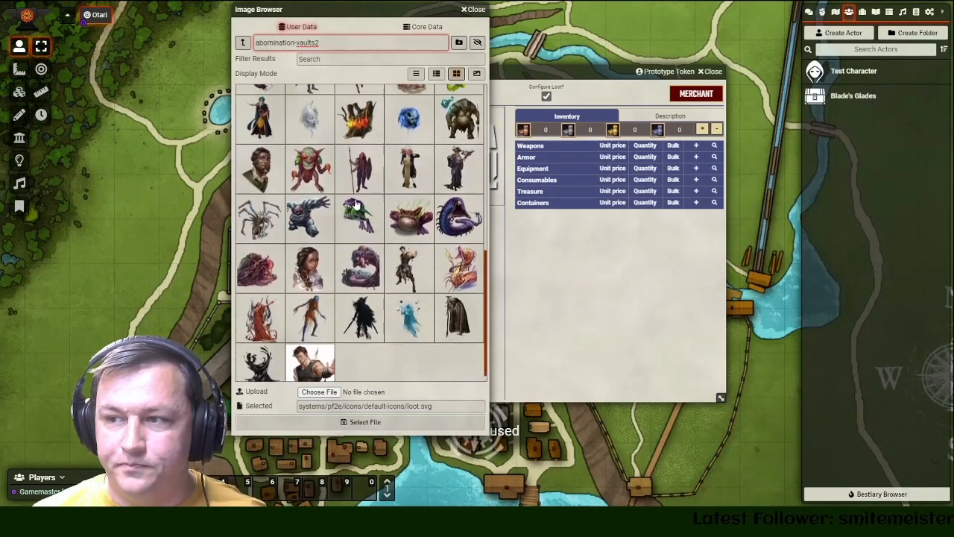
{"action": "left_click", "coordinate": [403, 252]}
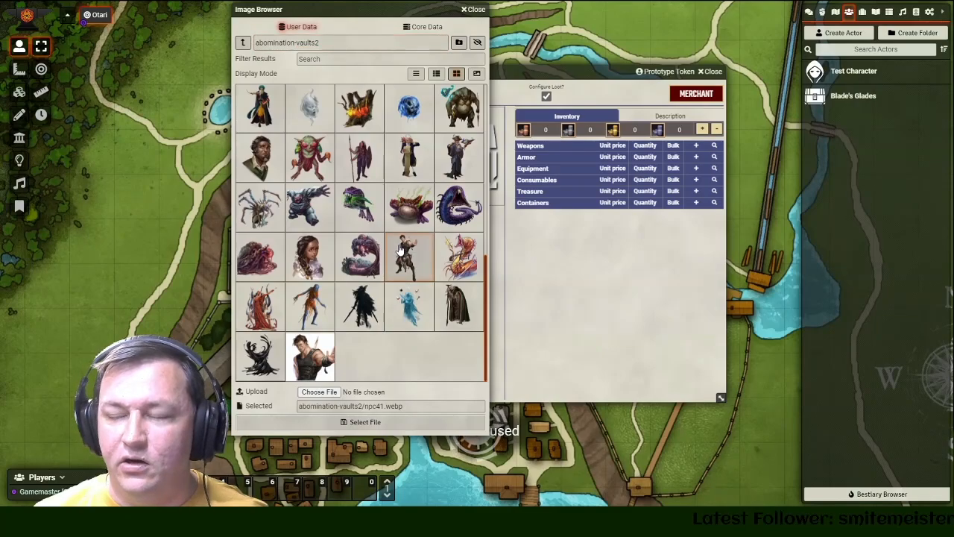
{"action": "left_click", "coordinate": [362, 423]}
- Search the compendiums for "item" and look through the listed packs for one containing merchandise
{"action": "left_click_drag", "start_coordinate": [494, 75], "coordinate": [313, 40]}
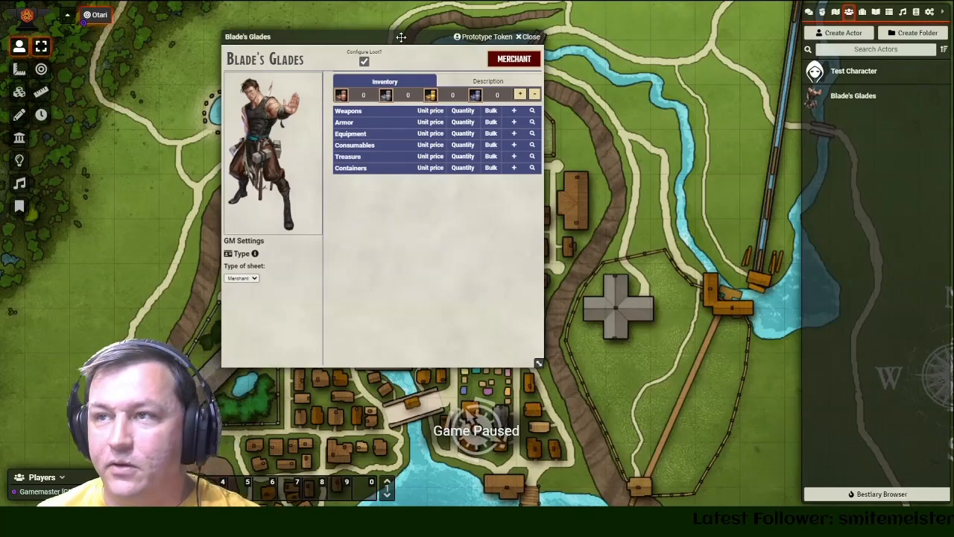
{"action": "left_click_drag", "start_coordinate": [401, 36], "coordinate": [488, 33]}
{"action": "left_click", "coordinate": [916, 12]}
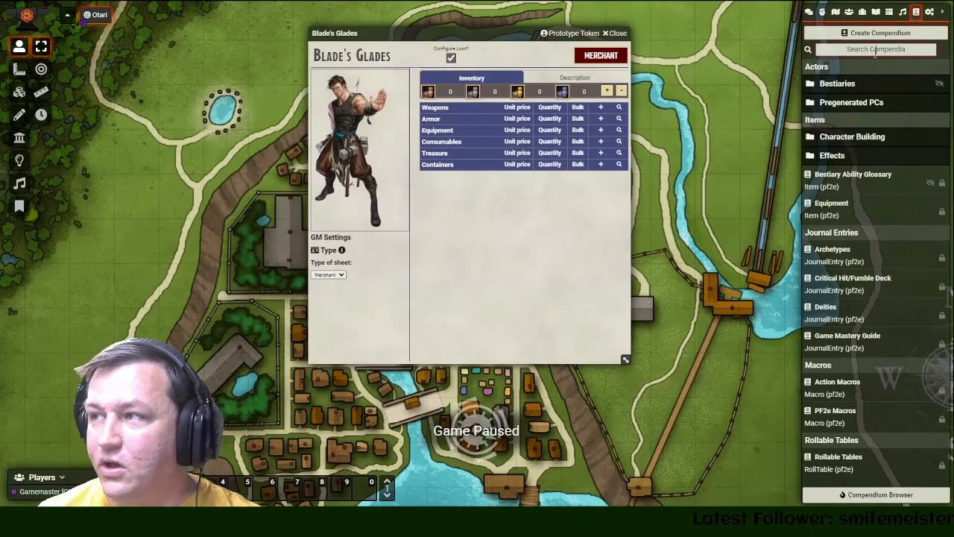
{"action": "type", "text": "item"}
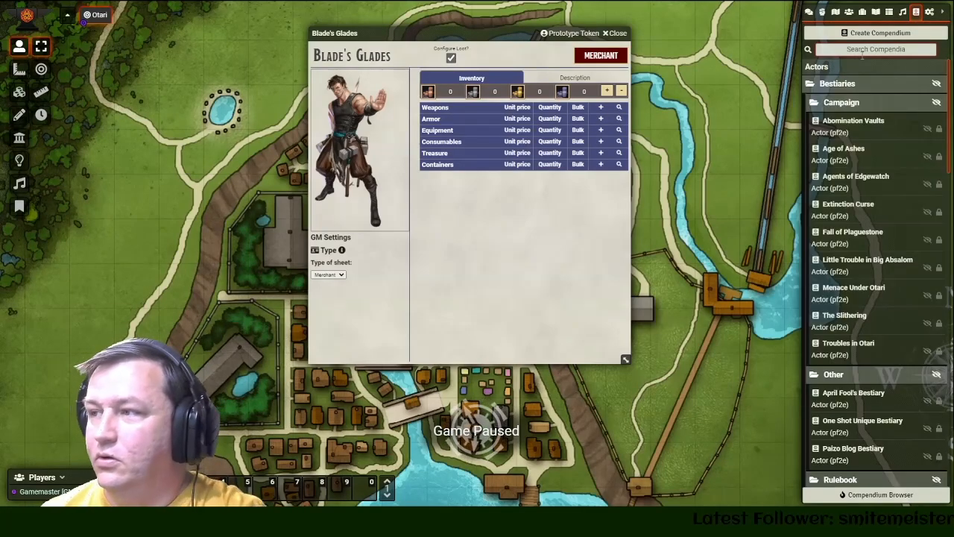
{"action": "left_click", "coordinate": [839, 104]}
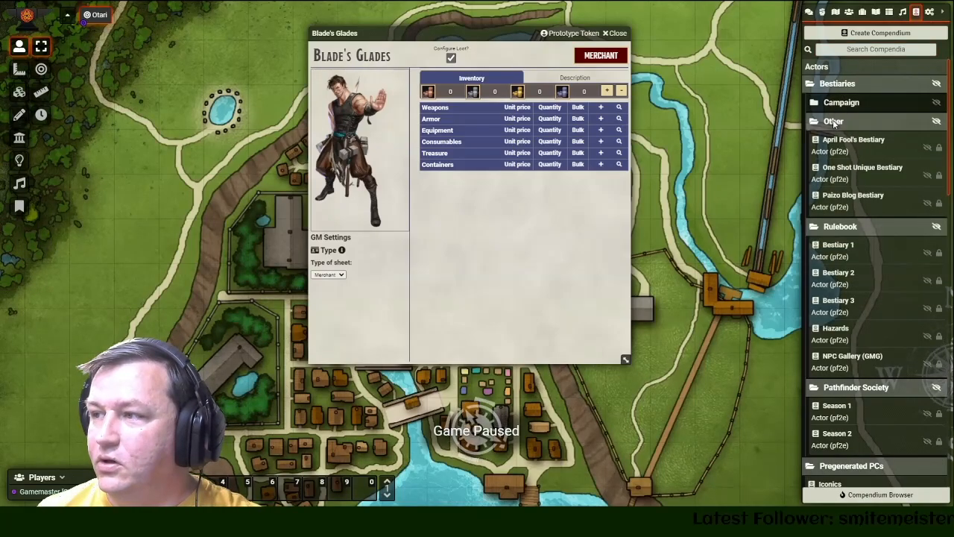
{"action": "left_click", "coordinate": [833, 122]}
{"action": "left_click", "coordinate": [844, 142]}
{"action": "scroll", "coordinate": [847, 275], "scroll_direction": "down", "scroll_amount": 5}
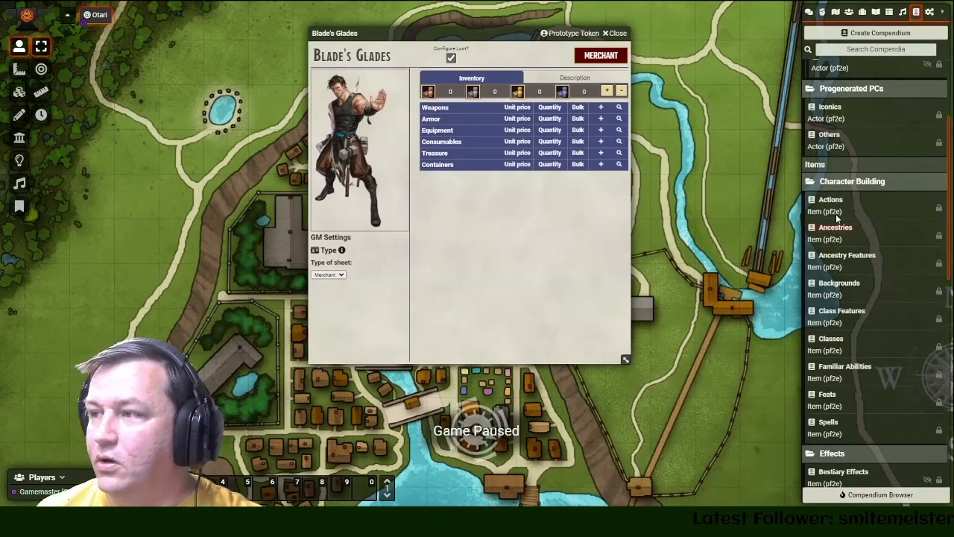
{"action": "scroll", "coordinate": [834, 303], "scroll_direction": "down", "scroll_amount": 3}
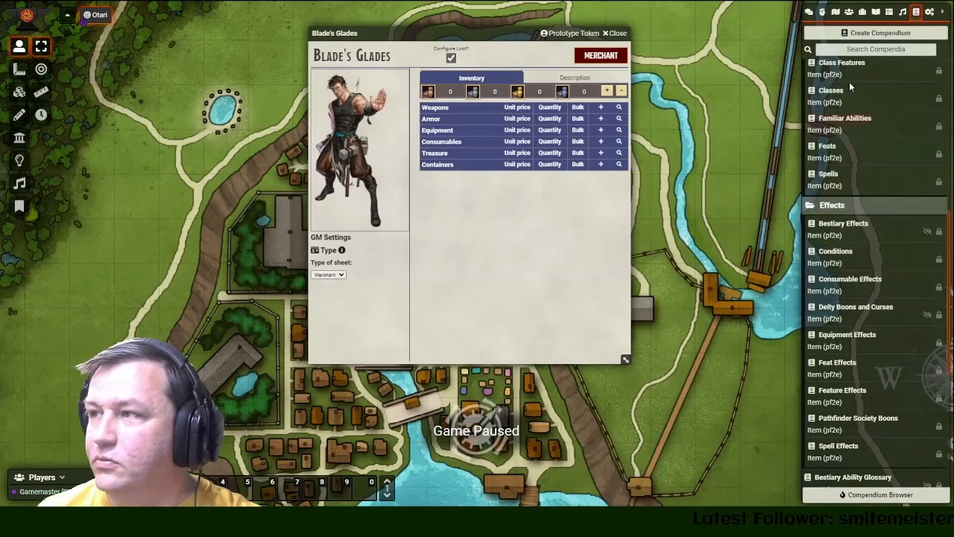
- Filter the compendiums by "equip" and open the Equipment compendium beside the merchant sheet
{"action": "left_click", "coordinate": [870, 49]}
{"action": "type", "text": "equip"}
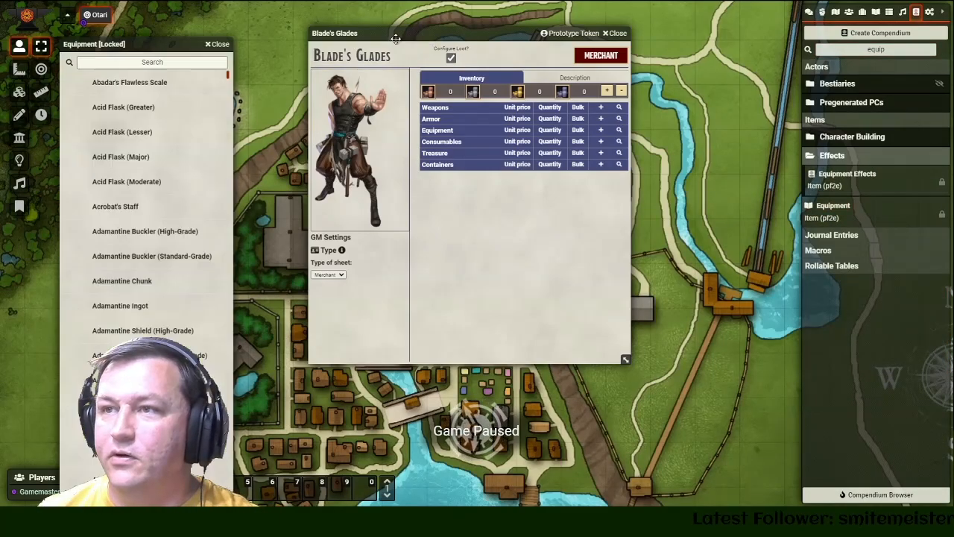
{"action": "left_click_drag", "start_coordinate": [394, 34], "coordinate": [432, 29]}
{"action": "scroll", "coordinate": [125, 152], "scroll_direction": "down", "scroll_amount": 2}
{"action": "scroll", "coordinate": [126, 151], "scroll_direction": "down", "scroll_amount": 5}
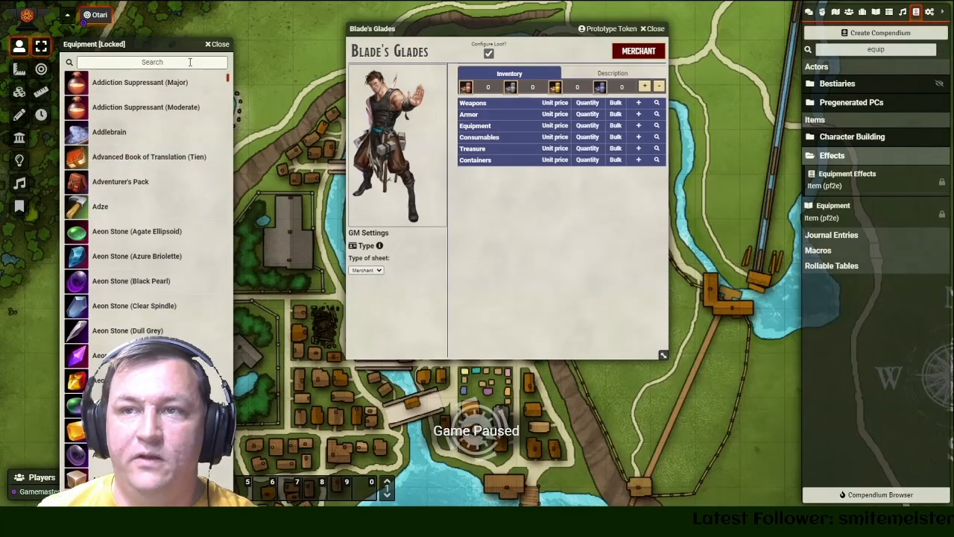
{"action": "scroll", "coordinate": [194, 99], "scroll_direction": "up", "scroll_amount": 3}
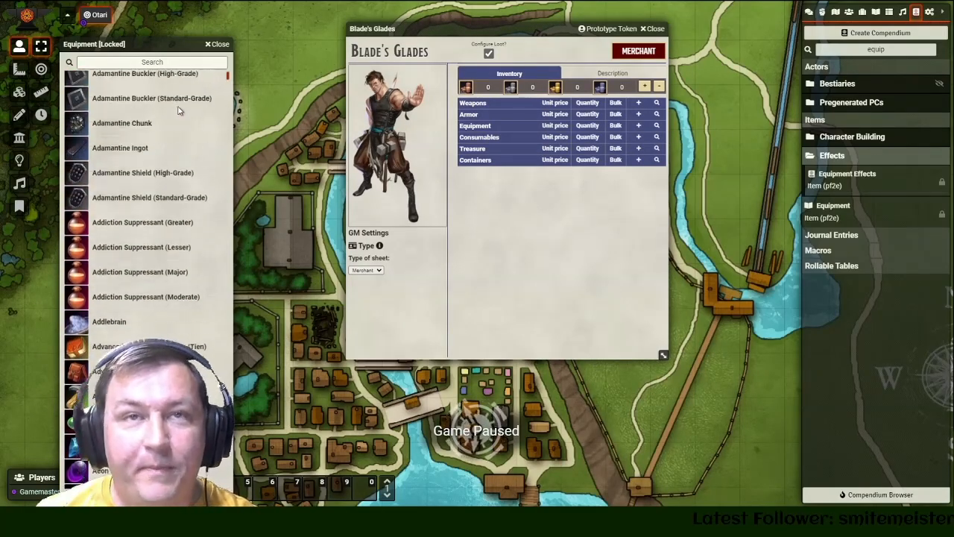
- Search the Equipment compendium for "longs" and add the Longsword and Longspear to the merchant's inventory
{"action": "left_click", "coordinate": [175, 62]}
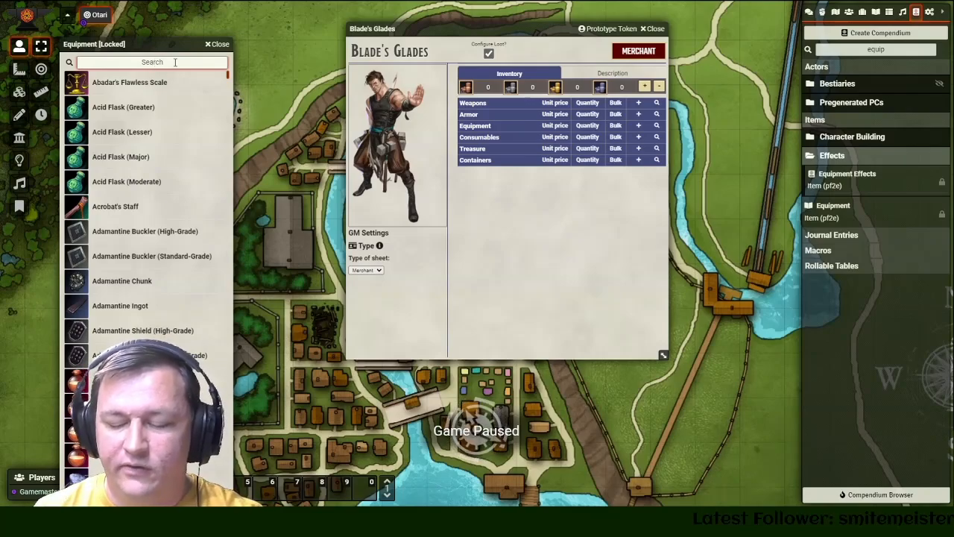
{"action": "type", "text": "longs"}
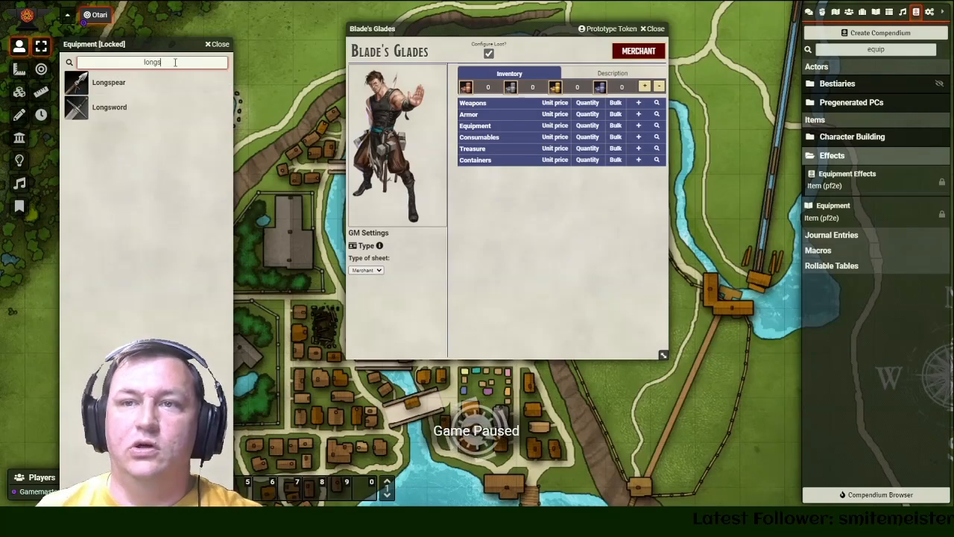
{"action": "left_click_drag", "start_coordinate": [112, 109], "coordinate": [463, 205]}
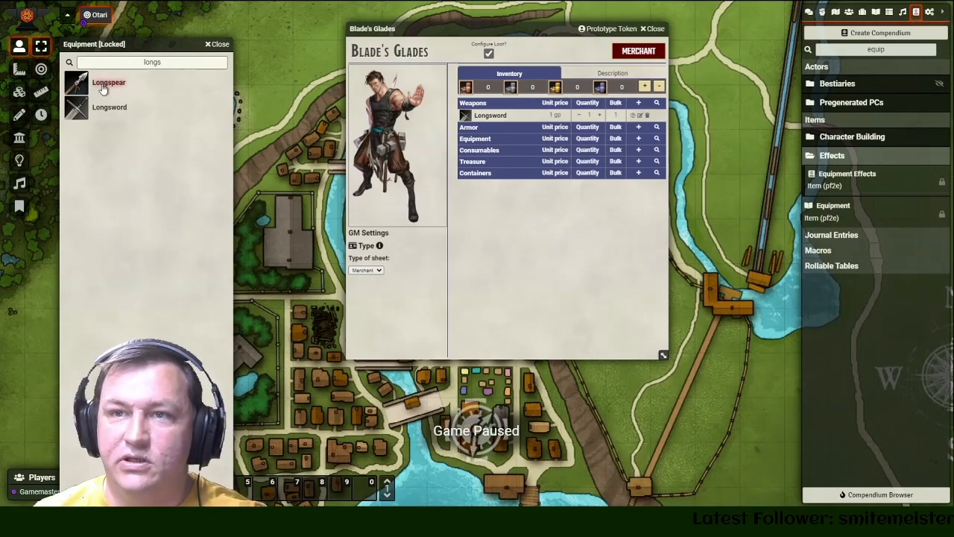
{"action": "left_click_drag", "start_coordinate": [109, 82], "coordinate": [522, 194]}
{"action": "left_click", "coordinate": [600, 128]}
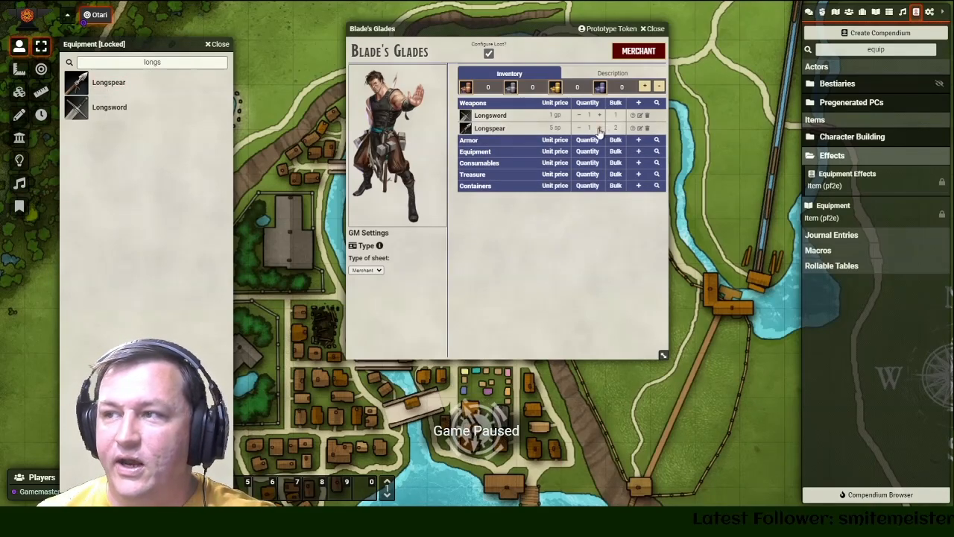
- Set the Longsword and Longspear quantities to 3 each and turn off the merchant's loot configuration
{"action": "left_click", "coordinate": [600, 128]}
{"action": "left_click", "coordinate": [600, 116]}
{"action": "left_click", "coordinate": [600, 116]}
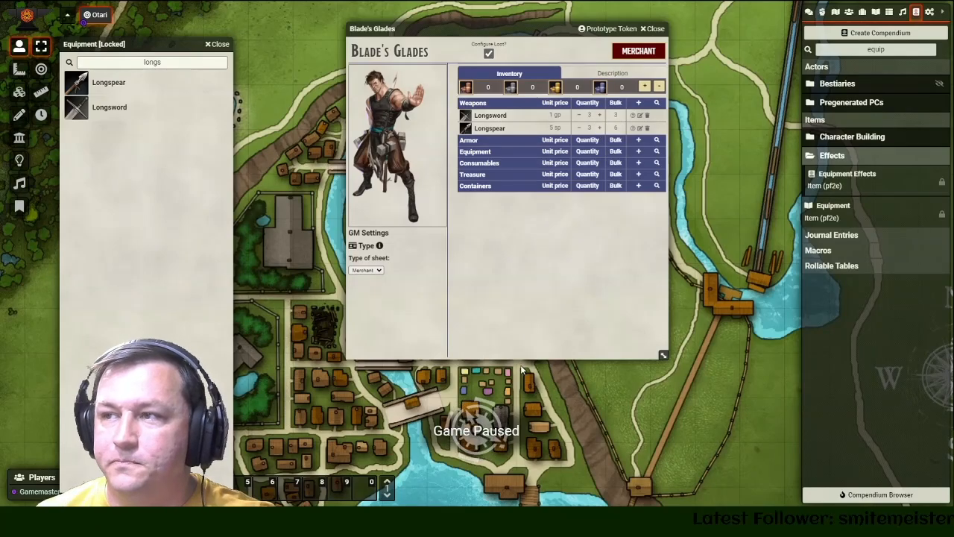
{"action": "left_click", "coordinate": [489, 54]}
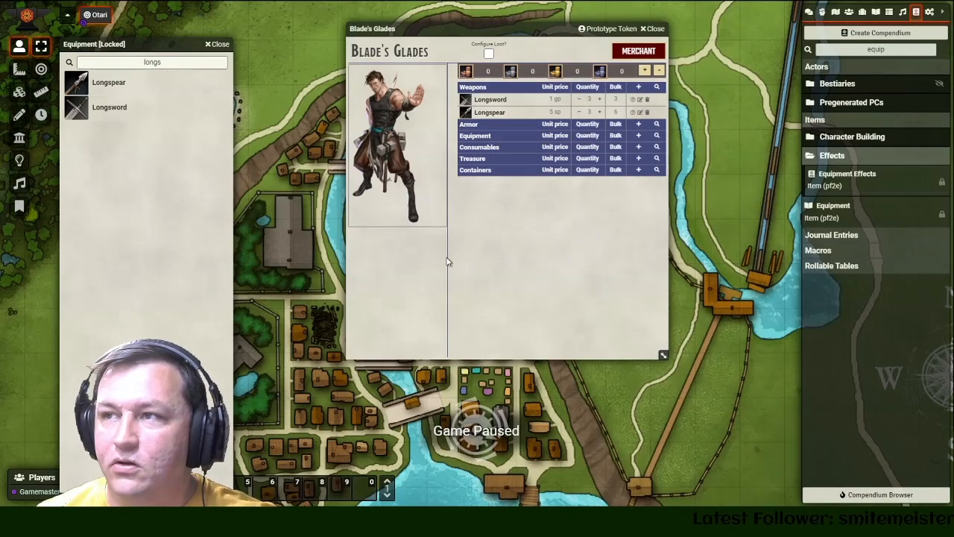
- Close the Equipment compendium and the Blade's Glades merchant sheet to clear the Otari map
{"action": "left_click", "coordinate": [219, 45]}
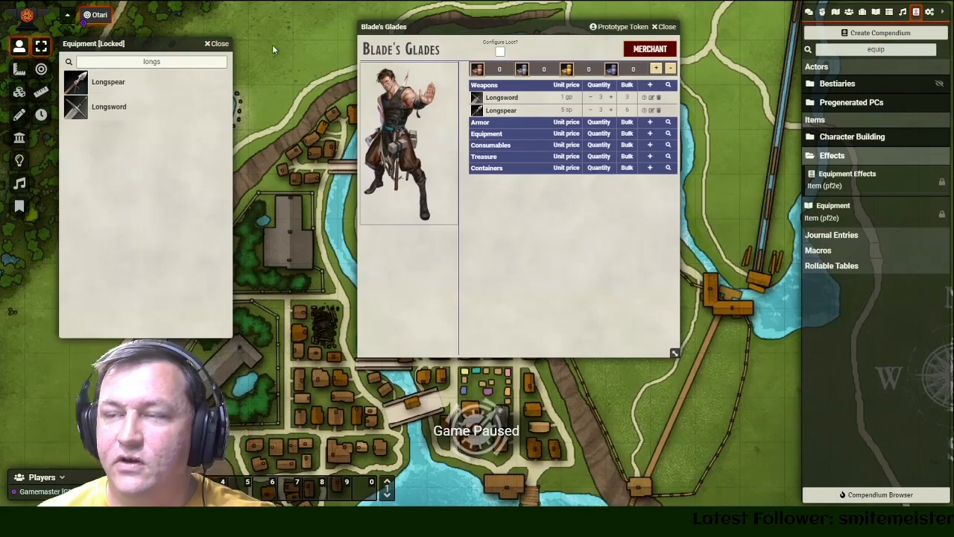
{"action": "left_click_drag", "start_coordinate": [414, 26], "coordinate": [446, 30]}
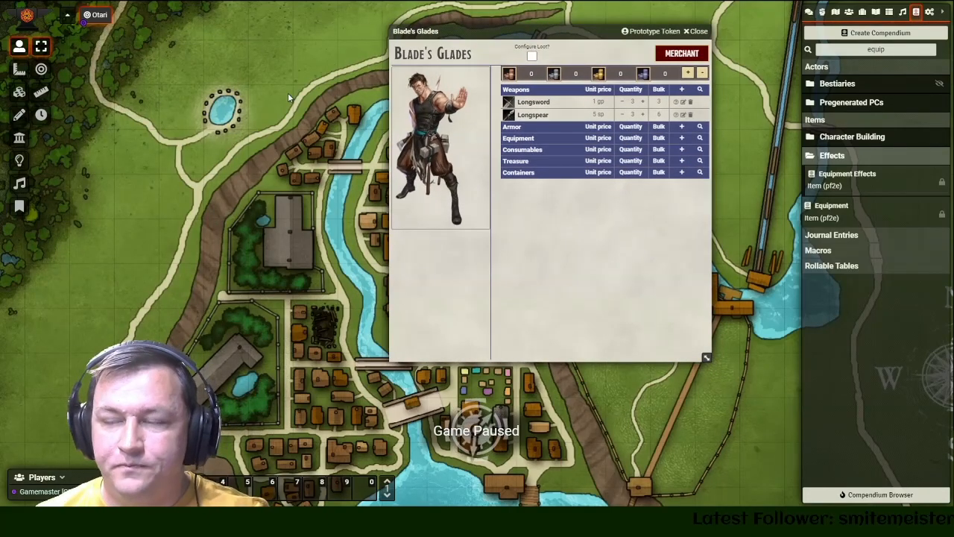
{"action": "scroll", "coordinate": [307, 91], "scroll_direction": "up", "scroll_amount": 2}
{"action": "left_click_drag", "start_coordinate": [319, 104], "coordinate": [135, 148]}
{"action": "scroll", "coordinate": [177, 135], "scroll_direction": "down", "scroll_amount": 1}
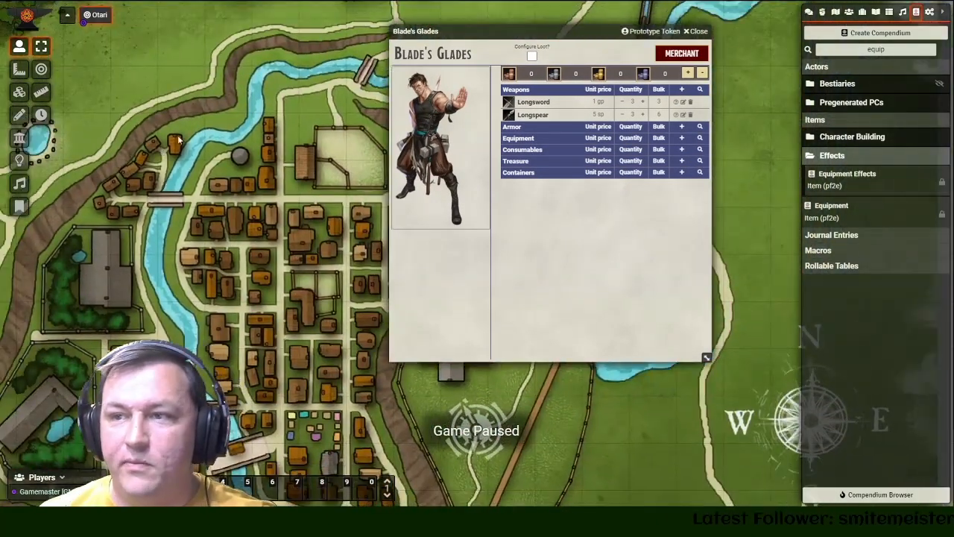
{"action": "left_click", "coordinate": [696, 33]}
- Place the Blade's Glades actor as a token on the Otari map among the northern houses
{"action": "left_click", "coordinate": [836, 13]}
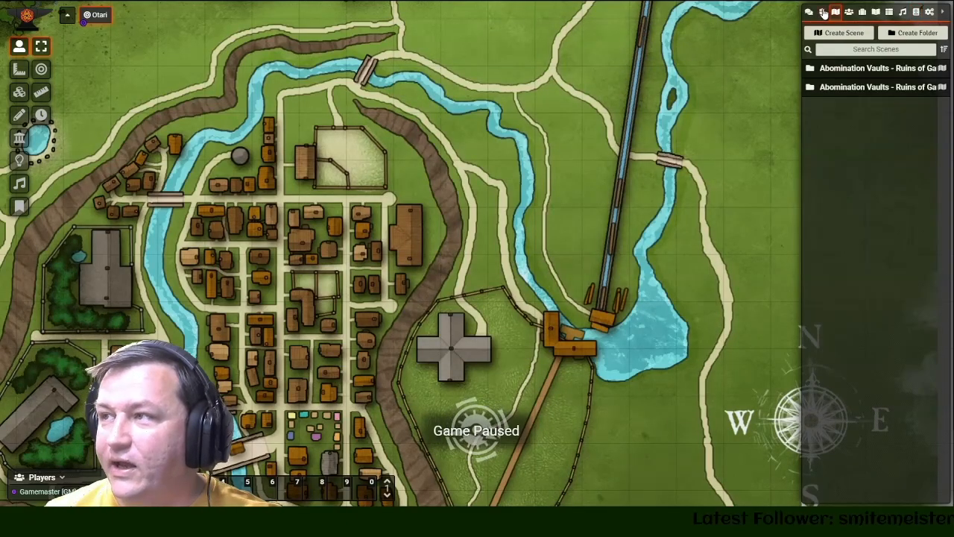
{"action": "left_click", "coordinate": [823, 12]}
{"action": "left_click", "coordinate": [836, 12]}
{"action": "left_click", "coordinate": [849, 13]}
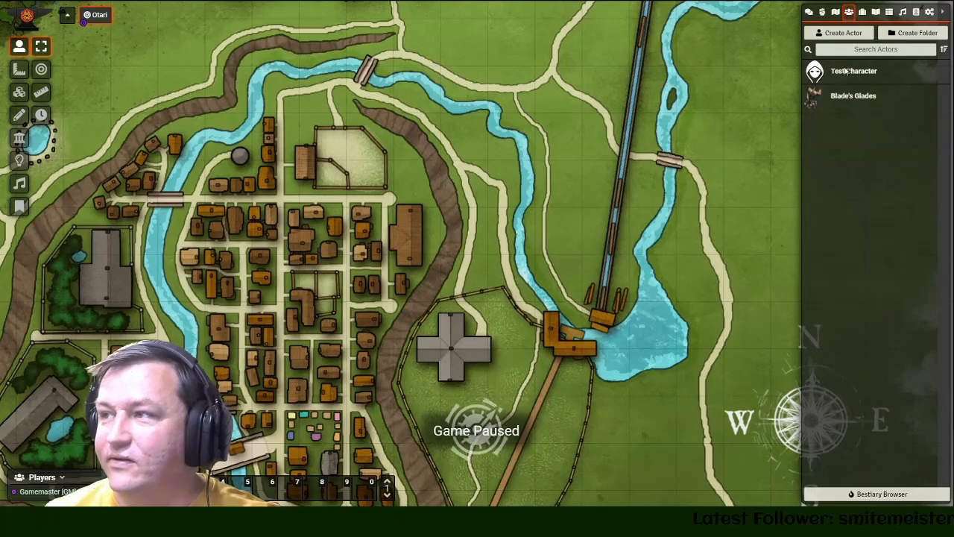
{"action": "left_click_drag", "start_coordinate": [277, 184], "coordinate": [262, 184]}
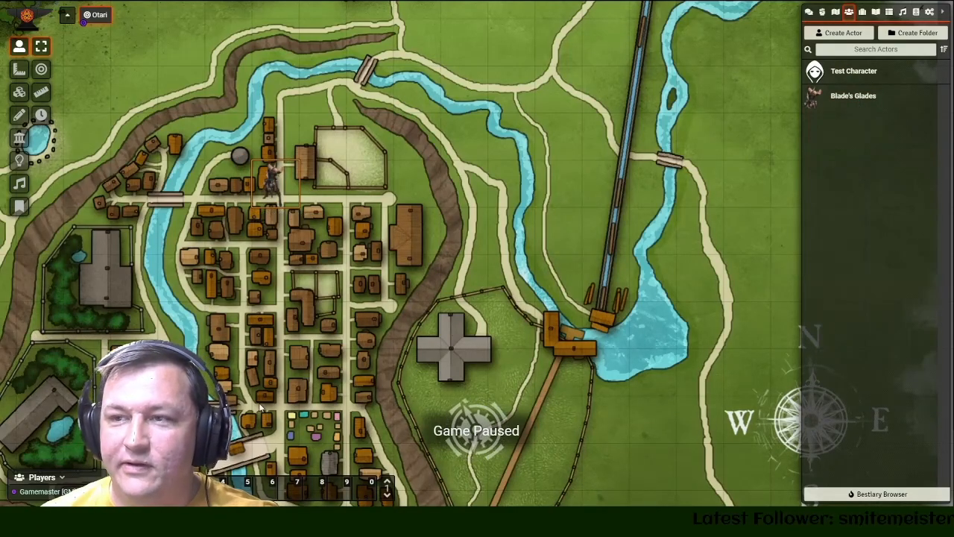
{"action": "scroll", "coordinate": [243, 205], "scroll_direction": "up", "scroll_amount": 5}
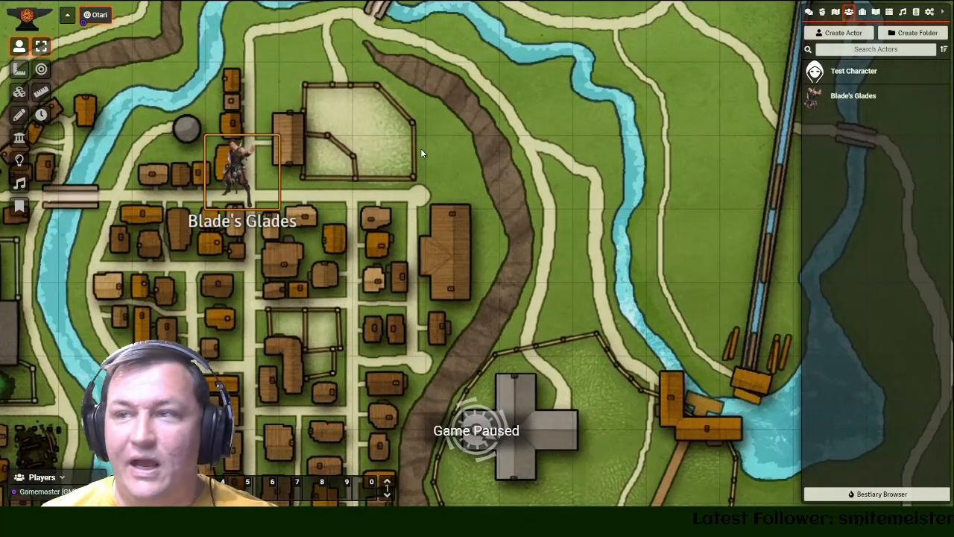
- Open the merchant sheet from the Blade's Glades token to check its inventory, and close it again
{"action": "double_click", "coordinate": [246, 172]}
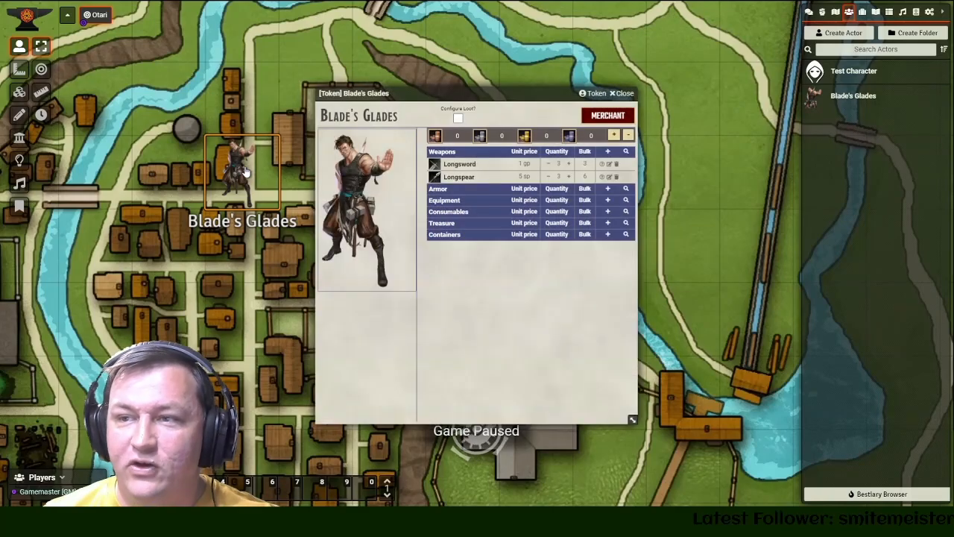
{"action": "left_click", "coordinate": [624, 95]}
{"action": "double_click", "coordinate": [239, 172]}
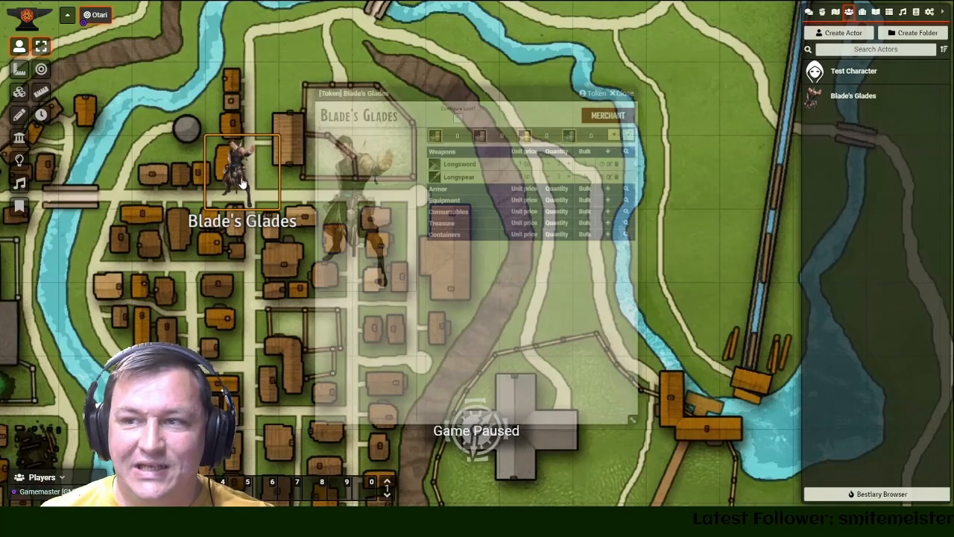
{"action": "left_click", "coordinate": [631, 94]}
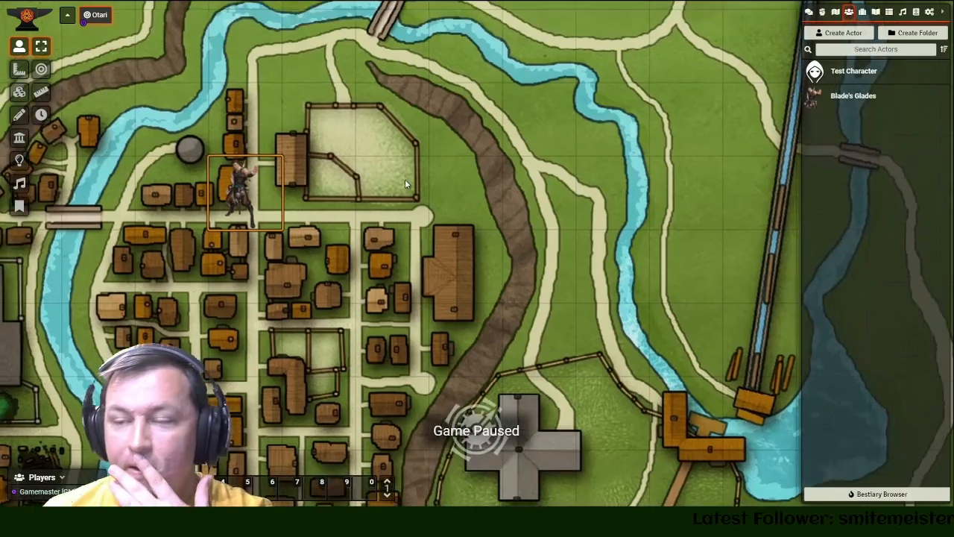
- Move the Blade's Glades token east to the corner of the fenced field
{"action": "left_click_drag", "start_coordinate": [265, 186], "coordinate": [412, 164]}
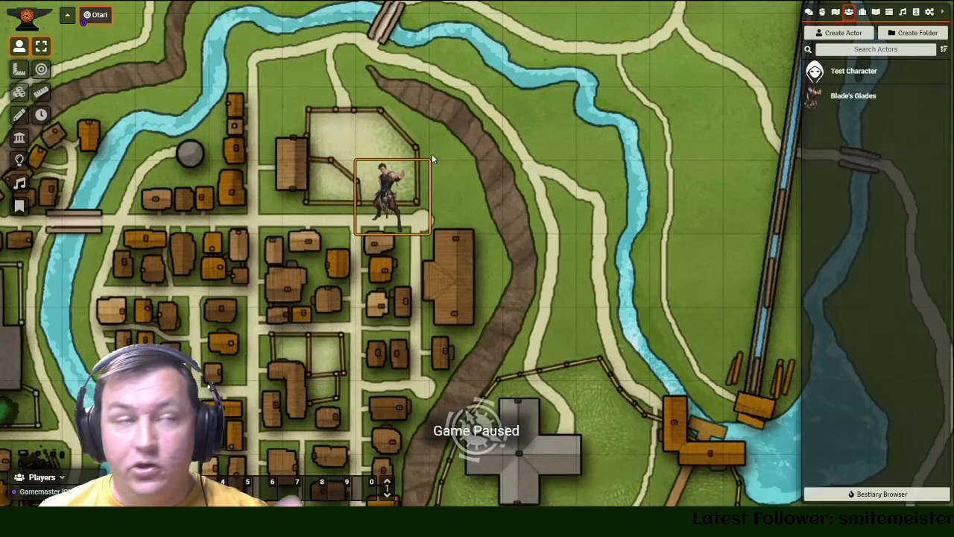
{"action": "scroll", "coordinate": [279, 266], "scroll_direction": "down", "scroll_amount": 3}
{"action": "scroll", "coordinate": [278, 269], "scroll_direction": "down", "scroll_amount": 3}
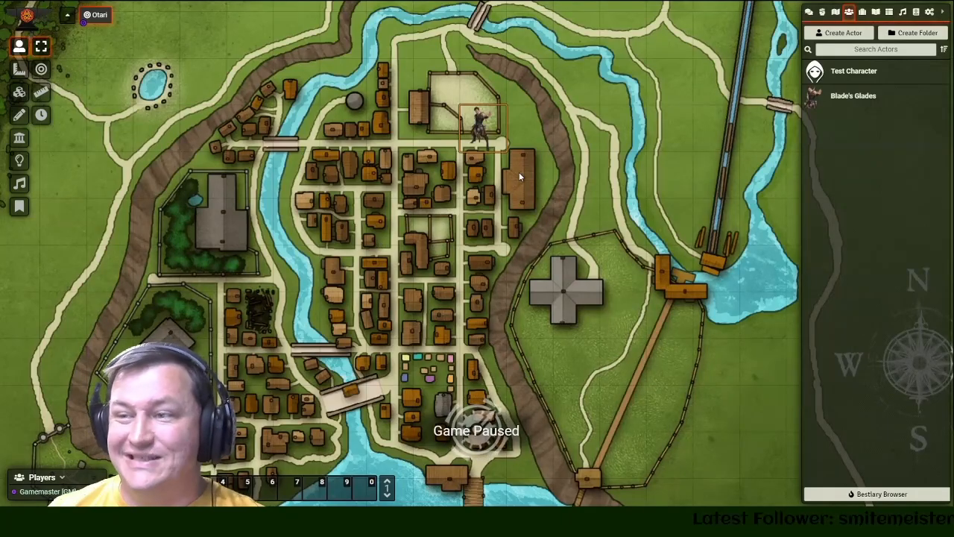
- Find the "6. BLADES FOR GLADES" journal entry in the Abomination Vaults folder, read its shop description and close it
{"action": "left_click", "coordinate": [836, 14]}
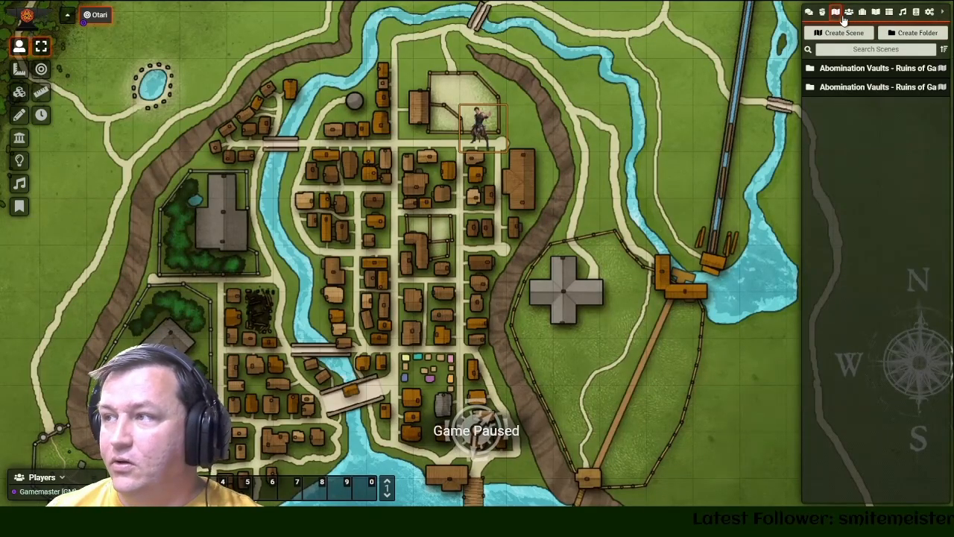
{"action": "left_click", "coordinate": [867, 68]}
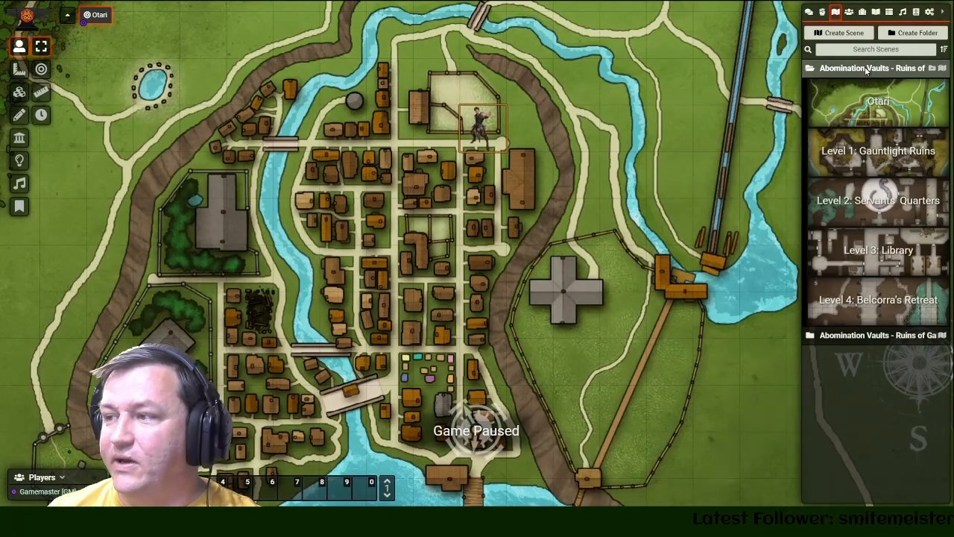
{"action": "left_click", "coordinate": [867, 69]}
{"action": "left_click", "coordinate": [877, 13]}
{"action": "left_click", "coordinate": [857, 72]}
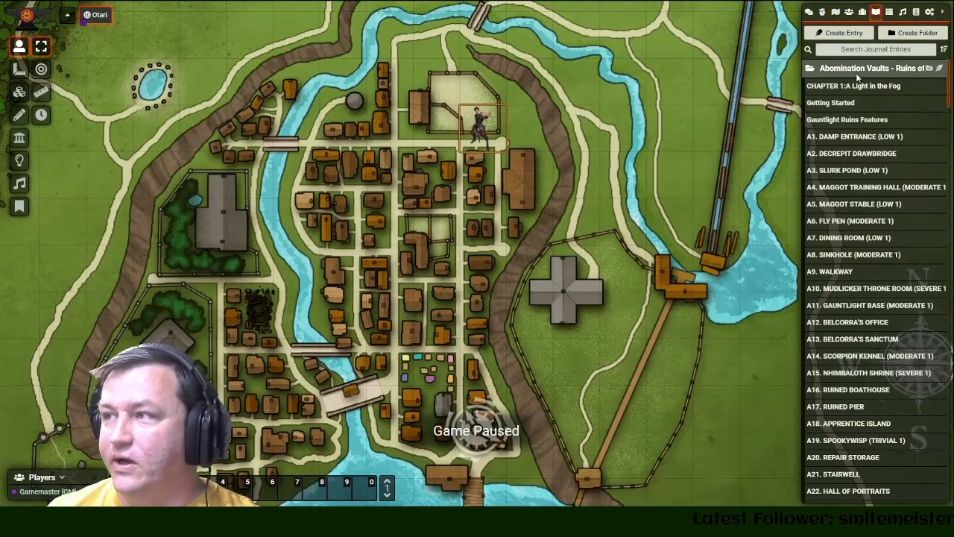
{"action": "scroll", "coordinate": [867, 193], "scroll_direction": "down", "scroll_amount": 3}
{"action": "scroll", "coordinate": [864, 225], "scroll_direction": "down", "scroll_amount": 12}
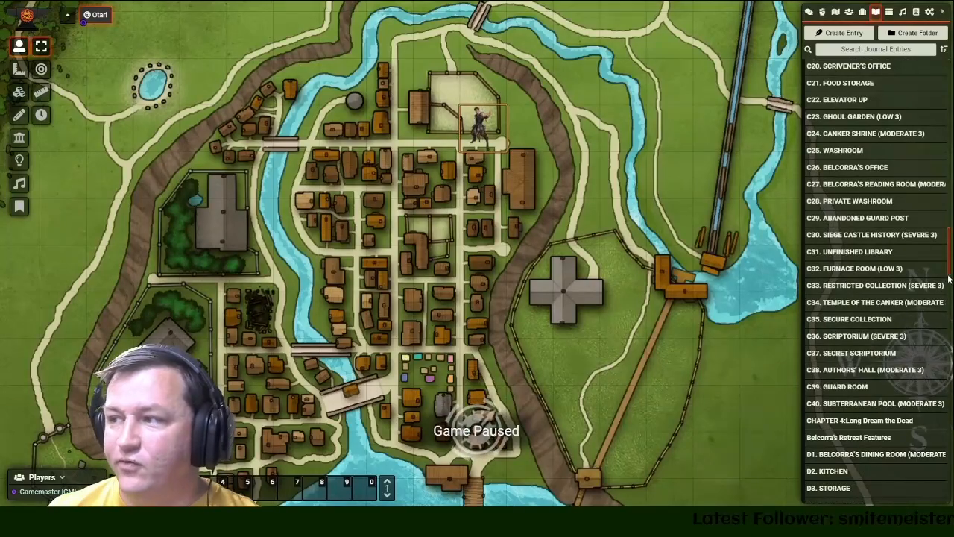
{"action": "left_click_drag", "start_coordinate": [949, 278], "coordinate": [941, 358]}
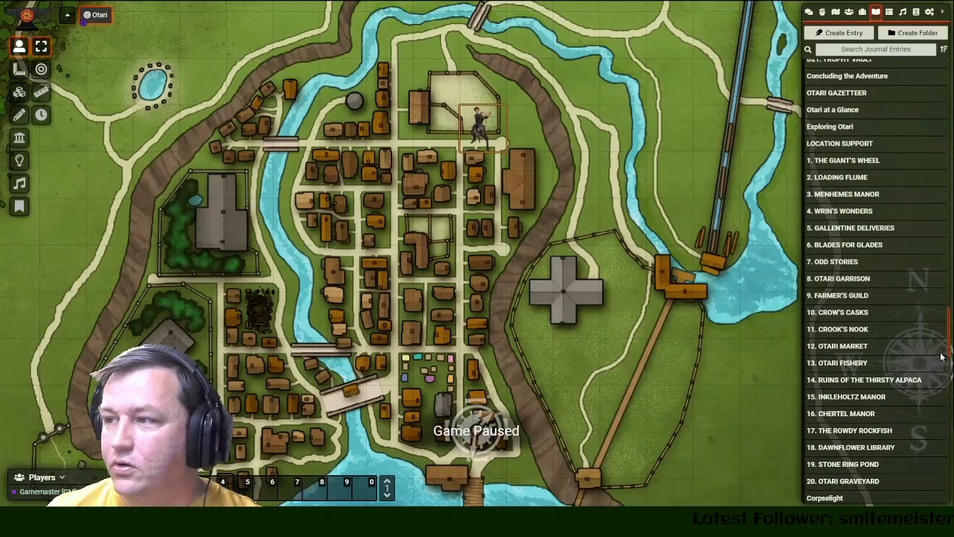
{"action": "left_click", "coordinate": [856, 248]}
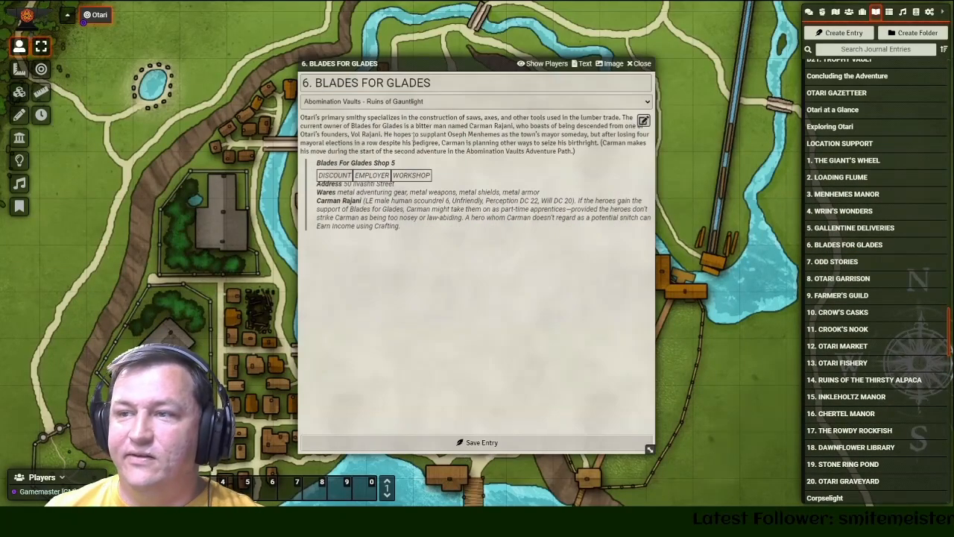
{"action": "left_click", "coordinate": [640, 63]}
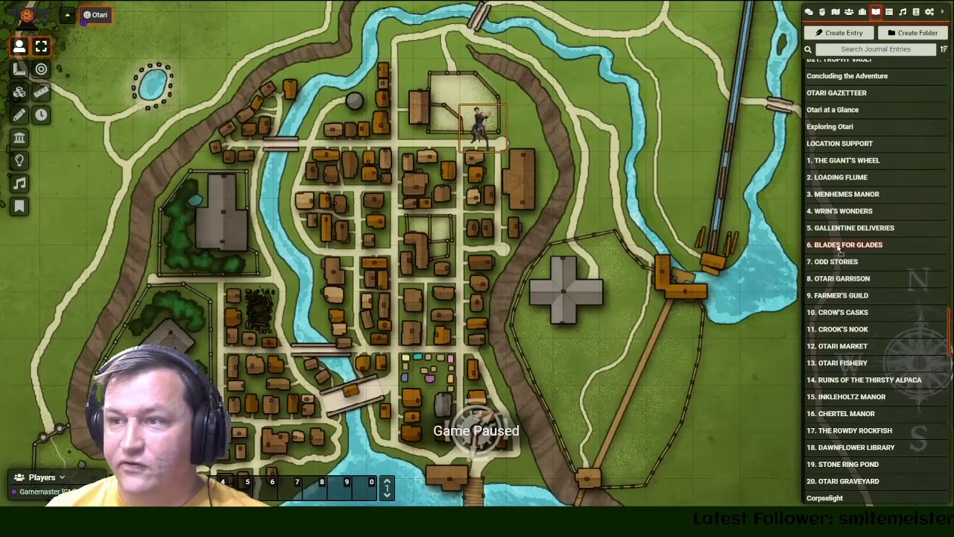
- Pin the "6. BLADES FOR GLADES" journal entry as a map note by the northern houses and save its All Players permission as None
{"action": "left_click_drag", "start_coordinate": [399, 135], "coordinate": [399, 135]}
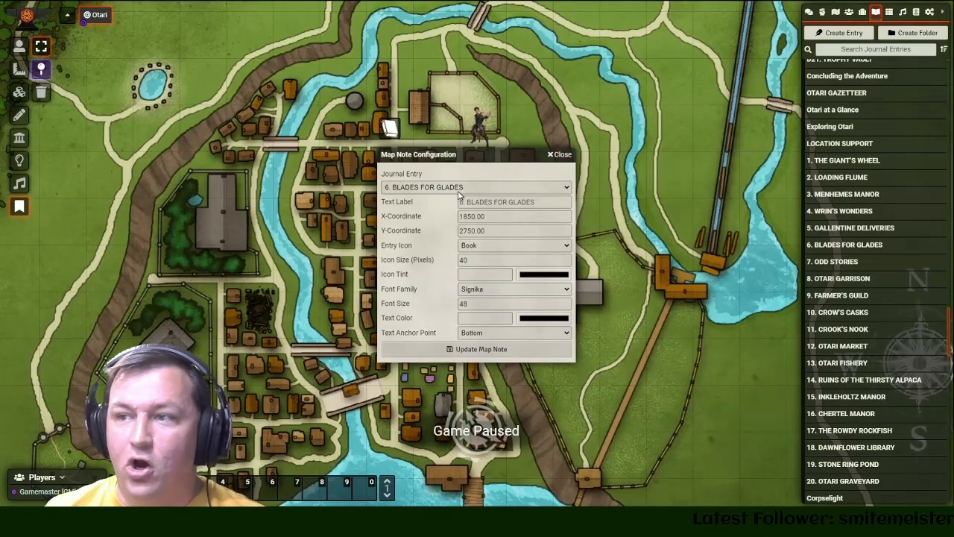
{"action": "left_click", "coordinate": [479, 349]}
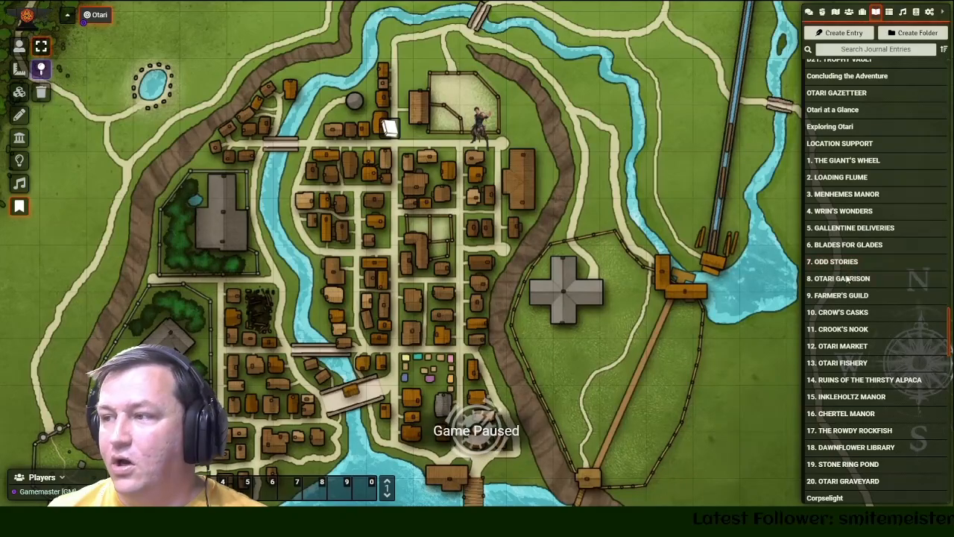
{"action": "right_click", "coordinate": [850, 249]}
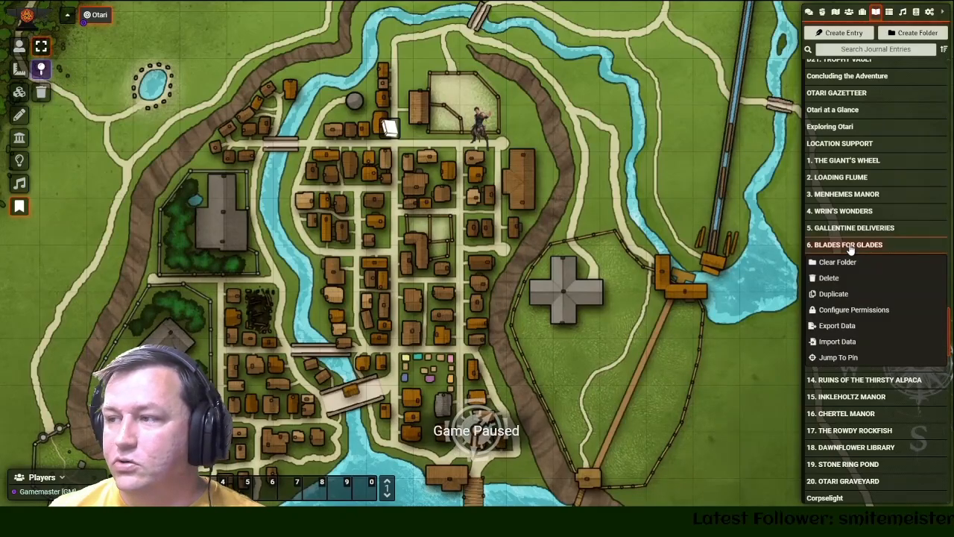
{"action": "left_click", "coordinate": [845, 311]}
{"action": "left_click_drag", "start_coordinate": [654, 339], "coordinate": [461, 239]}
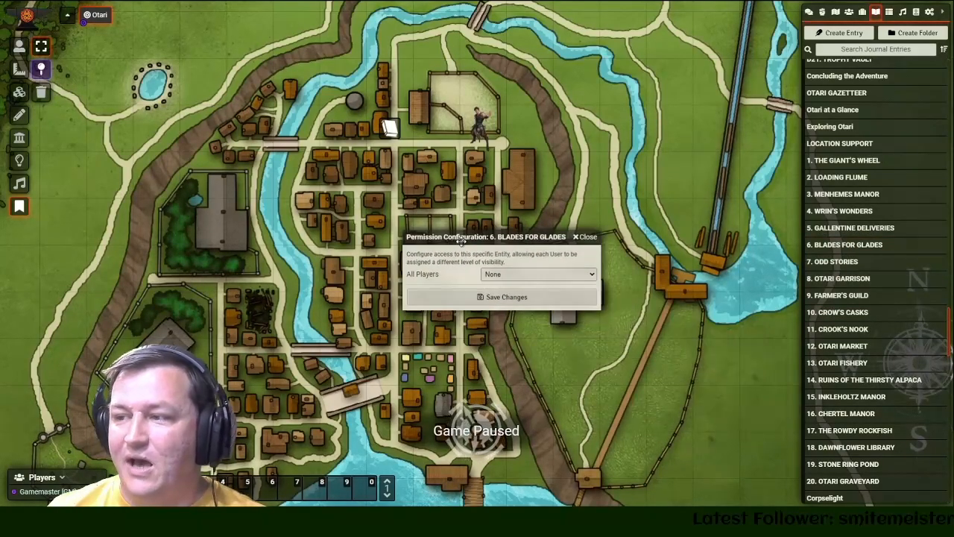
{"action": "left_click", "coordinate": [504, 274]}
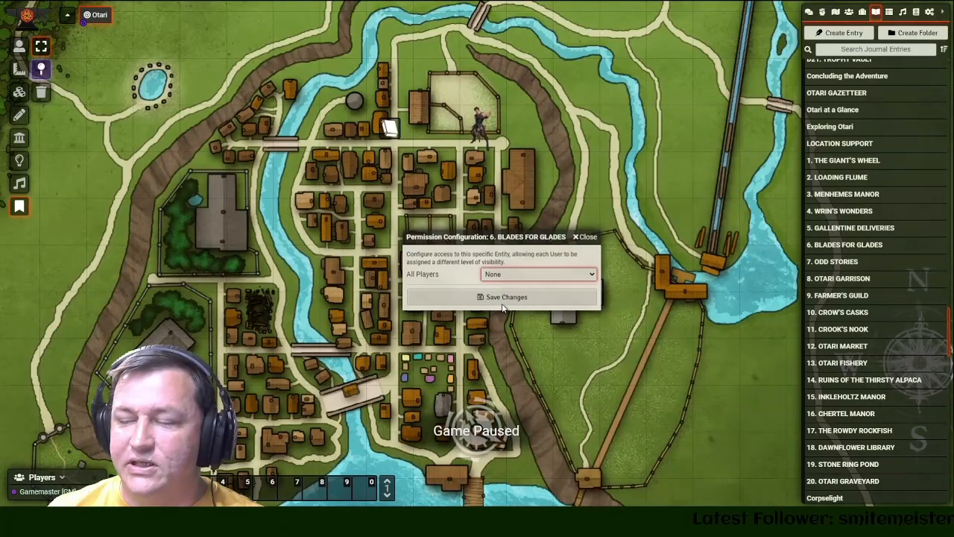
{"action": "left_click", "coordinate": [506, 296]}
- Open the shop's journal entry from its map note and place the window clear of the note
{"action": "scroll", "coordinate": [377, 299], "scroll_direction": "up", "scroll_amount": 3}
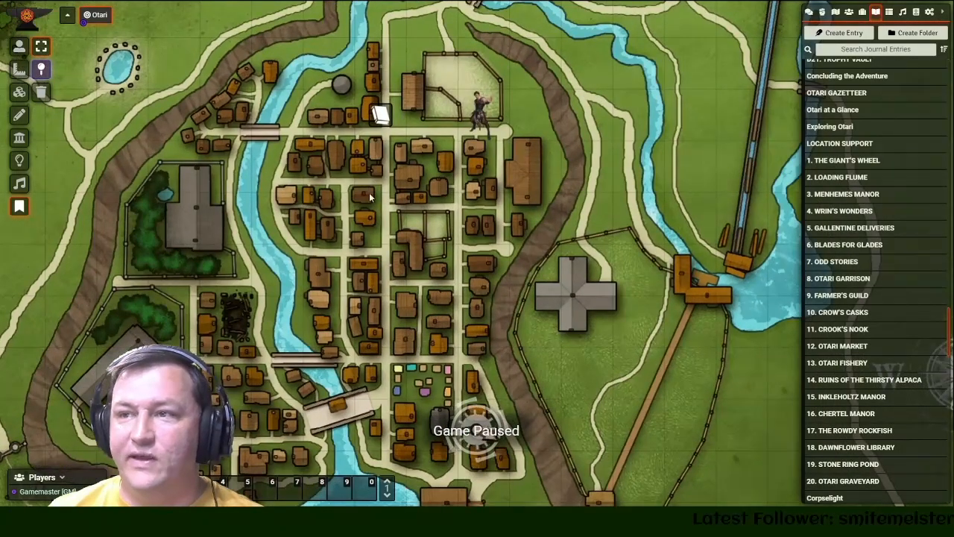
{"action": "scroll", "coordinate": [377, 298], "scroll_direction": "up", "scroll_amount": 3}
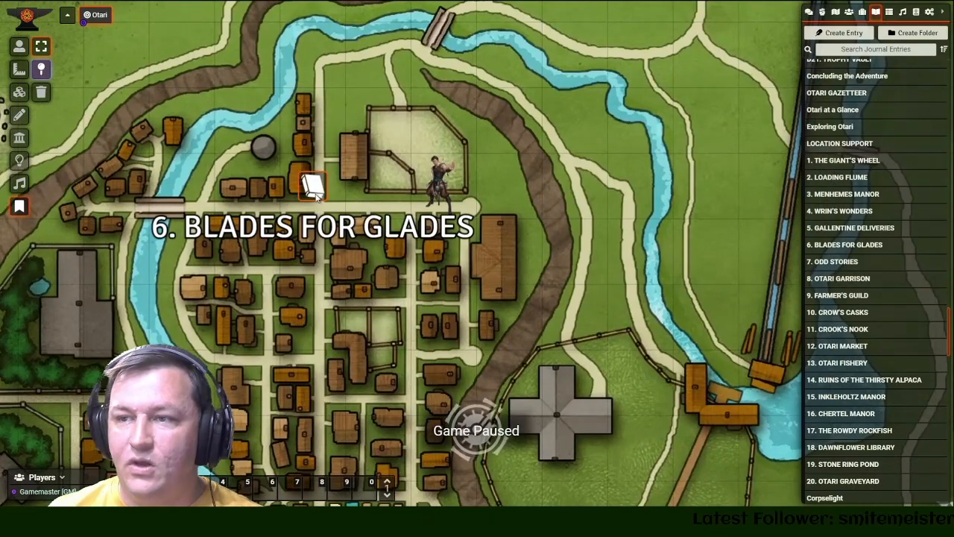
{"action": "double_click", "coordinate": [311, 185]}
{"action": "left_click_drag", "start_coordinate": [403, 72], "coordinate": [433, 43]}
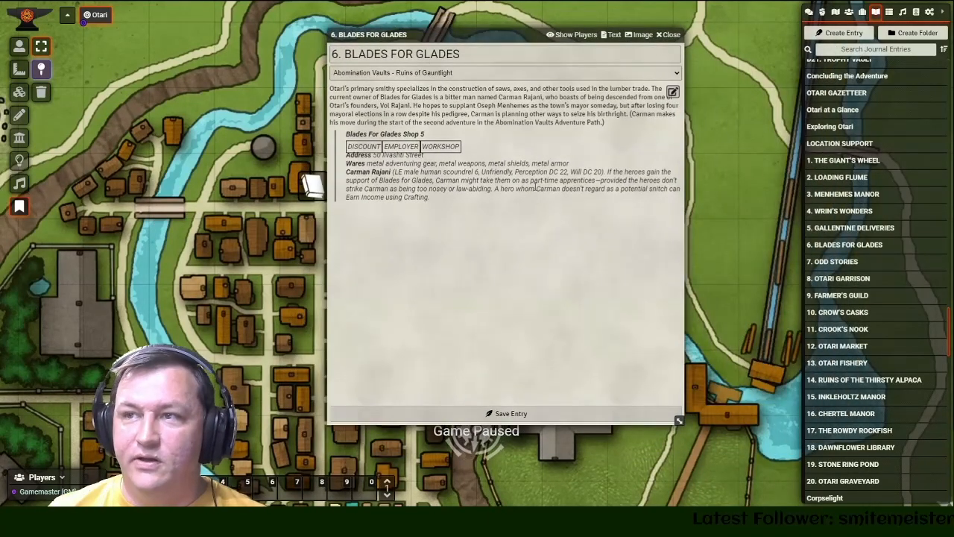
{"action": "left_click_drag", "start_coordinate": [272, 238], "coordinate": [162, 230]}
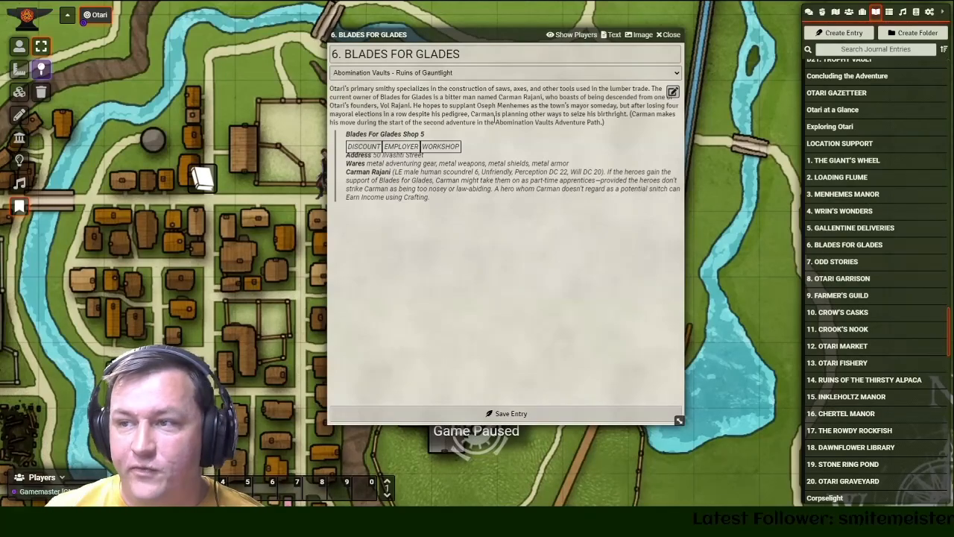
- Edit the journal entry to add blank lines after the opening paragraph and insert a link to the Blade's Glades actor there
{"action": "left_click", "coordinate": [673, 93]}
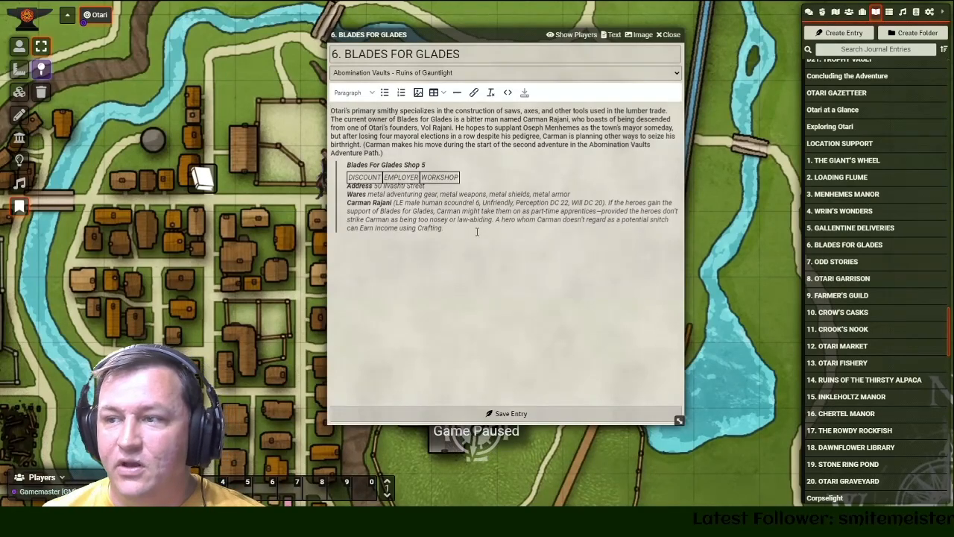
{"action": "left_click_drag", "start_coordinate": [448, 231], "coordinate": [315, 162]}
{"action": "left_click", "coordinate": [419, 152]}
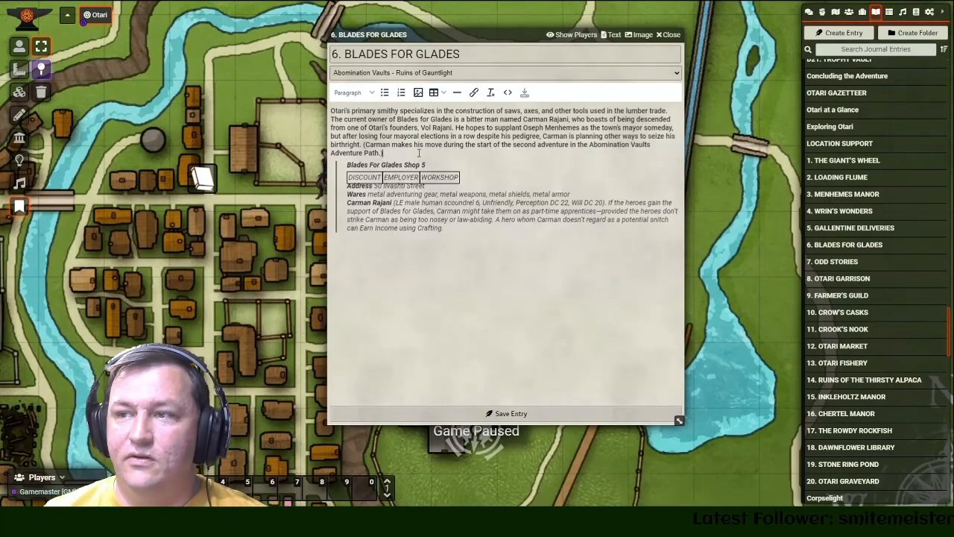
{"action": "key", "text": "Return"}
{"action": "key", "text": "Return"}
{"action": "key", "text": "Return"}
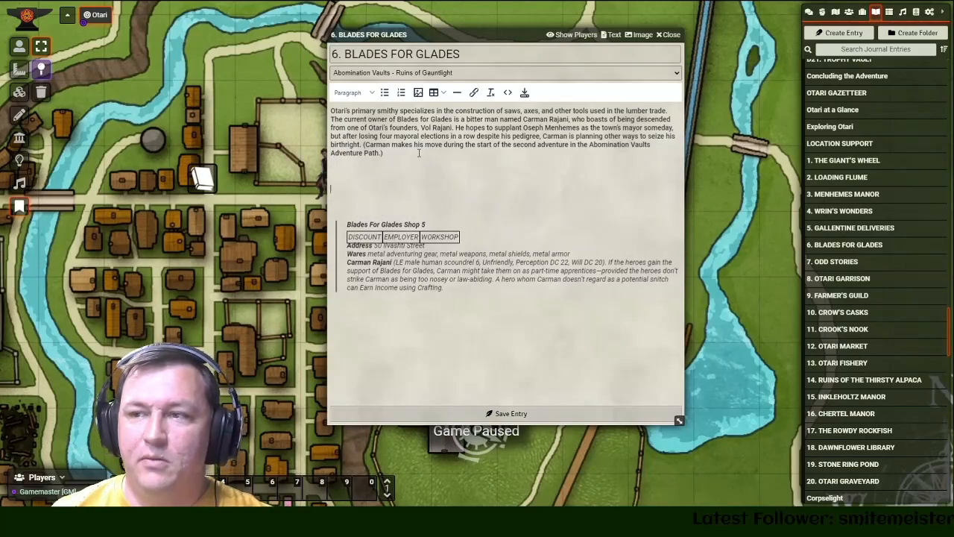
{"action": "left_click", "coordinate": [850, 12]}
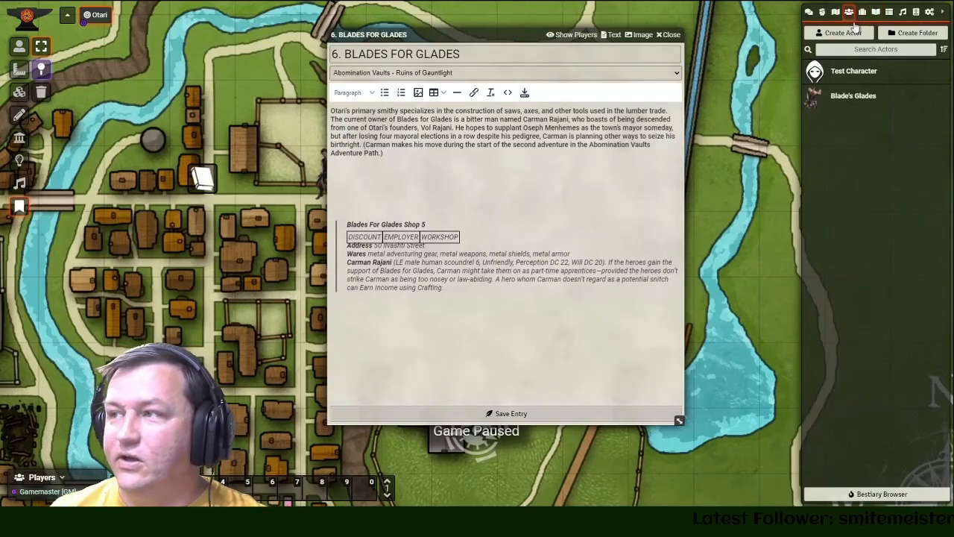
{"action": "left_click_drag", "start_coordinate": [858, 100], "coordinate": [366, 212]}
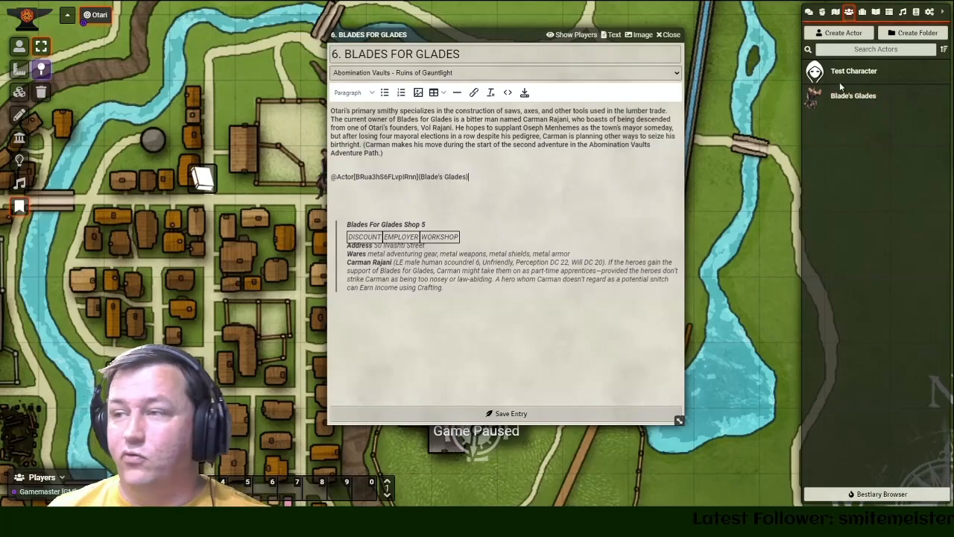
- Save the journal entry with the Blade's Glades actor link and close it
{"action": "left_click_drag", "start_coordinate": [467, 179], "coordinate": [330, 177]}
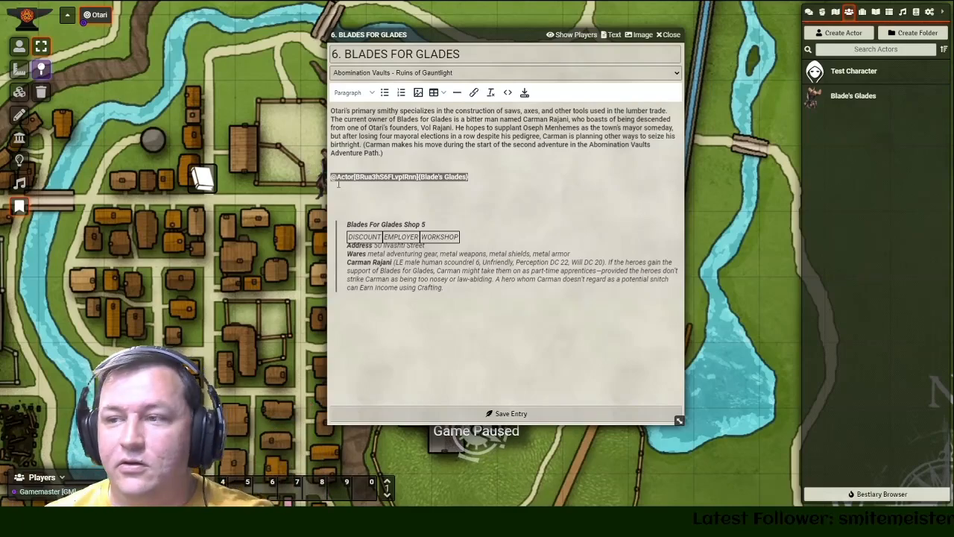
{"action": "left_click", "coordinate": [500, 413]}
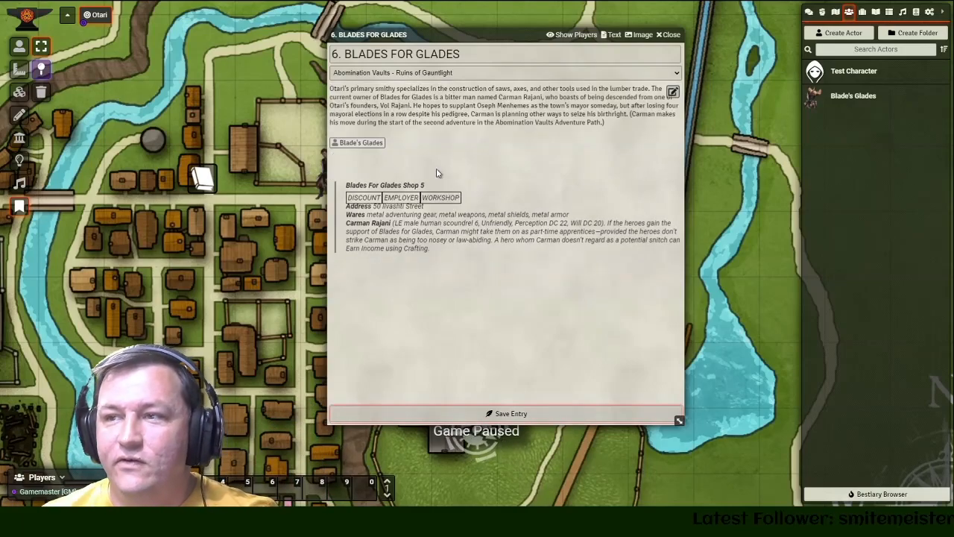
{"action": "left_click", "coordinate": [671, 35]}
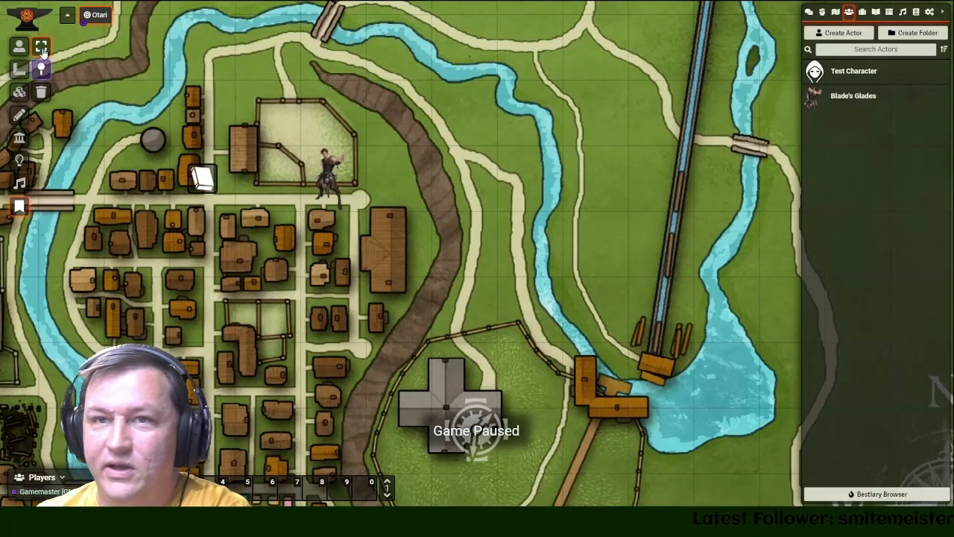
- Delete the Blade's Glades merchant token from the Otari map
{"action": "left_click", "coordinate": [19, 46]}
{"action": "left_click", "coordinate": [328, 167]}
{"action": "key", "text": "Delete"}
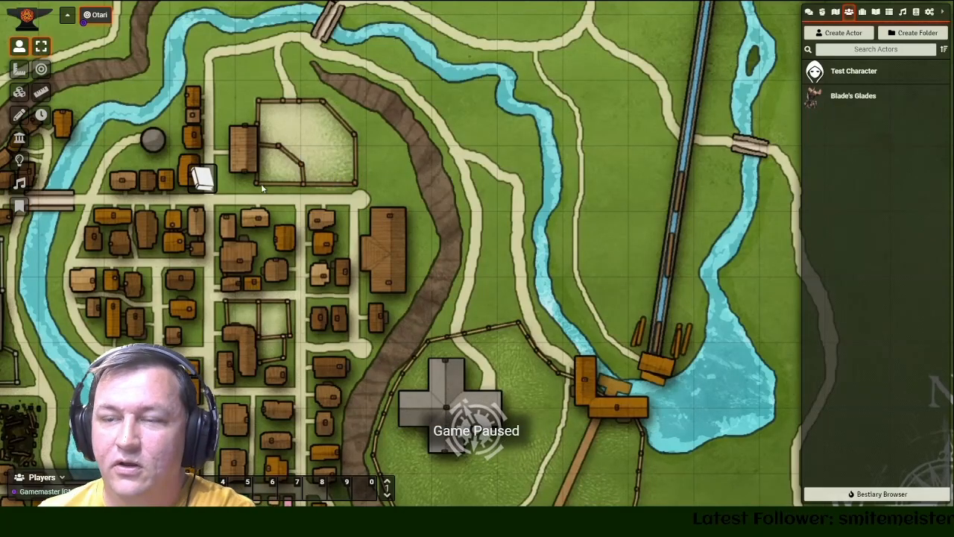
- Open the shop's journal entry from its map note, follow the Blade's Glades link and move the merchant sheet aside
{"action": "scroll", "coordinate": [302, 182], "scroll_direction": "down", "scroll_amount": 6}
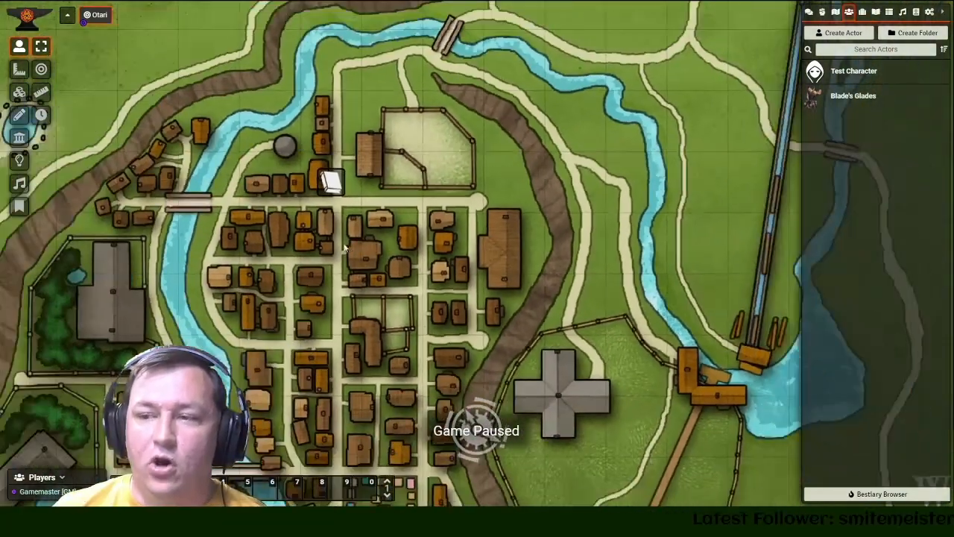
{"action": "scroll", "coordinate": [363, 225], "scroll_direction": "down", "scroll_amount": 2}
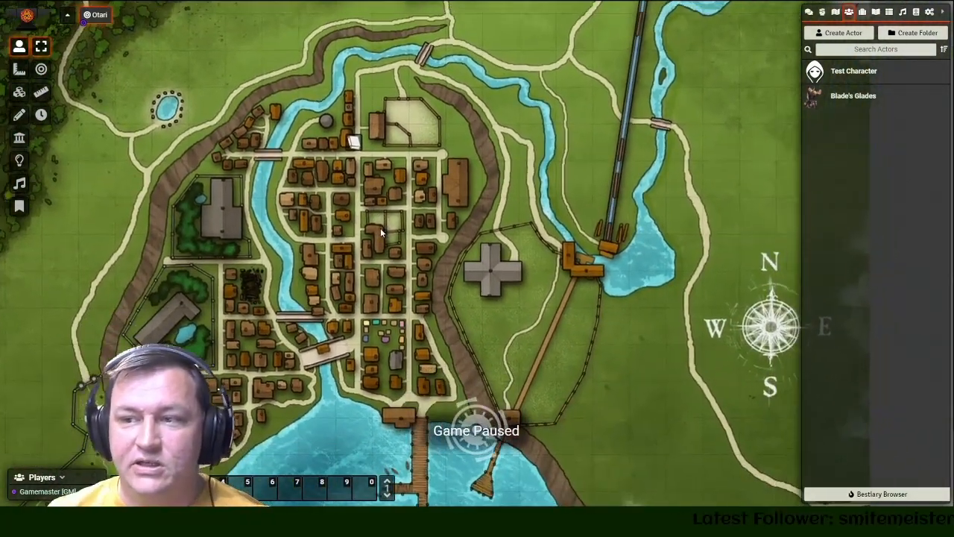
{"action": "double_click", "coordinate": [355, 142]}
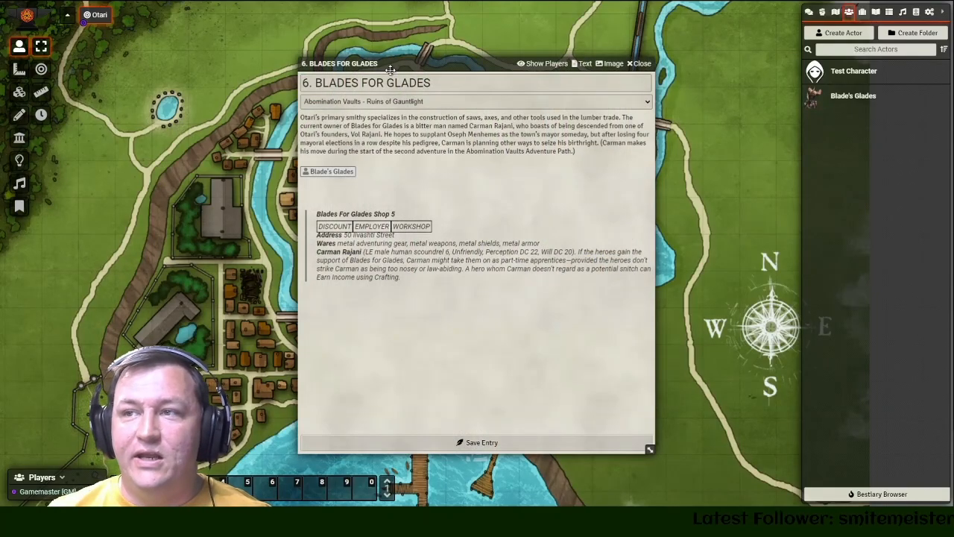
{"action": "left_click_drag", "start_coordinate": [390, 69], "coordinate": [430, 68]}
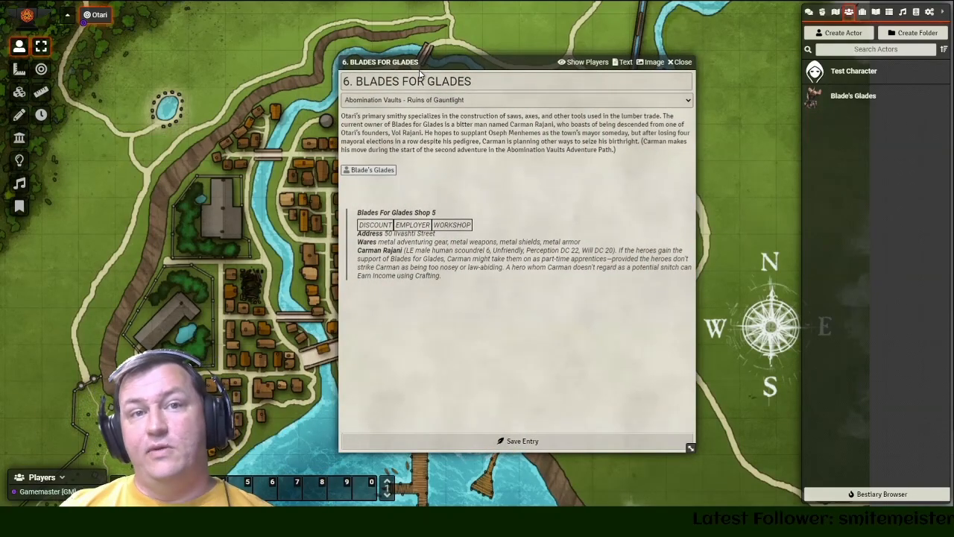
{"action": "left_click", "coordinate": [373, 172]}
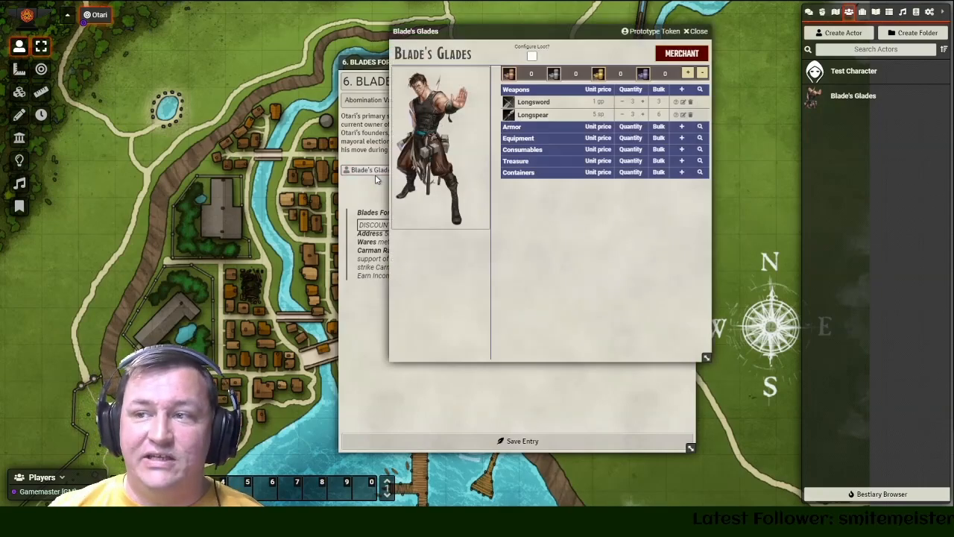
{"action": "left_click_drag", "start_coordinate": [458, 31], "coordinate": [201, 58]}
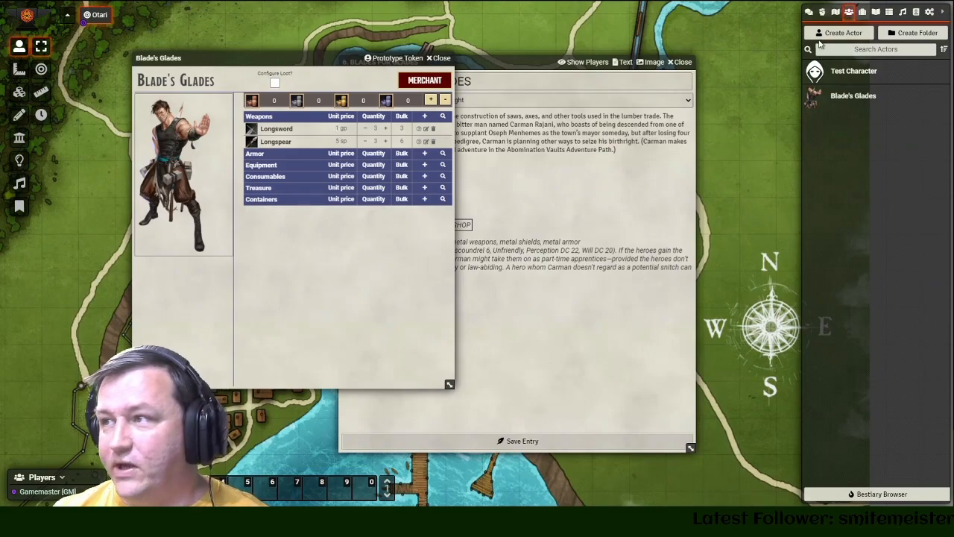
- Open Test Character's sheet beside the Blade's Glades merchant sheet and show the character's inventory
{"action": "left_click", "coordinate": [847, 72]}
{"action": "left_click_drag", "start_coordinate": [459, 64], "coordinate": [580, 54]}
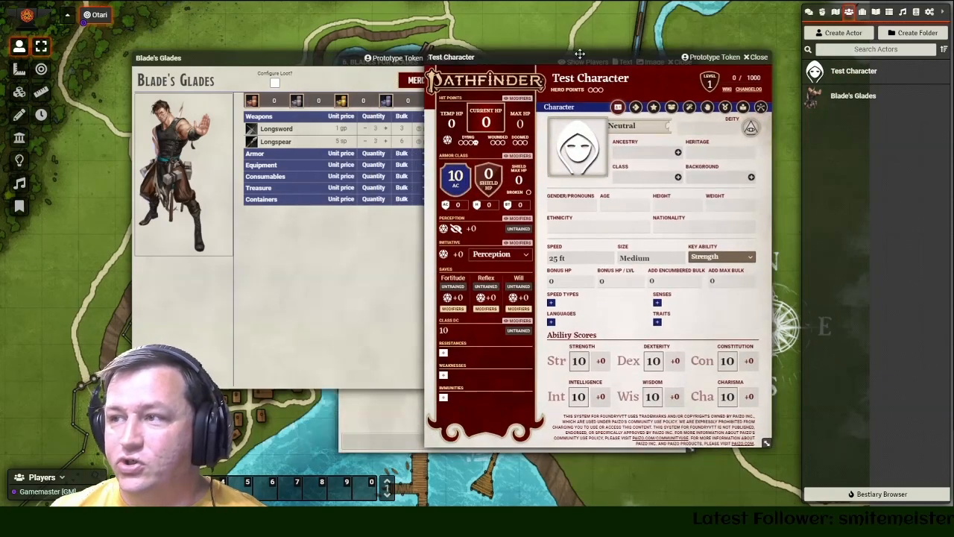
{"action": "left_click_drag", "start_coordinate": [330, 59], "coordinate": [279, 56]}
{"action": "left_click", "coordinate": [654, 108]}
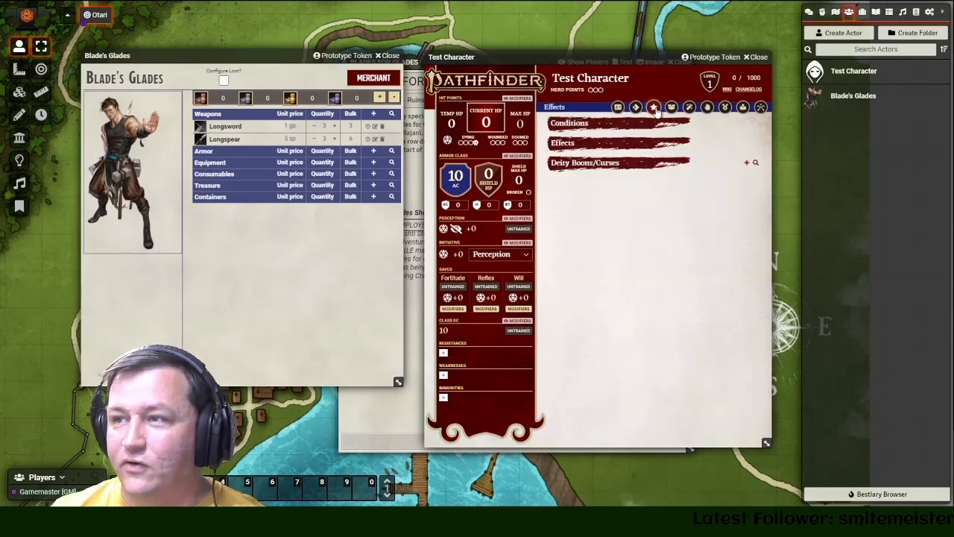
{"action": "left_click", "coordinate": [671, 107]}
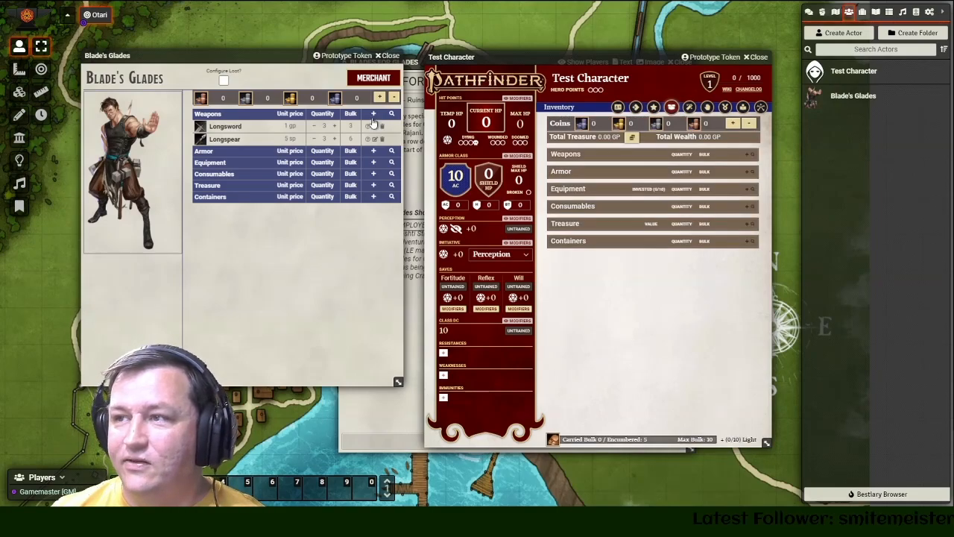
- Try twice to transfer a Longsword from Blade's Glades to Test Character's inventory, showing the chat log between attempts
{"action": "left_click_drag", "start_coordinate": [595, 169], "coordinate": [595, 169]}
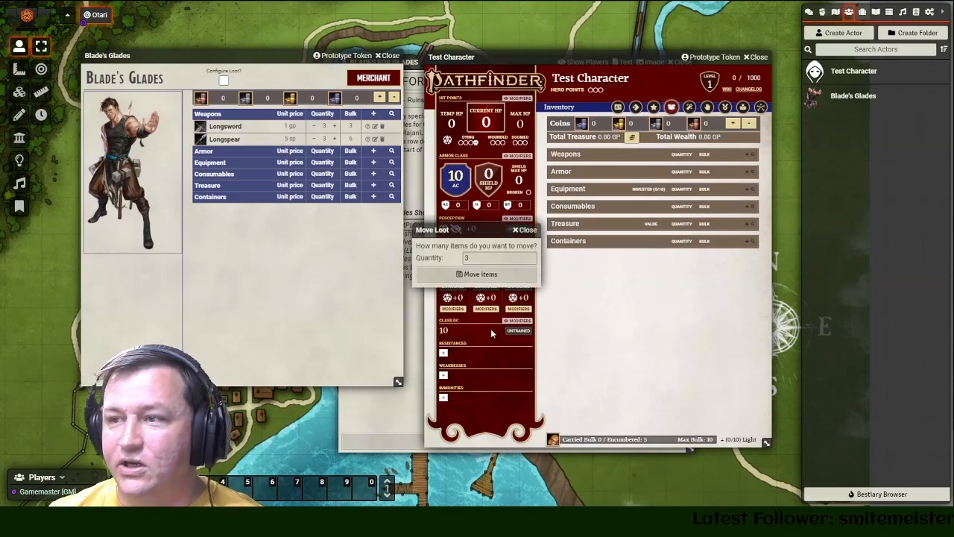
{"action": "left_click", "coordinate": [488, 258]}
{"action": "type", "text": "1"}
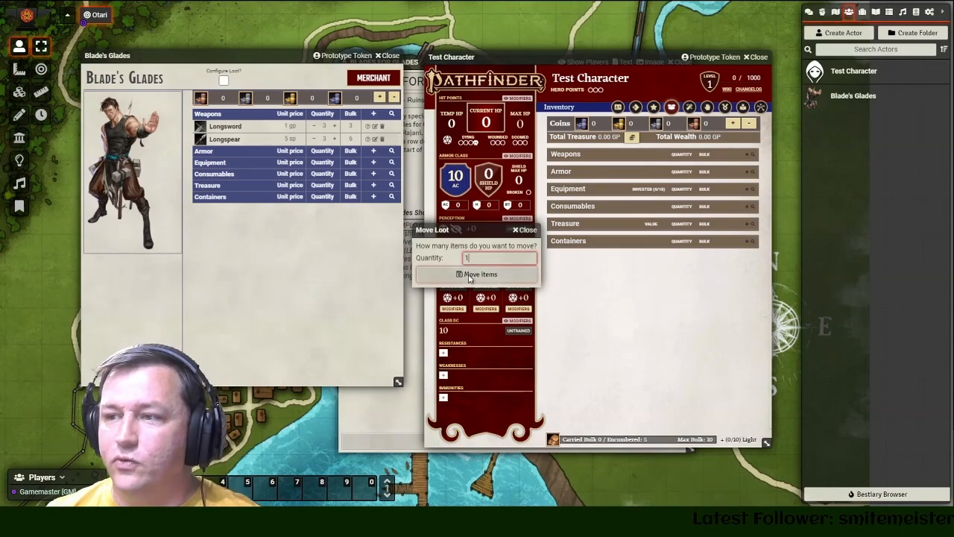
{"action": "left_click", "coordinate": [471, 277]}
{"action": "left_click", "coordinate": [810, 13]}
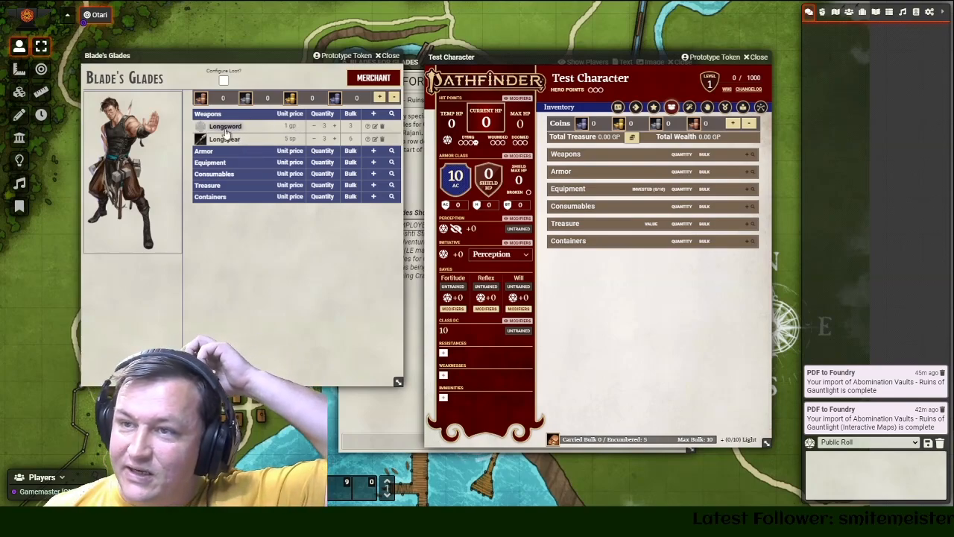
{"action": "left_click_drag", "start_coordinate": [226, 130], "coordinate": [585, 230]}
{"action": "double_click", "coordinate": [467, 258]}
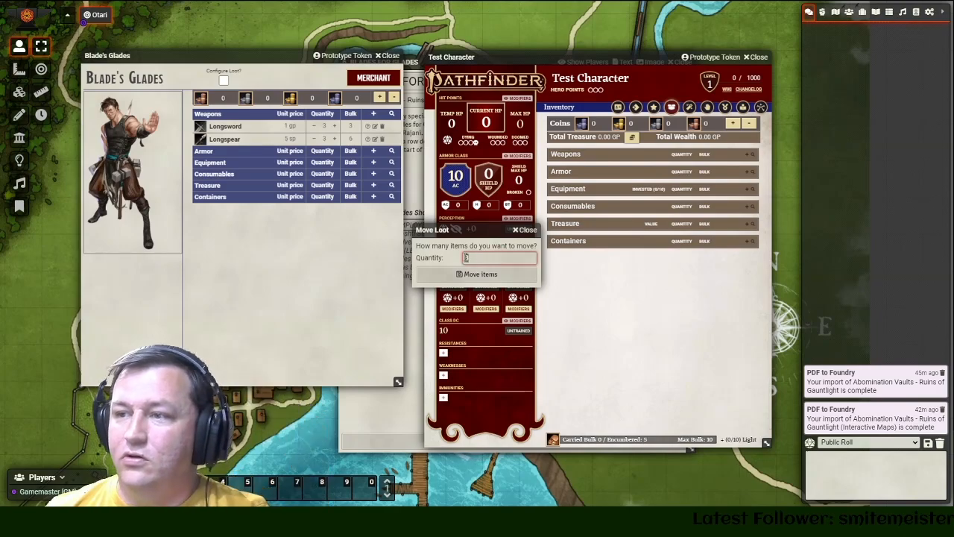
{"action": "left_click", "coordinate": [480, 273]}
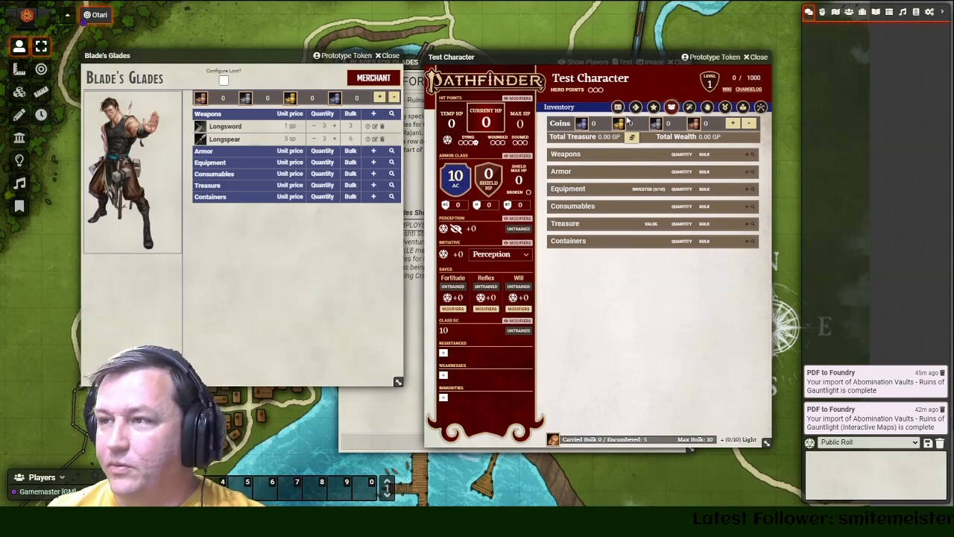
- Add 5 gold to Test Character's coins and buy 1 Longsword from the Blade's Glades merchant
{"action": "left_click", "coordinate": [733, 124]}
{"action": "left_click", "coordinate": [484, 237]}
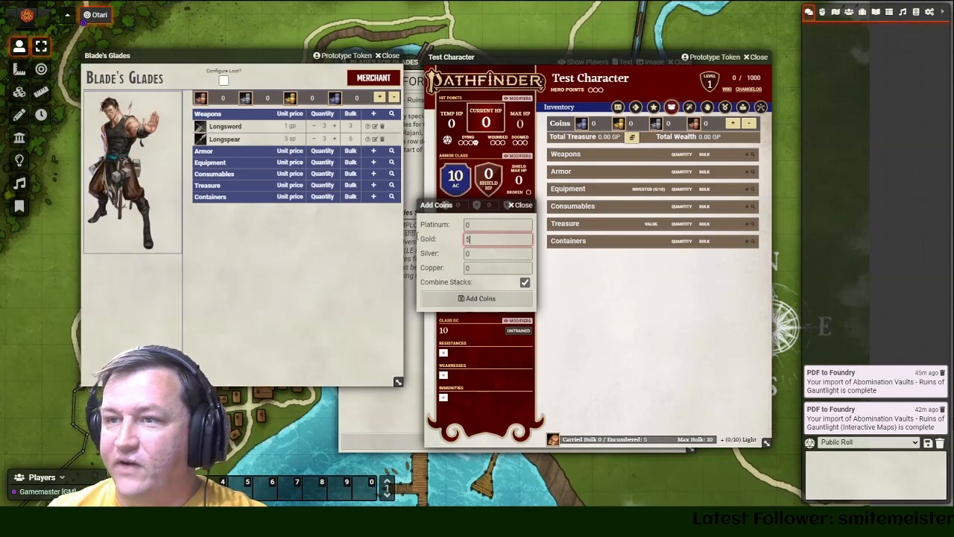
{"action": "left_click", "coordinate": [490, 307]}
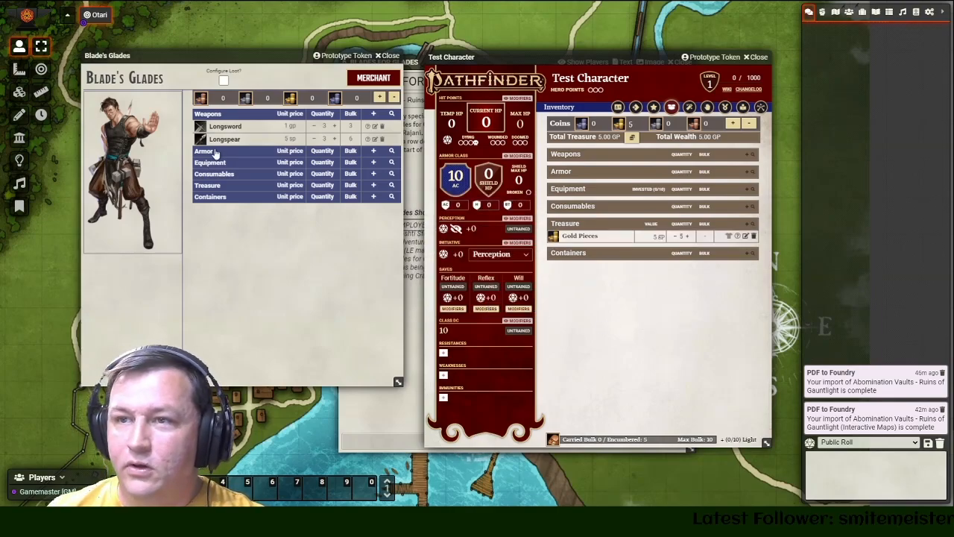
{"action": "left_click_drag", "start_coordinate": [217, 127], "coordinate": [478, 246]}
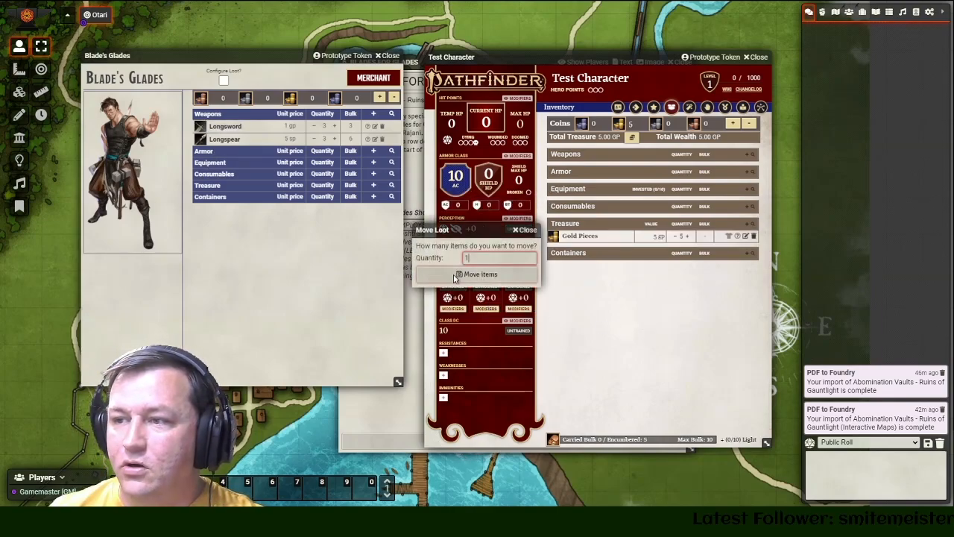
{"action": "left_click", "coordinate": [455, 275]}
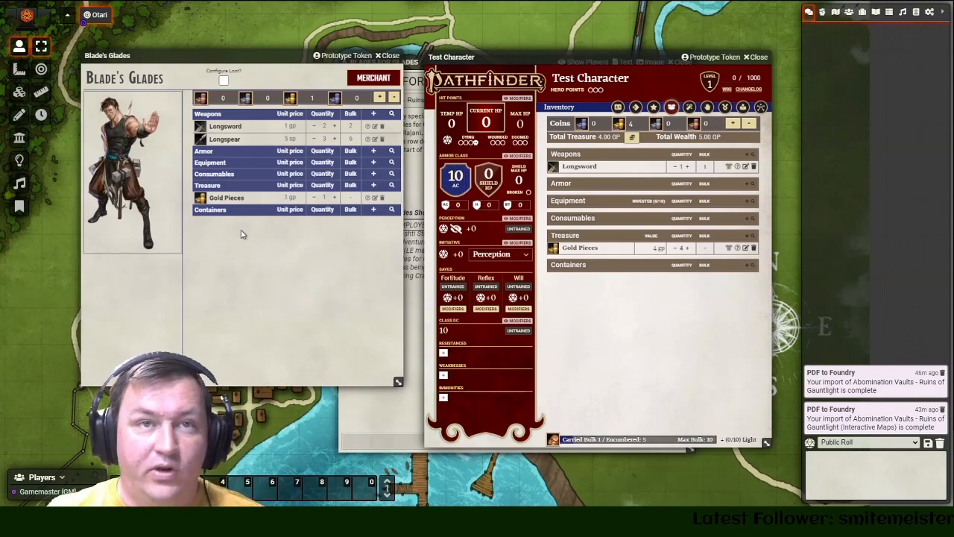
- Close the Blade's Glades merchant sheet, the shop's journal entry and the Test Character sheet
{"action": "left_click", "coordinate": [382, 58]}
{"action": "left_click_drag", "start_coordinate": [639, 60], "coordinate": [768, 70]}
{"action": "left_click_drag", "start_coordinate": [465, 63], "coordinate": [314, 74]}
{"action": "left_click", "coordinate": [531, 73]}
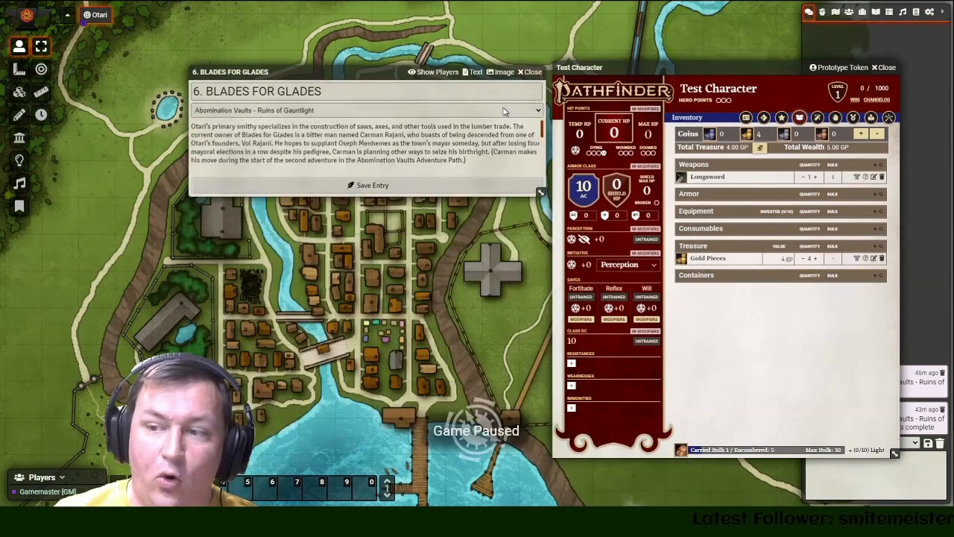
{"action": "scroll", "coordinate": [367, 333], "scroll_direction": "down", "scroll_amount": 1}
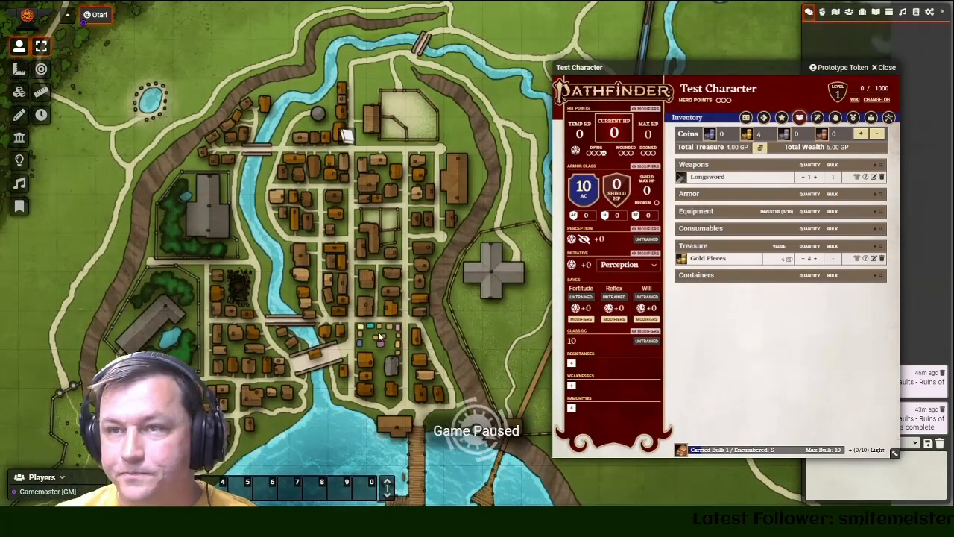
{"action": "scroll", "coordinate": [367, 321], "scroll_direction": "down", "scroll_amount": 1}
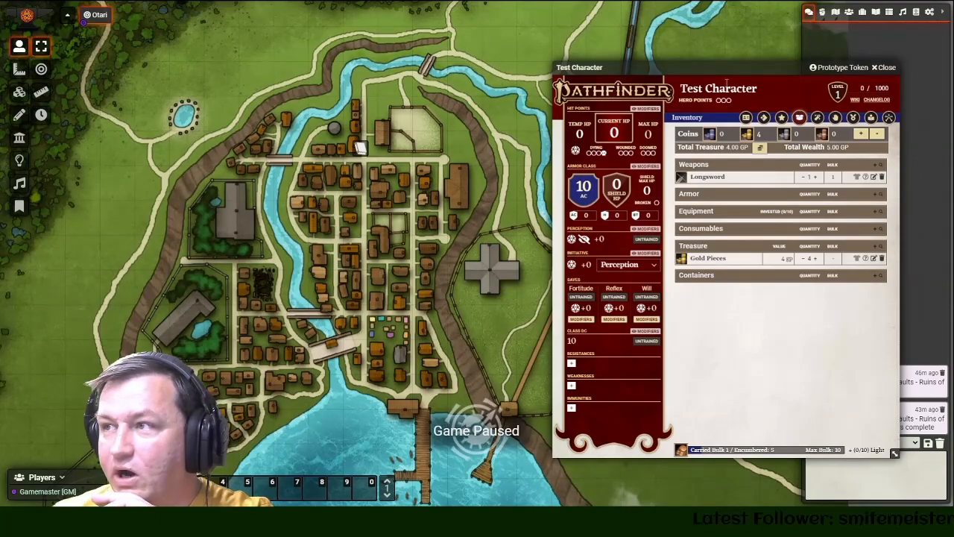
{"action": "left_click_drag", "start_coordinate": [900, 67], "coordinate": [734, 38]}
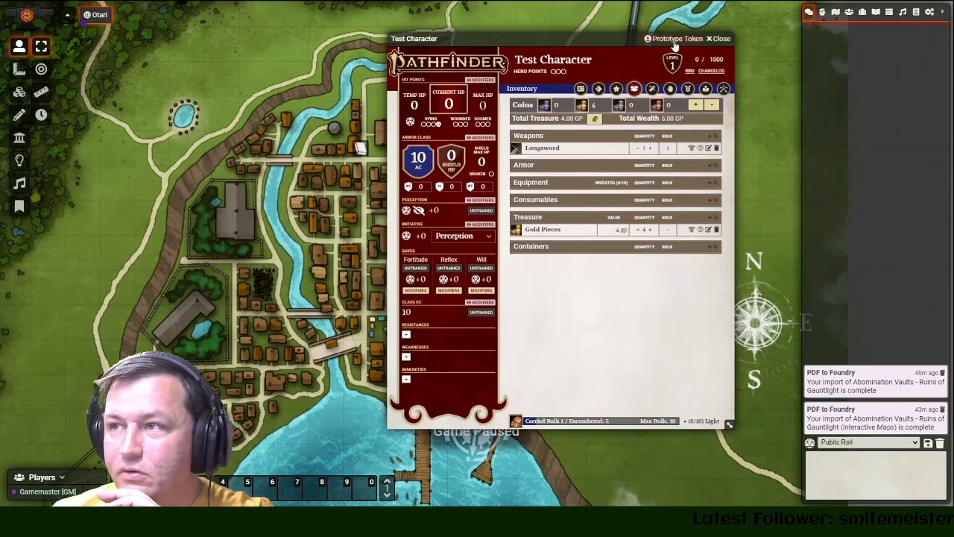
{"action": "left_click", "coordinate": [719, 39]}
- Leave the Foundry PDF Import world, return to setup and launch the Abomination Vaults world
{"action": "left_click", "coordinate": [930, 12]}
{"action": "left_click", "coordinate": [881, 358]}
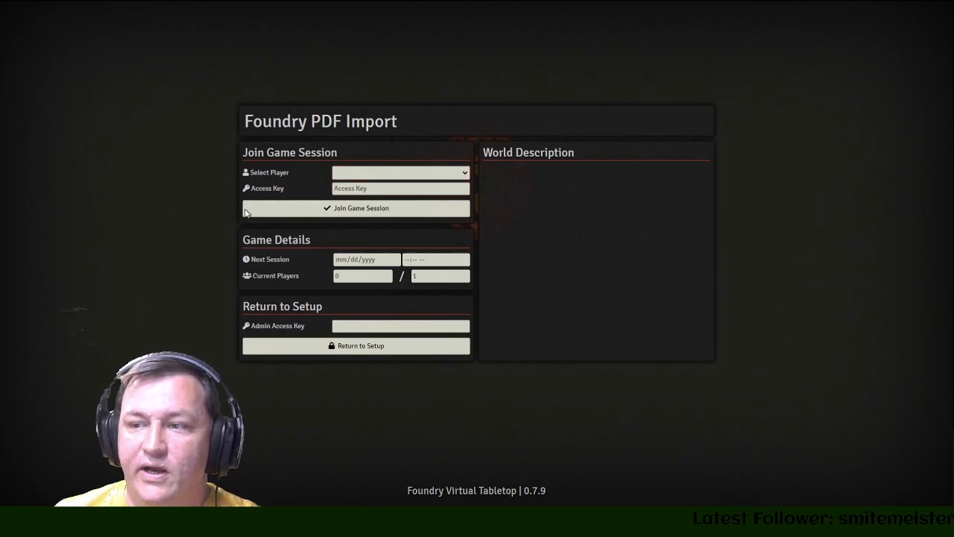
{"action": "left_click", "coordinate": [347, 347]}
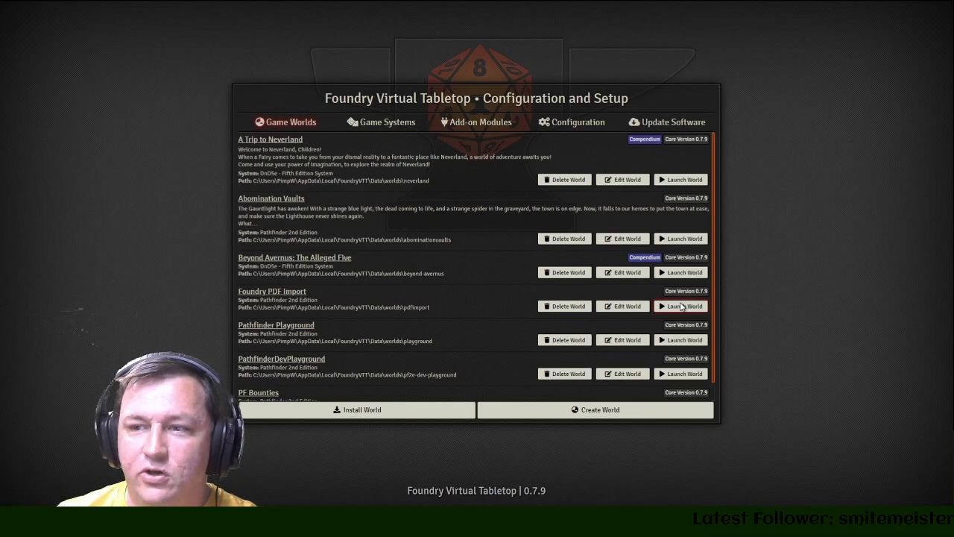
{"action": "left_click", "coordinate": [677, 240]}
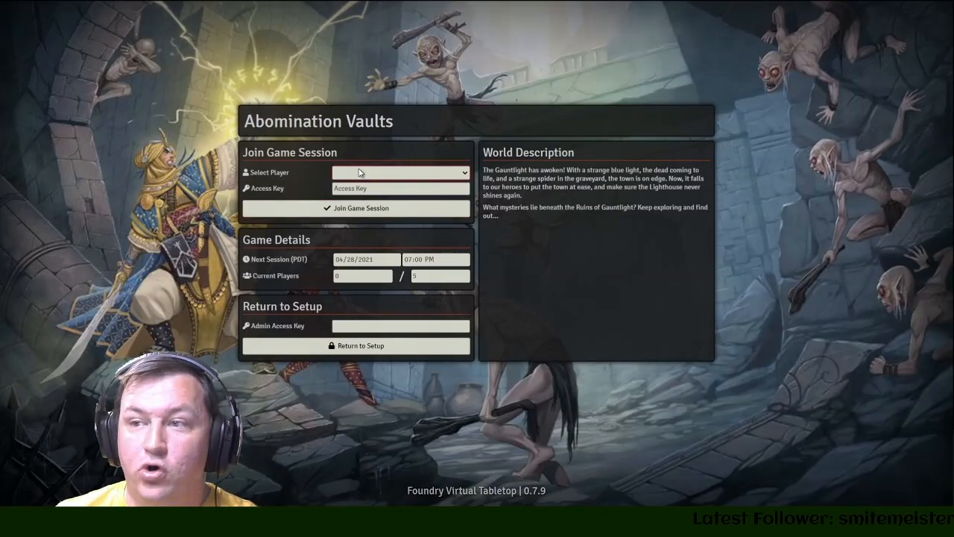
- Join the Abomination Vaults session as the game master, entering the access key
{"action": "left_click", "coordinate": [359, 173]}
{"action": "left_click", "coordinate": [354, 191]}
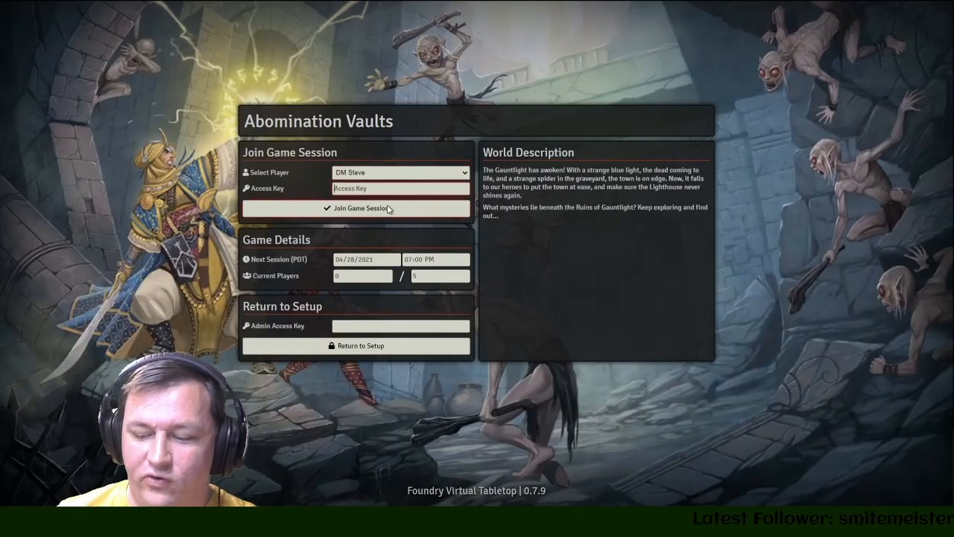
{"action": "type", "text": "••••••••••••"}
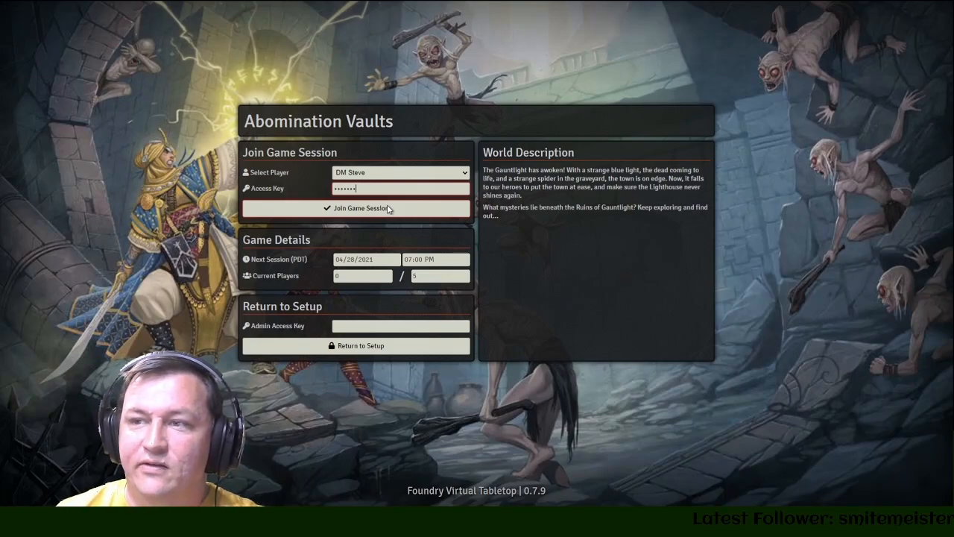
{"action": "key", "text": "Return"}
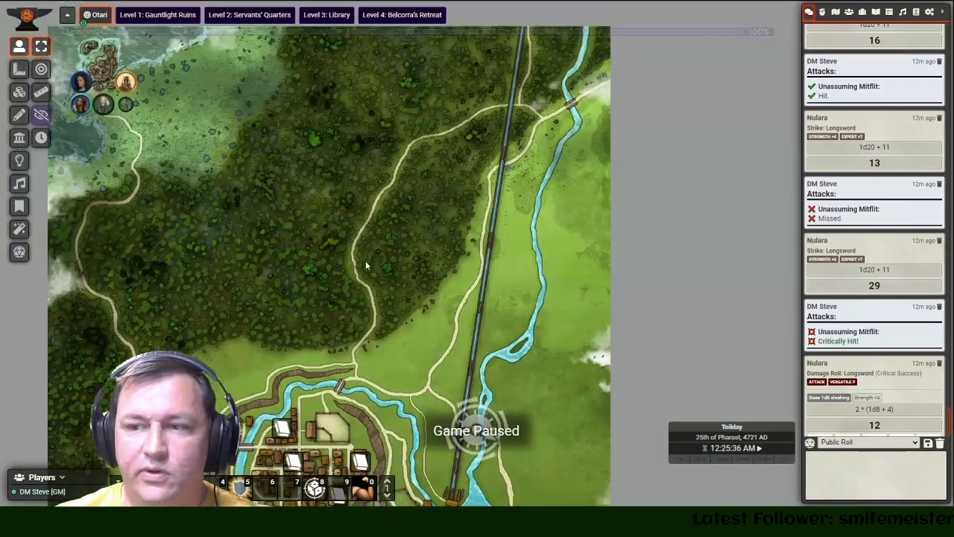
- Open the Wrin's Wonders journal entry from its note on the Otari map and follow its shop link to the merchant sheet
{"action": "left_click_drag", "start_coordinate": [365, 262], "coordinate": [436, 97]}
{"action": "left_click_drag", "start_coordinate": [361, 208], "coordinate": [373, 91]}
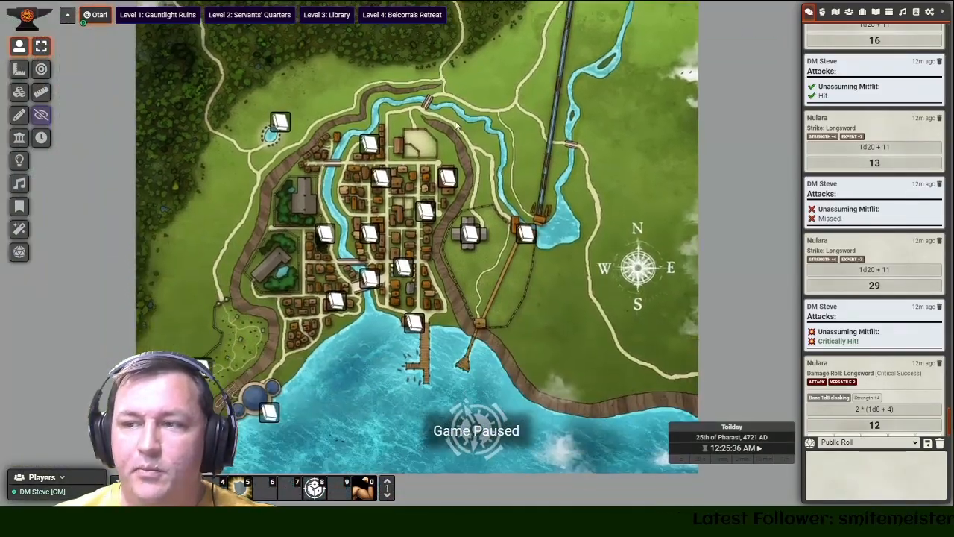
{"action": "scroll", "coordinate": [373, 91], "scroll_direction": "up", "scroll_amount": 7}
{"action": "left_click_drag", "start_coordinate": [350, 61], "coordinate": [420, 179]}
{"action": "double_click", "coordinate": [390, 216]}
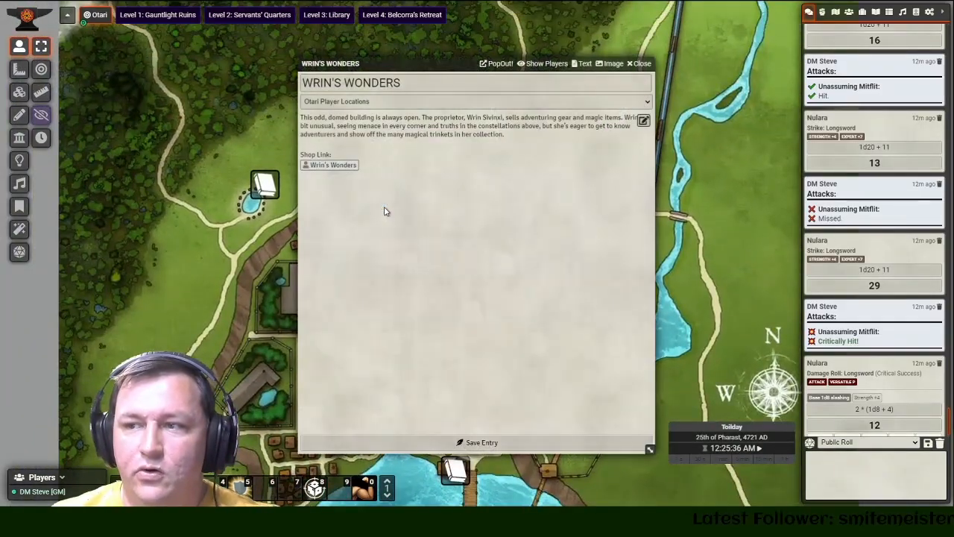
{"action": "left_click", "coordinate": [341, 166]}
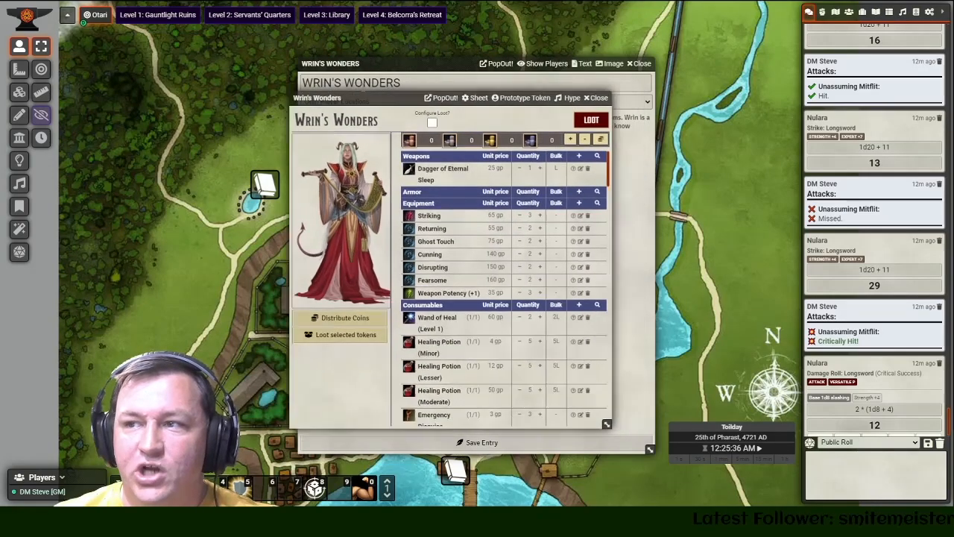
- Look through the rest of the Wrin's Wonders stock, then close the shop sheet and its journal entry
{"action": "left_click_drag", "start_coordinate": [404, 121], "coordinate": [395, 397]}
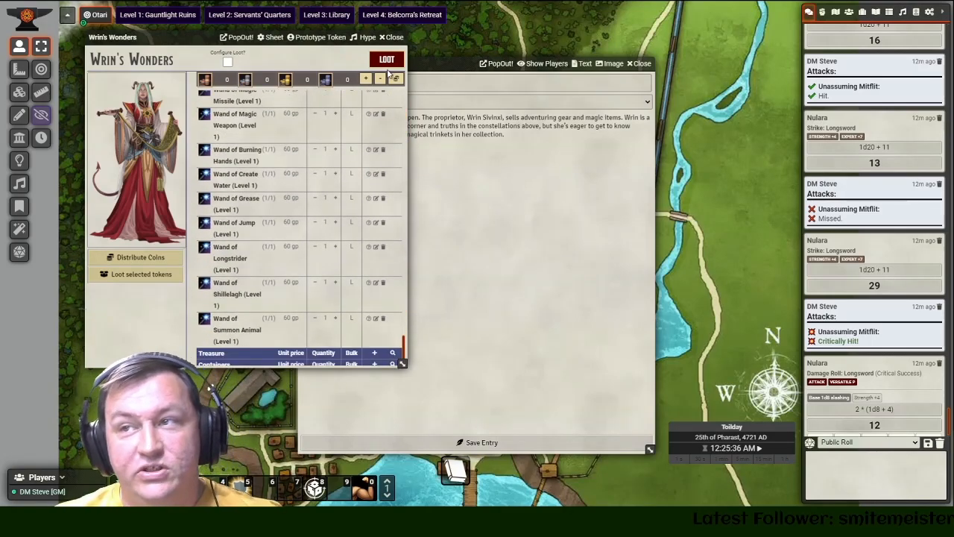
{"action": "left_click", "coordinate": [393, 37]}
{"action": "left_click", "coordinate": [642, 63]}
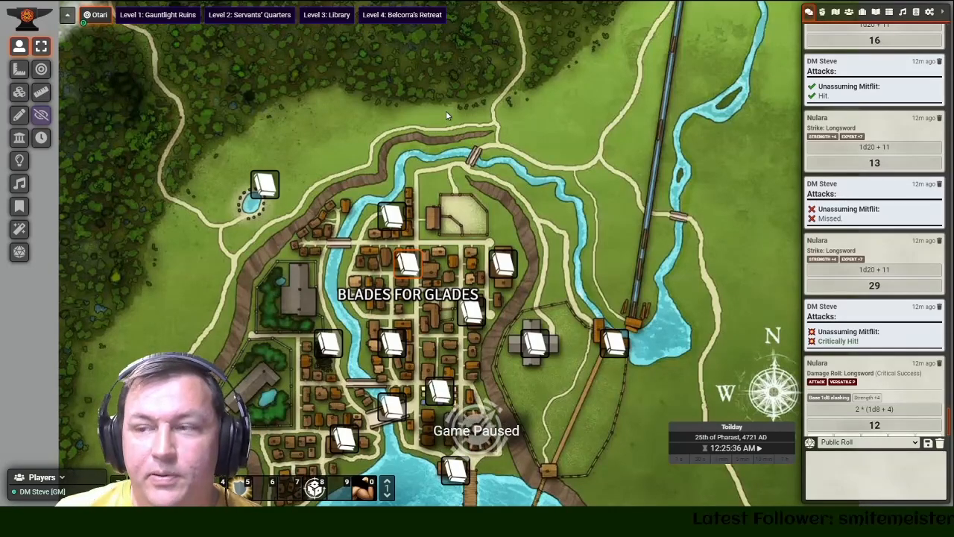
- Reopen the Wrin's Wonders shop through its map note, browse its consumables, and close both windows
{"action": "double_click", "coordinate": [391, 216]}
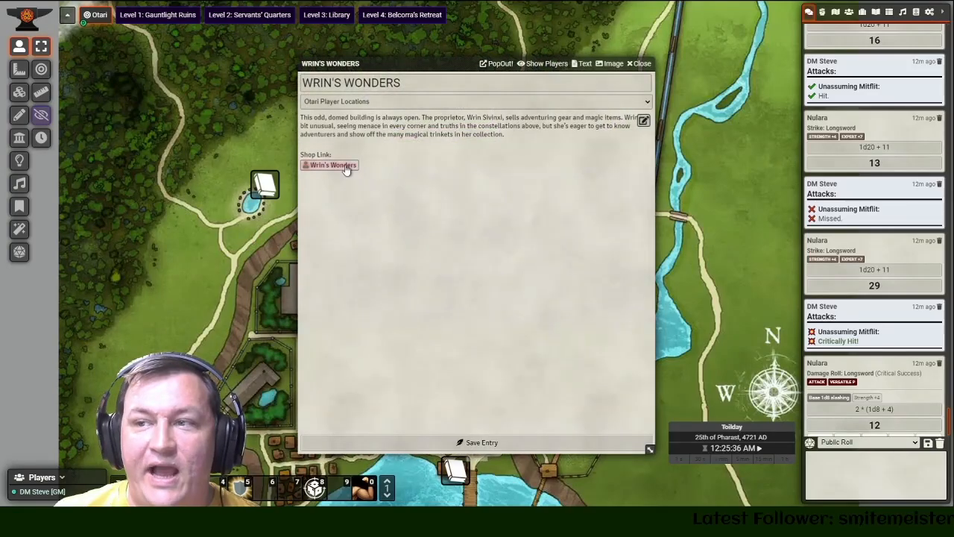
{"action": "left_click", "coordinate": [345, 166]}
{"action": "scroll", "coordinate": [347, 173], "scroll_direction": "down", "scroll_amount": 10}
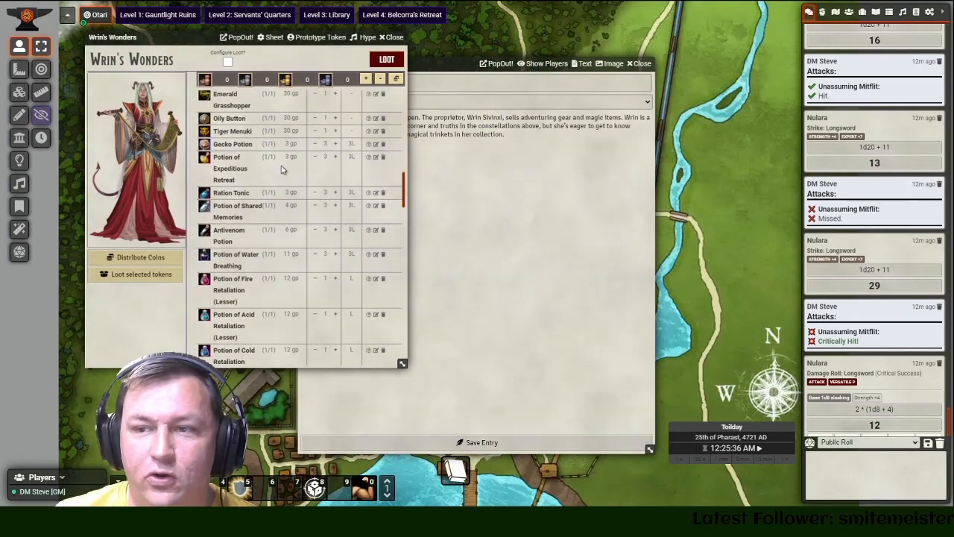
{"action": "scroll", "coordinate": [389, 273], "scroll_direction": "down", "scroll_amount": 5}
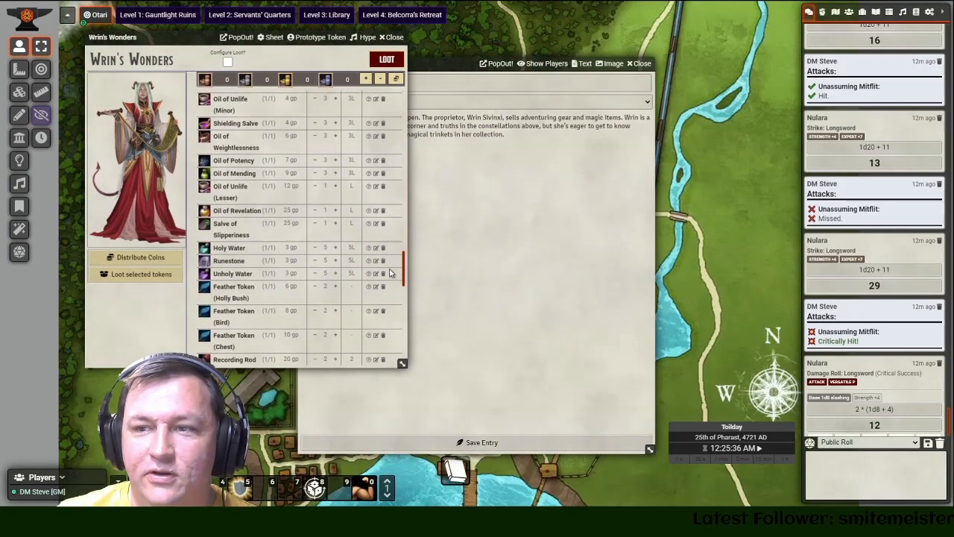
{"action": "scroll", "coordinate": [389, 273], "scroll_direction": "down", "scroll_amount": 6}
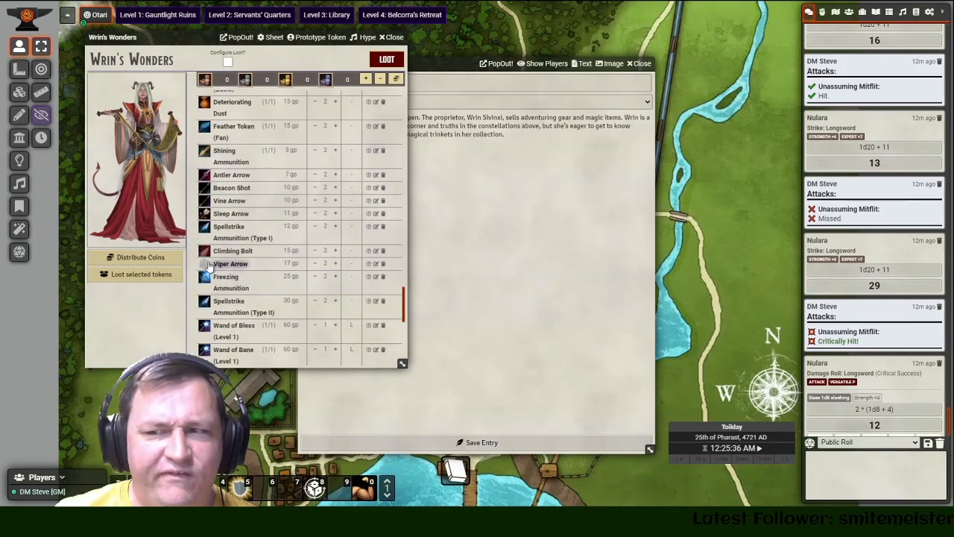
{"action": "left_click", "coordinate": [391, 36]}
{"action": "left_click", "coordinate": [640, 64]}
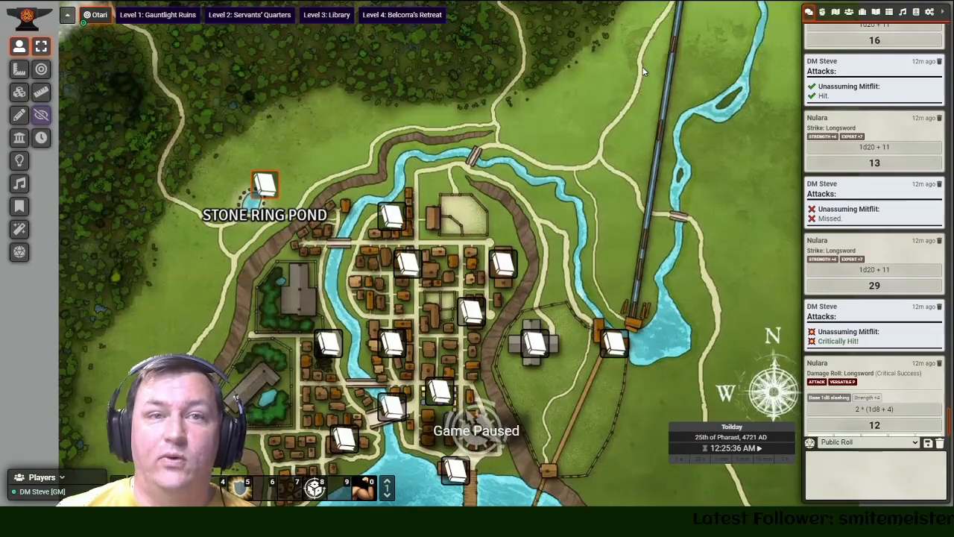
- Open the Blades for Glades entry from its map note and browse the linked merchant's stock down to the consumables
{"action": "left_click_drag", "start_coordinate": [727, 174], "coordinate": [664, 110]}
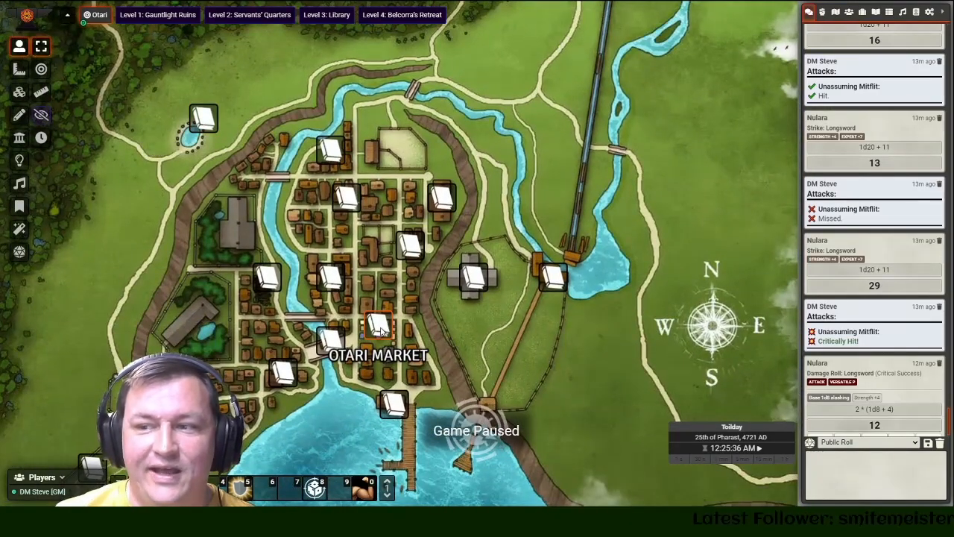
{"action": "double_click", "coordinate": [342, 202]}
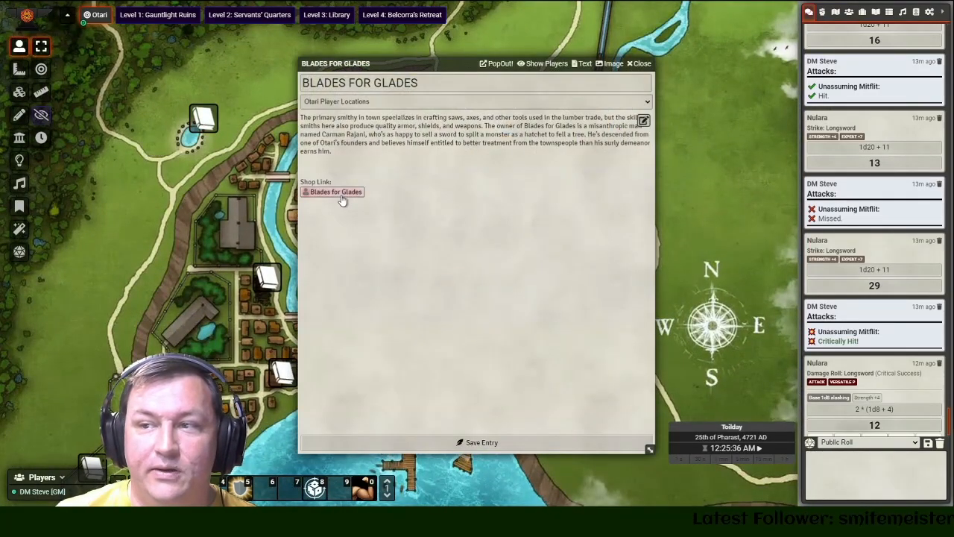
{"action": "left_click", "coordinate": [342, 192]}
{"action": "scroll", "coordinate": [490, 257], "scroll_direction": "down", "scroll_amount": 5}
{"action": "scroll", "coordinate": [490, 257], "scroll_direction": "down", "scroll_amount": 3}
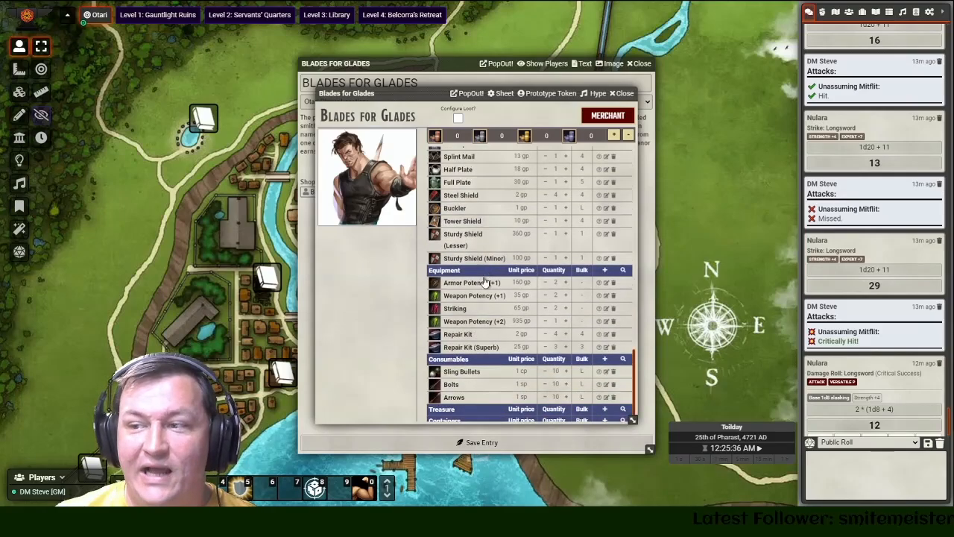
- View the Sturdy Shield (Lesser) description in the merchant's stock, then close the Blades for Glades sheet and journal entry
{"action": "left_click", "coordinate": [460, 237]}
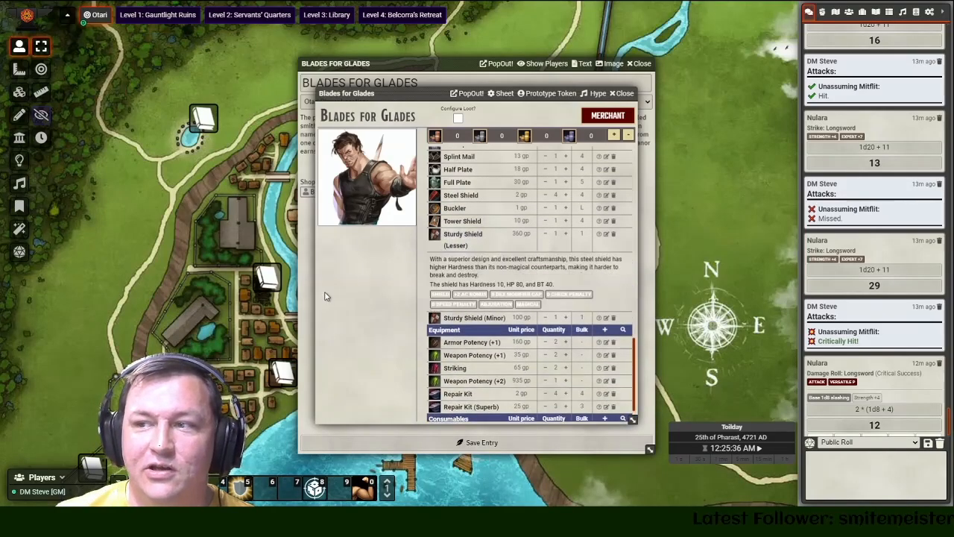
{"action": "left_click", "coordinate": [466, 238]}
{"action": "left_click", "coordinate": [469, 239]}
{"action": "left_click", "coordinate": [469, 239]}
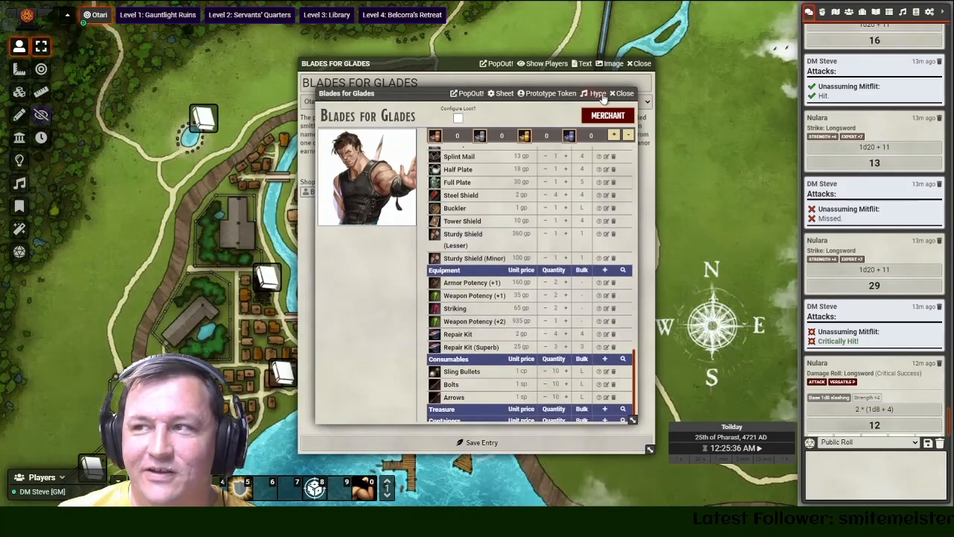
{"action": "left_click", "coordinate": [625, 93]}
{"action": "left_click_drag", "start_coordinate": [441, 64], "coordinate": [553, 61]}
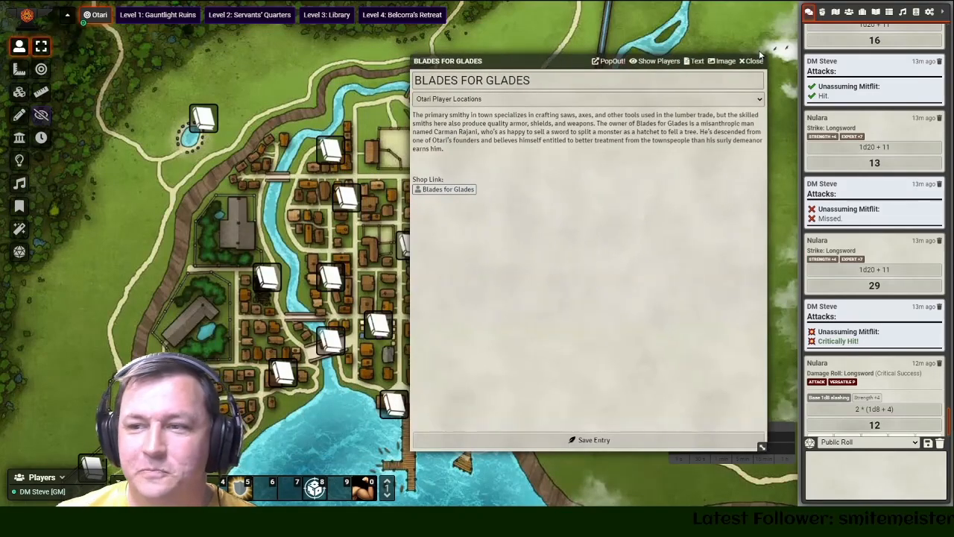
{"action": "left_click", "coordinate": [754, 63]}
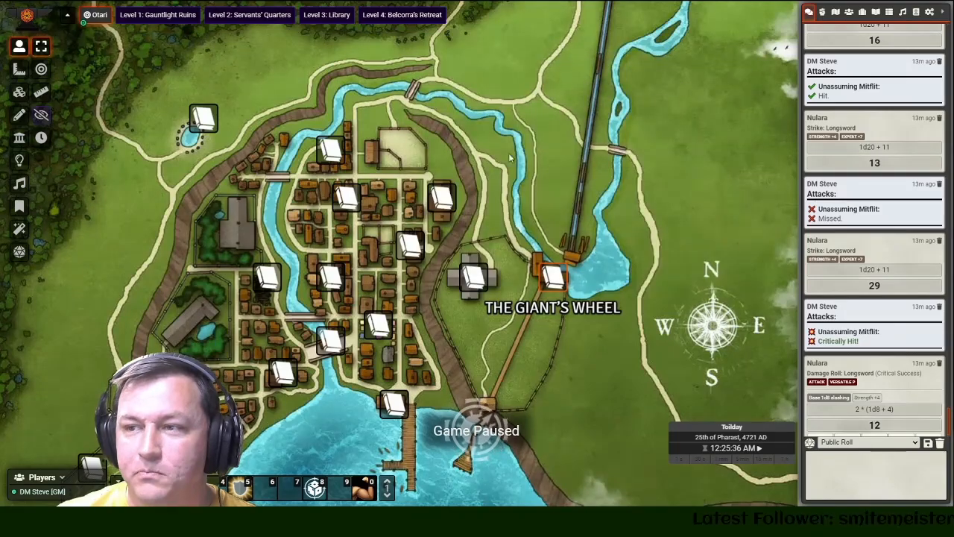
- Export the data of the Blades for Glades actor from the Shops folder of the actor directory
{"action": "scroll", "coordinate": [429, 127], "scroll_direction": "up", "scroll_amount": 2}
{"action": "left_click_drag", "start_coordinate": [417, 135], "coordinate": [492, 123]}
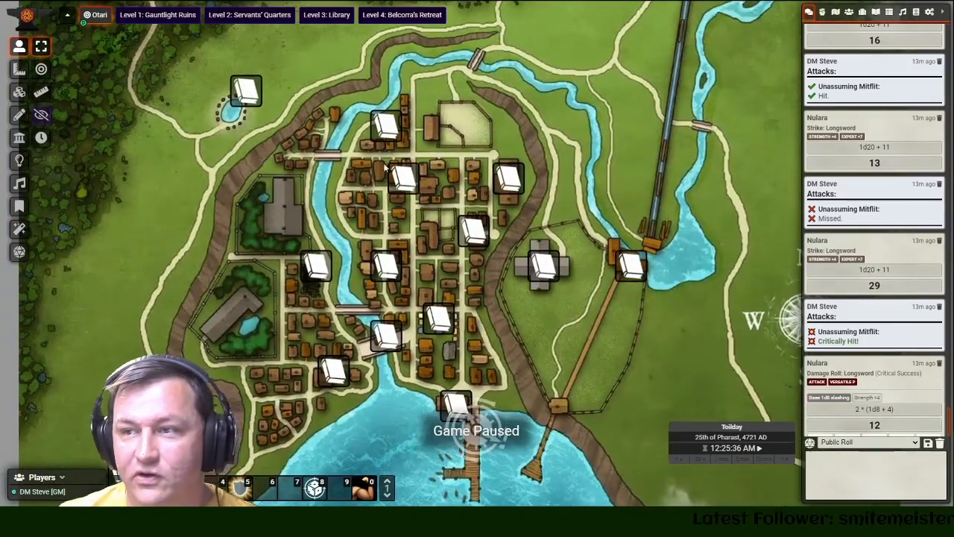
{"action": "left_click", "coordinate": [849, 12]}
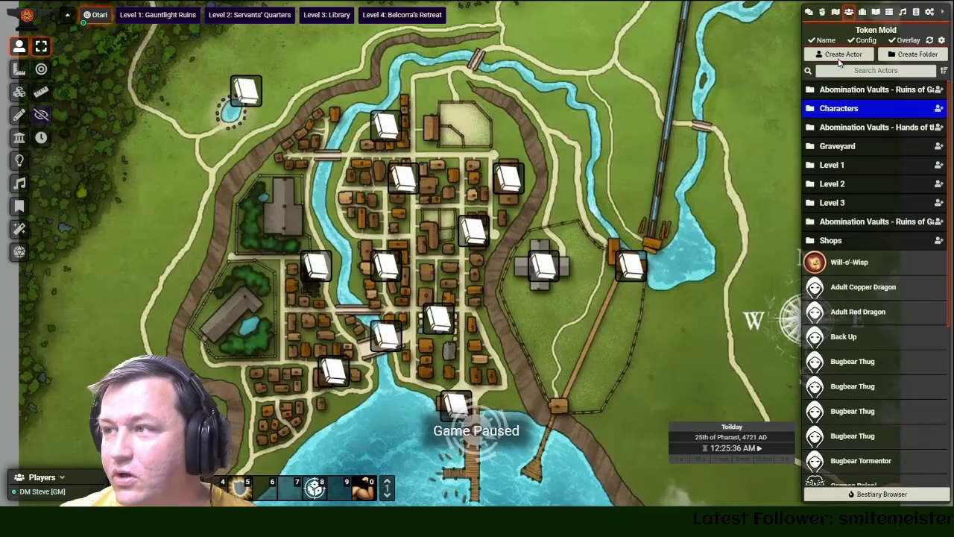
{"action": "scroll", "coordinate": [873, 150], "scroll_direction": "down", "scroll_amount": 5}
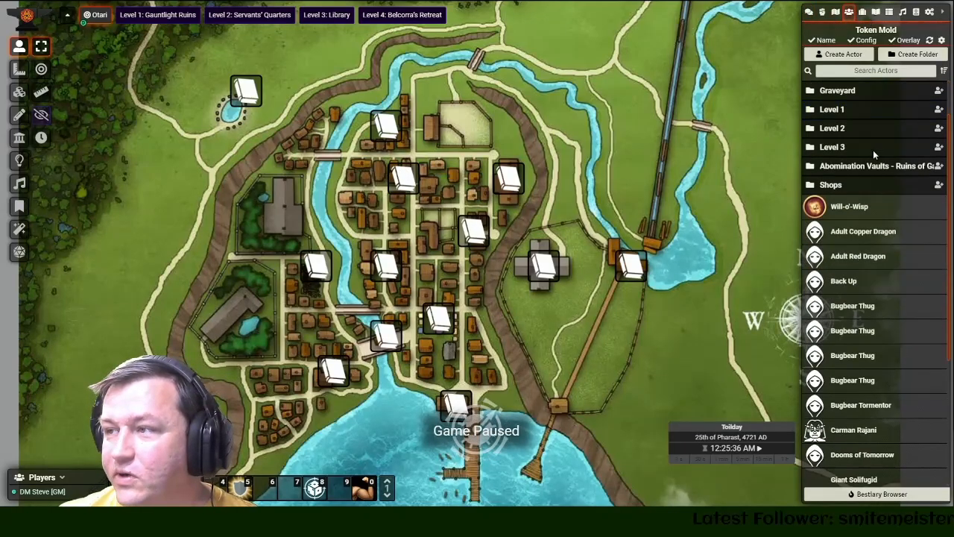
{"action": "scroll", "coordinate": [862, 216], "scroll_direction": "up", "scroll_amount": 5}
{"action": "left_click", "coordinate": [858, 240]}
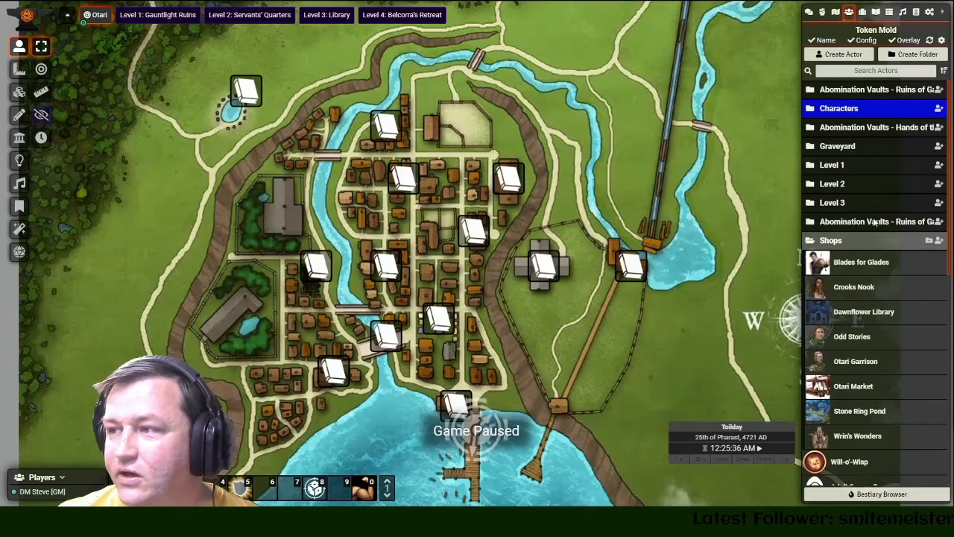
{"action": "scroll", "coordinate": [852, 134], "scroll_direction": "down", "scroll_amount": 2}
{"action": "right_click", "coordinate": [852, 116]}
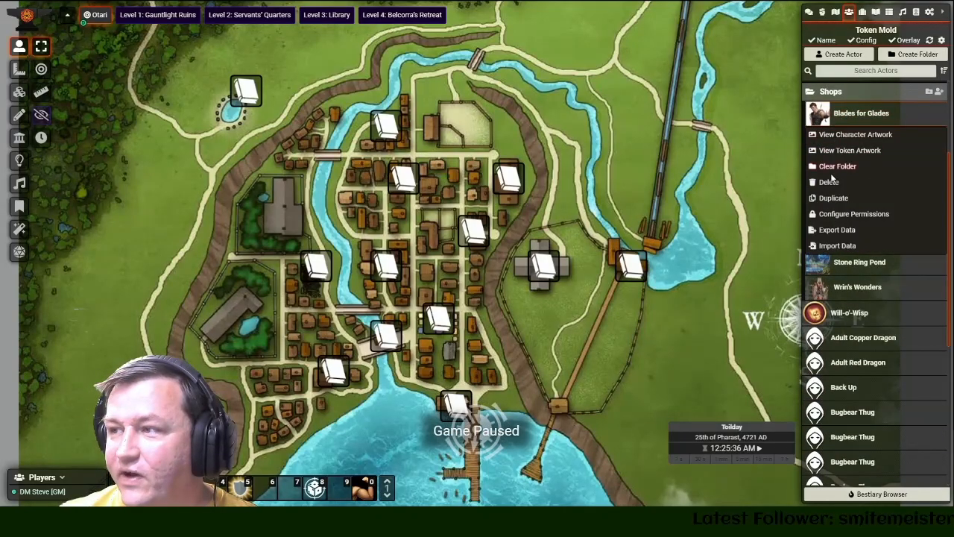
{"action": "left_click", "coordinate": [838, 235]}
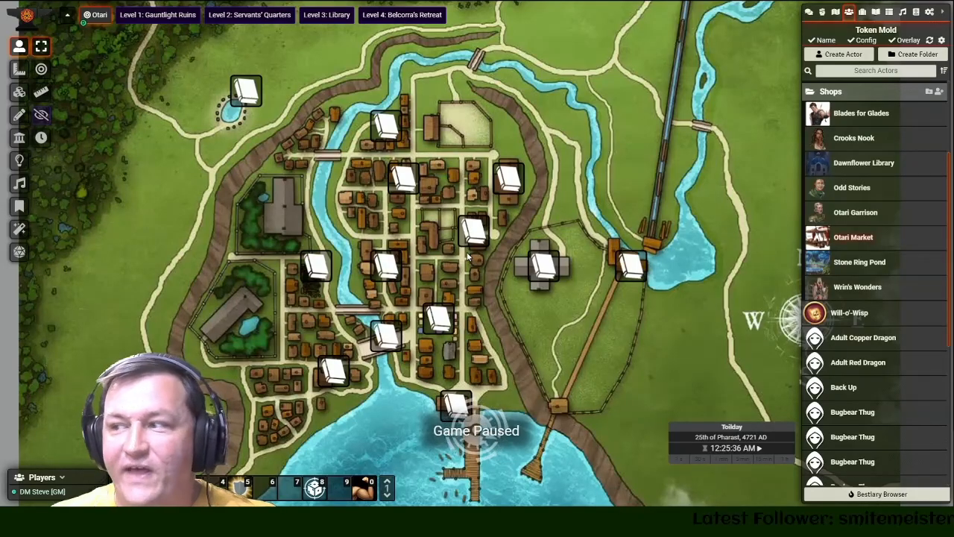
{"action": "scroll", "coordinate": [878, 322], "scroll_direction": "down", "scroll_amount": 4}
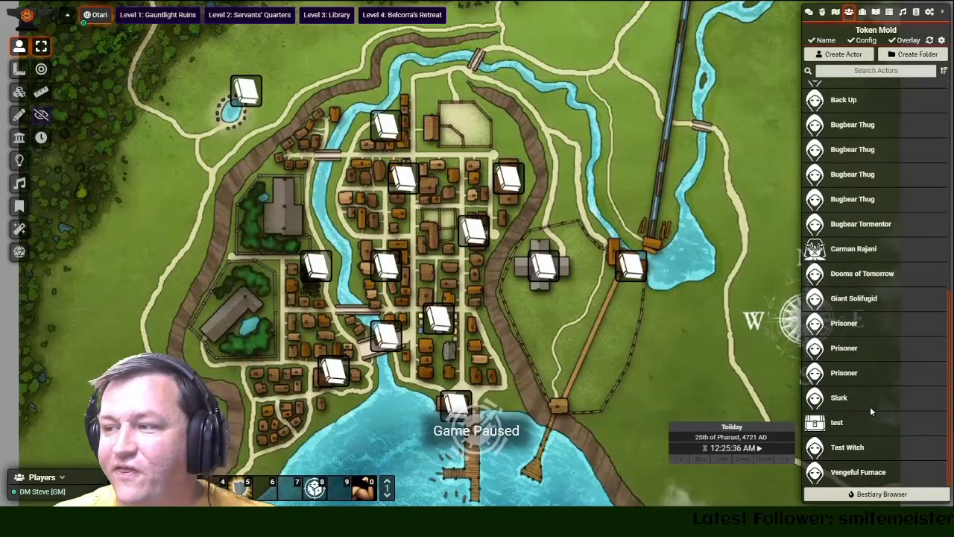
{"action": "scroll", "coordinate": [858, 331], "scroll_direction": "up", "scroll_amount": 6}
{"action": "right_click", "coordinate": [860, 292]}
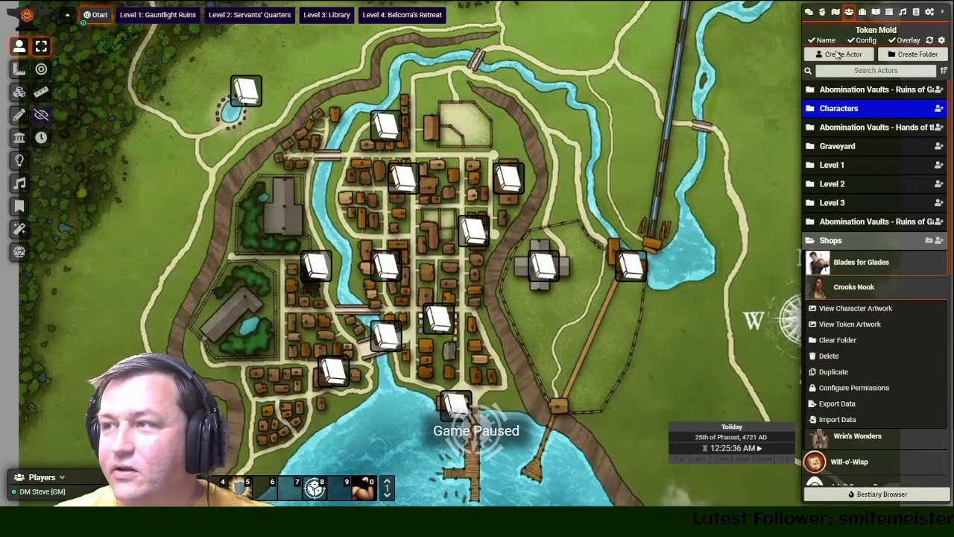
- Create a new Loot actor named "Blades For Glades 2" and close its empty sheet
{"action": "left_click", "coordinate": [838, 55]}
{"action": "left_click", "coordinate": [727, 72]}
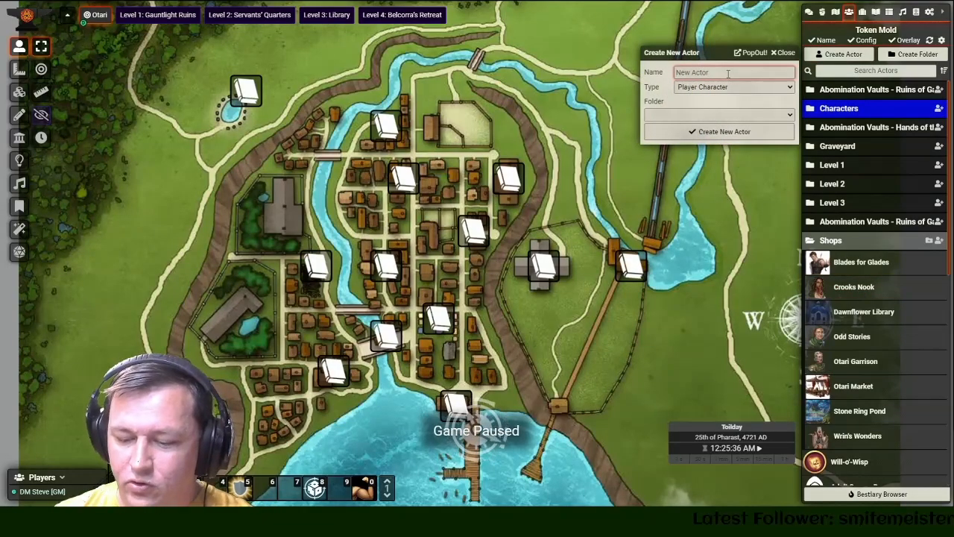
{"action": "type", "text": "Blades For Glades 2"}
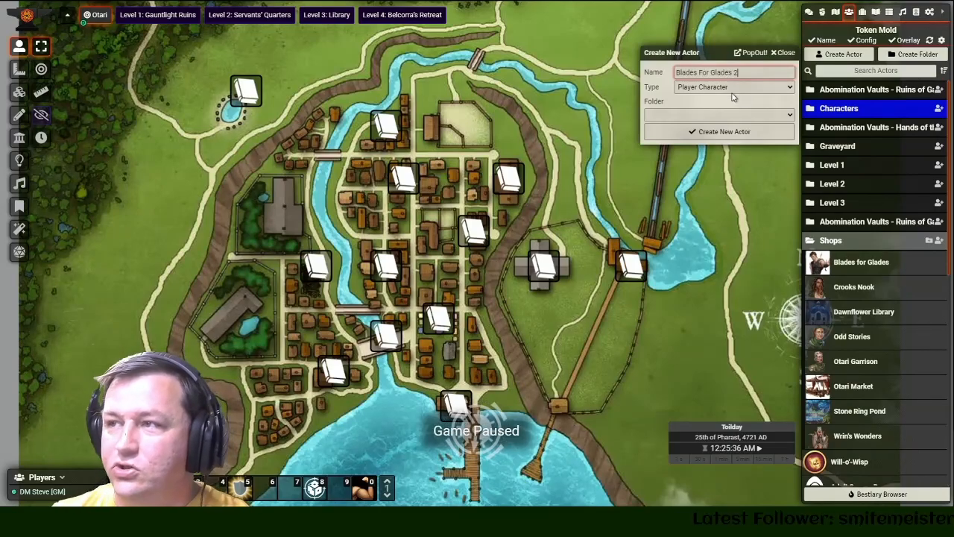
{"action": "left_click", "coordinate": [728, 88]}
{"action": "left_click", "coordinate": [698, 129]}
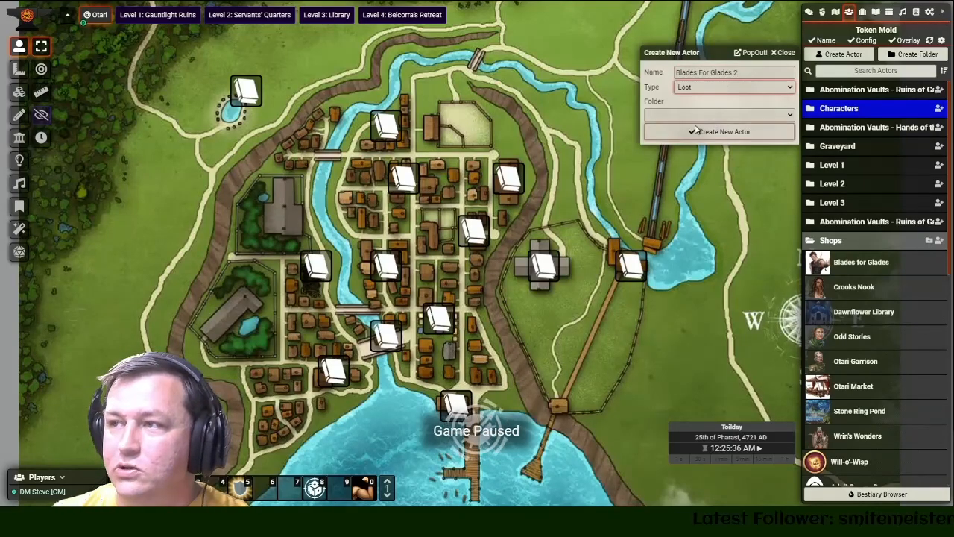
{"action": "left_click", "coordinate": [695, 133]}
{"action": "left_click", "coordinate": [626, 95]}
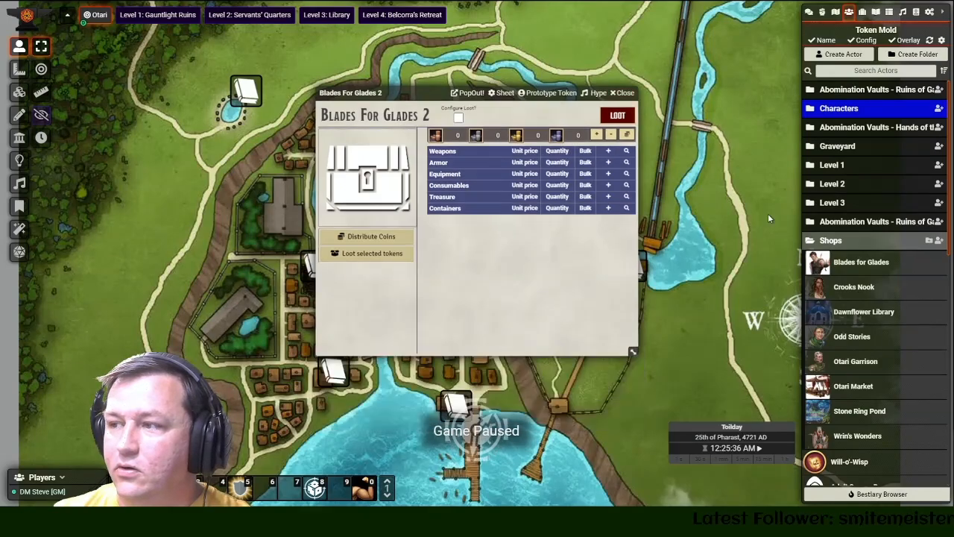
- Import the exported Blades for Glades JSON file into the Blades For Glades 2 actor
{"action": "scroll", "coordinate": [883, 359], "scroll_direction": "down", "scroll_amount": 10}
{"action": "scroll", "coordinate": [883, 363], "scroll_direction": "down", "scroll_amount": 1}
{"action": "right_click", "coordinate": [849, 476]}
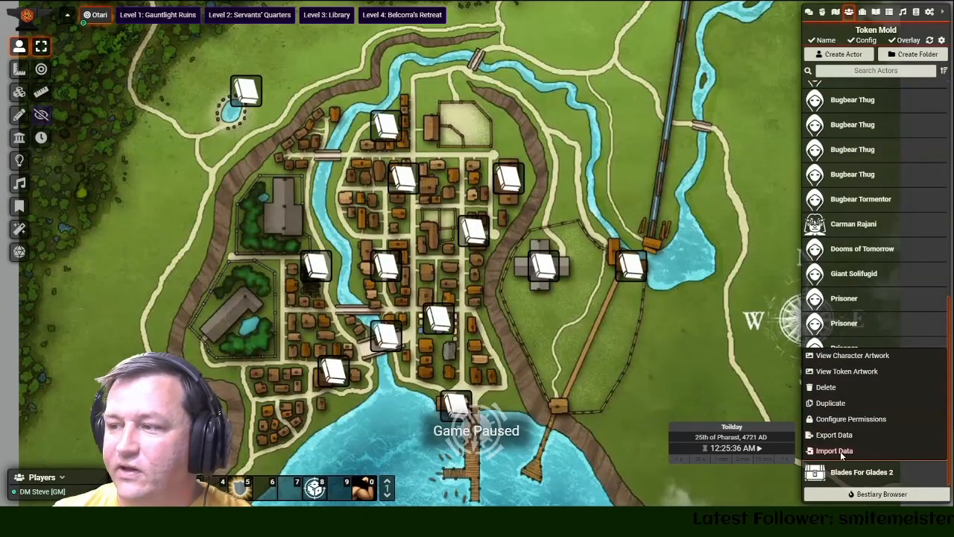
{"action": "left_click", "coordinate": [834, 450]}
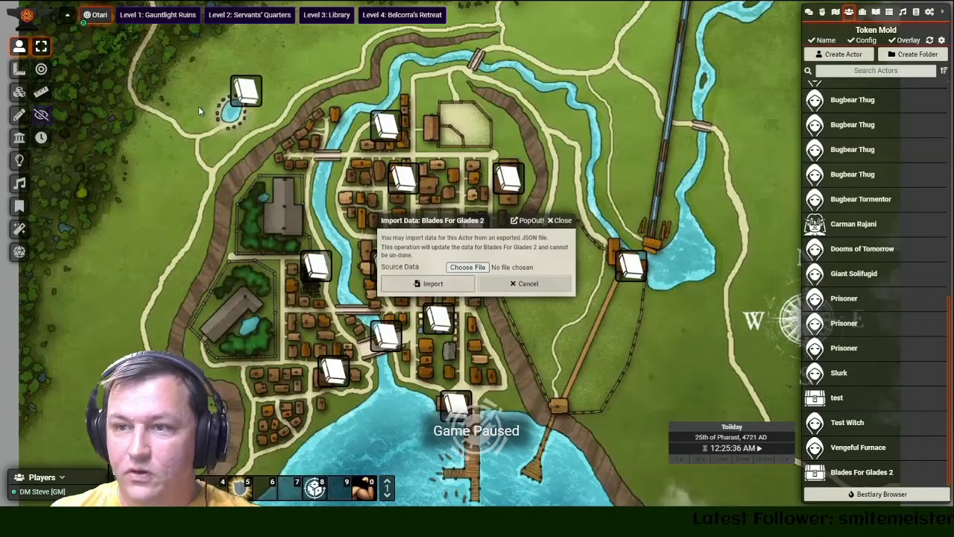
{"action": "left_click", "coordinate": [331, 183]}
{"action": "left_click", "coordinate": [431, 284]}
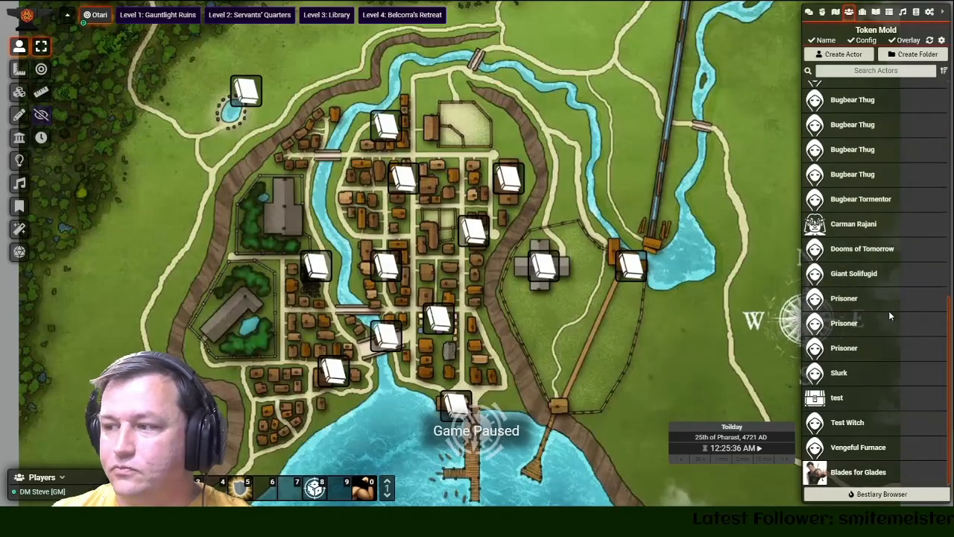
- Open the imported Blades for Glades merchant sheet, enlarge it to review the full stock, and close it
{"action": "left_click", "coordinate": [878, 478]}
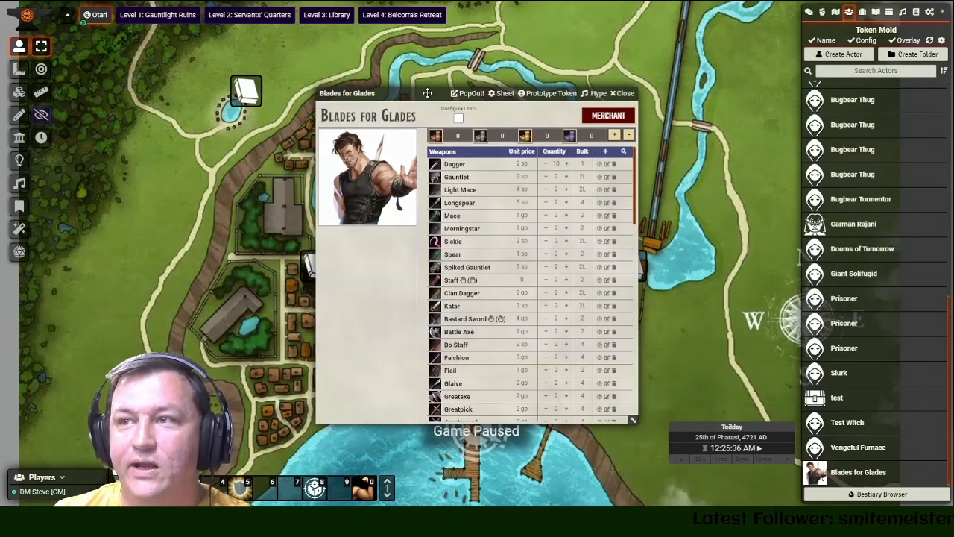
{"action": "left_click_drag", "start_coordinate": [427, 92], "coordinate": [344, 35]}
{"action": "scroll", "coordinate": [430, 190], "scroll_direction": "down", "scroll_amount": 3}
{"action": "scroll", "coordinate": [430, 190], "scroll_direction": "down", "scroll_amount": 15}
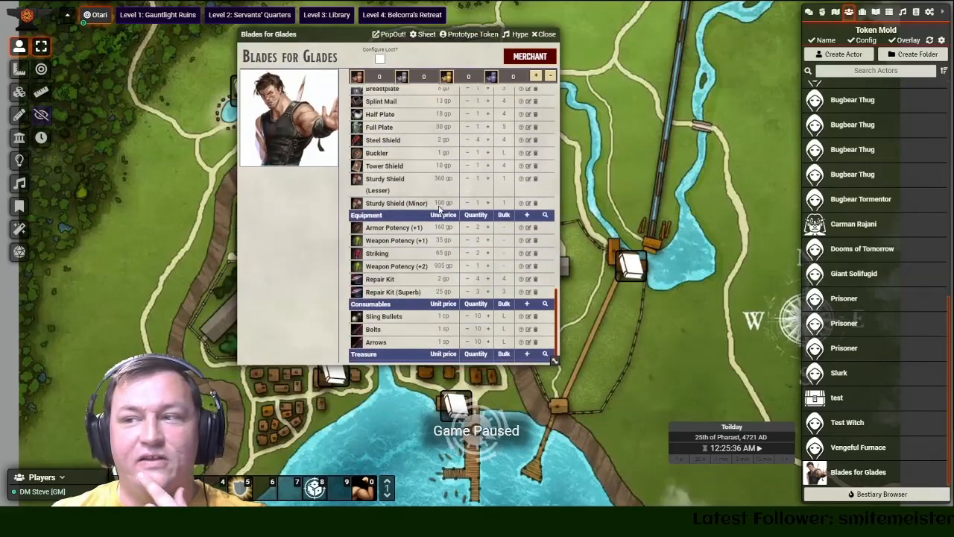
{"action": "left_click_drag", "start_coordinate": [552, 361], "coordinate": [653, 432]}
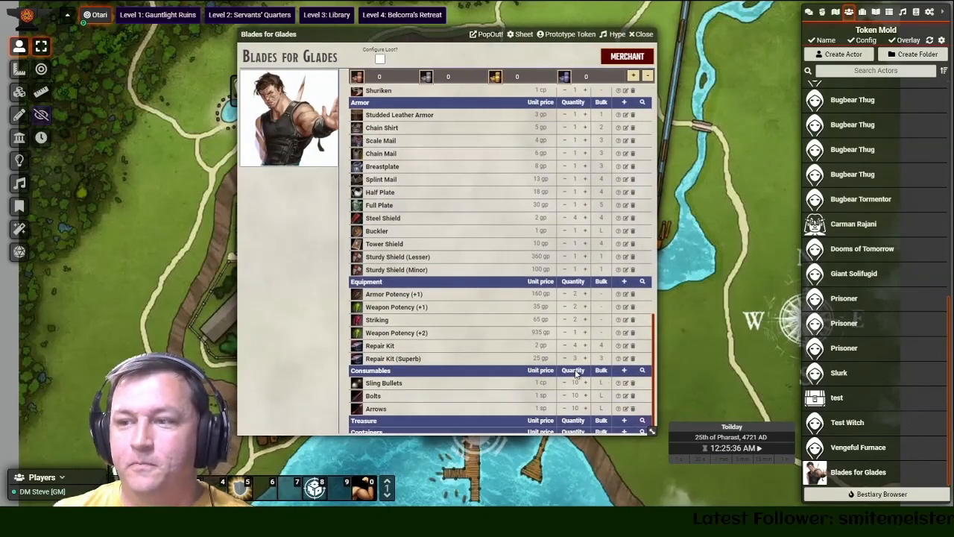
{"action": "scroll", "coordinate": [412, 262], "scroll_direction": "up", "scroll_amount": 10}
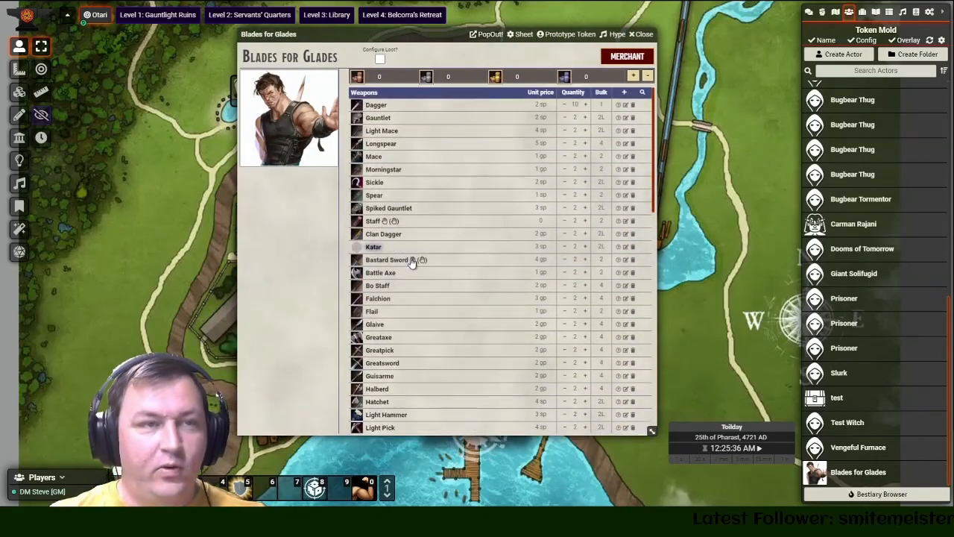
{"action": "left_click", "coordinate": [643, 34]}
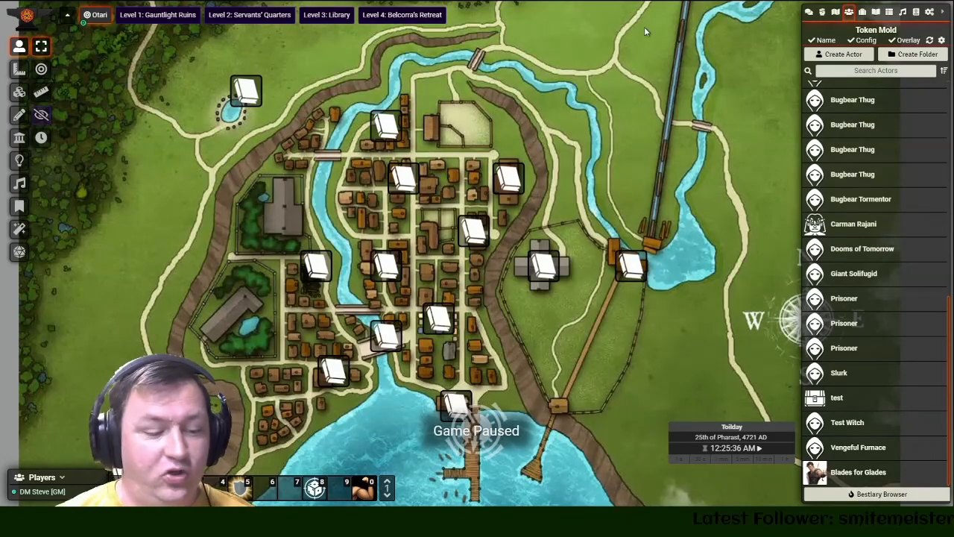
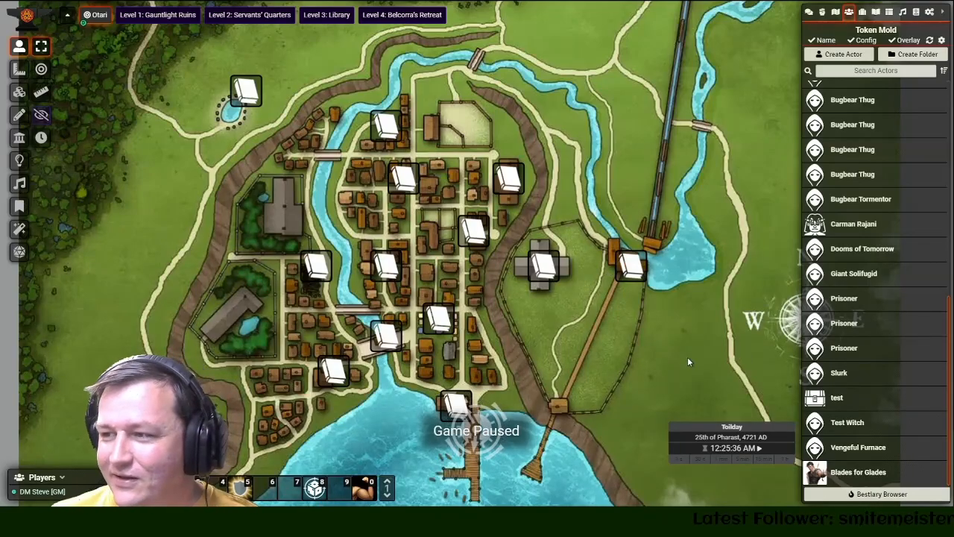
- Switch from the Otari scene to Level 1: Gauntlight Ruins, and from there to Level 2: Servants' Quarters
{"action": "scroll", "coordinate": [651, 345], "scroll_direction": "down", "scroll_amount": 4}
{"action": "scroll", "coordinate": [604, 343], "scroll_direction": "up", "scroll_amount": 3}
{"action": "left_click_drag", "start_coordinate": [518, 326], "coordinate": [559, 313]}
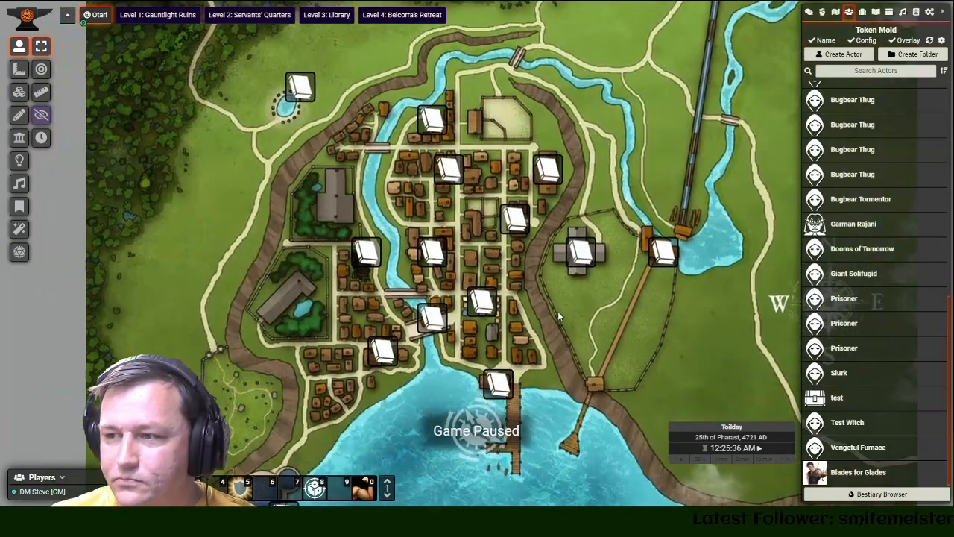
{"action": "left_click_drag", "start_coordinate": [345, 134], "coordinate": [339, 157]}
{"action": "left_click", "coordinate": [169, 17]}
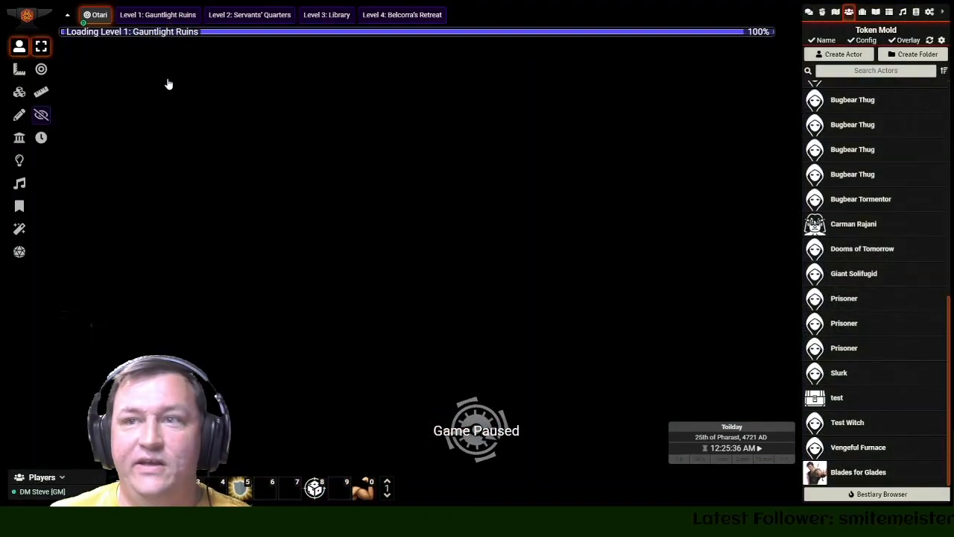
{"action": "scroll", "coordinate": [296, 266], "scroll_direction": "down", "scroll_amount": 4}
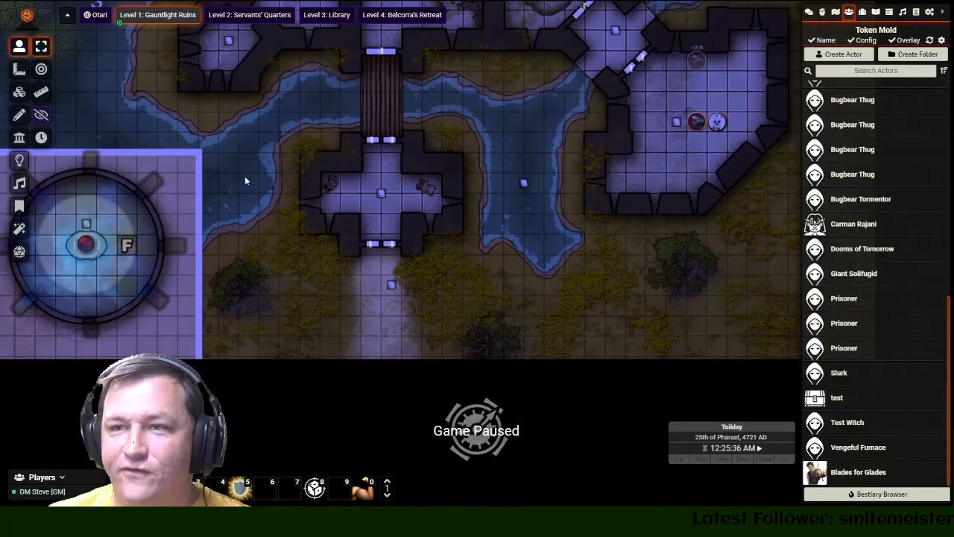
{"action": "left_click_drag", "start_coordinate": [245, 178], "coordinate": [252, 233]}
{"action": "left_click", "coordinate": [260, 16]}
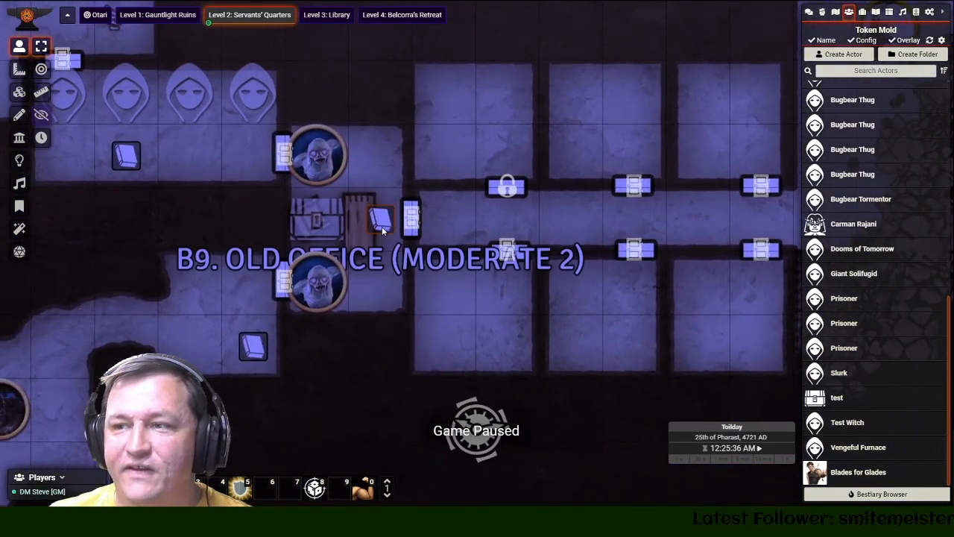
- Open the B9. Old Office journal note from the map, review its Treasure paragraph beside the Clockwork Body chest, and close the note
{"action": "double_click", "coordinate": [382, 228]}
{"action": "left_click_drag", "start_coordinate": [381, 65], "coordinate": [462, 44]}
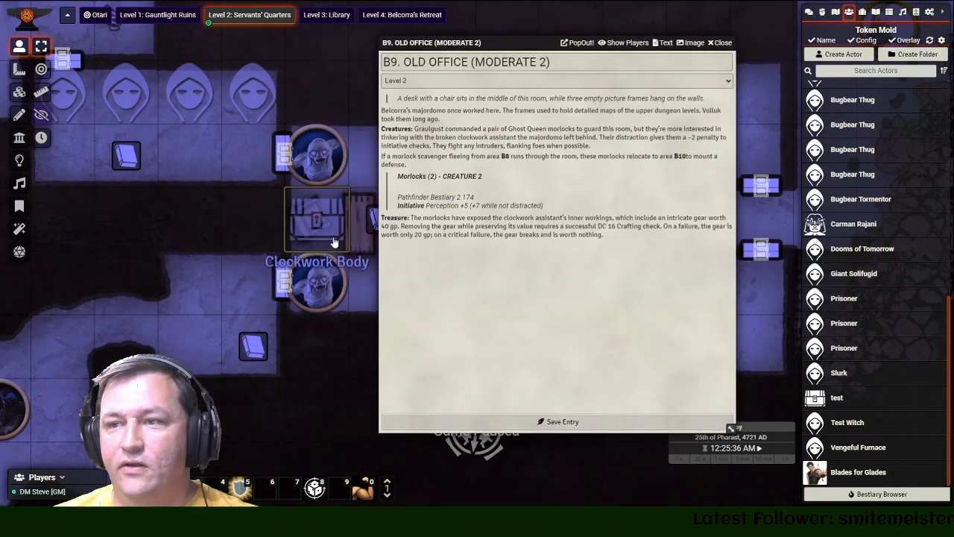
{"action": "left_click_drag", "start_coordinate": [352, 306], "coordinate": [278, 305]}
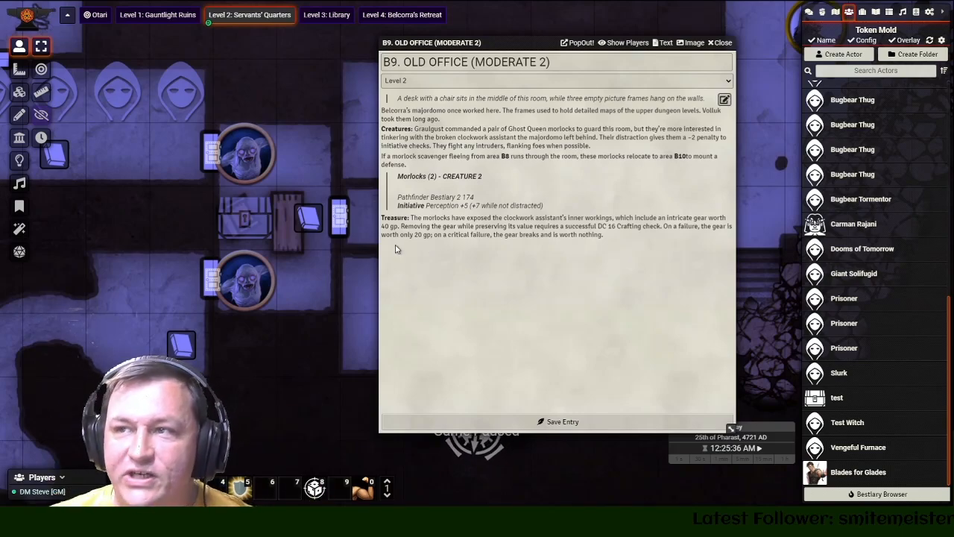
{"action": "left_click_drag", "start_coordinate": [445, 224], "coordinate": [604, 235]}
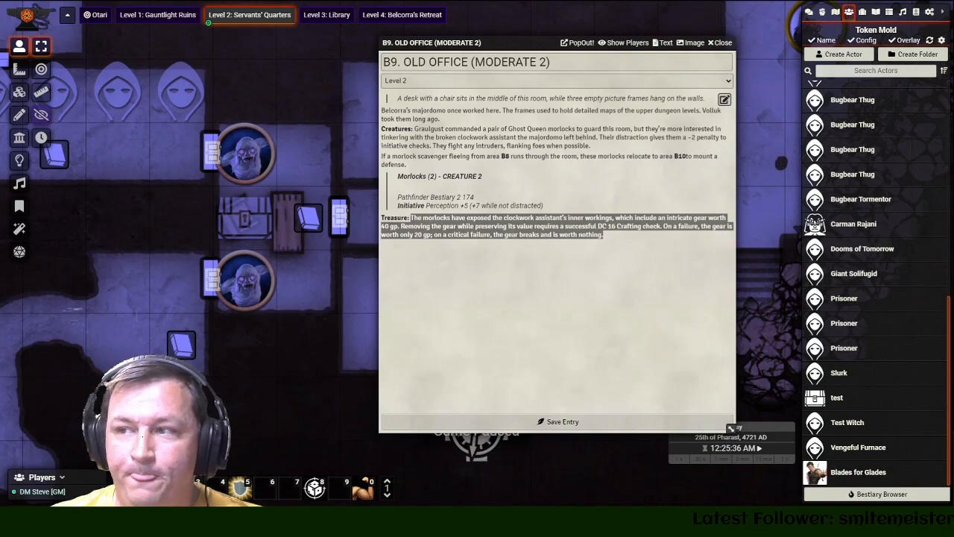
{"action": "left_click_drag", "start_coordinate": [403, 221], "coordinate": [618, 238]}
{"action": "left_click", "coordinate": [624, 215]}
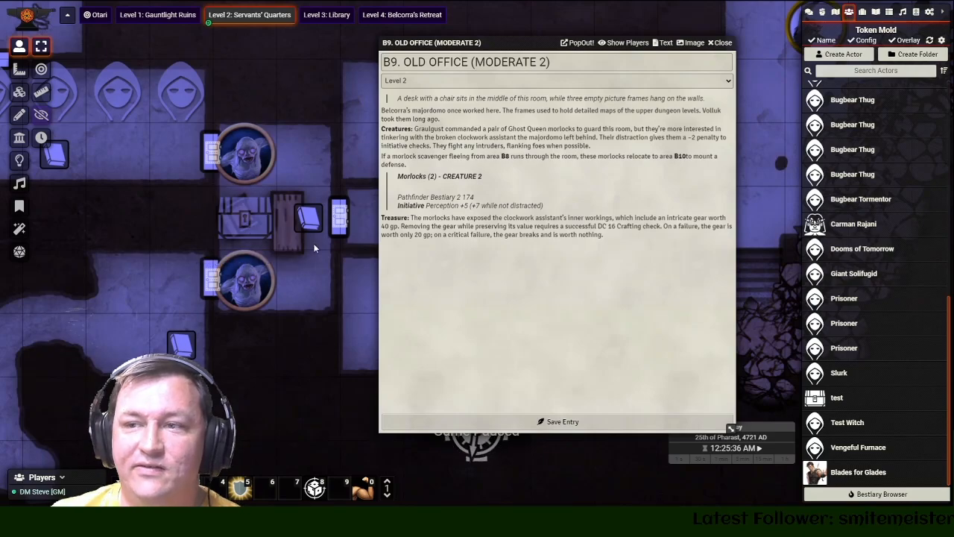
{"action": "left_click", "coordinate": [717, 46]}
- Open the Clockwork Body token's sheet, show its loot configuration to check the sheet type and inventory, and close it
{"action": "scroll", "coordinate": [257, 255], "scroll_direction": "up", "scroll_amount": 5}
{"action": "left_click_drag", "start_coordinate": [257, 255], "coordinate": [357, 285]}
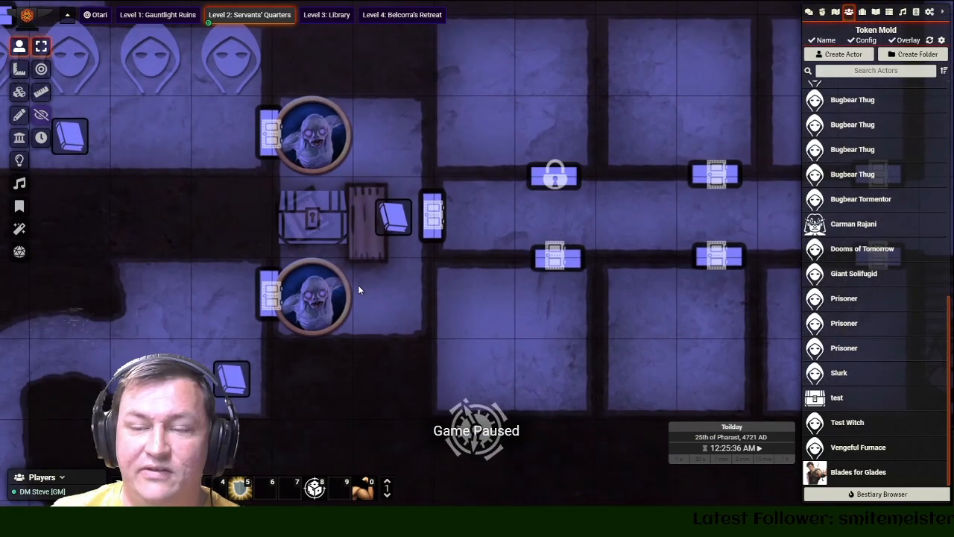
{"action": "double_click", "coordinate": [290, 214]}
{"action": "left_click", "coordinate": [458, 118]}
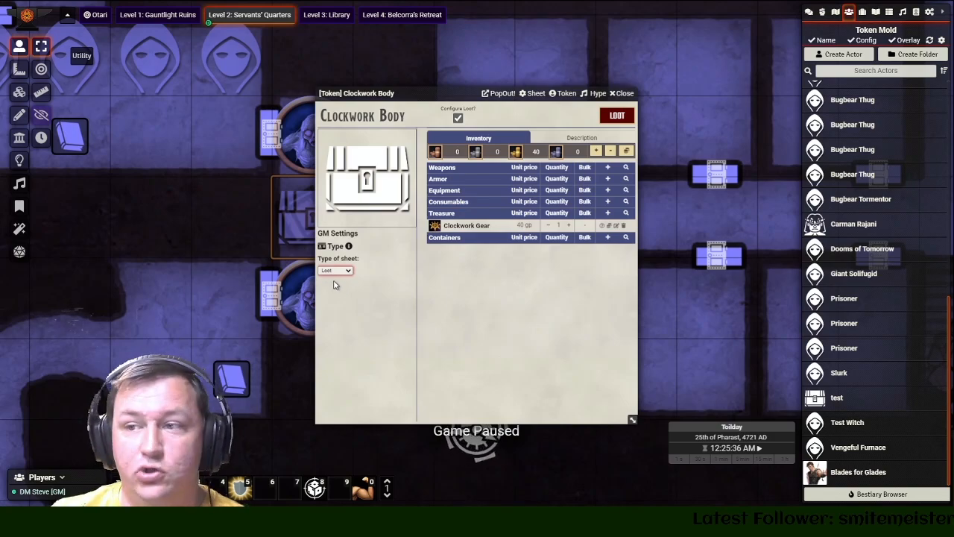
{"action": "left_click_drag", "start_coordinate": [421, 93], "coordinate": [200, 41]}
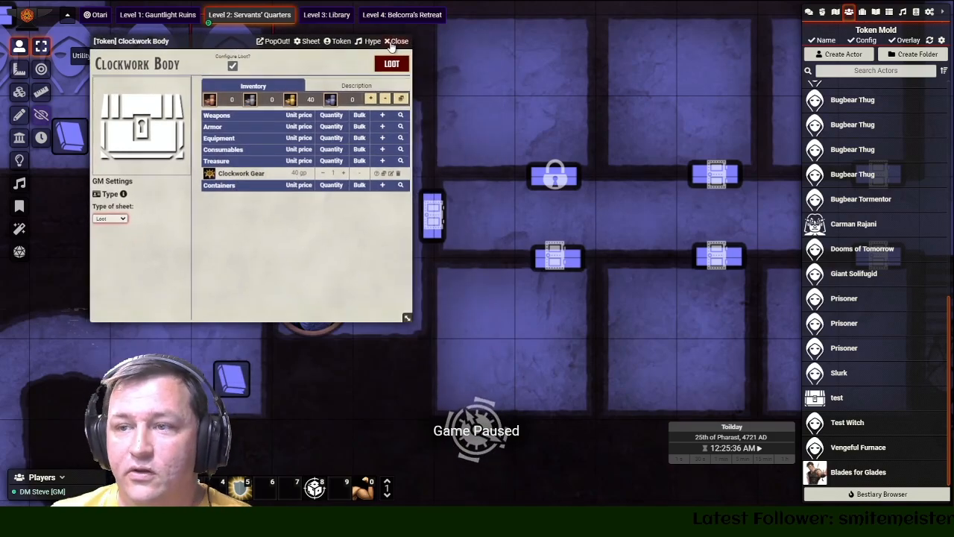
{"action": "key", "text": "Escape"}
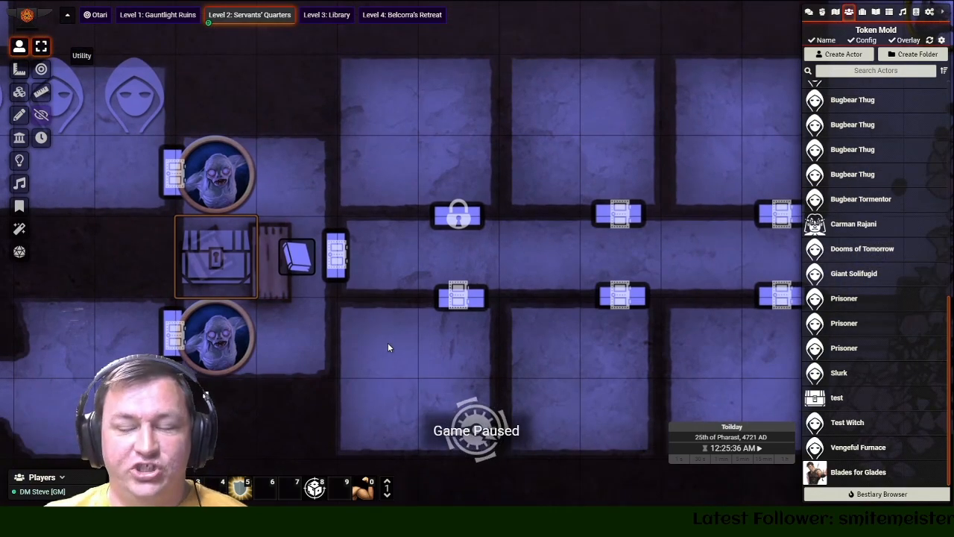
- Reveal the hidden Clockwork Body token to players, then view its loot sheet and close it
{"action": "right_click", "coordinate": [246, 238]}
{"action": "left_click", "coordinate": [279, 214]}
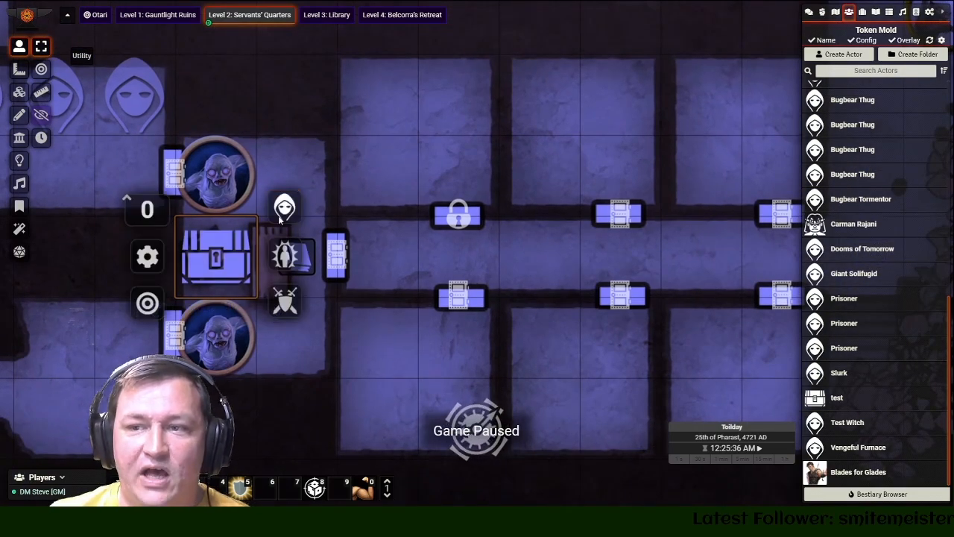
{"action": "left_click", "coordinate": [257, 387]}
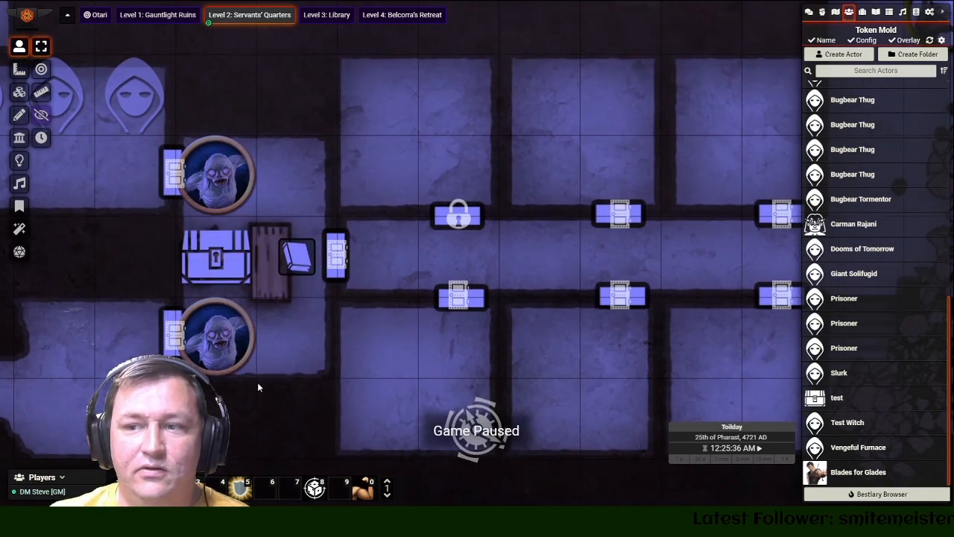
{"action": "double_click", "coordinate": [224, 257]}
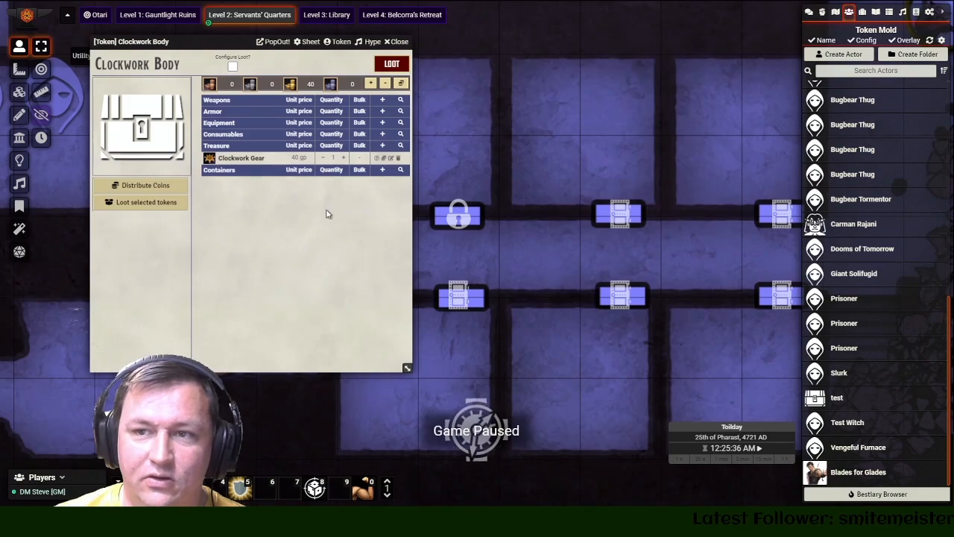
{"action": "left_click", "coordinate": [400, 45]}
- Hide the Clockwork Body token from players again and recheck its loot sheet
{"action": "right_click", "coordinate": [201, 261]}
{"action": "left_click", "coordinate": [283, 209]}
{"action": "left_click", "coordinate": [346, 389]}
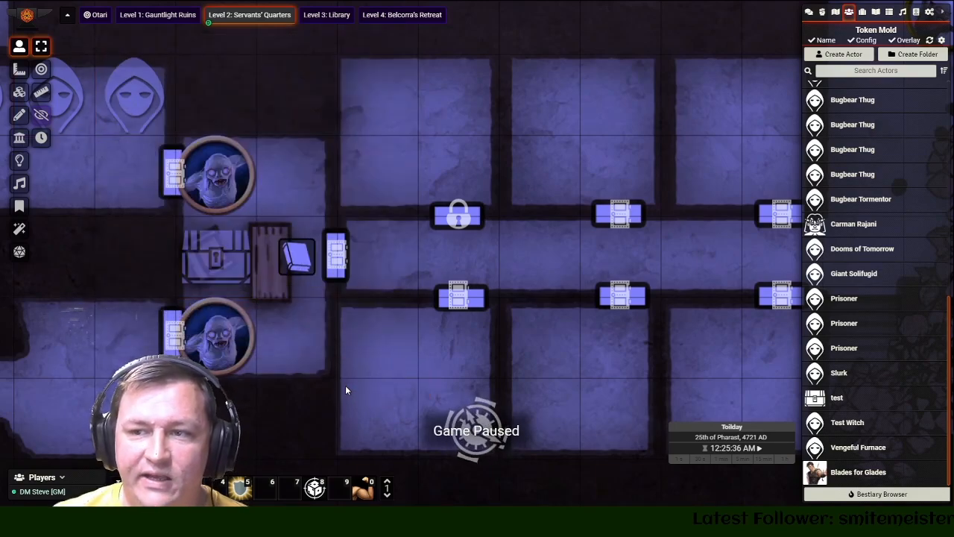
{"action": "scroll", "coordinate": [292, 367], "scroll_direction": "up", "scroll_amount": 2}
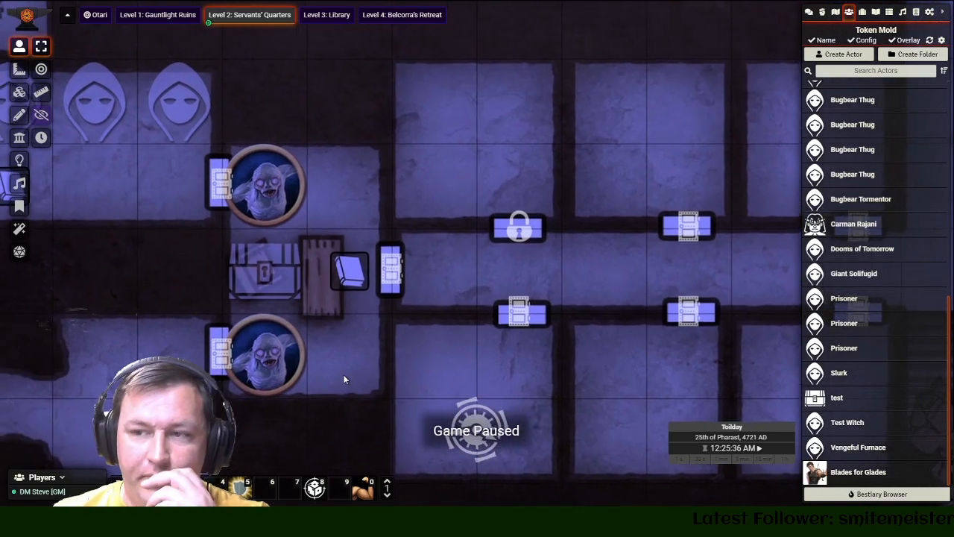
{"action": "double_click", "coordinate": [261, 273]}
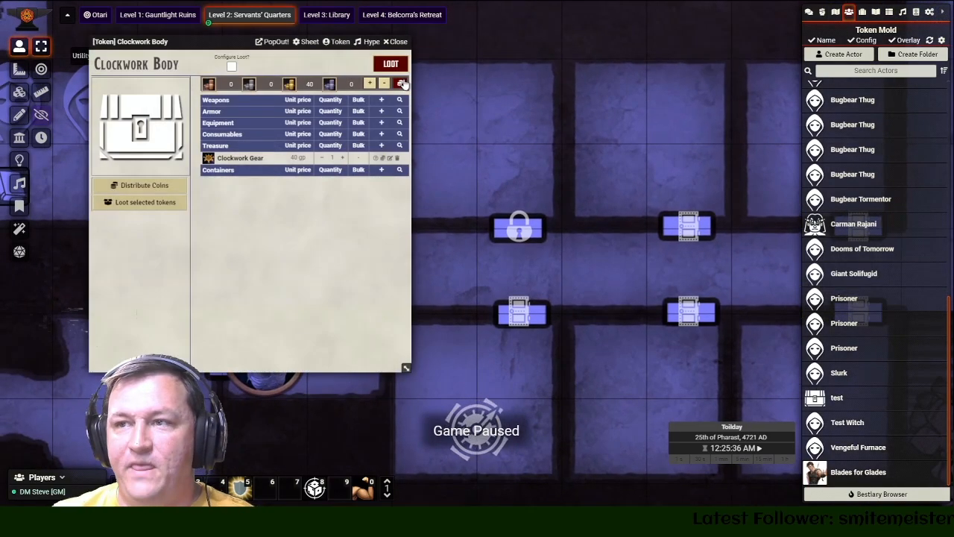
{"action": "left_click", "coordinate": [401, 43]}
- Find the Clockwork Bearing loot chest in the Servants' Quarters, view its inventory, and close the sheet
{"action": "scroll", "coordinate": [499, 148], "scroll_direction": "down", "scroll_amount": 5}
{"action": "left_click_drag", "start_coordinate": [498, 147], "coordinate": [360, 360]}
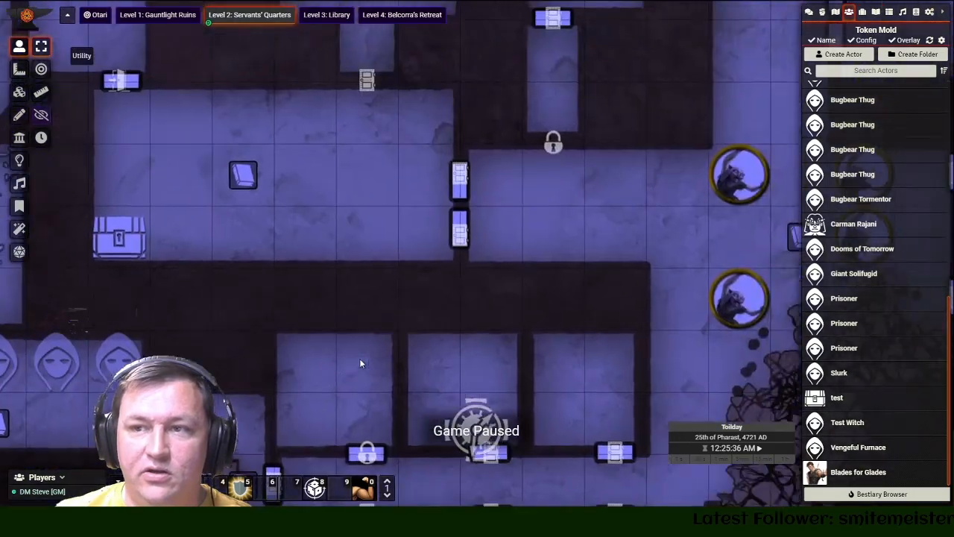
{"action": "left_click_drag", "start_coordinate": [406, 222], "coordinate": [425, 240]}
{"action": "left_click_drag", "start_coordinate": [415, 116], "coordinate": [287, 297]}
{"action": "left_click_drag", "start_coordinate": [380, 192], "coordinate": [272, 353]}
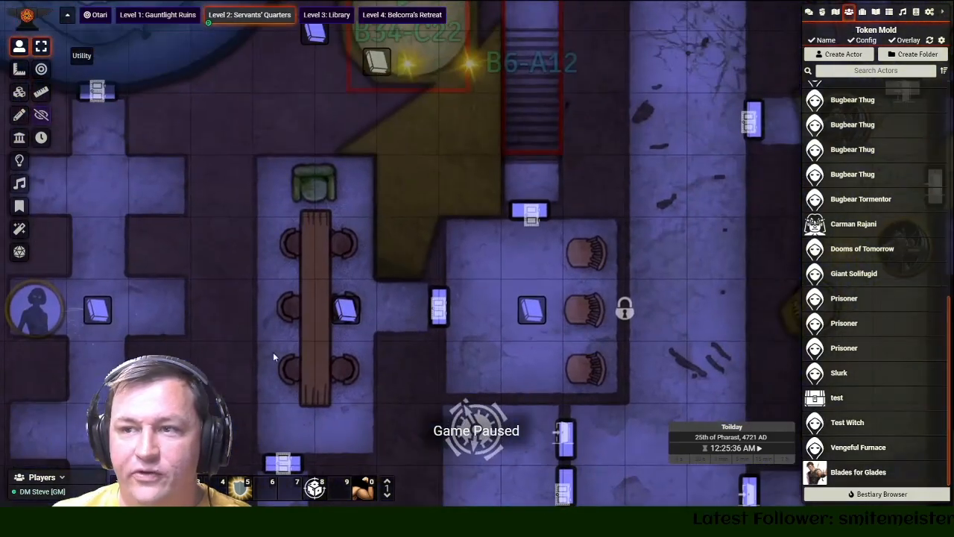
{"action": "left_click_drag", "start_coordinate": [452, 157], "coordinate": [244, 358]}
{"action": "left_click_drag", "start_coordinate": [356, 246], "coordinate": [189, 384]}
{"action": "left_click_drag", "start_coordinate": [401, 221], "coordinate": [241, 410]}
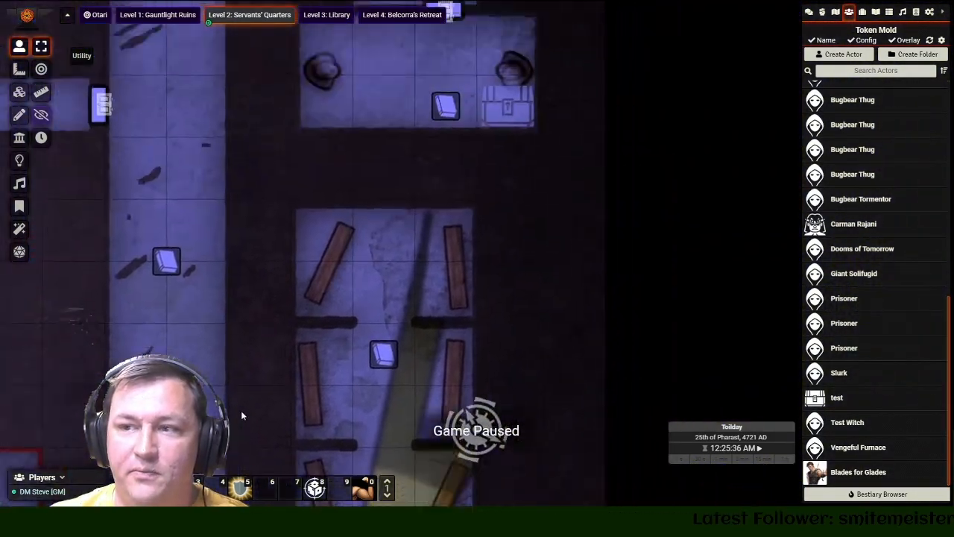
{"action": "left_click_drag", "start_coordinate": [377, 142], "coordinate": [370, 328]}
{"action": "double_click", "coordinate": [375, 320]}
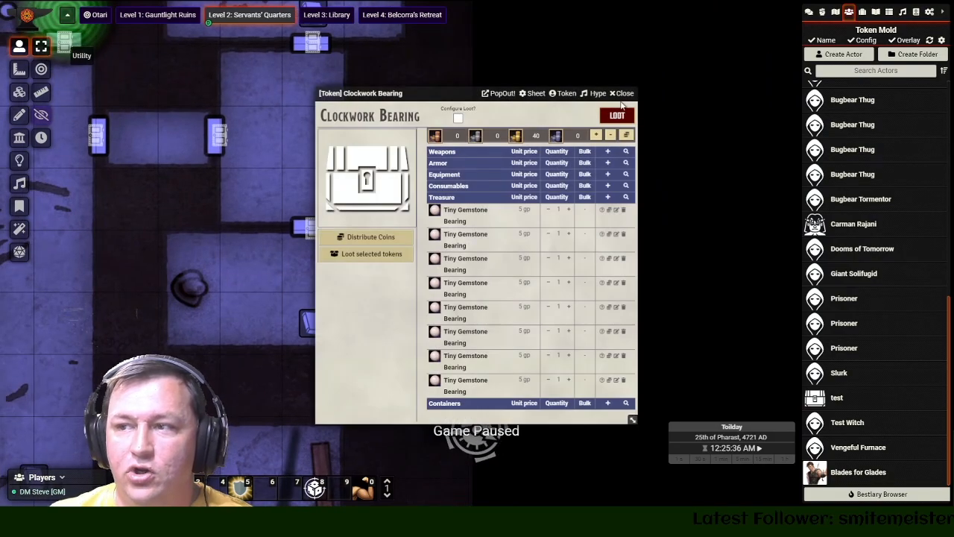
{"action": "left_click", "coordinate": [624, 93]}
- Open the Web Treasure chest in the B30 War Room and mark its Shining Sling Bullets as unidentified
{"action": "left_click_drag", "start_coordinate": [469, 126], "coordinate": [435, 326]}
{"action": "double_click", "coordinate": [437, 157]}
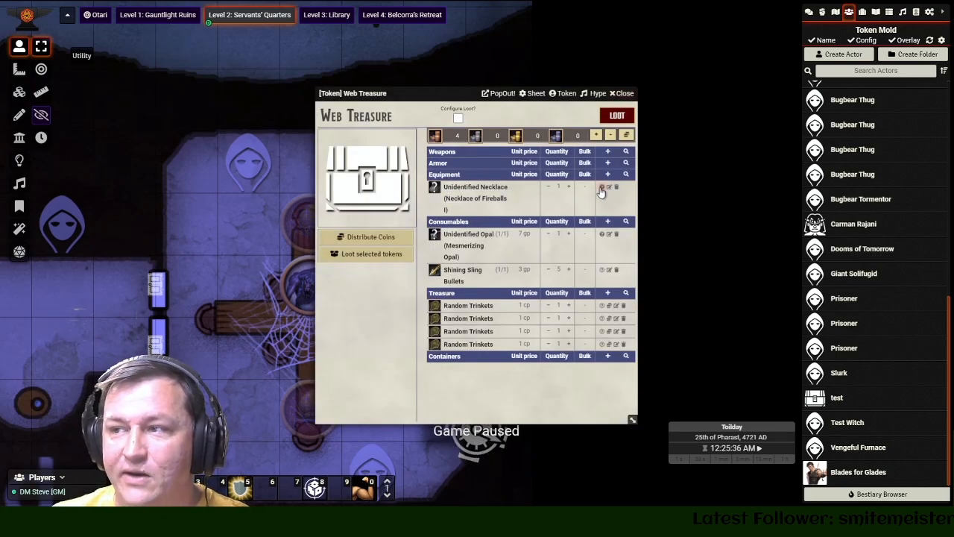
{"action": "left_click", "coordinate": [602, 270]}
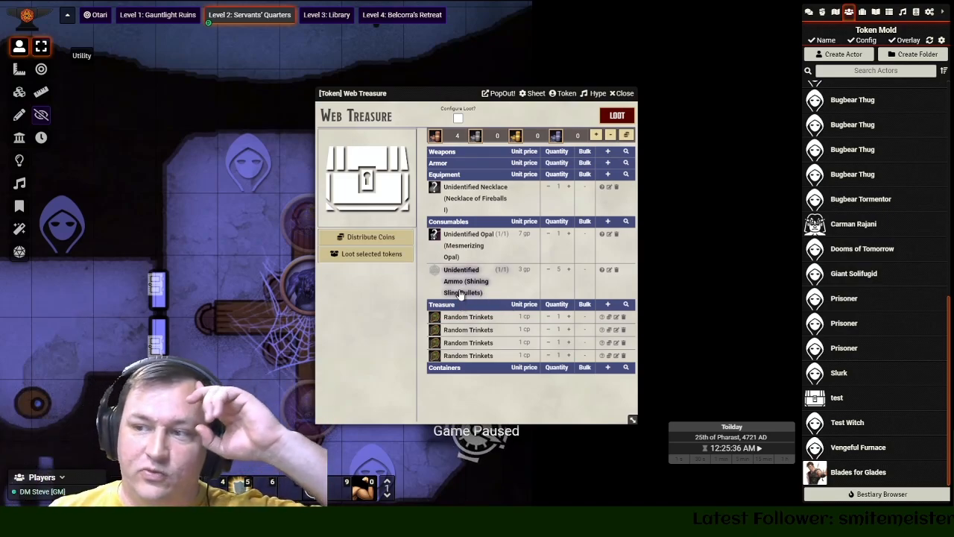
- Check the Identify Magic DCs for the unidentified ammo, identify the item, and close the Web Treasure sheet
{"action": "left_click", "coordinate": [602, 269]}
{"action": "left_click_drag", "start_coordinate": [457, 206], "coordinate": [235, 184]}
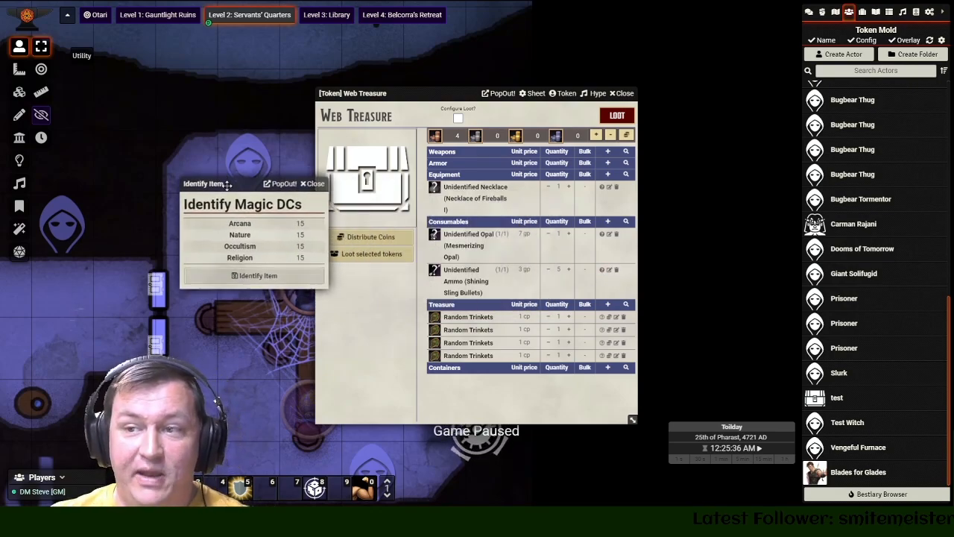
{"action": "left_click", "coordinate": [257, 275]}
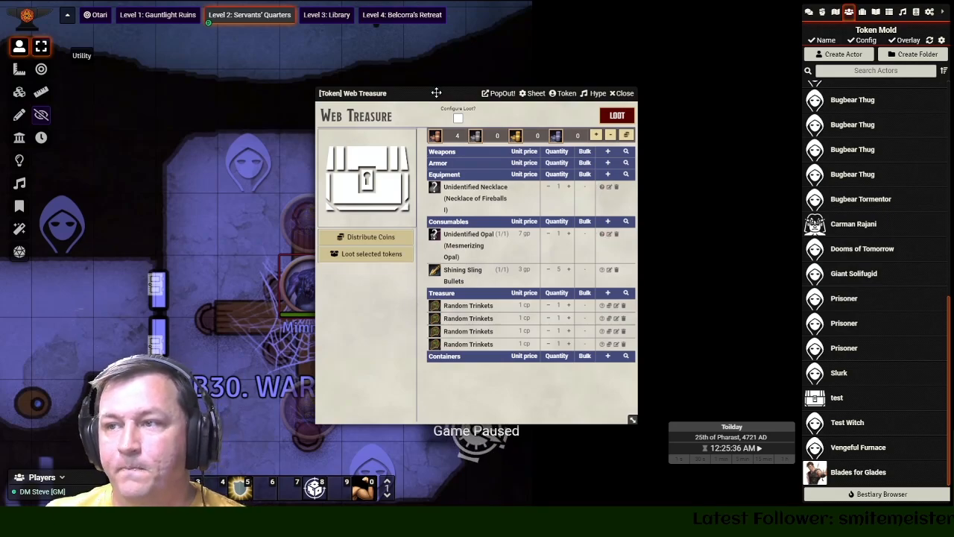
{"action": "left_click_drag", "start_coordinate": [625, 94], "coordinate": [645, 75]}
{"action": "left_click", "coordinate": [645, 75]}
- Locate the Statue Pile loot chest near the Old Office, view its inventory, and close the sheet
{"action": "scroll", "coordinate": [611, 125], "scroll_direction": "down", "scroll_amount": 1}
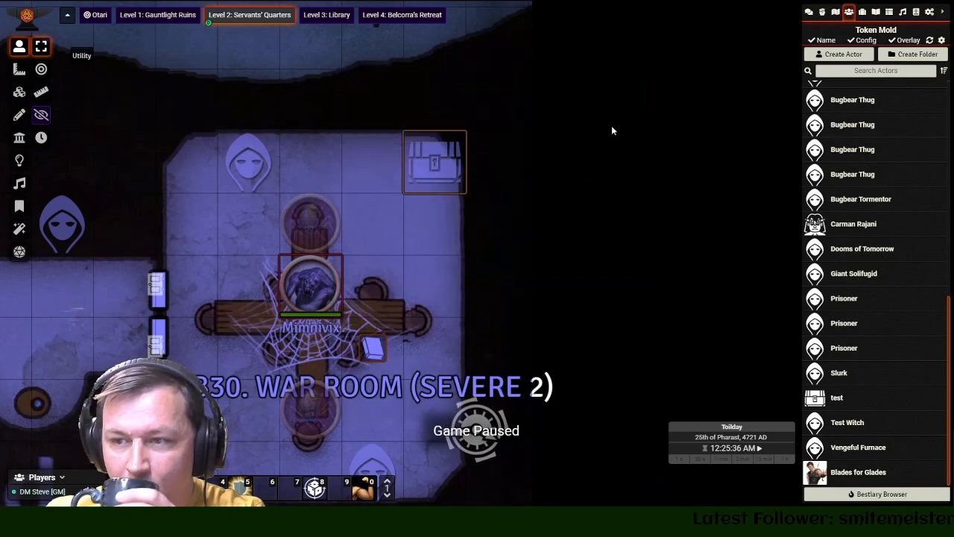
{"action": "left_click_drag", "start_coordinate": [475, 272], "coordinate": [510, 235]}
{"action": "left_click_drag", "start_coordinate": [386, 284], "coordinate": [426, 147]}
{"action": "scroll", "coordinate": [451, 221], "scroll_direction": "down", "scroll_amount": 4}
{"action": "scroll", "coordinate": [451, 222], "scroll_direction": "down", "scroll_amount": 3}
{"action": "left_click_drag", "start_coordinate": [446, 349], "coordinate": [472, 143]}
{"action": "left_click_drag", "start_coordinate": [412, 356], "coordinate": [469, 112]}
{"action": "left_click_drag", "start_coordinate": [431, 244], "coordinate": [442, 112]}
{"action": "left_click_drag", "start_coordinate": [471, 151], "coordinate": [527, 98]}
{"action": "left_click_drag", "start_coordinate": [505, 261], "coordinate": [578, 161]}
{"action": "left_click_drag", "start_coordinate": [55, 313], "coordinate": [216, 251]}
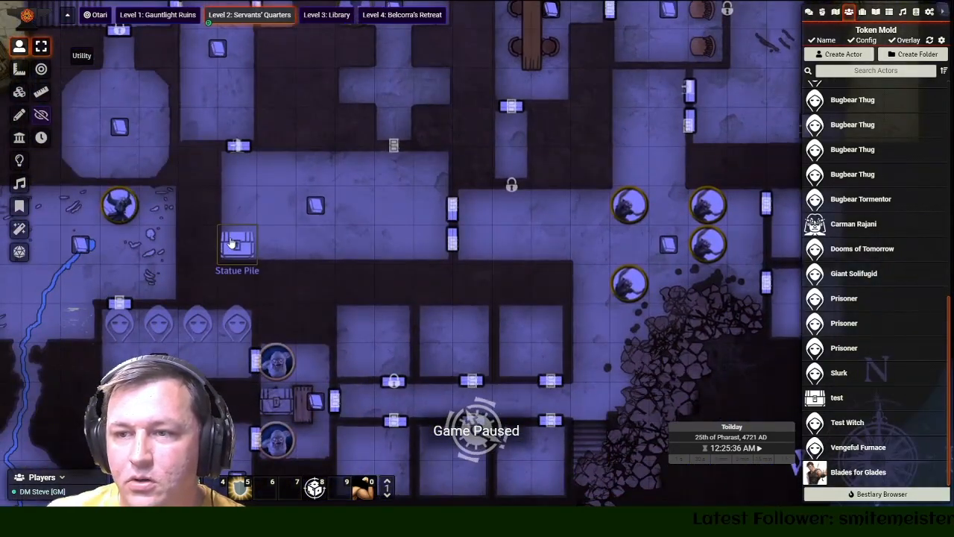
{"action": "double_click", "coordinate": [232, 244]}
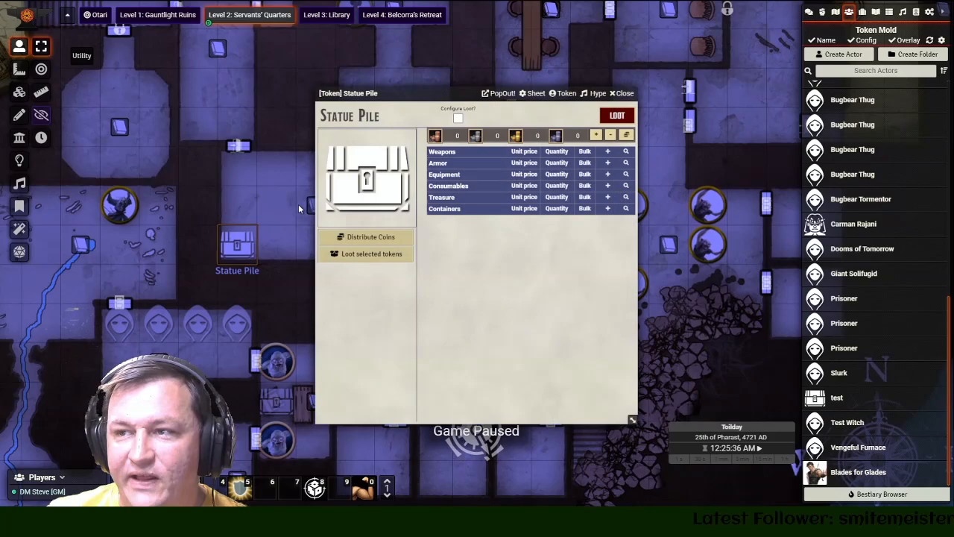
{"action": "left_click", "coordinate": [623, 93]}
- Survey the Servants' Quarters map, including its rooms, corridors and the large round chamber with the serpent-like figure
{"action": "scroll", "coordinate": [395, 215], "scroll_direction": "down", "scroll_amount": 1}
{"action": "left_click_drag", "start_coordinate": [395, 214], "coordinate": [377, 224]}
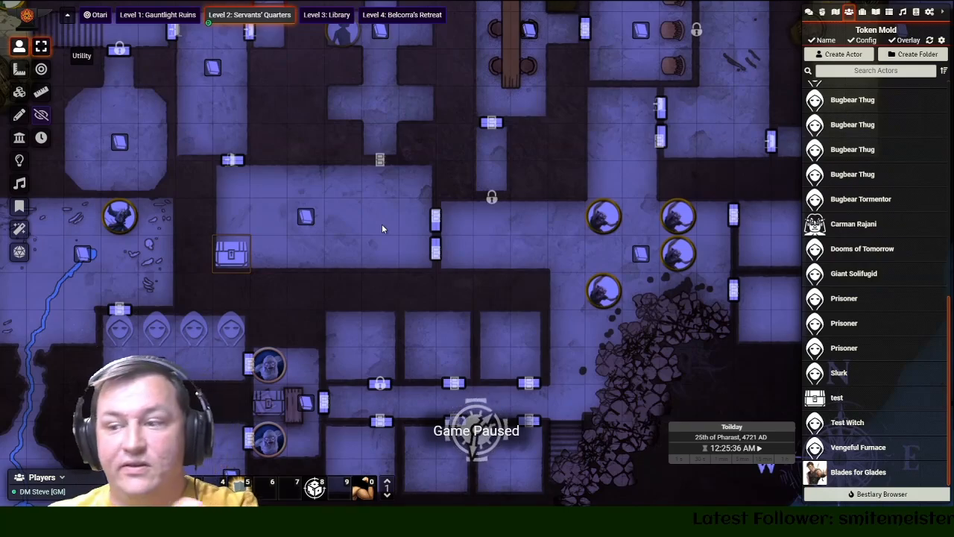
{"action": "scroll", "coordinate": [358, 217], "scroll_direction": "down", "scroll_amount": 2}
{"action": "left_click_drag", "start_coordinate": [357, 221], "coordinate": [465, 159]}
{"action": "scroll", "coordinate": [357, 278], "scroll_direction": "down", "scroll_amount": 3}
{"action": "scroll", "coordinate": [375, 250], "scroll_direction": "up", "scroll_amount": 2}
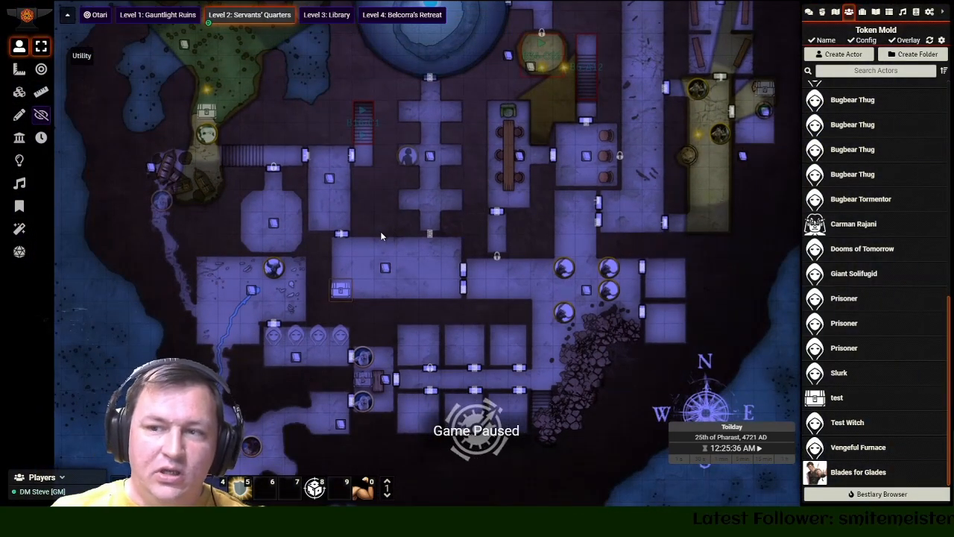
{"action": "scroll", "coordinate": [418, 206], "scroll_direction": "up", "scroll_amount": 1}
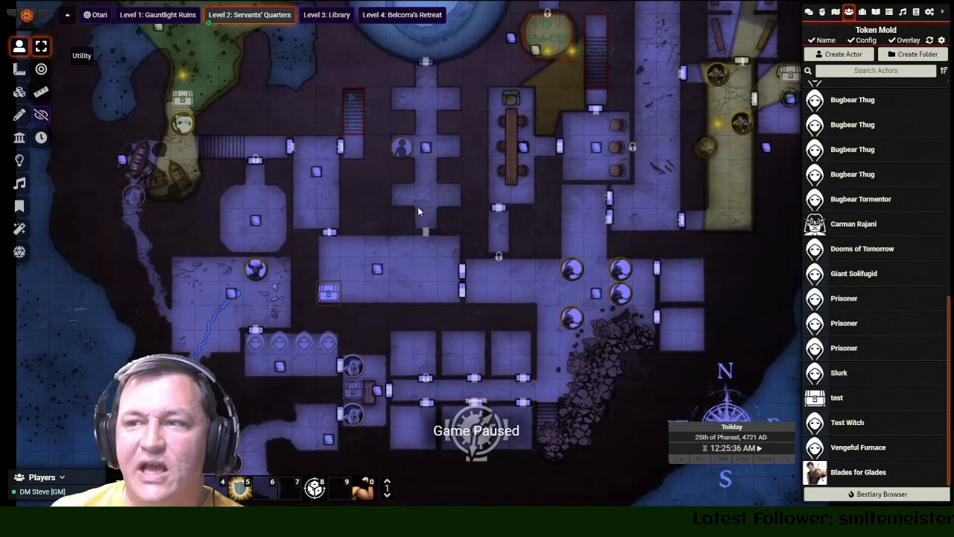
{"action": "left_click_drag", "start_coordinate": [418, 207], "coordinate": [405, 298]}
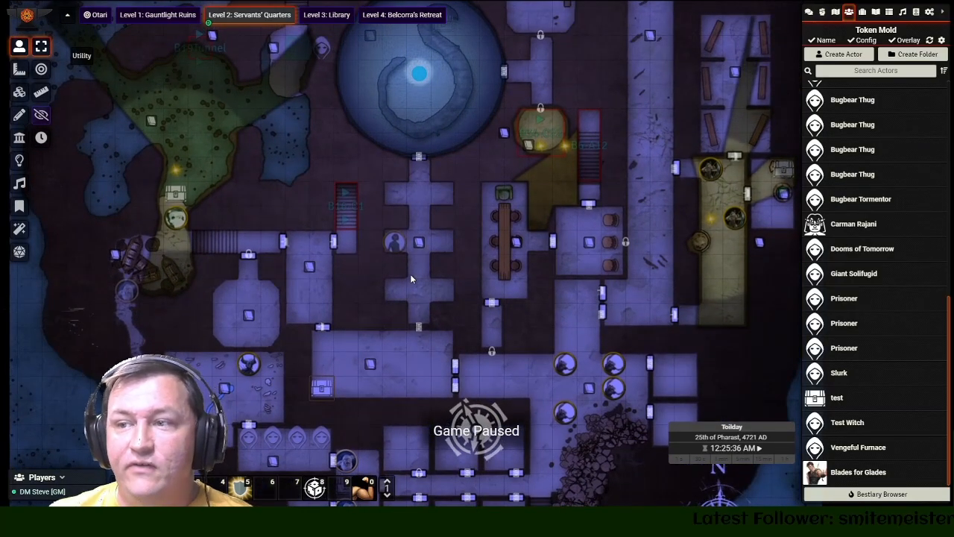
{"action": "scroll", "coordinate": [410, 279], "scroll_direction": "up", "scroll_amount": 1}
{"action": "left_click_drag", "start_coordinate": [380, 149], "coordinate": [399, 258]}
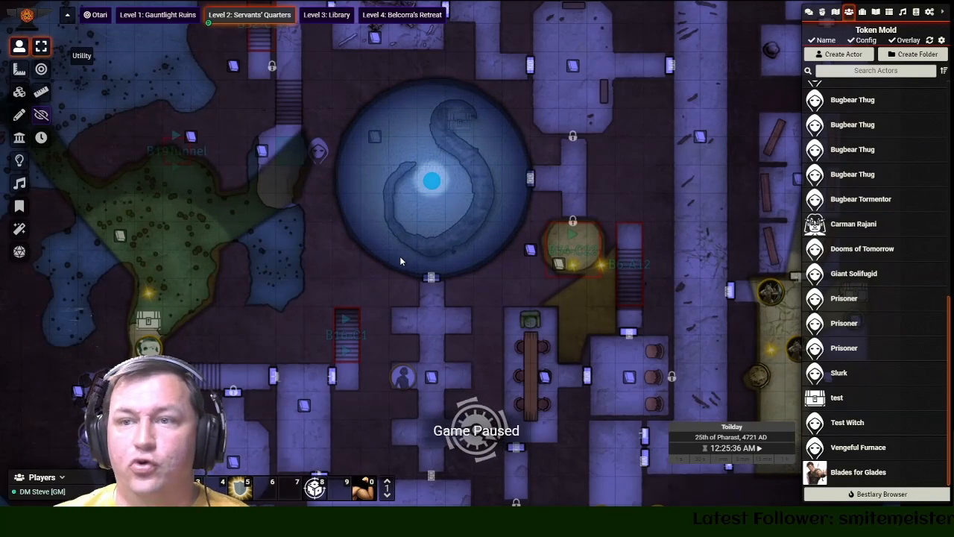
{"action": "scroll", "coordinate": [485, 223], "scroll_direction": "up", "scroll_amount": 1}
{"action": "left_click_drag", "start_coordinate": [487, 222], "coordinate": [378, 305]}
{"action": "scroll", "coordinate": [262, 221], "scroll_direction": "down", "scroll_amount": 5}
{"action": "scroll", "coordinate": [311, 346], "scroll_direction": "up", "scroll_amount": 4}
{"action": "left_click_drag", "start_coordinate": [312, 345], "coordinate": [379, 177]}
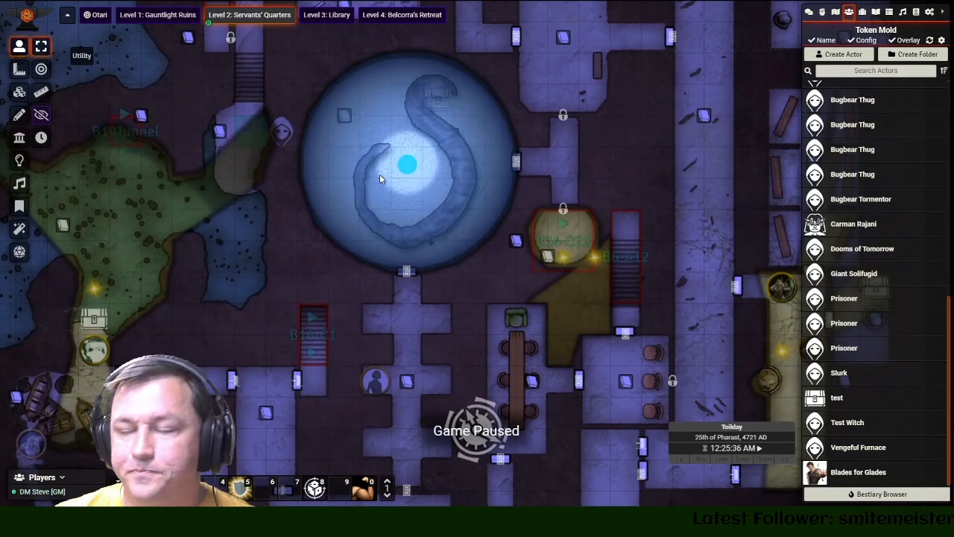
- Examine the southern half of the Servants' Quarters map, from the round serpent chamber down to the small rooms beside the rubble
{"action": "scroll", "coordinate": [403, 172], "scroll_direction": "down", "scroll_amount": 3}
{"action": "left_click_drag", "start_coordinate": [392, 226], "coordinate": [427, 230]}
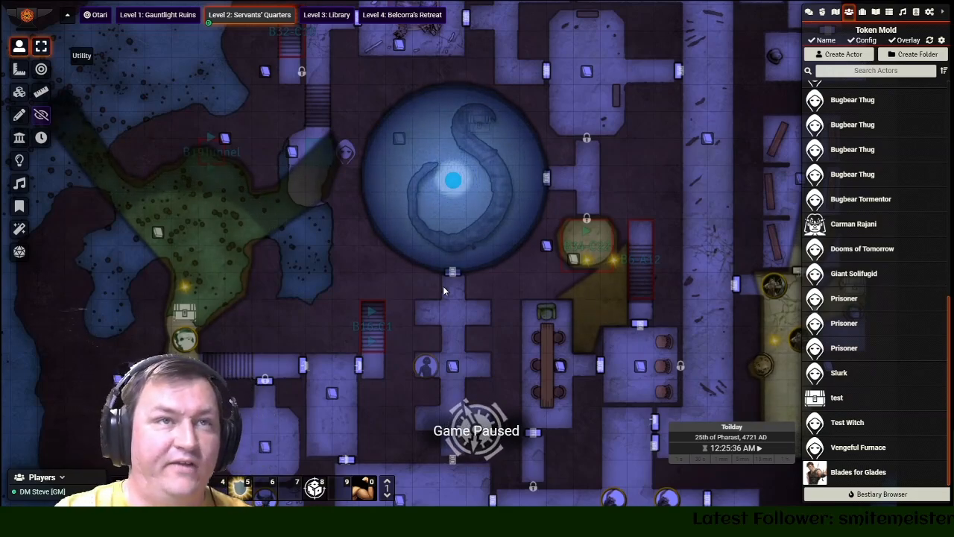
{"action": "left_click_drag", "start_coordinate": [257, 294], "coordinate": [302, 226]}
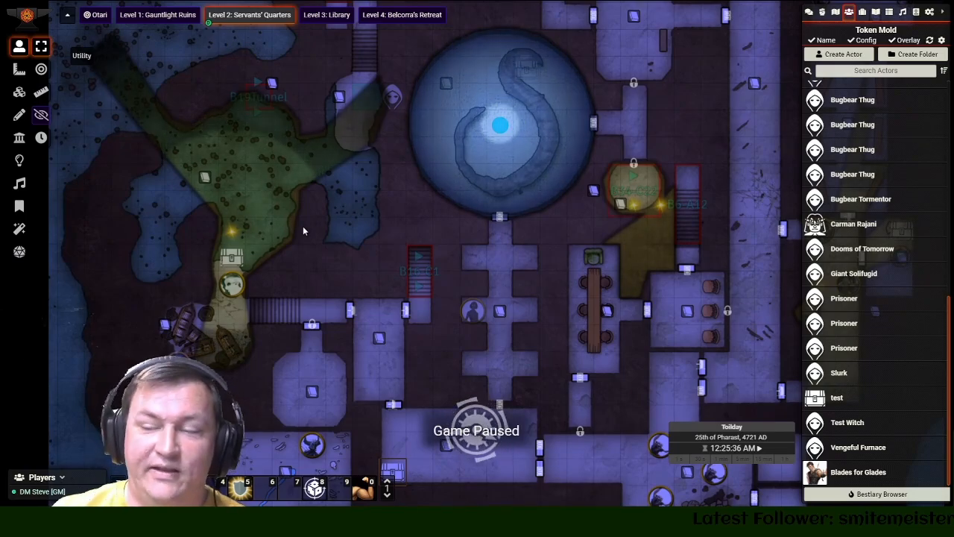
{"action": "scroll", "coordinate": [329, 264], "scroll_direction": "up", "scroll_amount": 2}
{"action": "left_click_drag", "start_coordinate": [327, 268], "coordinate": [367, 157]}
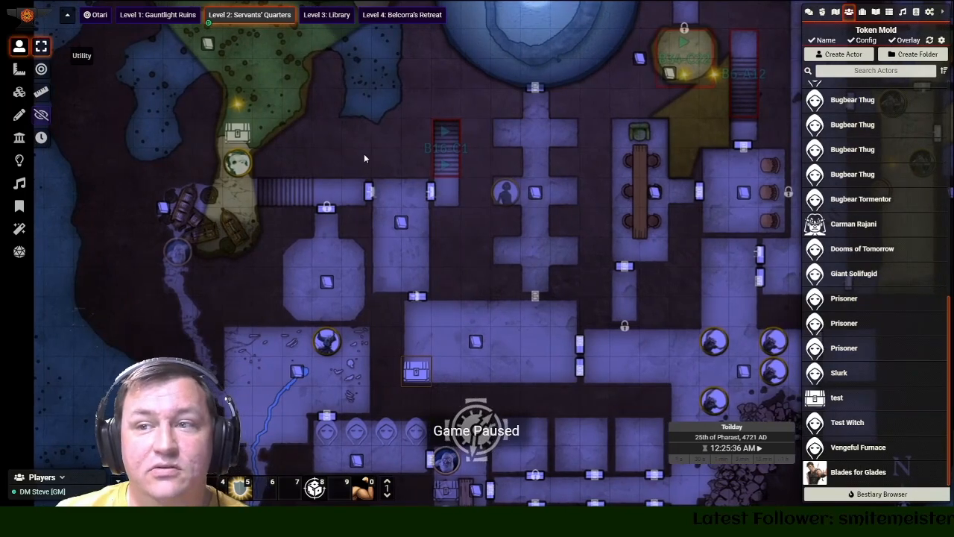
{"action": "scroll", "coordinate": [499, 330], "scroll_direction": "down", "scroll_amount": 1}
{"action": "left_click_drag", "start_coordinate": [499, 326], "coordinate": [372, 123]}
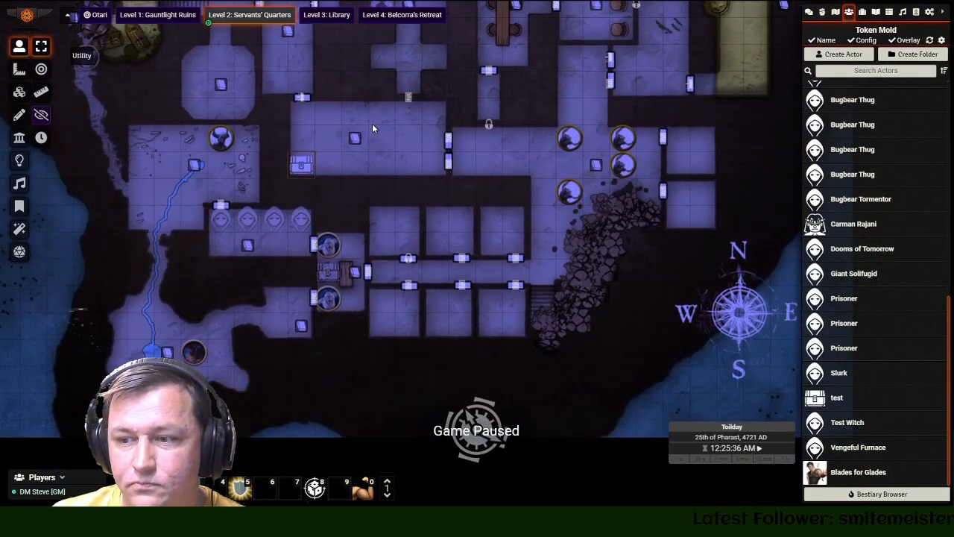
- Switch to the Level 1: Gauntlight Ruins scene and view the rubble-strewn rooms north of the wooden bridge
{"action": "left_click", "coordinate": [158, 18]}
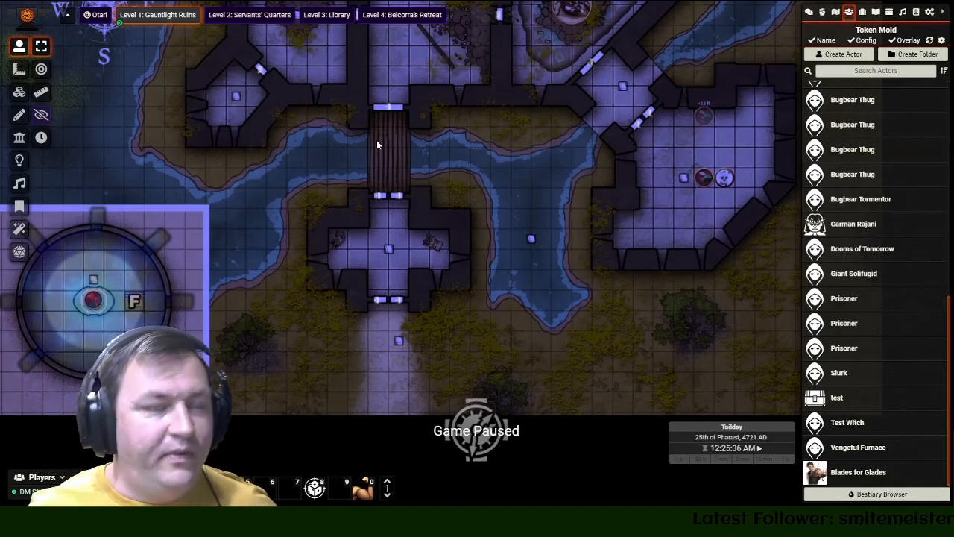
{"action": "left_click_drag", "start_coordinate": [222, 195], "coordinate": [214, 351]}
{"action": "scroll", "coordinate": [206, 213], "scroll_direction": "up", "scroll_amount": 3}
{"action": "left_click_drag", "start_coordinate": [204, 211], "coordinate": [177, 337]}
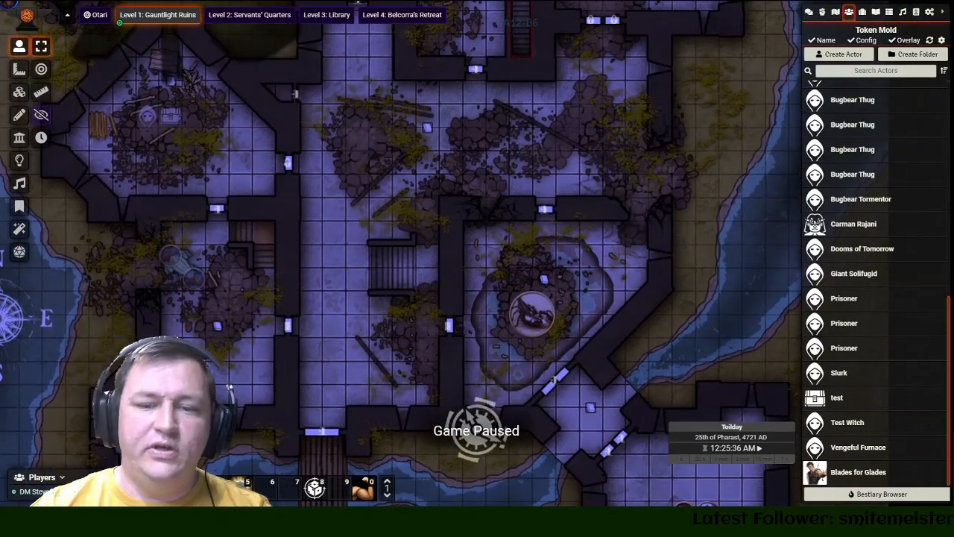